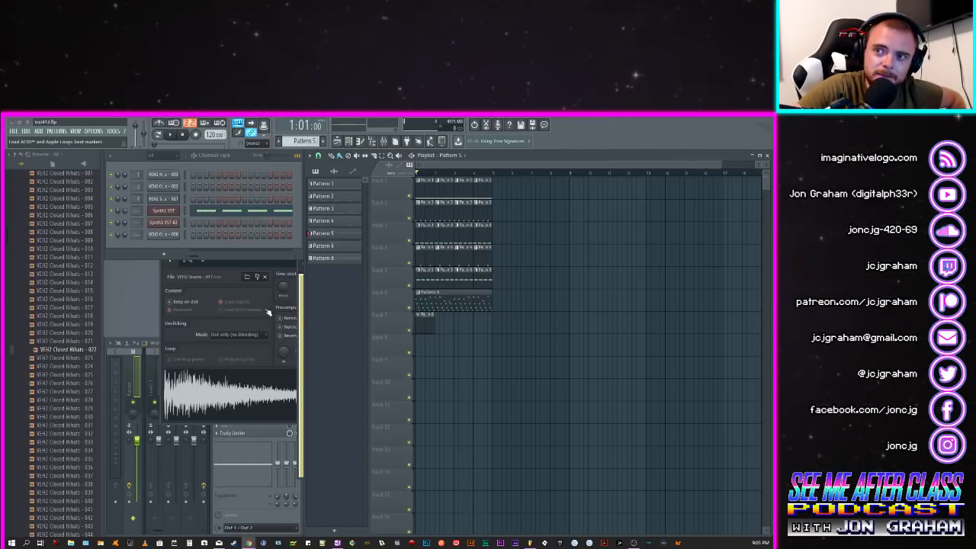
{"action": "left_click", "coordinate": [229, 286]}
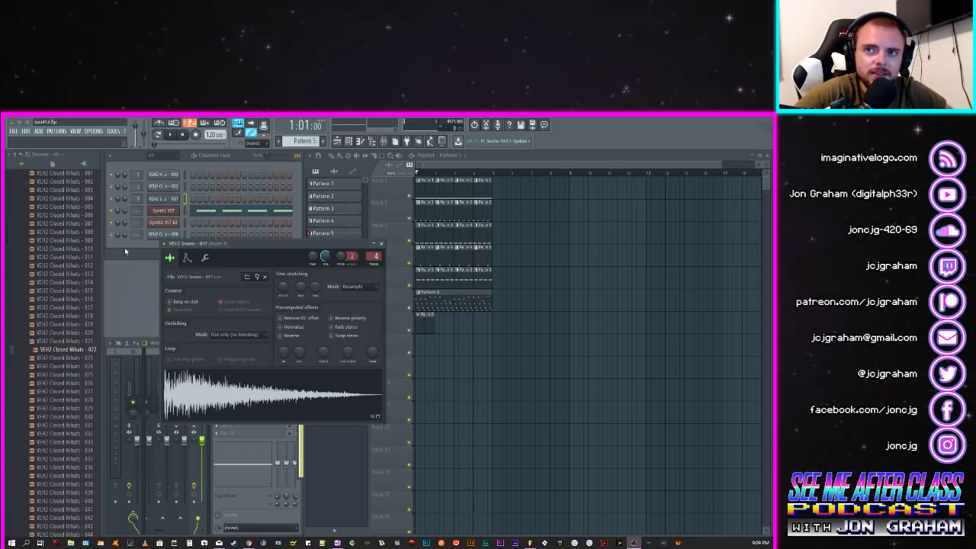
{"action": "left_click", "coordinate": [127, 245]}
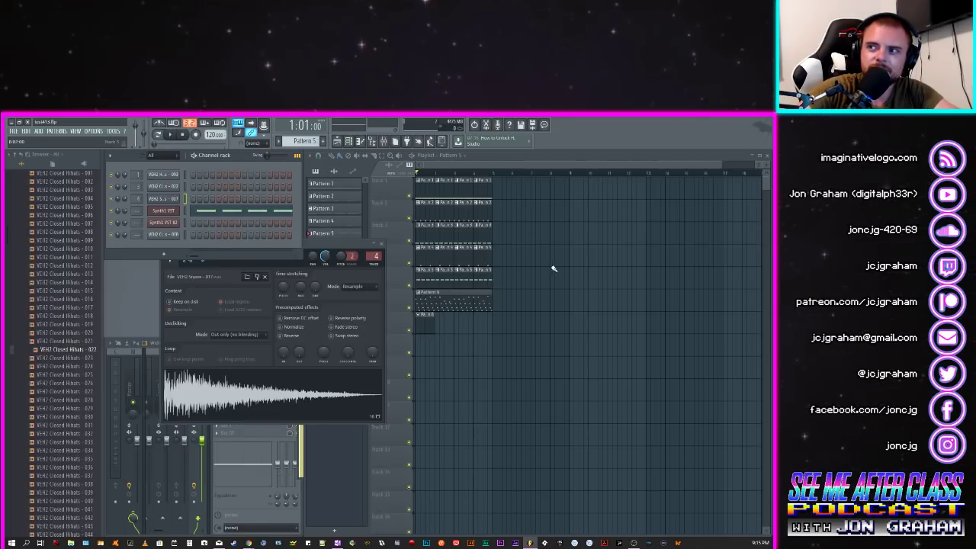
Step: Play the test413.flp arrangement from the start two times, stopping playback after each listen
{"action": "key", "text": "space"}
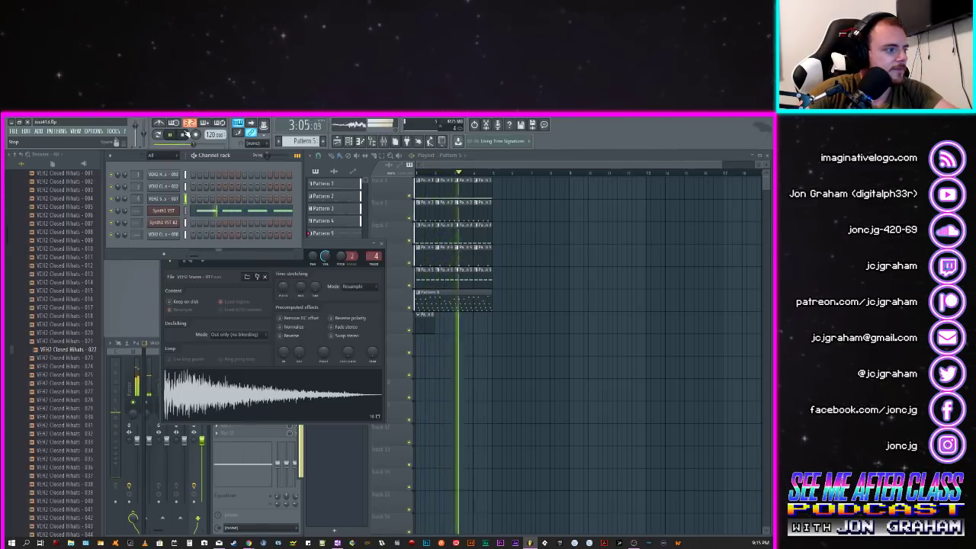
{"action": "left_click", "coordinate": [183, 134]}
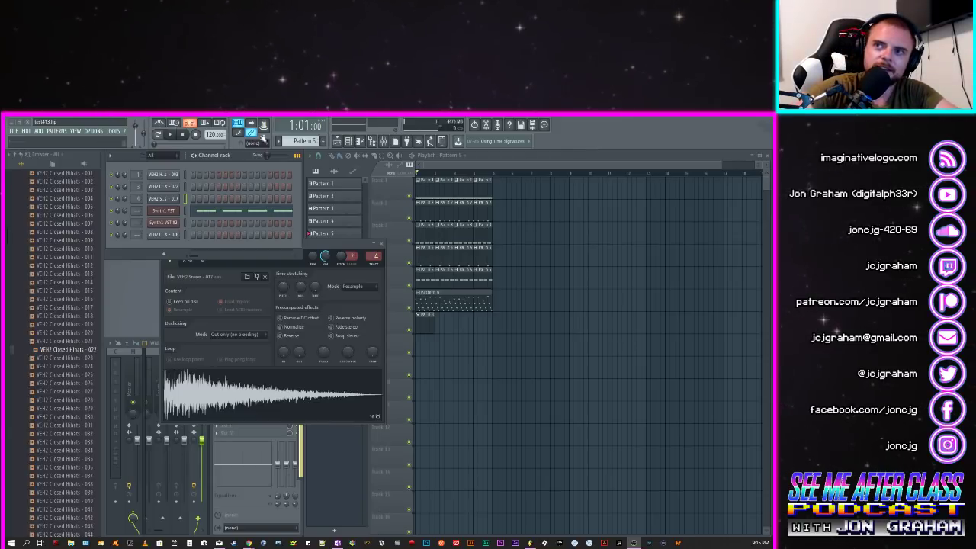
{"action": "left_click", "coordinate": [173, 136]}
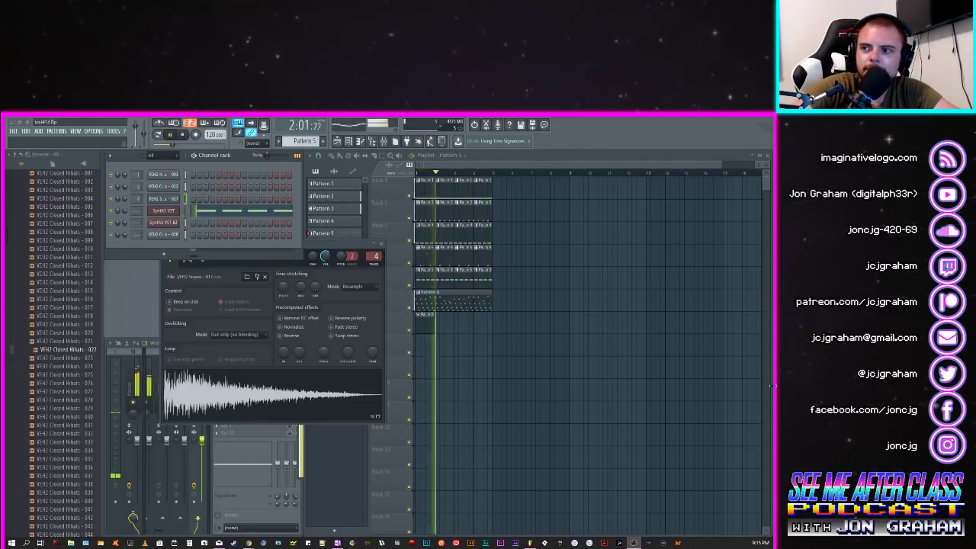
{"action": "key", "text": "space"}
{"action": "left_click", "coordinate": [561, 391]}
{"action": "right_click", "coordinate": [564, 394]}
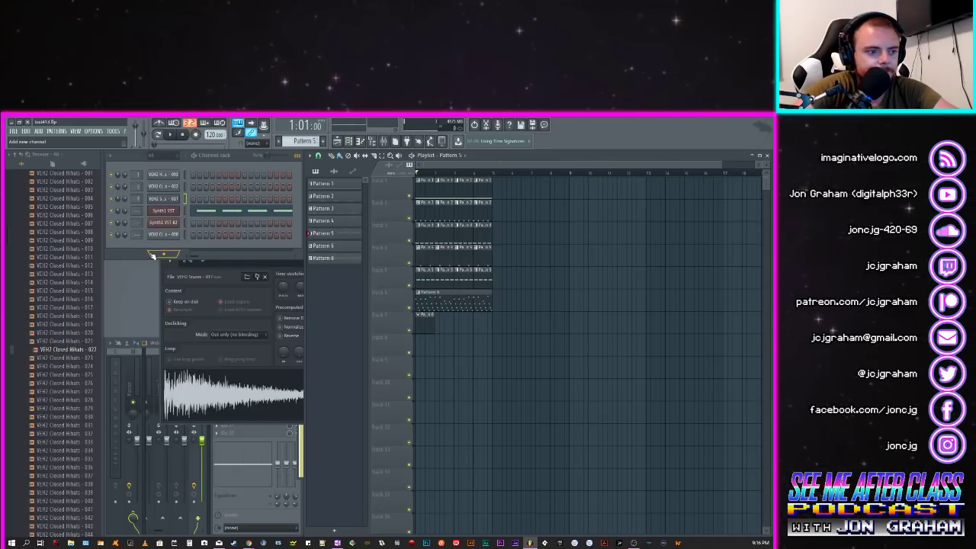
Step: Open the recent project test412.flp without saving changes to test413.flp, and play its pattern briefly
{"action": "left_click", "coordinate": [13, 131]}
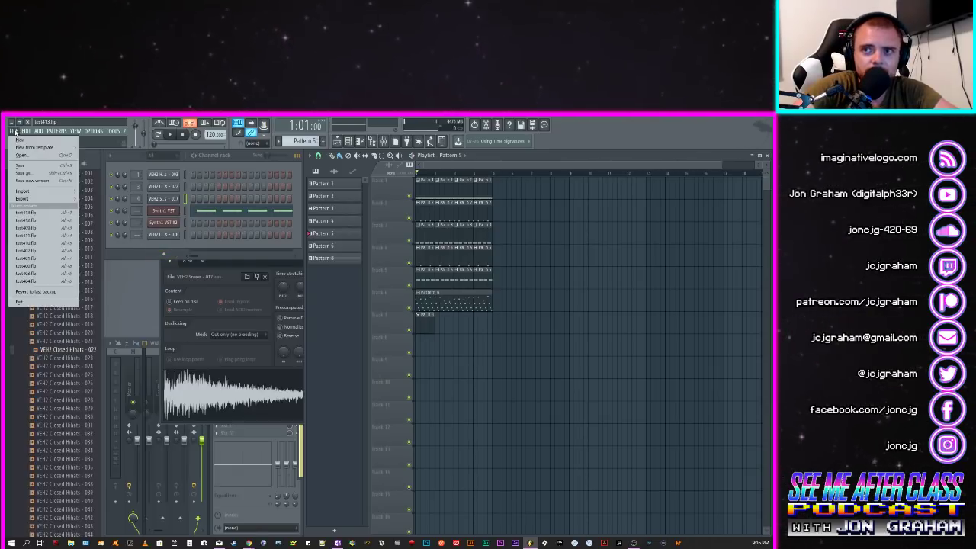
{"action": "mouse_move", "coordinate": [28, 147]}
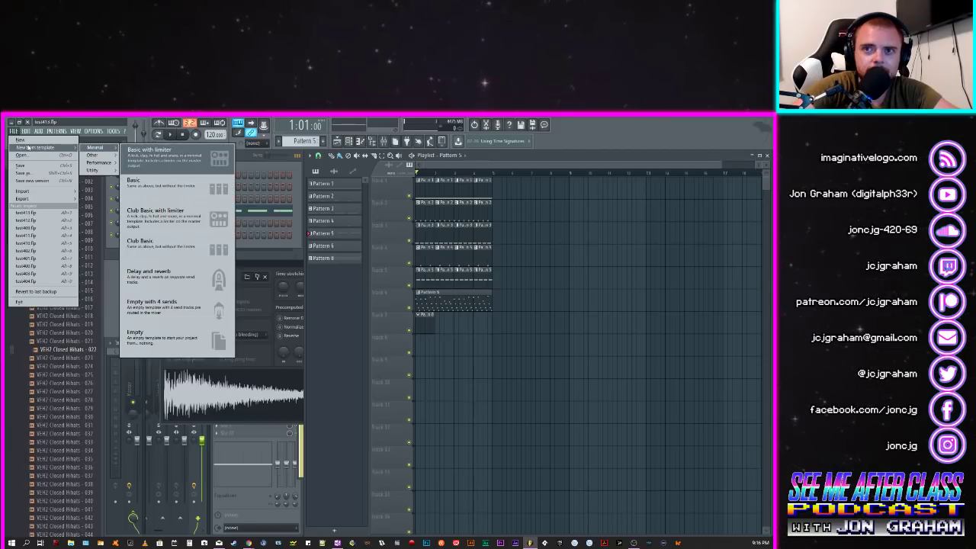
{"action": "left_click", "coordinate": [51, 221]}
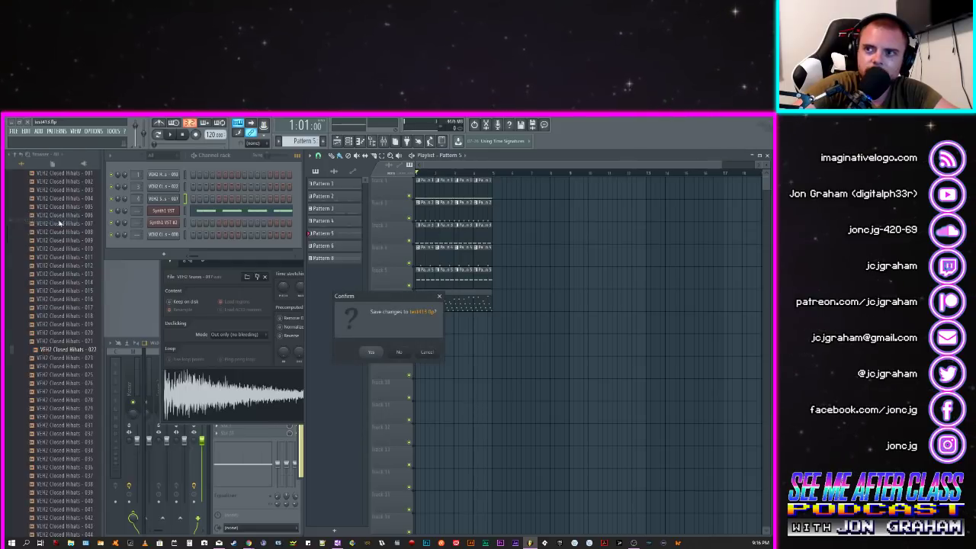
{"action": "left_click", "coordinate": [399, 352]}
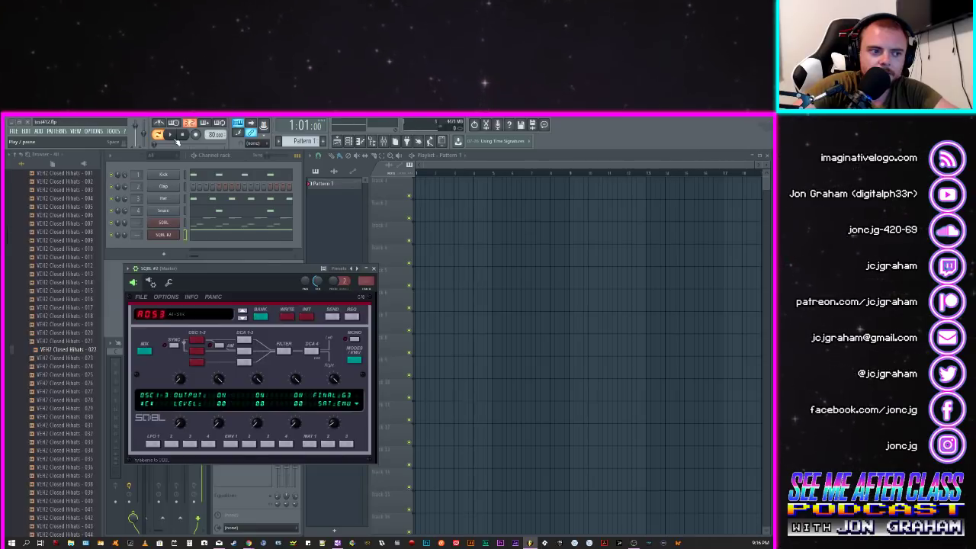
{"action": "left_click", "coordinate": [175, 138]}
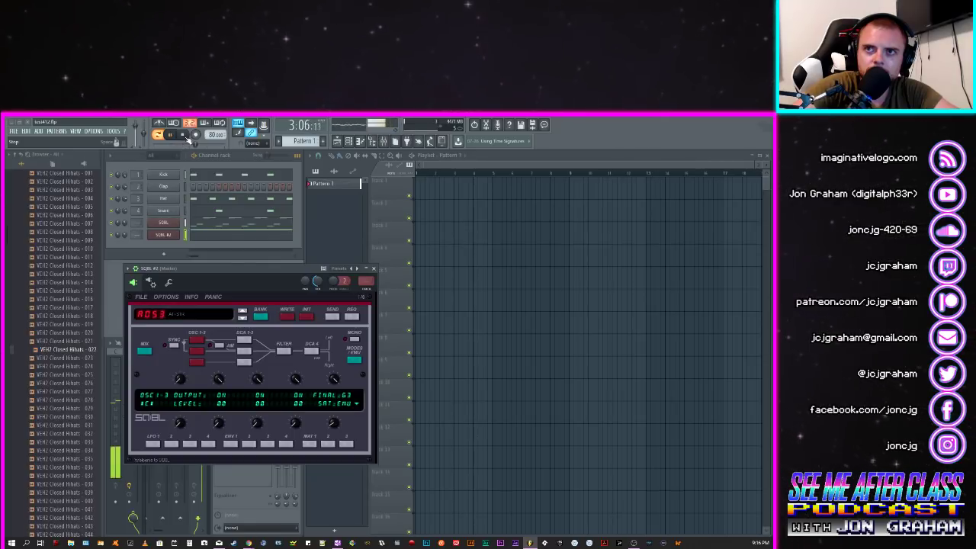
{"action": "left_click", "coordinate": [188, 139]}
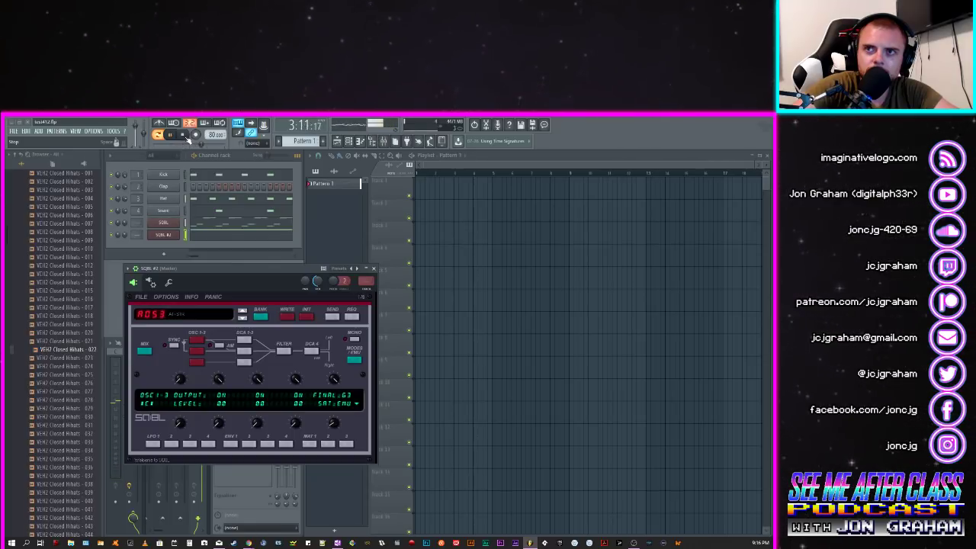
Step: Open the recent project test411.flp and play its pattern briefly
{"action": "left_click", "coordinate": [19, 131]}
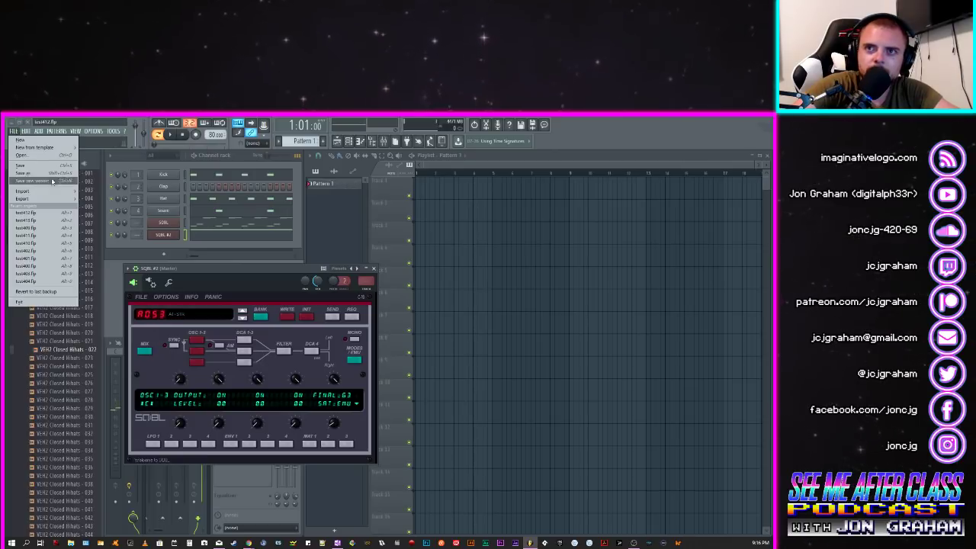
{"action": "left_click", "coordinate": [66, 234]}
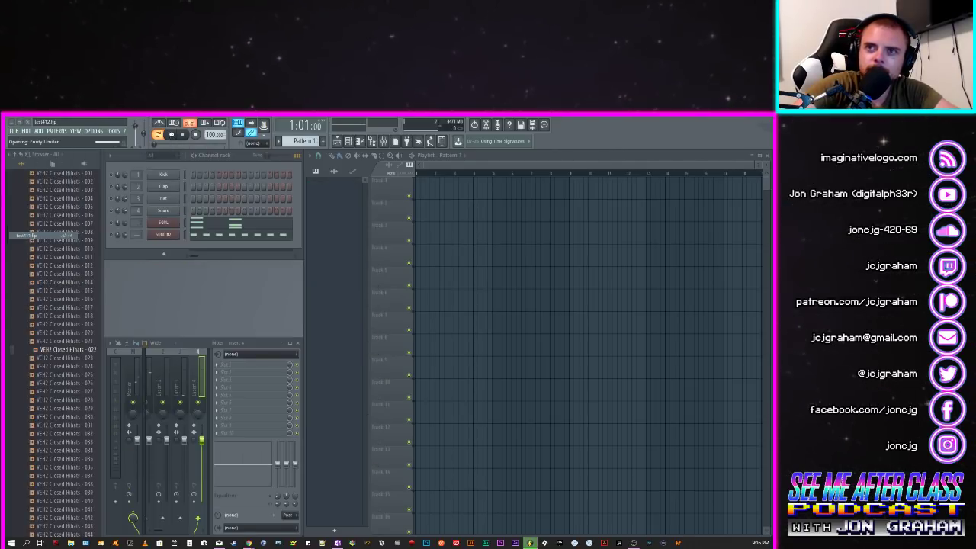
{"action": "left_click", "coordinate": [174, 136]}
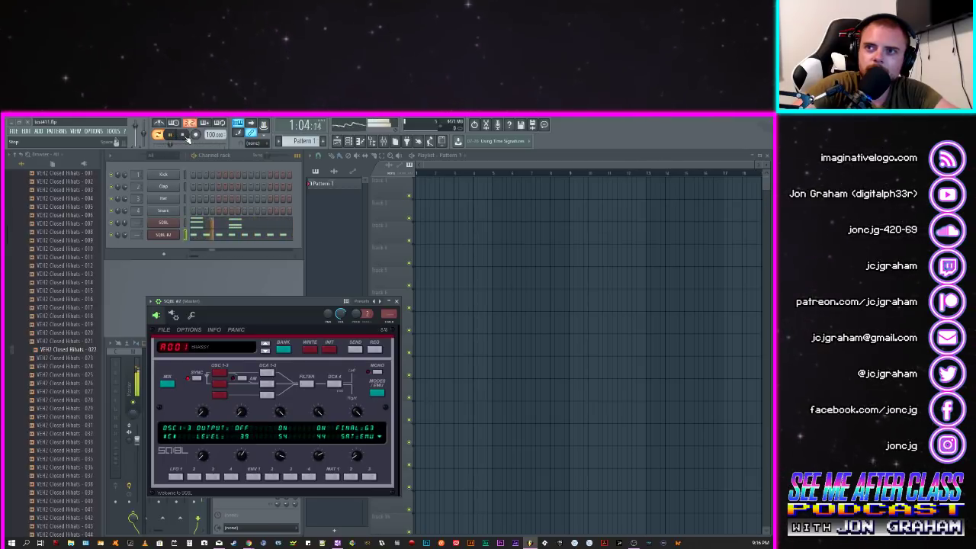
{"action": "left_click", "coordinate": [184, 135]}
Step: Open the recent project test410.flp
{"action": "left_click", "coordinate": [14, 131]}
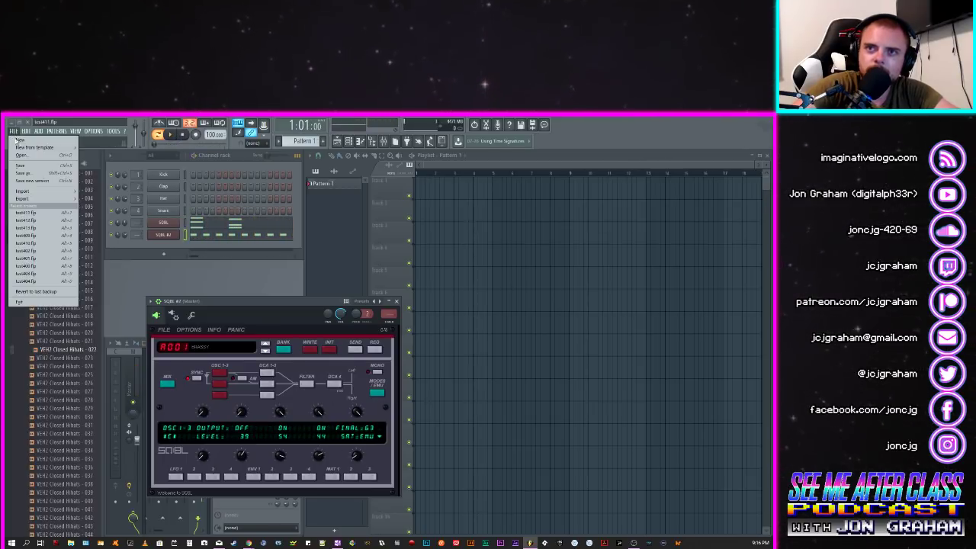
{"action": "left_click", "coordinate": [66, 242]}
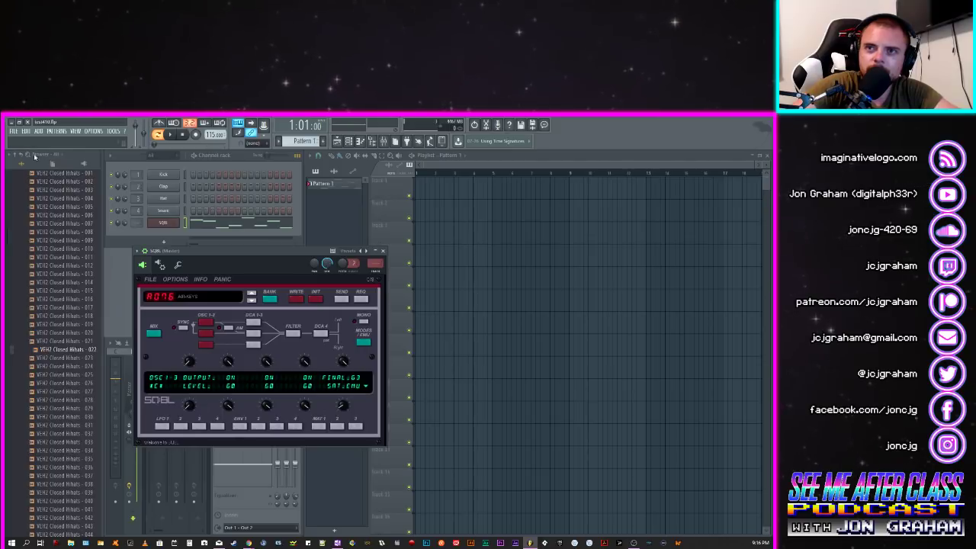
Step: Open the recent project test409.flp, play the beginning of its arrangement and stop playback
{"action": "left_click", "coordinate": [14, 132]}
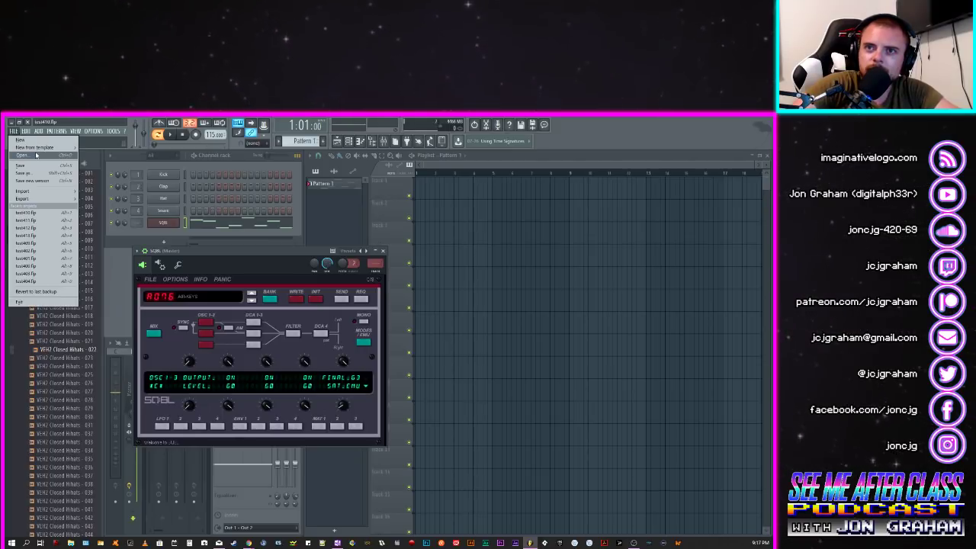
{"action": "left_click", "coordinate": [28, 243]}
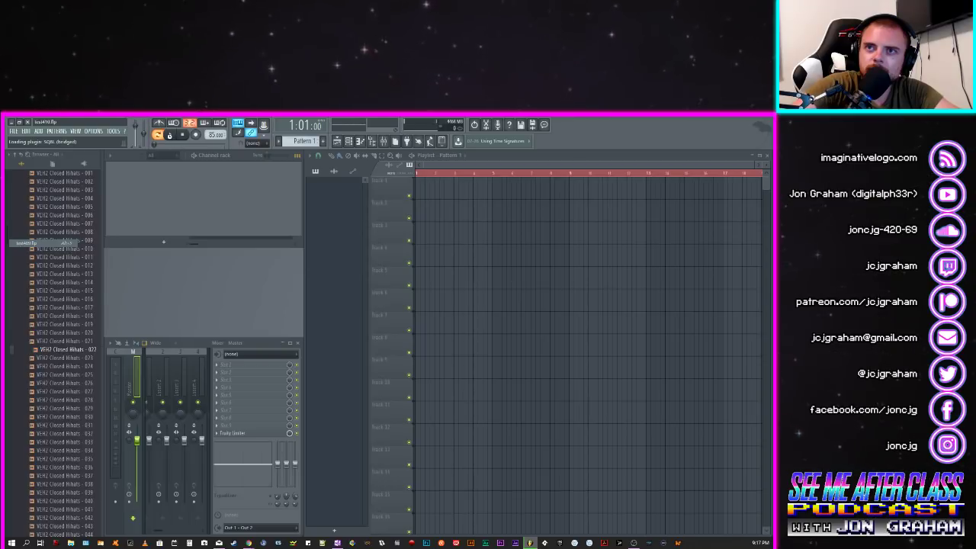
{"action": "left_click", "coordinate": [170, 135]}
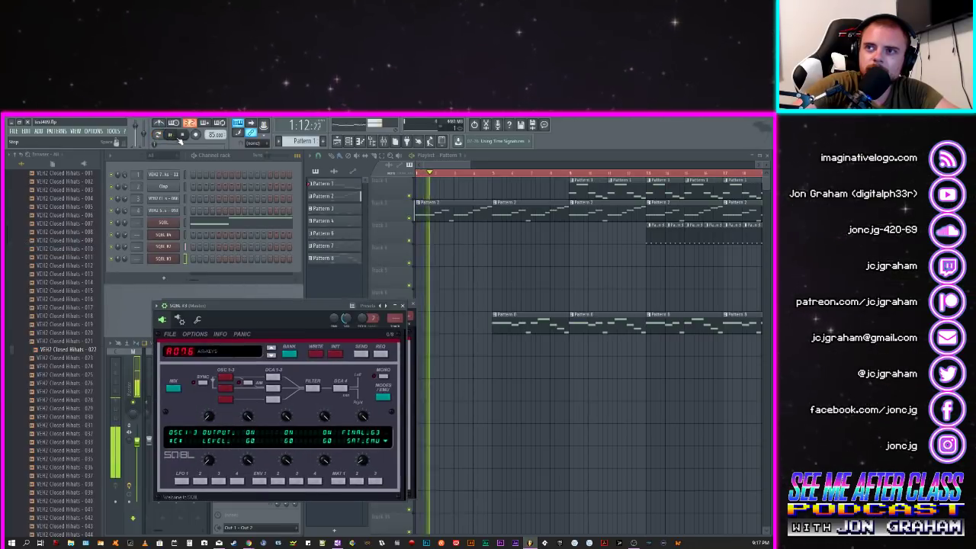
{"action": "left_click", "coordinate": [182, 134]}
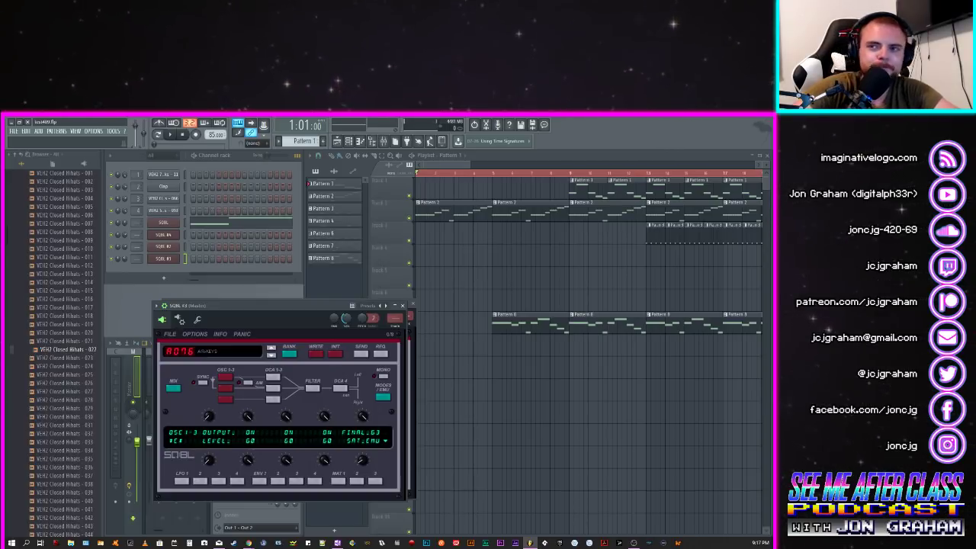
Step: Start a new project in place of test409.flp
{"action": "left_click", "coordinate": [23, 131]}
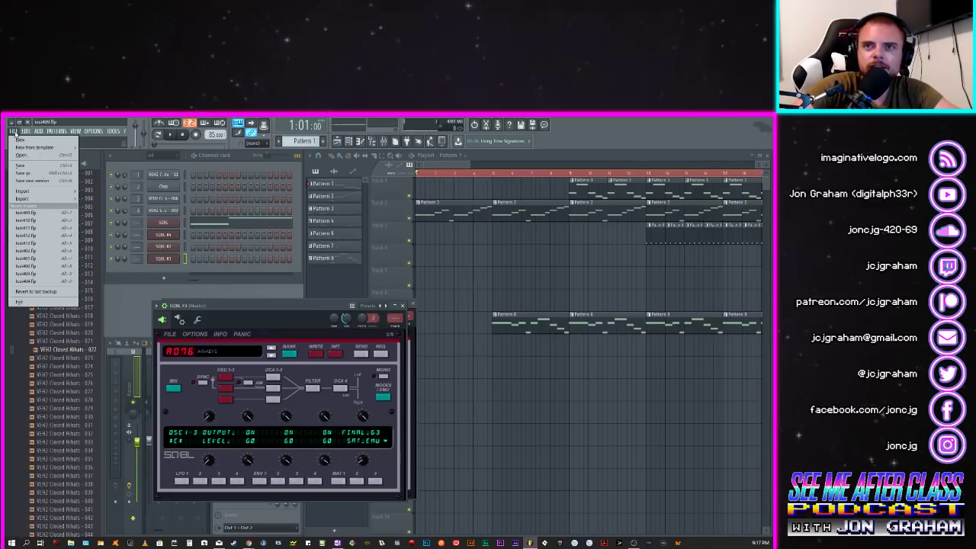
{"action": "left_click", "coordinate": [22, 140]}
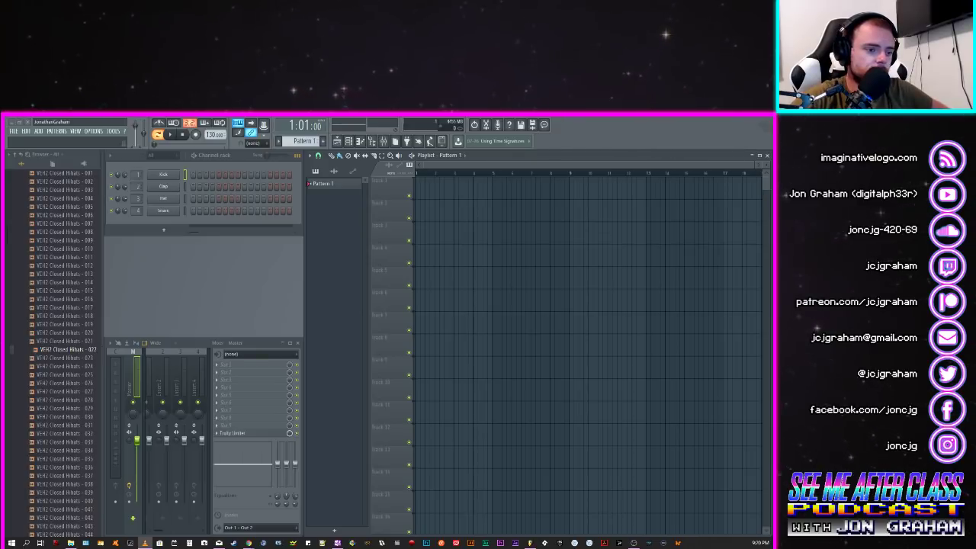
{"action": "key", "text": "super+d"}
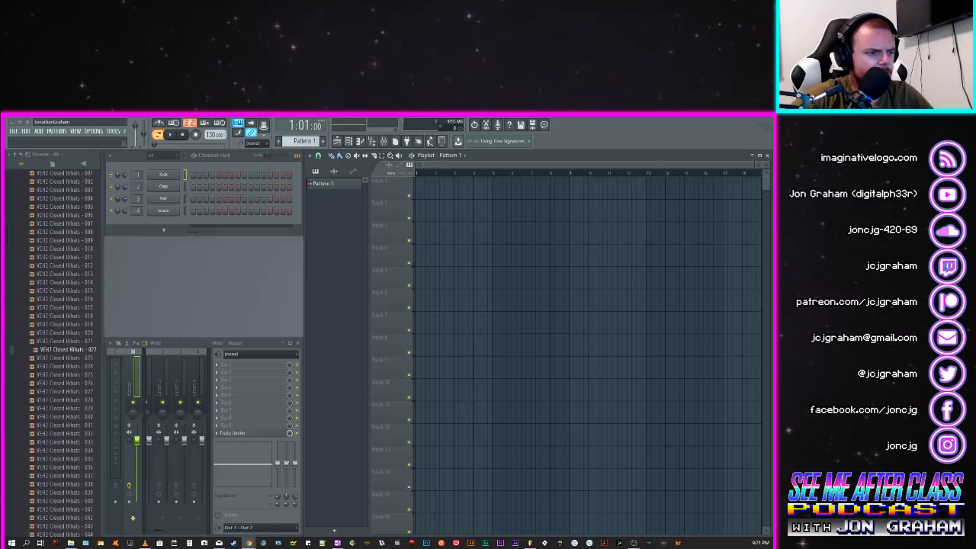
Step: Collapse the expanded sample folders in the browser and examine the generators listed under Plugin presets
{"action": "scroll", "coordinate": [61, 252], "scroll_direction": "up", "scroll_amount": 5}
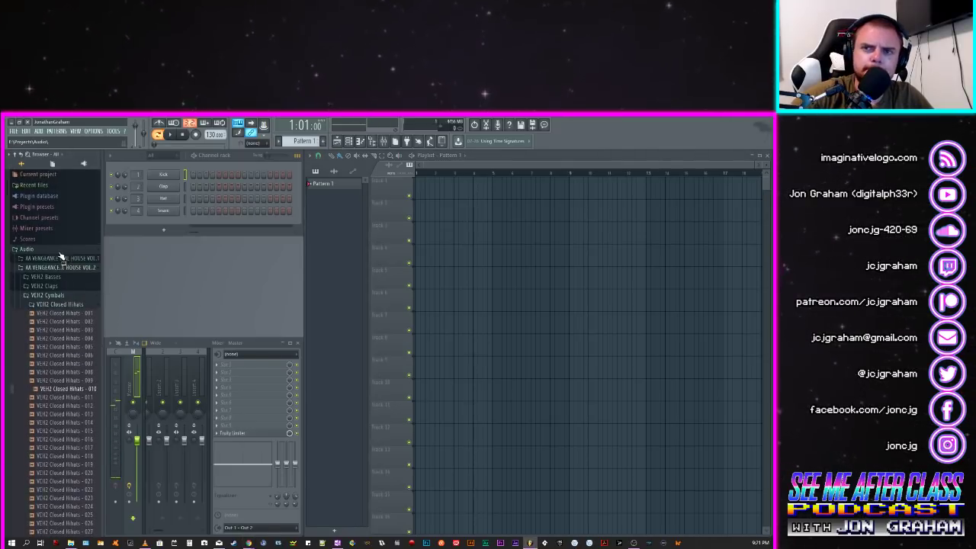
{"action": "left_click", "coordinate": [59, 304]}
{"action": "left_click", "coordinate": [38, 207]}
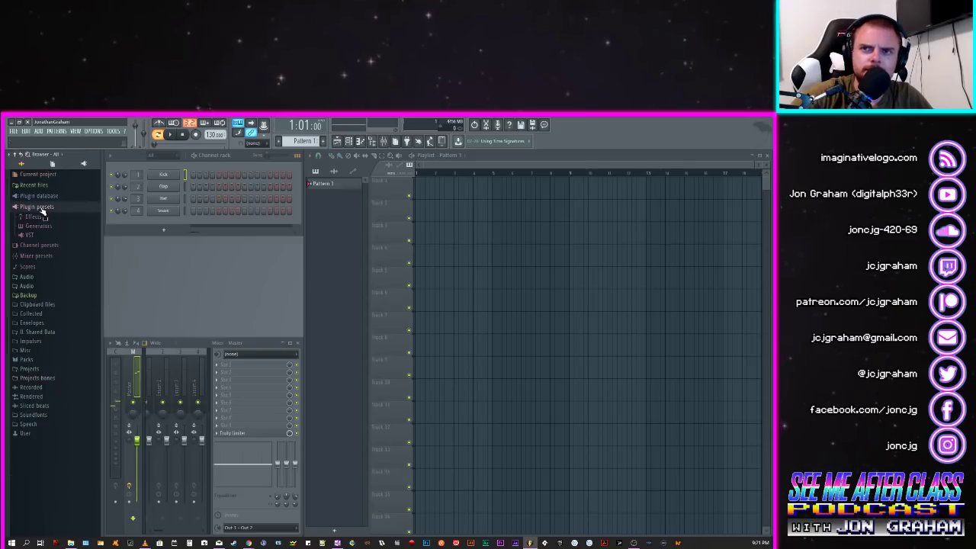
{"action": "left_click", "coordinate": [40, 227]}
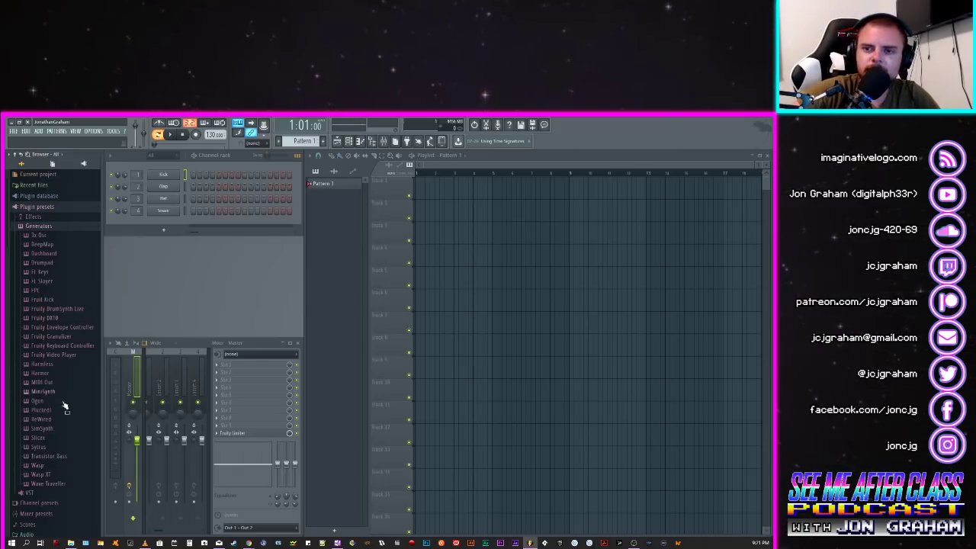
{"action": "left_click", "coordinate": [36, 207]}
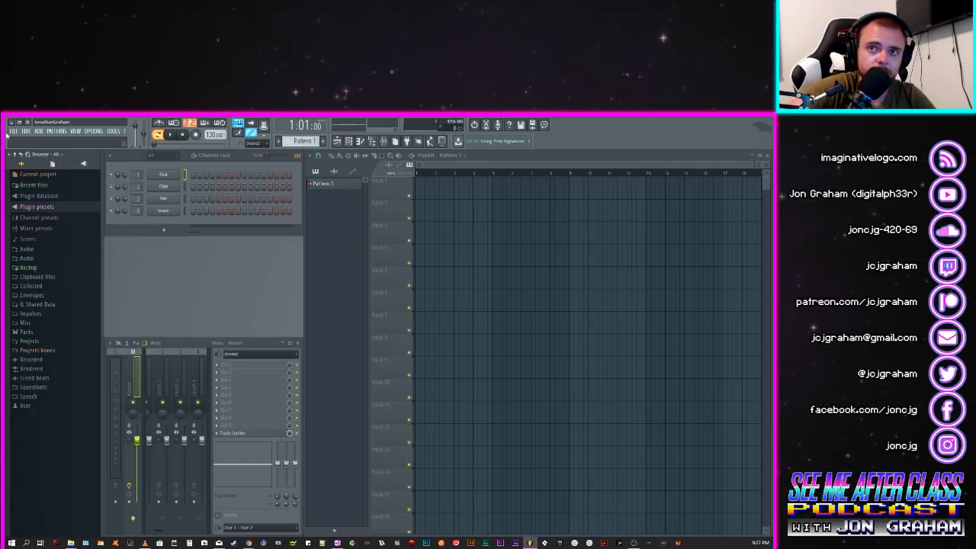
{"action": "left_click", "coordinate": [13, 131]}
{"action": "left_click", "coordinate": [14, 131]}
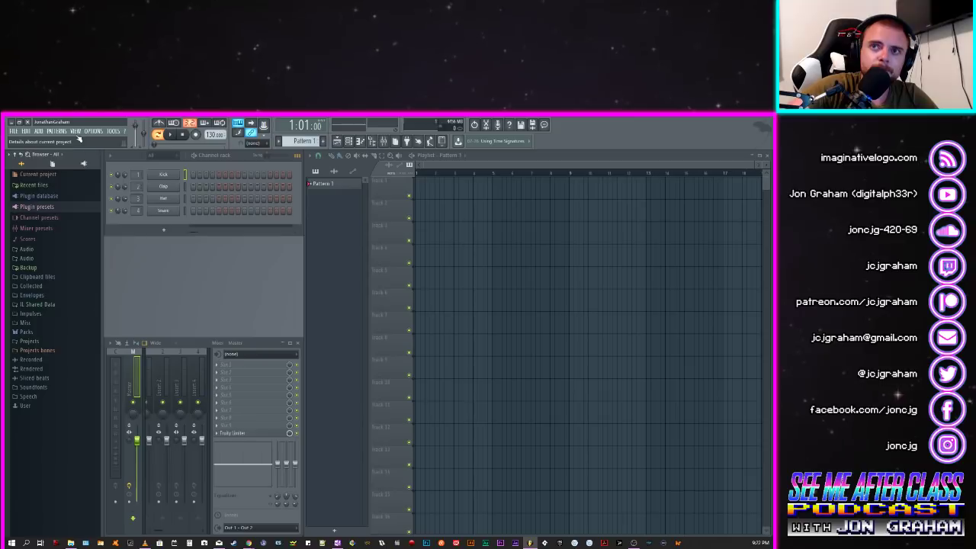
Step: Look at the Channel presets folder, return to the generators under Plugin presets and expand the Sytrus presets
{"action": "left_click", "coordinate": [38, 218]}
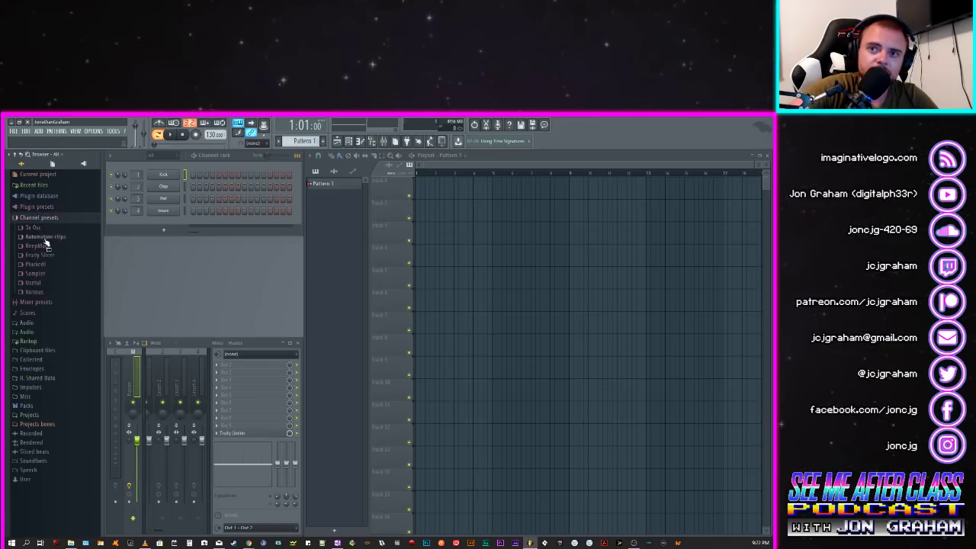
{"action": "left_click", "coordinate": [35, 207]}
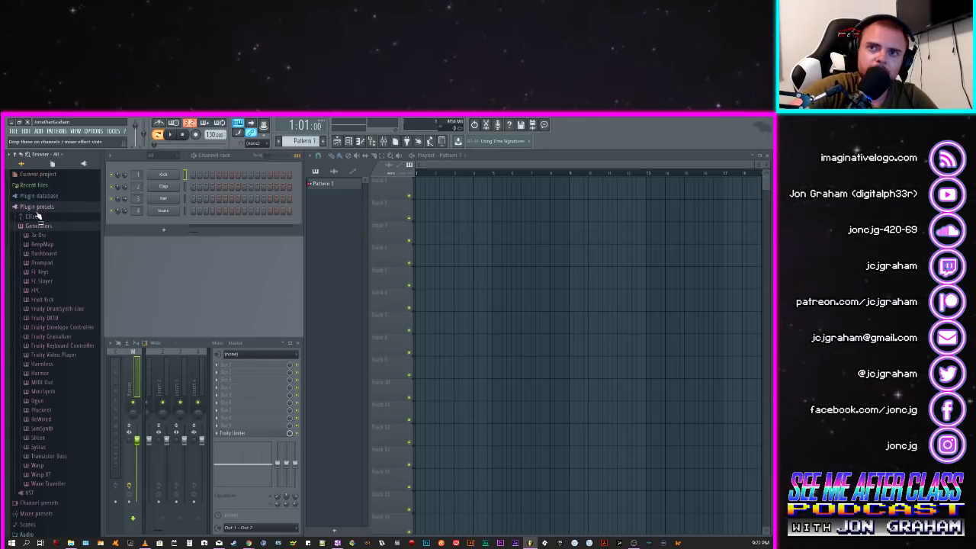
{"action": "left_click", "coordinate": [38, 226]}
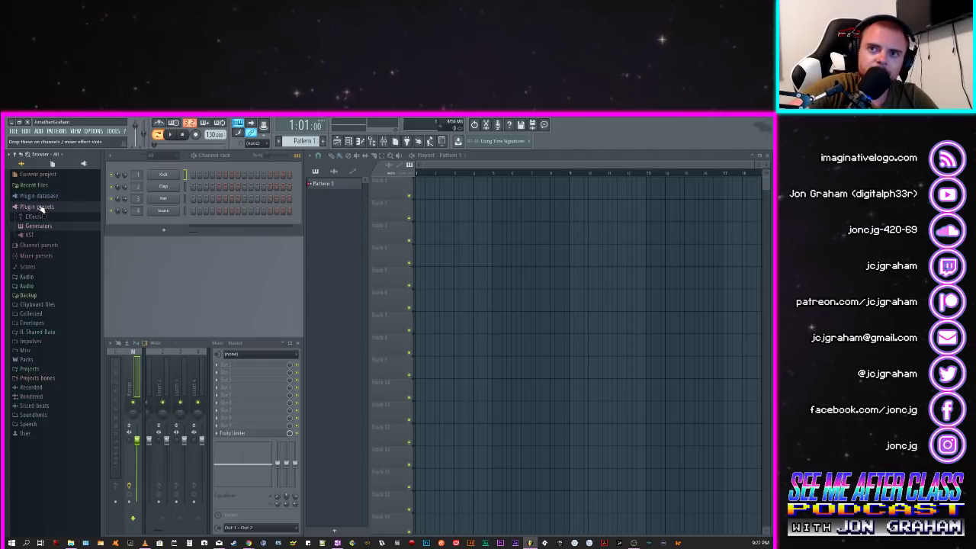
{"action": "left_click", "coordinate": [38, 226]}
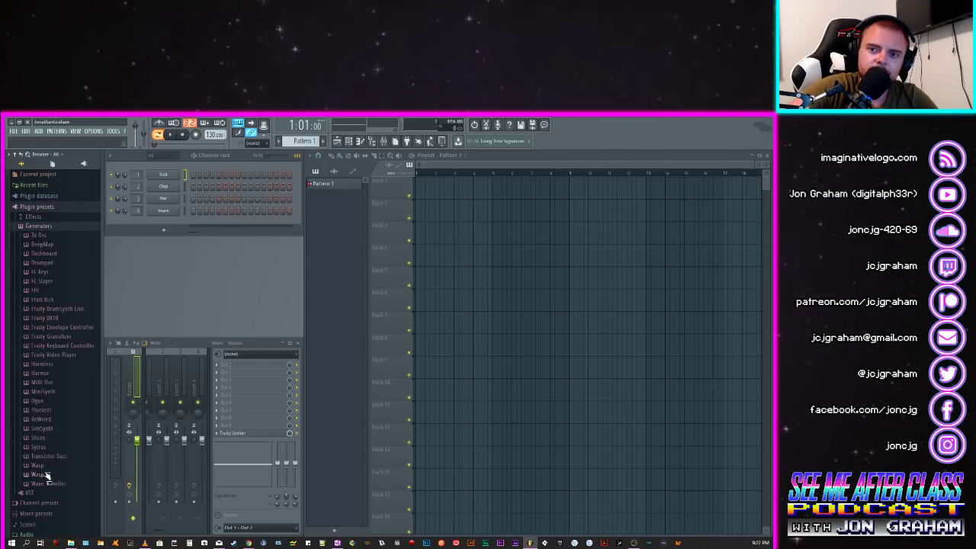
{"action": "left_click", "coordinate": [38, 447]}
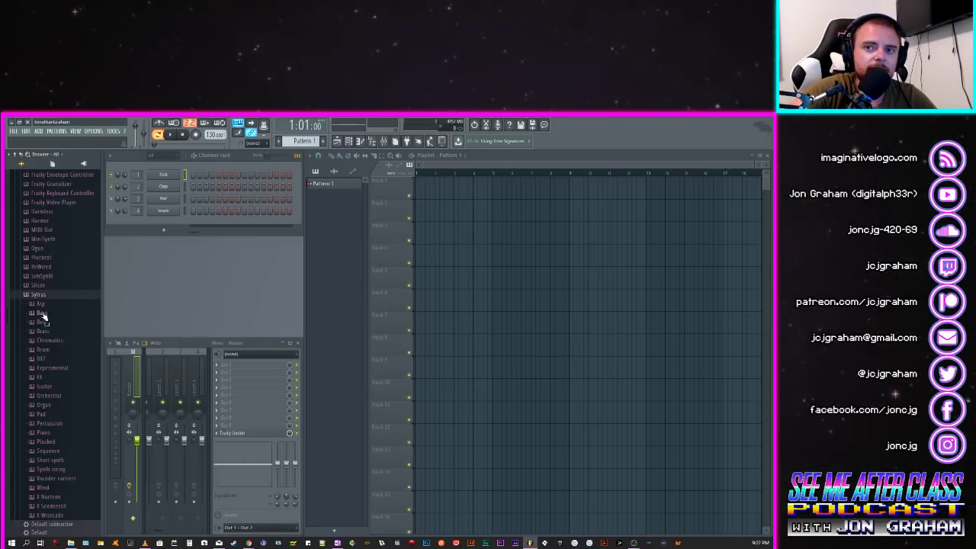
Step: Examine the Sytrus preset categories and look through the sounds in the Bass category
{"action": "right_click", "coordinate": [66, 448]}
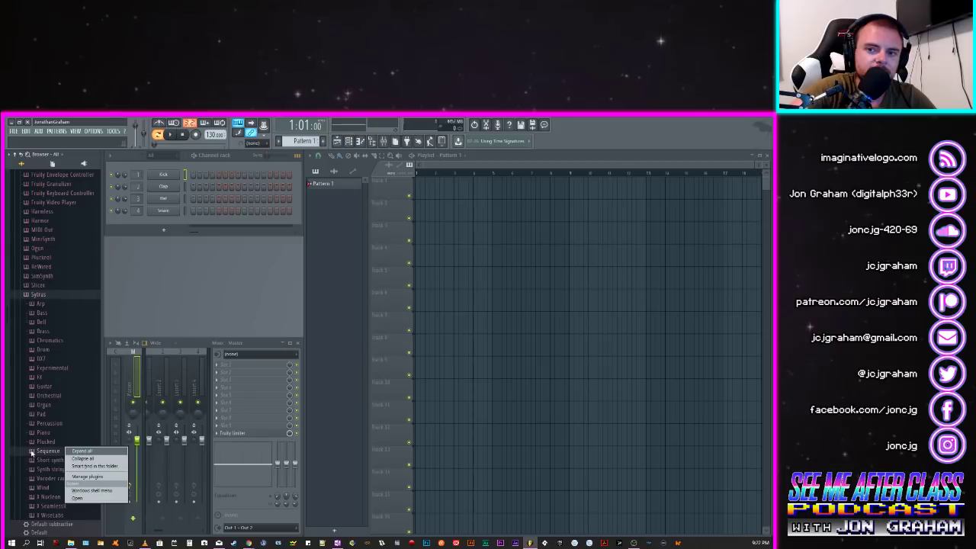
{"action": "left_click", "coordinate": [38, 453]}
{"action": "left_click", "coordinate": [48, 290]}
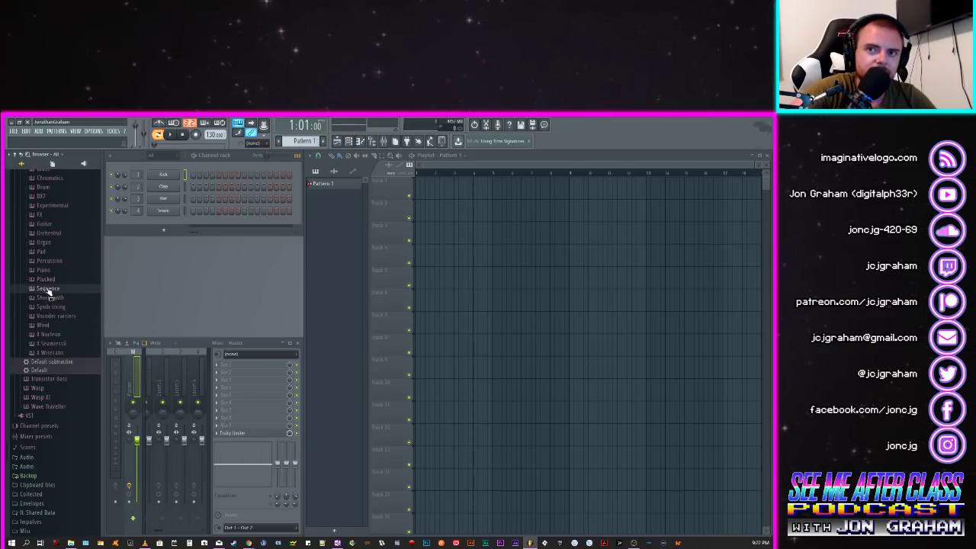
{"action": "scroll", "coordinate": [48, 290], "scroll_direction": "up", "scroll_amount": 4}
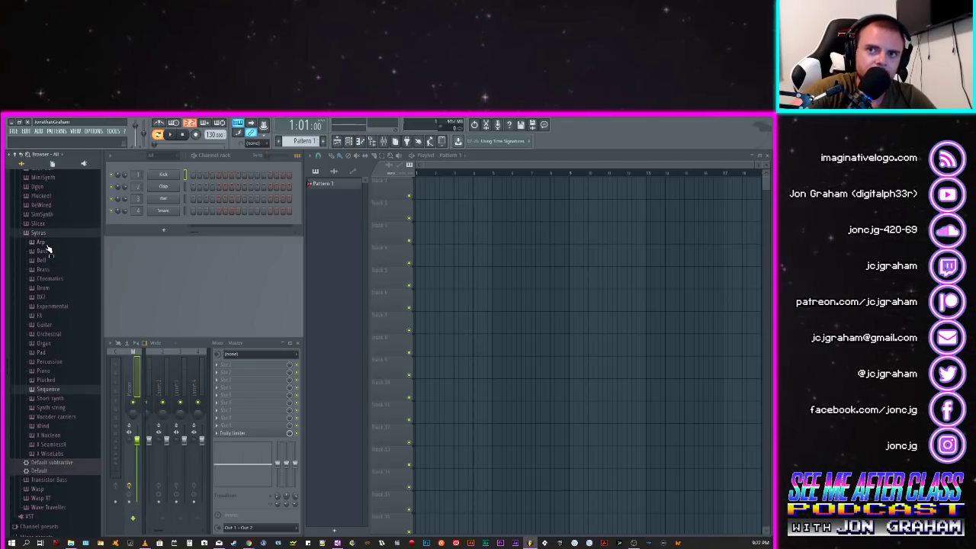
{"action": "scroll", "coordinate": [47, 260], "scroll_direction": "up", "scroll_amount": 2}
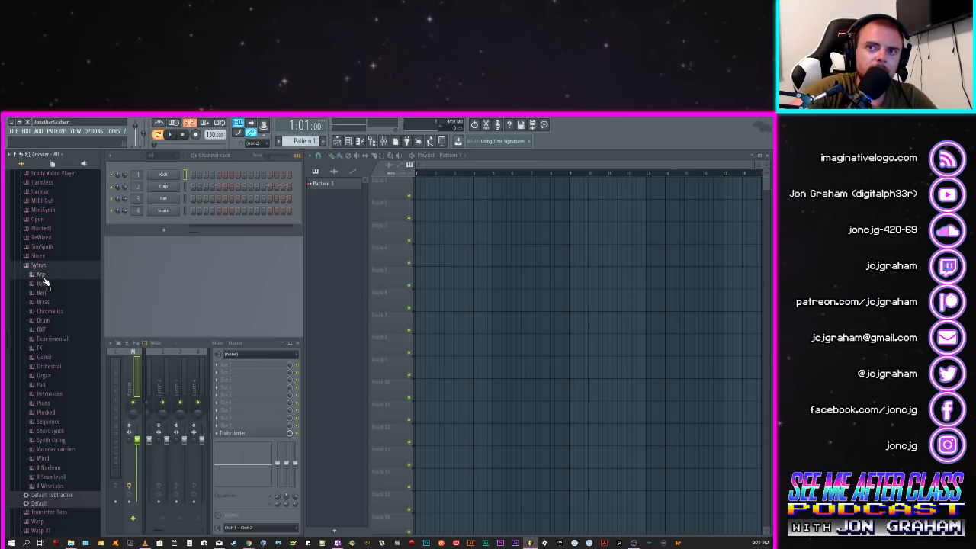
{"action": "left_click", "coordinate": [44, 283]}
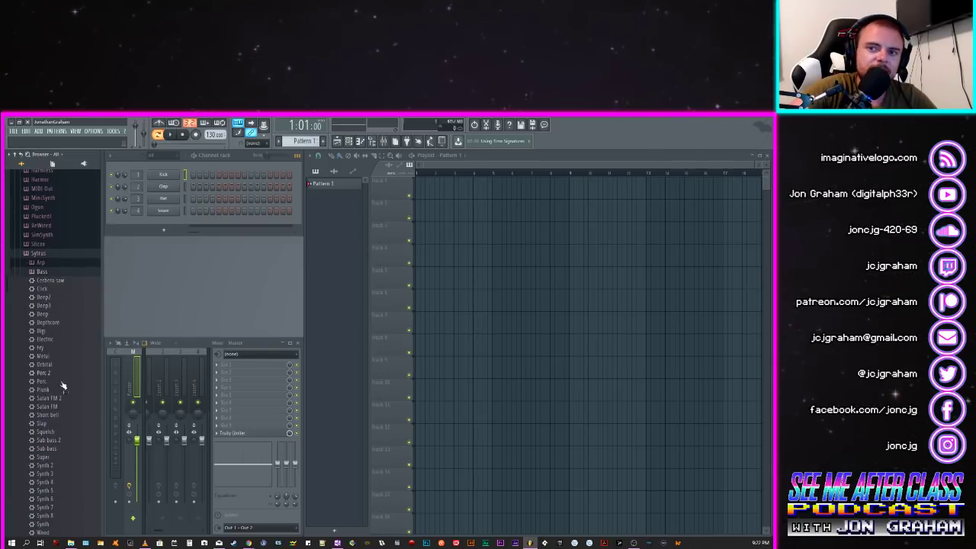
{"action": "scroll", "coordinate": [58, 491], "scroll_direction": "down", "scroll_amount": 2}
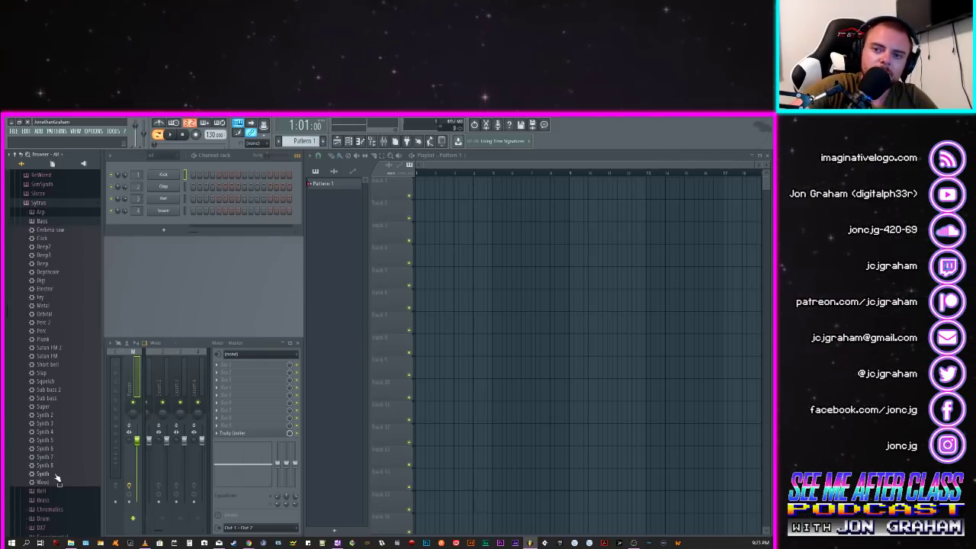
{"action": "left_click", "coordinate": [42, 223]}
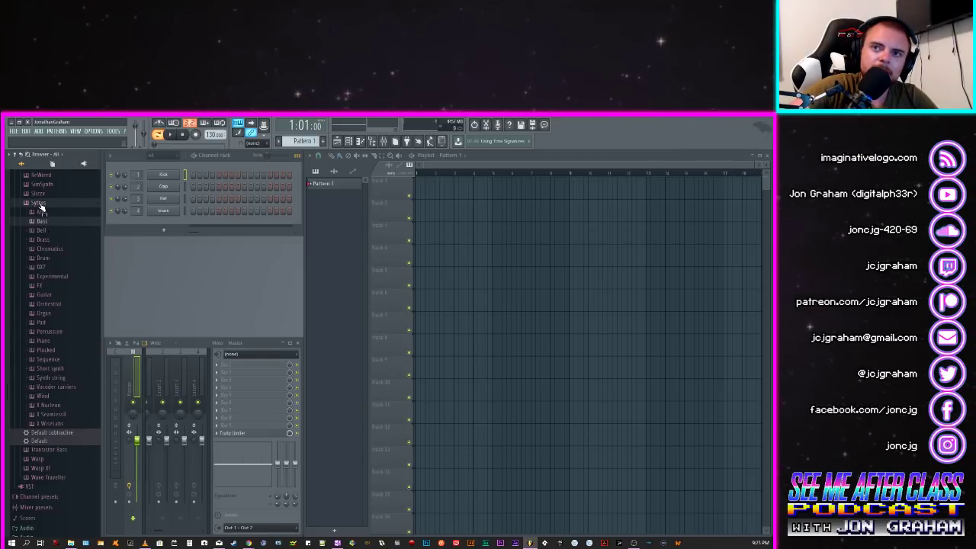
Step: Add the Deformed preset from the Sytrus Arp category to the channel rack as a new channel
{"action": "left_click", "coordinate": [41, 213]}
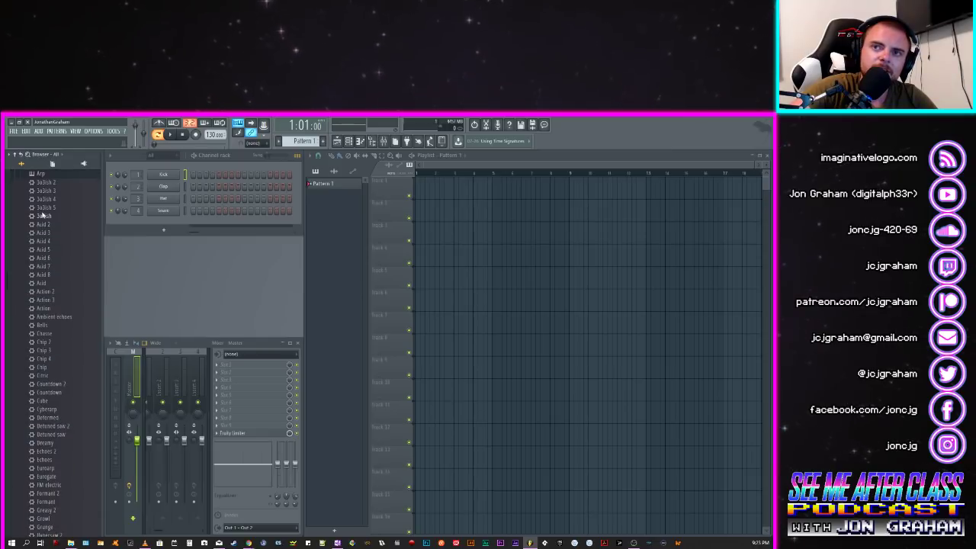
{"action": "left_click", "coordinate": [41, 175]}
{"action": "left_click", "coordinate": [42, 174]}
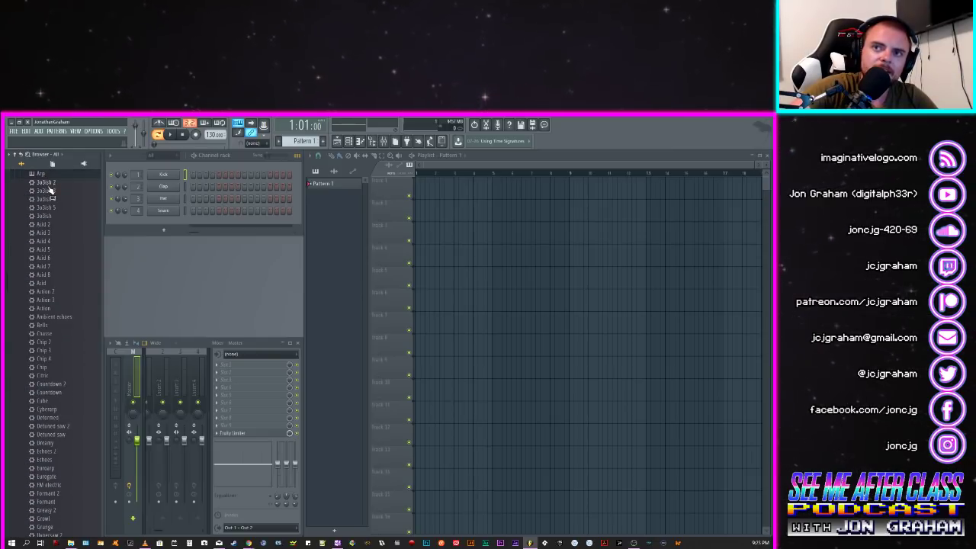
{"action": "scroll", "coordinate": [38, 241], "scroll_direction": "up", "scroll_amount": 2}
{"action": "left_click", "coordinate": [43, 226]}
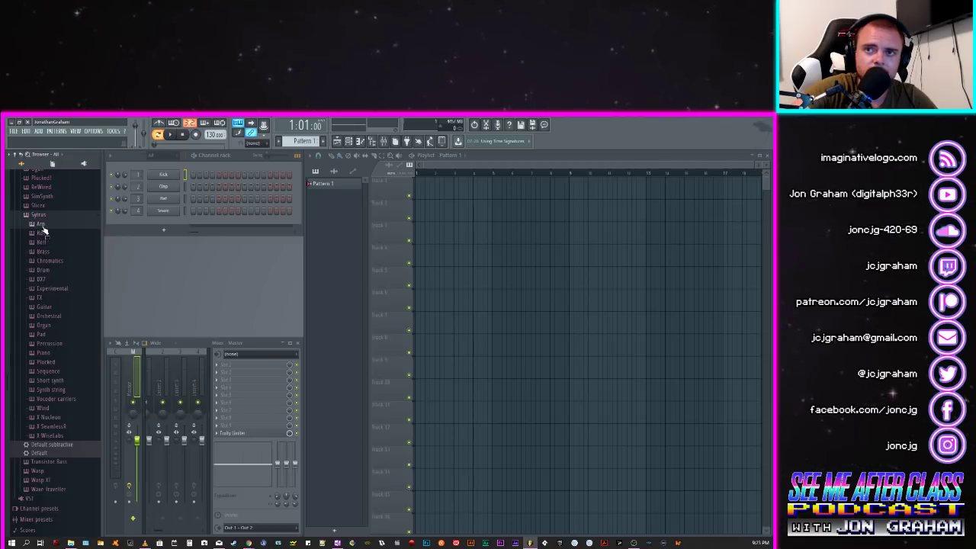
{"action": "left_click", "coordinate": [41, 224]}
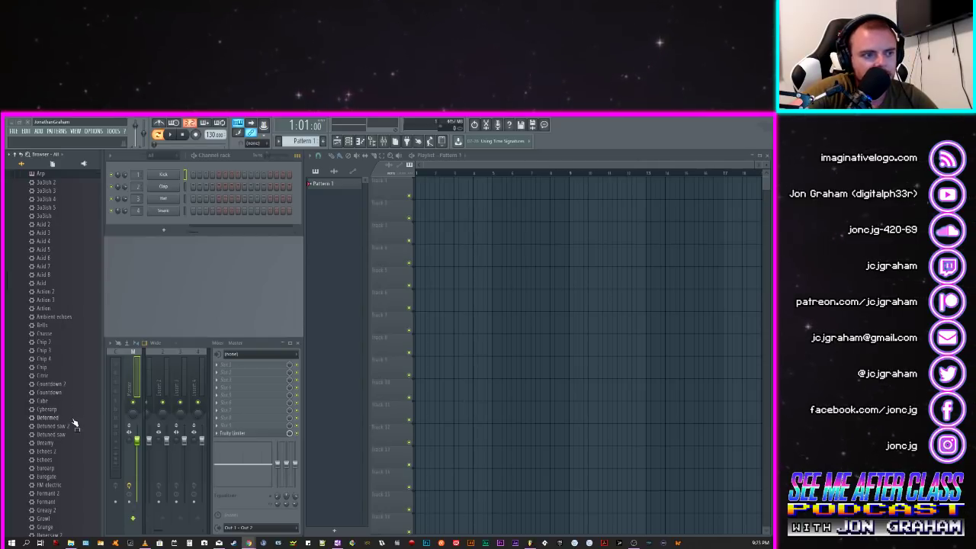
{"action": "left_click_drag", "start_coordinate": [55, 421], "coordinate": [169, 242]}
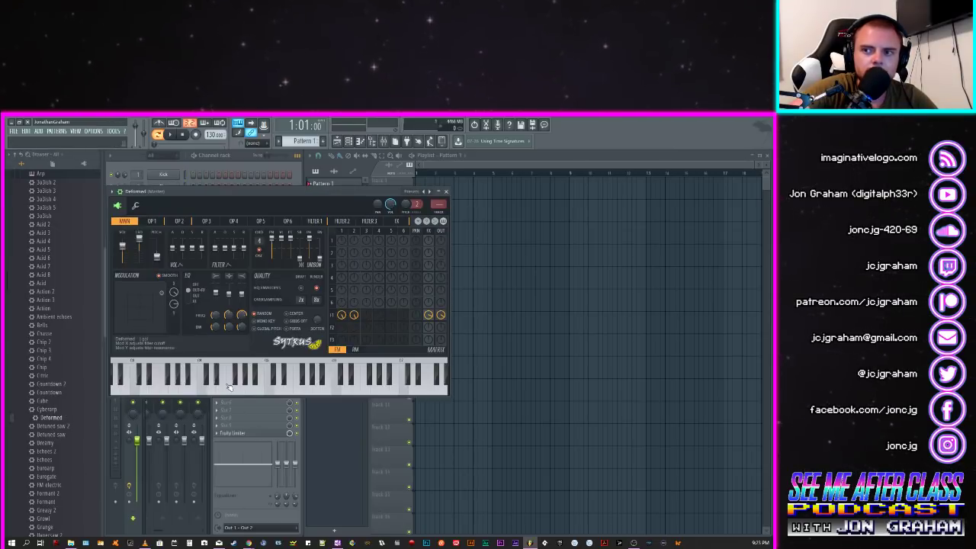
Step: Audition the Deformed preset by playing several notes on its keyboard, and bring the channel rack to the front
{"action": "left_click", "coordinate": [229, 385]}
{"action": "left_click", "coordinate": [213, 387]}
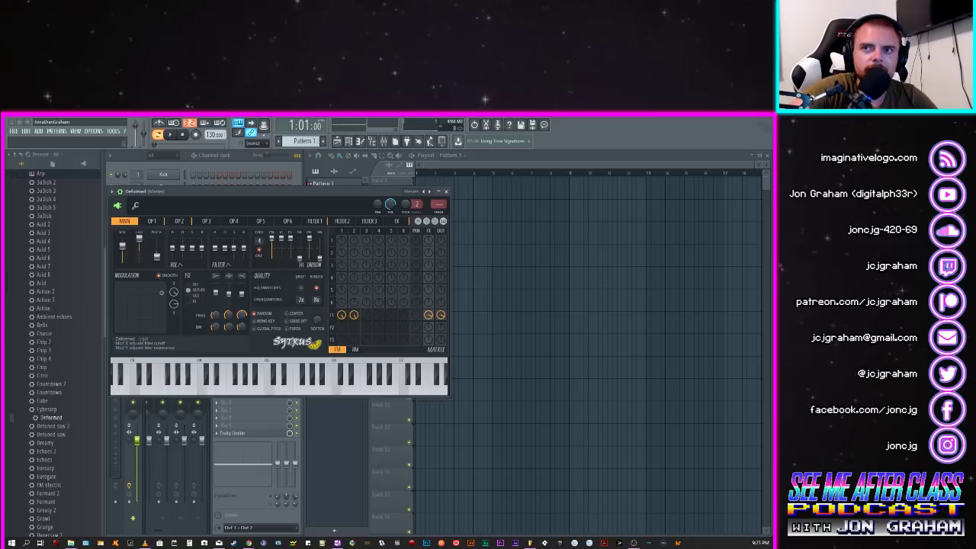
{"action": "left_click", "coordinate": [251, 392]}
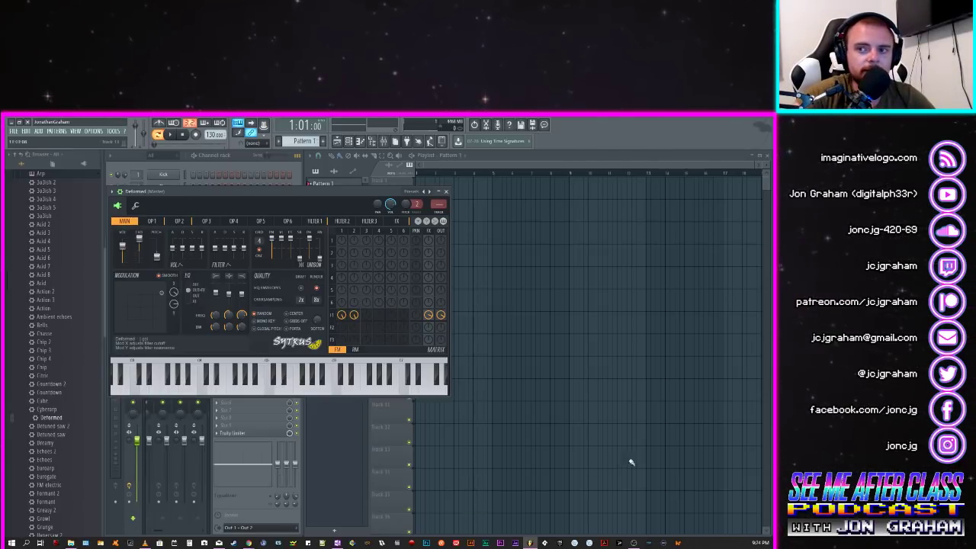
{"action": "left_click", "coordinate": [184, 392]}
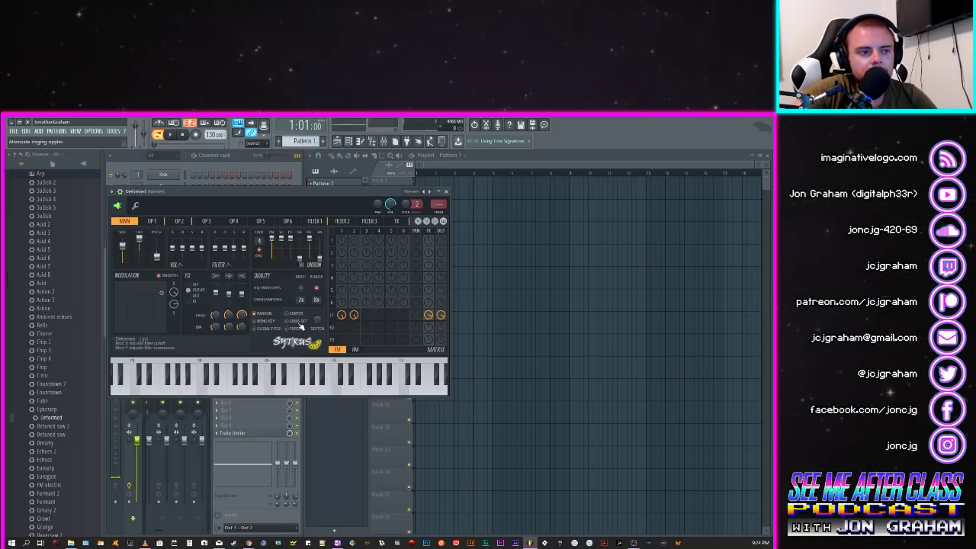
{"action": "left_click", "coordinate": [142, 164]}
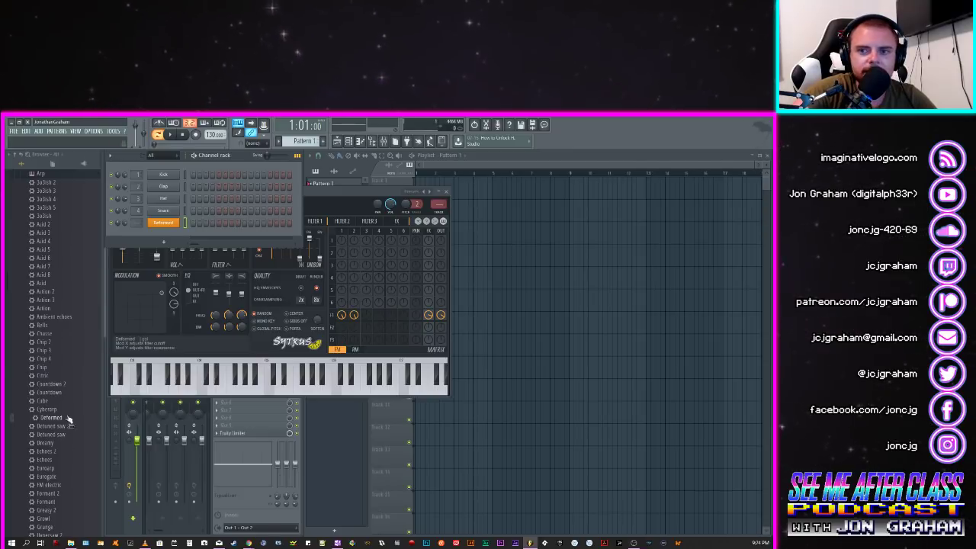
Step: Look through the remaining Arp presets and the Synth string presets of Sytrus, leaving both categories collapsed
{"action": "scroll", "coordinate": [68, 417], "scroll_direction": "down", "scroll_amount": 10}
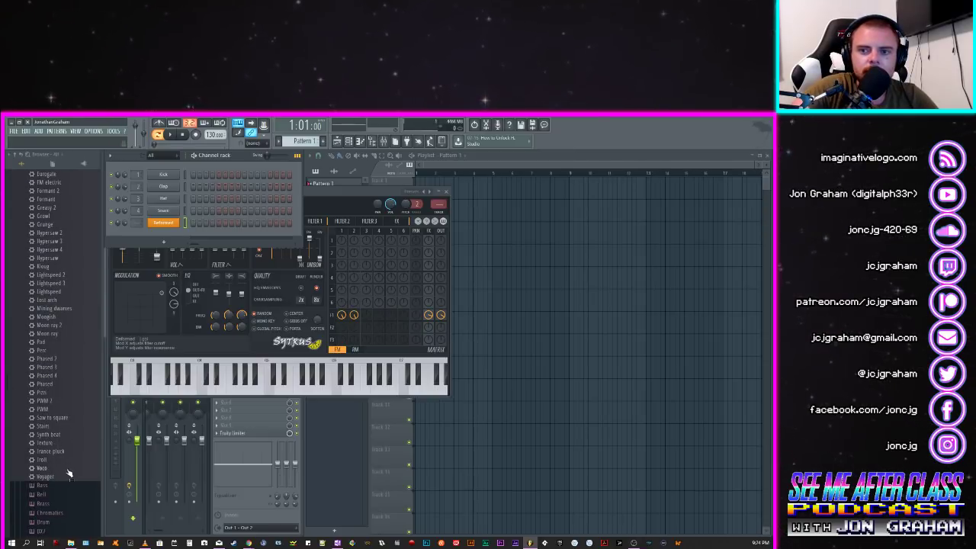
{"action": "scroll", "coordinate": [50, 438], "scroll_direction": "up", "scroll_amount": 18}
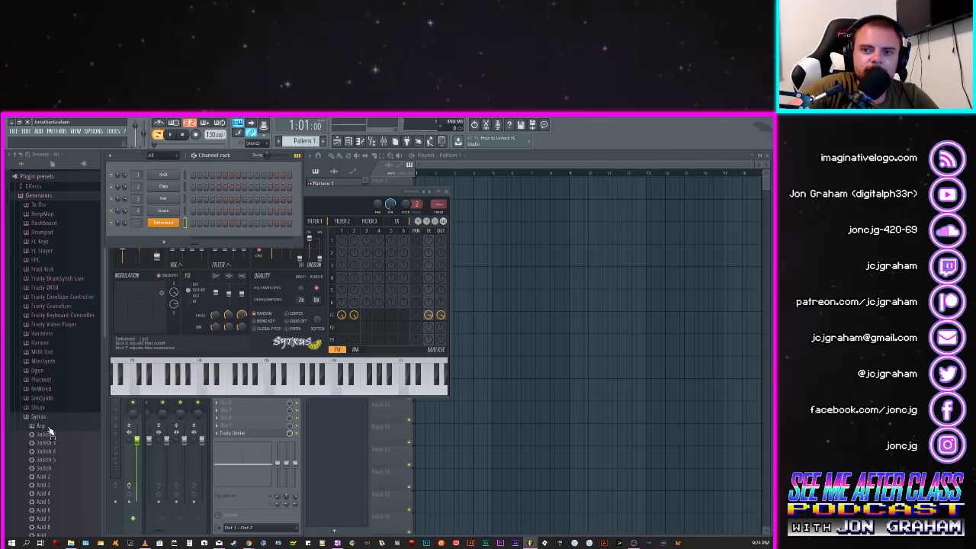
{"action": "left_click", "coordinate": [44, 430]}
{"action": "scroll", "coordinate": [59, 433], "scroll_direction": "down", "scroll_amount": 8}
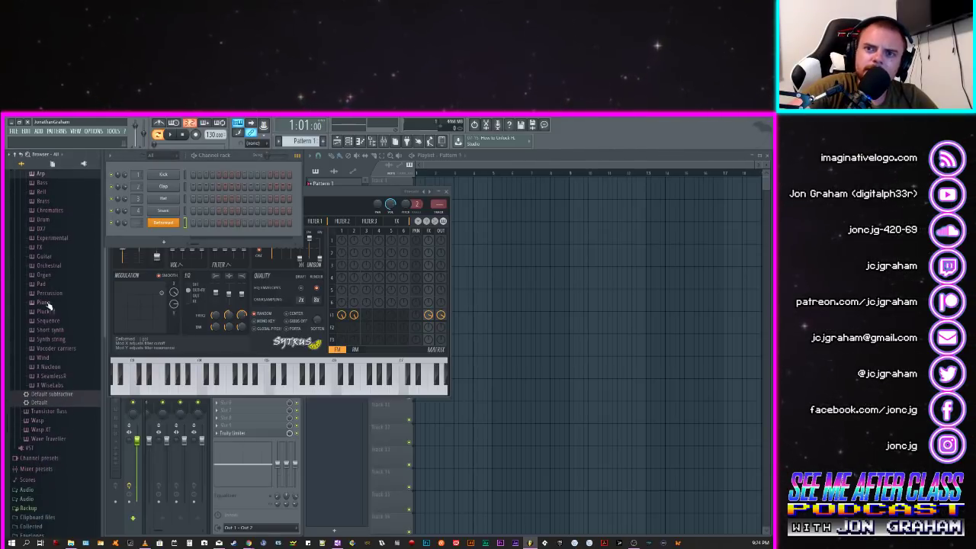
{"action": "left_click", "coordinate": [58, 338]}
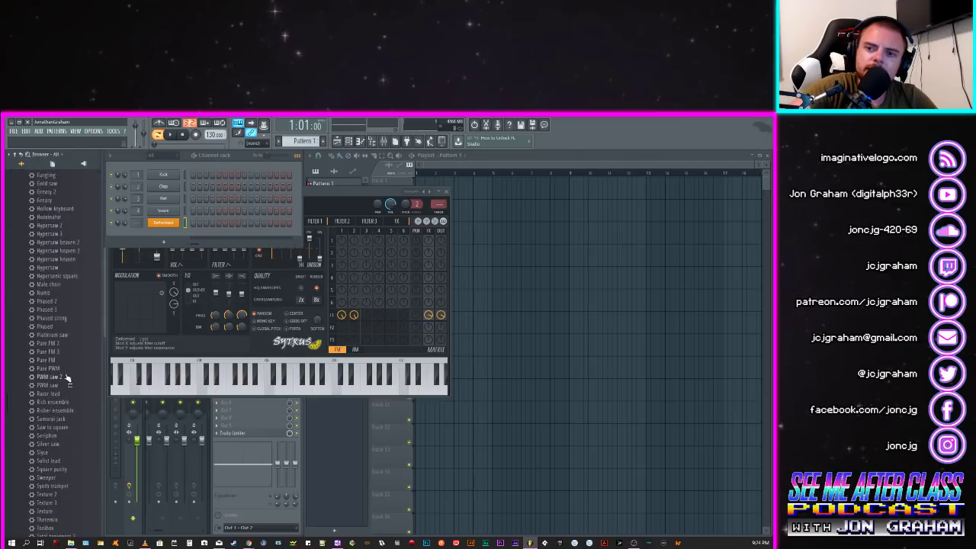
{"action": "scroll", "coordinate": [76, 398], "scroll_direction": "up", "scroll_amount": 5}
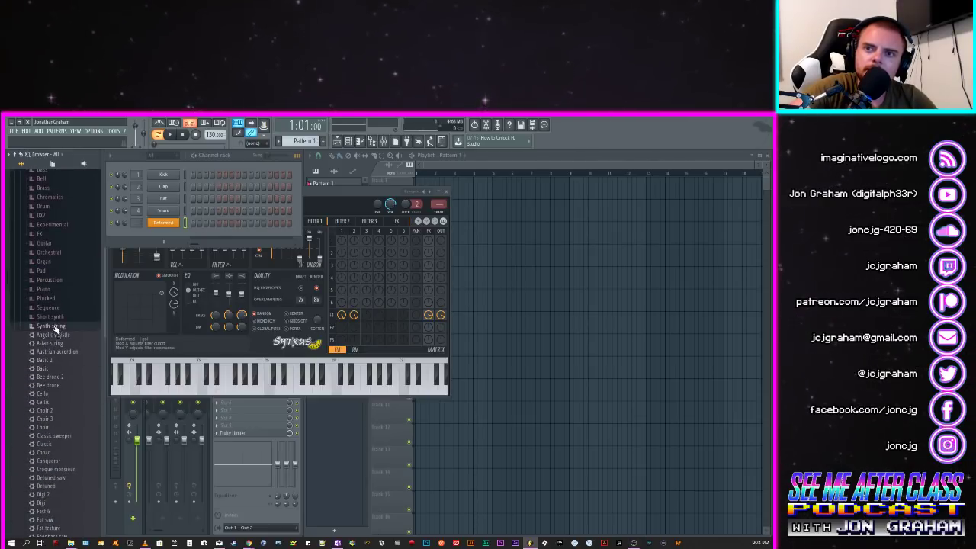
{"action": "left_click", "coordinate": [55, 325]}
Step: Add the Trance preset from the Sytrus Short synth category as a new channel and bring the channel rack to the front
{"action": "left_click", "coordinate": [55, 318]}
{"action": "scroll", "coordinate": [76, 371], "scroll_direction": "down", "scroll_amount": 5}
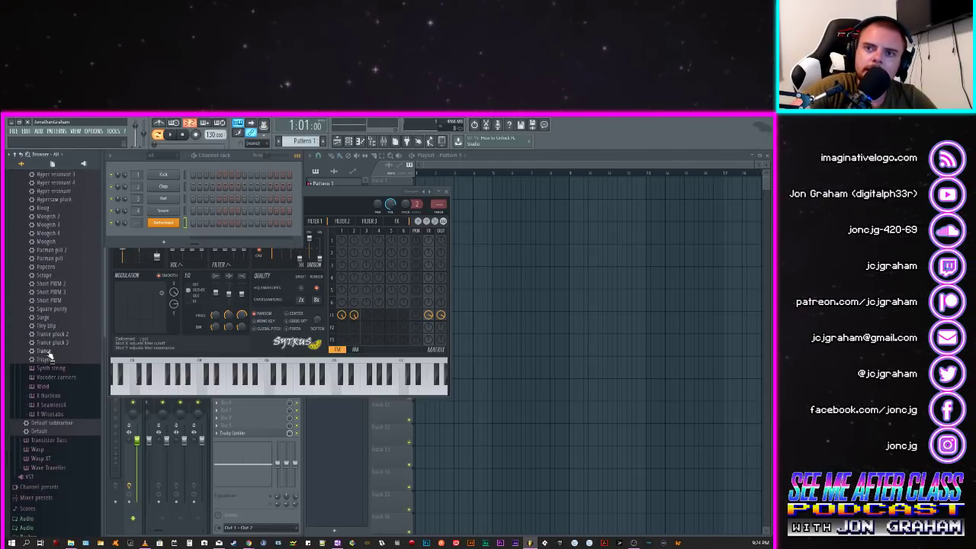
{"action": "left_click_drag", "start_coordinate": [48, 351], "coordinate": [169, 243]}
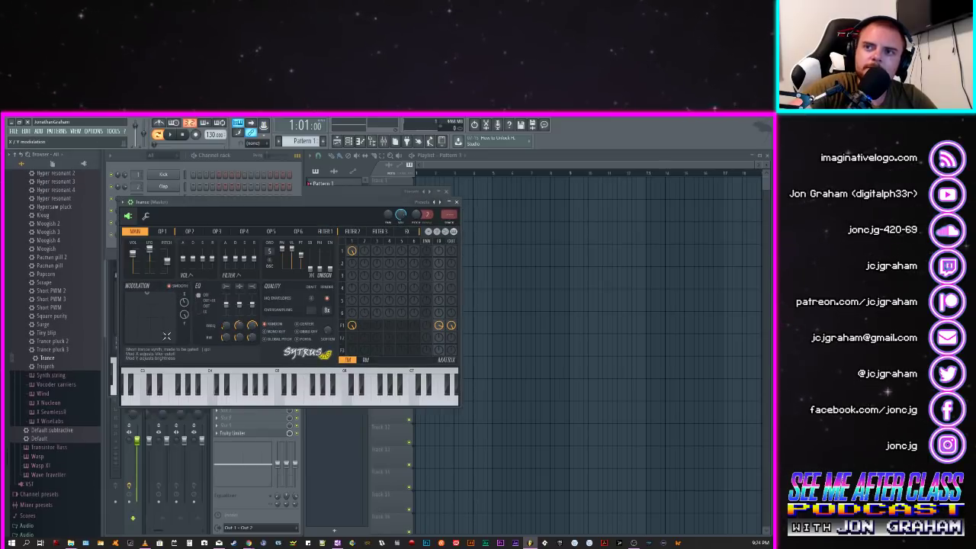
{"action": "left_click", "coordinate": [117, 250]}
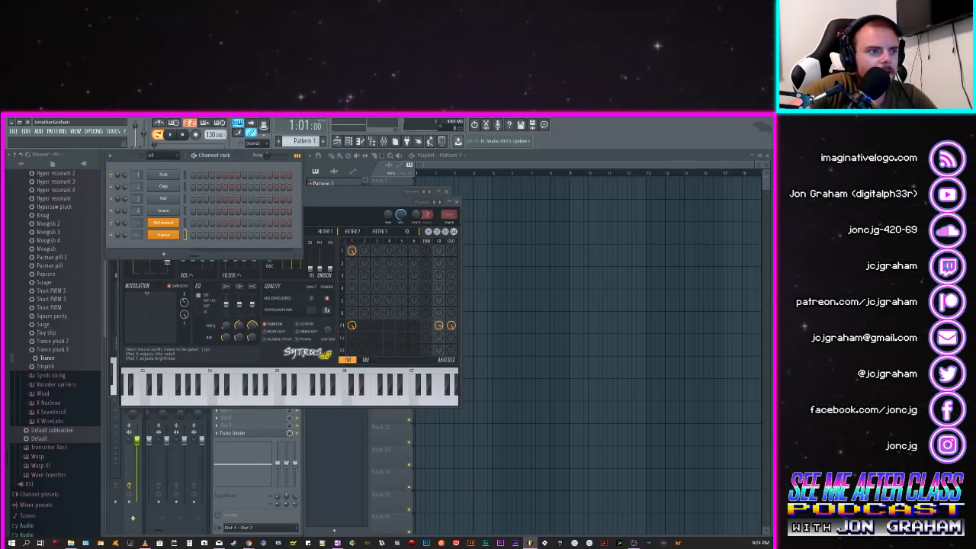
Step: Collapse the Short synth category, look through the Sytrus Pad presets and collapse that category as well
{"action": "scroll", "coordinate": [57, 268], "scroll_direction": "up", "scroll_amount": 8}
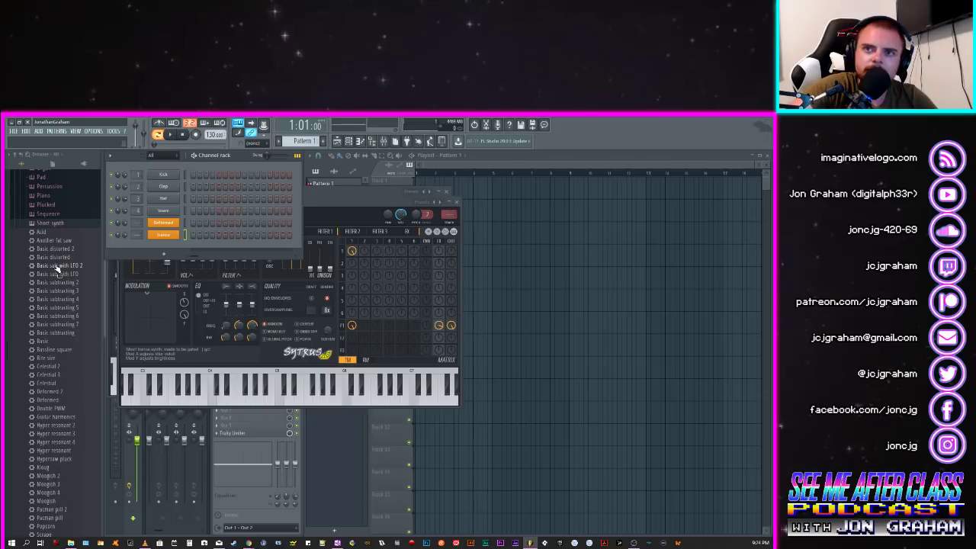
{"action": "left_click", "coordinate": [48, 222]}
{"action": "scroll", "coordinate": [49, 240], "scroll_direction": "up", "scroll_amount": 3}
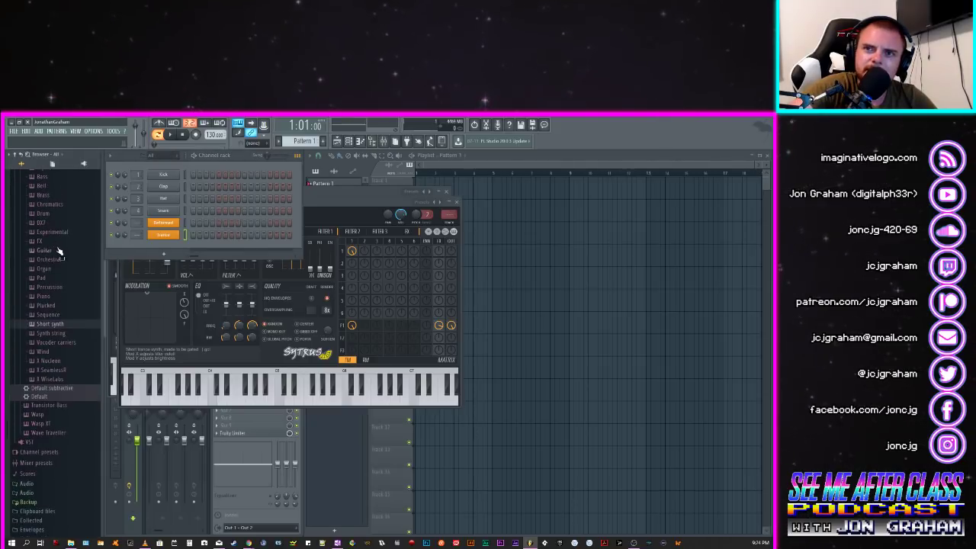
{"action": "left_click", "coordinate": [52, 280]}
{"action": "scroll", "coordinate": [71, 342], "scroll_direction": "down", "scroll_amount": 10}
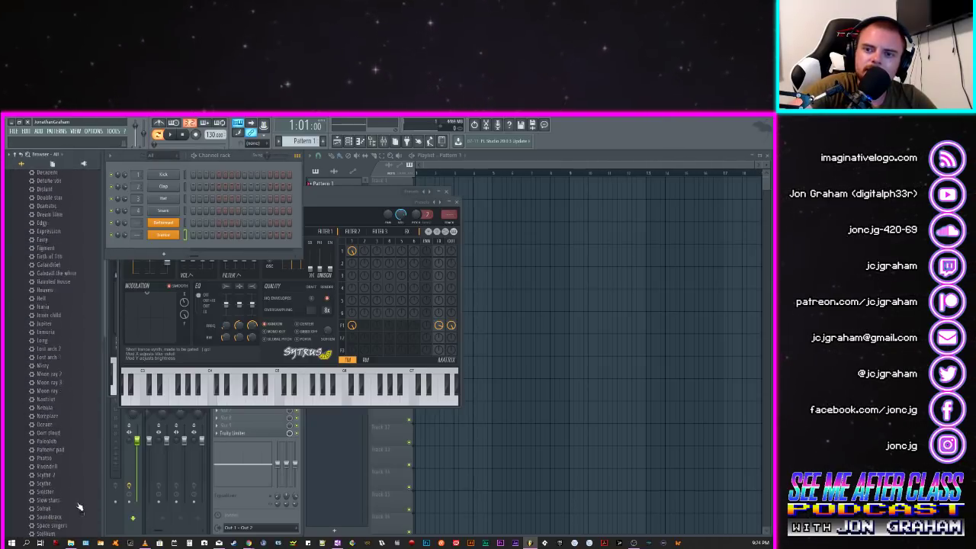
{"action": "scroll", "coordinate": [72, 435], "scroll_direction": "up", "scroll_amount": 8}
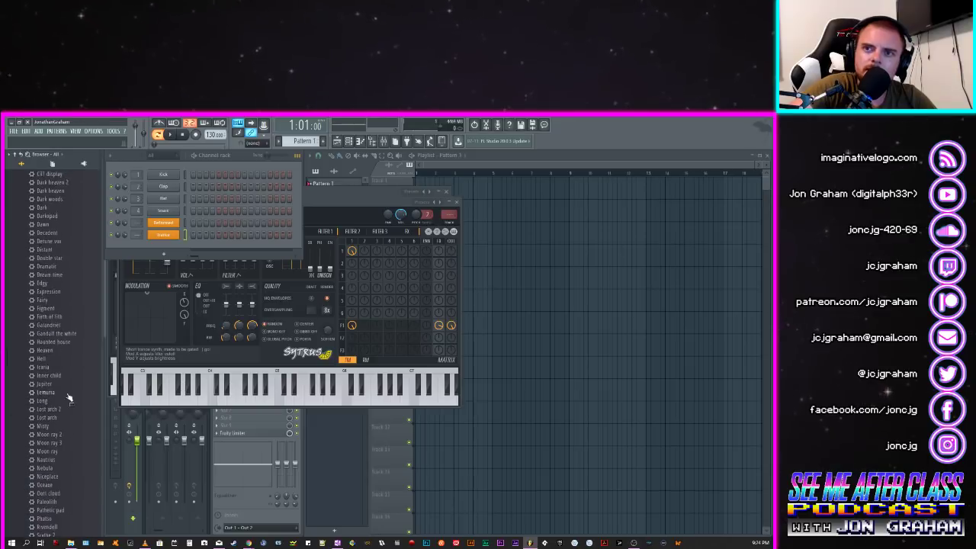
{"action": "scroll", "coordinate": [64, 381], "scroll_direction": "up", "scroll_amount": 7}
{"action": "left_click", "coordinate": [44, 325]}
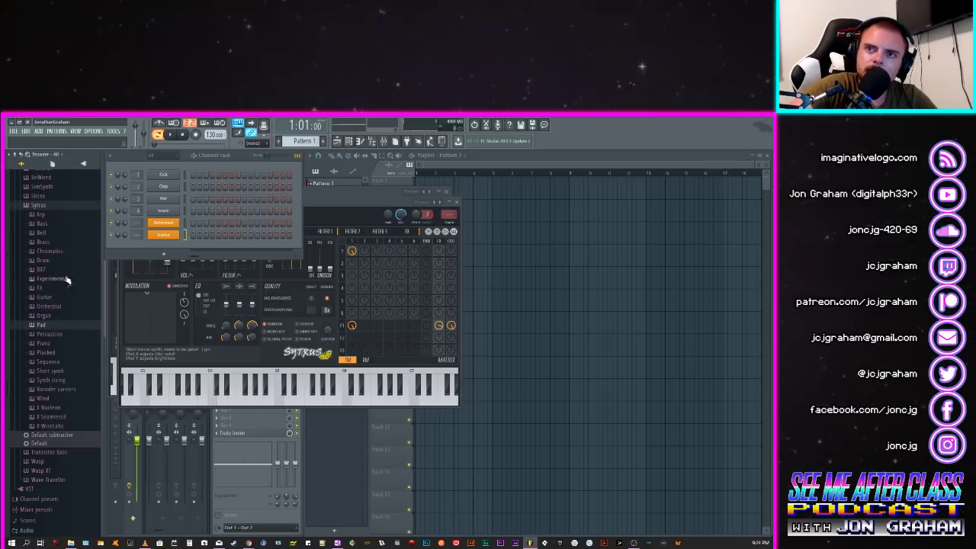
Step: Look through the Sytrus Arp and Bass presets, leaving both categories collapsed
{"action": "left_click", "coordinate": [57, 218]}
{"action": "scroll", "coordinate": [68, 286], "scroll_direction": "down", "scroll_amount": 5}
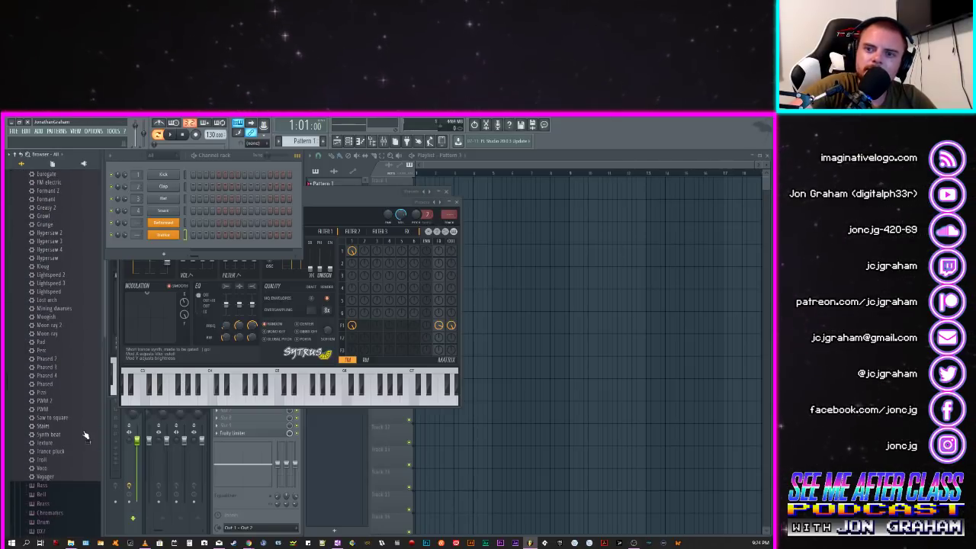
{"action": "scroll", "coordinate": [82, 434], "scroll_direction": "up", "scroll_amount": 5}
{"action": "left_click", "coordinate": [41, 226]}
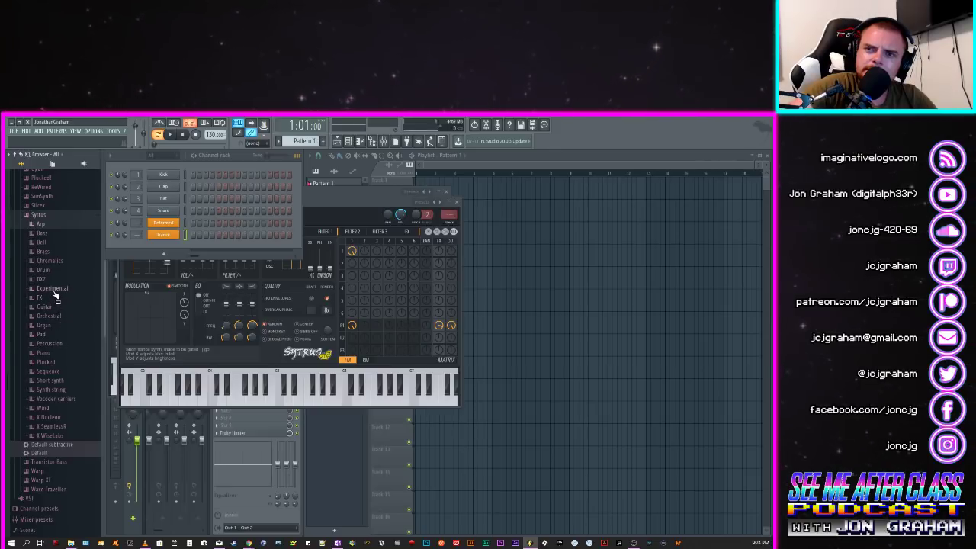
{"action": "left_click", "coordinate": [40, 233]}
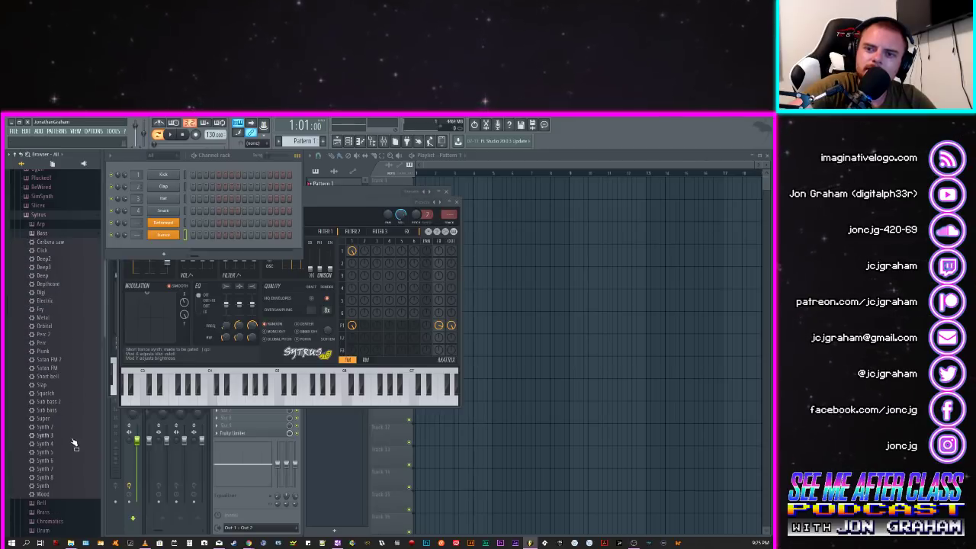
{"action": "left_click", "coordinate": [43, 233]}
{"action": "left_click", "coordinate": [43, 225]}
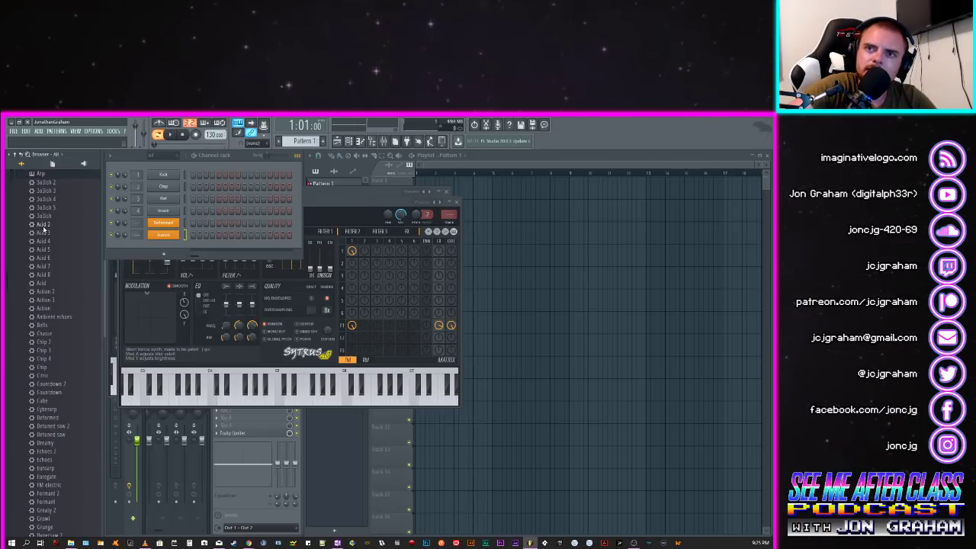
{"action": "scroll", "coordinate": [55, 256], "scroll_direction": "down", "scroll_amount": 3}
{"action": "scroll", "coordinate": [55, 257], "scroll_direction": "down", "scroll_amount": 5}
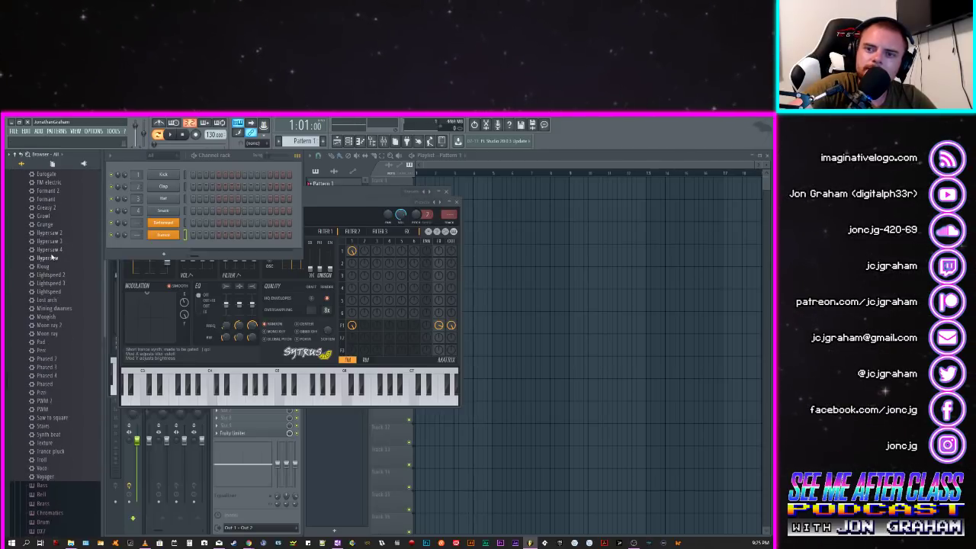
{"action": "scroll", "coordinate": [52, 257], "scroll_direction": "up", "scroll_amount": 10}
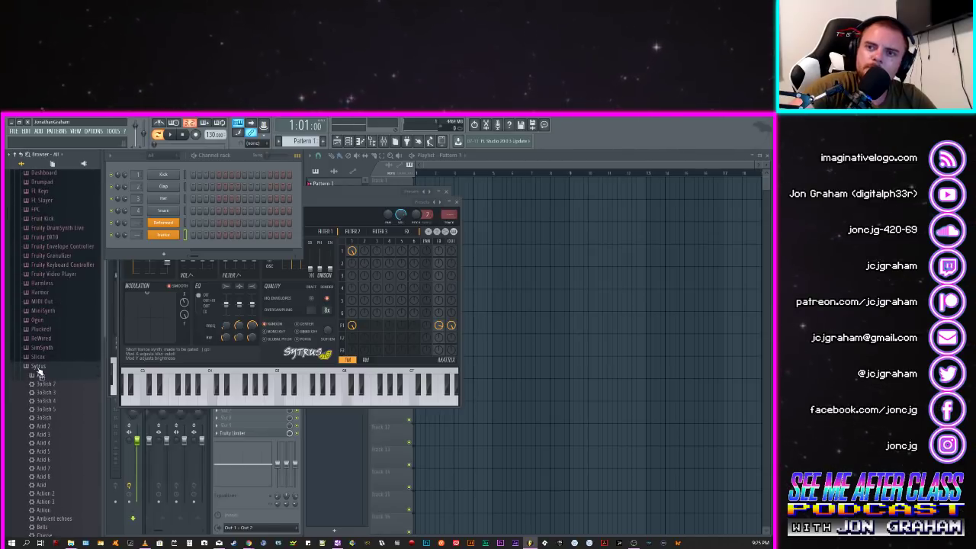
{"action": "left_click", "coordinate": [45, 377]}
Step: Look through the Sytrus Drum, Experimental, FX, Guitar, Orchestral and Organ presets, collapsing each category after viewing it
{"action": "left_click", "coordinate": [57, 423]}
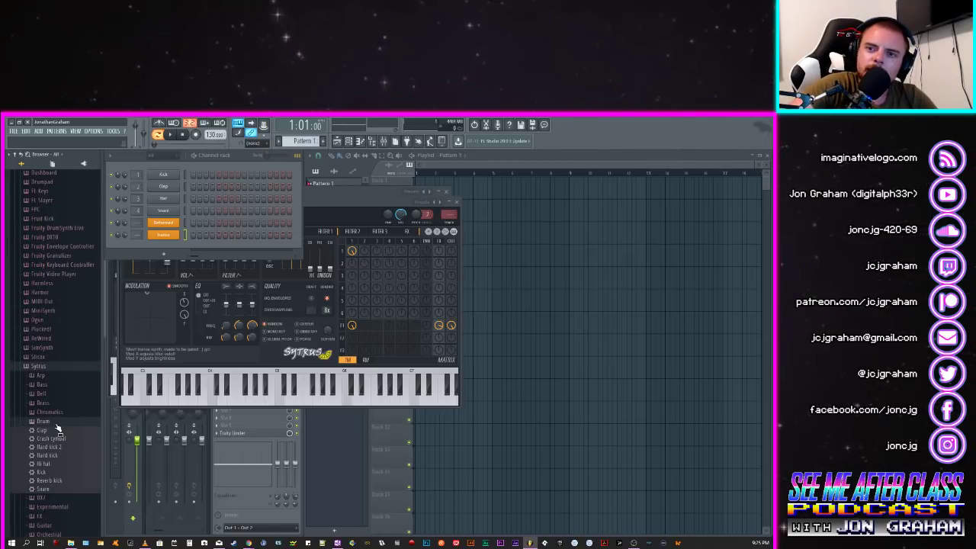
{"action": "left_click", "coordinate": [56, 424]}
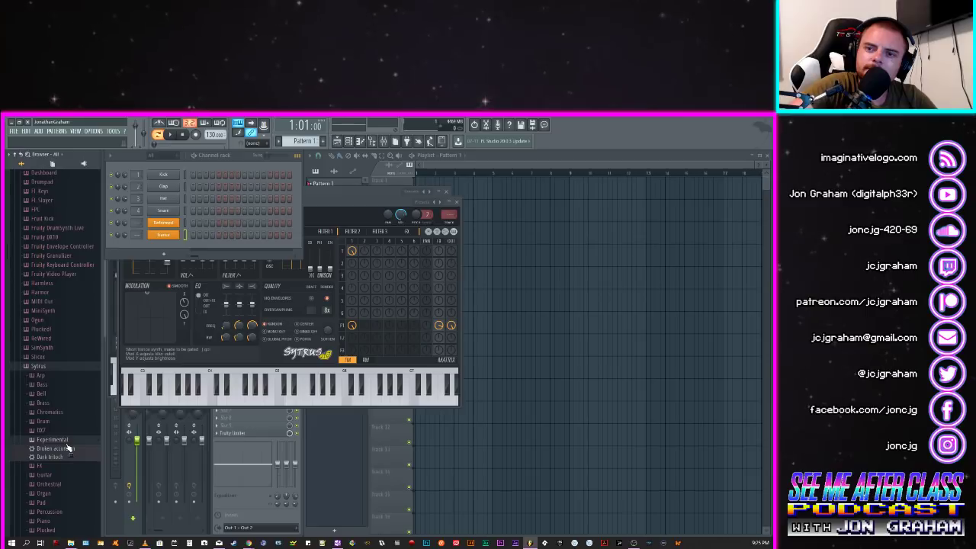
{"action": "left_click", "coordinate": [67, 450]}
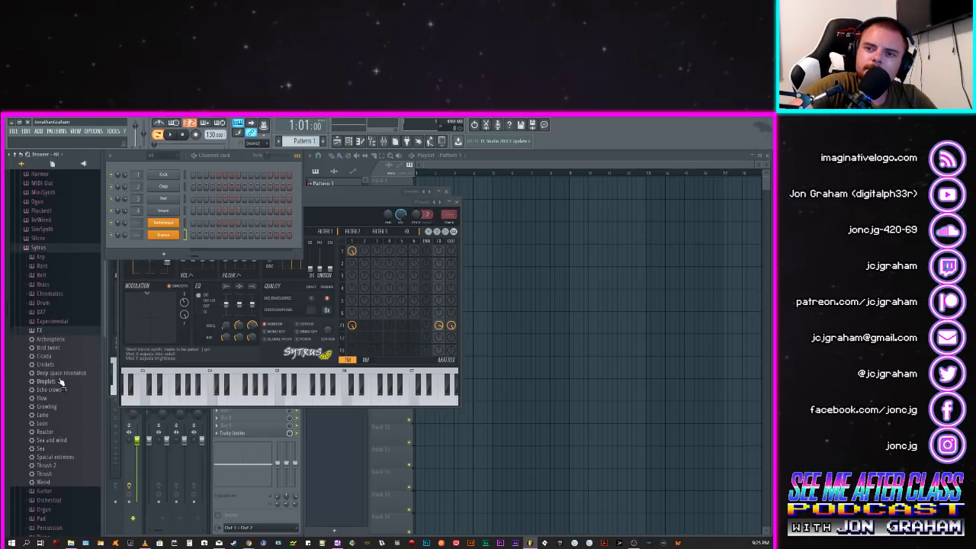
{"action": "left_click", "coordinate": [43, 332]}
{"action": "left_click", "coordinate": [51, 341]}
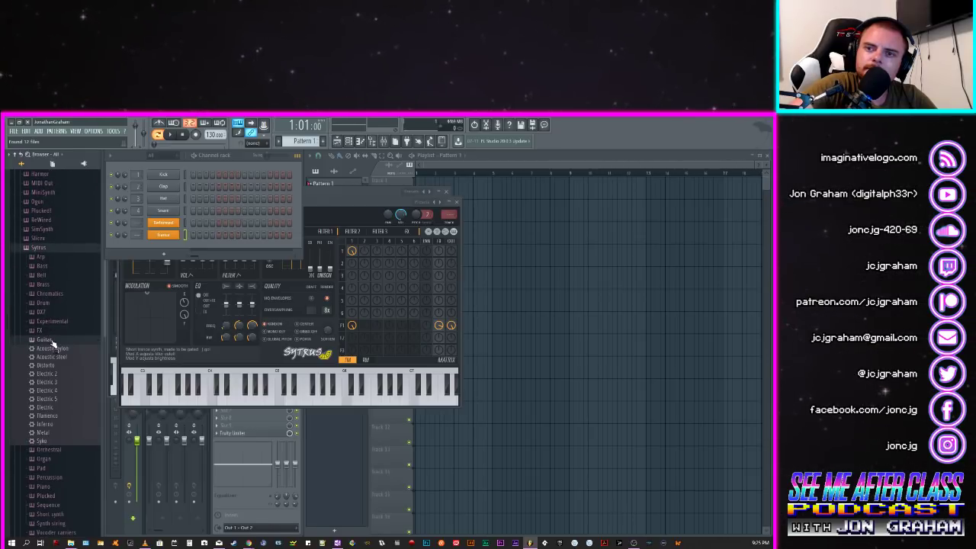
{"action": "left_click", "coordinate": [53, 341]}
{"action": "left_click", "coordinate": [57, 350]}
{"action": "left_click", "coordinate": [56, 350]}
{"action": "left_click", "coordinate": [58, 360]}
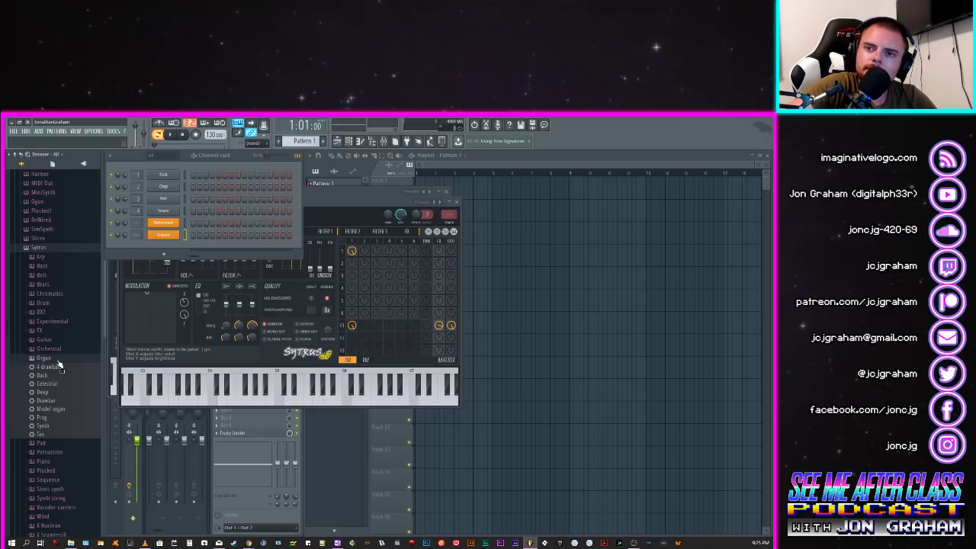
{"action": "left_click", "coordinate": [58, 361]}
Step: Look through the full list of Sytrus Pad presets and collapse that category
{"action": "left_click", "coordinate": [58, 369]}
{"action": "scroll", "coordinate": [59, 370], "scroll_direction": "down", "scroll_amount": 3}
{"action": "scroll", "coordinate": [59, 369], "scroll_direction": "down", "scroll_amount": 10}
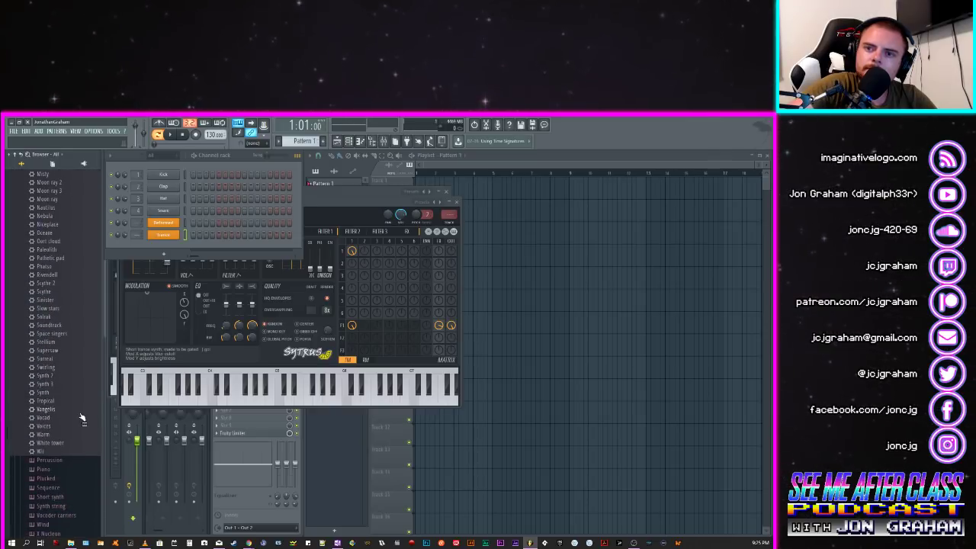
{"action": "scroll", "coordinate": [83, 407], "scroll_direction": "up", "scroll_amount": 5}
{"action": "scroll", "coordinate": [82, 405], "scroll_direction": "up", "scroll_amount": 10}
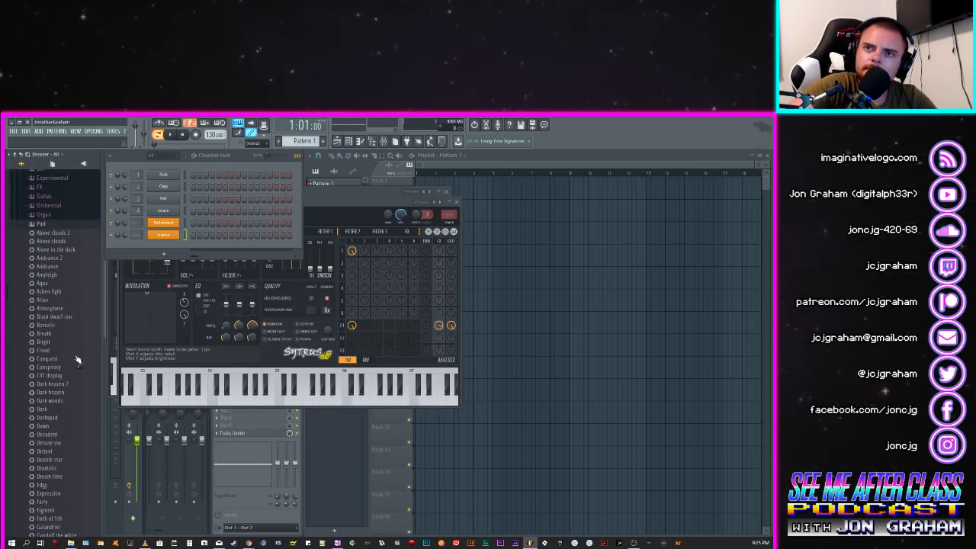
{"action": "left_click", "coordinate": [46, 223]}
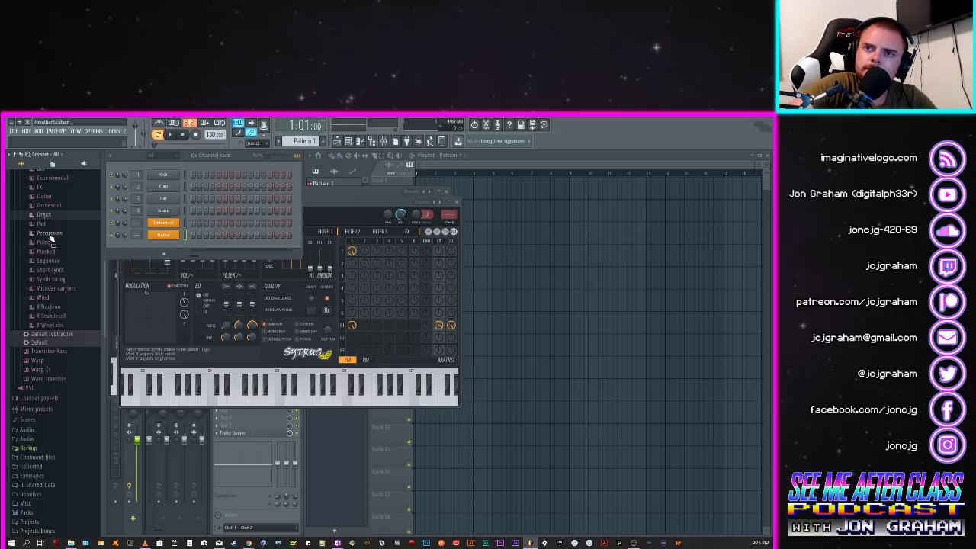
Step: Look through the Sytrus Piano, Plucked, Sequence and Short synth presets, leaving each of these categories collapsed
{"action": "left_click", "coordinate": [52, 243]}
{"action": "left_click", "coordinate": [52, 243]}
{"action": "left_click", "coordinate": [48, 251]}
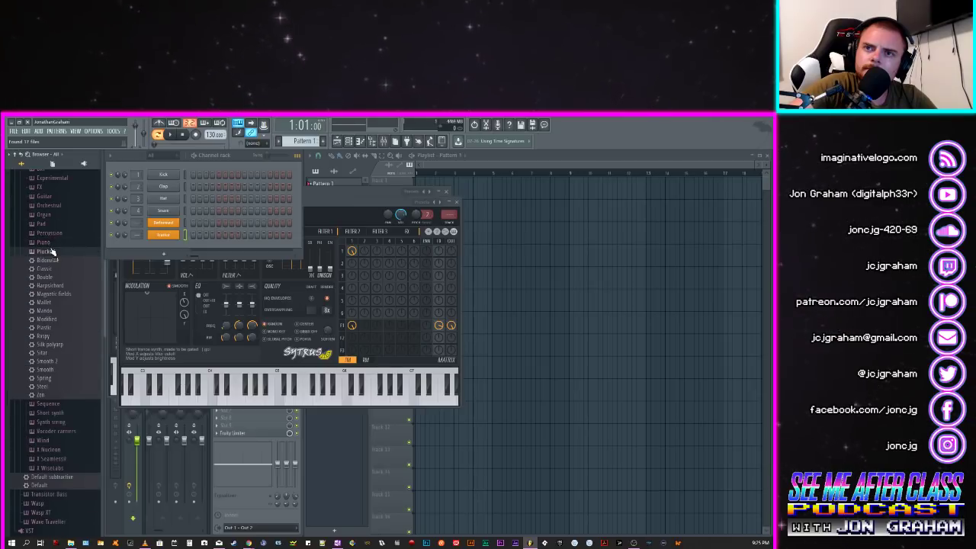
{"action": "left_click", "coordinate": [48, 251]}
{"action": "left_click", "coordinate": [53, 261]}
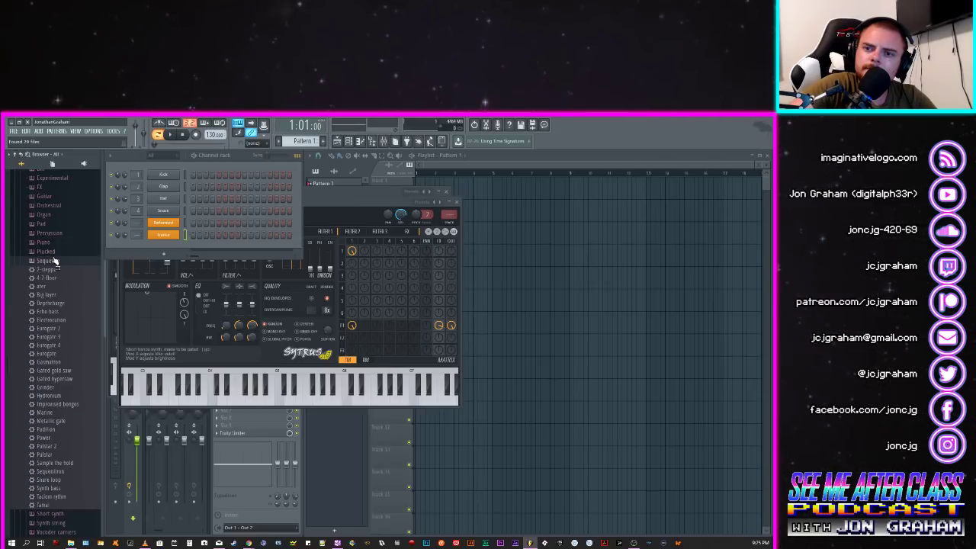
{"action": "left_click", "coordinate": [54, 261]}
{"action": "left_click", "coordinate": [56, 269]}
{"action": "scroll", "coordinate": [66, 319], "scroll_direction": "down", "scroll_amount": 5}
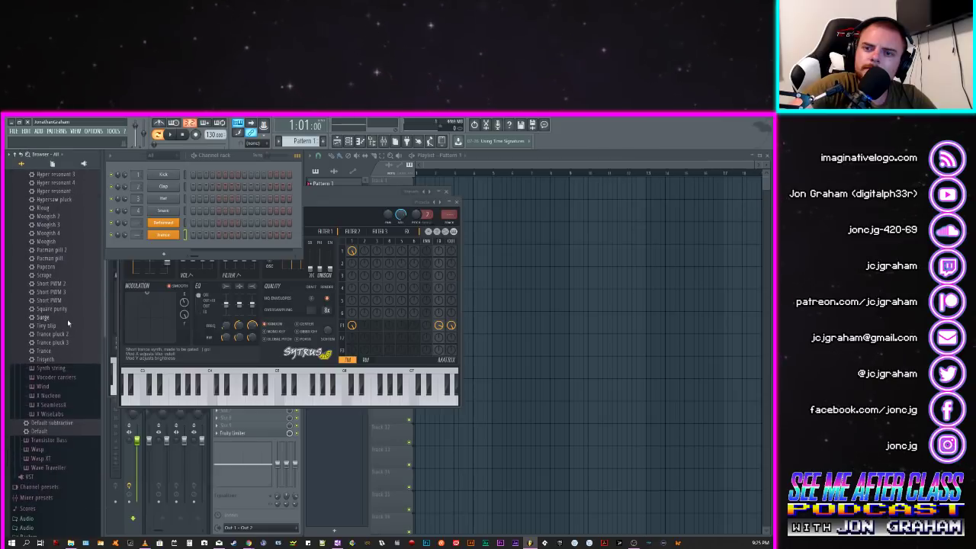
{"action": "scroll", "coordinate": [81, 340], "scroll_direction": "up", "scroll_amount": 5}
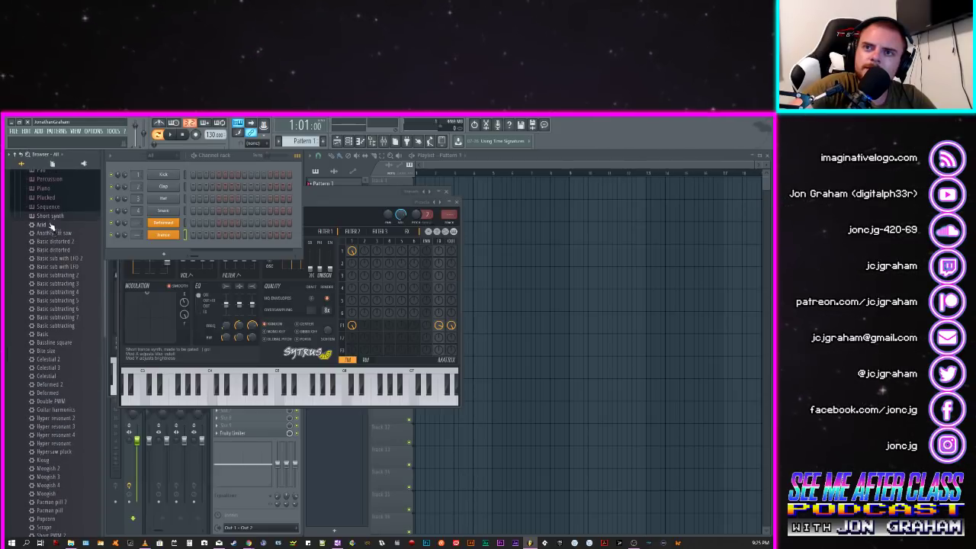
{"action": "left_click", "coordinate": [53, 218]}
Step: Add the Total brokeness and Total brokeness 2 presets from Sytrus Synth string as channels, moving their windows clear of the channel rack
{"action": "left_click", "coordinate": [52, 226]}
{"action": "scroll", "coordinate": [89, 381], "scroll_direction": "down", "scroll_amount": 5}
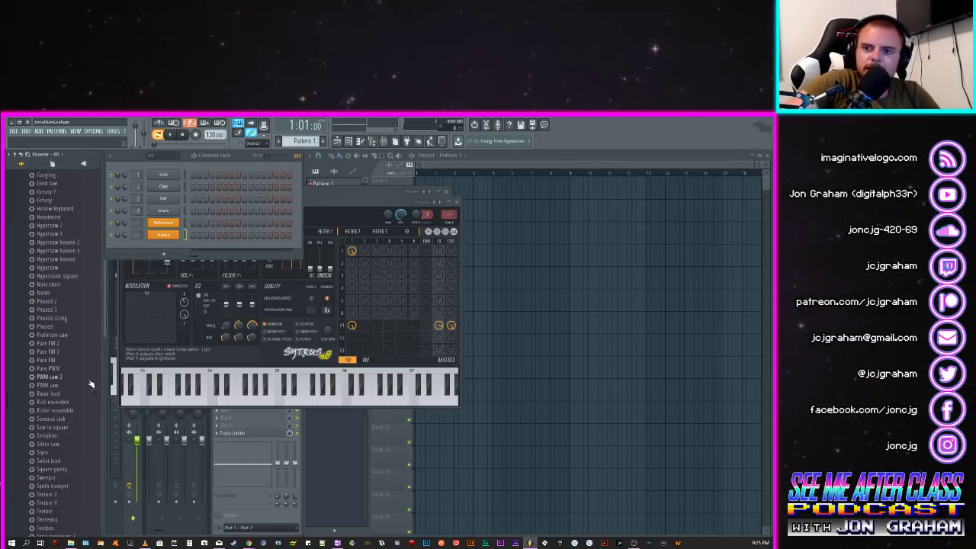
{"action": "left_click", "coordinate": [60, 284]}
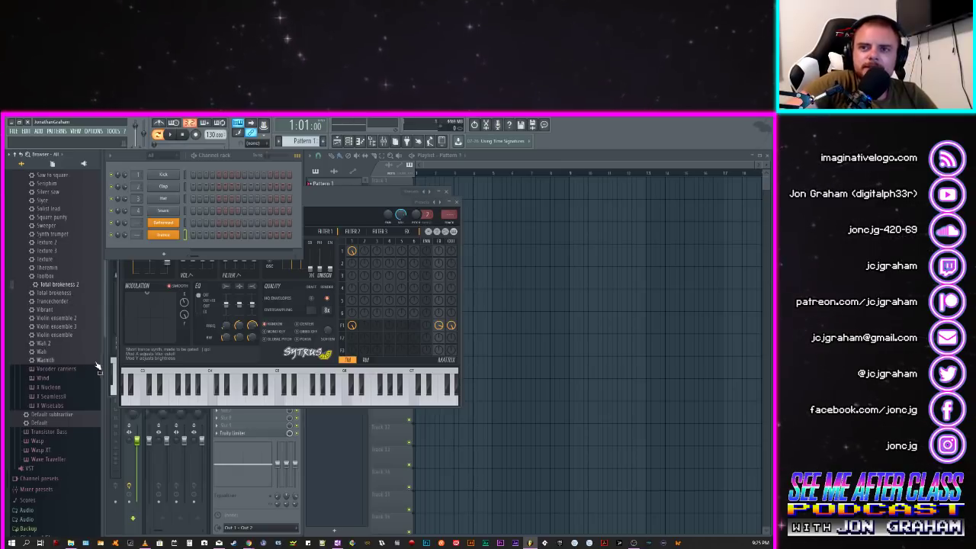
{"action": "scroll", "coordinate": [87, 392], "scroll_direction": "up", "scroll_amount": 6}
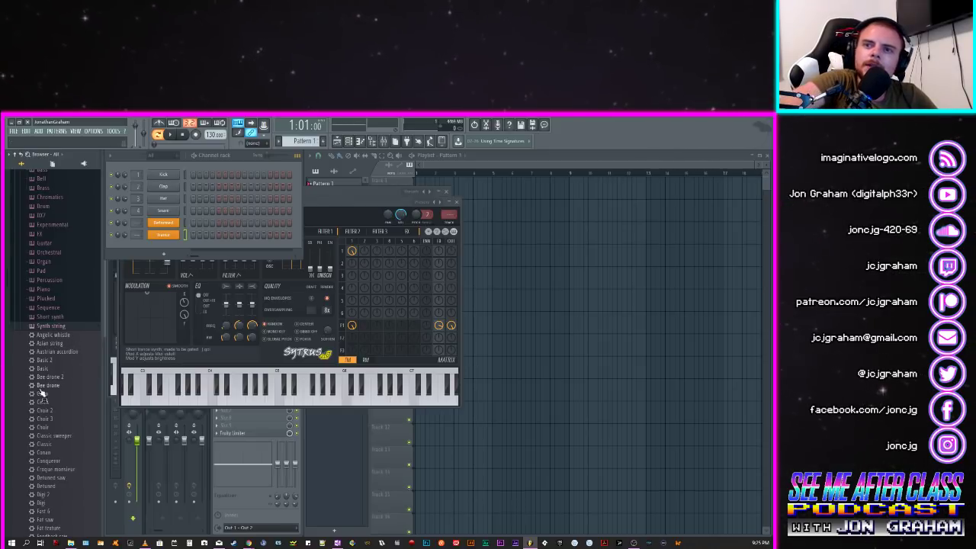
{"action": "scroll", "coordinate": [42, 393], "scroll_direction": "down", "scroll_amount": 10}
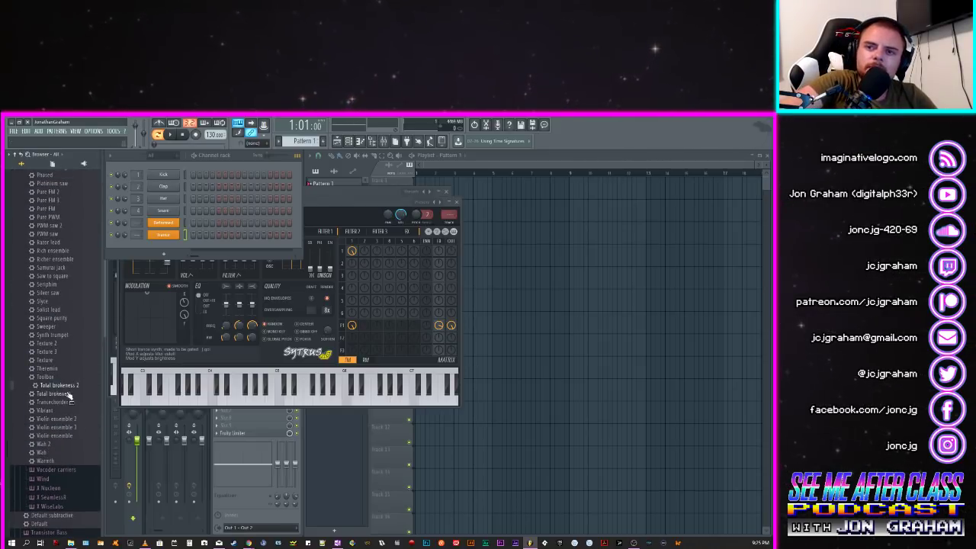
{"action": "left_click", "coordinate": [67, 393]}
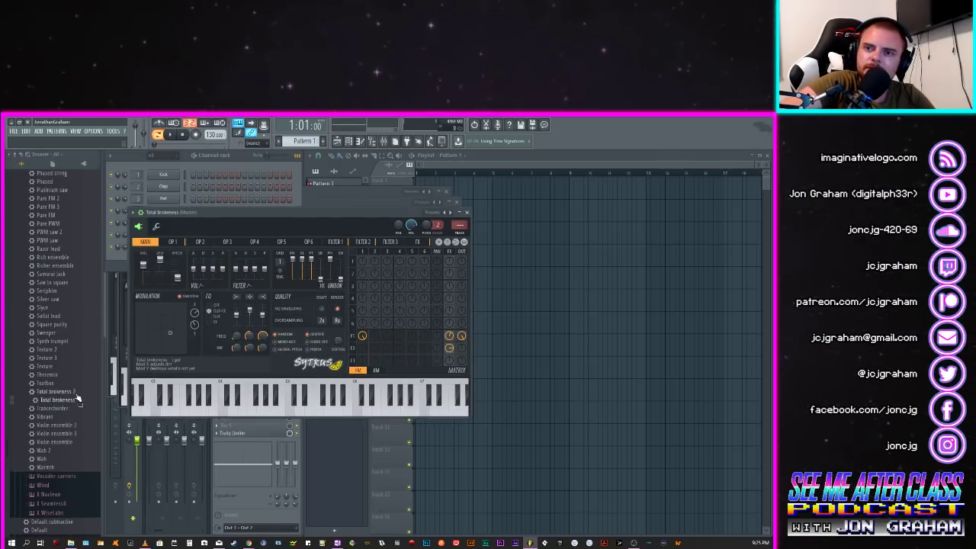
{"action": "left_click_drag", "start_coordinate": [174, 214], "coordinate": [176, 307]}
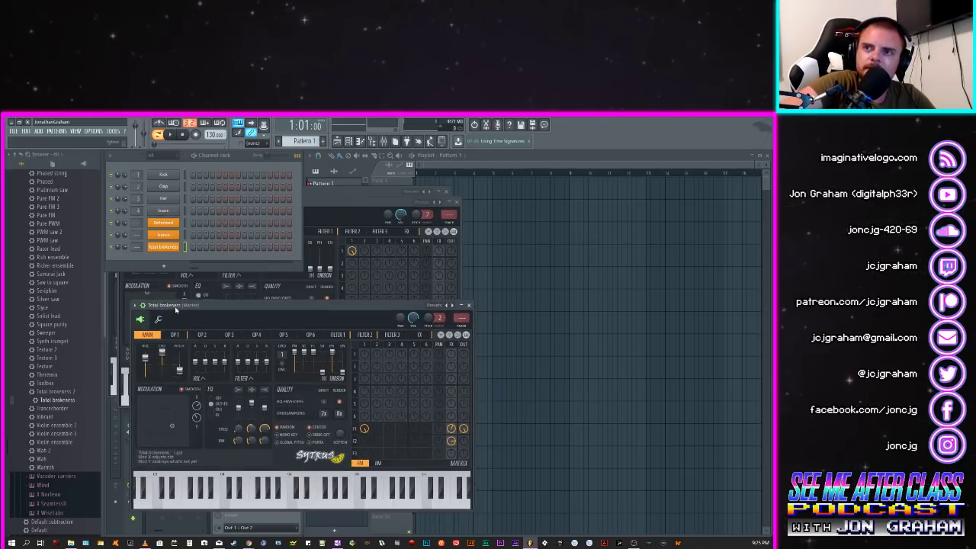
{"action": "left_click", "coordinate": [72, 392]}
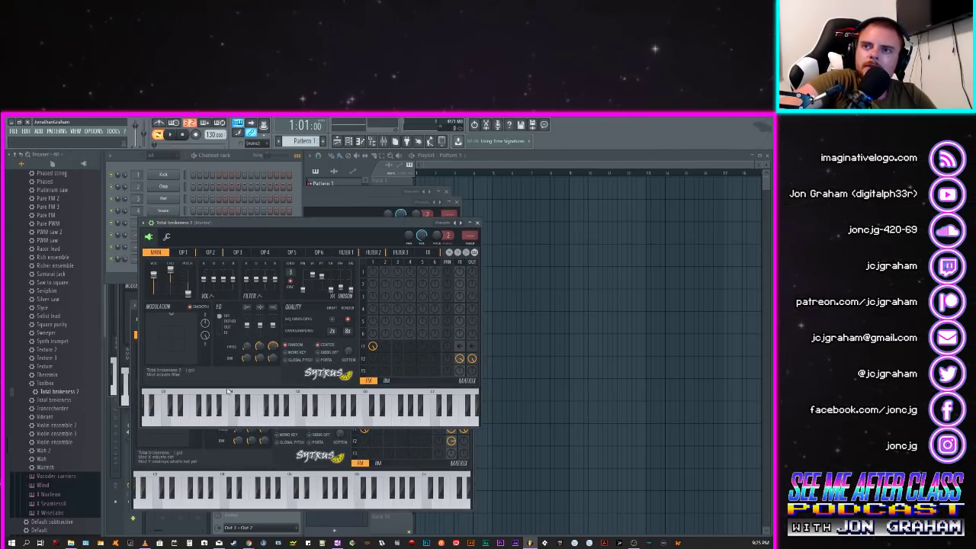
{"action": "left_click_drag", "start_coordinate": [184, 224], "coordinate": [248, 307]}
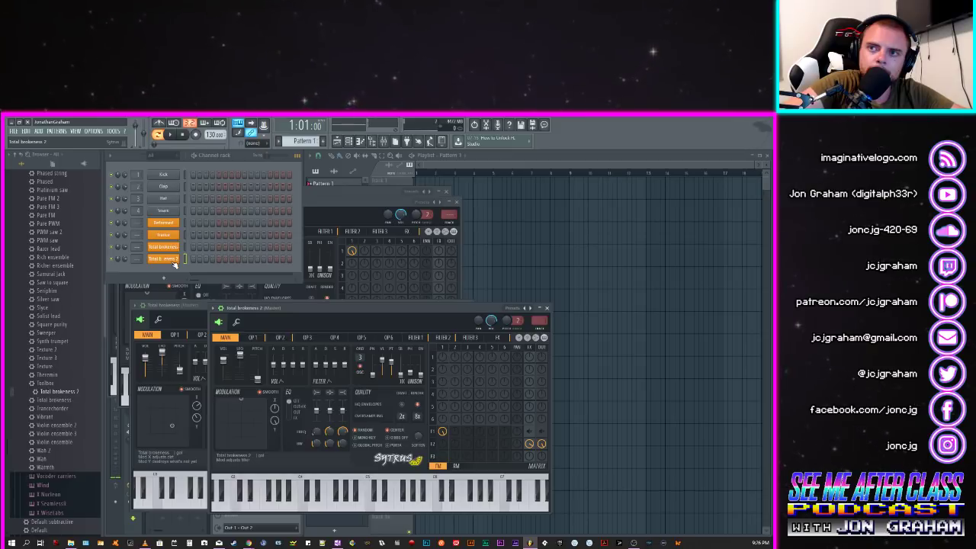
{"action": "key", "text": "m"}
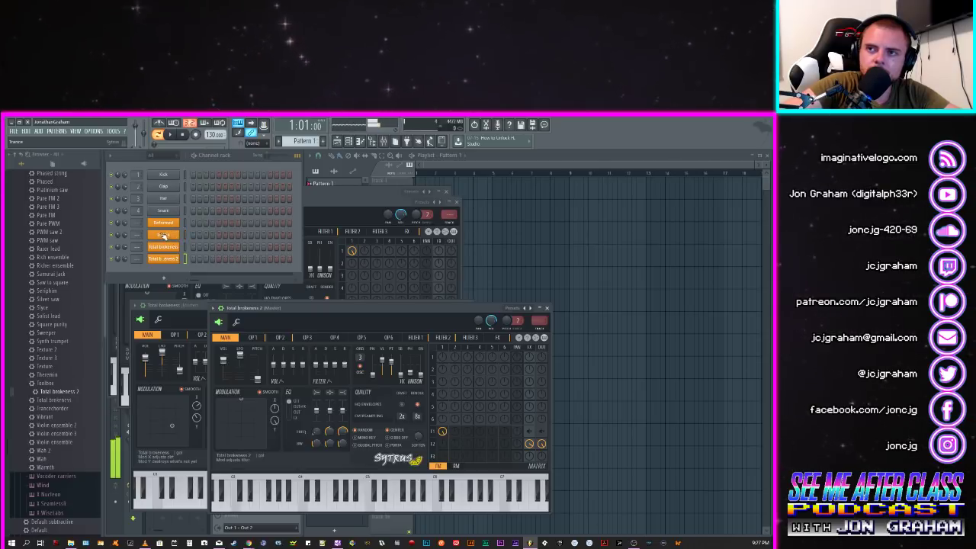
{"action": "right_click", "coordinate": [163, 236]}
{"action": "left_click", "coordinate": [200, 236]}
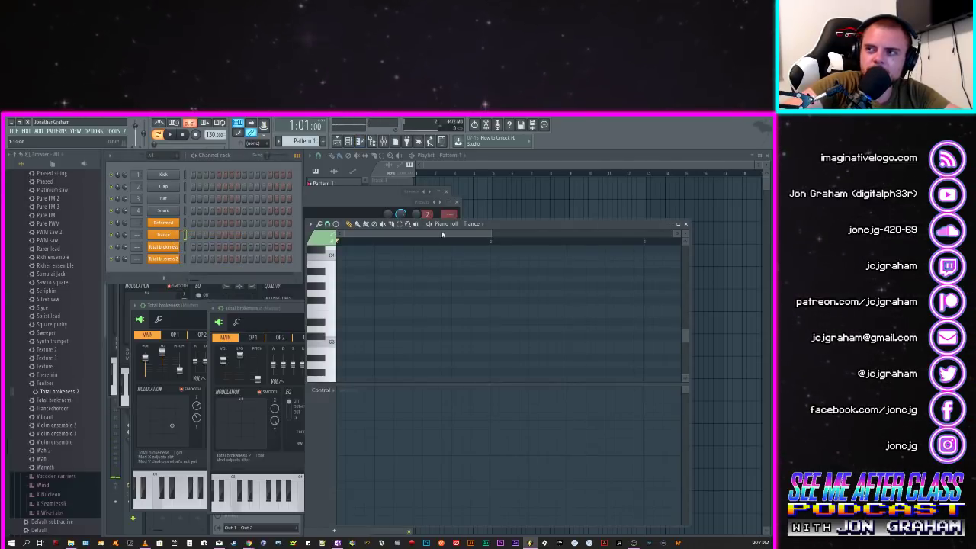
{"action": "left_click", "coordinate": [514, 218]}
{"action": "right_click", "coordinate": [514, 219]}
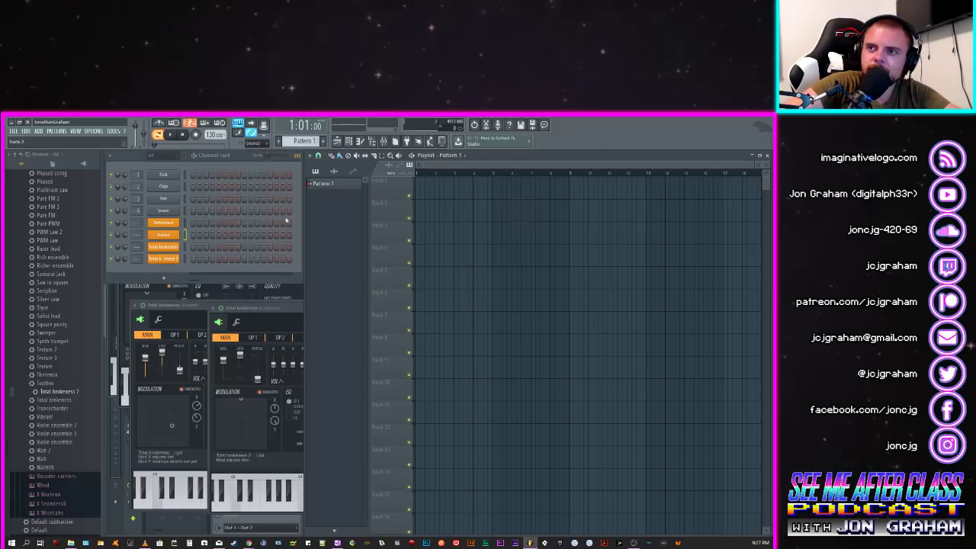
{"action": "right_click", "coordinate": [169, 236]}
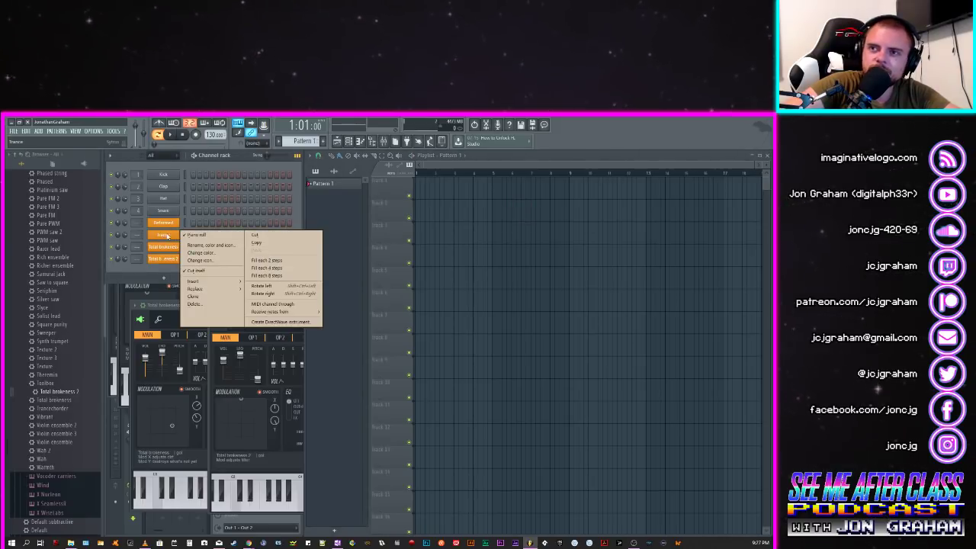
{"action": "left_click", "coordinate": [193, 236]}
Step: Open the Trance channel's piano roll, move it up beside the channel rack and enlarge it to cover the playlist area
{"action": "right_click", "coordinate": [170, 236]}
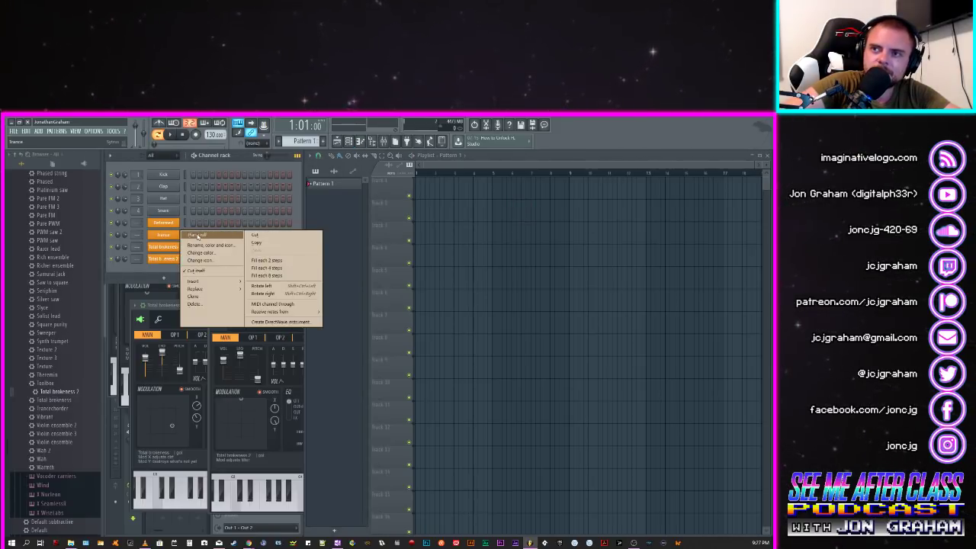
{"action": "left_click", "coordinate": [197, 236]}
{"action": "left_click_drag", "start_coordinate": [520, 218], "coordinate": [518, 159]}
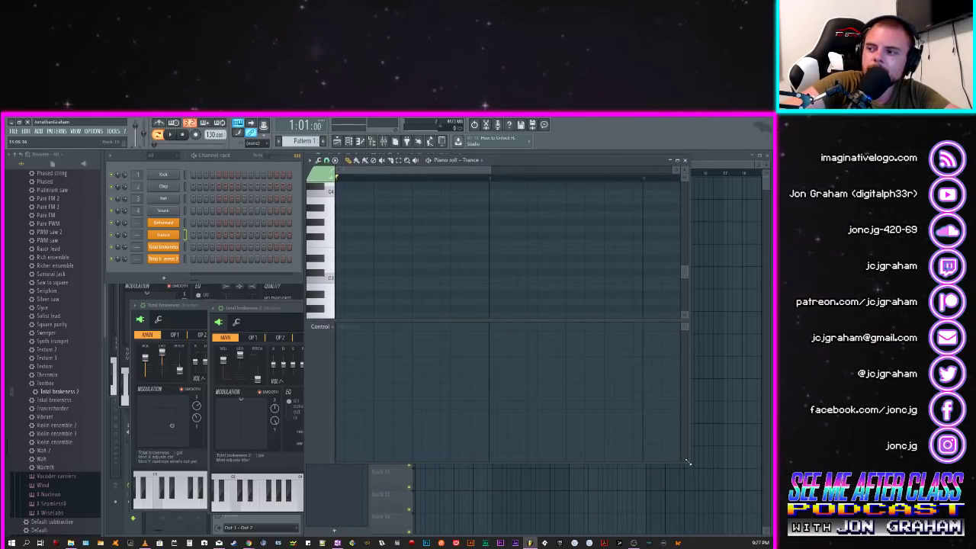
{"action": "left_click_drag", "start_coordinate": [687, 461], "coordinate": [762, 532]}
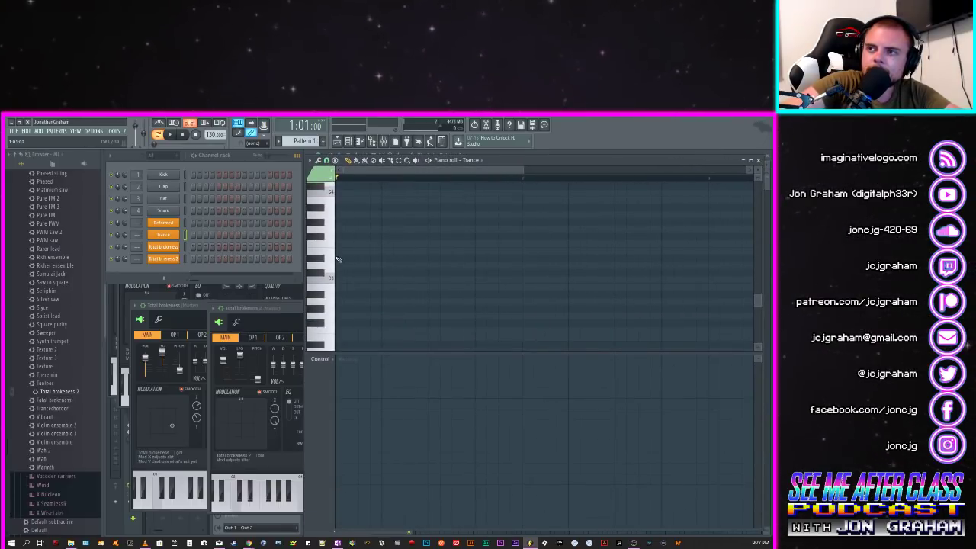
Step: Audition the Trance sound on the C4 and C5 keys of the piano roll, leaving the note grid empty
{"action": "scroll", "coordinate": [338, 256], "scroll_direction": "up", "scroll_amount": 2}
{"action": "left_click", "coordinate": [337, 301]}
{"action": "right_click", "coordinate": [338, 302]}
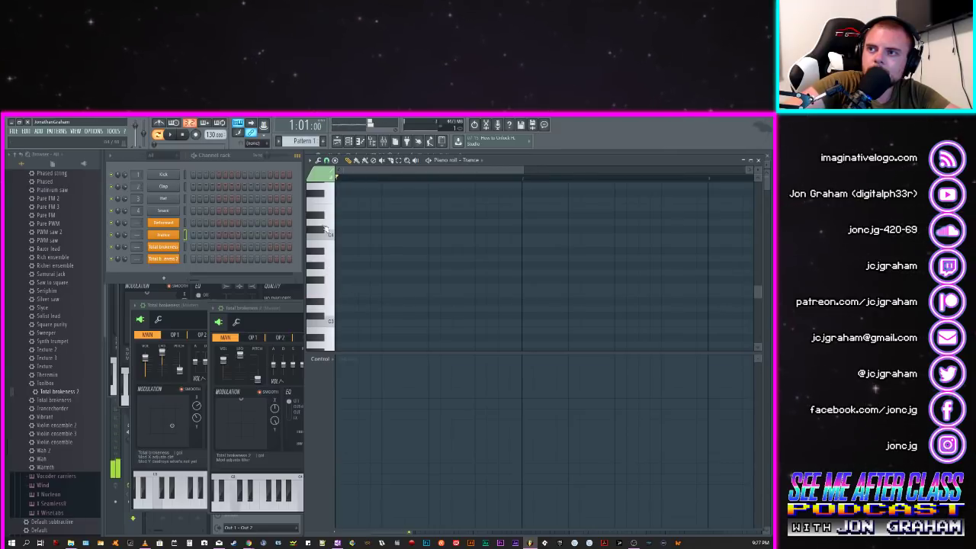
{"action": "left_click", "coordinate": [332, 237]}
{"action": "scroll", "coordinate": [333, 244], "scroll_direction": "up", "scroll_amount": 4}
{"action": "left_click", "coordinate": [332, 237]}
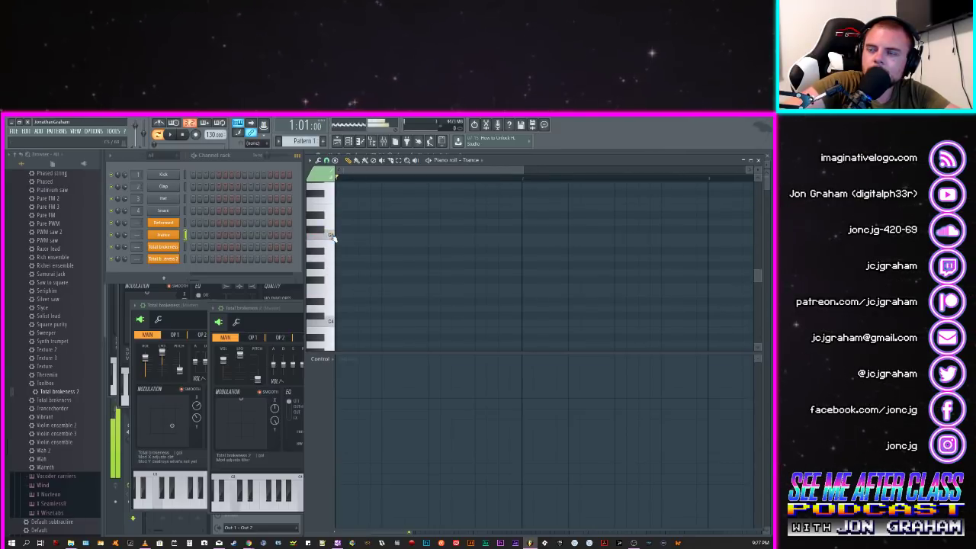
Step: Audition the Trance sound on higher piano roll keys, up to the keys around C7
{"action": "left_click", "coordinate": [334, 258]}
{"action": "scroll", "coordinate": [333, 259], "scroll_direction": "up", "scroll_amount": 2}
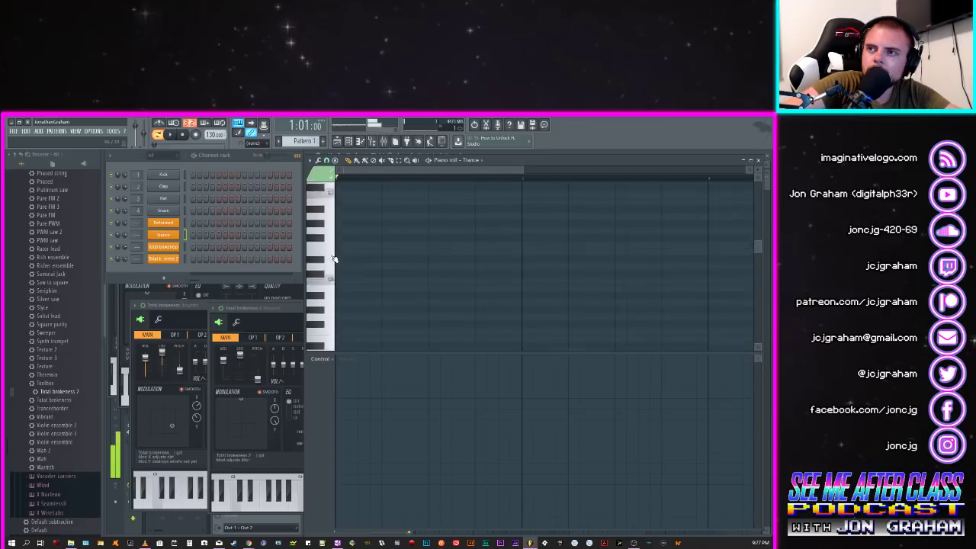
{"action": "scroll", "coordinate": [333, 259], "scroll_direction": "up", "scroll_amount": 3}
{"action": "left_click", "coordinate": [336, 258]}
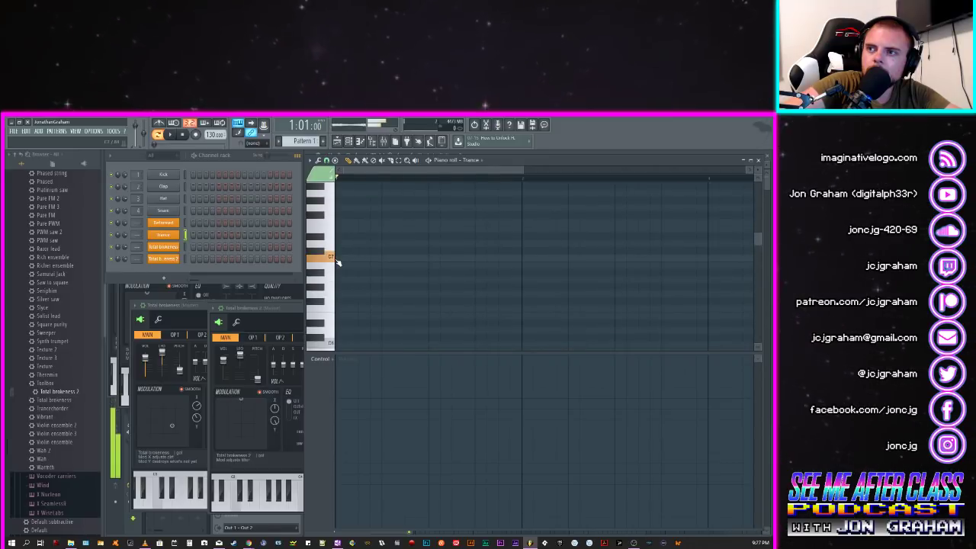
{"action": "left_click", "coordinate": [335, 268]}
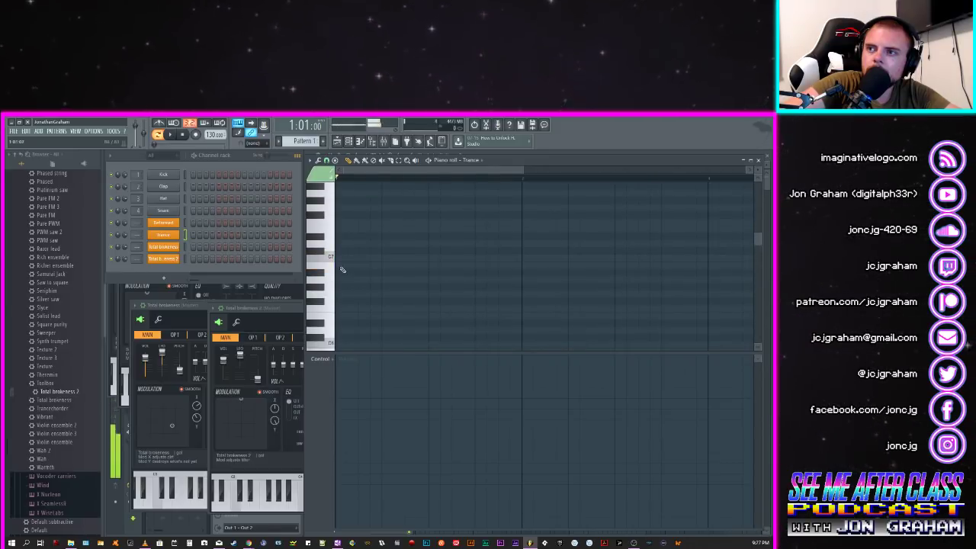
Step: Place a B6 note at the start of the Trance pattern followed by a B5 note, and play the pair back
{"action": "left_click", "coordinate": [340, 266]}
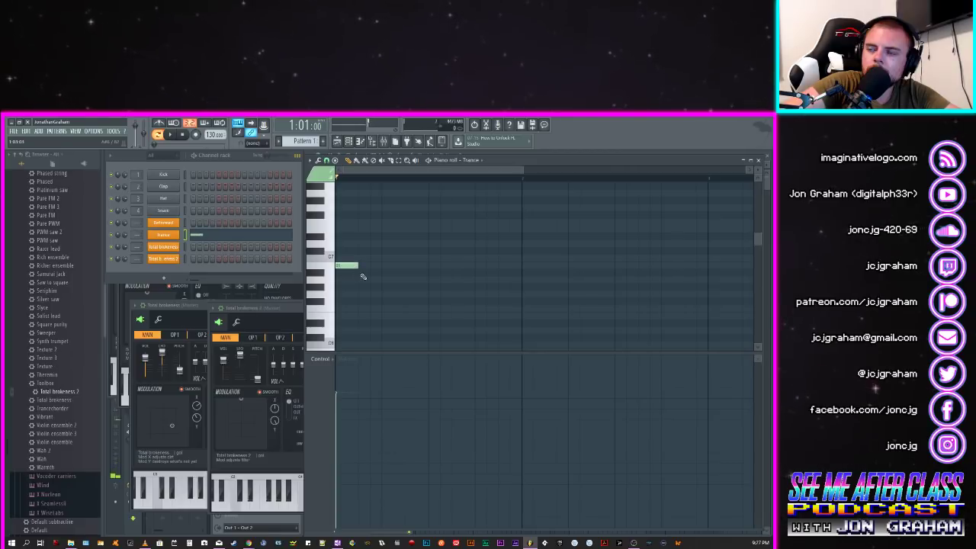
{"action": "scroll", "coordinate": [363, 277], "scroll_direction": "down", "scroll_amount": 1}
{"action": "mouse_move", "coordinate": [369, 292]}
{"action": "left_mouse_down"}
{"action": "mouse_move", "coordinate": [354, 343]}
{"action": "mouse_move", "coordinate": [370, 329]}
{"action": "left_mouse_up"}
{"action": "key", "text": "space"}
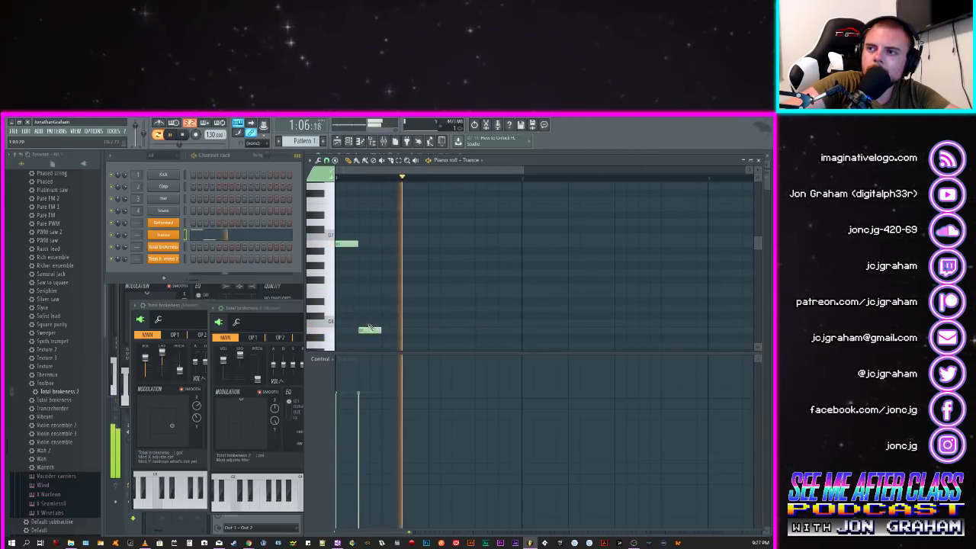
{"action": "scroll", "coordinate": [372, 326], "scroll_direction": "down", "scroll_amount": 1}
{"action": "key", "text": "space"}
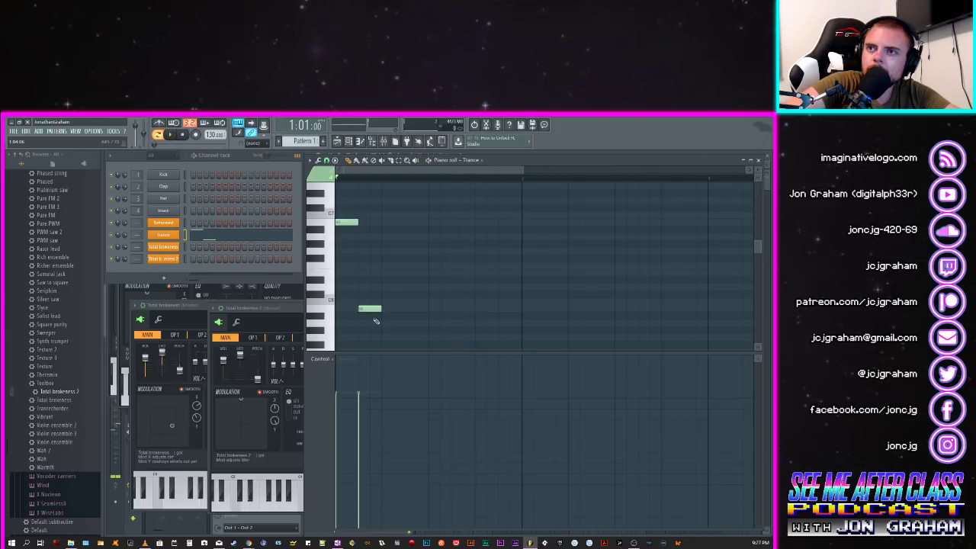
Step: Compare the C7 and B6 keys by ear, and raise the two notes one semitone to C7 and C6
{"action": "left_click", "coordinate": [329, 212]}
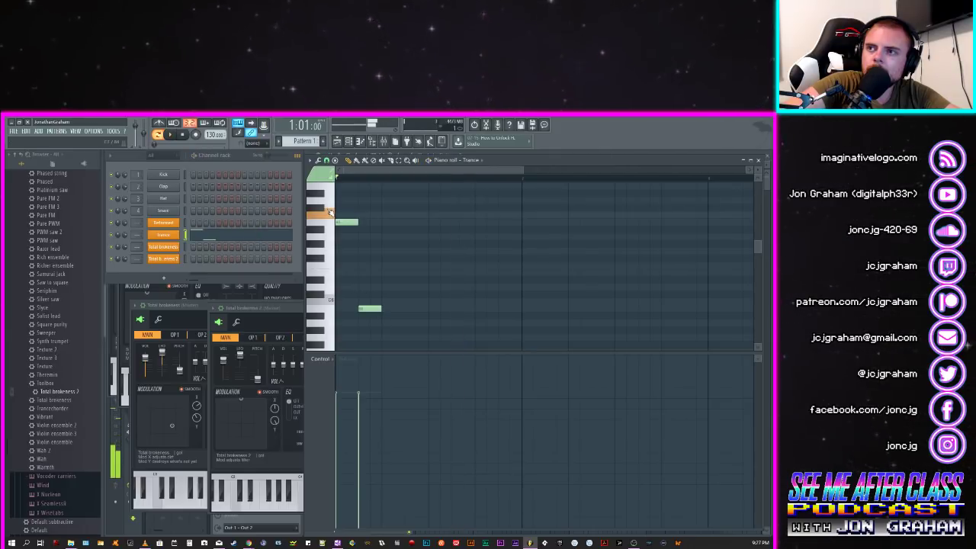
{"action": "left_click", "coordinate": [329, 227]}
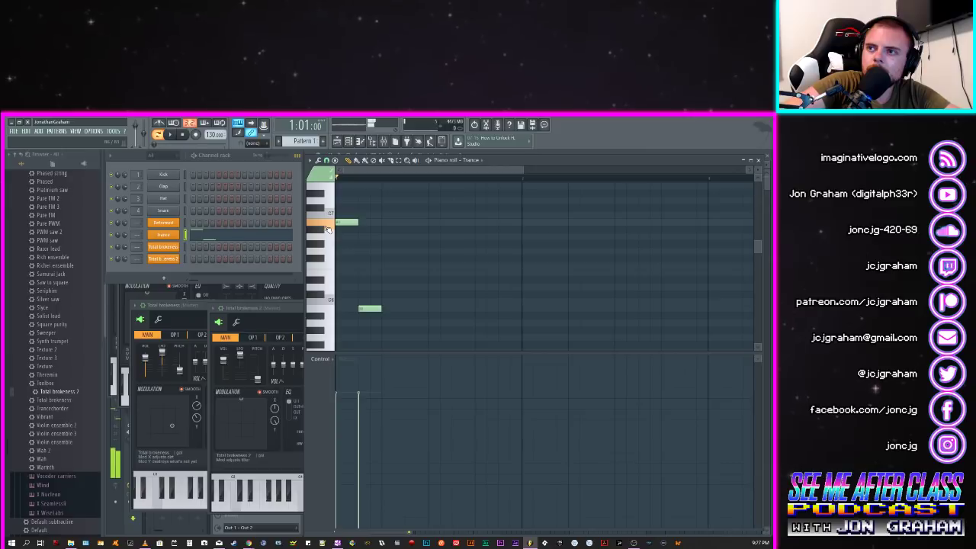
{"action": "left_click", "coordinate": [332, 217]}
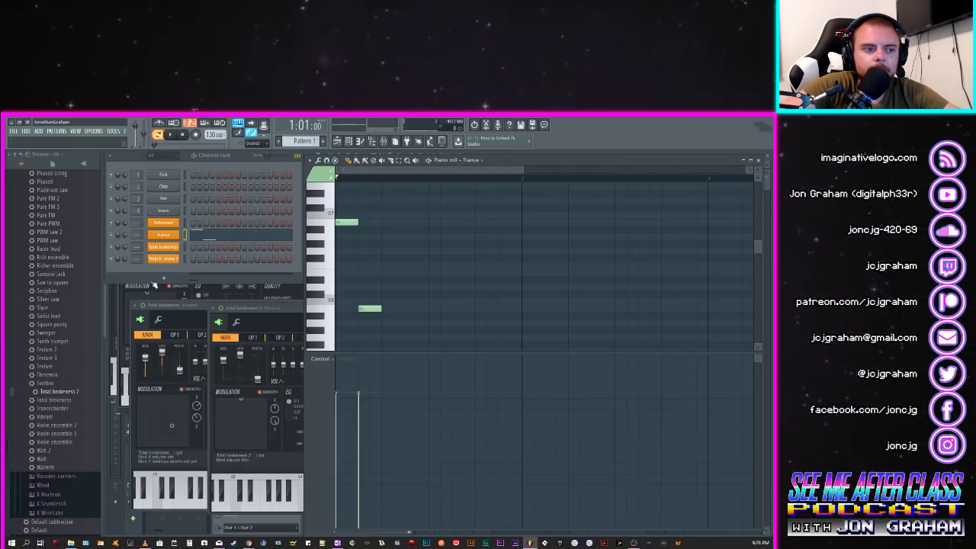
{"action": "left_click_drag", "start_coordinate": [345, 221], "coordinate": [345, 216]}
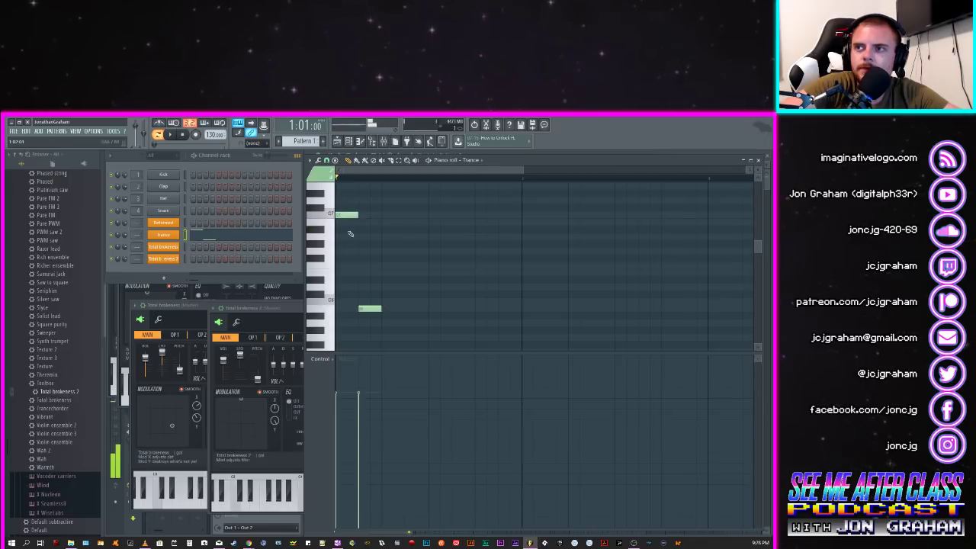
{"action": "left_click_drag", "start_coordinate": [366, 308], "coordinate": [368, 301]}
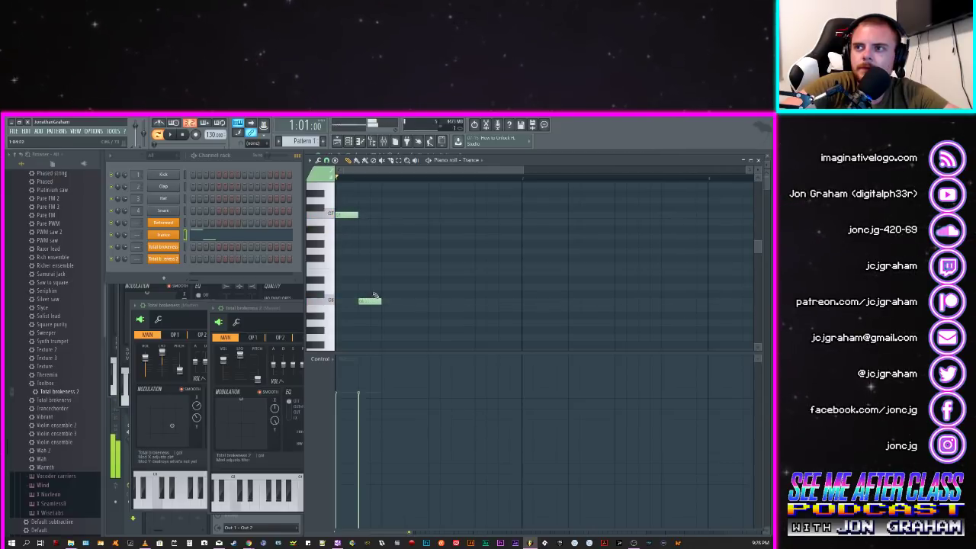
Step: Extend the Trance melody with two more alternating C7 and C6 note pairs directly after the first, playing it back along the way
{"action": "left_click", "coordinate": [387, 216]}
{"action": "left_click", "coordinate": [416, 301]}
{"action": "key", "text": "space"}
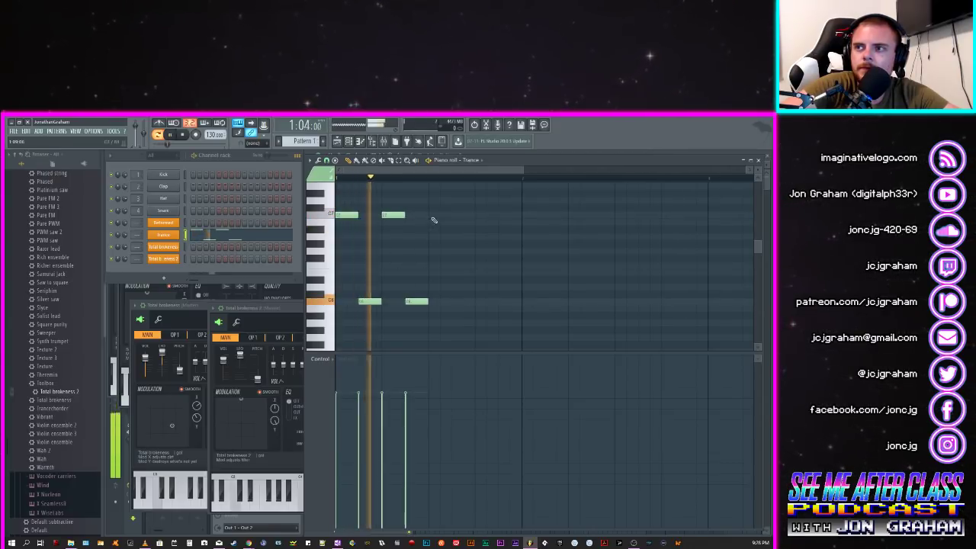
{"action": "key", "text": "space"}
{"action": "left_click", "coordinate": [434, 216]}
{"action": "left_click", "coordinate": [457, 301]}
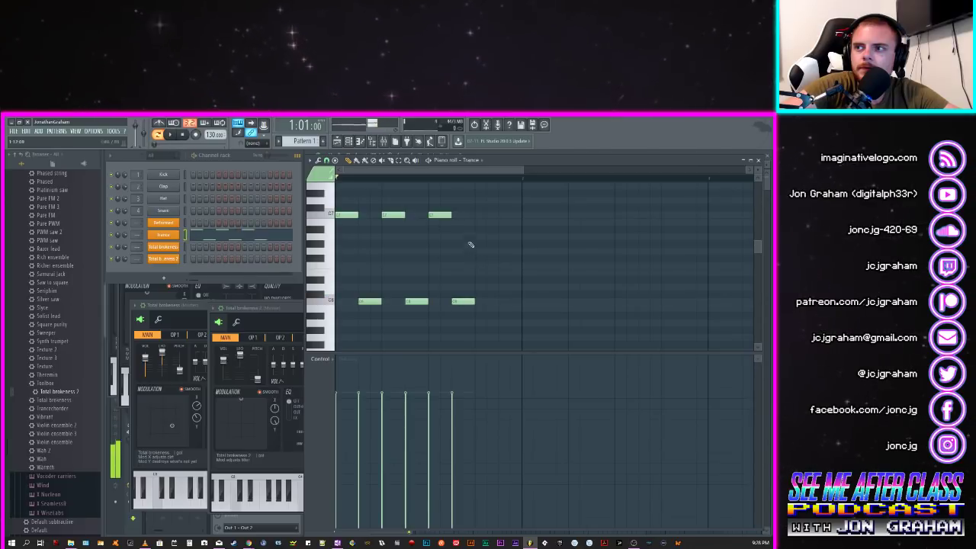
Step: Continue the melody with two alternating A#6 and C6 note pairs running into bar 2, and play the pattern to check it
{"action": "left_click", "coordinate": [477, 223]}
{"action": "left_click_drag", "start_coordinate": [474, 230], "coordinate": [476, 235]}
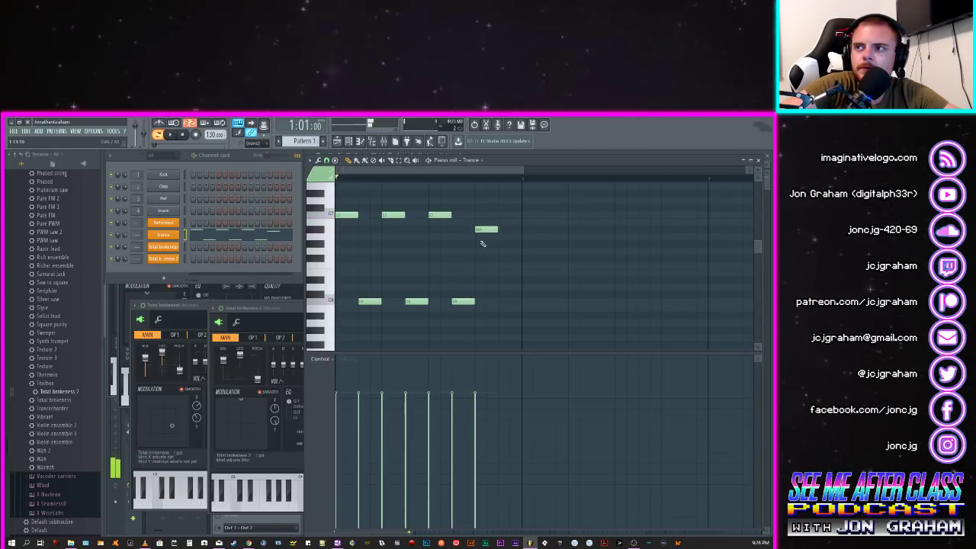
{"action": "key", "text": "space"}
{"action": "key", "text": "space"}
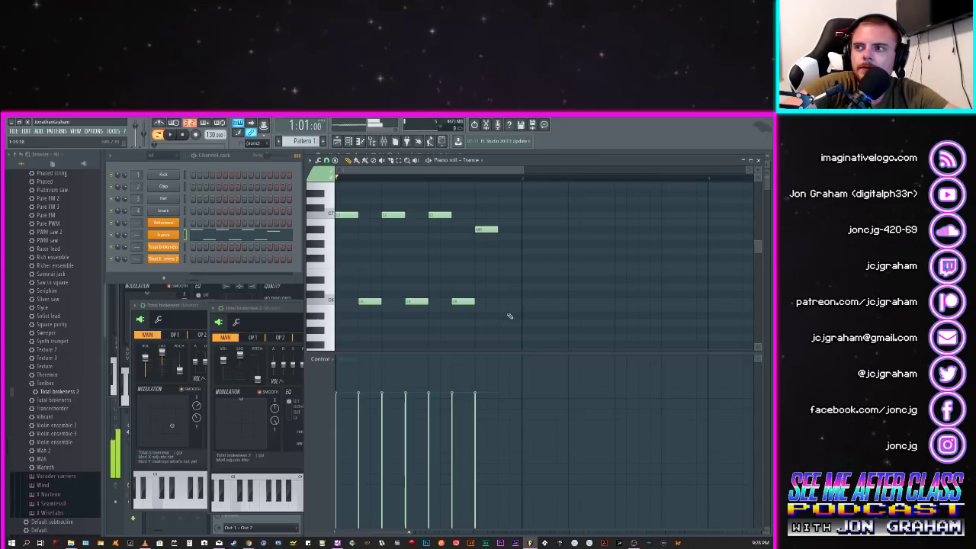
{"action": "left_click", "coordinate": [505, 301]}
{"action": "left_click", "coordinate": [525, 229]}
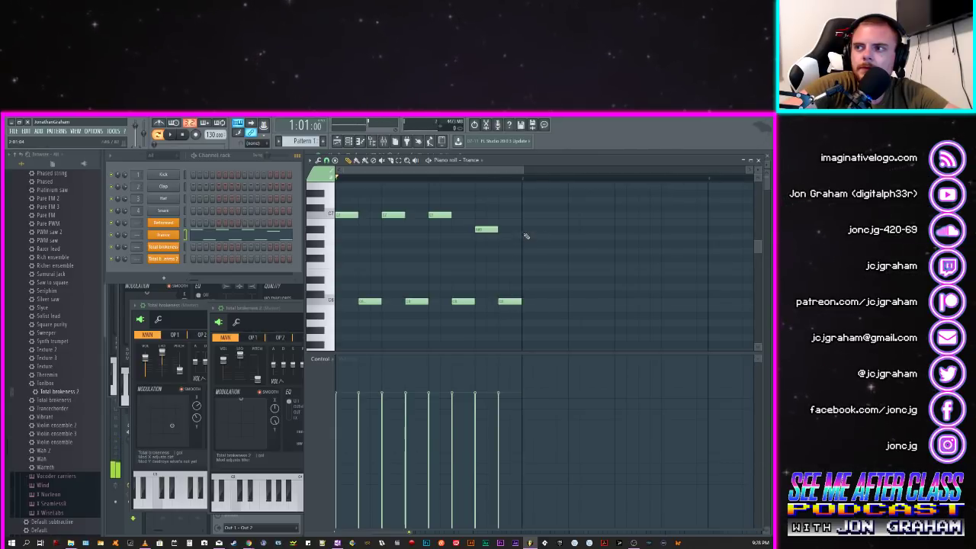
{"action": "left_click", "coordinate": [549, 302]}
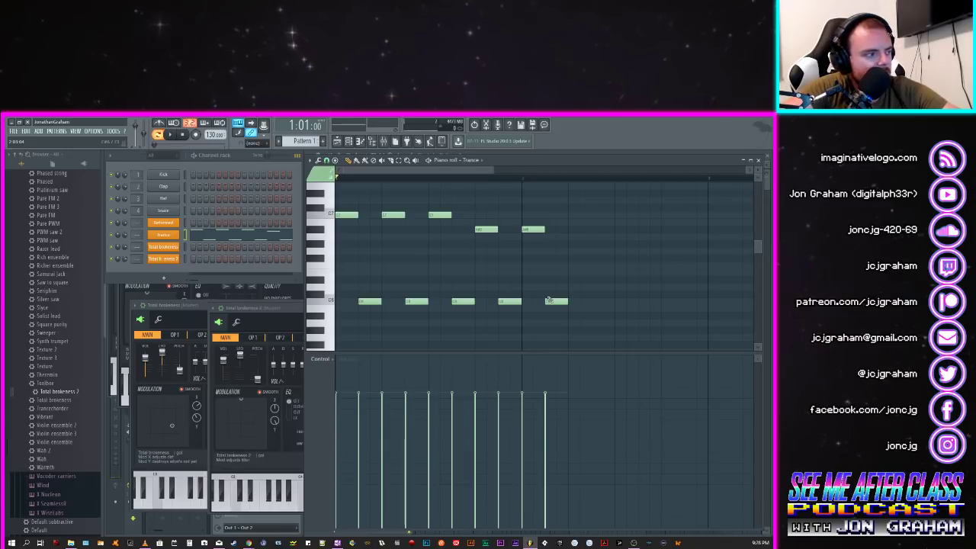
{"action": "key", "text": "space"}
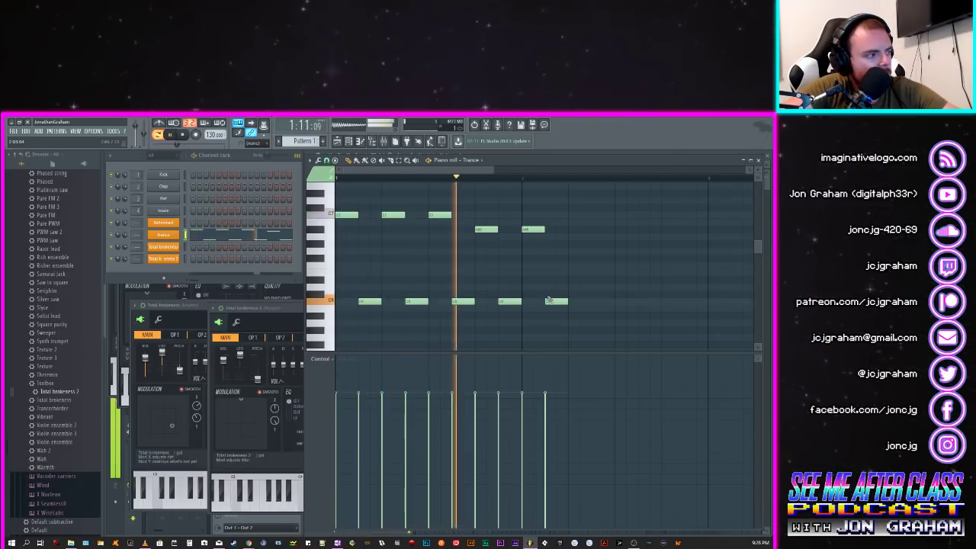
{"action": "key", "text": "space"}
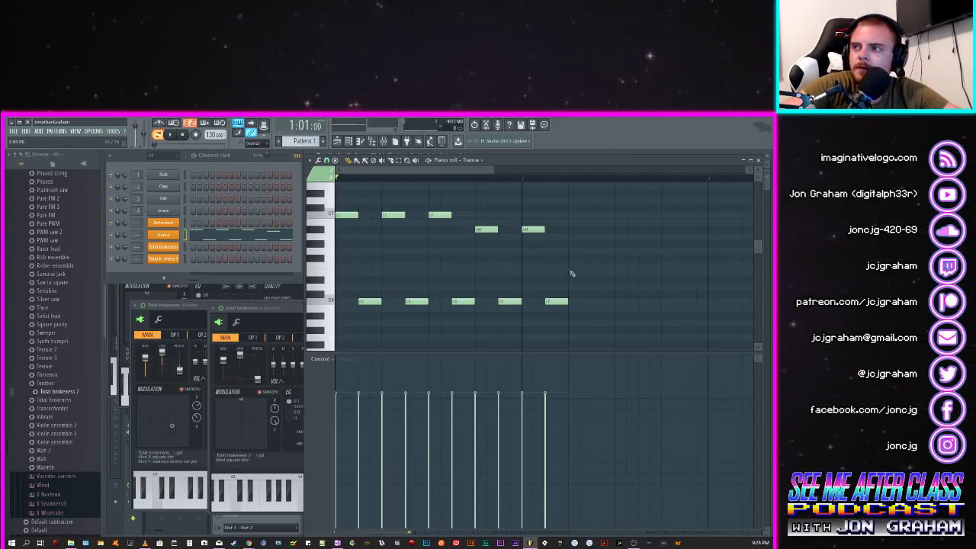
Step: Add an A#6 and C6 pair followed by a G#6 and C6 pair at the end of the Trance melody
{"action": "left_click_drag", "start_coordinate": [456, 170], "coordinate": [486, 184]}
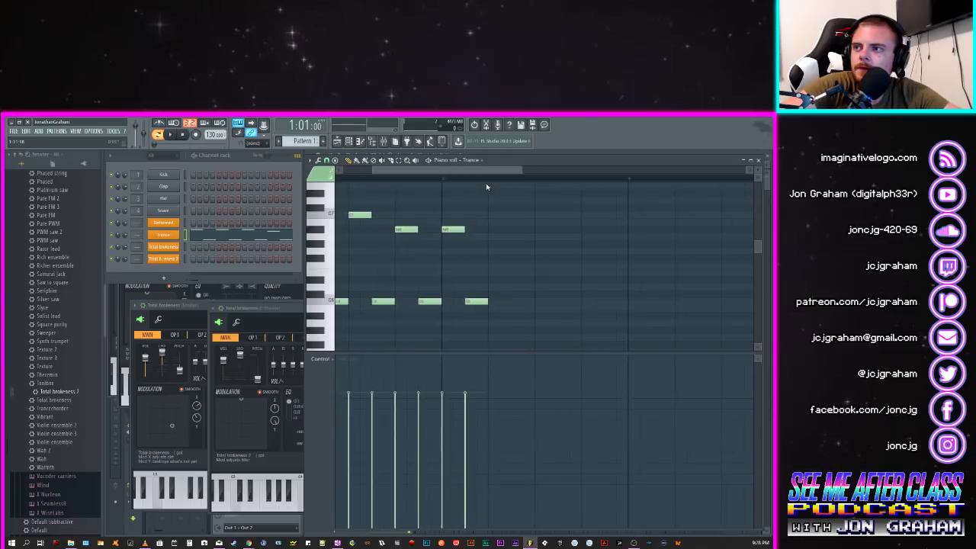
{"action": "left_click", "coordinate": [492, 229]}
{"action": "left_click", "coordinate": [514, 301]}
{"action": "left_click", "coordinate": [536, 244]}
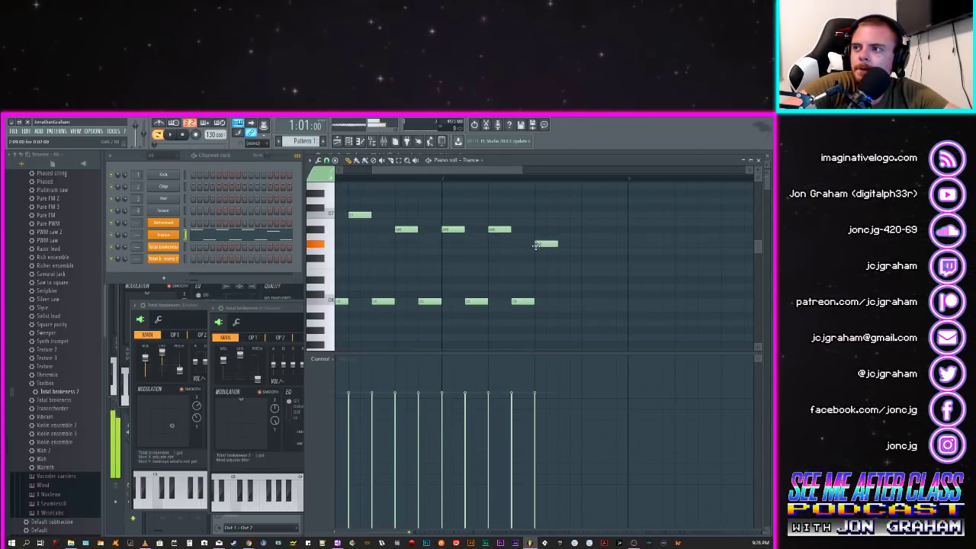
{"action": "left_click", "coordinate": [562, 301]}
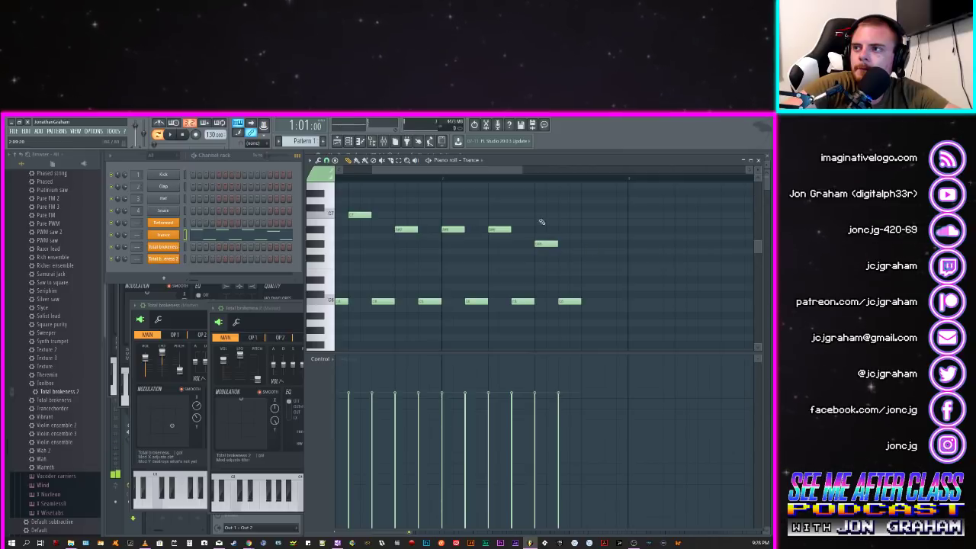
{"action": "left_click_drag", "start_coordinate": [487, 172], "coordinate": [457, 172]}
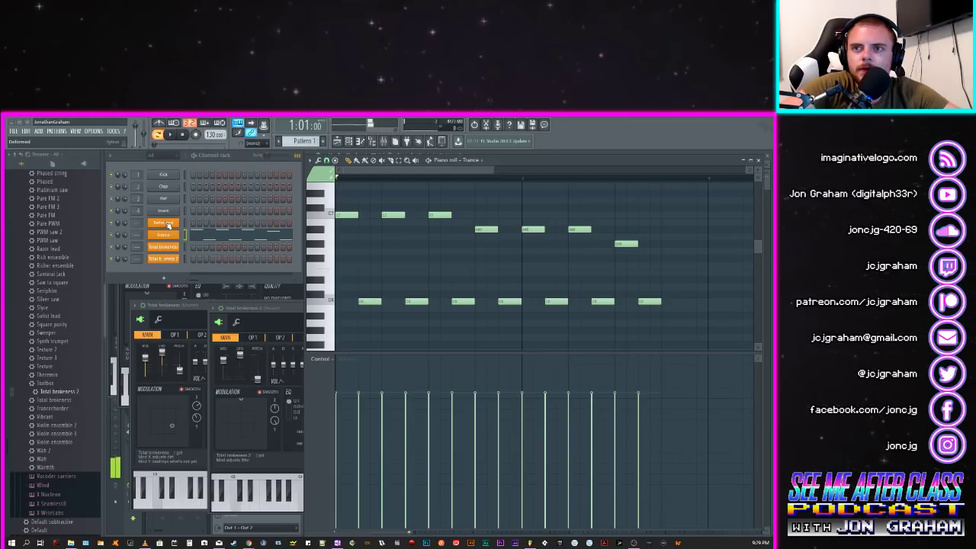
Step: Add the Deformed preset from Sytrus Short synth as a new channel, moving its window below the channel rack
{"action": "scroll", "coordinate": [72, 395], "scroll_direction": "up", "scroll_amount": 15}
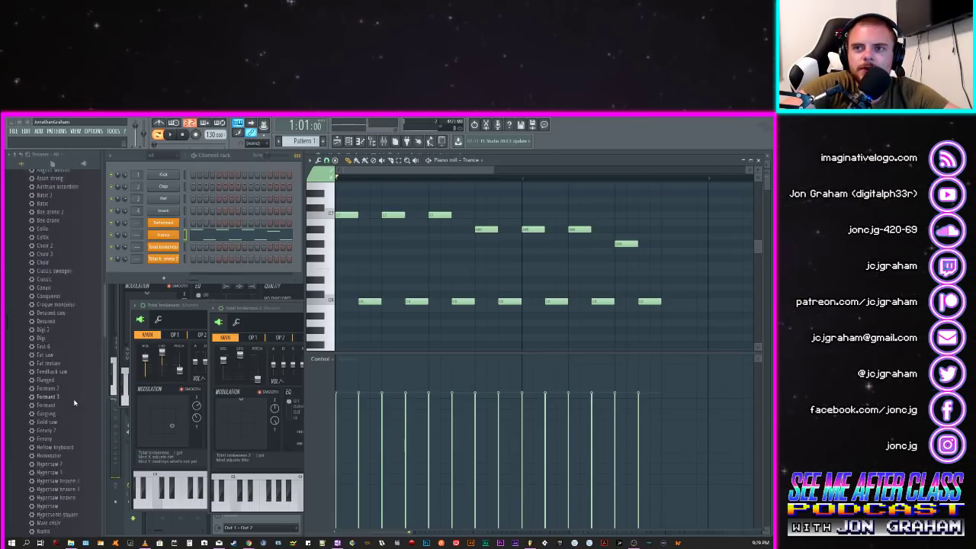
{"action": "left_click", "coordinate": [61, 329]}
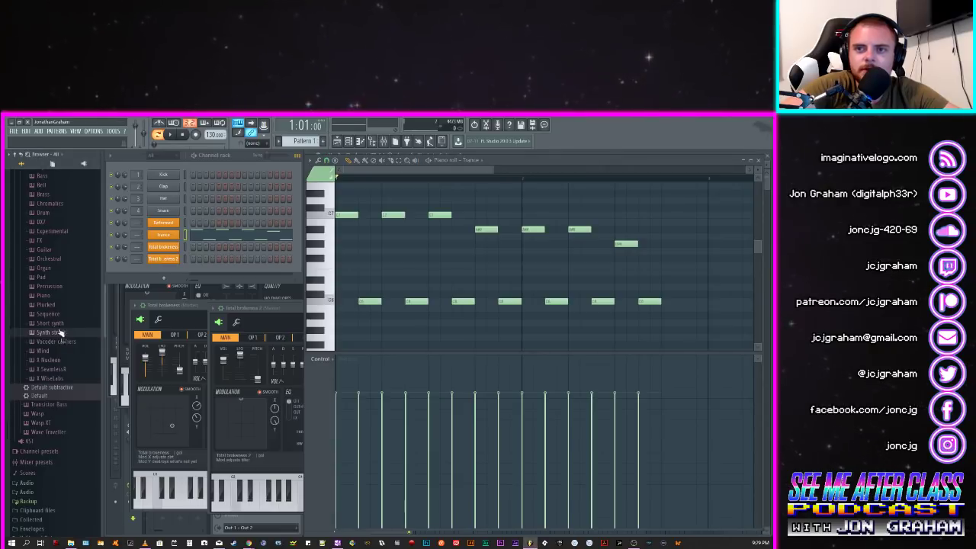
{"action": "left_click", "coordinate": [61, 324]}
{"action": "scroll", "coordinate": [68, 381], "scroll_direction": "down", "scroll_amount": 5}
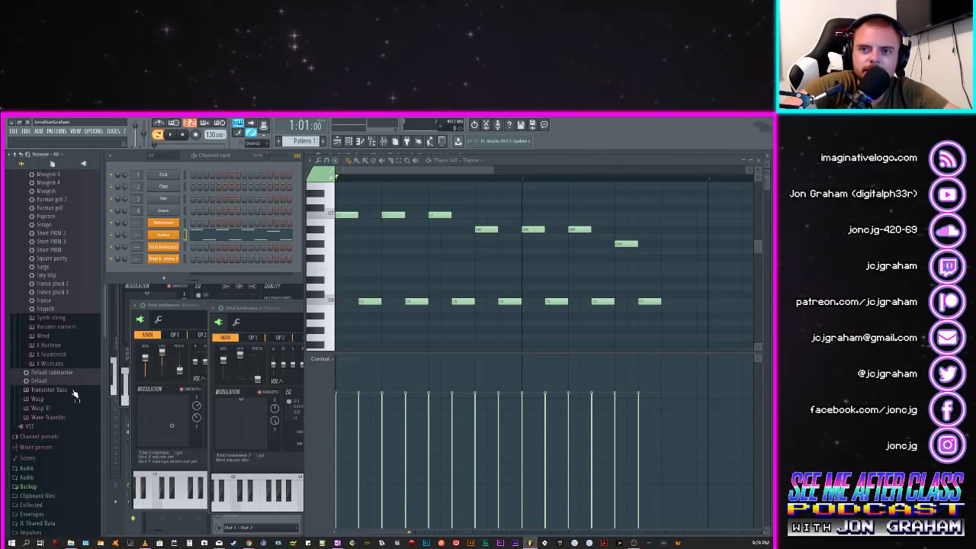
{"action": "scroll", "coordinate": [64, 372], "scroll_direction": "up", "scroll_amount": 4}
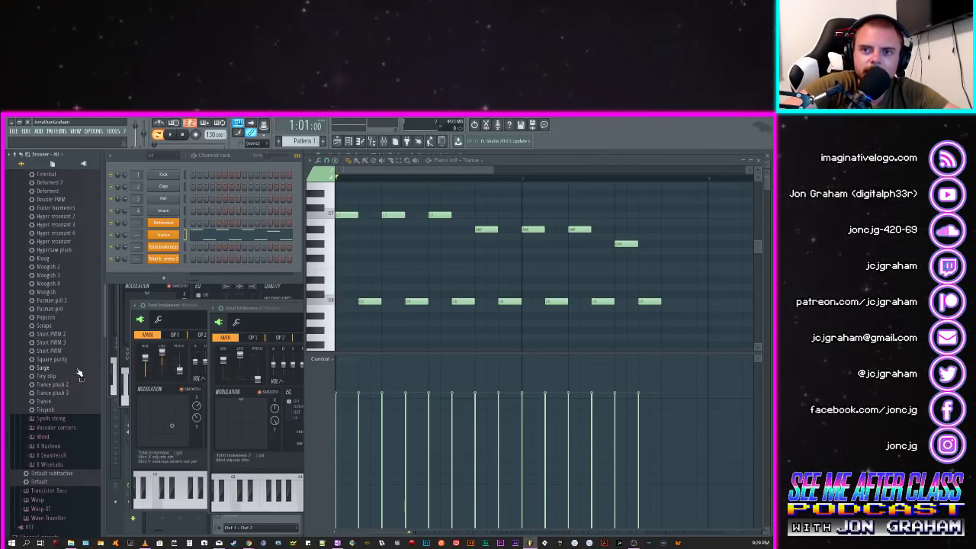
{"action": "scroll", "coordinate": [70, 326], "scroll_direction": "up", "scroll_amount": 4}
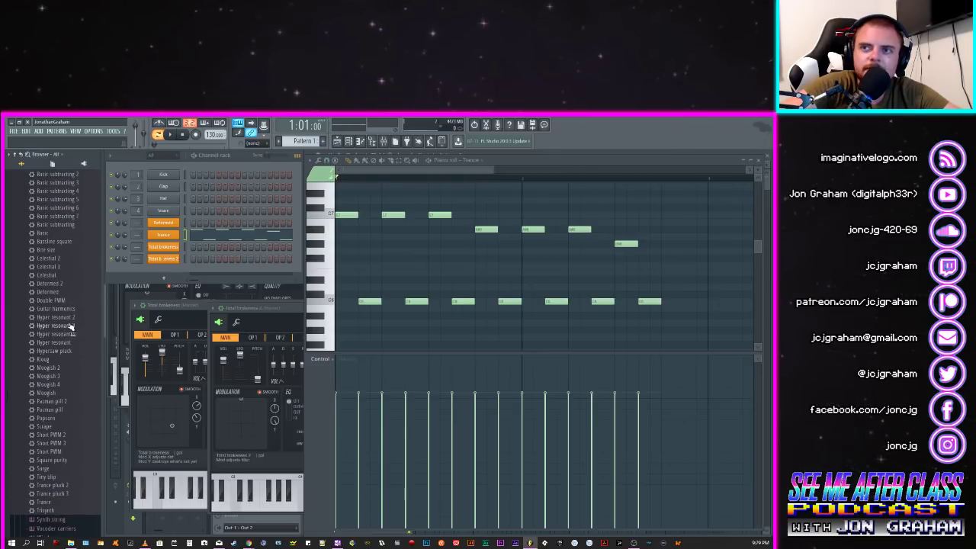
{"action": "left_click", "coordinate": [53, 294]}
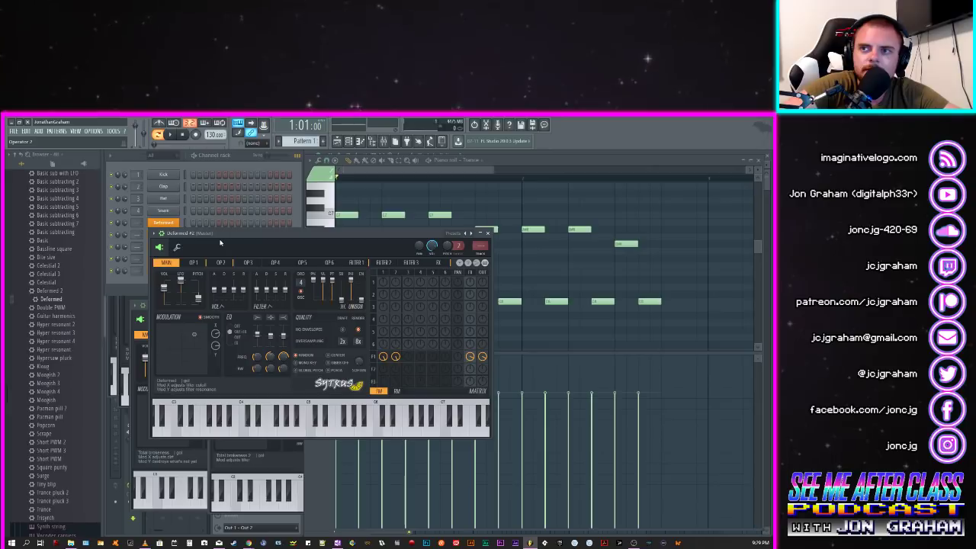
{"action": "left_click_drag", "start_coordinate": [220, 242], "coordinate": [187, 325]}
Step: Delete the original Deformed channel from the channel rack, confirming the removal
{"action": "right_click", "coordinate": [171, 223]}
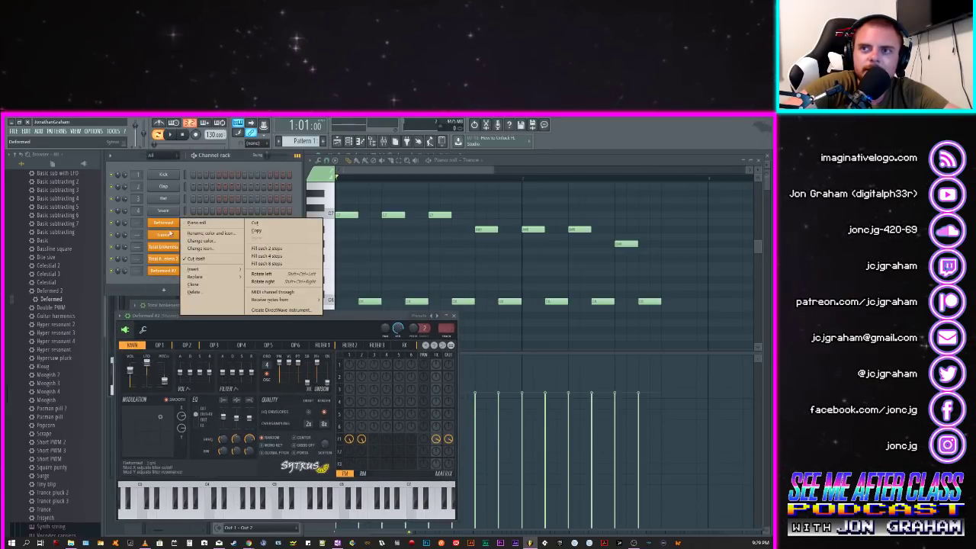
{"action": "left_click", "coordinate": [194, 292]}
{"action": "left_click", "coordinate": [431, 352]}
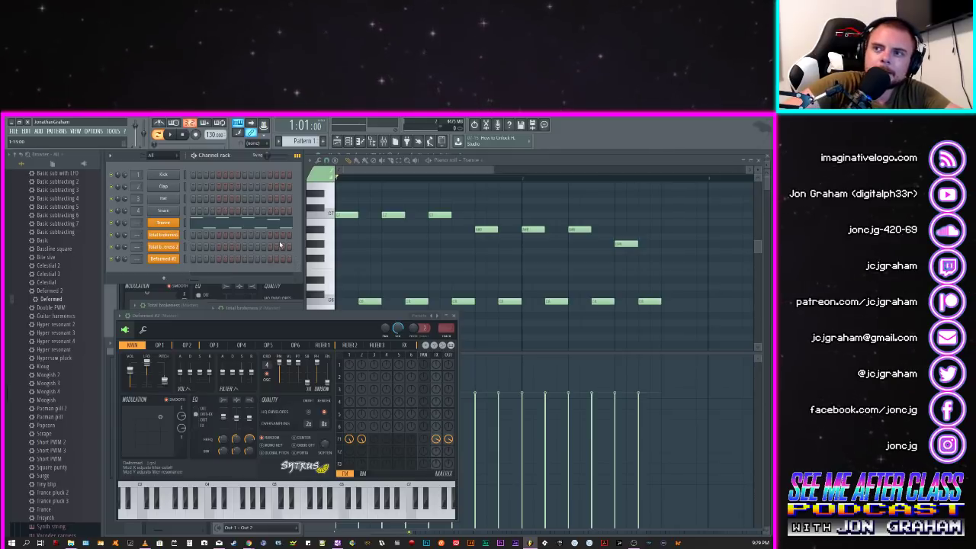
Step: Reopen the Trance channel's piano roll, play the melody back and review its notes through to the end
{"action": "right_click", "coordinate": [175, 223]}
{"action": "left_click", "coordinate": [196, 223]}
{"action": "right_click", "coordinate": [174, 225]}
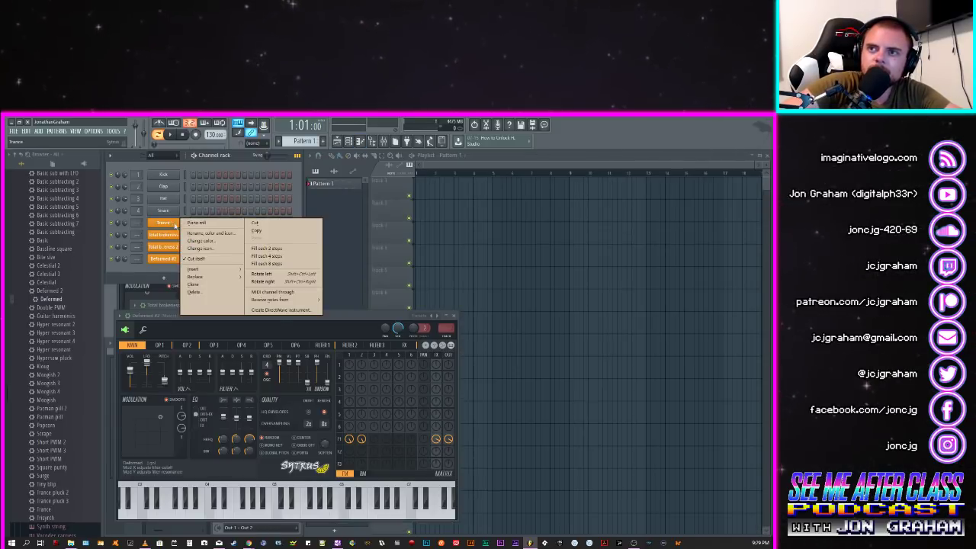
{"action": "left_click", "coordinate": [195, 223]}
{"action": "key", "text": "space"}
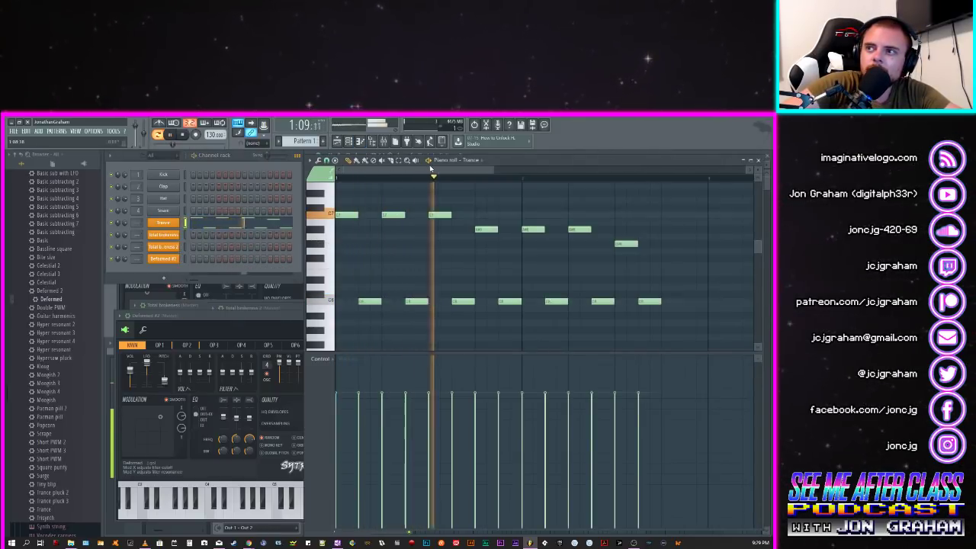
{"action": "left_click_drag", "start_coordinate": [431, 170], "coordinate": [509, 206]}
{"action": "key", "text": "space"}
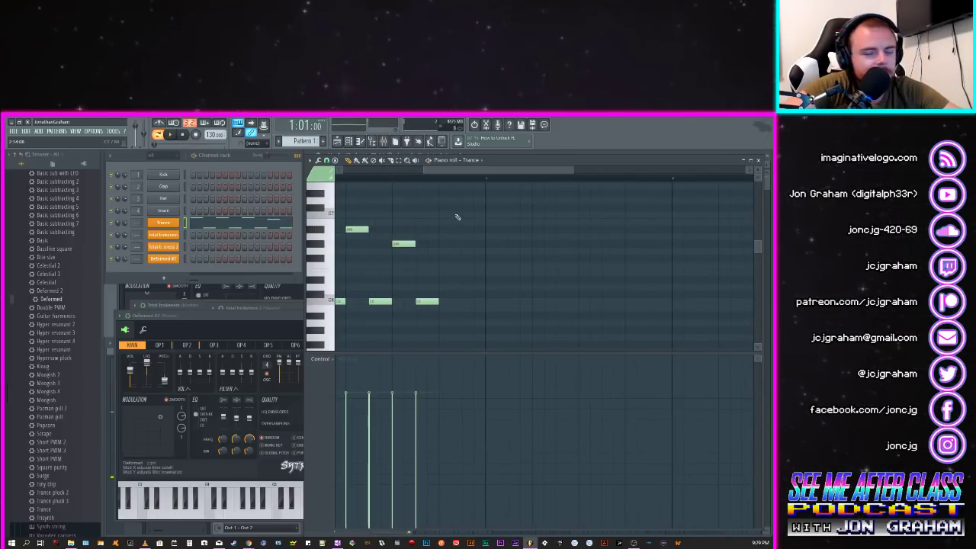
{"action": "left_click_drag", "start_coordinate": [484, 172], "coordinate": [391, 221]}
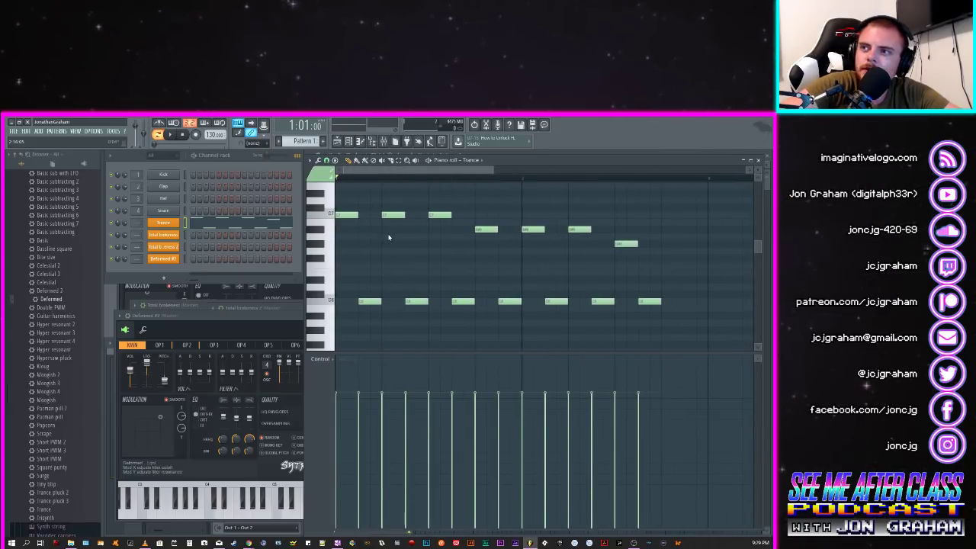
Step: Extend the Trance melody with one G#6 and C6 pair followed by three G#6 and C#6 pairs
{"action": "scroll", "coordinate": [394, 240], "scroll_direction": "right", "scroll_amount": 5}
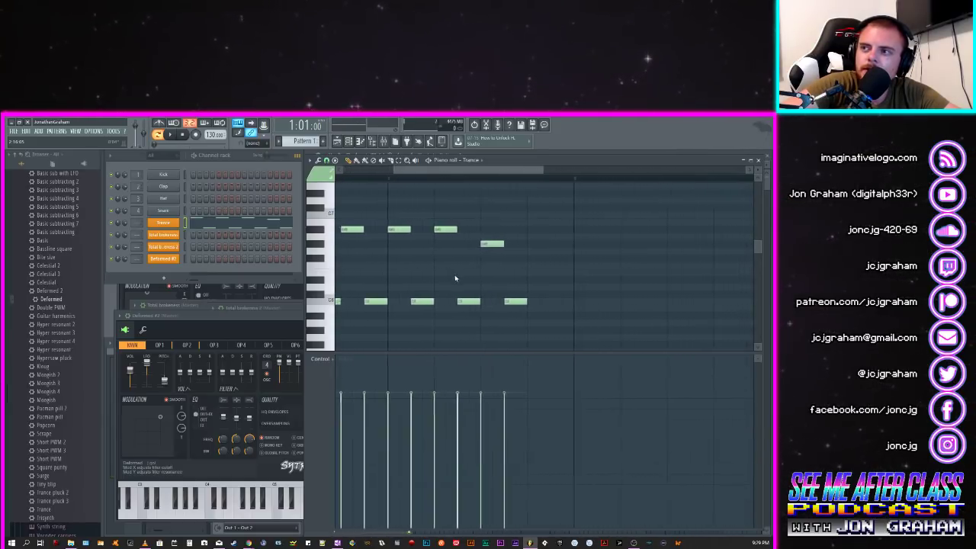
{"action": "left_click", "coordinate": [458, 244]}
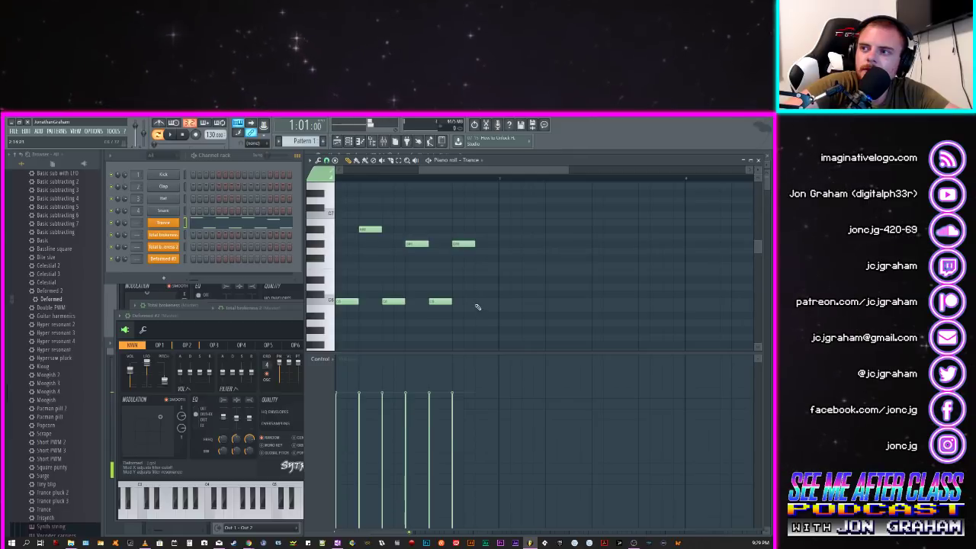
{"action": "left_click", "coordinate": [477, 302]}
{"action": "left_click", "coordinate": [501, 244]}
{"action": "left_click", "coordinate": [525, 295]}
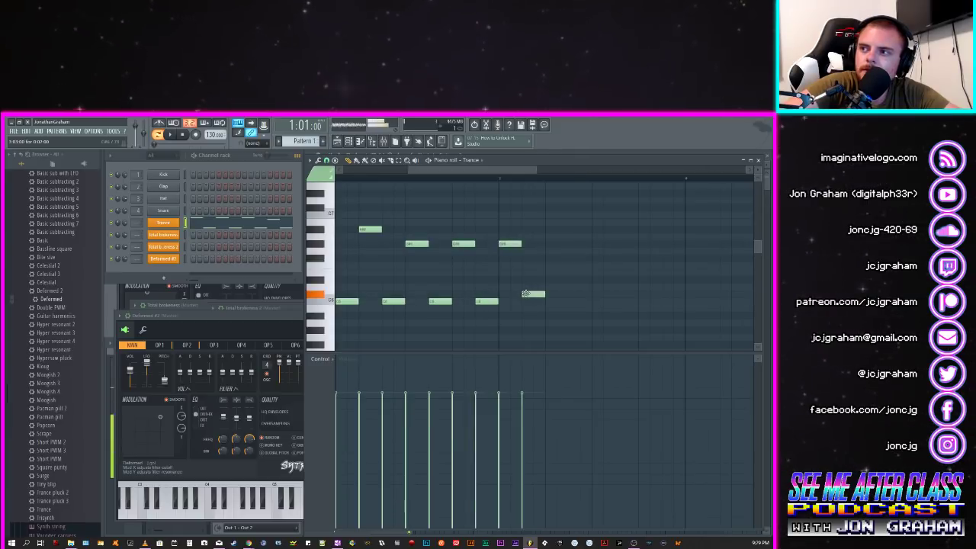
{"action": "left_click", "coordinate": [550, 244]}
{"action": "left_click", "coordinate": [574, 294]}
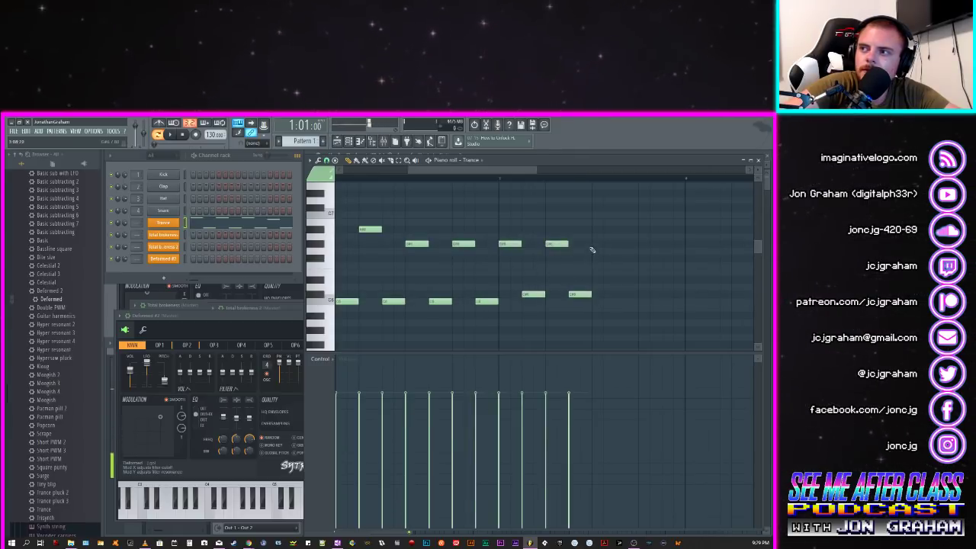
{"action": "left_click", "coordinate": [596, 244]}
{"action": "left_click", "coordinate": [620, 295]}
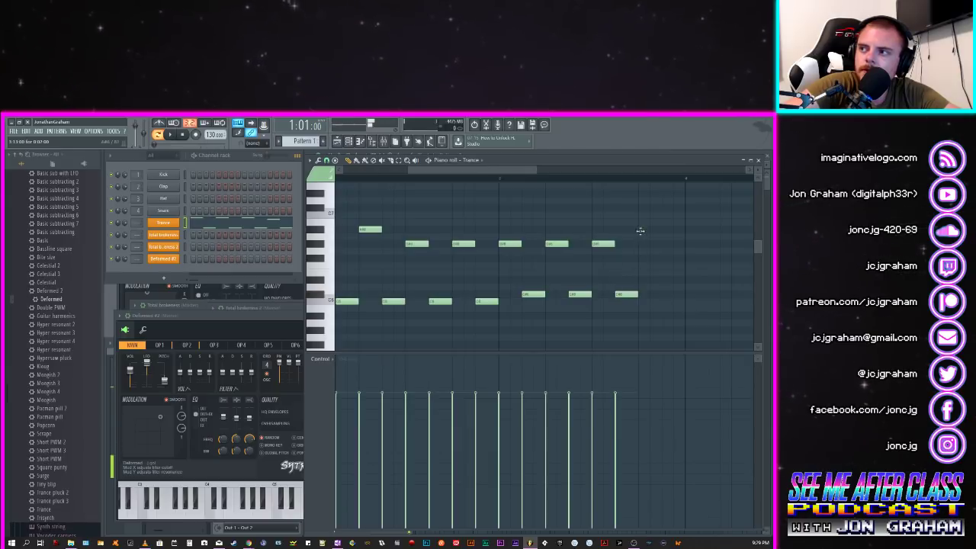
Step: Continue the Trance melody with three alternating A#6 and C#6 pairs running into bar 4
{"action": "left_click", "coordinate": [639, 229]}
{"action": "mouse_move", "coordinate": [662, 295]}
{"action": "left_mouse_down"}
{"action": "mouse_move", "coordinate": [676, 296]}
{"action": "mouse_move", "coordinate": [664, 296]}
{"action": "left_mouse_up"}
{"action": "left_click", "coordinate": [687, 229]}
{"action": "left_click", "coordinate": [710, 295]}
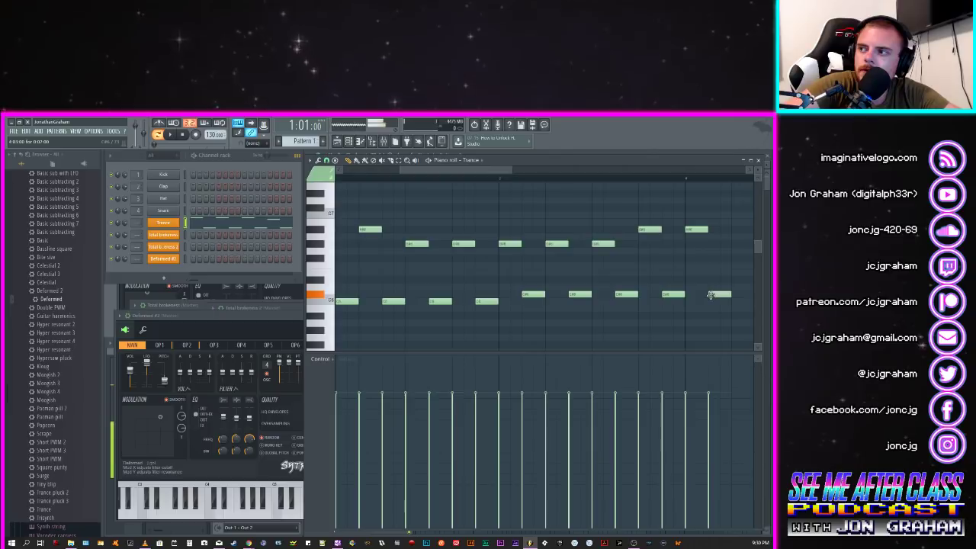
{"action": "left_click", "coordinate": [530, 170]}
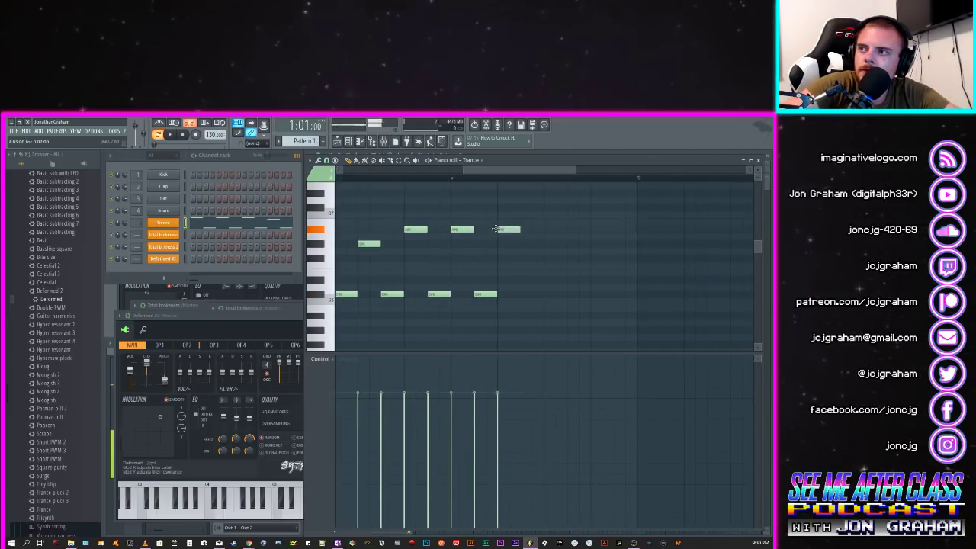
{"action": "left_click", "coordinate": [526, 295]}
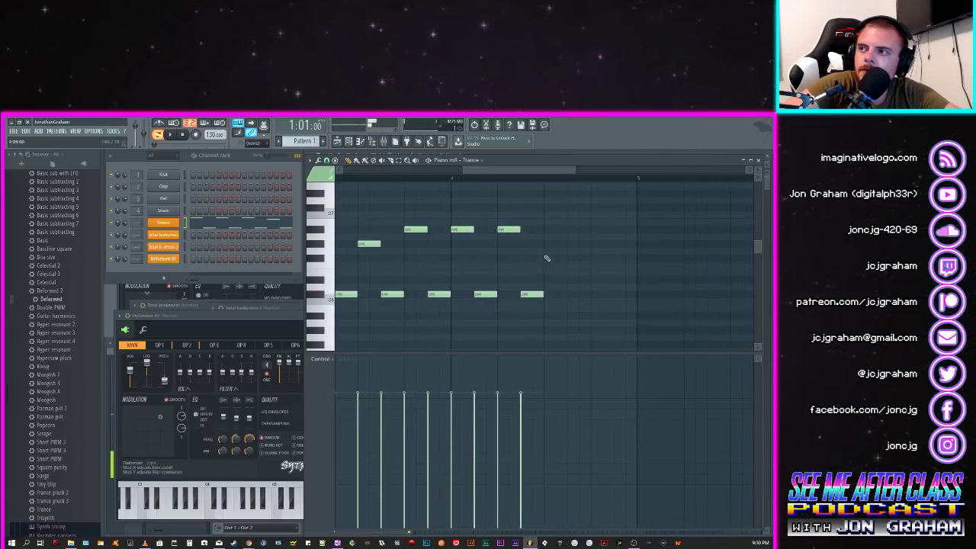
Step: Finish bar 4 of the melody with a G6 and C#6 pair and an F6 and C#6 pair, and start playback
{"action": "left_click", "coordinate": [547, 250]}
{"action": "left_click", "coordinate": [570, 295]}
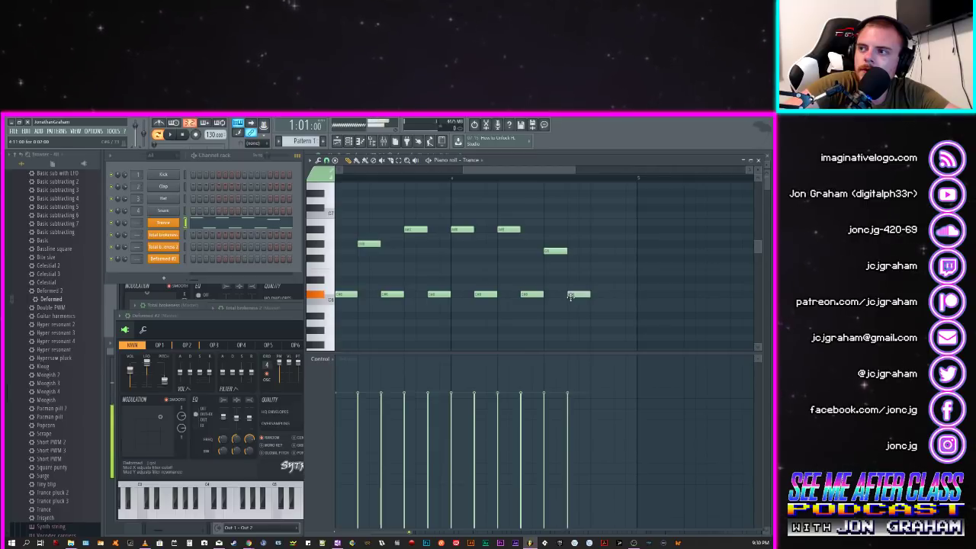
{"action": "left_click", "coordinate": [594, 264]}
{"action": "left_click", "coordinate": [612, 294]}
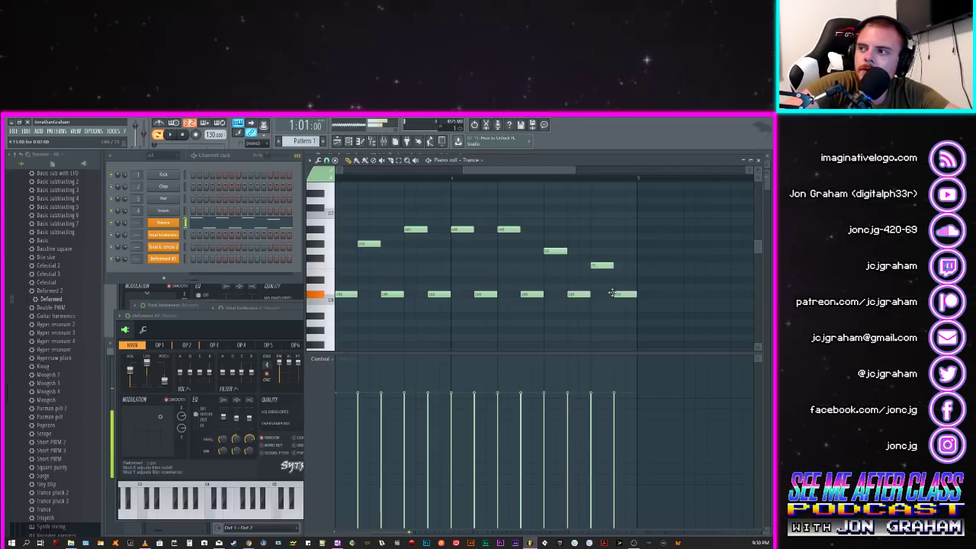
{"action": "key", "text": "space"}
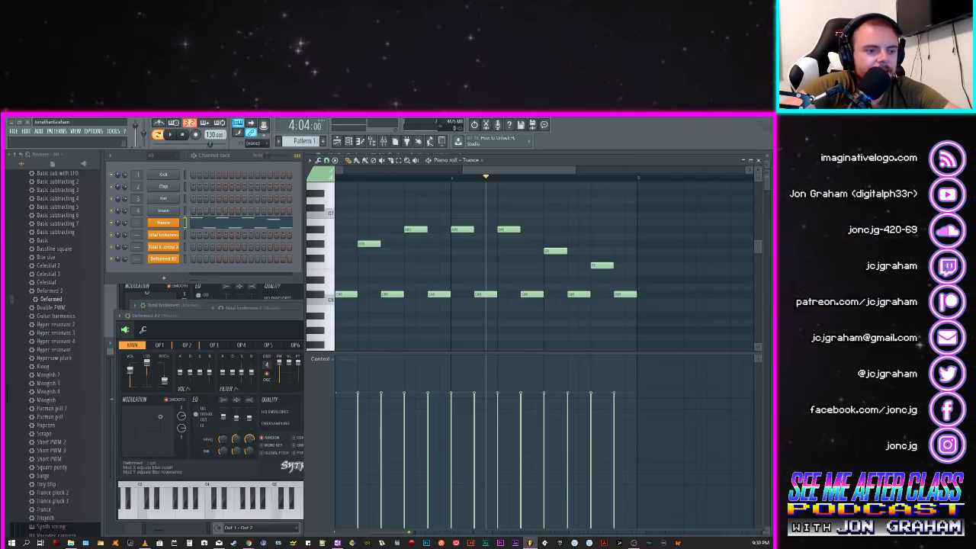
{"action": "key", "text": "super+d"}
{"action": "key", "text": "super+d"}
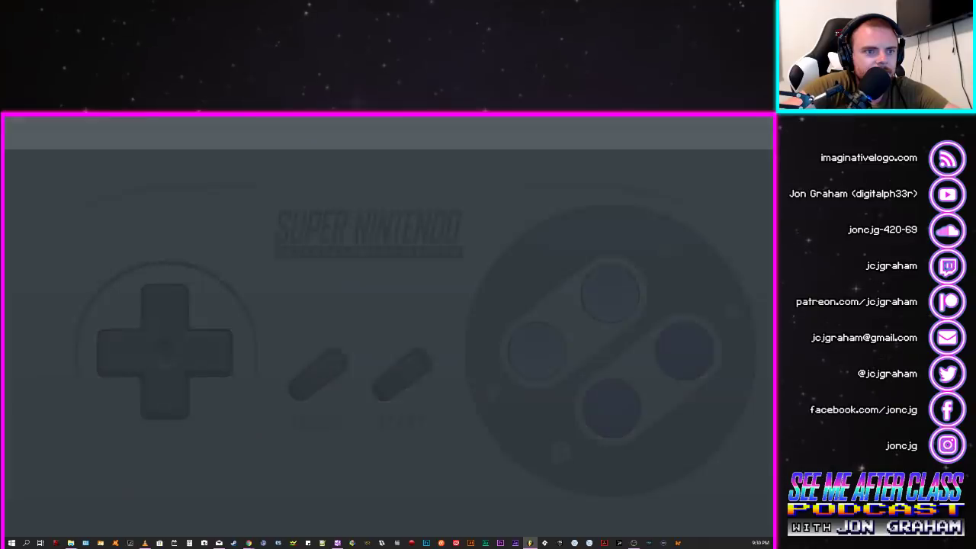
{"action": "key", "text": "super+d"}
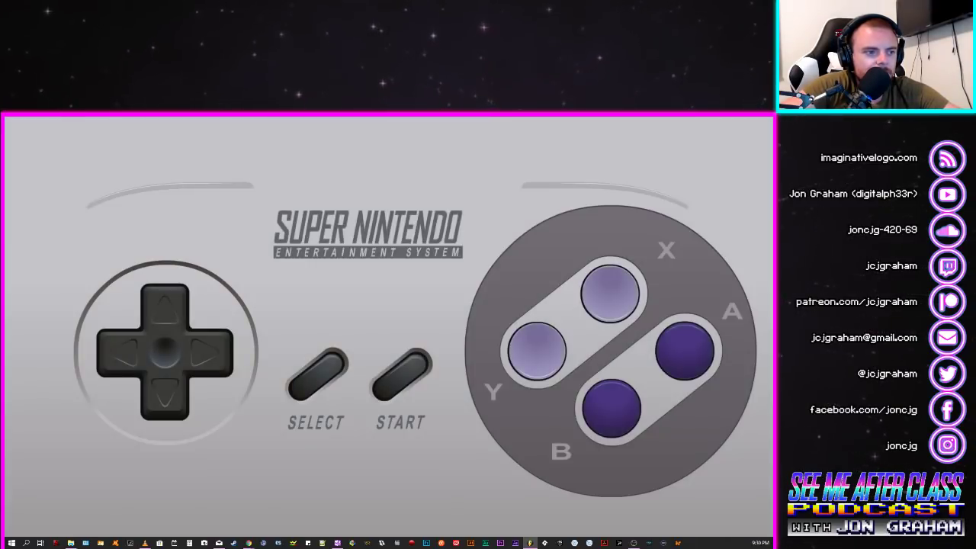
{"action": "key", "text": "super+d"}
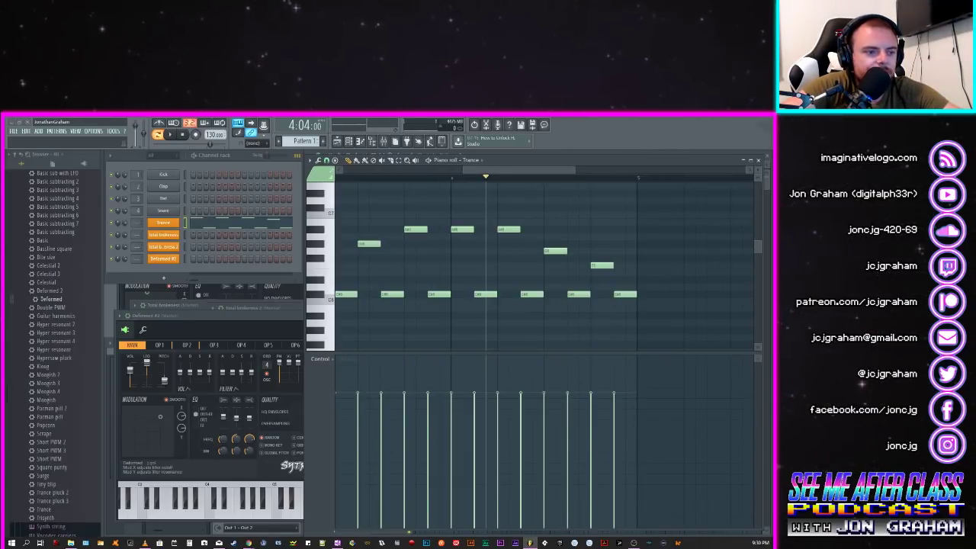
{"action": "key", "text": "super+d"}
{"action": "key", "text": "super+d"}
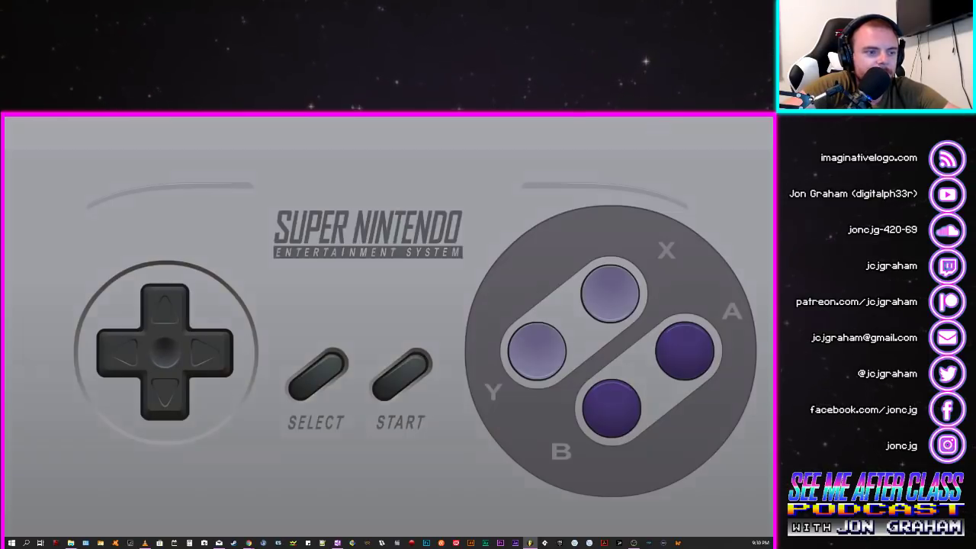
{"action": "key", "text": "super+d"}
{"action": "key", "text": "super+d"}
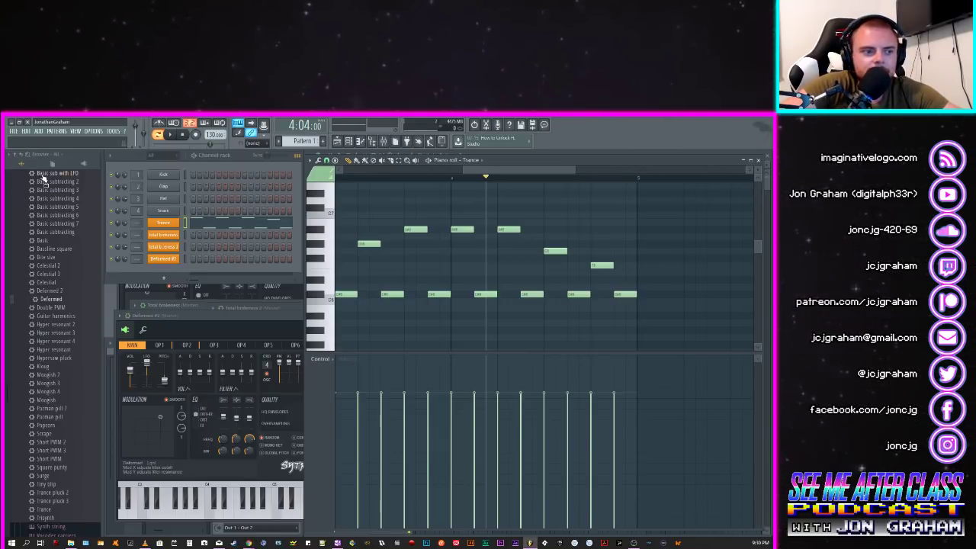
Step: Lower the project tempo to 90 BPM and play the Trance melody back before and after the change
{"action": "key", "text": "space"}
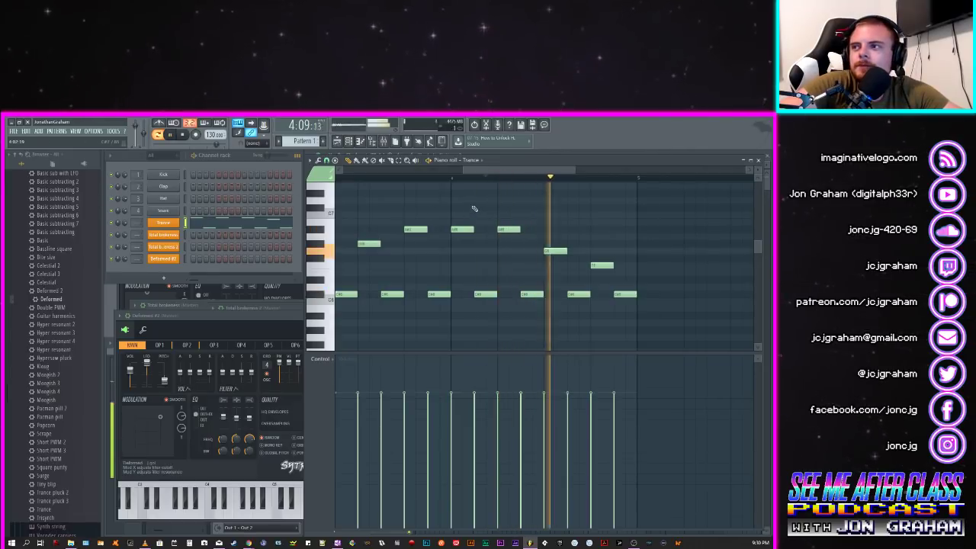
{"action": "key", "text": "space"}
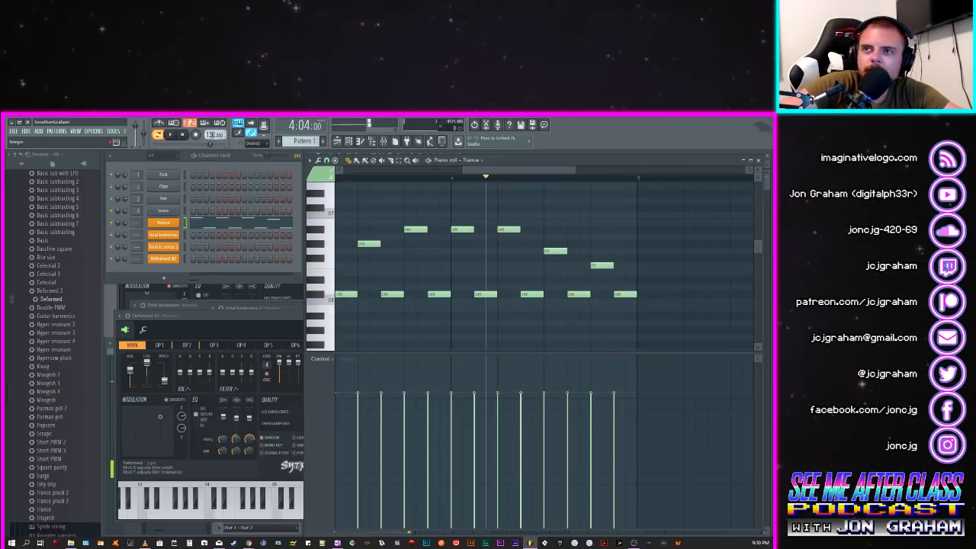
{"action": "scroll", "coordinate": [210, 132], "scroll_direction": "down", "scroll_amount": 10}
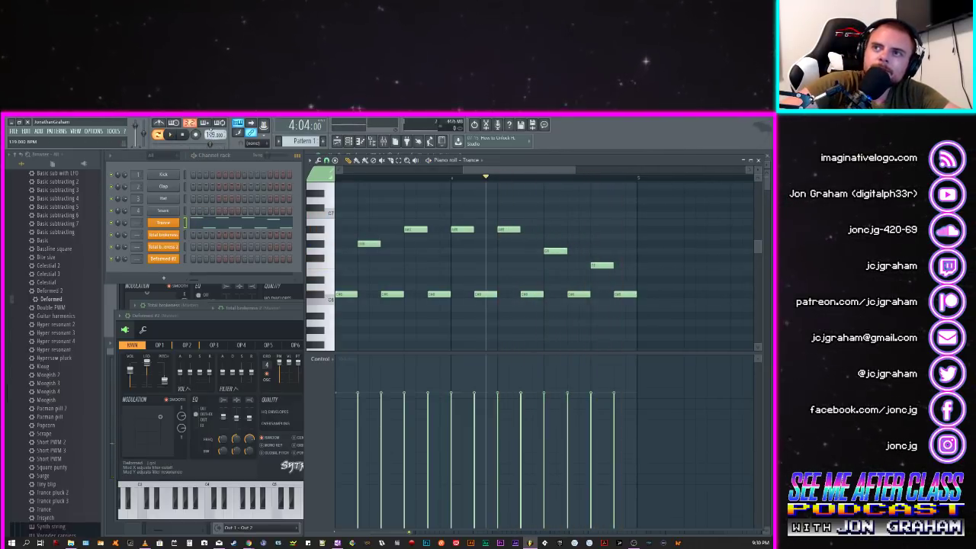
{"action": "scroll", "coordinate": [210, 133], "scroll_direction": "down", "scroll_amount": 10}
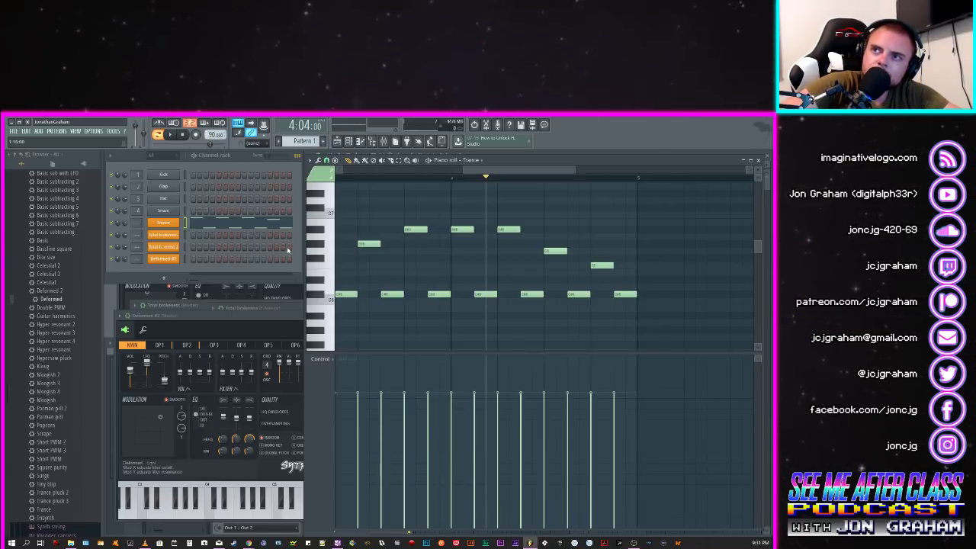
{"action": "key", "text": "space"}
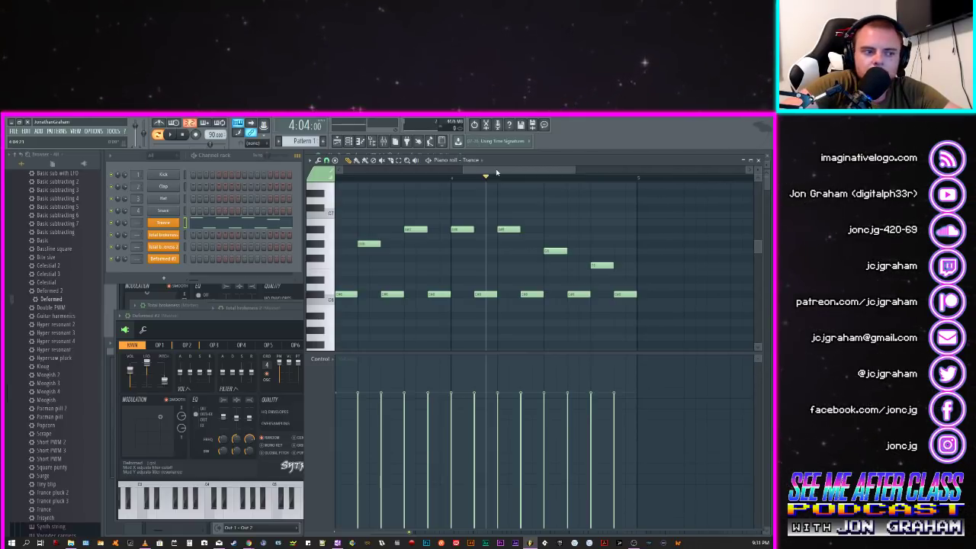
{"action": "left_click_drag", "start_coordinate": [512, 174], "coordinate": [302, 177]}
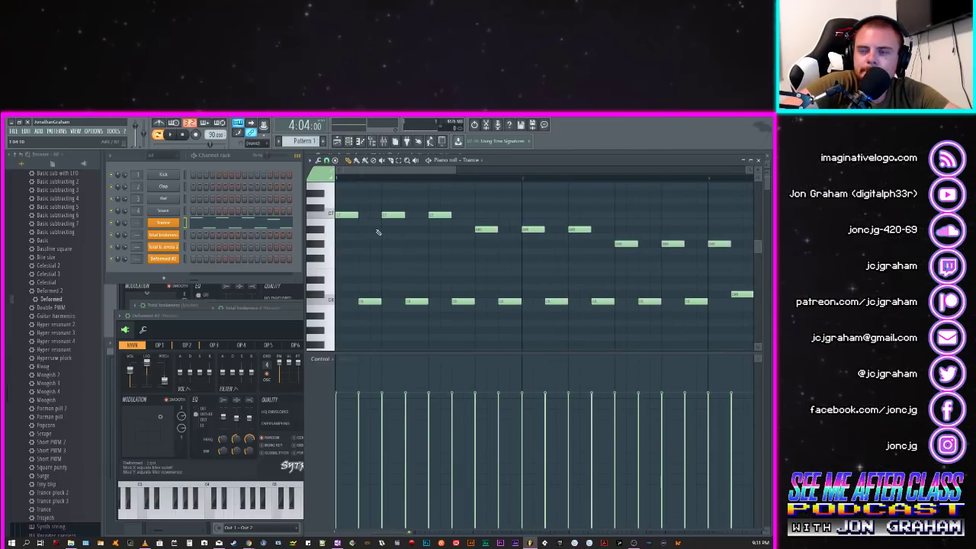
Step: Dismiss the Trance channel's options and switch the active pattern to the empty Pattern 2
{"action": "right_click", "coordinate": [174, 224]}
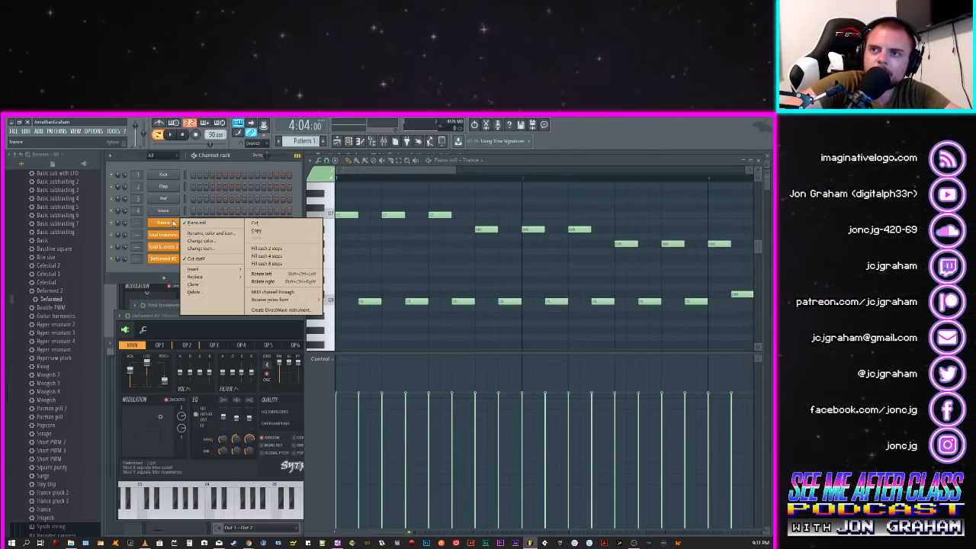
{"action": "mouse_move", "coordinate": [222, 281]}
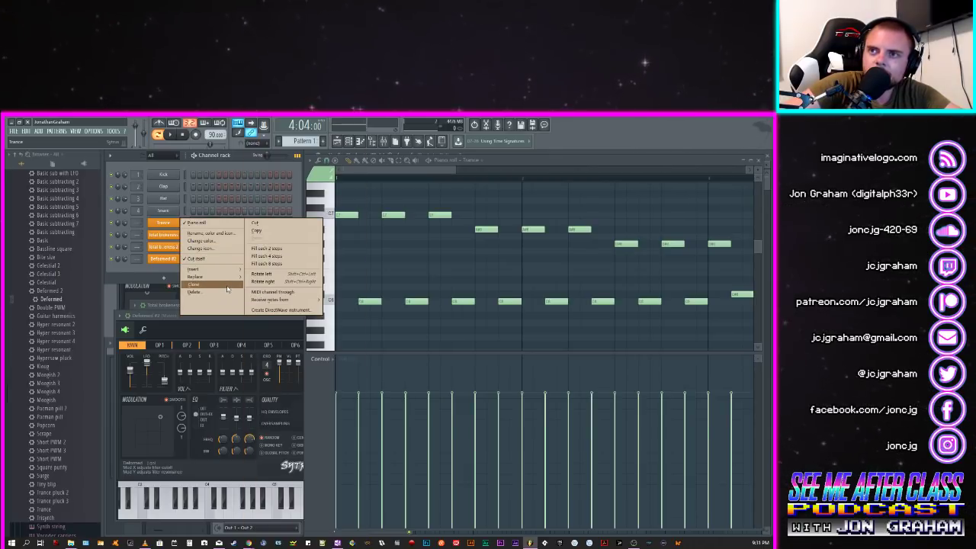
{"action": "left_click", "coordinate": [309, 141]}
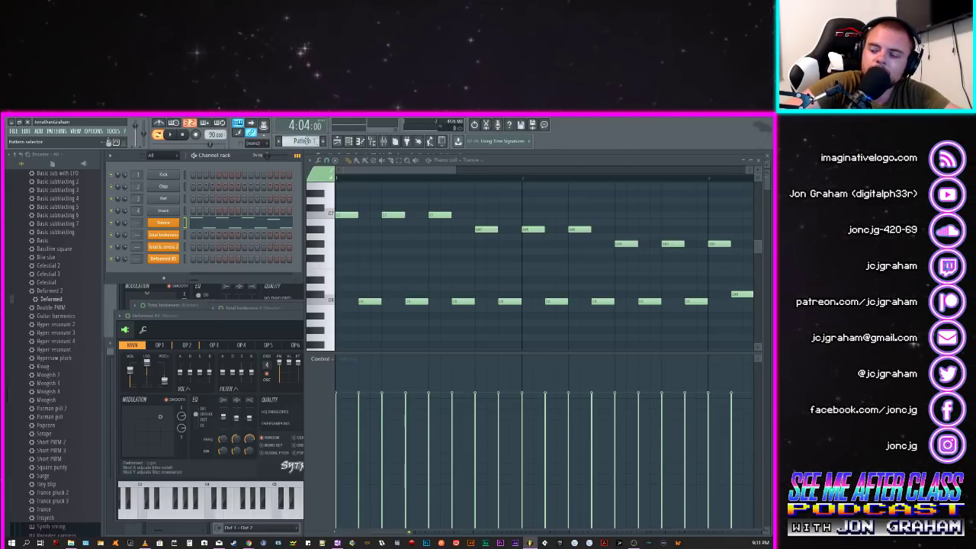
{"action": "scroll", "coordinate": [305, 142], "scroll_direction": "down", "scroll_amount": 1}
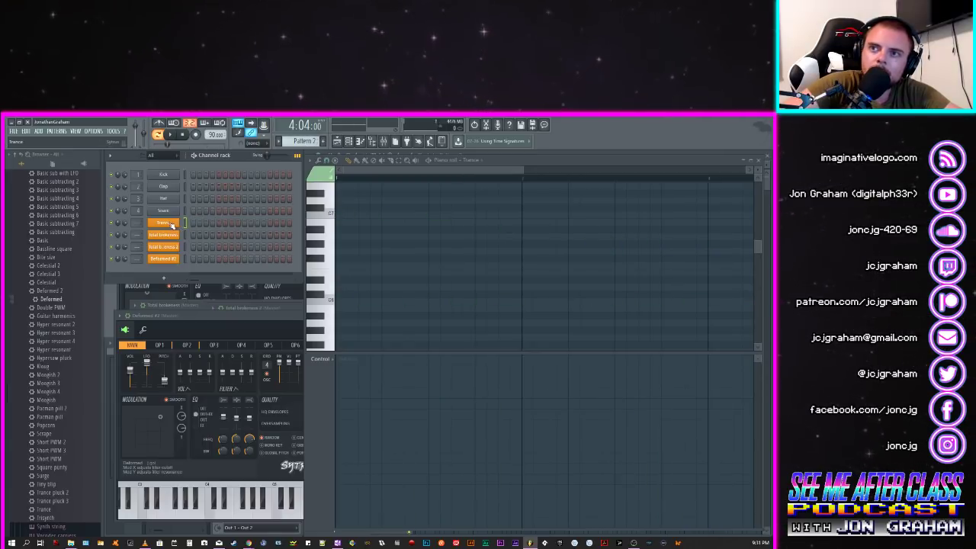
Step: Close and reopen the Trance channel's piano roll twice while Pattern 2 is active
{"action": "right_click", "coordinate": [173, 225]}
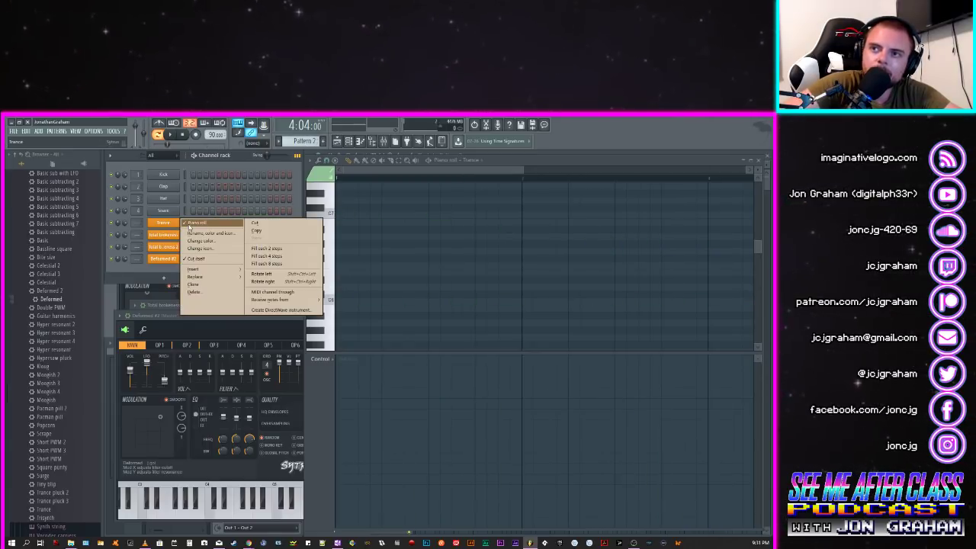
{"action": "left_click", "coordinate": [189, 225]}
{"action": "right_click", "coordinate": [175, 226]}
{"action": "left_click", "coordinate": [186, 224]}
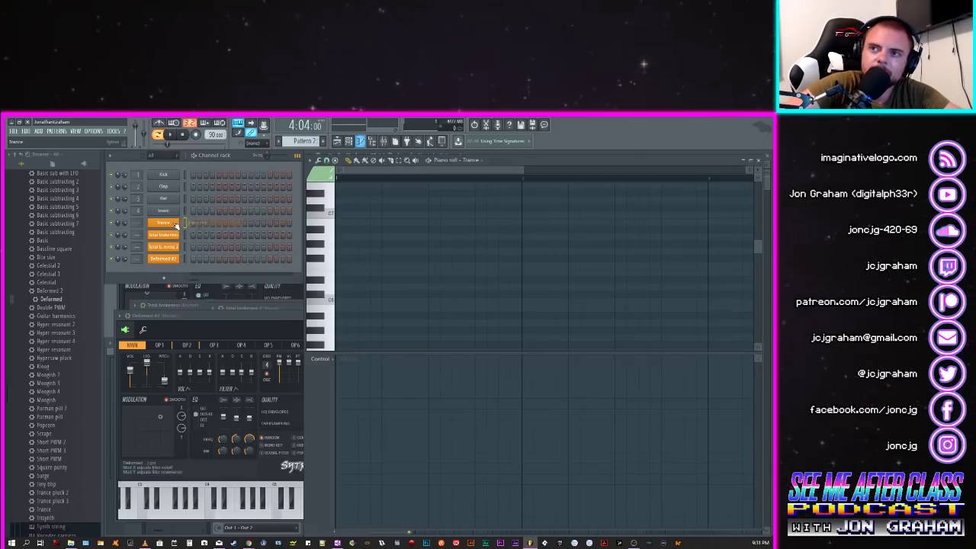
{"action": "right_click", "coordinate": [176, 224]}
{"action": "left_click", "coordinate": [185, 225]}
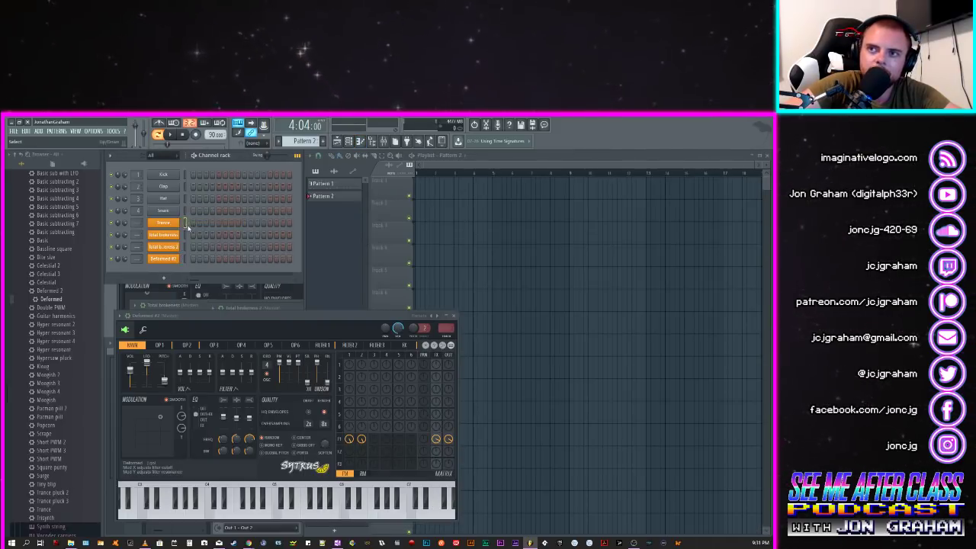
{"action": "right_click", "coordinate": [174, 227]}
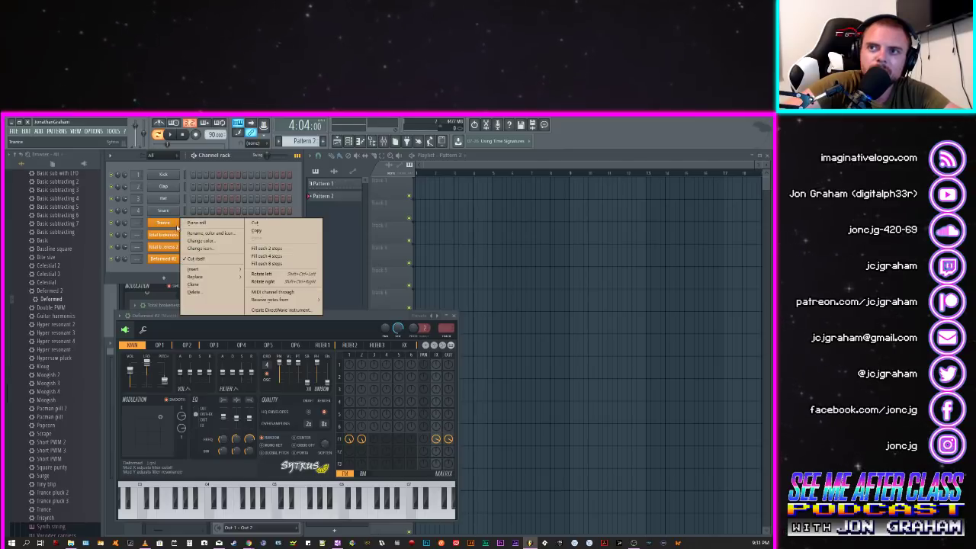
{"action": "left_click", "coordinate": [188, 225]}
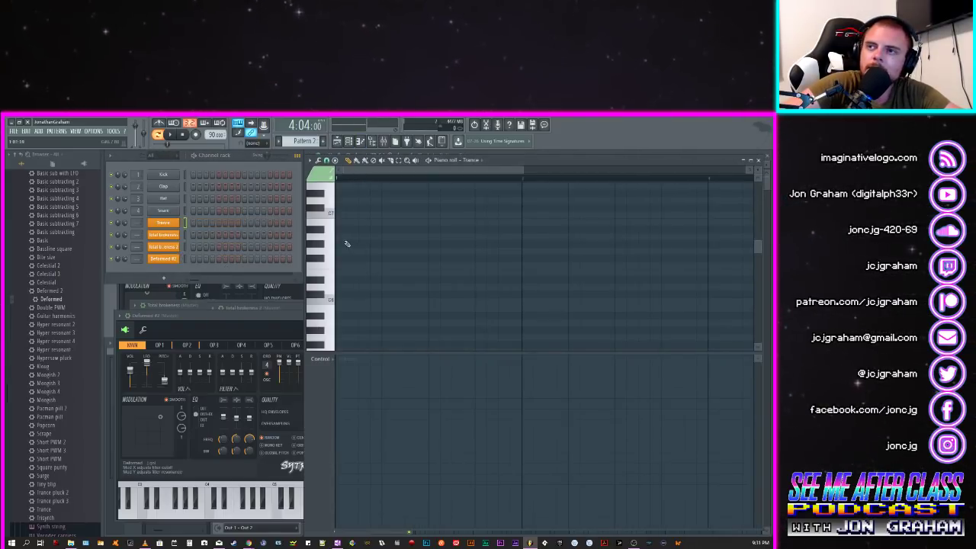
Step: Start and stop playback of the empty Pattern 2, and reposition the playhead within bar 1
{"action": "key", "text": "space"}
{"action": "key", "text": "space"}
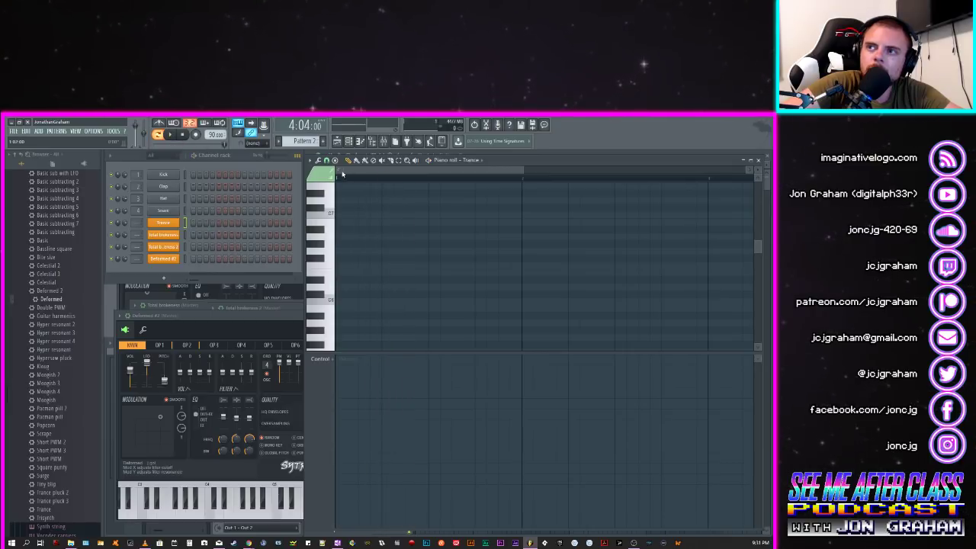
{"action": "key", "text": "space"}
{"action": "key", "text": "space"}
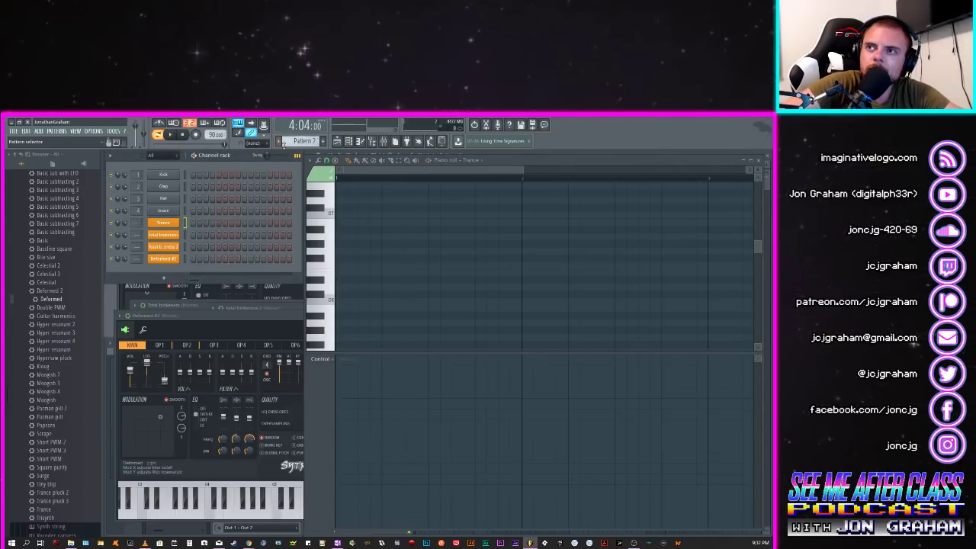
{"action": "key", "text": "space"}
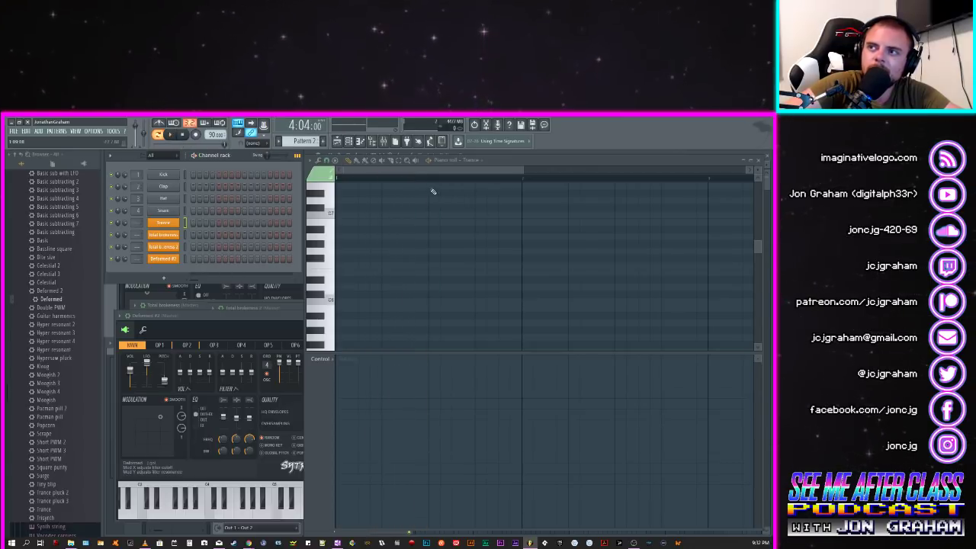
{"action": "left_click", "coordinate": [451, 180]}
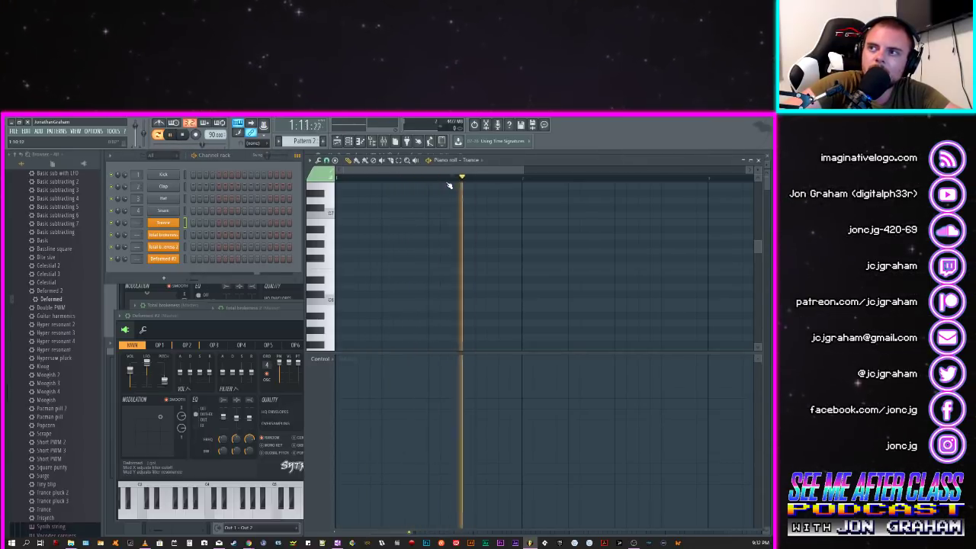
Step: Return the playhead to the start of Pattern 2, stop playback, and open the playlist to start and stop playback there
{"action": "left_click_drag", "start_coordinate": [458, 178], "coordinate": [329, 184]}
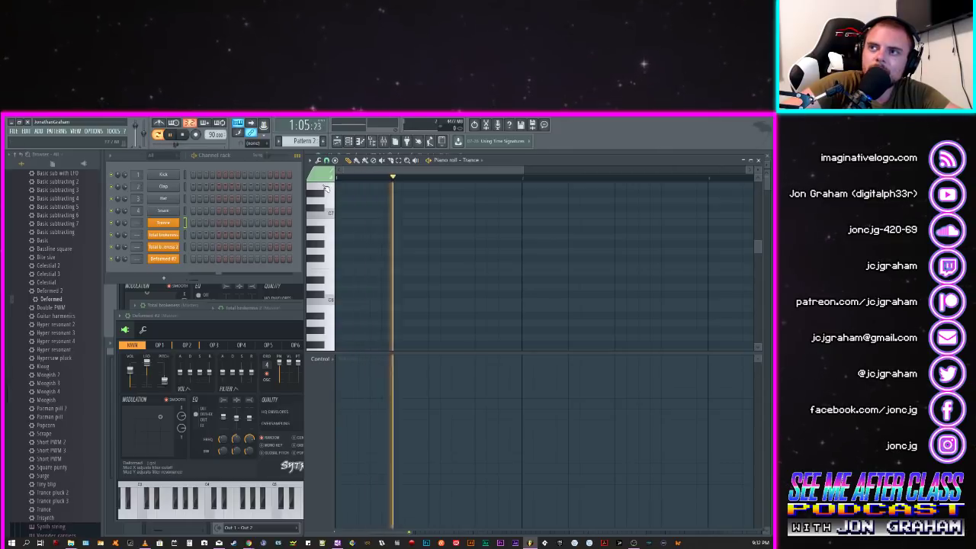
{"action": "key", "text": "space"}
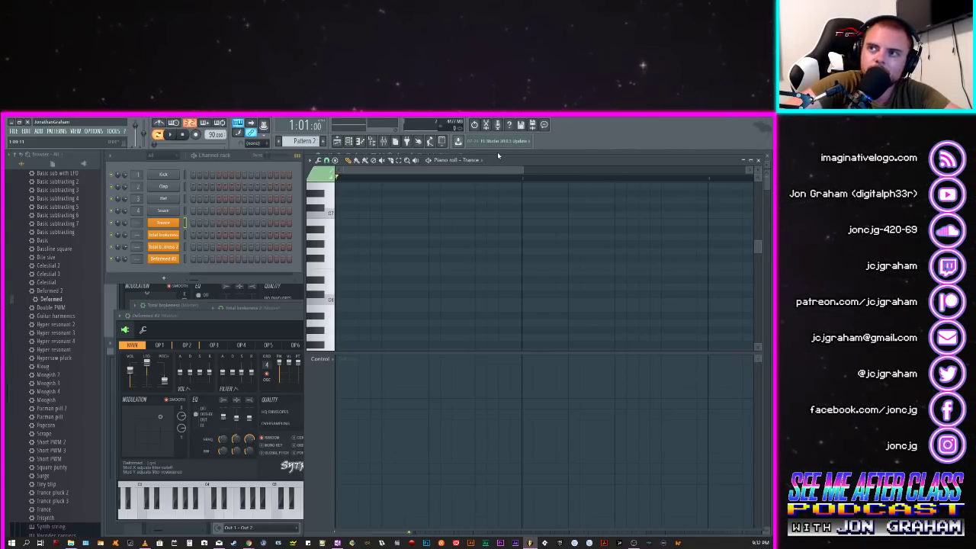
{"action": "key", "text": "F5"}
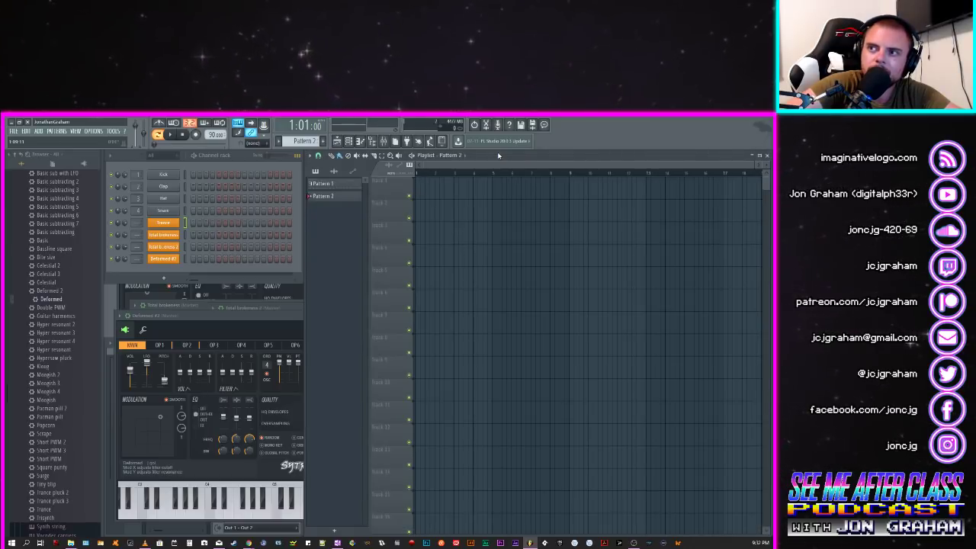
{"action": "key", "text": "space"}
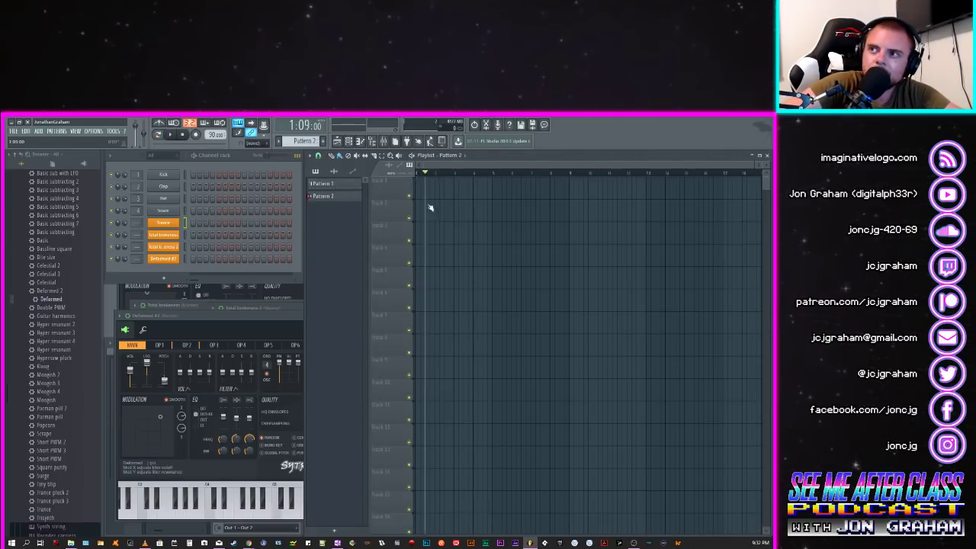
{"action": "key", "text": "space"}
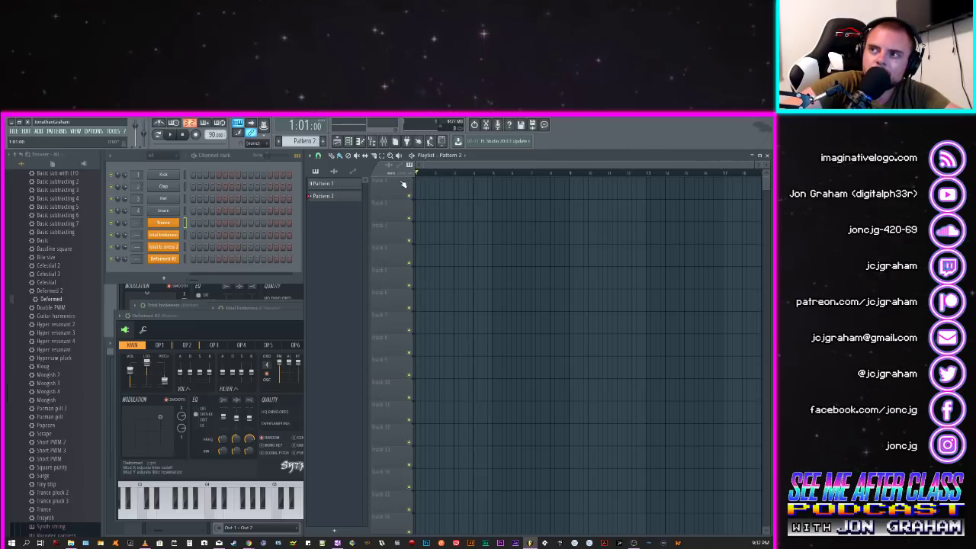
{"action": "key", "text": "space"}
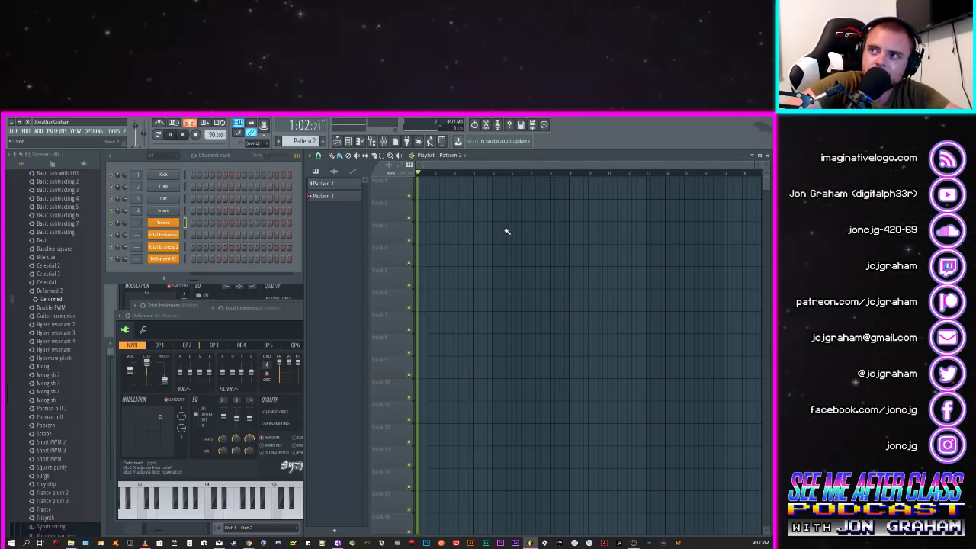
{"action": "key", "text": "space"}
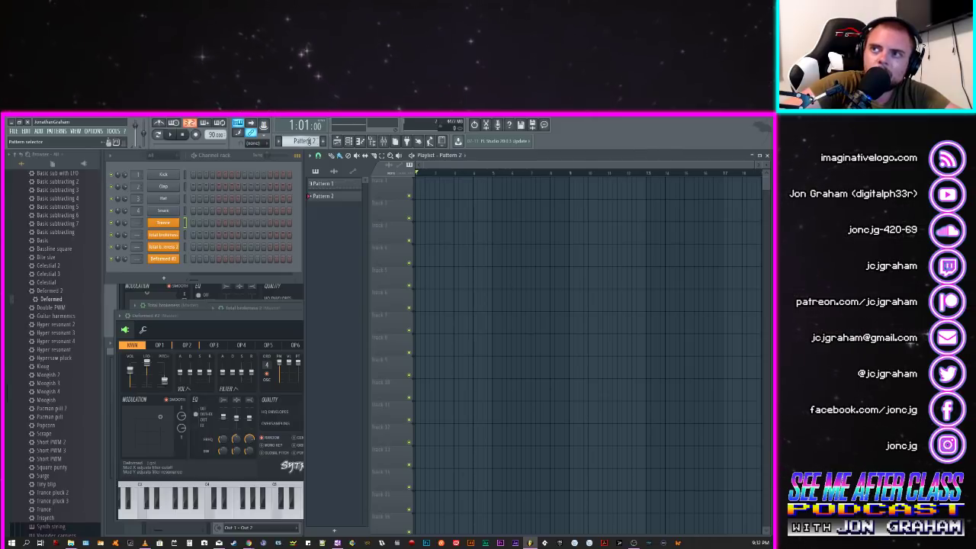
Step: Switch to Pattern 1, place it on Track 1 of the playlist starting at bar 1, and play it back
{"action": "scroll", "coordinate": [308, 141], "scroll_direction": "up", "scroll_amount": 1}
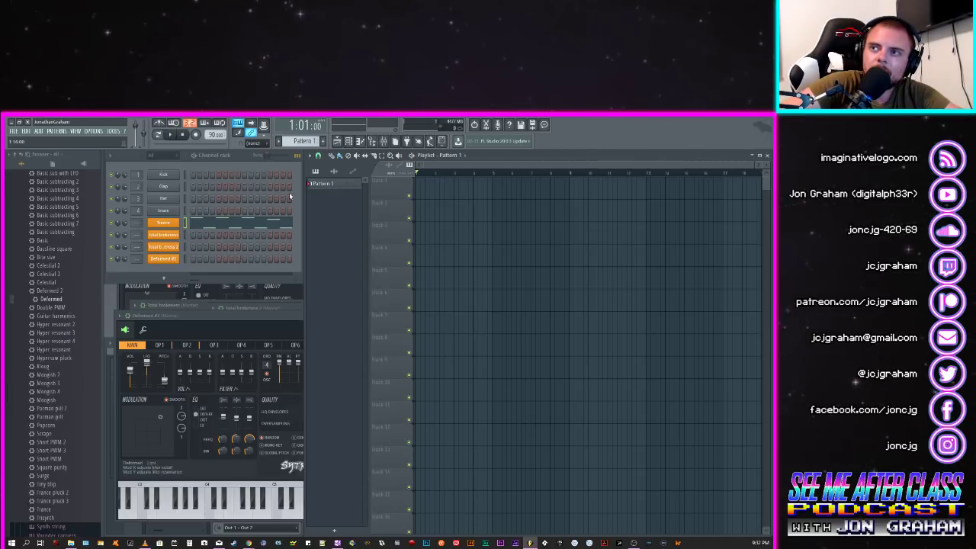
{"action": "left_click", "coordinate": [436, 195]}
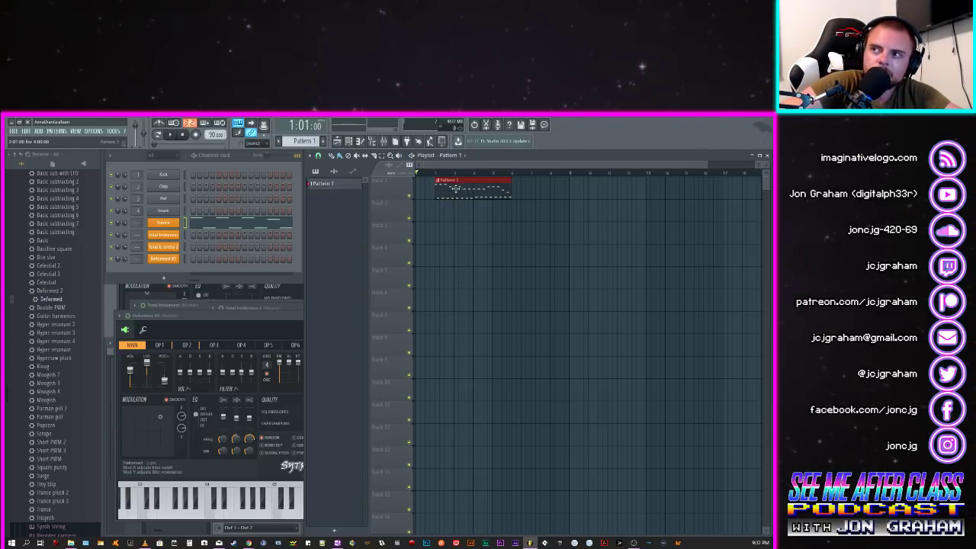
{"action": "left_click_drag", "start_coordinate": [462, 197], "coordinate": [449, 196]}
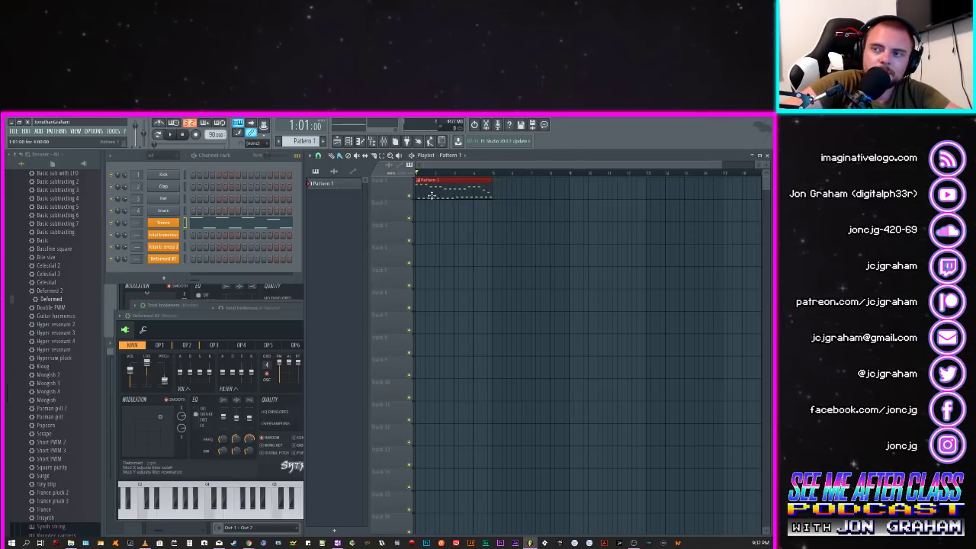
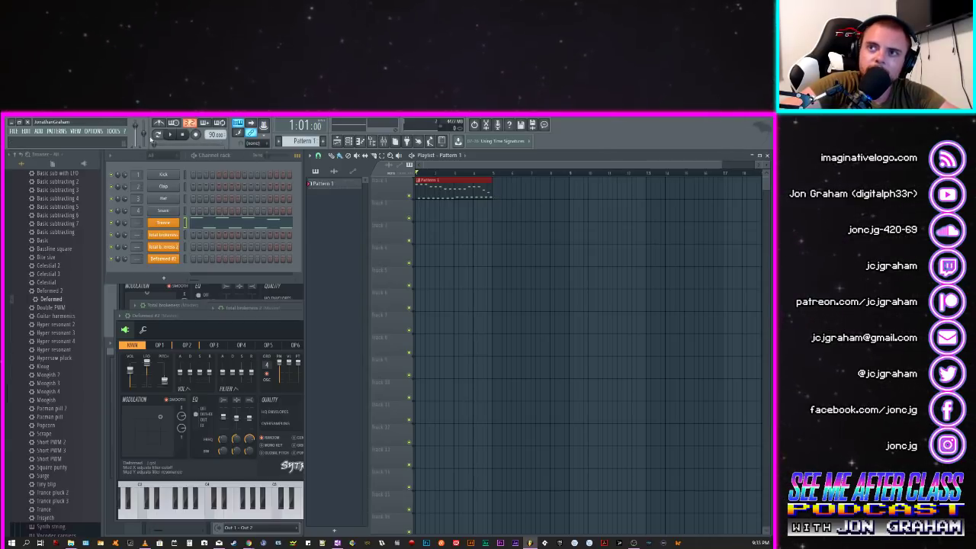
{"action": "left_click", "coordinate": [173, 139]}
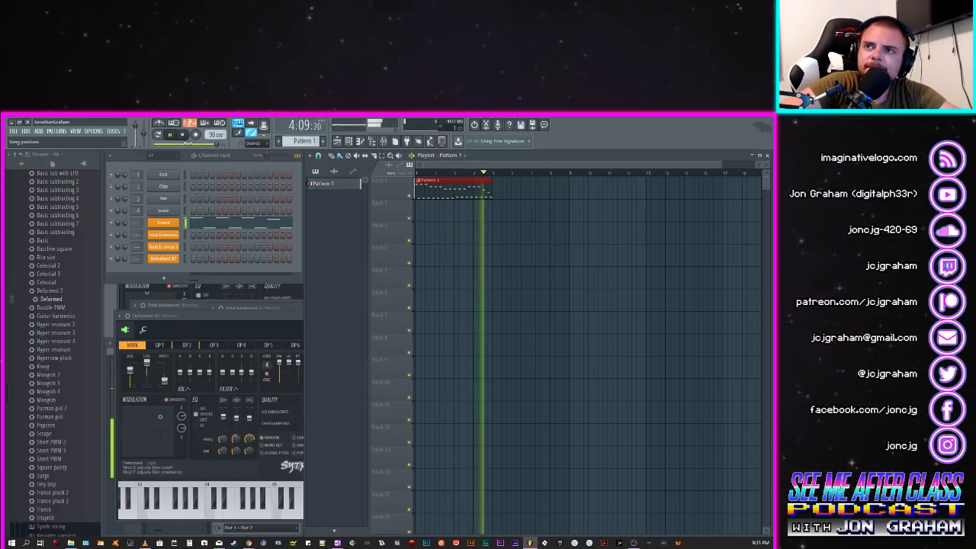
{"action": "left_click", "coordinate": [192, 137]}
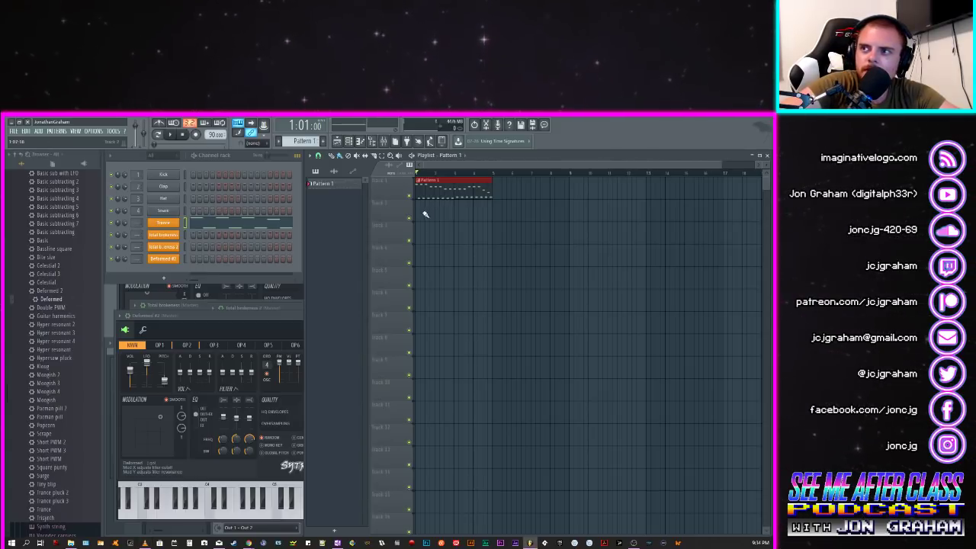
Step: Place Pattern 2 on Track 2 of the playlist at bar 1 and open the Trance channel's piano roll for it
{"action": "scroll", "coordinate": [302, 141], "scroll_direction": "up", "scroll_amount": 1}
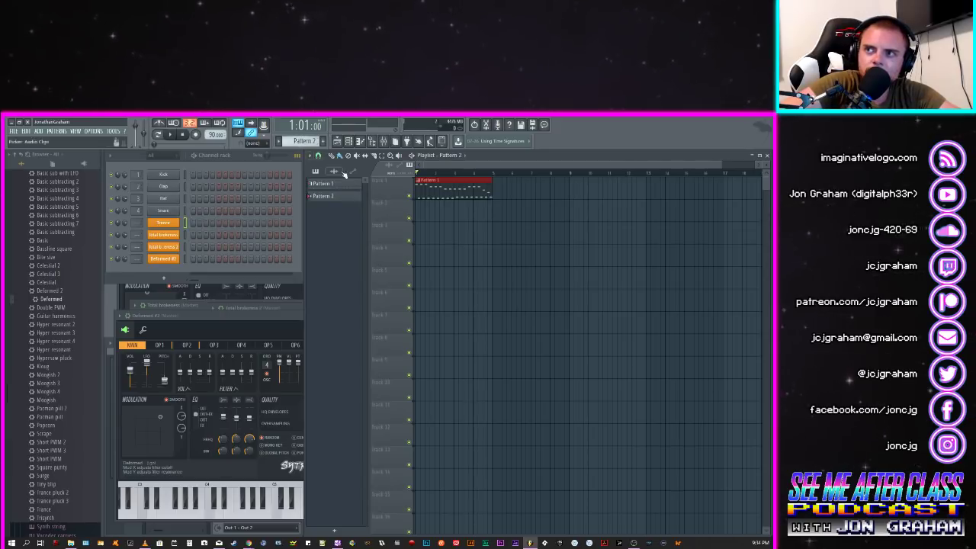
{"action": "mouse_move", "coordinate": [420, 216]}
{"action": "left_mouse_down"}
{"action": "mouse_move", "coordinate": [463, 215]}
{"action": "mouse_move", "coordinate": [417, 205]}
{"action": "left_mouse_up"}
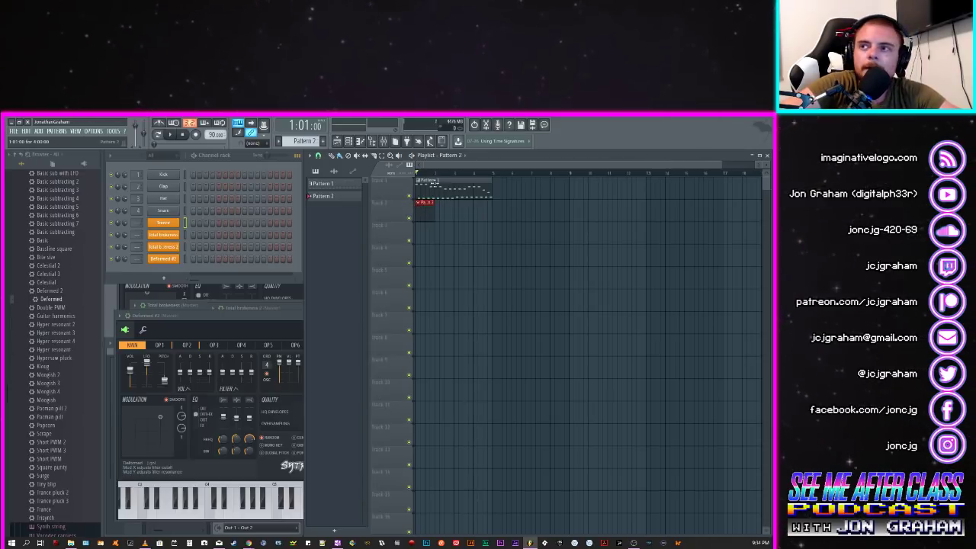
{"action": "right_click", "coordinate": [173, 223]}
{"action": "left_click", "coordinate": [192, 223]}
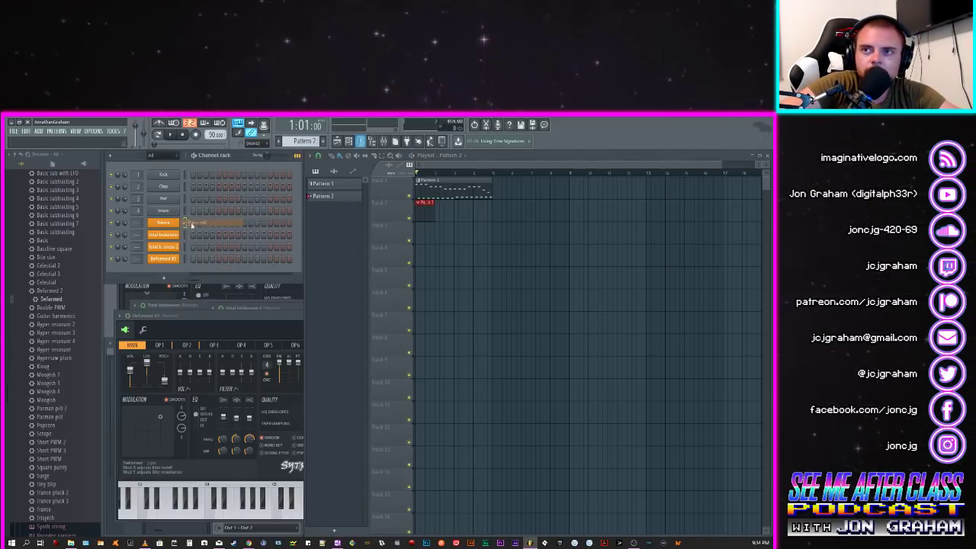
{"action": "right_click", "coordinate": [174, 222]}
{"action": "left_click", "coordinate": [191, 222]}
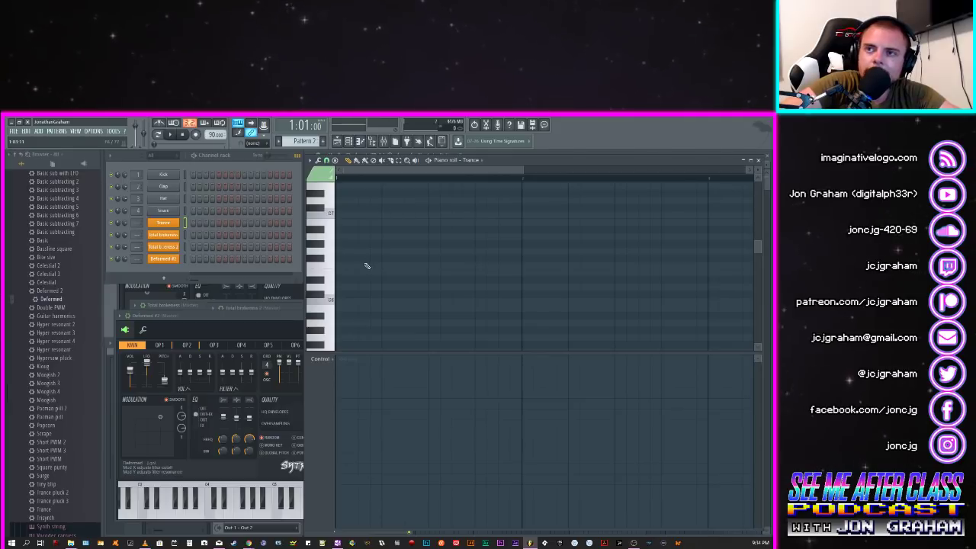
Step: Draw four alternating G6 and C6 notes at the start of bar 1 and play them back
{"action": "left_click_drag", "start_coordinate": [339, 226], "coordinate": [340, 250]}
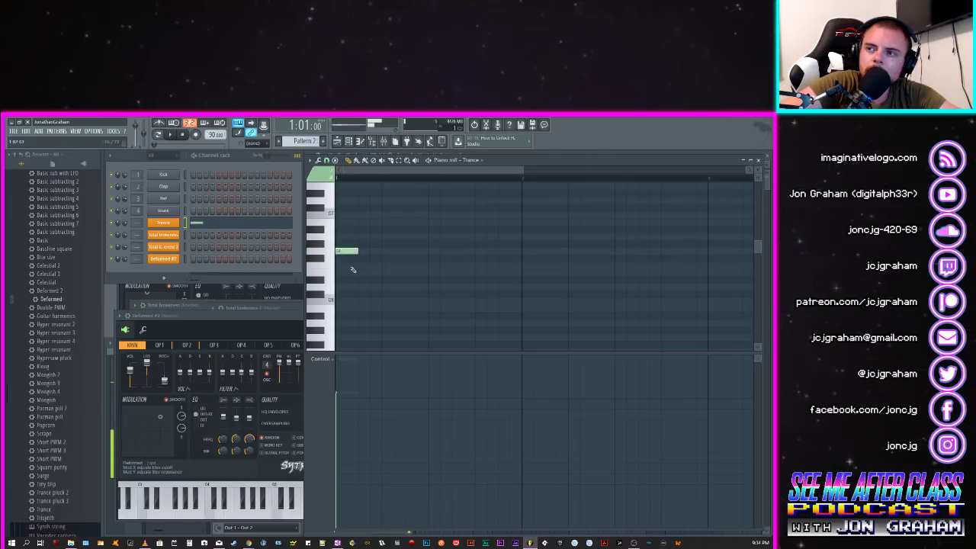
{"action": "left_click_drag", "start_coordinate": [358, 286], "coordinate": [366, 301]}
{"action": "left_click", "coordinate": [388, 251]}
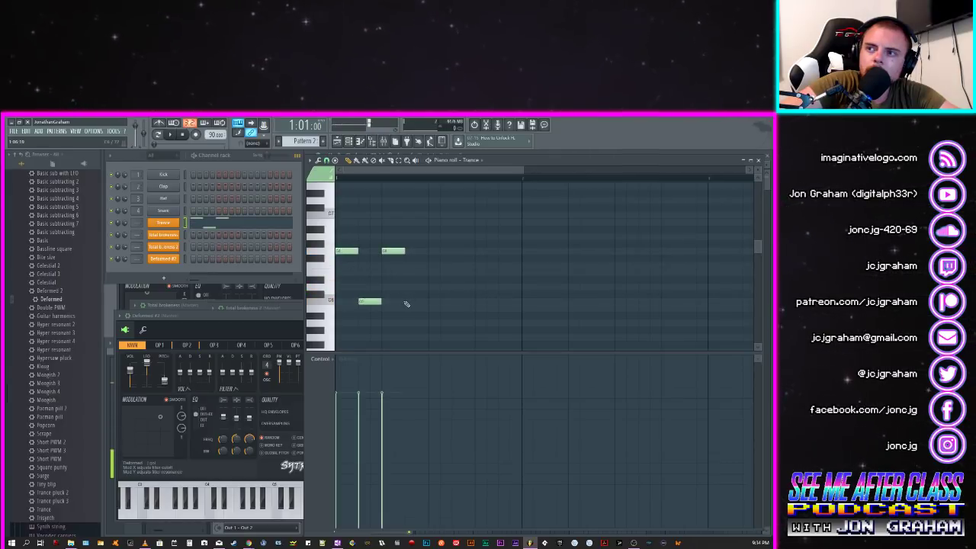
{"action": "left_click", "coordinate": [411, 301]}
{"action": "key", "text": "space"}
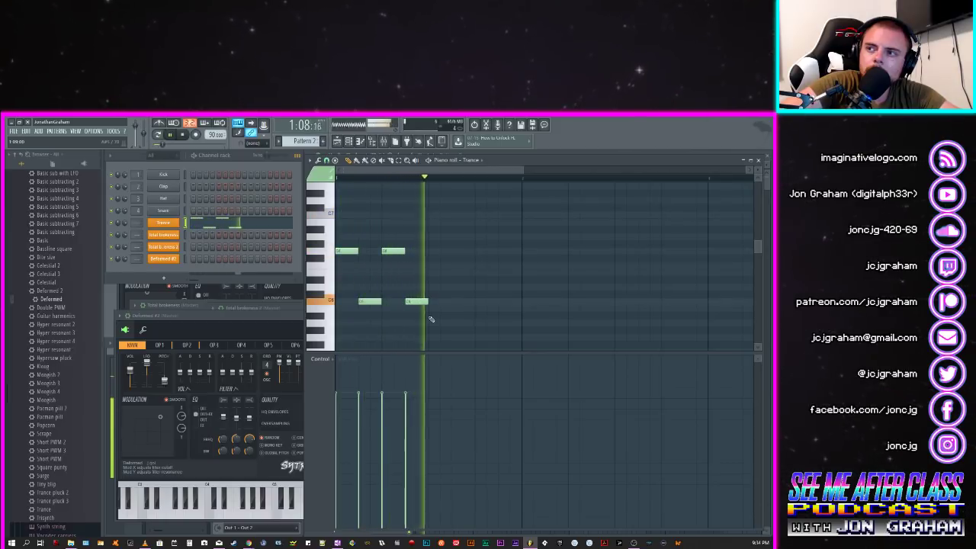
{"action": "key", "text": "space"}
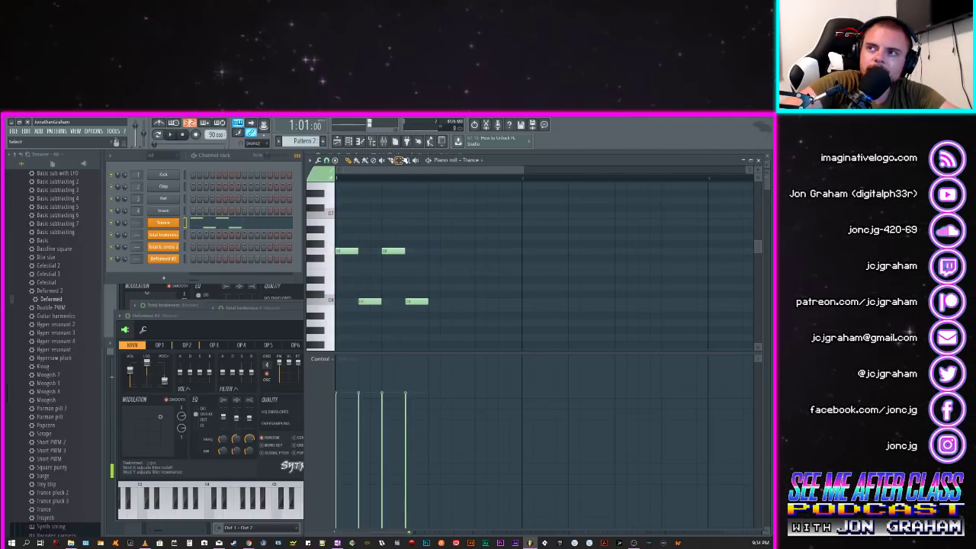
Step: Select all four Trance notes and transpose them down one octave to G5 and C5, auditioning them during the change
{"action": "left_click_drag", "start_coordinate": [494, 218], "coordinate": [337, 332]}
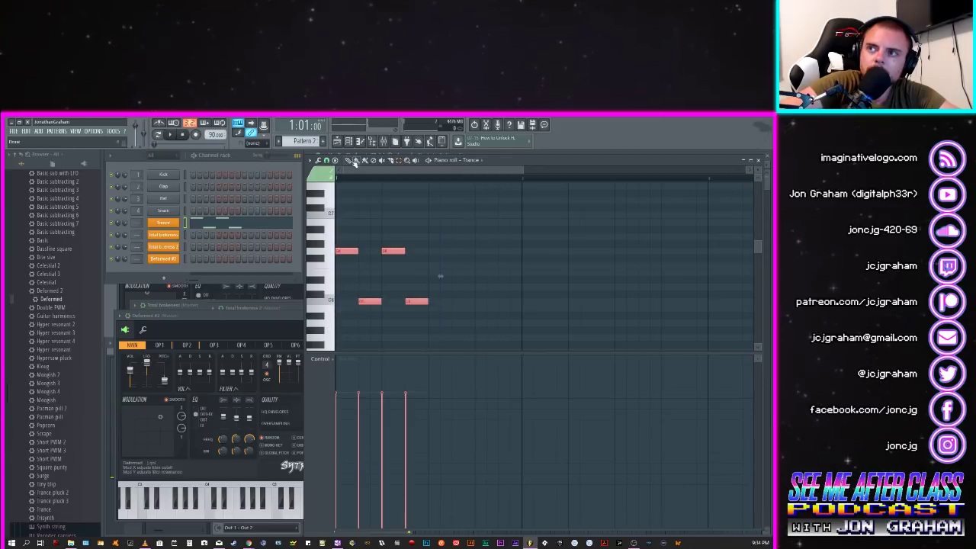
{"action": "scroll", "coordinate": [350, 233], "scroll_direction": "down", "scroll_amount": 2}
{"action": "left_click_drag", "start_coordinate": [347, 229], "coordinate": [347, 315]}
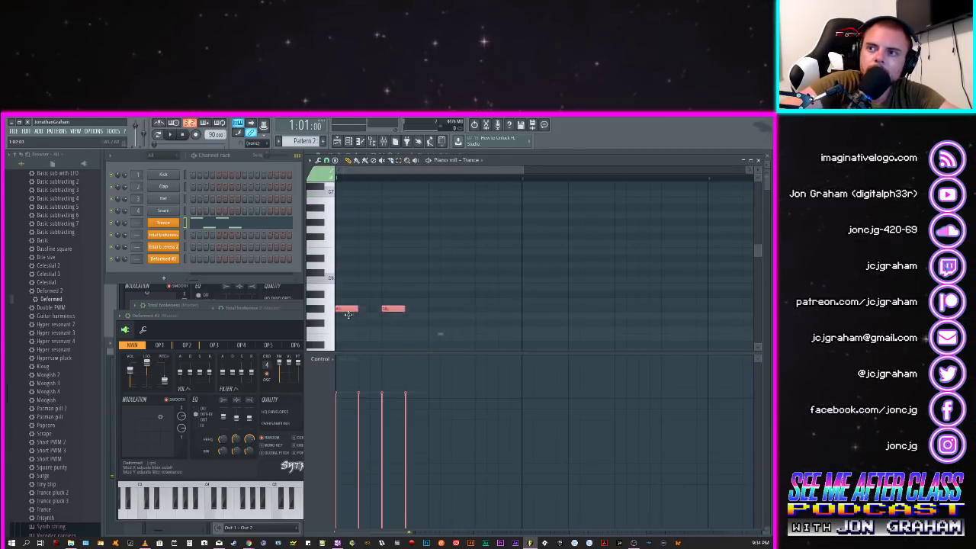
{"action": "key", "text": "space"}
{"action": "key", "text": "space"}
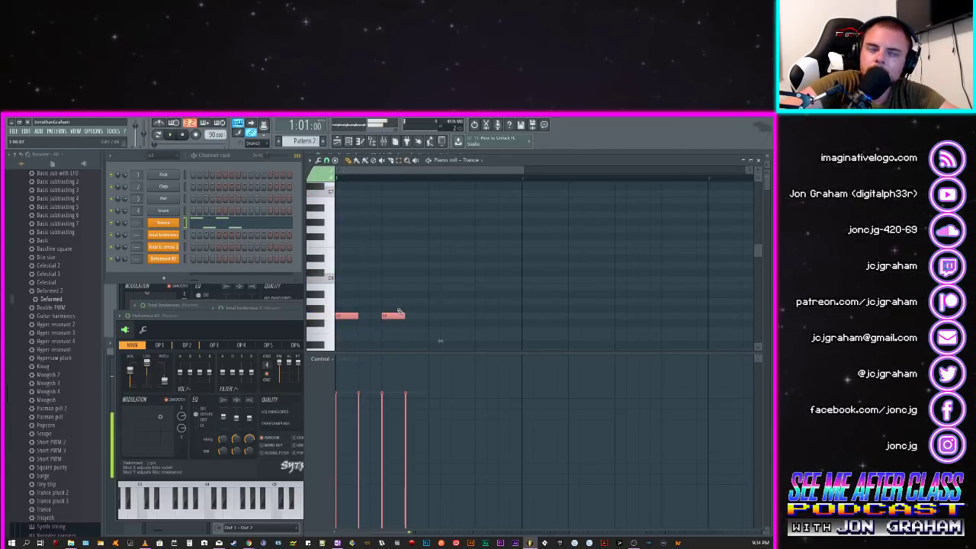
{"action": "scroll", "coordinate": [495, 295], "scroll_direction": "down", "scroll_amount": 3}
{"action": "scroll", "coordinate": [495, 295], "scroll_direction": "down", "scroll_amount": 3}
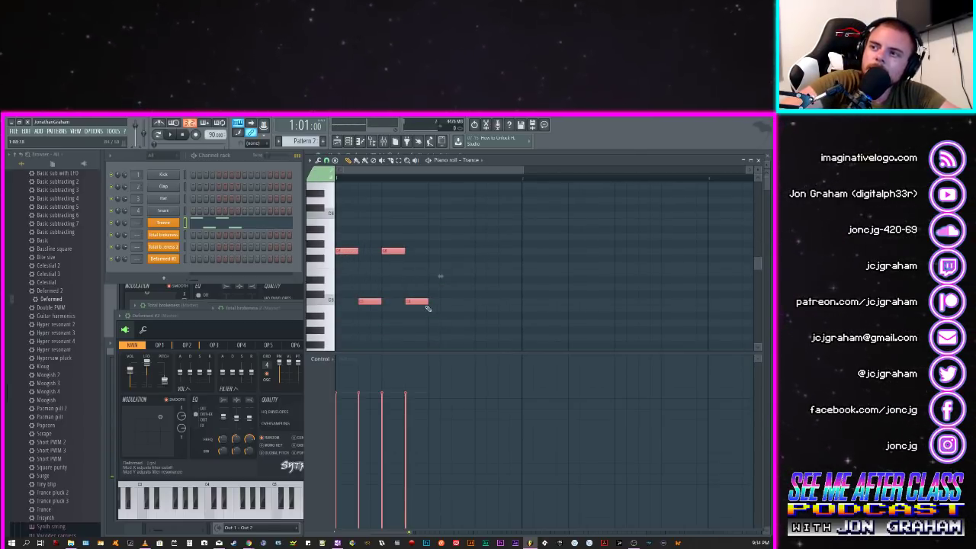
Step: Continue the alternating G5 and C5 notes to the end of bar 1 and start playback
{"action": "left_click", "coordinate": [436, 251]}
{"action": "left_click", "coordinate": [458, 301]}
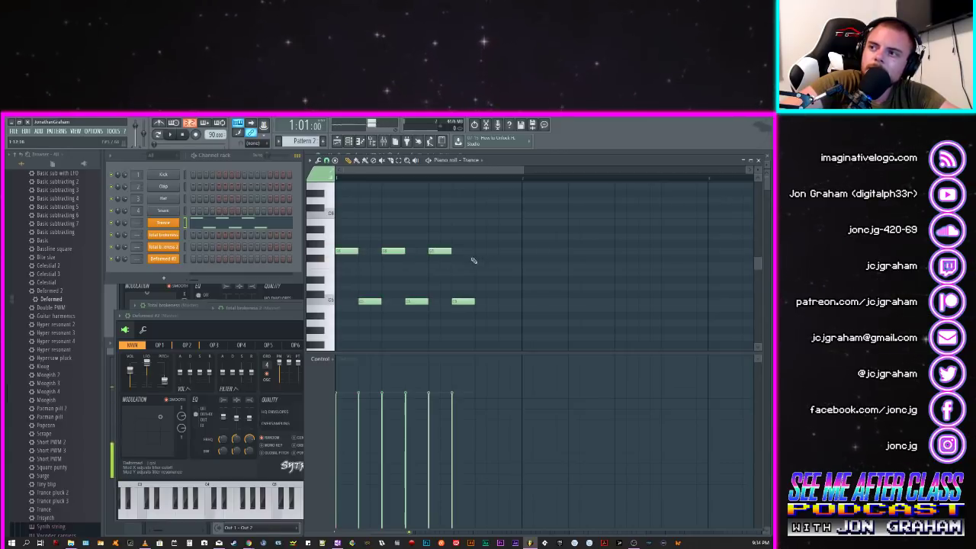
{"action": "left_click", "coordinate": [479, 251]}
{"action": "left_click", "coordinate": [500, 301]}
{"action": "key", "text": "space"}
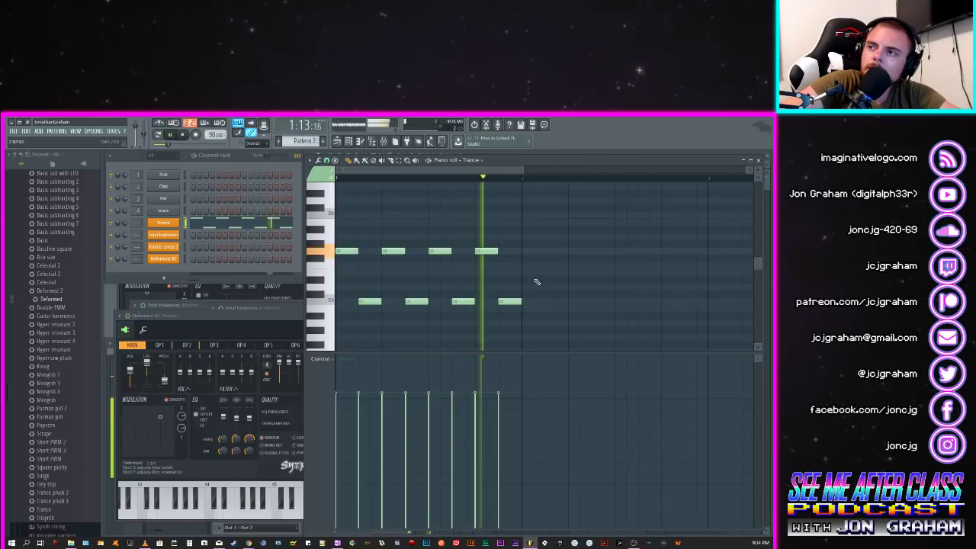
Step: Fill bar 2 with the same alternating G5 and C5 notes and stop playback
{"action": "left_click", "coordinate": [529, 250]}
{"action": "key", "text": "space"}
{"action": "left_click", "coordinate": [552, 301]}
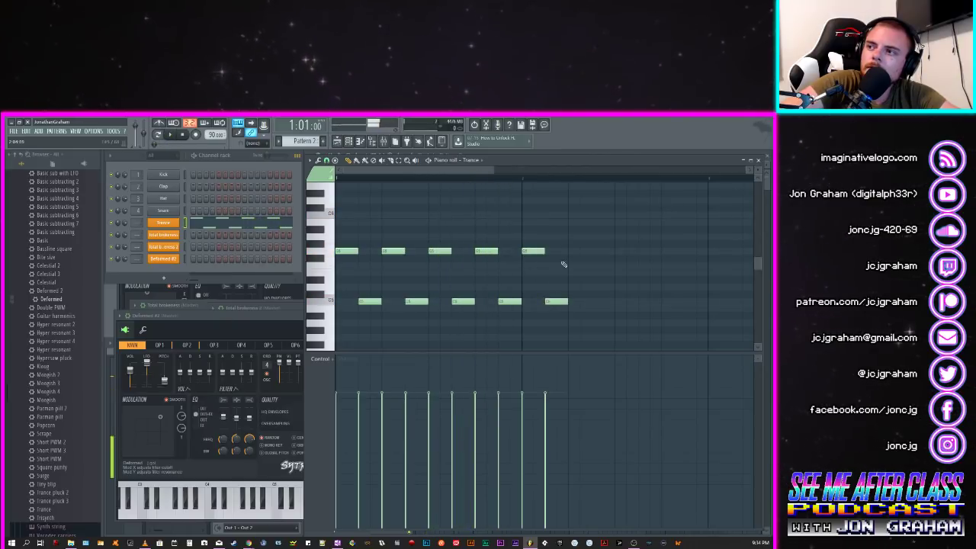
{"action": "left_click", "coordinate": [576, 251]}
{"action": "left_click", "coordinate": [599, 301]}
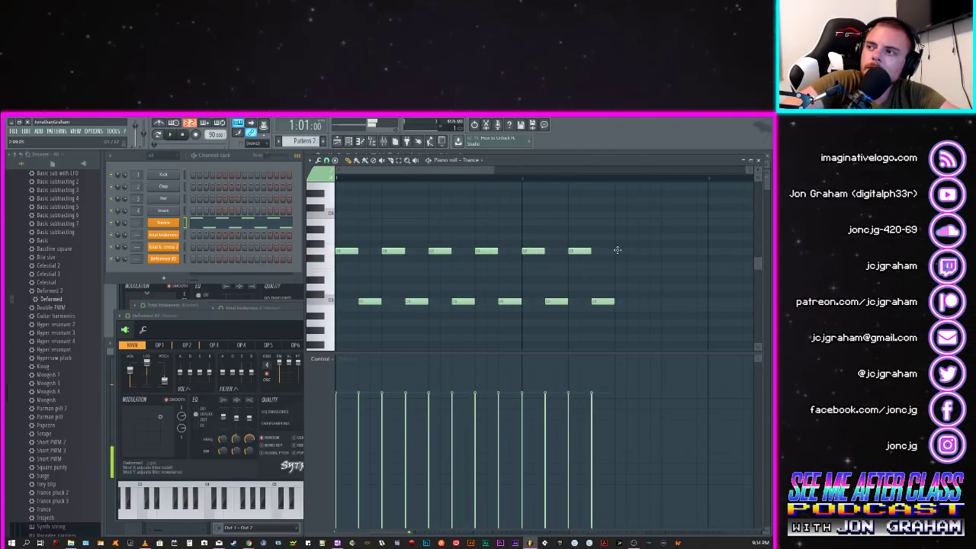
{"action": "left_click", "coordinate": [617, 251]}
{"action": "left_click", "coordinate": [642, 301]}
{"action": "left_click", "coordinate": [662, 251]}
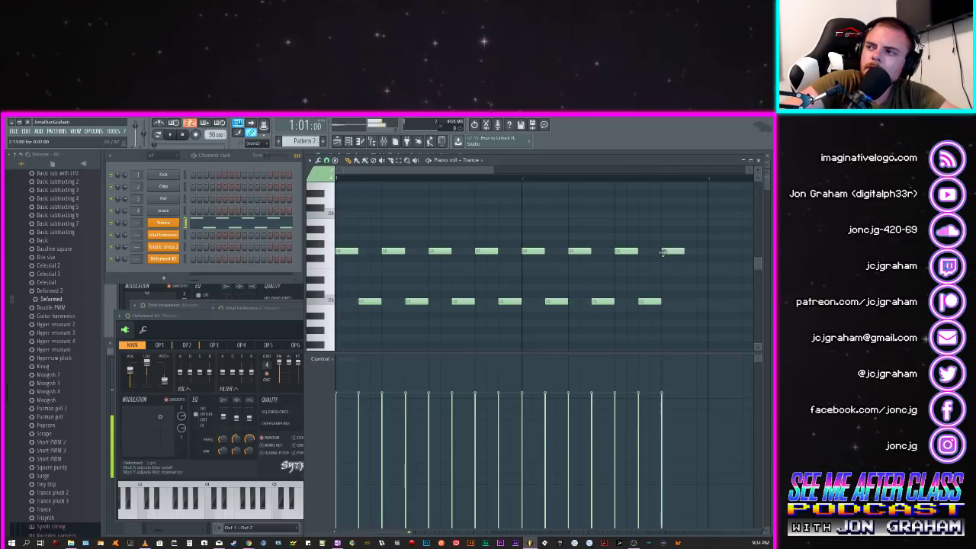
{"action": "left_click", "coordinate": [686, 302]}
{"action": "left_click_drag", "start_coordinate": [490, 172], "coordinate": [582, 203]}
{"action": "left_click", "coordinate": [412, 244]}
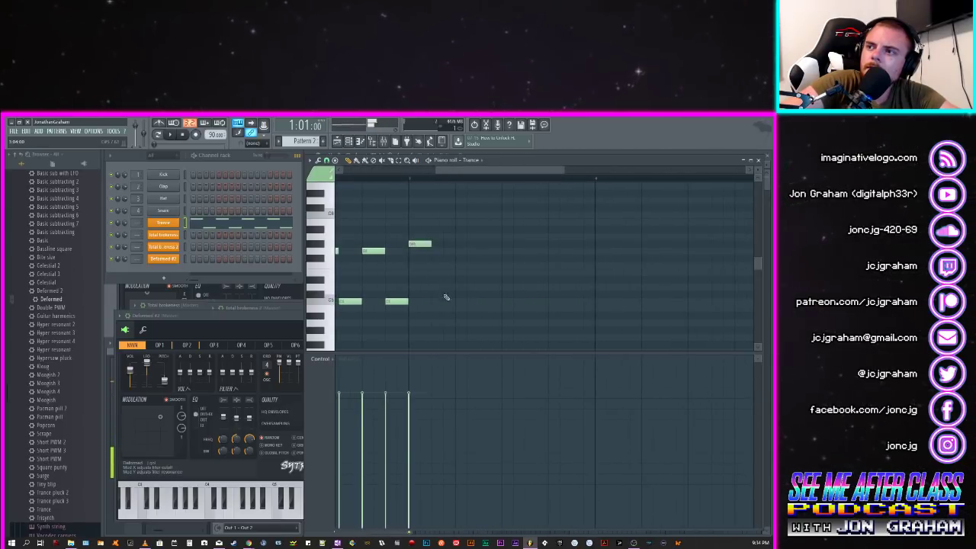
{"action": "left_click", "coordinate": [439, 295]}
{"action": "left_click", "coordinate": [460, 244]}
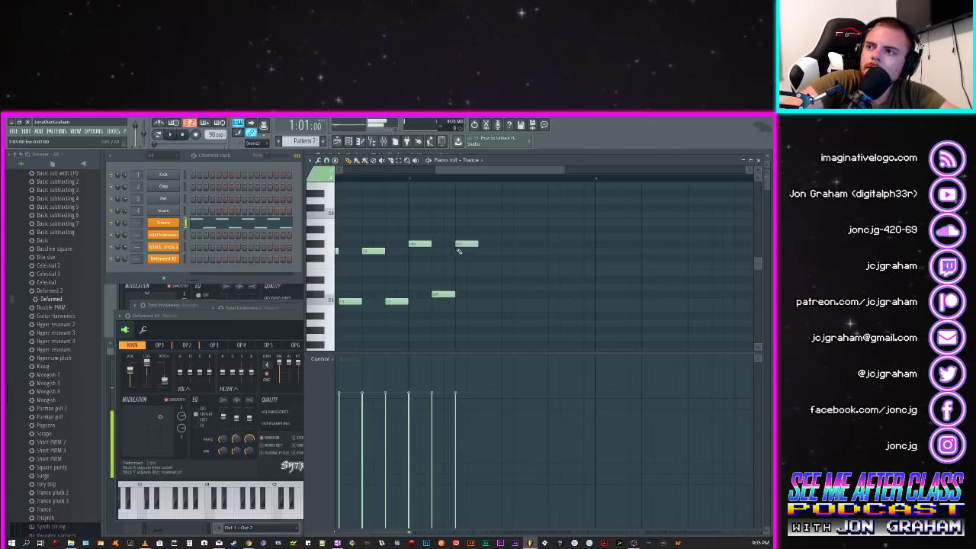
{"action": "left_click", "coordinate": [483, 295]}
{"action": "left_click", "coordinate": [507, 244]}
{"action": "right_click", "coordinate": [507, 244]}
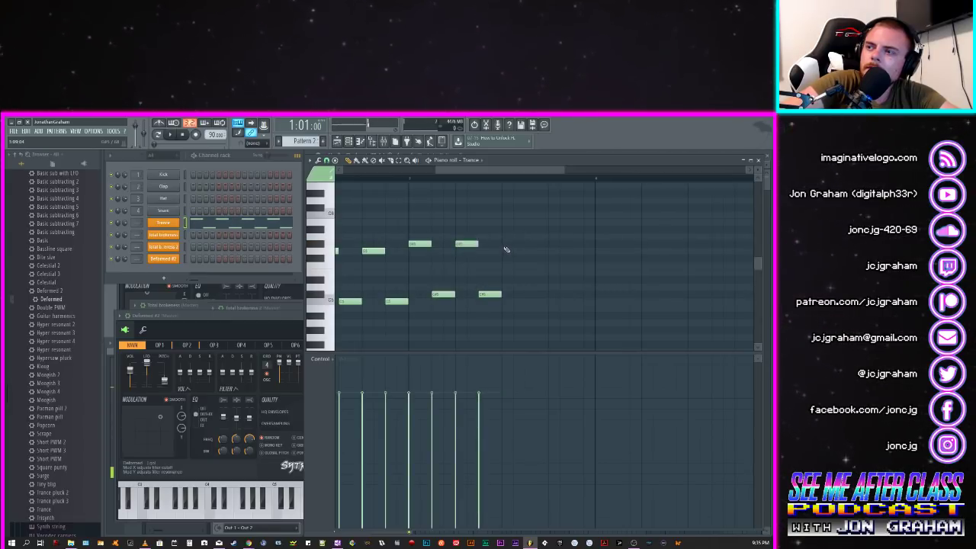
{"action": "right_click", "coordinate": [466, 244]}
{"action": "right_click", "coordinate": [420, 243]}
{"action": "right_click", "coordinate": [442, 295]}
{"action": "right_click", "coordinate": [489, 295]}
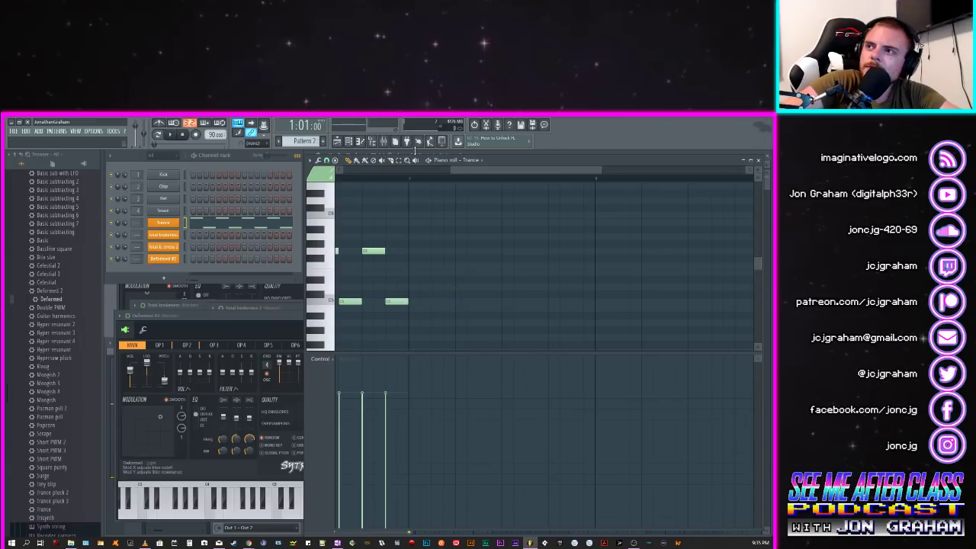
Step: Select the notes of bars 1 and 2 and duplicate them from bar 3 onward, one semitone higher at G#5 and C#5
{"action": "left_click", "coordinate": [399, 162]}
{"action": "left_click_drag", "start_coordinate": [460, 211], "coordinate": [76, 324]}
{"action": "left_click_drag", "start_coordinate": [351, 253], "coordinate": [711, 243]}
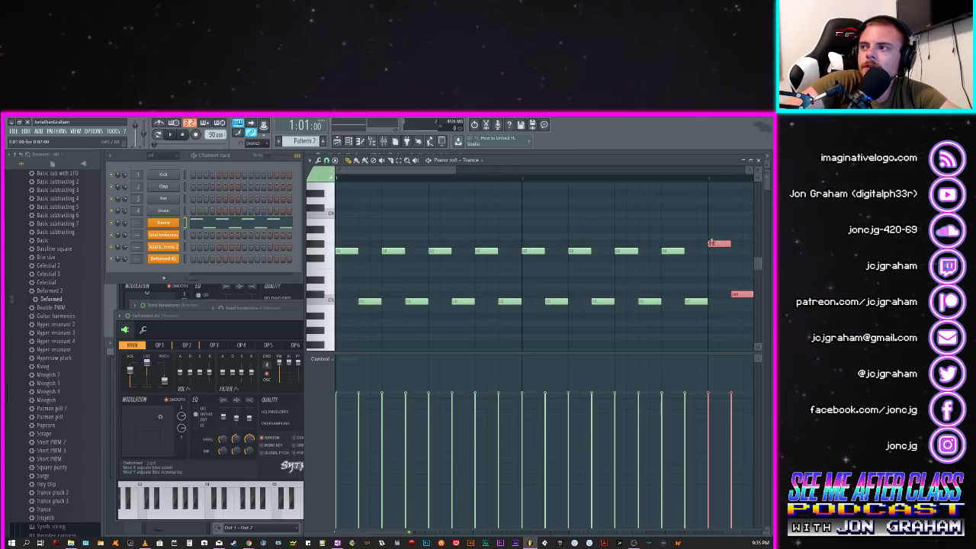
Step: Play back Pattern 2 to hear the Trance part, and stop playback
{"action": "key", "text": "space"}
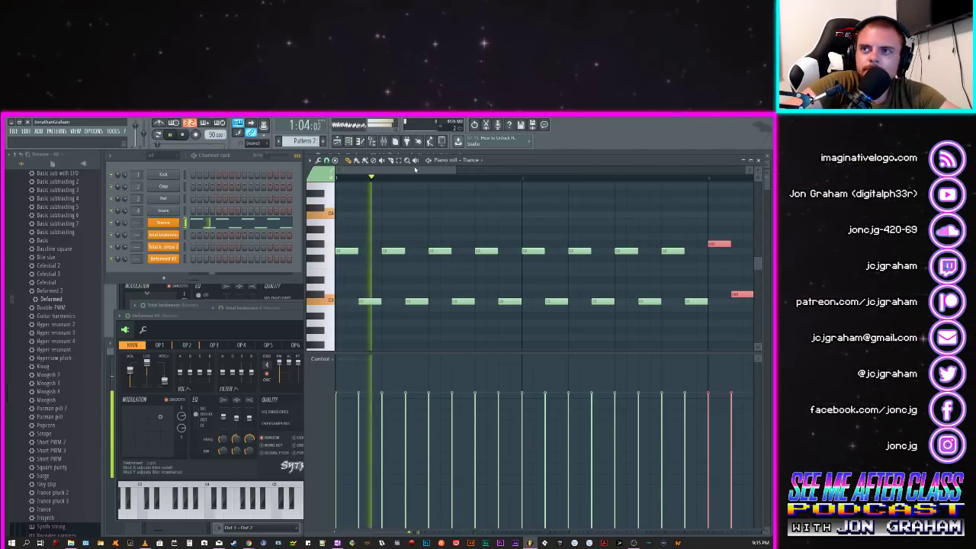
{"action": "left_click", "coordinate": [183, 135]}
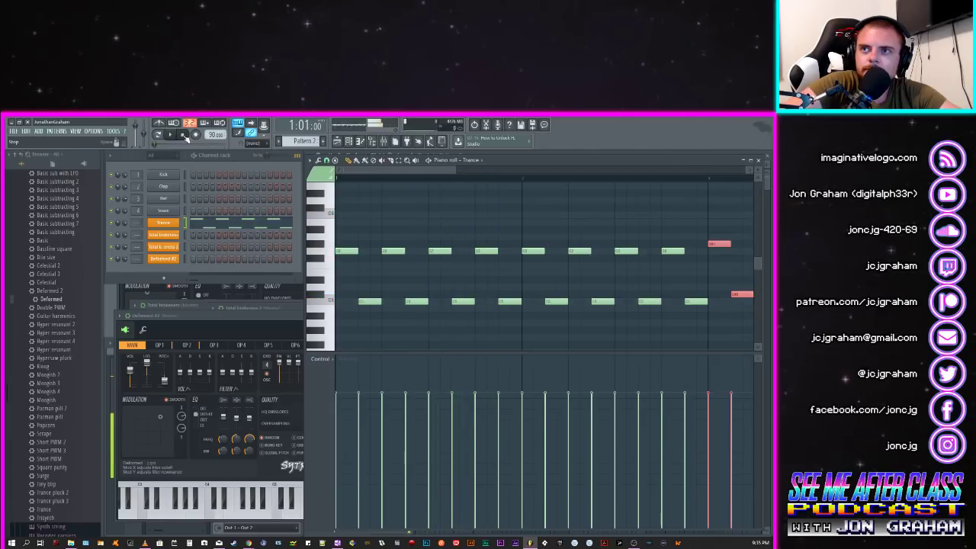
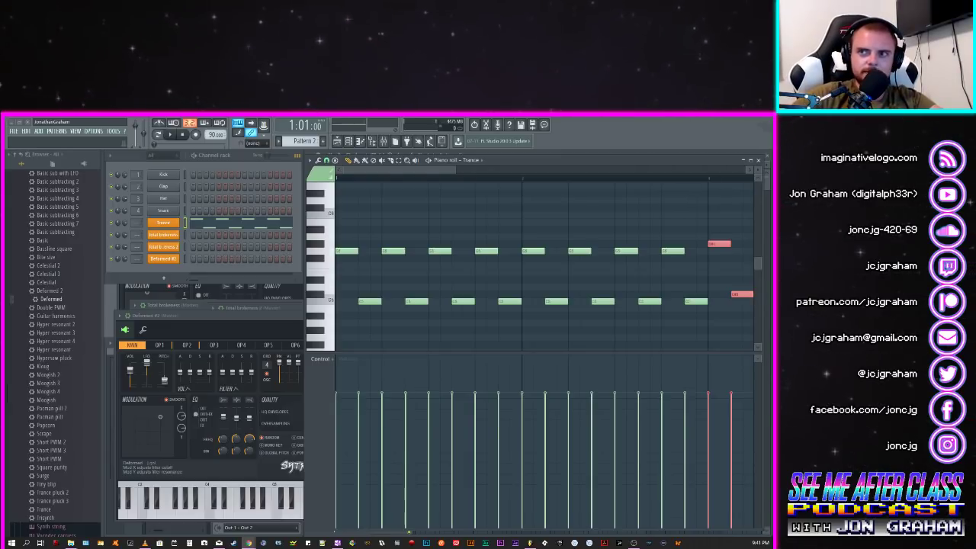
{"action": "left_click", "coordinate": [299, 179]}
{"action": "key", "text": "space"}
{"action": "key", "text": "space"}
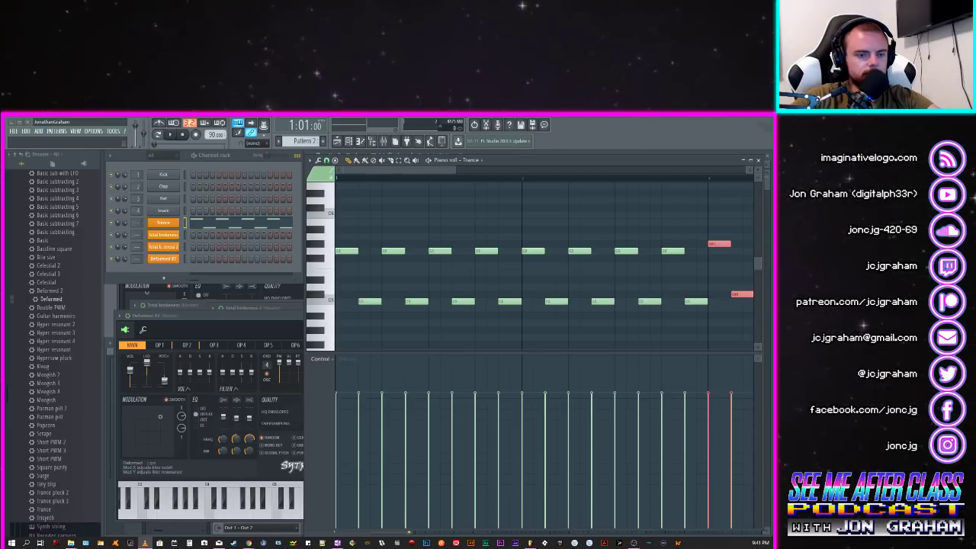
Step: Open the piano roll of the Deformed #2 channel in Pattern 2
{"action": "right_click", "coordinate": [174, 261]}
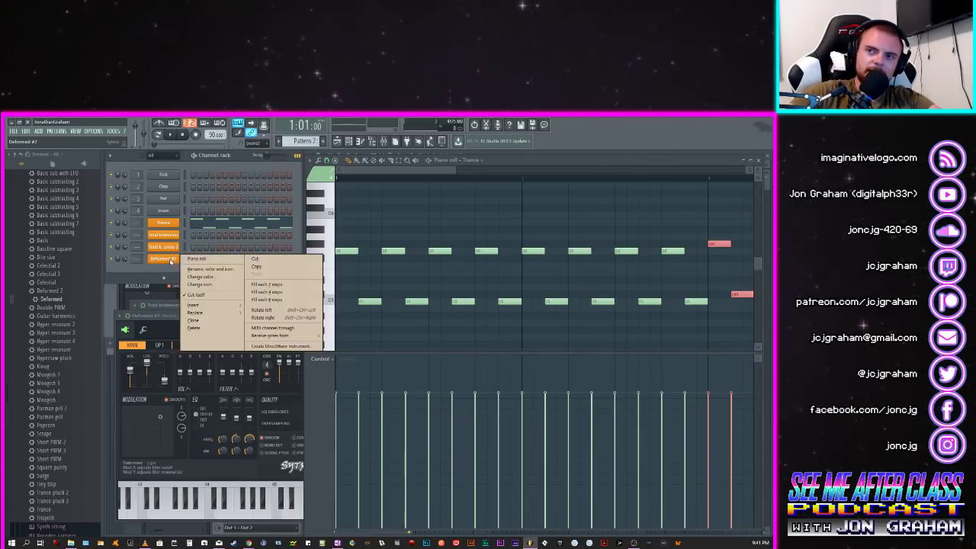
{"action": "left_click", "coordinate": [160, 274]}
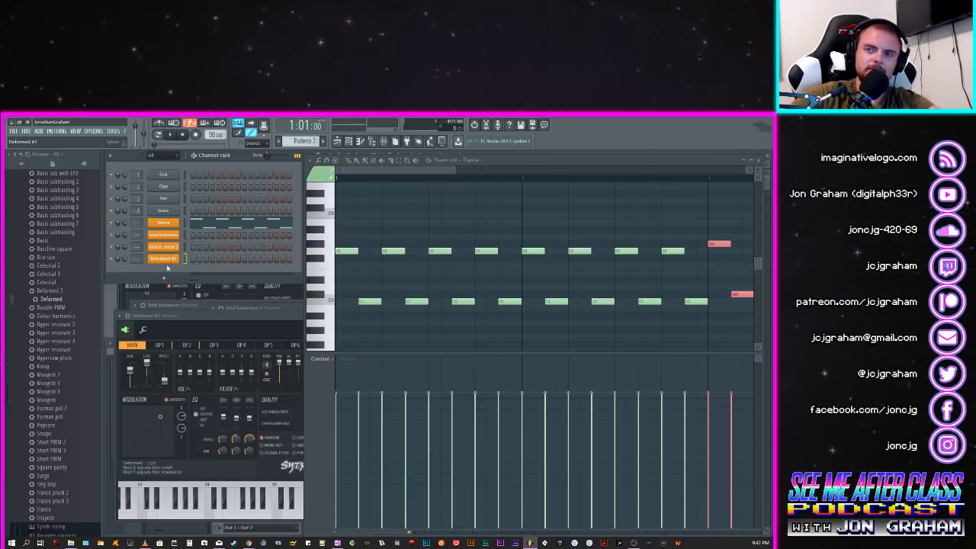
{"action": "right_click", "coordinate": [175, 260]}
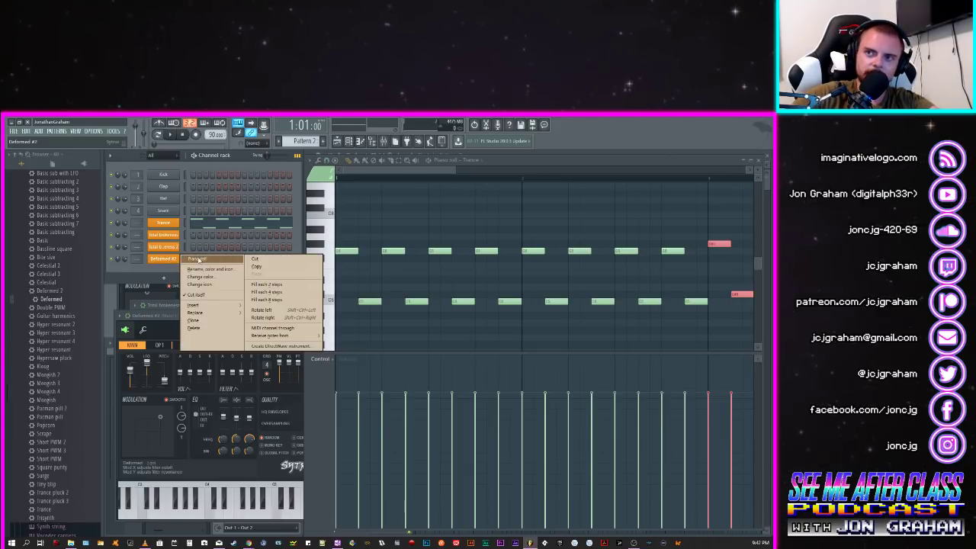
{"action": "left_click", "coordinate": [151, 269]}
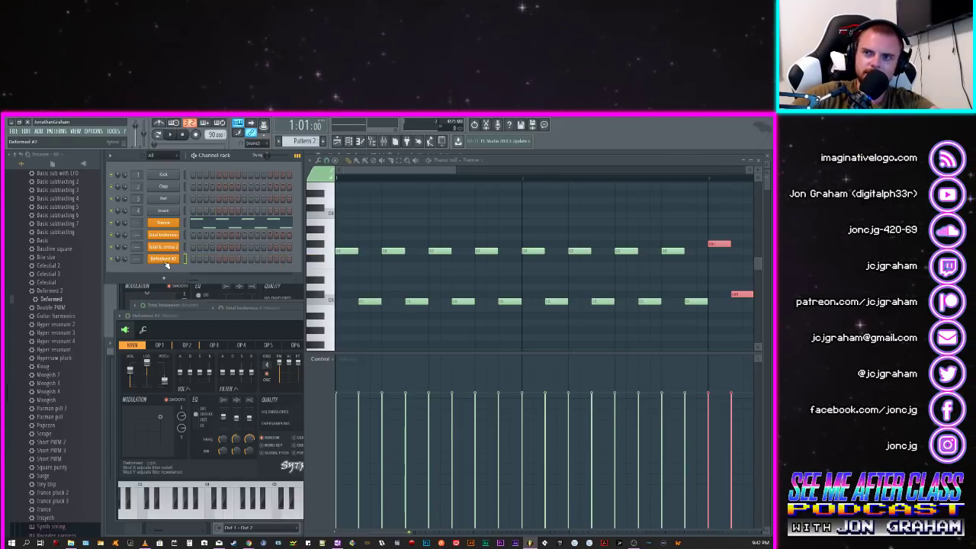
{"action": "right_click", "coordinate": [175, 260]}
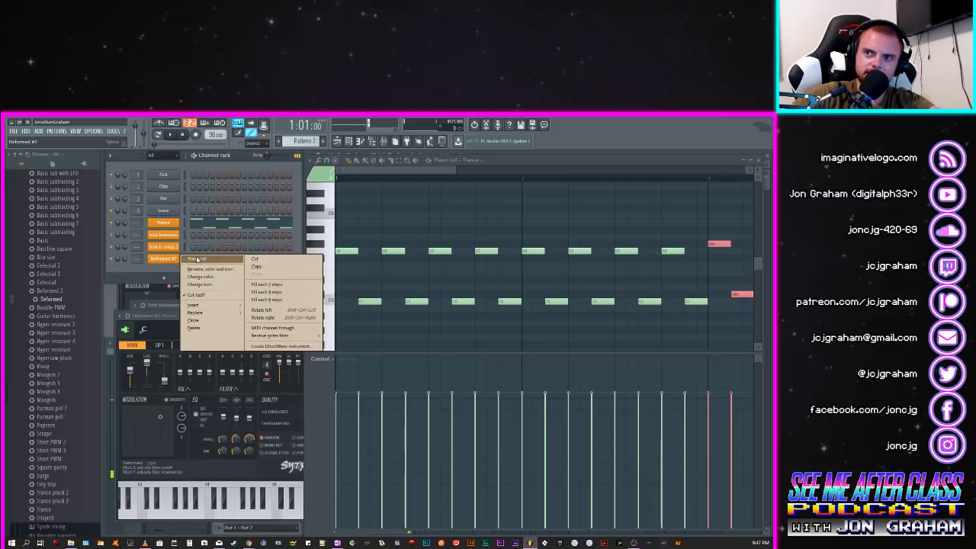
{"action": "left_click", "coordinate": [197, 260]}
Step: Audition pitches for the Deformed #2 part in its piano roll, including C5 and C4
{"action": "left_click", "coordinate": [345, 288]}
{"action": "left_click_drag", "start_coordinate": [341, 289], "coordinate": [336, 294]}
{"action": "scroll", "coordinate": [353, 244], "scroll_direction": "down", "scroll_amount": 3}
{"action": "right_click", "coordinate": [348, 187]}
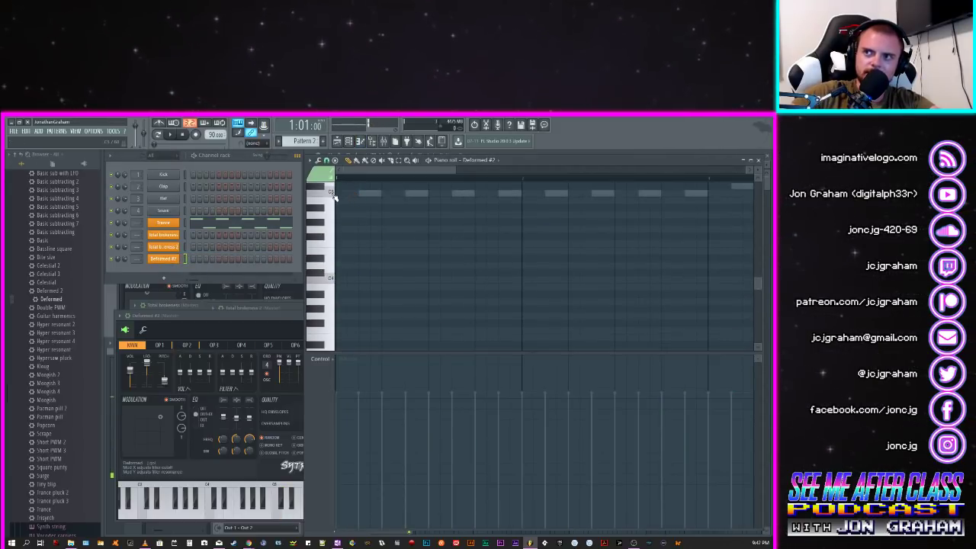
{"action": "scroll", "coordinate": [333, 196], "scroll_direction": "up", "scroll_amount": 3}
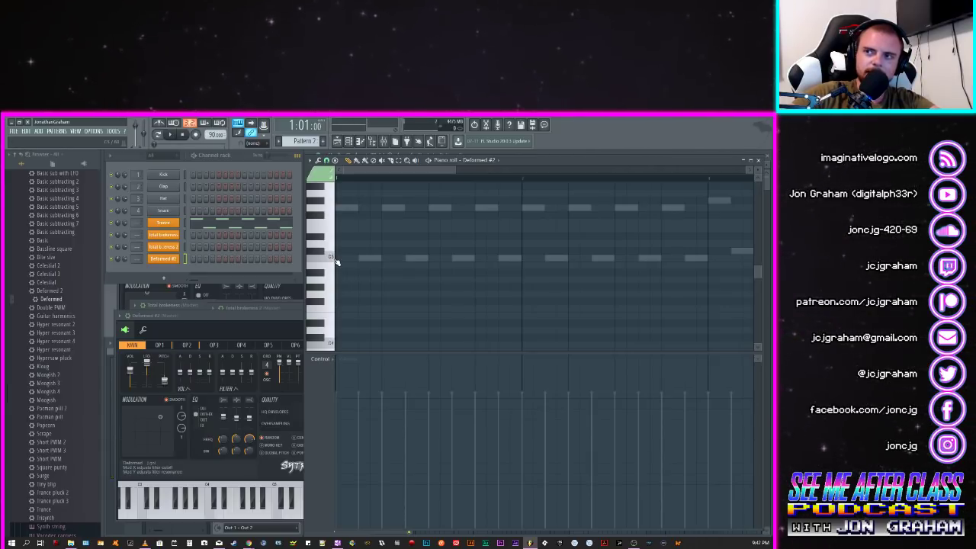
{"action": "left_click", "coordinate": [333, 259]}
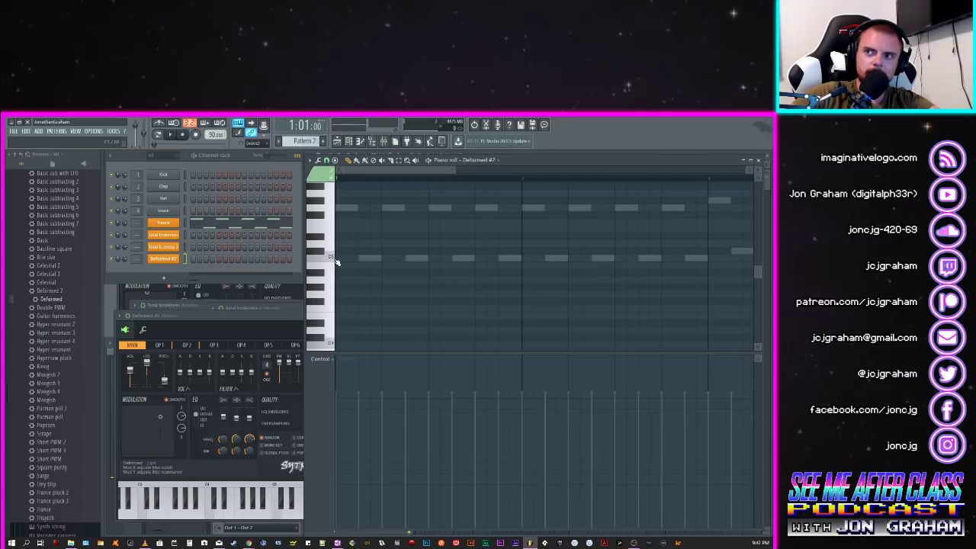
{"action": "scroll", "coordinate": [341, 279], "scroll_direction": "down", "scroll_amount": 1}
{"action": "left_click", "coordinate": [335, 325]}
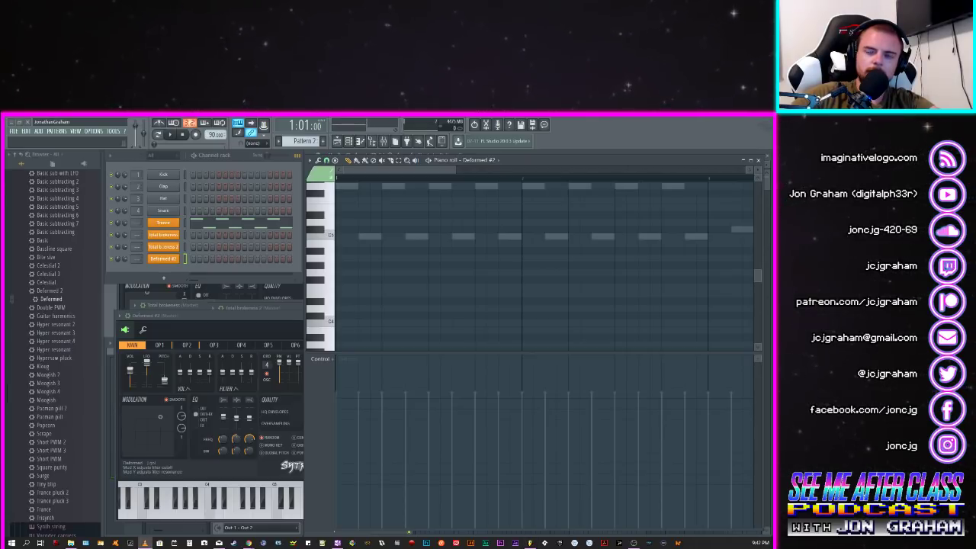
{"action": "left_click", "coordinate": [329, 321]}
Step: Place one-step C4 notes on steps 1, 2, 4, 5, 7 and 8 of bar 1 for Deformed #2
{"action": "left_click", "coordinate": [341, 322]}
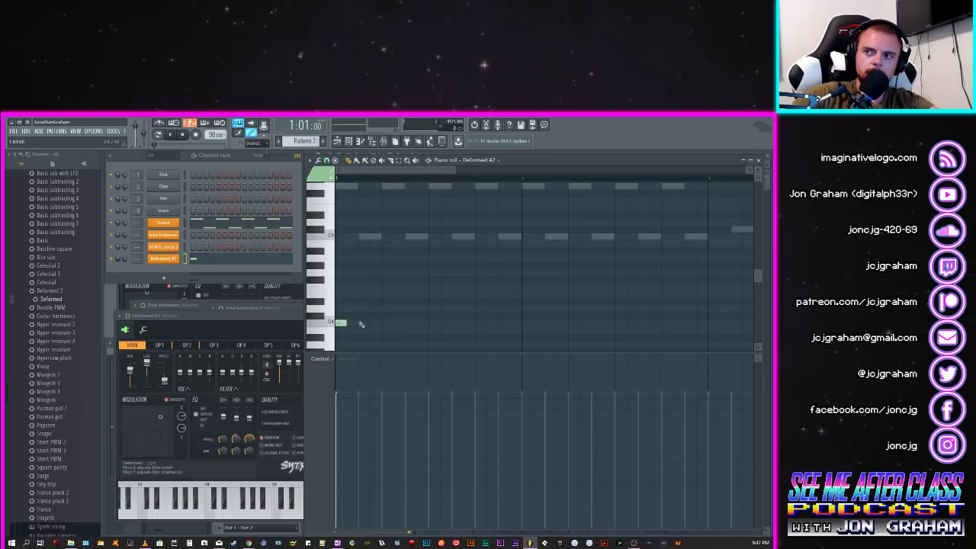
{"action": "right_click", "coordinate": [346, 326]}
{"action": "left_click", "coordinate": [341, 323]}
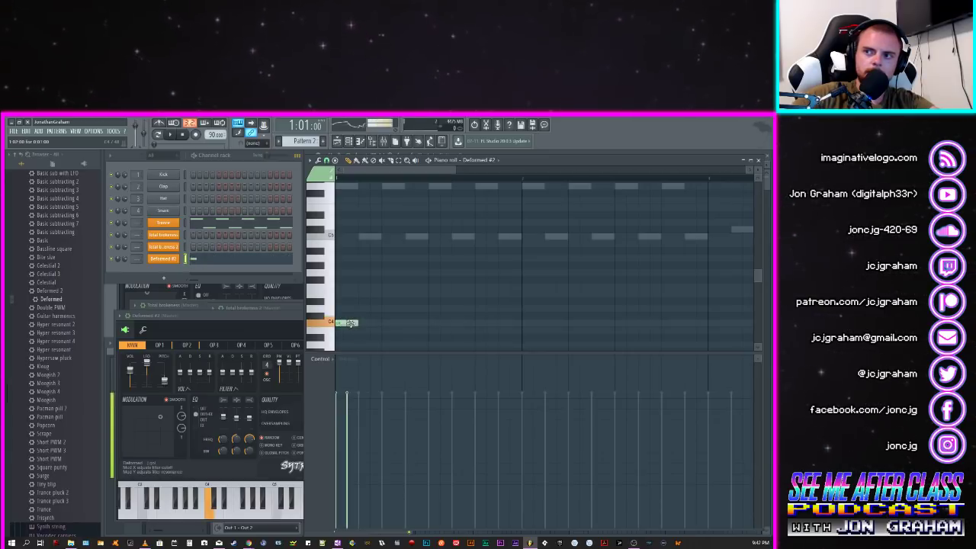
{"action": "left_click", "coordinate": [372, 322]}
{"action": "left_click", "coordinate": [384, 322]}
{"action": "left_click", "coordinate": [407, 323]}
{"action": "left_click", "coordinate": [429, 322]}
{"action": "right_click", "coordinate": [432, 323]}
{"action": "left_click", "coordinate": [417, 323]}
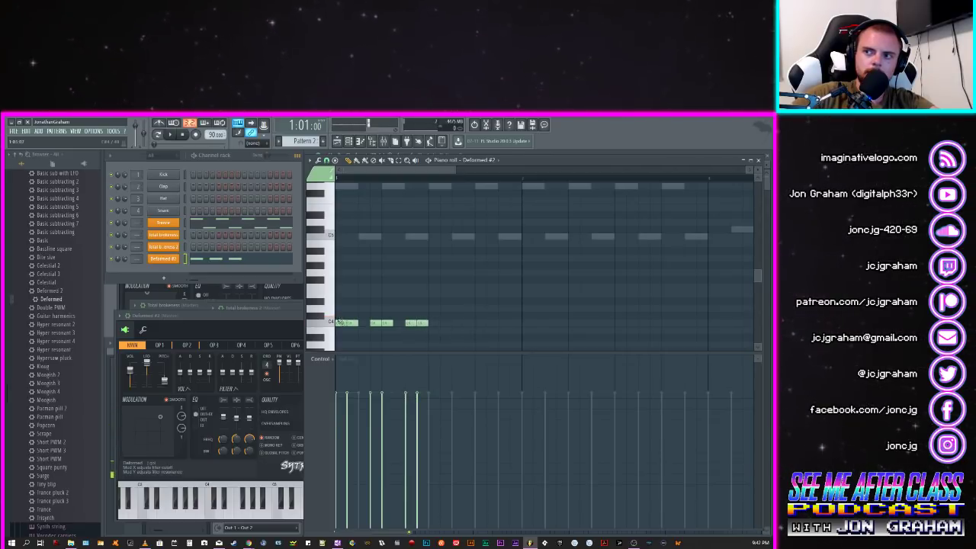
Step: Complete bar 1 of the Deformed #2 part with C4 notes on steps 10, 11, 13 and 15
{"action": "left_click", "coordinate": [441, 324]}
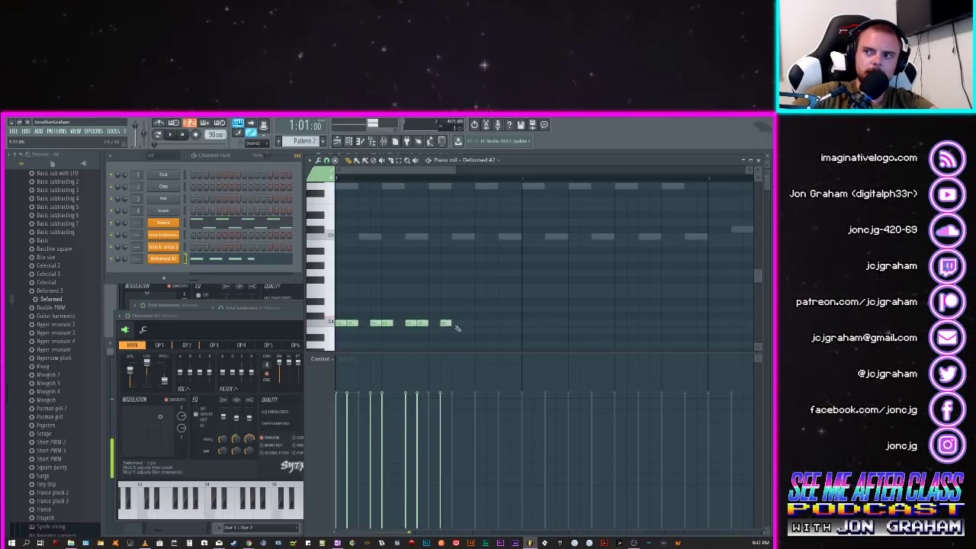
{"action": "left_click", "coordinate": [452, 324]}
{"action": "left_click", "coordinate": [476, 323]}
{"action": "left_click", "coordinate": [499, 323]}
Step: Add C4 notes on steps 1, 2, 4, 5, 7, 8, 10 and 11 of bar 2
{"action": "left_click", "coordinate": [522, 323]}
{"action": "left_click", "coordinate": [533, 323]}
{"action": "left_click", "coordinate": [557, 323]}
{"action": "left_click", "coordinate": [569, 324]}
{"action": "left_click", "coordinate": [592, 323]}
{"action": "left_click", "coordinate": [604, 323]}
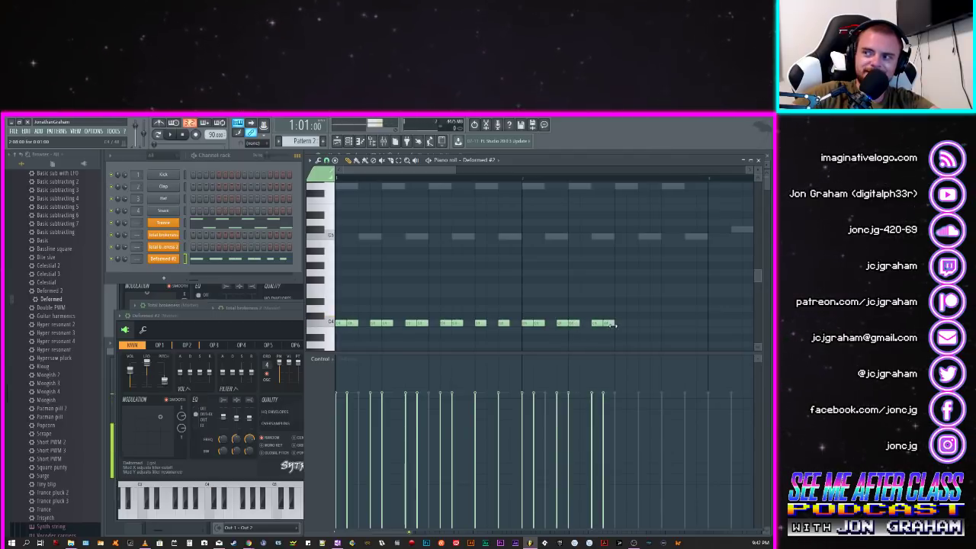
{"action": "left_click", "coordinate": [626, 323]}
{"action": "left_click", "coordinate": [638, 323]}
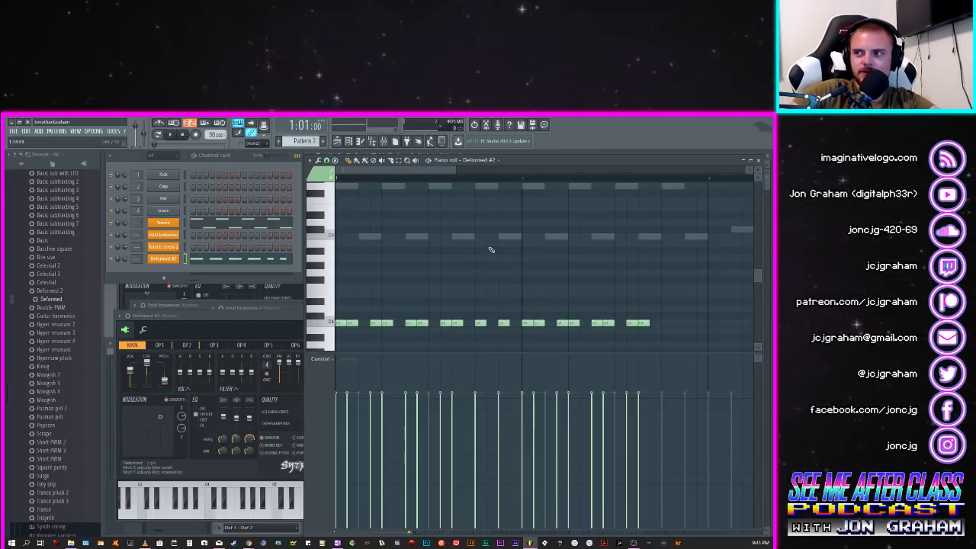
Step: Finish bar 2 with C4 notes on steps 13, 15 and 16, and set the playback position within bar 2
{"action": "left_click_drag", "start_coordinate": [420, 172], "coordinate": [455, 175]}
{"action": "left_click", "coordinate": [541, 323]}
{"action": "left_click", "coordinate": [560, 323]}
{"action": "left_click", "coordinate": [573, 323]}
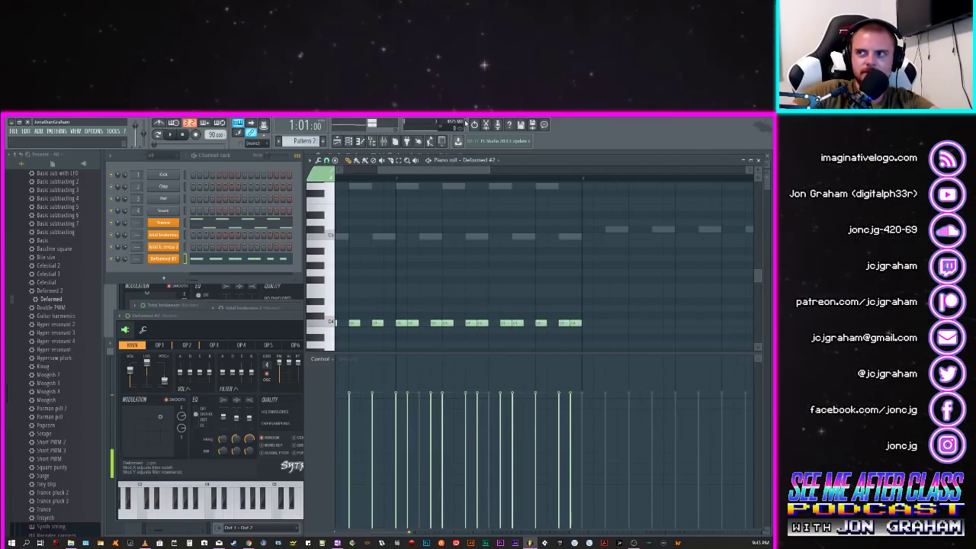
{"action": "left_click", "coordinate": [478, 177]}
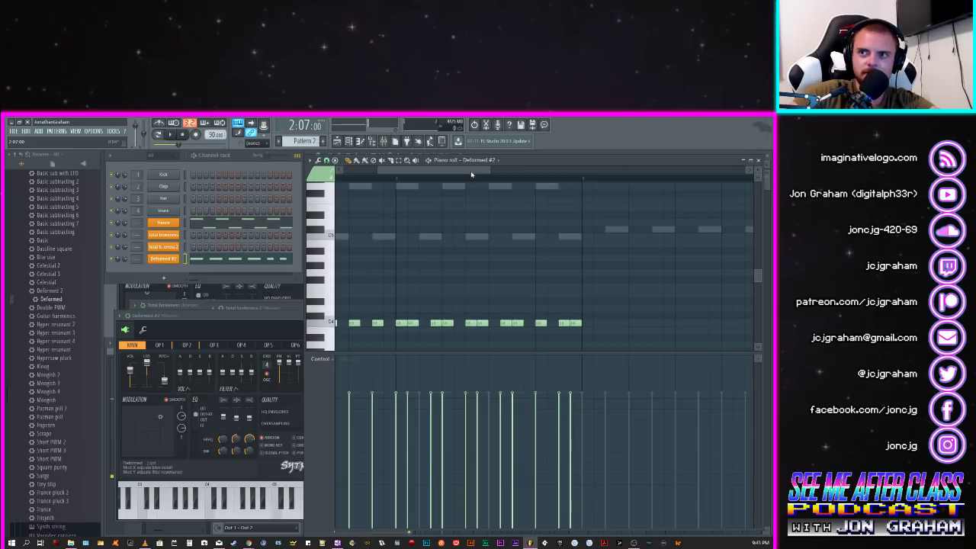
Step: Cut the Deformed #2 notes from Pattern 2, paste them into Pattern 3, and return to Pattern 2
{"action": "right_click", "coordinate": [164, 259]}
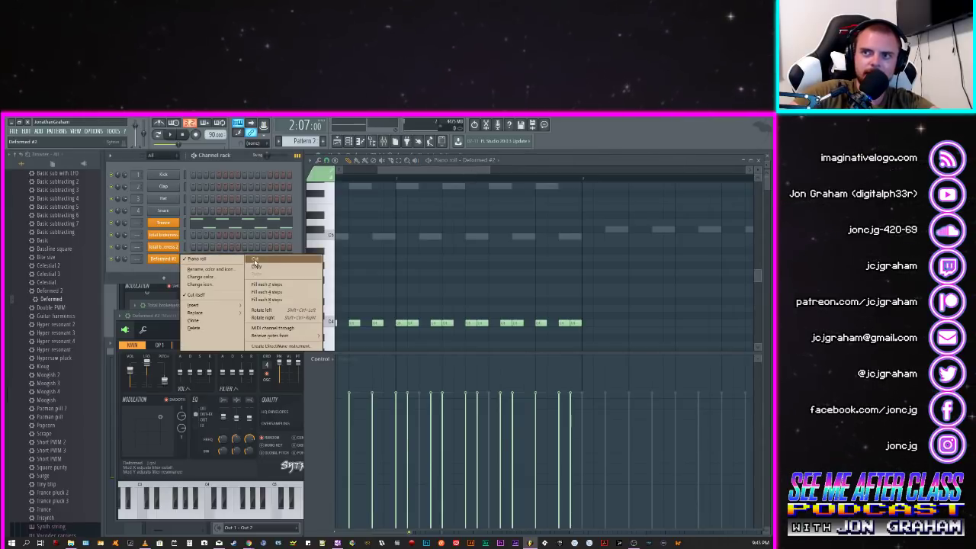
{"action": "left_click", "coordinate": [255, 259]}
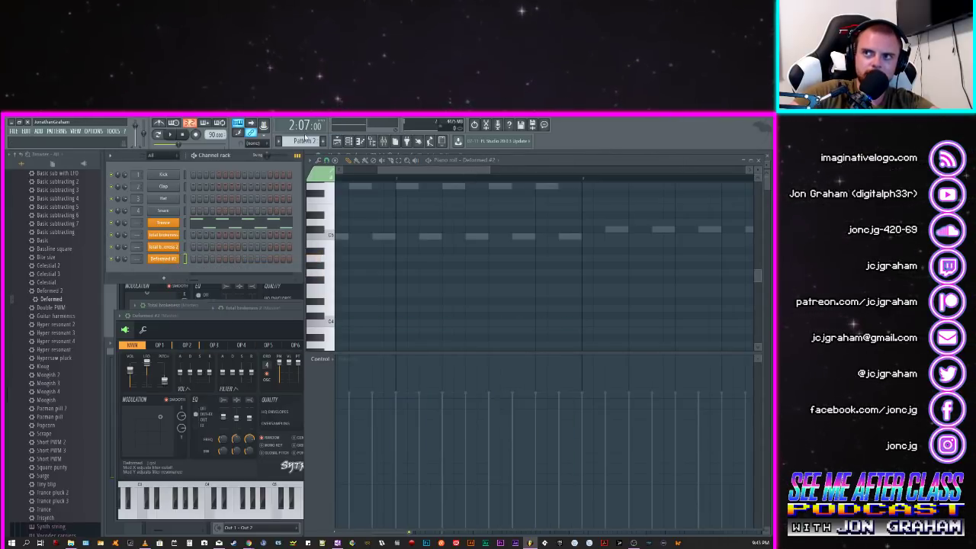
{"action": "scroll", "coordinate": [303, 141], "scroll_direction": "down", "scroll_amount": 1}
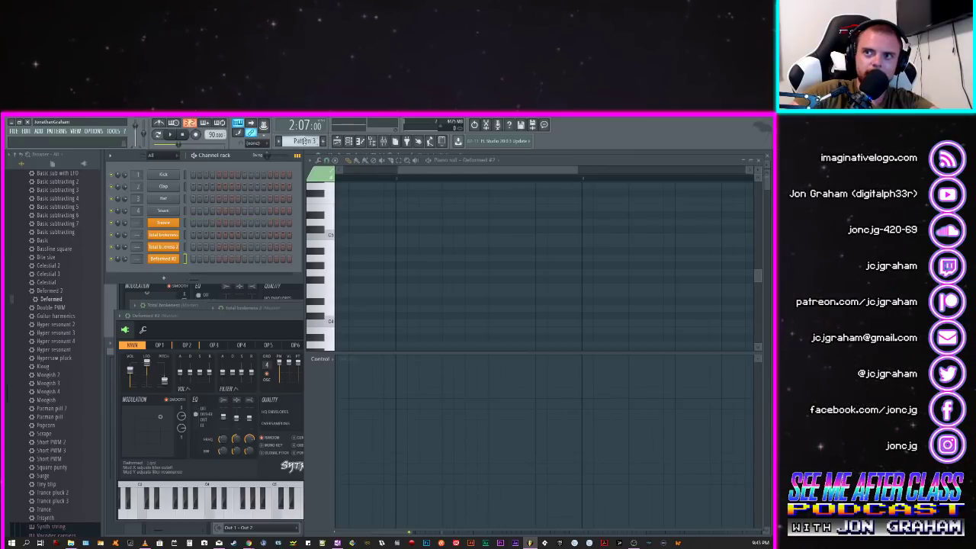
{"action": "right_click", "coordinate": [178, 260]}
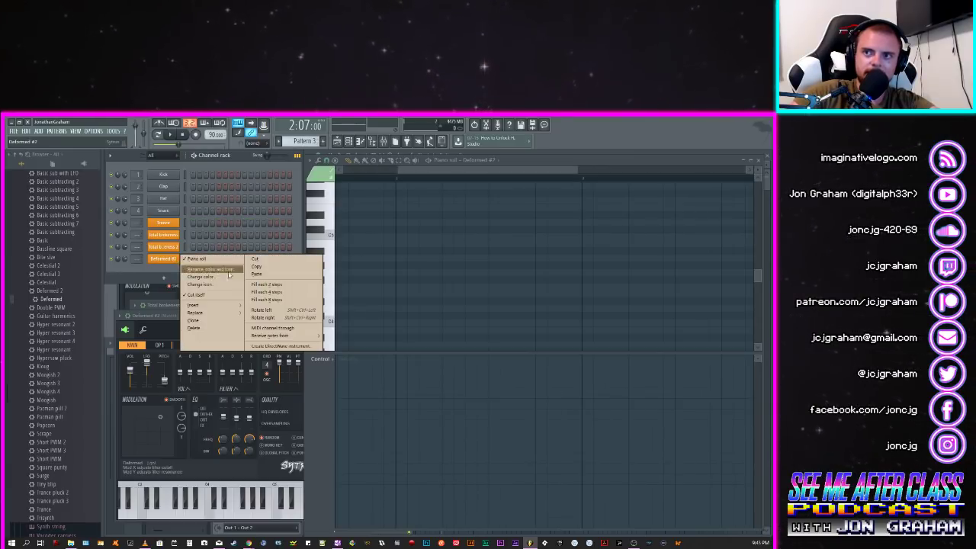
{"action": "left_click", "coordinate": [265, 276]}
{"action": "scroll", "coordinate": [302, 142], "scroll_direction": "up", "scroll_amount": 2}
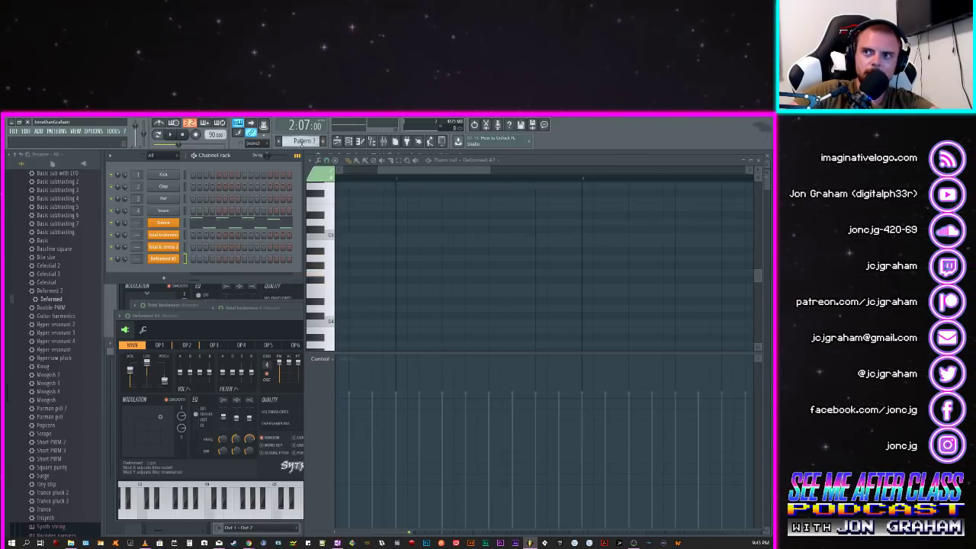
{"action": "scroll", "coordinate": [303, 142], "scroll_direction": "down", "scroll_amount": 1}
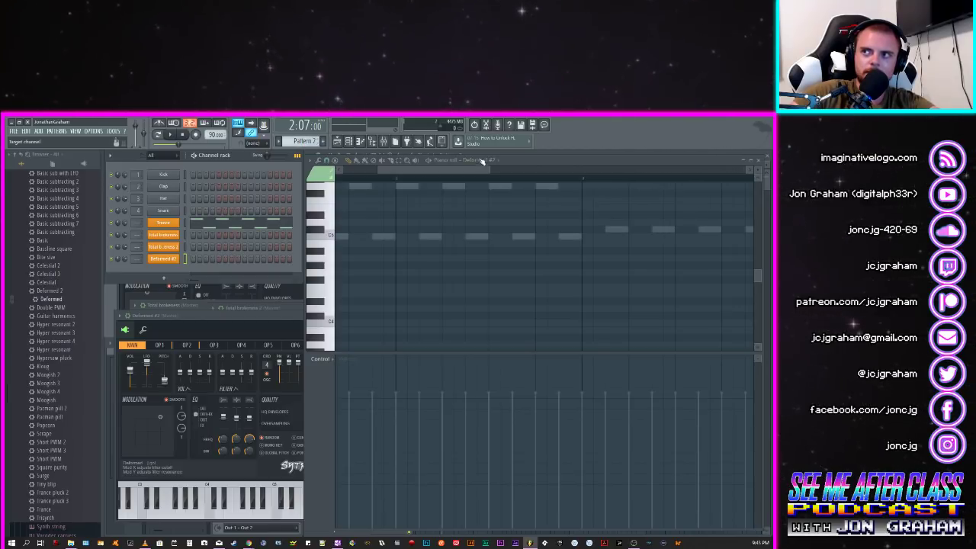
Step: Open the playlist, start and stop playback, and check the Pattern 1 and Pattern 2 clips
{"action": "key", "text": "F5"}
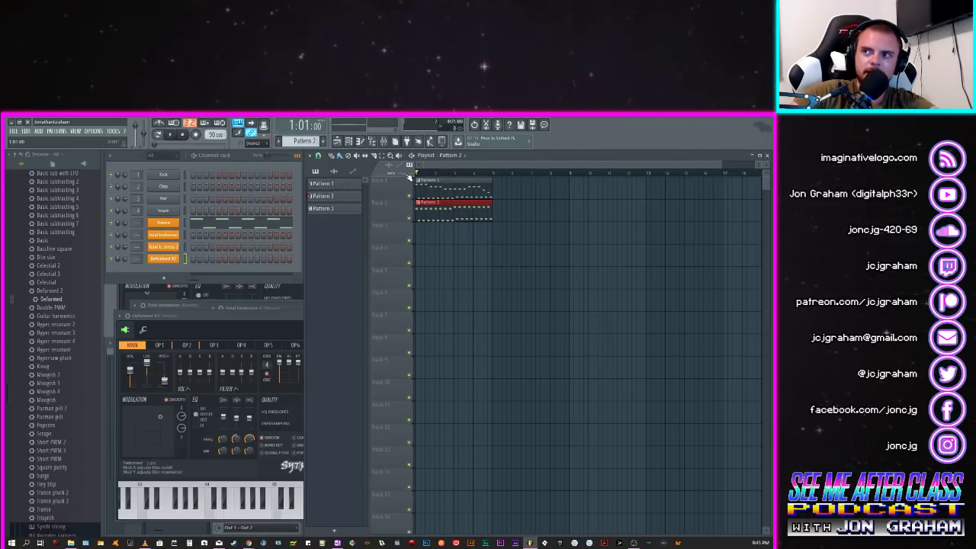
{"action": "key", "text": "space"}
{"action": "key", "text": "space"}
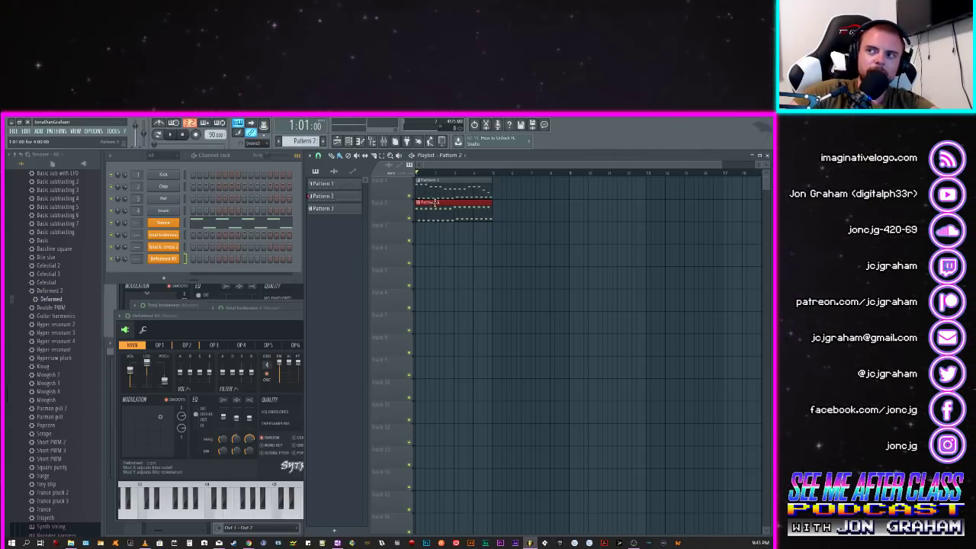
{"action": "left_click", "coordinate": [436, 195]}
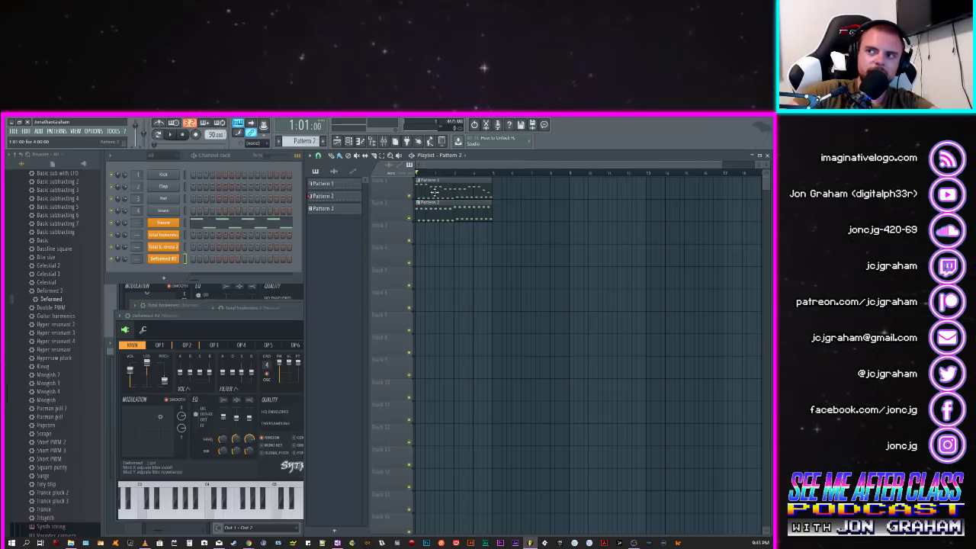
{"action": "left_click", "coordinate": [438, 206]}
{"action": "left_click", "coordinate": [436, 197]}
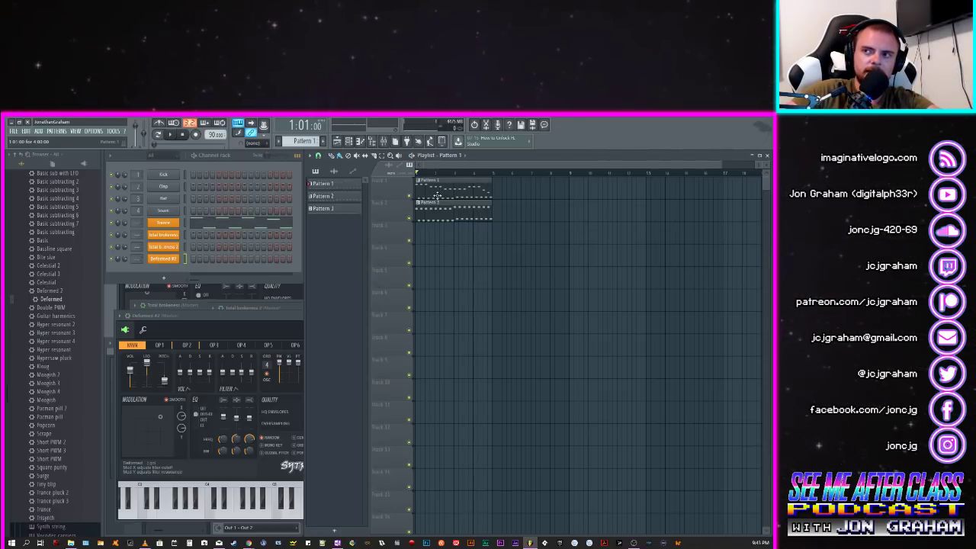
{"action": "left_click", "coordinate": [448, 204]}
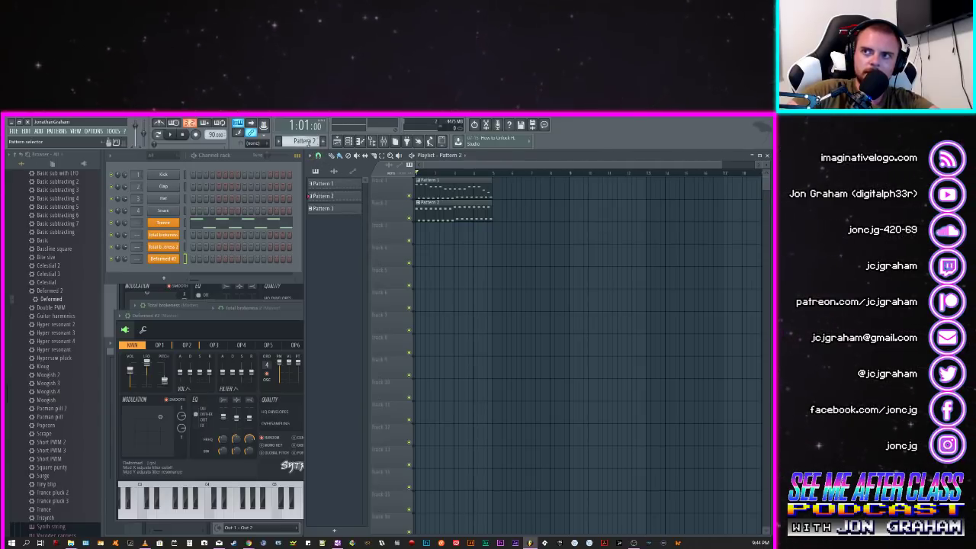
Step: Select Pattern 3 and place two clips of it back to back on the third playlist track, from bar 1 through bar 4
{"action": "scroll", "coordinate": [308, 142], "scroll_direction": "down", "scroll_amount": 1}
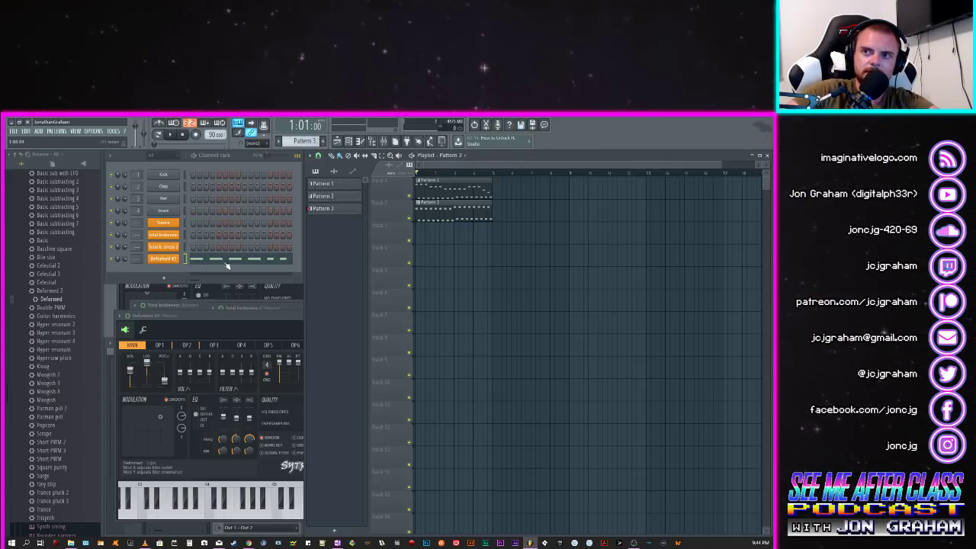
{"action": "left_click", "coordinate": [417, 233]}
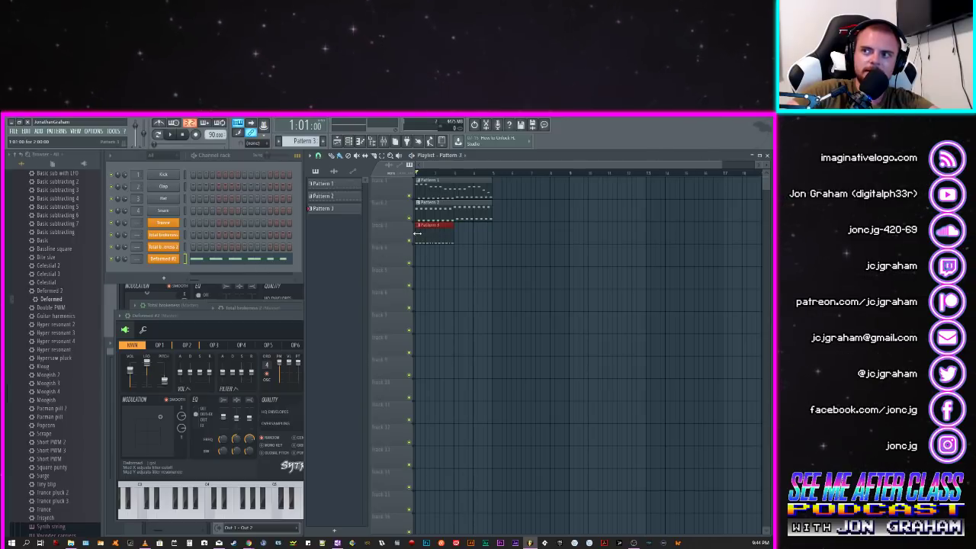
{"action": "left_click", "coordinate": [457, 232]}
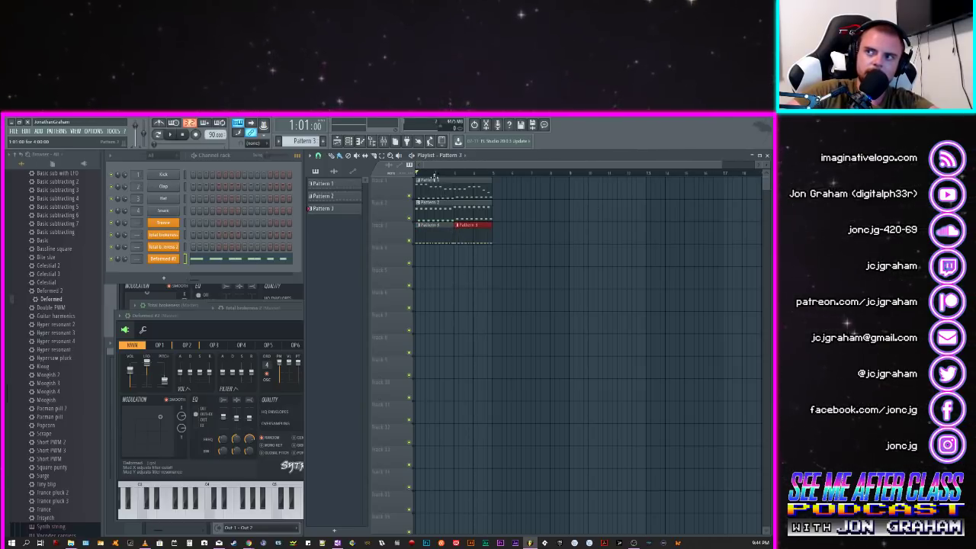
Step: Play the arrangement to listen to the Pattern 3 clips together with the other patterns, and stop playback
{"action": "key", "text": "space"}
{"action": "key", "text": "space"}
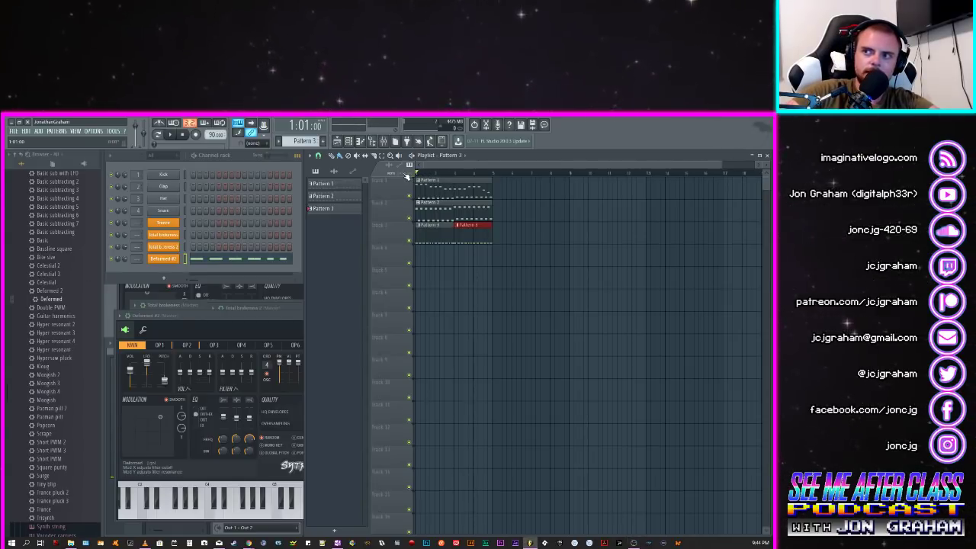
{"action": "key", "text": "space"}
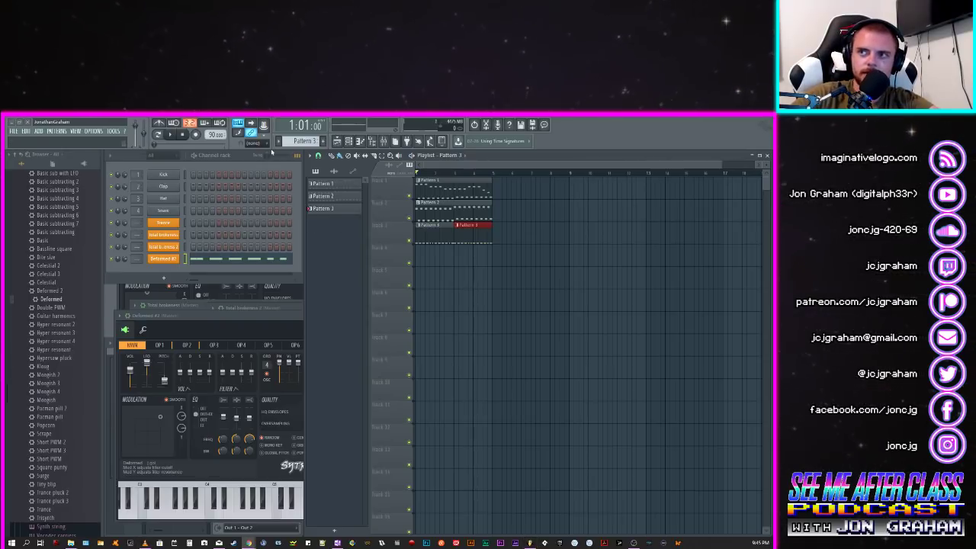
Step: Place a Pattern 4 clip at bar 1 of the fourth playlist track and open the Kick channel's piano roll
{"action": "scroll", "coordinate": [314, 141], "scroll_direction": "up", "scroll_amount": 1}
{"action": "left_click_drag", "start_coordinate": [439, 260], "coordinate": [418, 255]}
{"action": "right_click", "coordinate": [175, 174]}
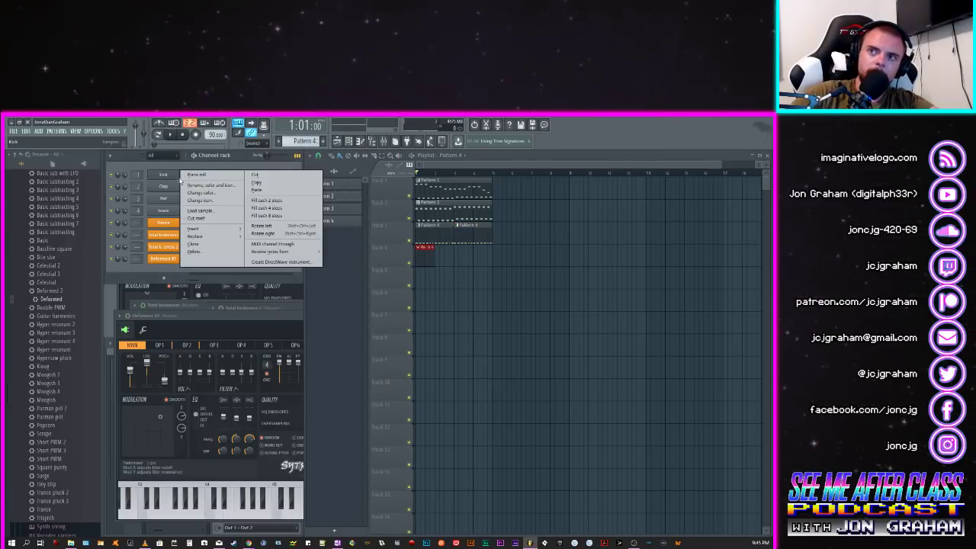
{"action": "left_click", "coordinate": [199, 175]}
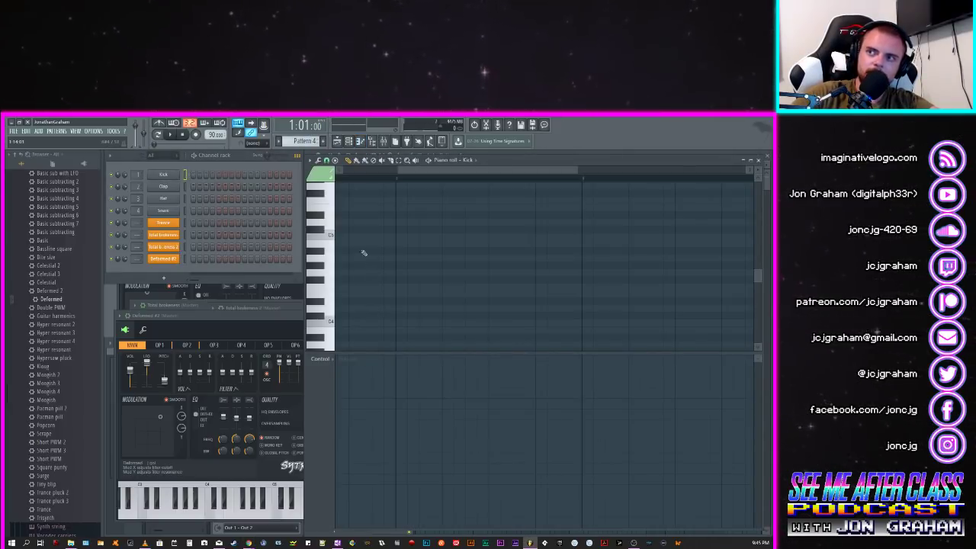
Step: Place four C5 Kick notes in bar 1, one on each beat at steps 1, 5, 9 and 13
{"action": "scroll", "coordinate": [358, 248], "scroll_direction": "up", "scroll_amount": 2}
{"action": "left_click_drag", "start_coordinate": [414, 176], "coordinate": [347, 170]}
{"action": "left_click", "coordinate": [338, 280]}
{"action": "left_click", "coordinate": [387, 280]}
{"action": "left_click", "coordinate": [432, 279]}
{"action": "left_click", "coordinate": [479, 280]}
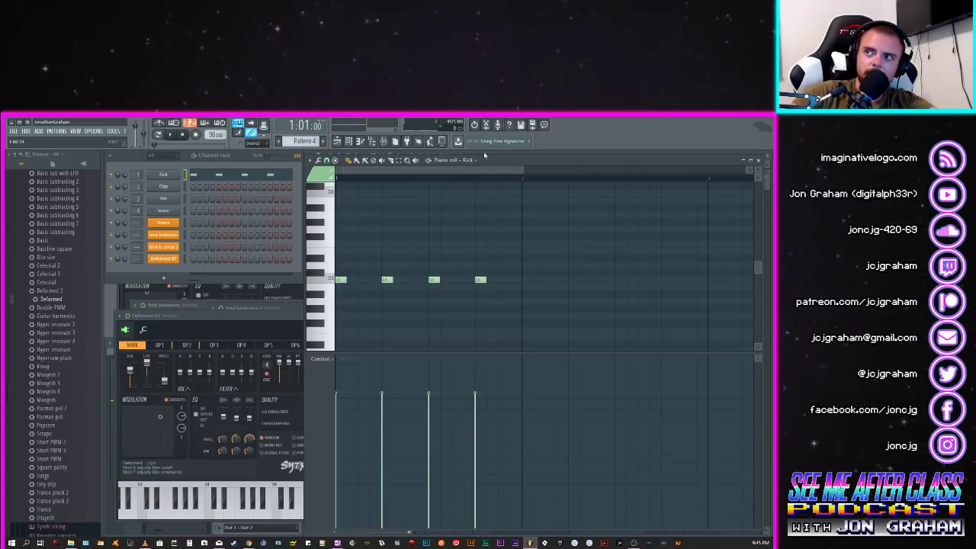
Step: Repeat the Pattern 4 clip across bars 2 to 4 of the fourth playlist track and play the arrangement briefly
{"action": "key", "text": "F5"}
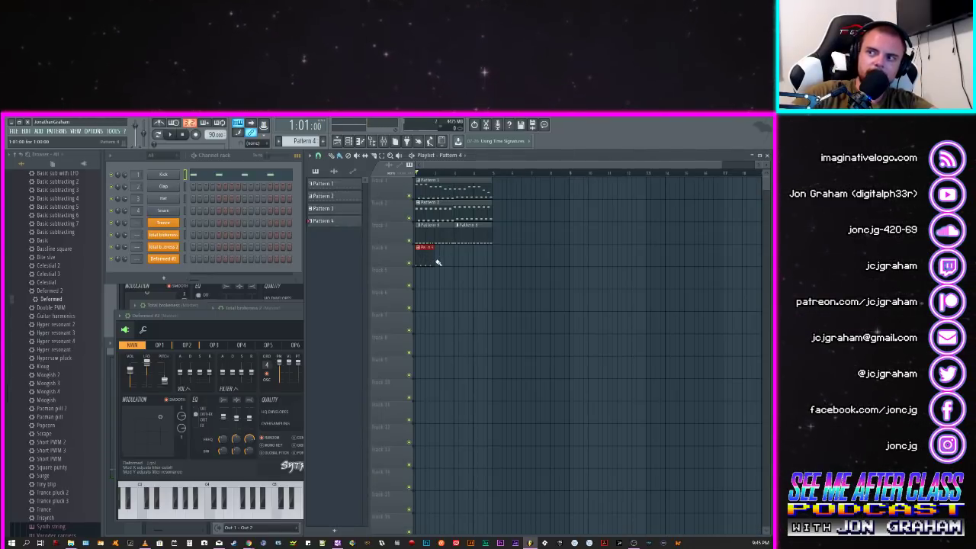
{"action": "left_click_drag", "start_coordinate": [438, 263], "coordinate": [484, 266]}
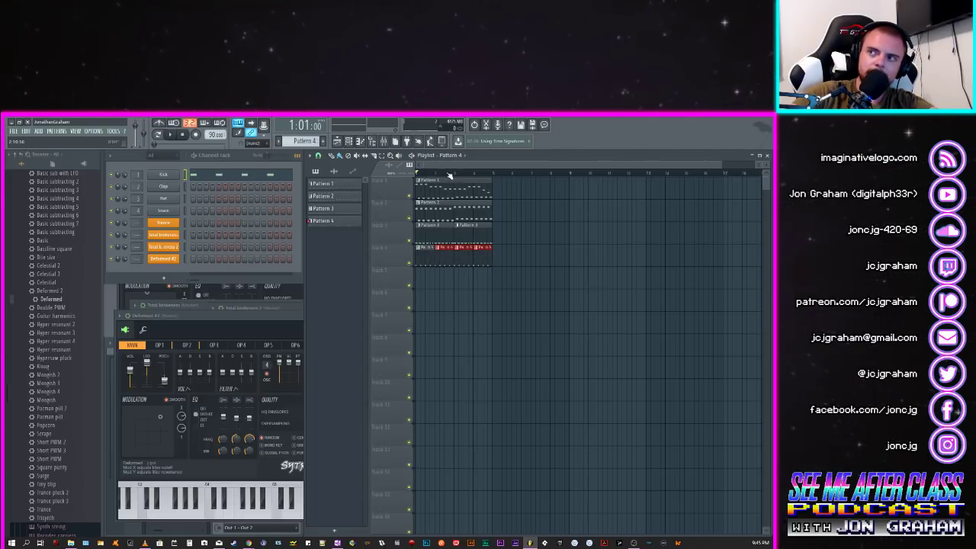
{"action": "key", "text": "space"}
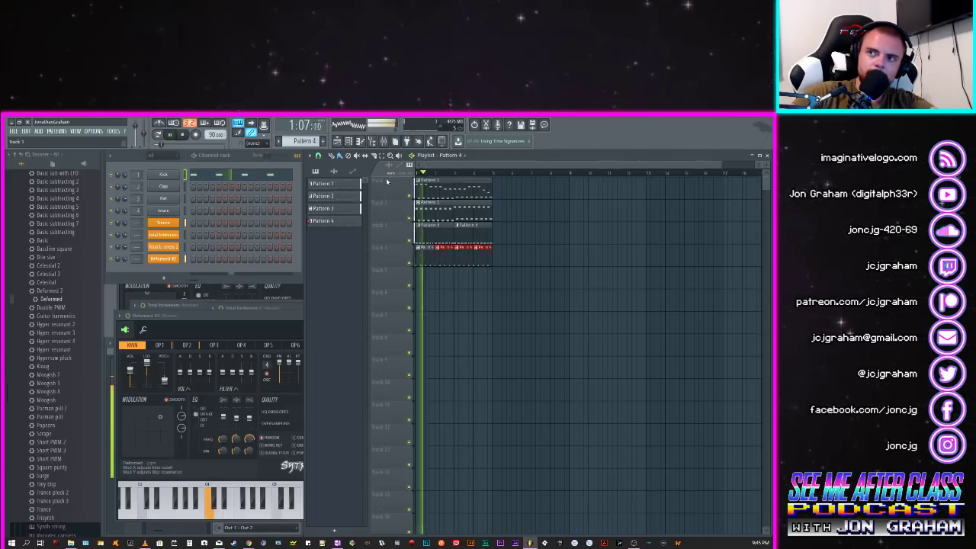
{"action": "key", "text": "space"}
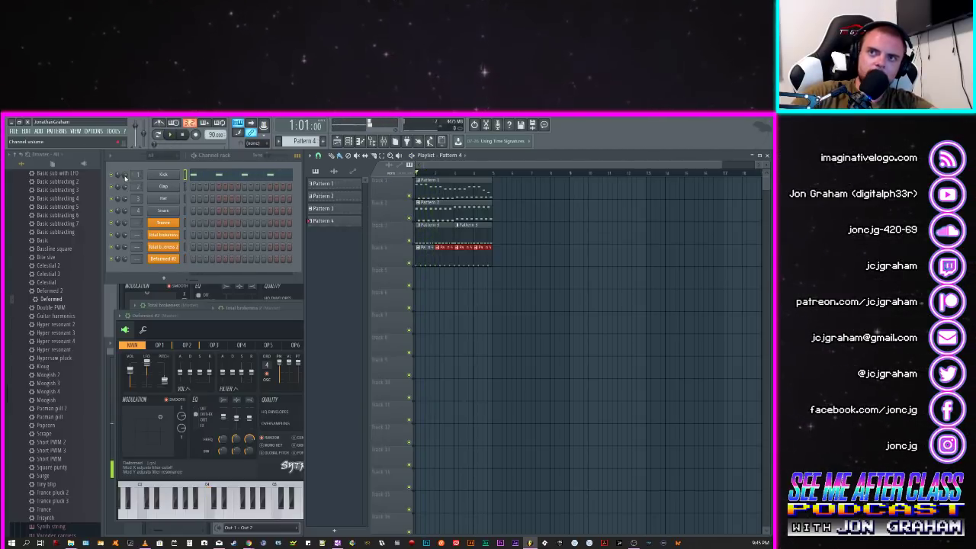
Step: Adjust the Kick channel's volume and panning, and play the arrangement from the start
{"action": "left_click", "coordinate": [125, 174]}
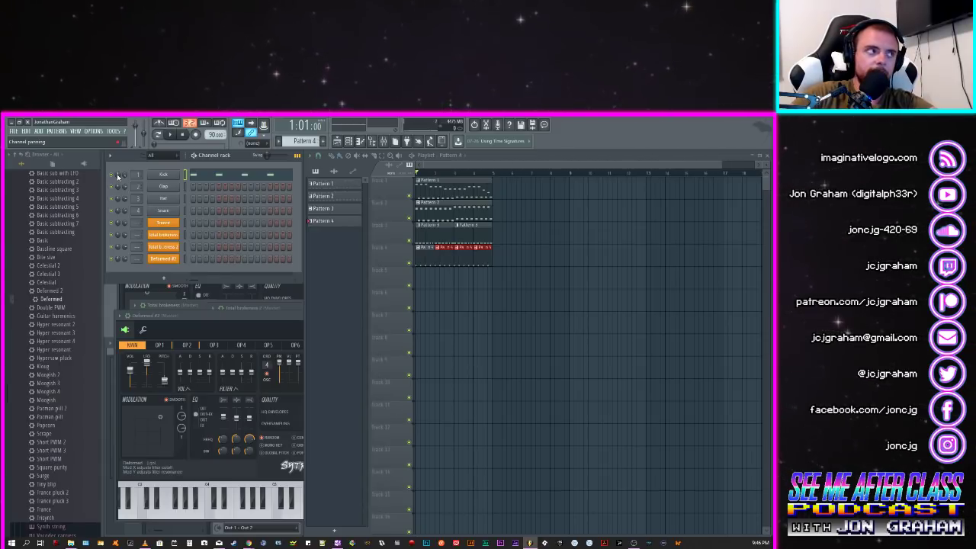
{"action": "left_click_drag", "start_coordinate": [116, 174], "coordinate": [117, 163]}
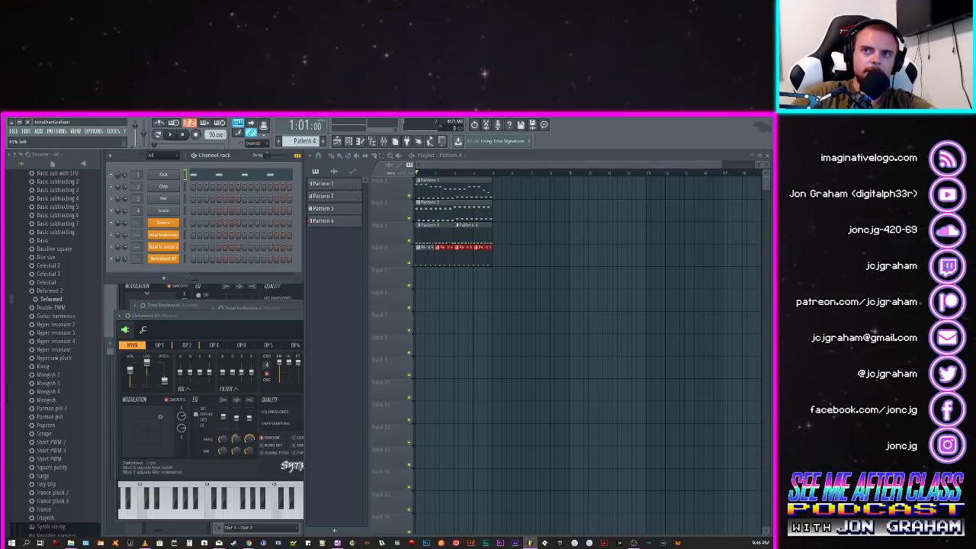
{"action": "left_click", "coordinate": [432, 173]}
{"action": "left_click_drag", "start_coordinate": [433, 174], "coordinate": [393, 179]}
{"action": "key", "text": "space"}
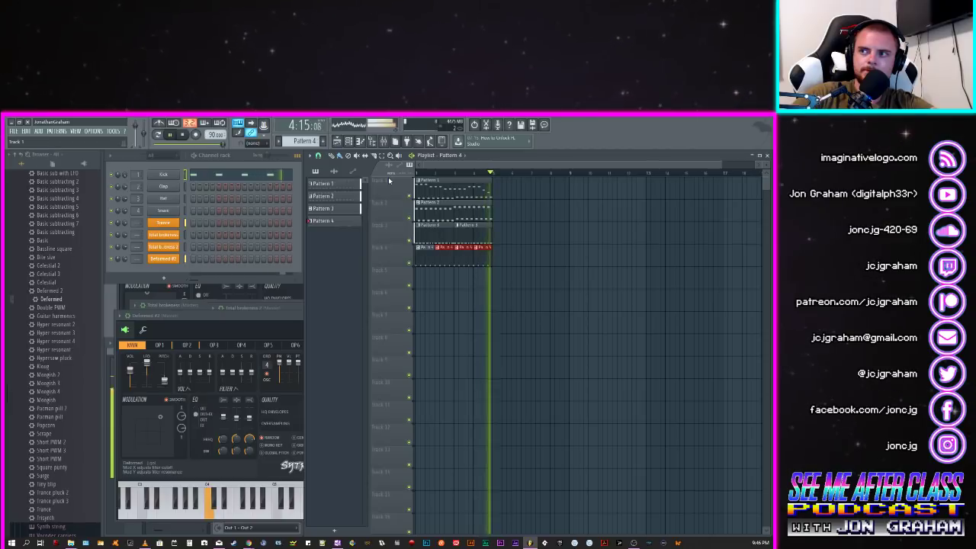
Step: Select Pattern 5 and place a clip of it at bar 1 of the fifth playlist track
{"action": "right_click", "coordinate": [172, 213]}
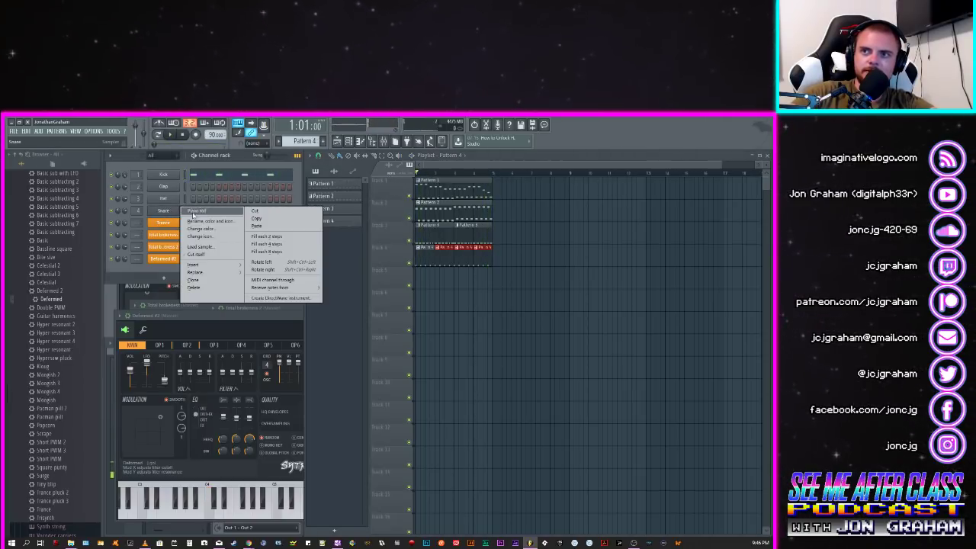
{"action": "left_click", "coordinate": [442, 284]}
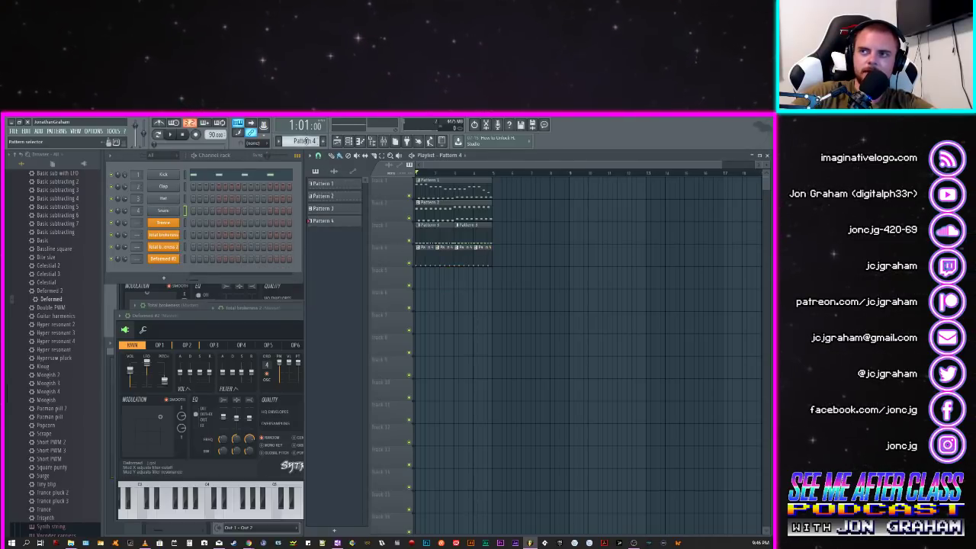
{"action": "scroll", "coordinate": [303, 141], "scroll_direction": "down", "scroll_amount": 1}
{"action": "left_click", "coordinate": [436, 275]}
{"action": "left_click_drag", "start_coordinate": [438, 274], "coordinate": [272, 280]}
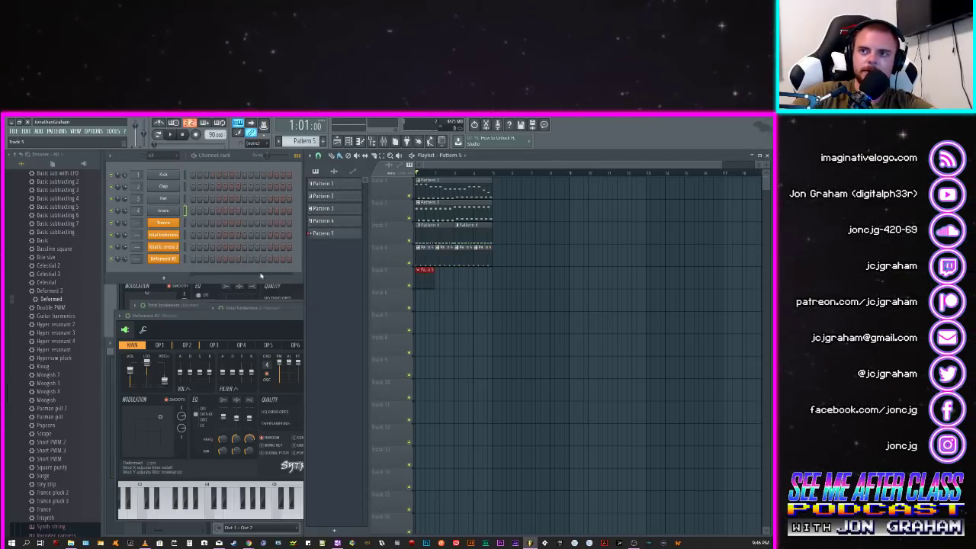
Step: Open the Snare piano roll and place C5 notes on beats 2 and 4 of bar 1
{"action": "right_click", "coordinate": [175, 215]}
{"action": "left_click", "coordinate": [180, 213]}
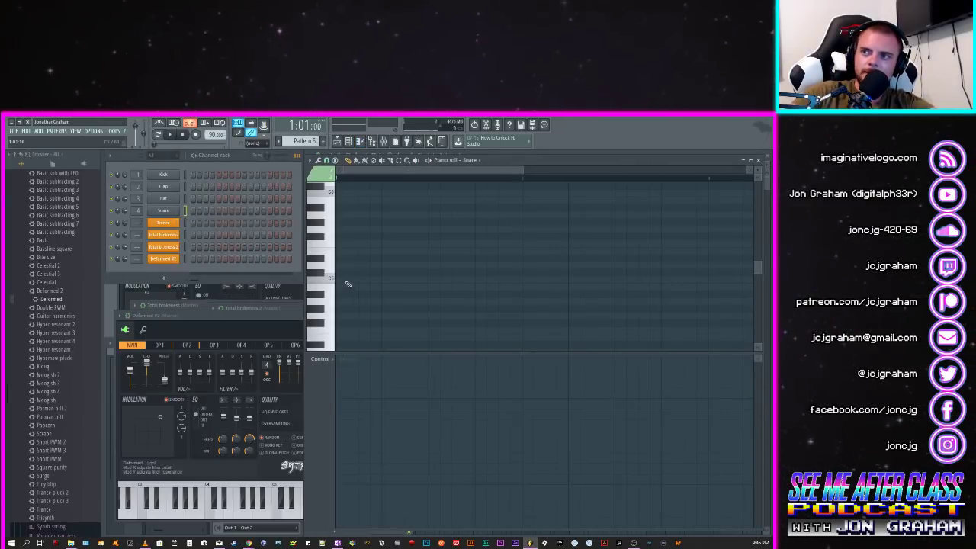
{"action": "left_click", "coordinate": [385, 280]}
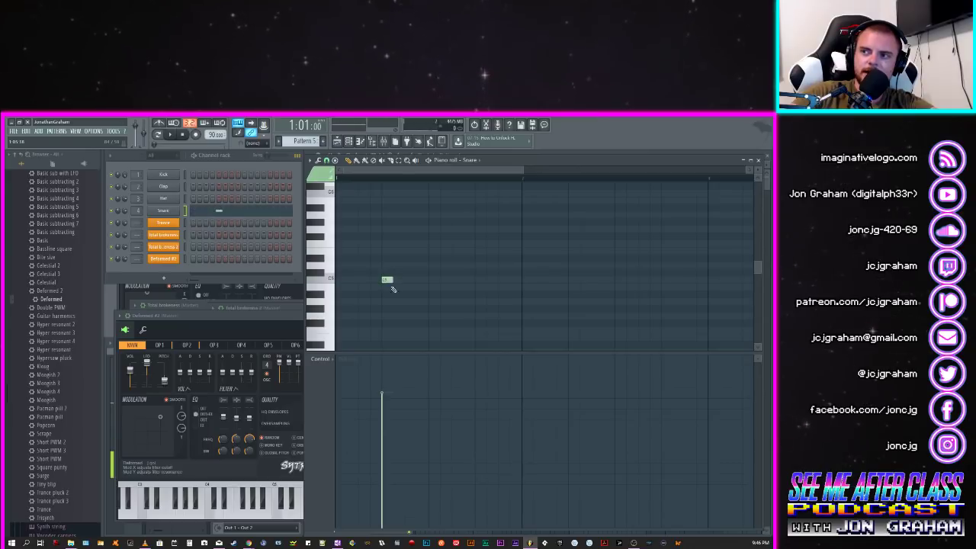
{"action": "left_click", "coordinate": [478, 282]}
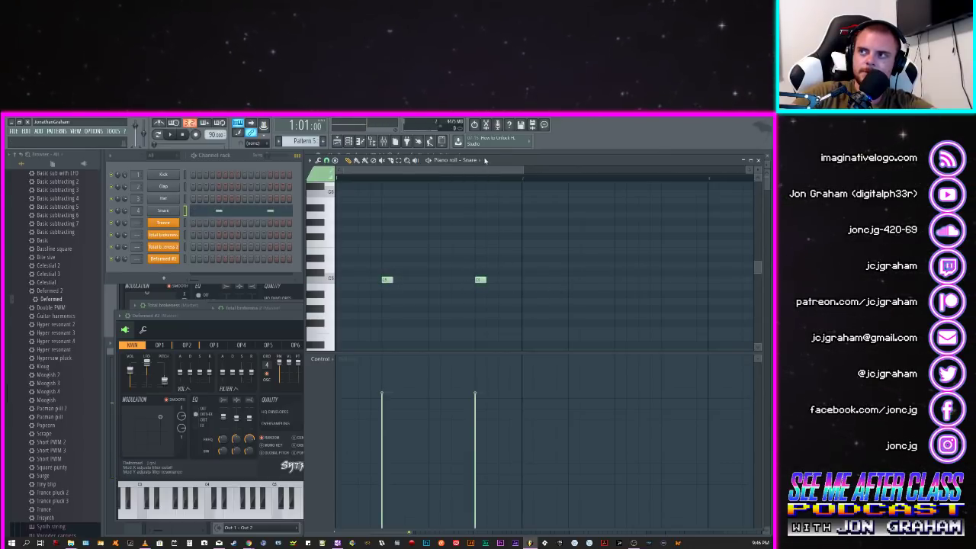
Step: Repeat the Pattern 5 clip across bars 2 to 4 of the fifth playlist track and listen to the arrangement
{"action": "key", "text": "F5"}
{"action": "left_click_drag", "start_coordinate": [438, 279], "coordinate": [486, 282]}
{"action": "key", "text": "space"}
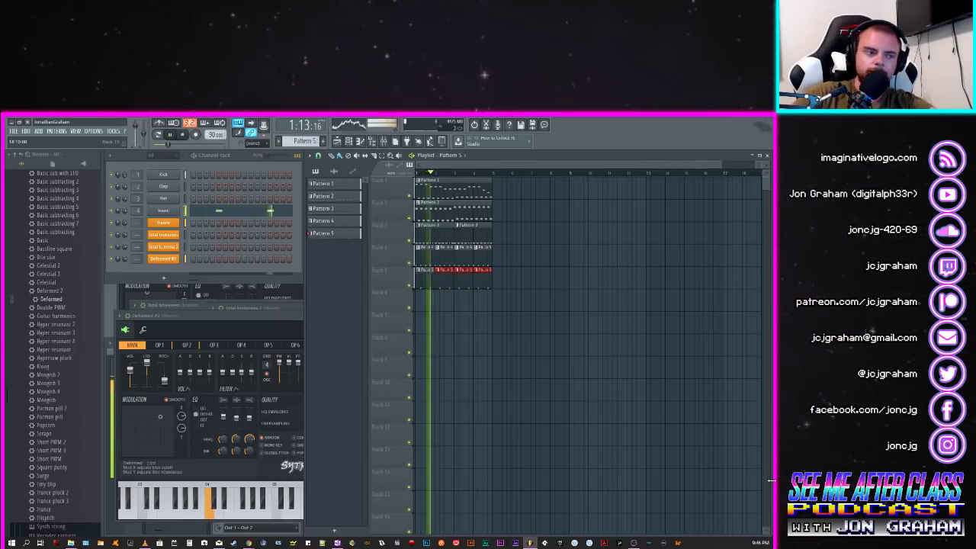
{"action": "key", "text": "space"}
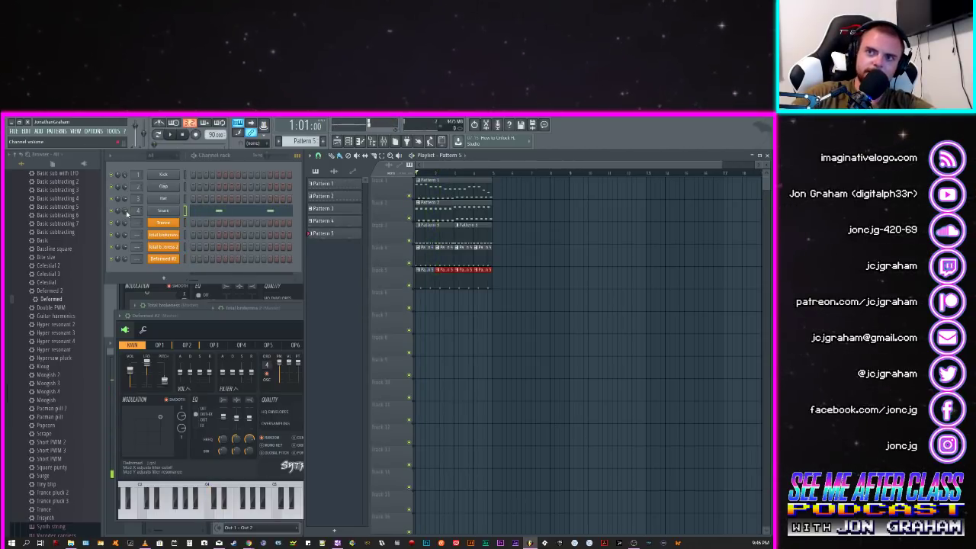
{"action": "key", "text": "space"}
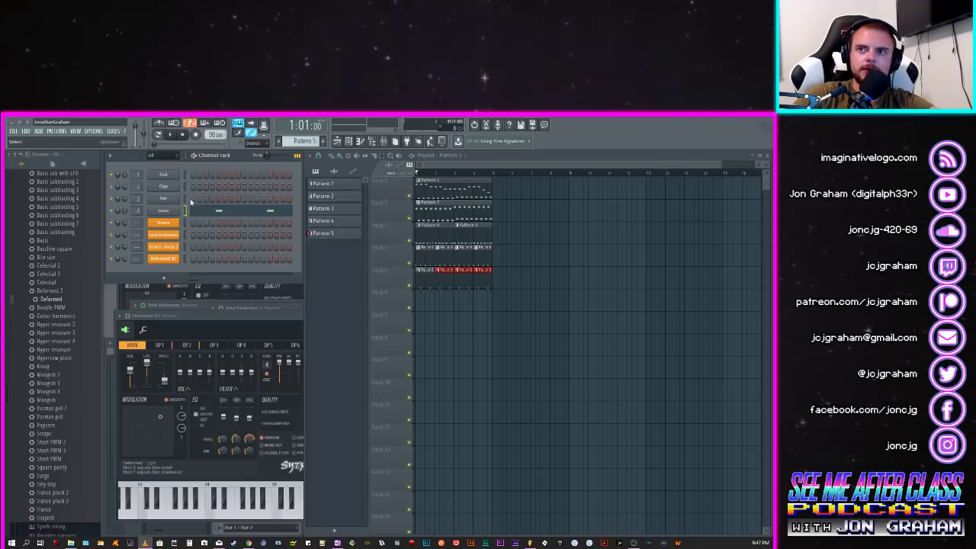
Step: Open the Hat piano roll in Pattern 5 and place C5 notes on steps 1, 3, 4 and 5 of bar 1
{"action": "right_click", "coordinate": [189, 200]}
{"action": "left_click", "coordinate": [196, 200]}
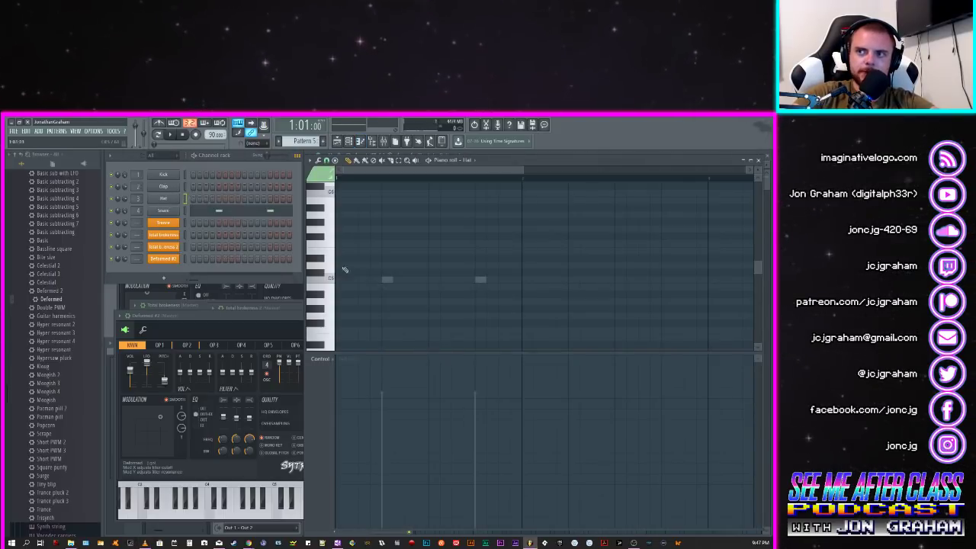
{"action": "right_click", "coordinate": [169, 202]}
{"action": "left_click_drag", "start_coordinate": [349, 279], "coordinate": [340, 279]}
{"action": "left_click", "coordinate": [365, 281]}
{"action": "left_click", "coordinate": [374, 279]}
{"action": "left_click", "coordinate": [386, 280]}
Step: Continue the Hat part in bar 1 with C5 notes on steps 7, 8, 10, 11, 13 and 15
{"action": "left_click", "coordinate": [343, 280]}
{"action": "left_click", "coordinate": [374, 280]}
{"action": "left_click", "coordinate": [409, 280]}
{"action": "left_click", "coordinate": [419, 279]}
{"action": "left_click", "coordinate": [445, 280]}
{"action": "left_click", "coordinate": [455, 279]}
{"action": "left_click", "coordinate": [479, 280]}
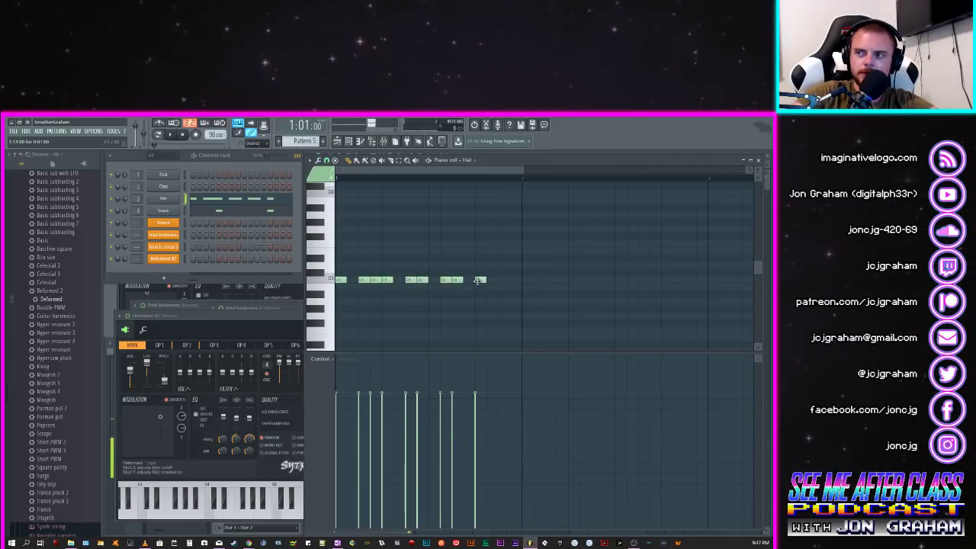
{"action": "left_click", "coordinate": [501, 280]}
Step: Place C5 Hat notes in bar 2 on steps 1, 3, 4, 5, 7, 8, 10, 11, 13 and 15
{"action": "left_click", "coordinate": [526, 279]}
{"action": "left_click", "coordinate": [548, 280]}
{"action": "left_click", "coordinate": [561, 280]}
{"action": "left_click", "coordinate": [572, 280]}
{"action": "left_click", "coordinate": [595, 280]}
{"action": "left_click", "coordinate": [607, 280]}
{"action": "left_click", "coordinate": [630, 280]}
{"action": "left_click", "coordinate": [642, 279]}
{"action": "left_click", "coordinate": [665, 279]}
{"action": "left_click", "coordinate": [688, 280]}
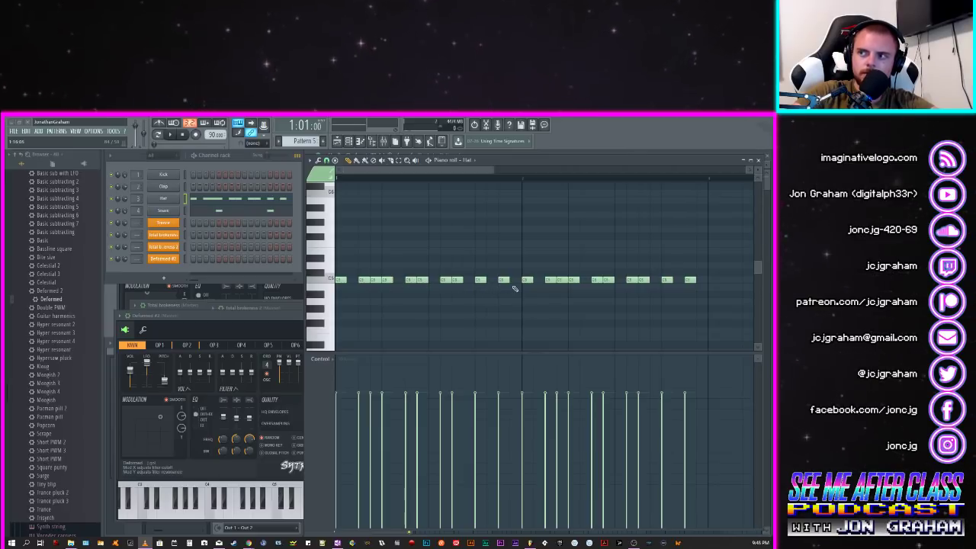
Step: Replace the Hat note on step 15 of bar 1 with notes on steps 14 and 16, and play it back
{"action": "left_click", "coordinate": [488, 280]}
{"action": "right_click", "coordinate": [503, 280]}
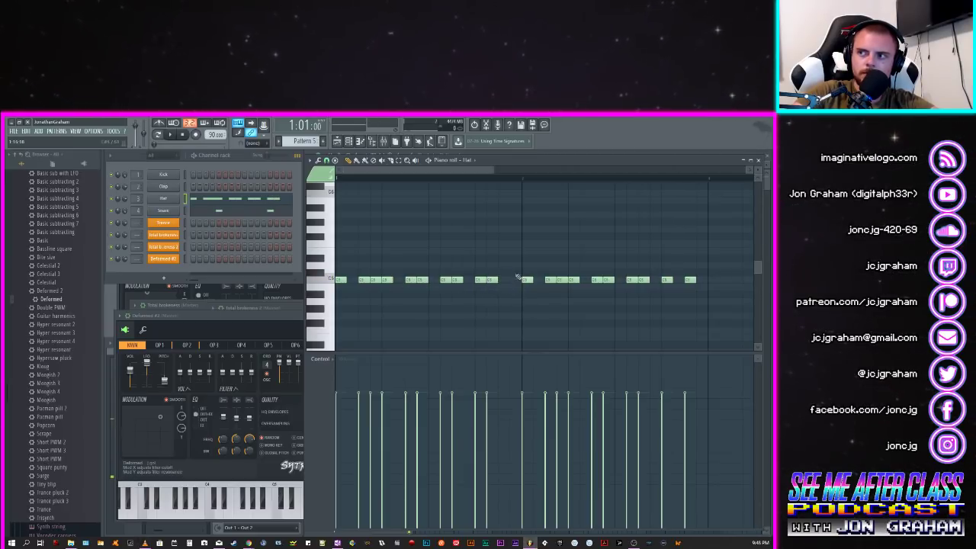
{"action": "left_click", "coordinate": [515, 279]}
{"action": "key", "text": "space"}
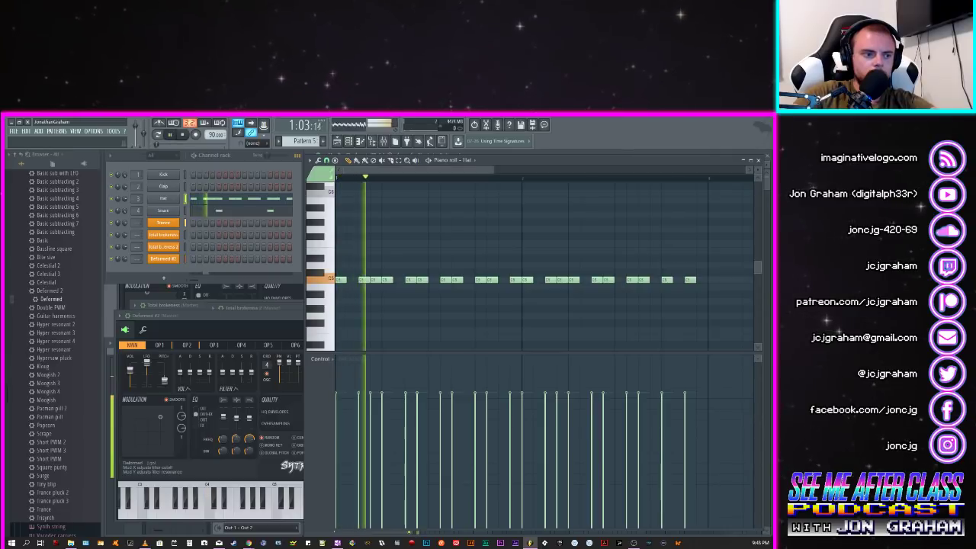
{"action": "key", "text": "space"}
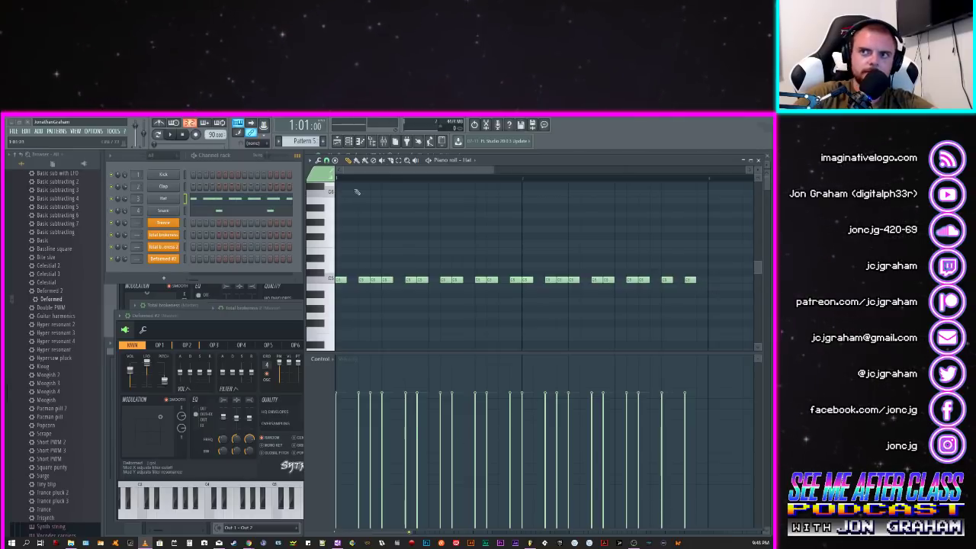
Step: Remove the overlapping Pattern 5 clips after the first one in the playlist and place a single clip at bar 3
{"action": "left_click", "coordinate": [499, 153]}
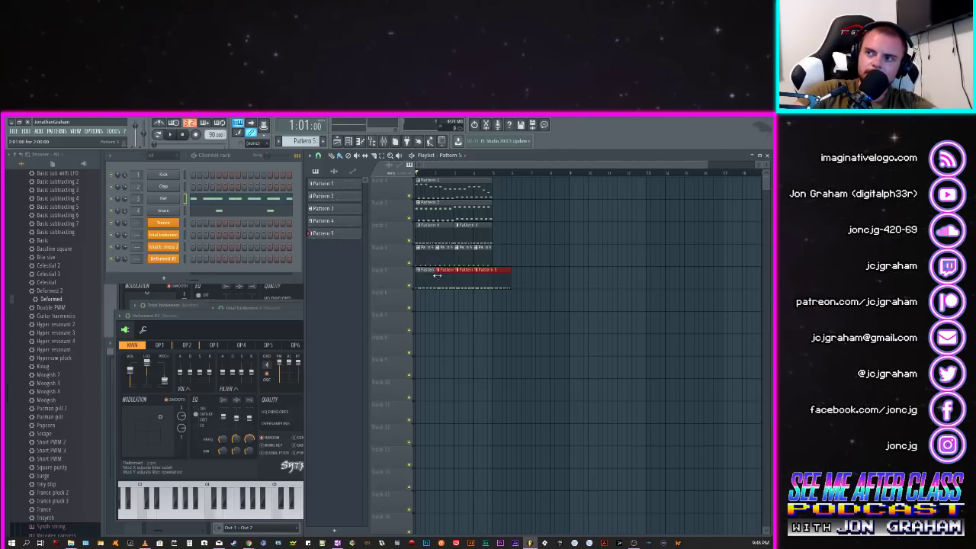
{"action": "right_click", "coordinate": [502, 287]}
{"action": "right_click", "coordinate": [484, 285]}
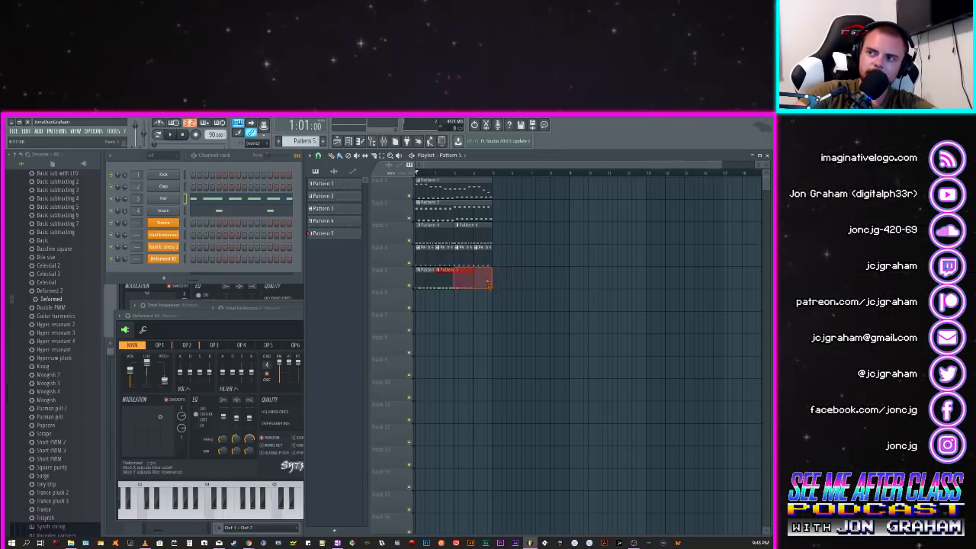
{"action": "right_click", "coordinate": [464, 283]}
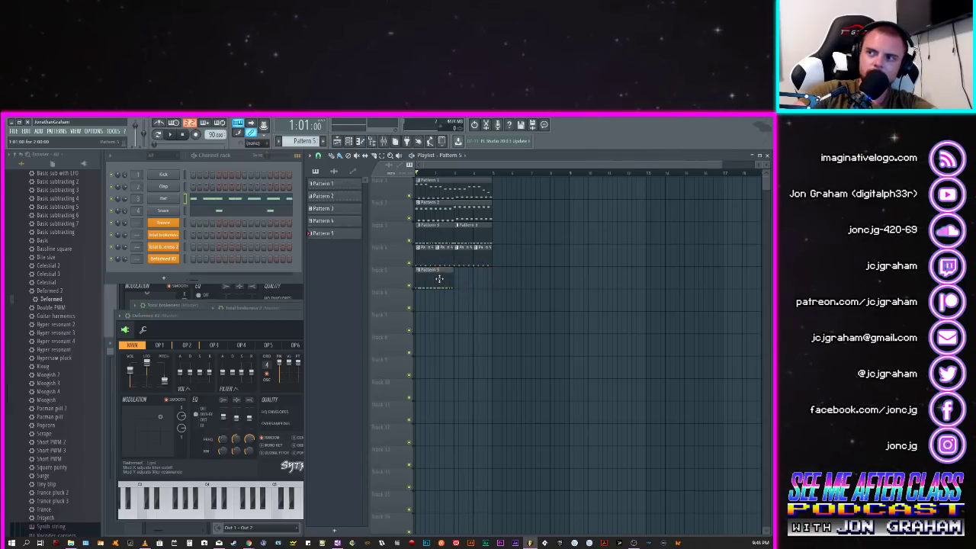
{"action": "left_click", "coordinate": [457, 277]}
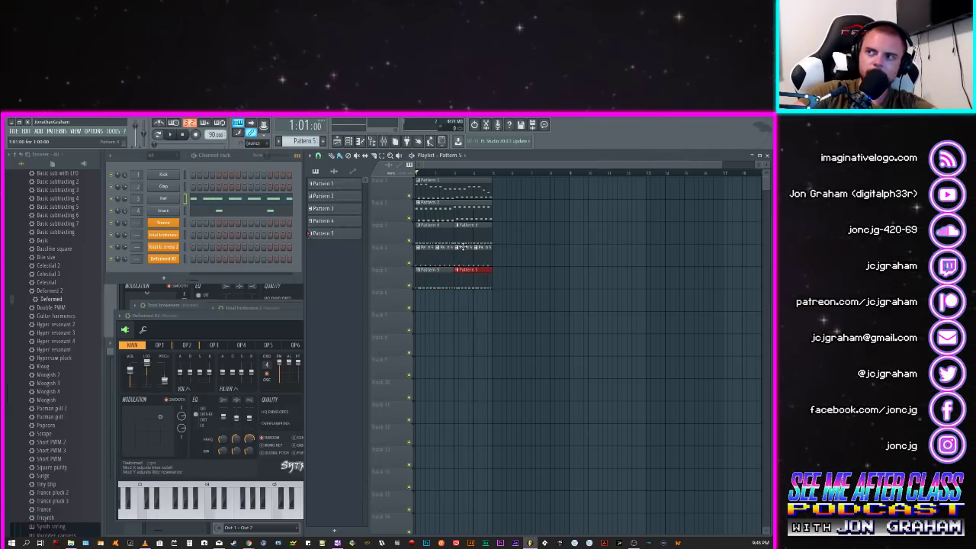
Step: Return the playback position to bar 1 and listen to the arrangement with the Hat part
{"action": "left_click", "coordinate": [433, 174]}
{"action": "left_click_drag", "start_coordinate": [433, 176], "coordinate": [380, 182]}
{"action": "key", "text": "space"}
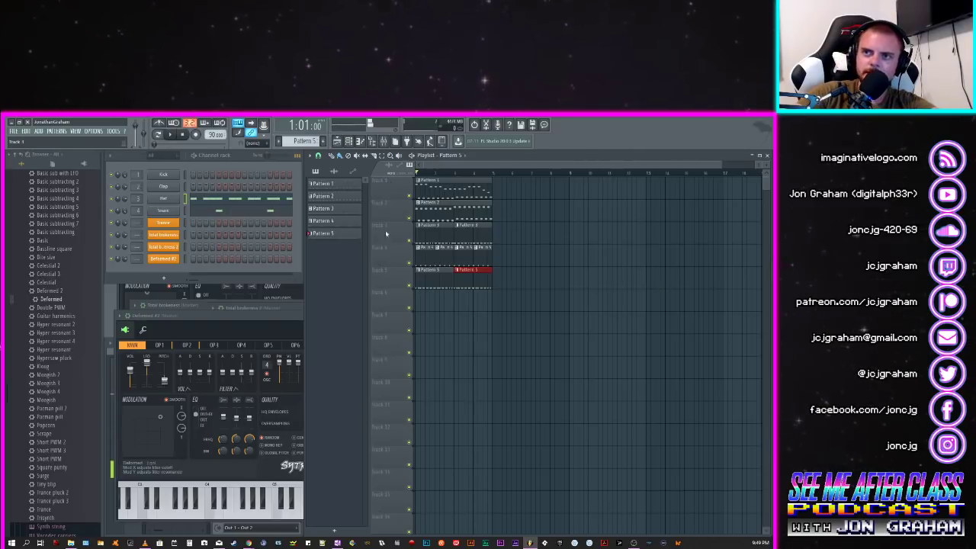
Step: Cut the Hat notes from Pattern 5 and switch to the new Pattern 6
{"action": "right_click", "coordinate": [177, 203]}
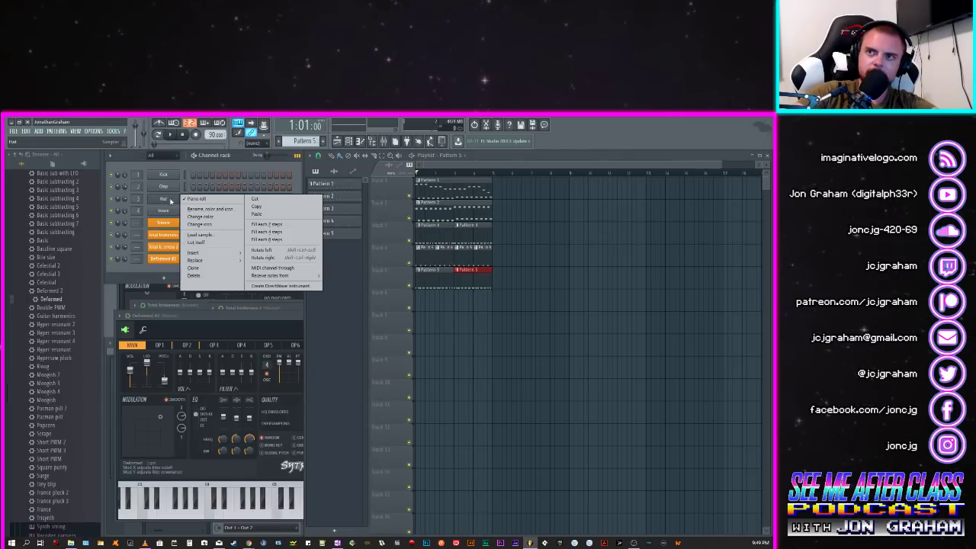
{"action": "left_click", "coordinate": [256, 199]}
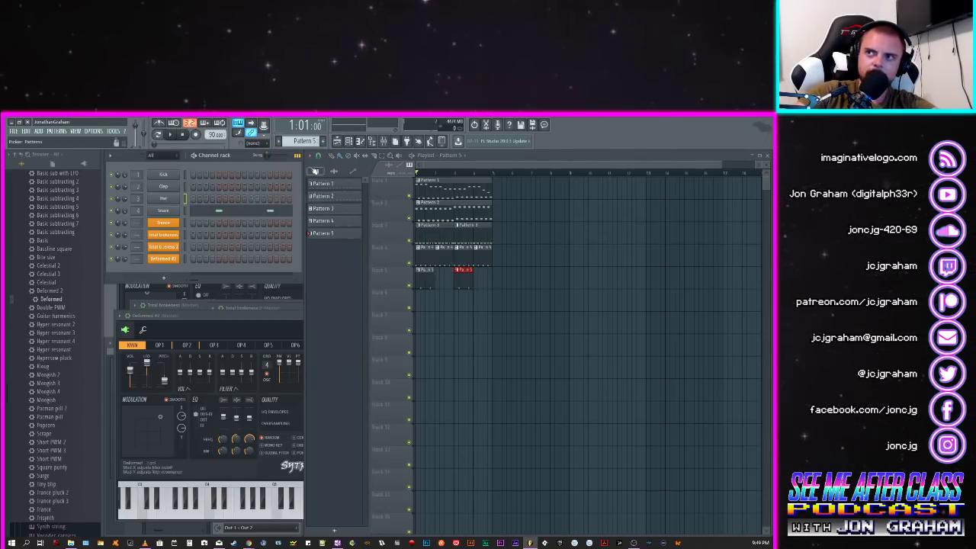
{"action": "left_click", "coordinate": [322, 141]}
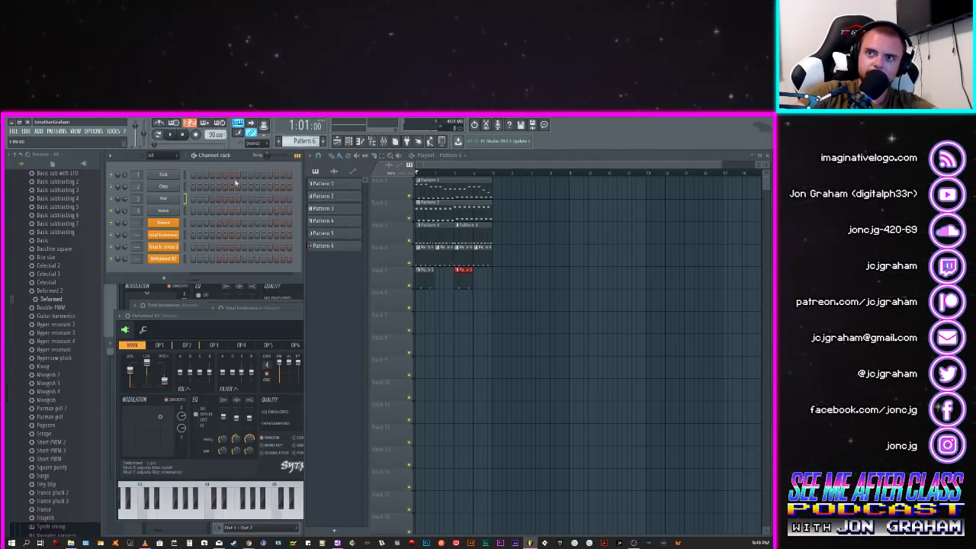
Step: Paste the Hat notes into Pattern 6 and place a Pattern 6 clip at bar 1 on Track 6
{"action": "right_click", "coordinate": [178, 197]}
{"action": "left_click", "coordinate": [265, 215]}
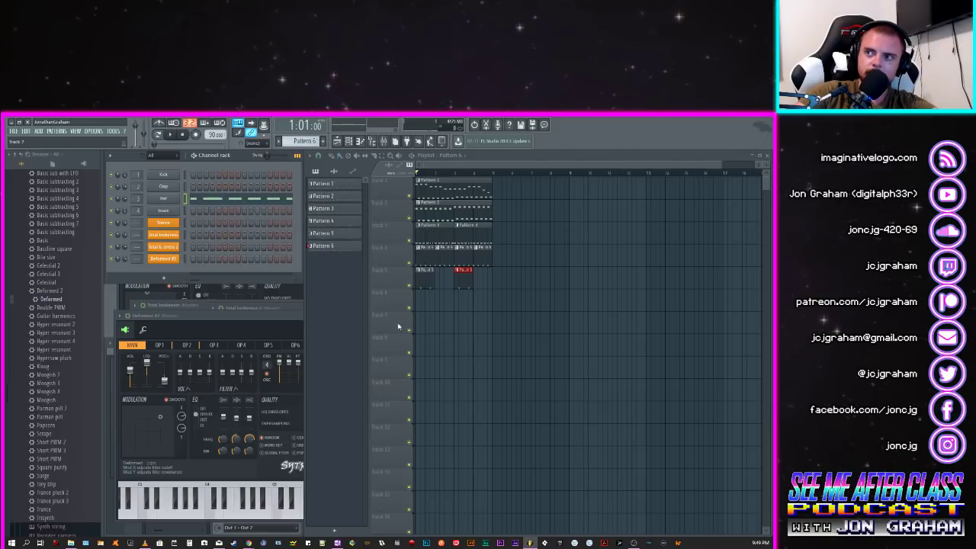
{"action": "left_click", "coordinate": [428, 295]}
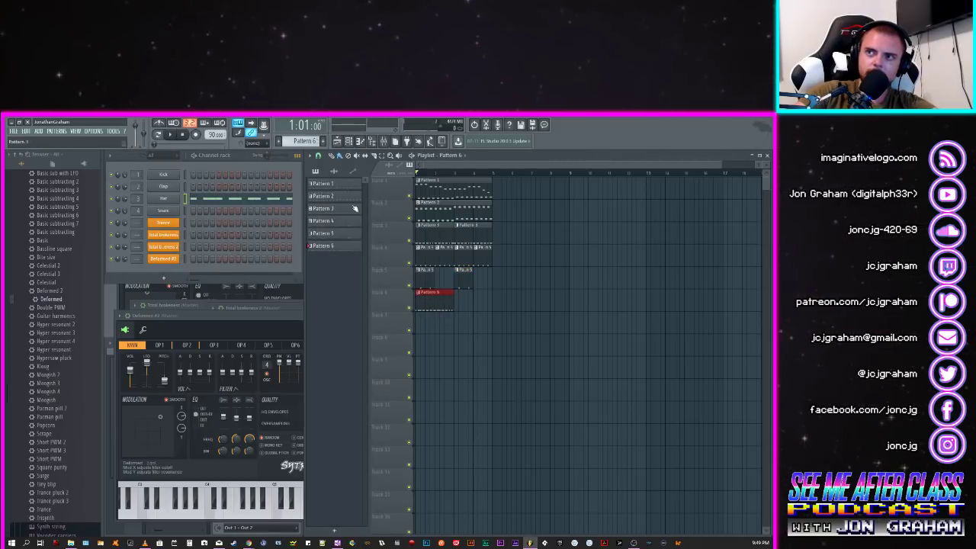
Step: Add Pattern 5 clips at bars 2 and 4 on Track 5 and a second Pattern 6 clip at bar 3 on Track 6
{"action": "scroll", "coordinate": [305, 143], "scroll_direction": "up", "scroll_amount": 3}
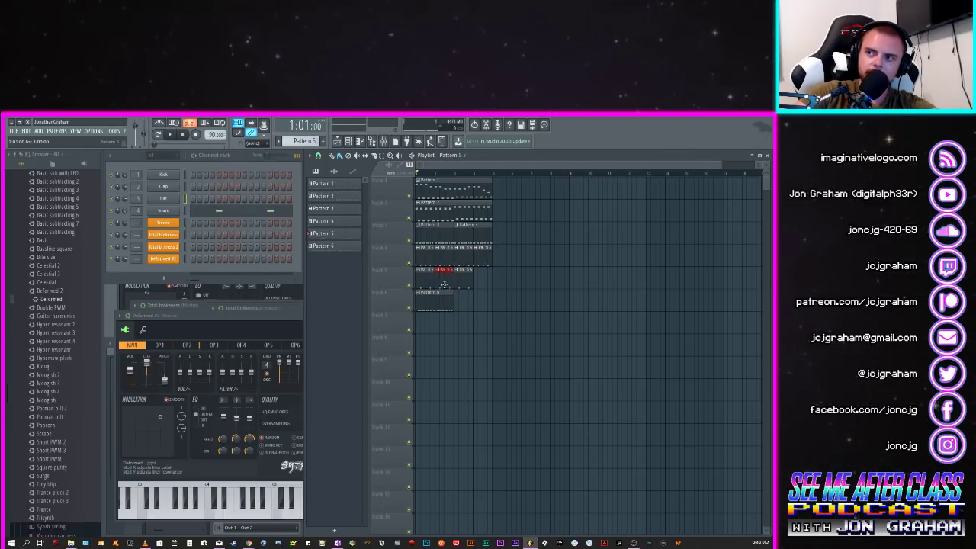
{"action": "left_click", "coordinate": [478, 287]}
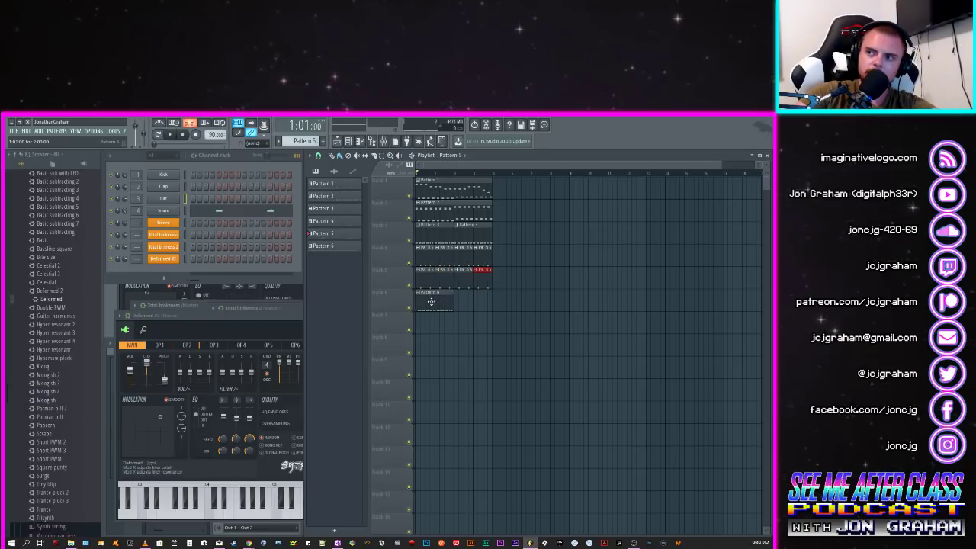
{"action": "left_click", "coordinate": [449, 305]}
{"action": "left_click", "coordinate": [455, 304]}
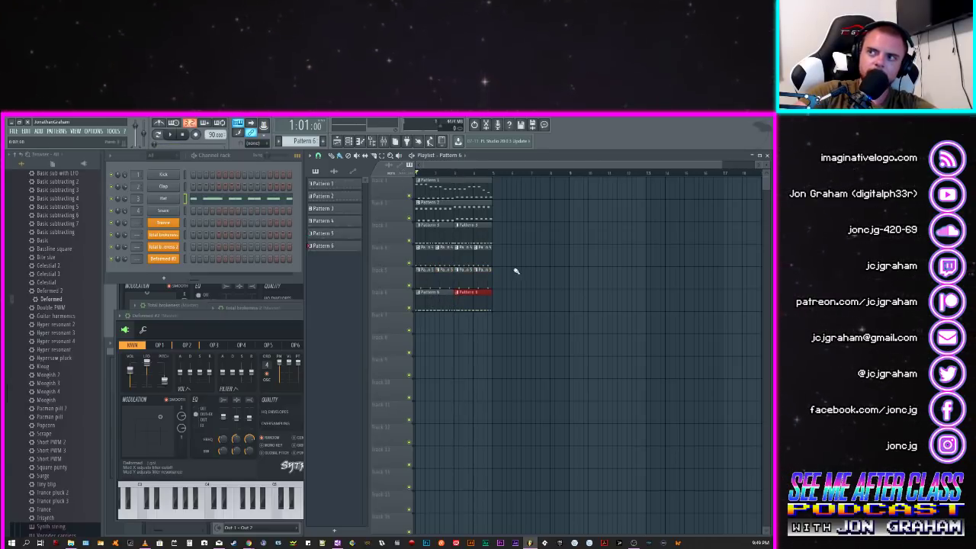
Step: Play back the arrangement with the extended Snare and Hat clips and stop it
{"action": "key", "text": "space"}
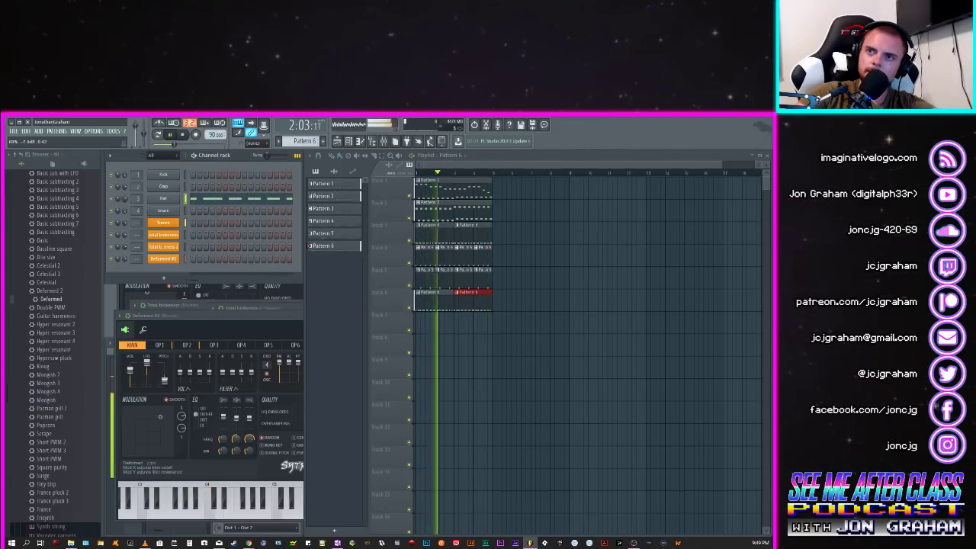
{"action": "left_click", "coordinate": [489, 325]}
{"action": "right_click", "coordinate": [505, 325]}
{"action": "key", "text": "space"}
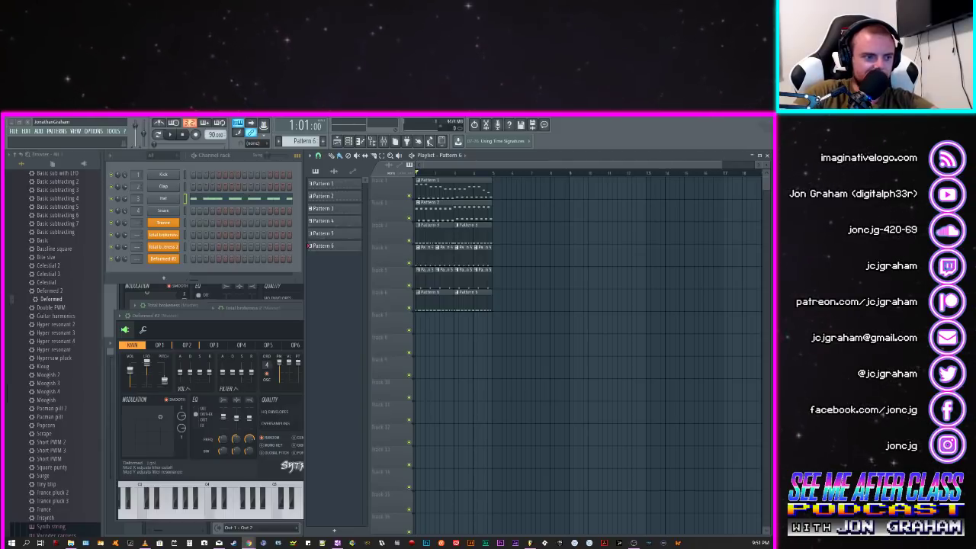
Step: Audition the Total brokeness and Total brokeness 2 channels in the channel rack
{"action": "key", "text": "alt+Tab"}
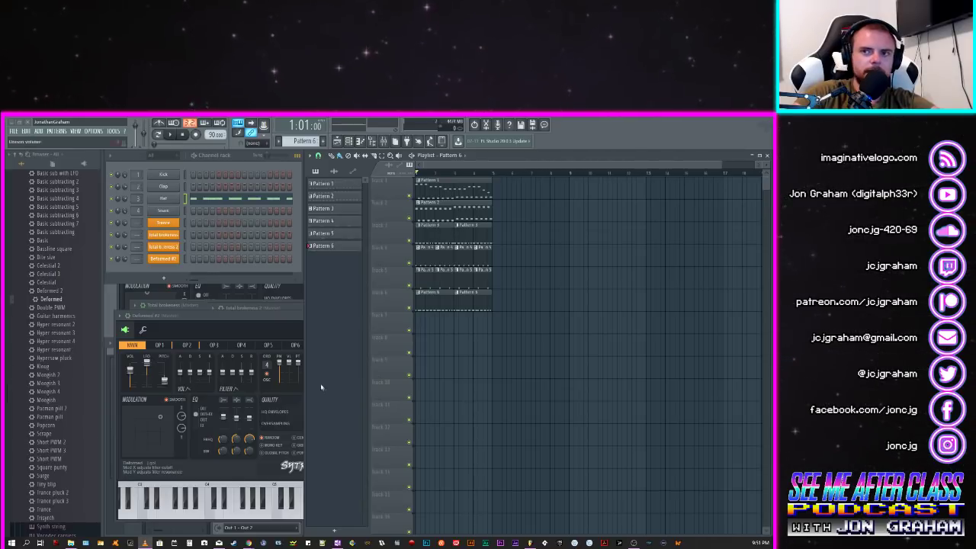
{"action": "left_click", "coordinate": [191, 271]}
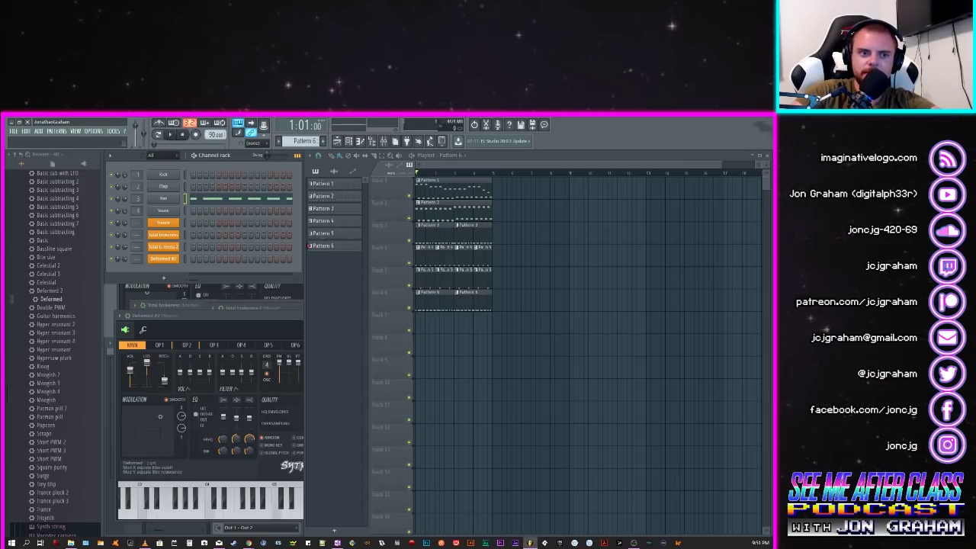
{"action": "right_click", "coordinate": [174, 238]}
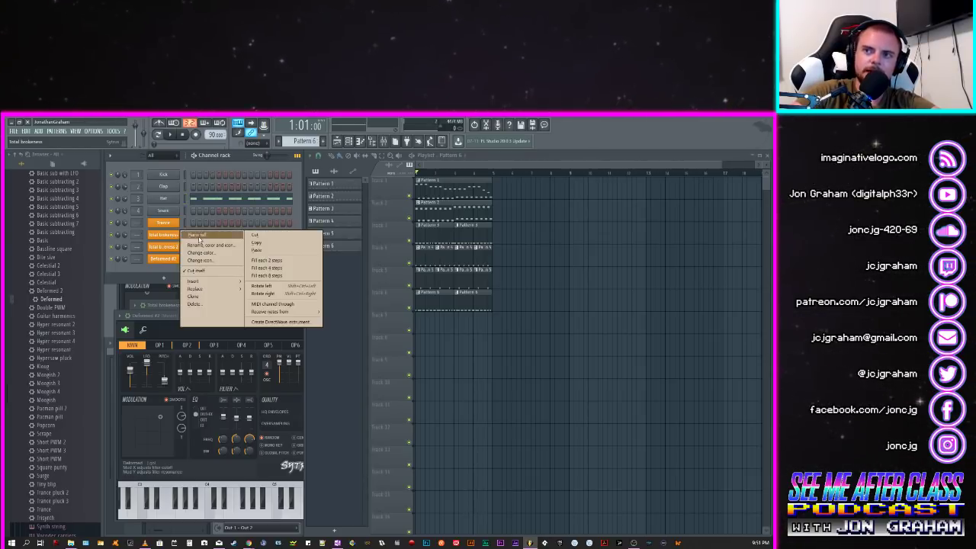
{"action": "left_click", "coordinate": [172, 239]}
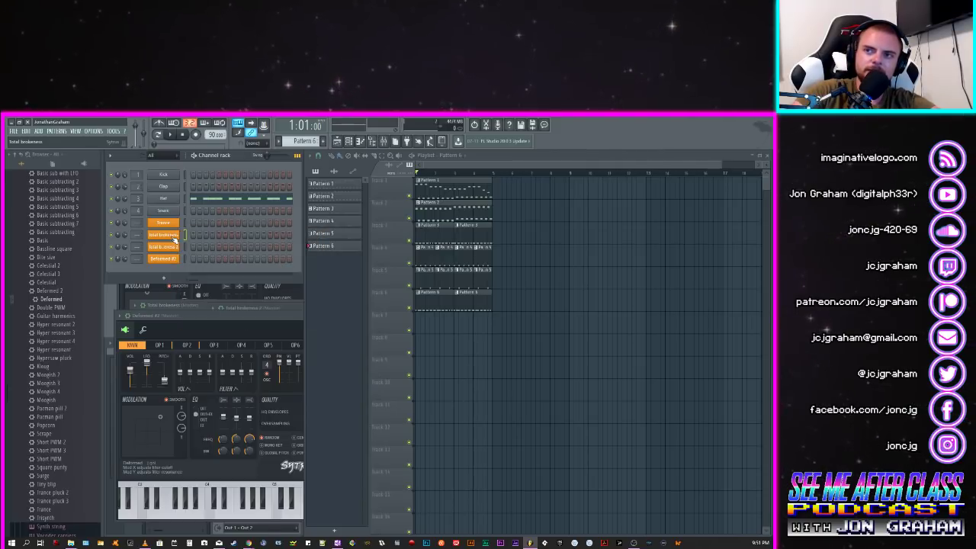
{"action": "right_click", "coordinate": [176, 237]}
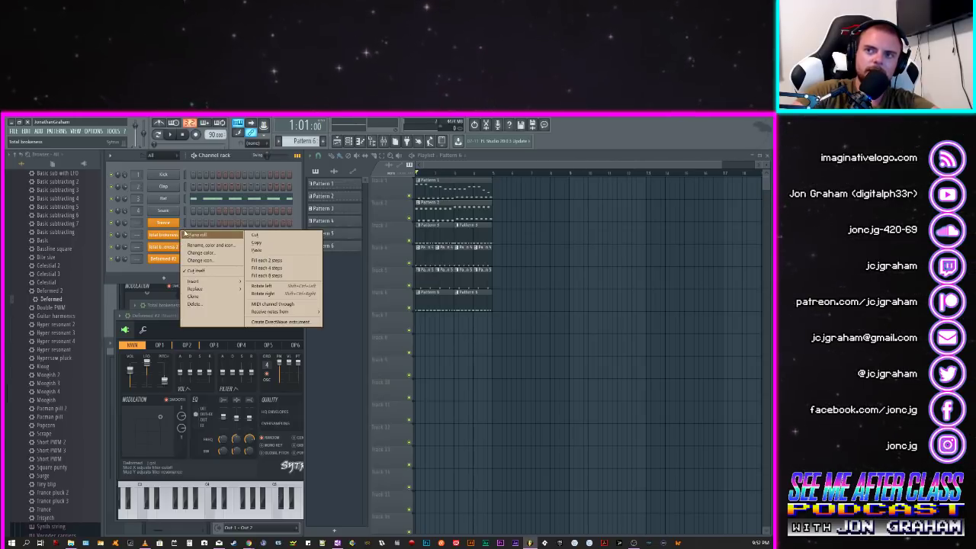
{"action": "left_click", "coordinate": [184, 228]}
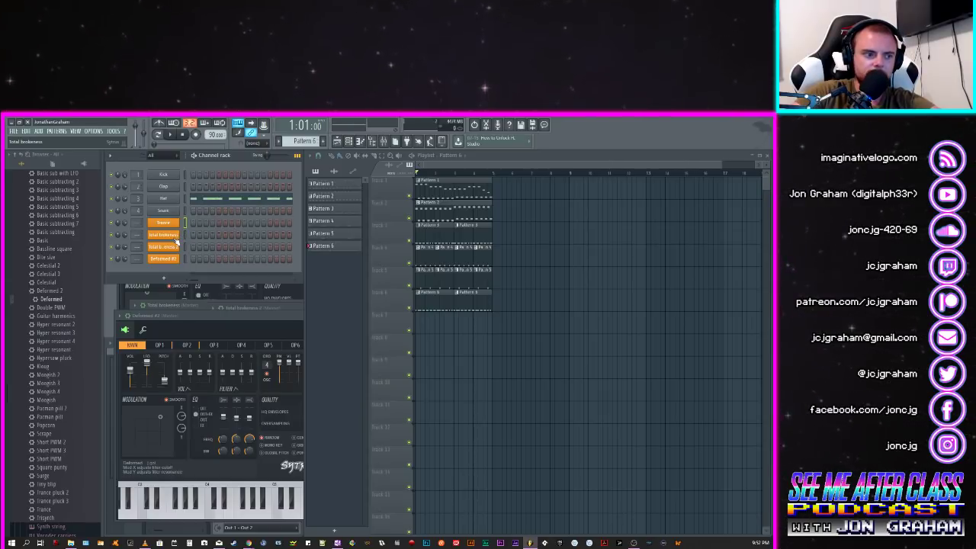
{"action": "left_click", "coordinate": [175, 238]}
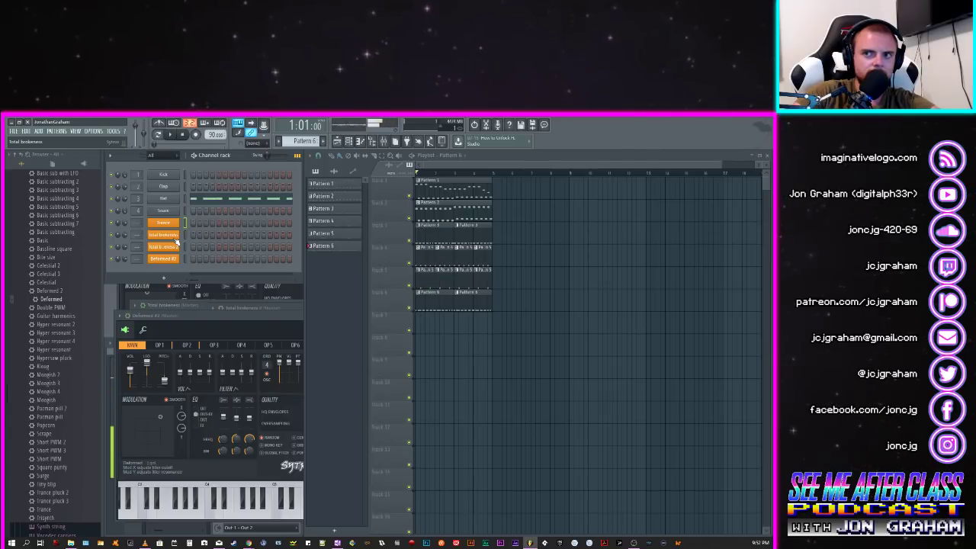
{"action": "left_click", "coordinate": [175, 248]}
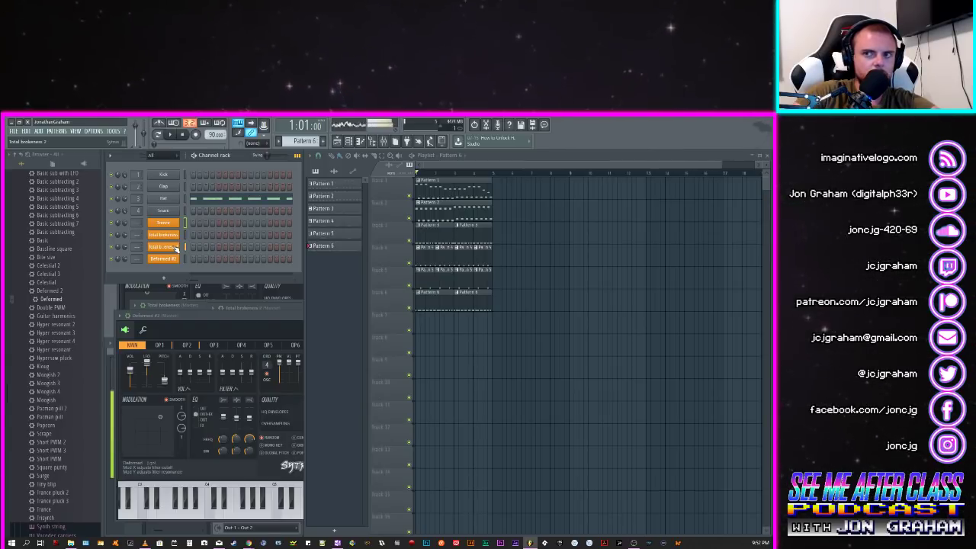
Step: Open the piano roll of the Total brokeness channel and audition its sound in different octaves
{"action": "right_click", "coordinate": [177, 241]}
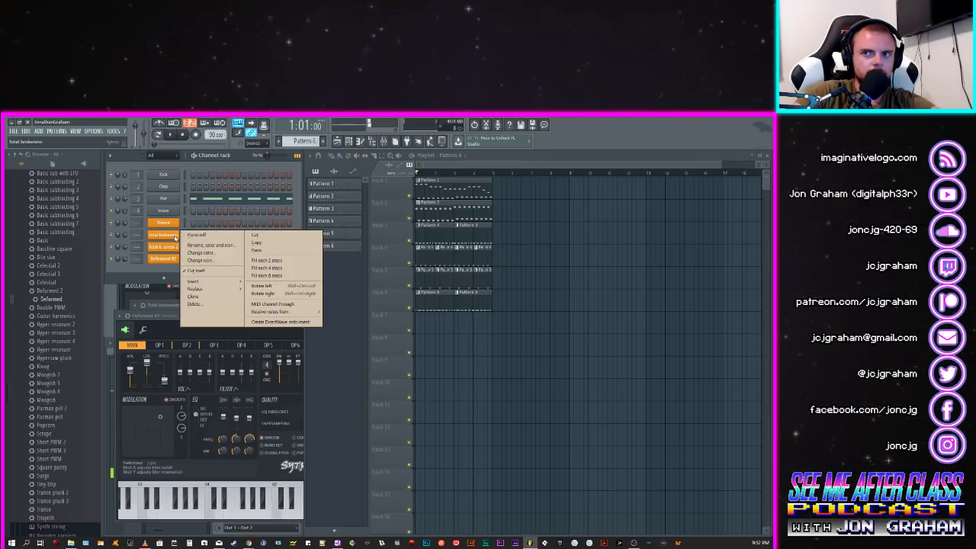
{"action": "left_click", "coordinate": [192, 238]}
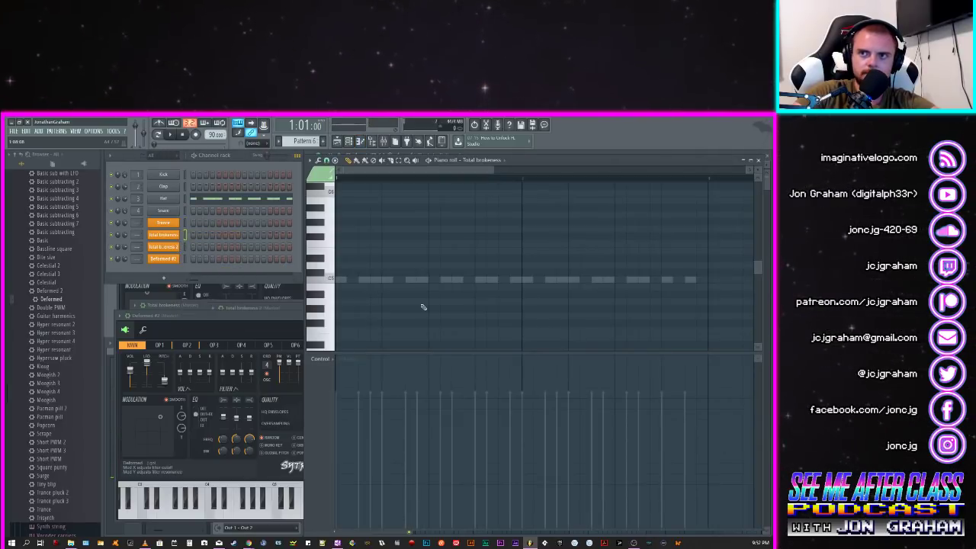
{"action": "key", "text": "ctrl+Up"}
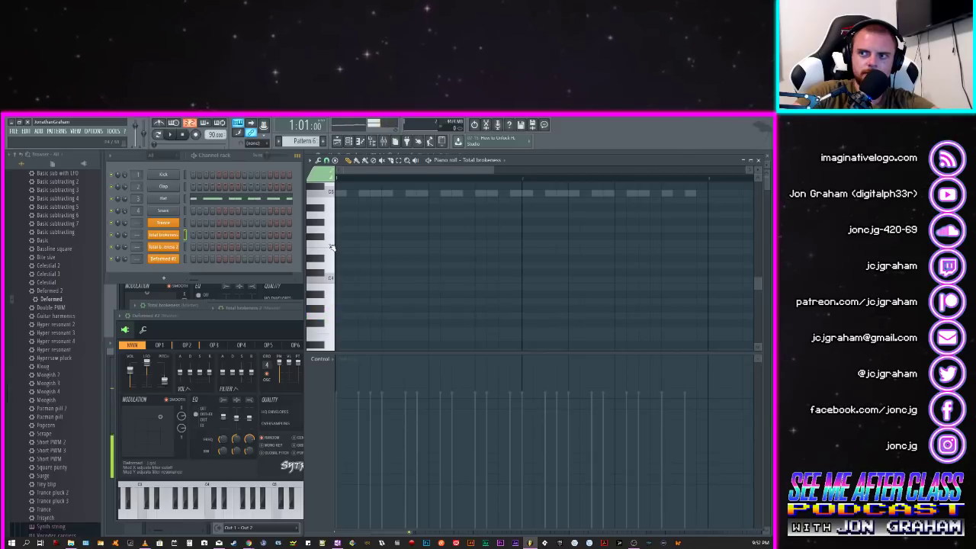
{"action": "key", "text": "ctrl+Down"}
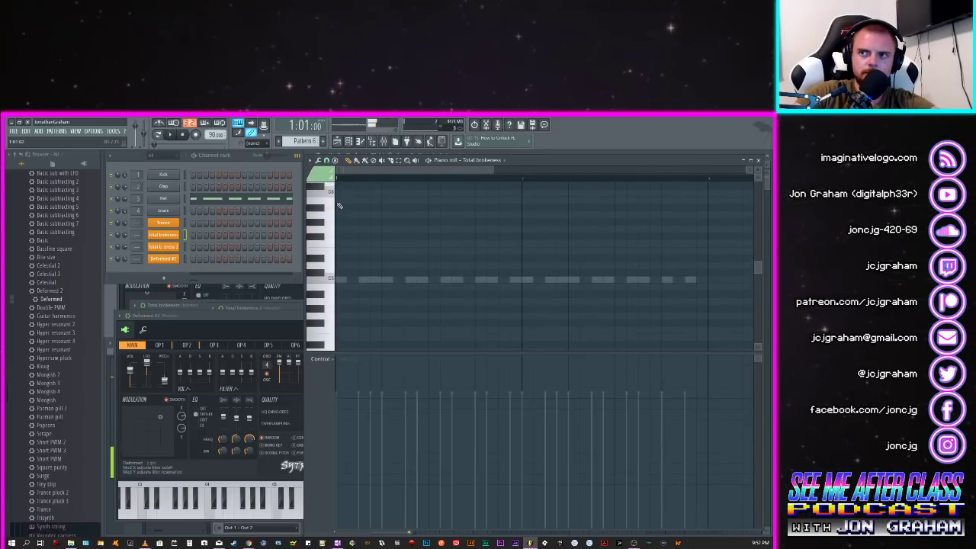
{"action": "key", "text": "space"}
{"action": "key", "text": "space"}
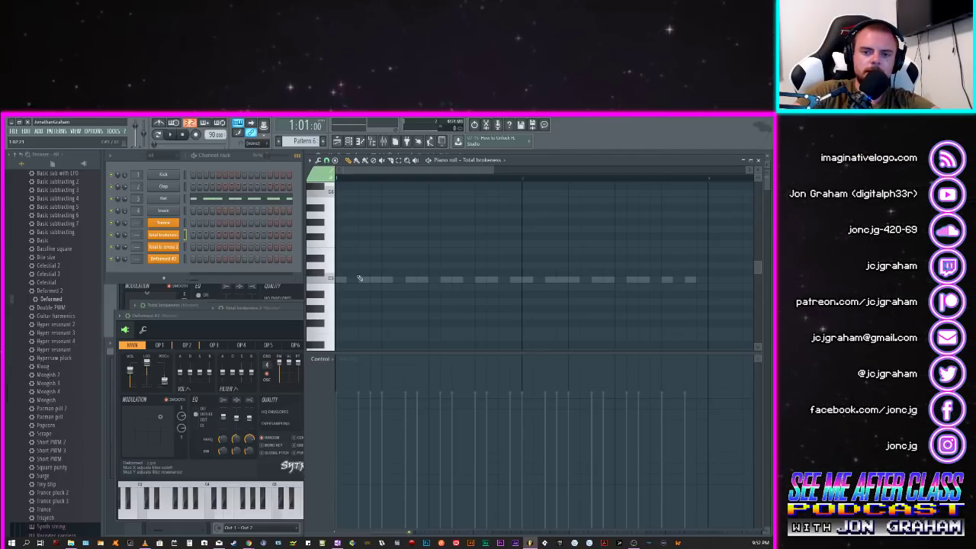
Step: Try a single short note around C5 at the start of bar 1 for Total brokeness, play it, and remove it
{"action": "left_click_drag", "start_coordinate": [359, 279], "coordinate": [335, 287]}
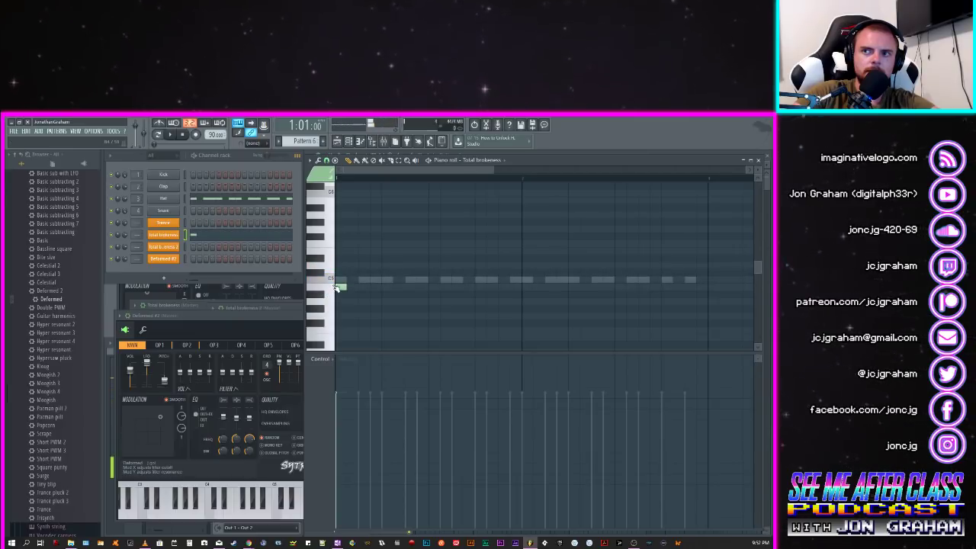
{"action": "left_click_drag", "start_coordinate": [355, 290], "coordinate": [356, 291]}
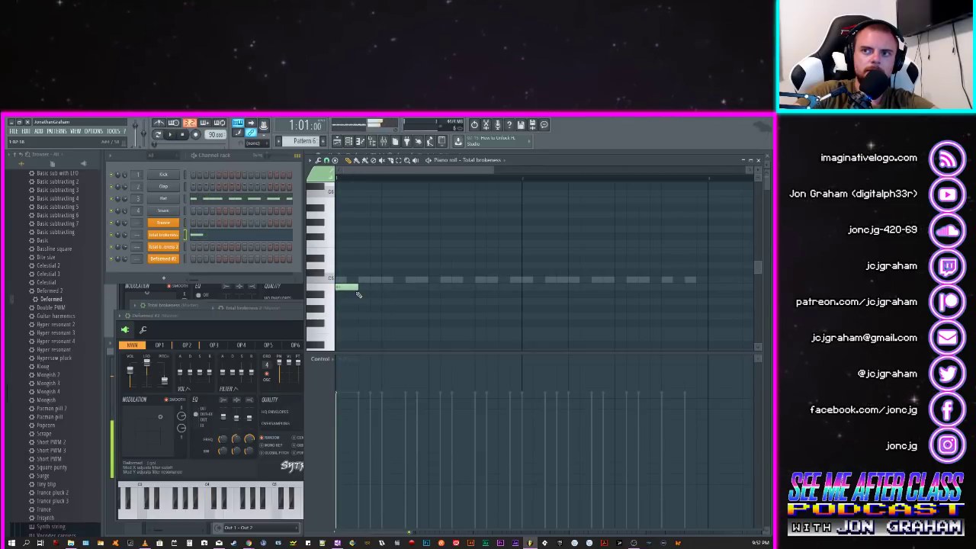
{"action": "left_click", "coordinate": [343, 280]}
{"action": "right_click", "coordinate": [349, 287]}
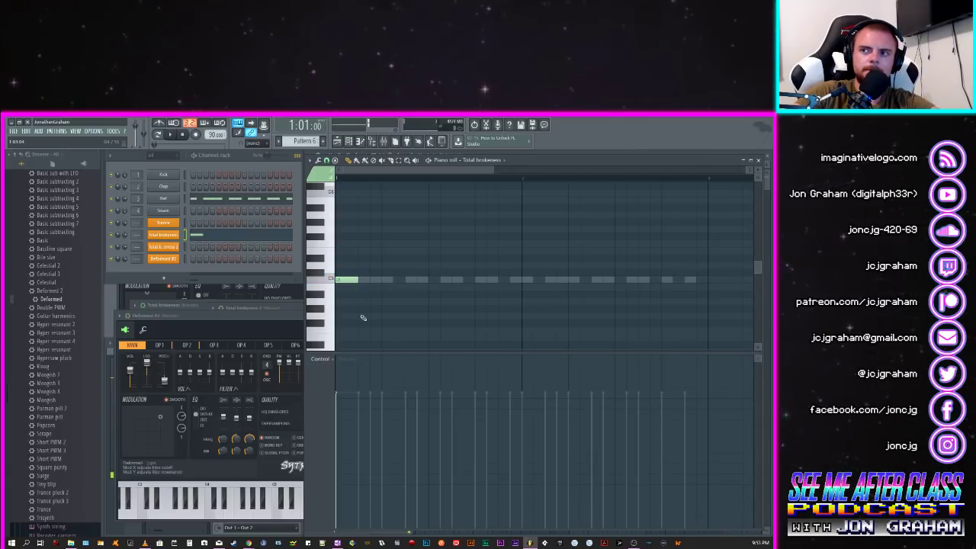
{"action": "scroll", "coordinate": [361, 314], "scroll_direction": "down", "scroll_amount": 3}
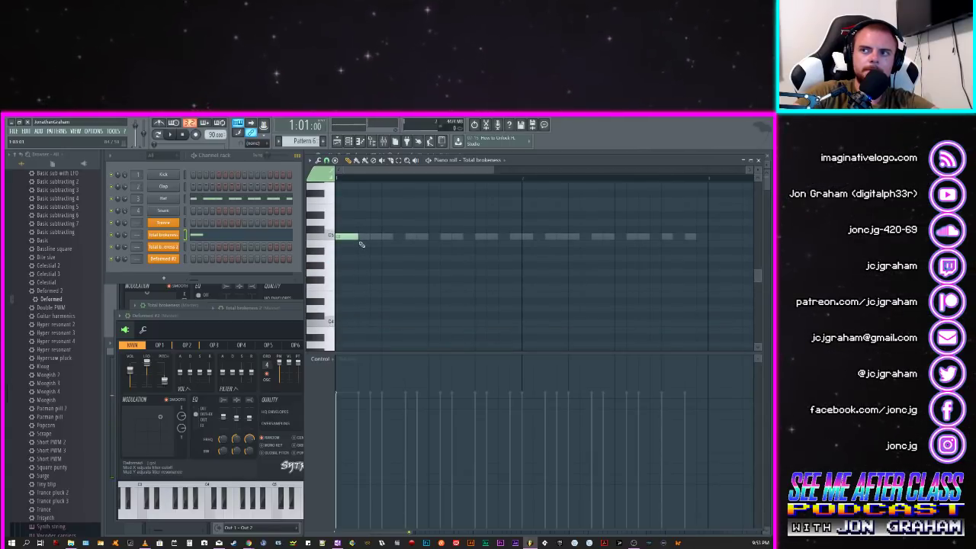
{"action": "left_click_drag", "start_coordinate": [358, 236], "coordinate": [348, 237]}
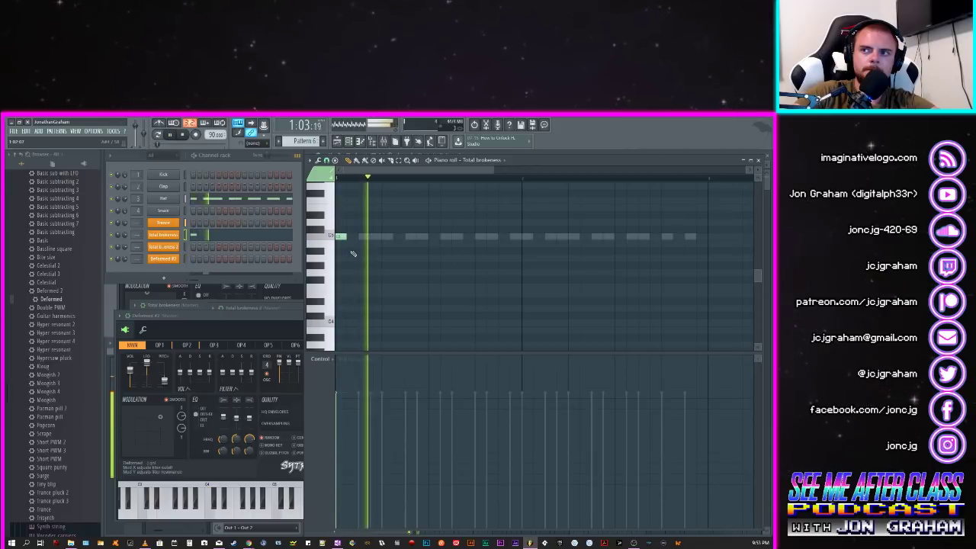
{"action": "left_click", "coordinate": [344, 308]}
{"action": "right_click", "coordinate": [343, 307]}
{"action": "right_click", "coordinate": [338, 237]}
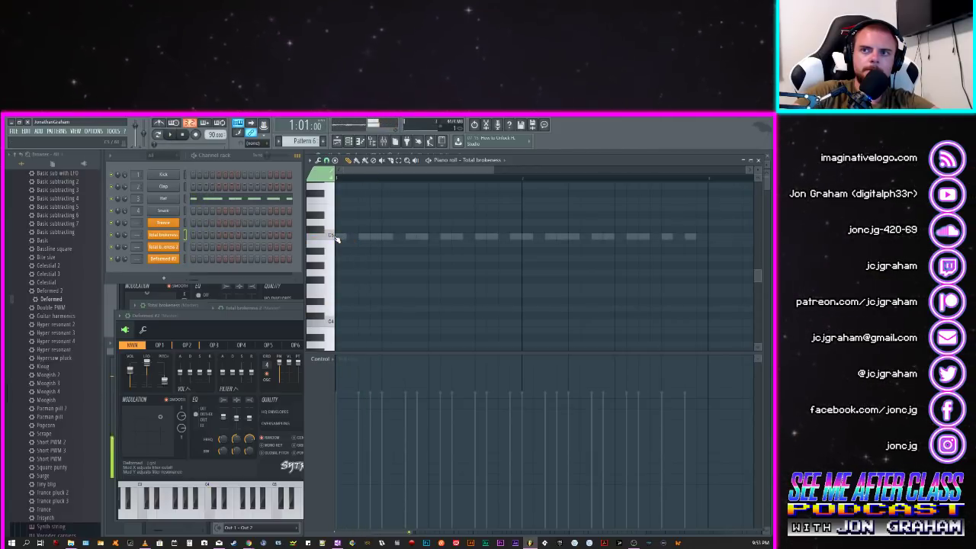
Step: Open the piano roll of the Total brokeness 2 channel and audition its keys between C4 and C5
{"action": "right_click", "coordinate": [173, 248]}
{"action": "left_click", "coordinate": [191, 247]}
{"action": "right_click", "coordinate": [175, 248]}
{"action": "left_click", "coordinate": [188, 247]}
{"action": "right_click", "coordinate": [176, 247]}
{"action": "left_click", "coordinate": [191, 246]}
{"action": "left_click", "coordinate": [332, 261]}
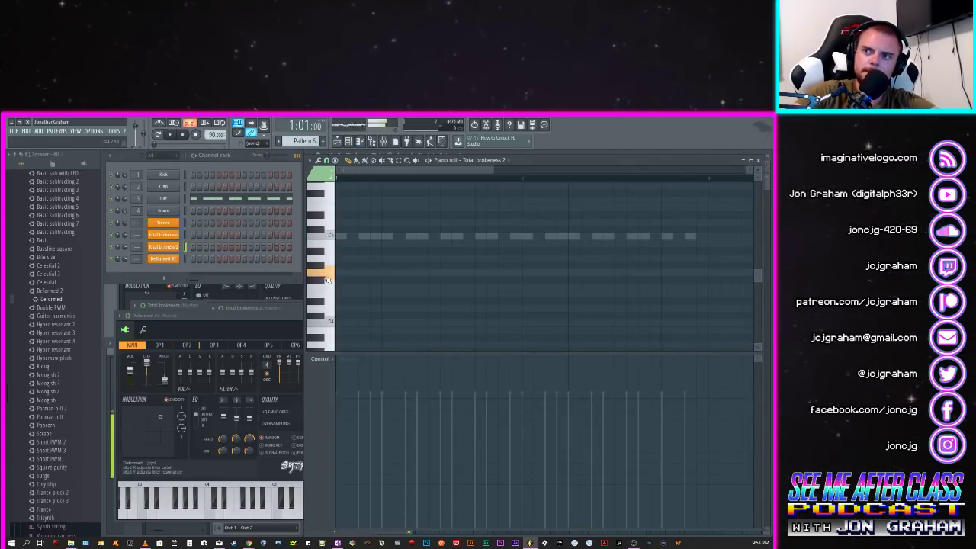
{"action": "left_click_drag", "start_coordinate": [335, 265], "coordinate": [336, 256]}
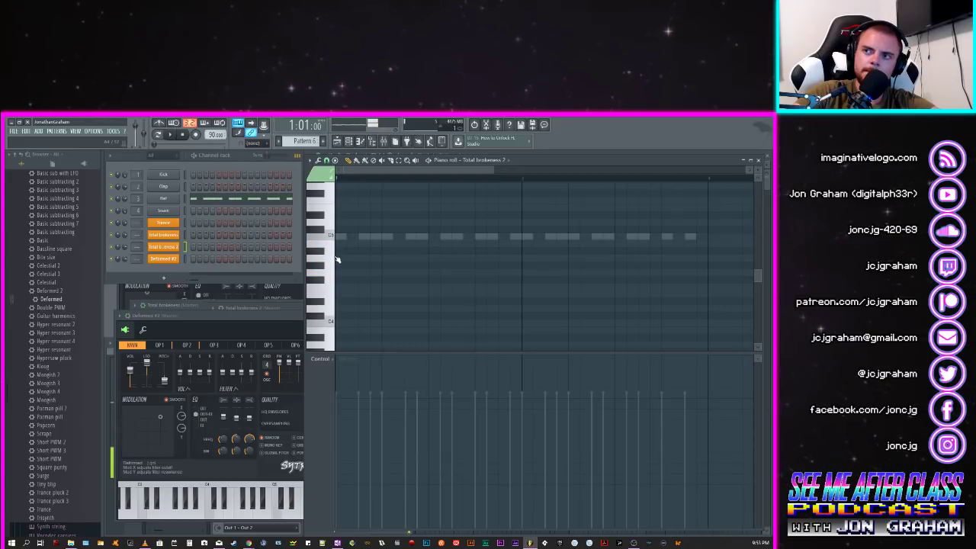
Step: Enter one-step notes C5, C4, G4 and C#5 on steps 1 to 4 of bar 1 for Total brokeness 2 and play them
{"action": "left_click", "coordinate": [340, 236]}
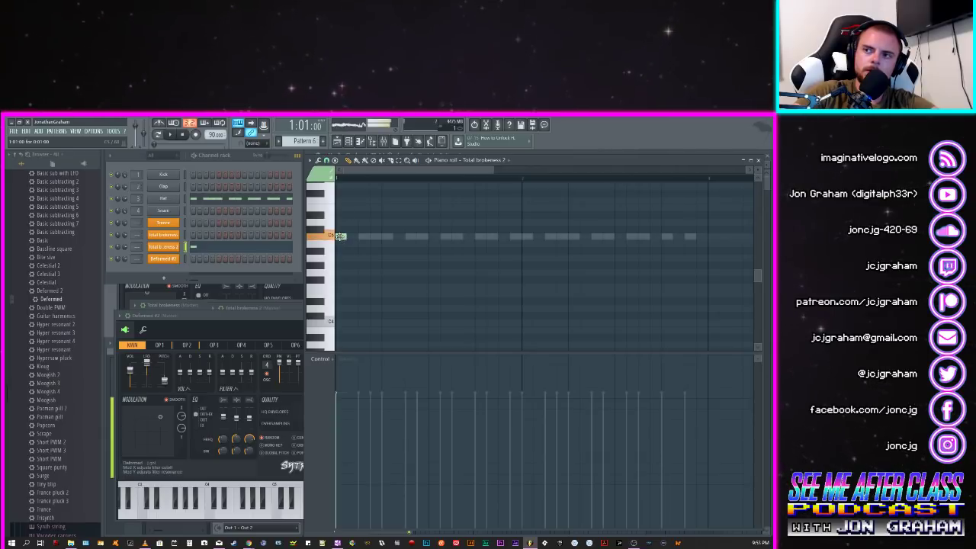
{"action": "left_click", "coordinate": [347, 266]}
{"action": "left_click_drag", "start_coordinate": [344, 273], "coordinate": [344, 325]}
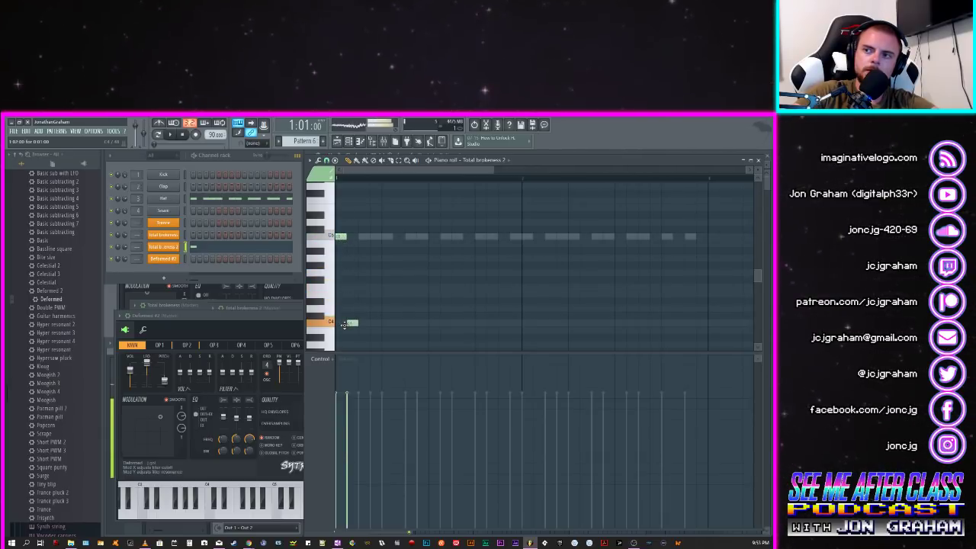
{"action": "left_click_drag", "start_coordinate": [345, 326], "coordinate": [345, 326]}
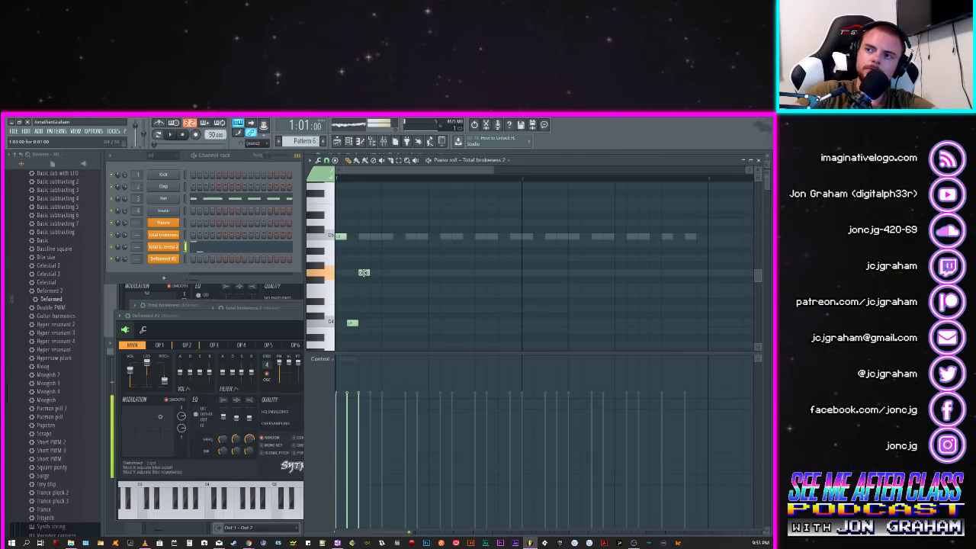
{"action": "left_click", "coordinate": [372, 230]}
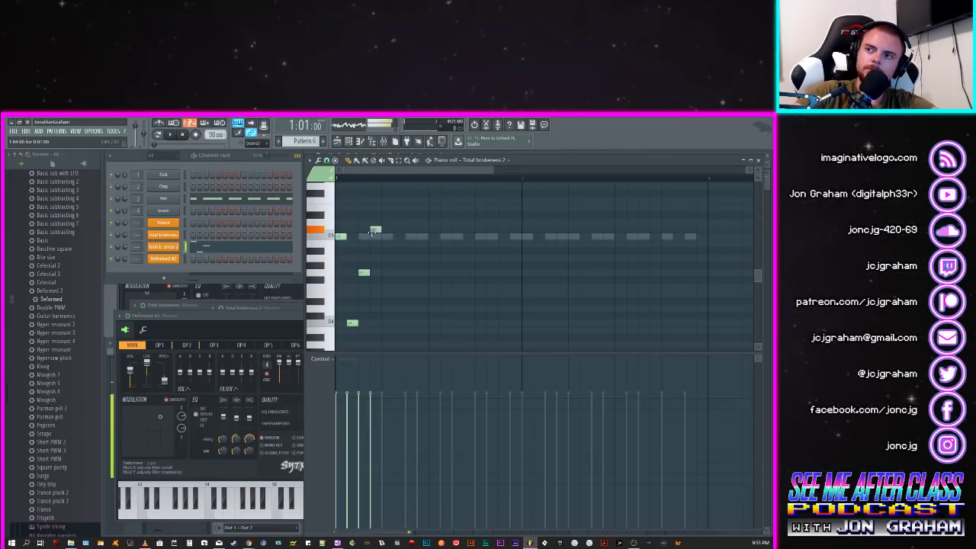
{"action": "key", "text": "space"}
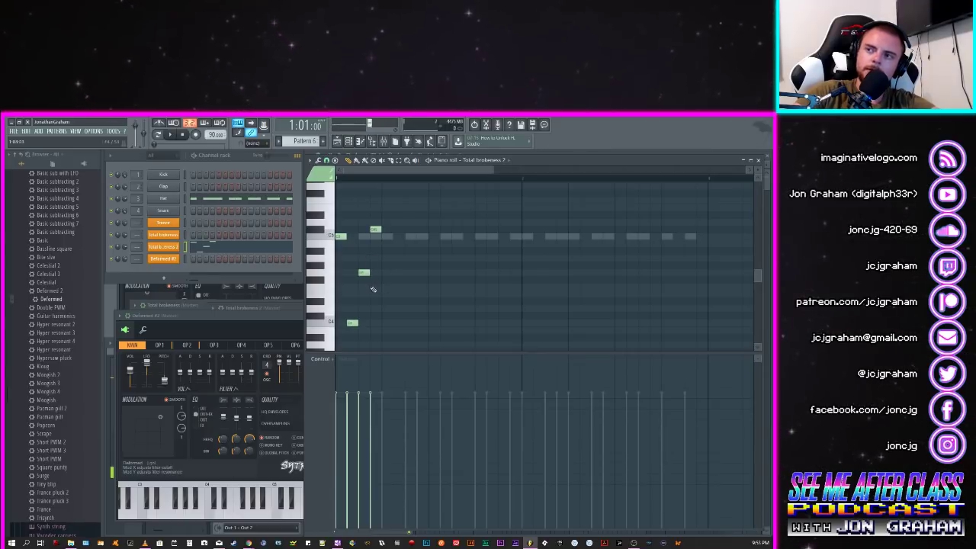
Step: Continue the Total brokeness 2 melody with one-step notes C4, G4 and C#5 on steps 5 to 7
{"action": "left_click", "coordinate": [385, 316]}
{"action": "left_click_drag", "start_coordinate": [382, 320], "coordinate": [385, 324]}
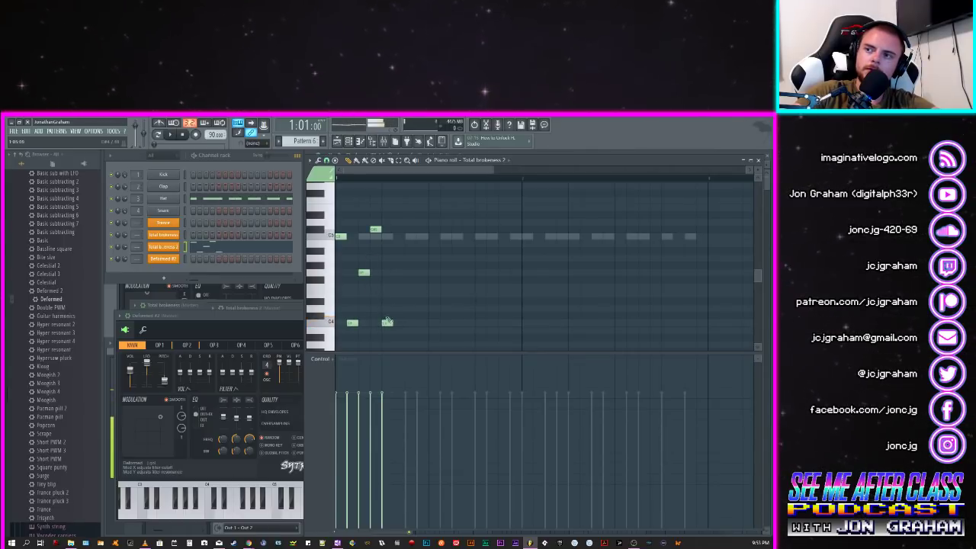
{"action": "left_click", "coordinate": [395, 272]}
{"action": "left_click", "coordinate": [406, 229]}
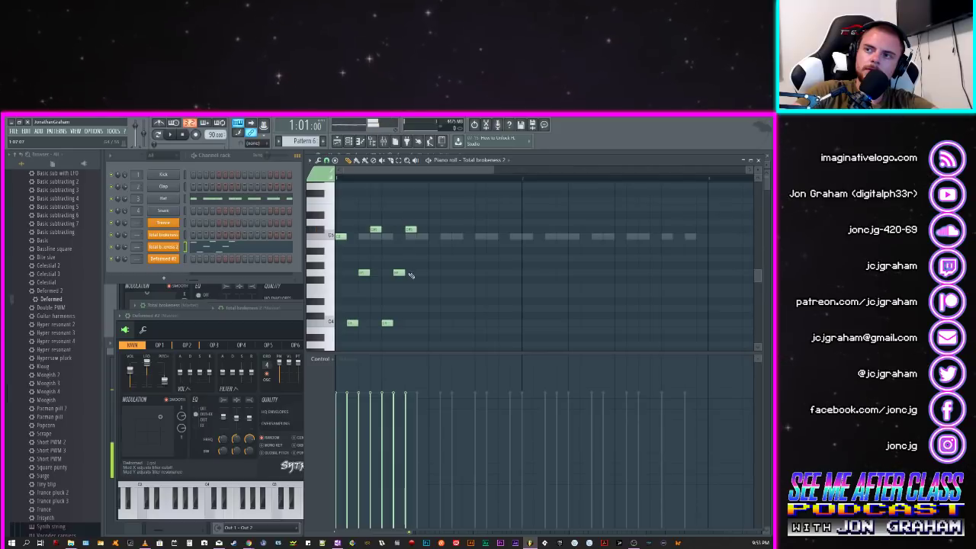
Step: Continue the Total brokeness 2 melody with one-step notes C4, G4 and A#4 on steps 8 to 10 of bar 1
{"action": "left_click", "coordinate": [418, 323]}
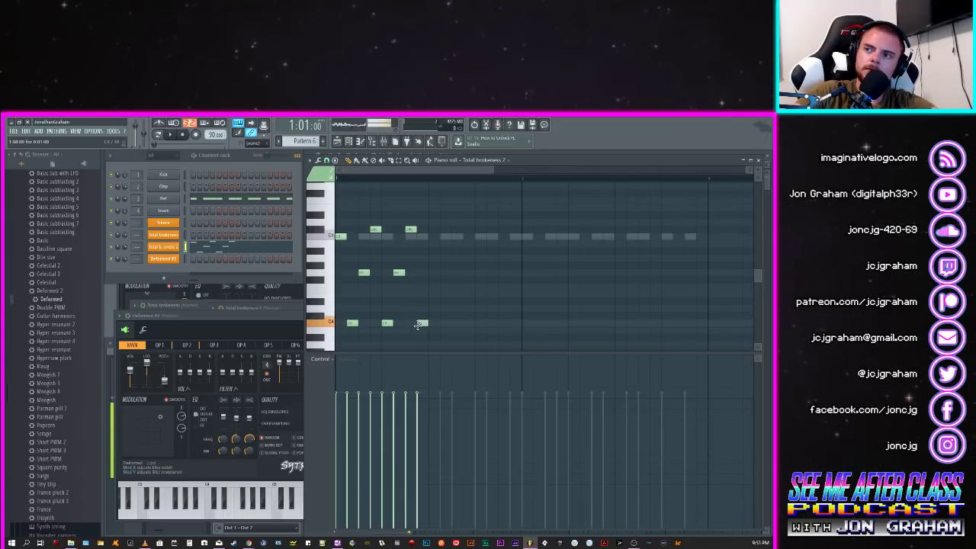
{"action": "left_click", "coordinate": [431, 272]}
{"action": "left_click", "coordinate": [442, 252]}
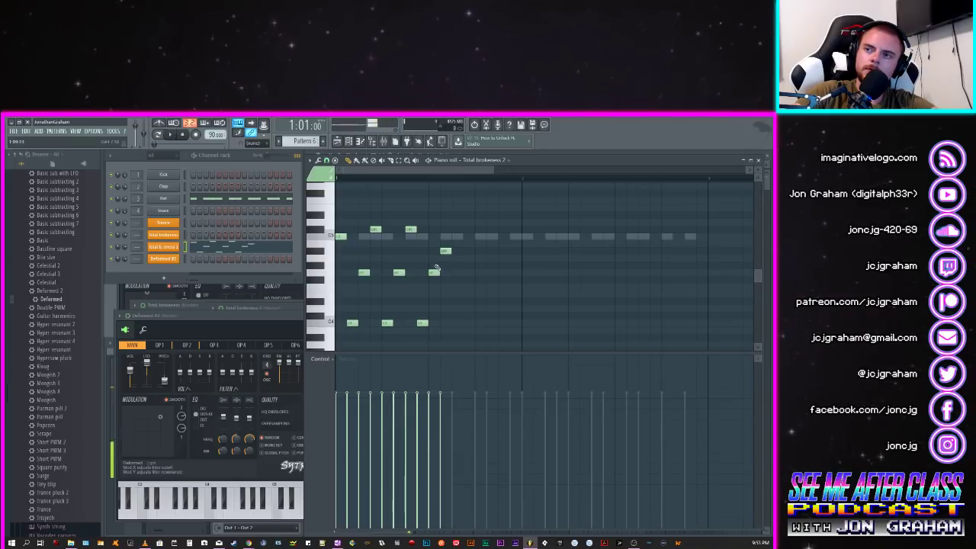
Step: Cut the melody from the Total brokeness 2 channel, paste it into the Deformed #2 channel and play the pattern
{"action": "right_click", "coordinate": [177, 247]}
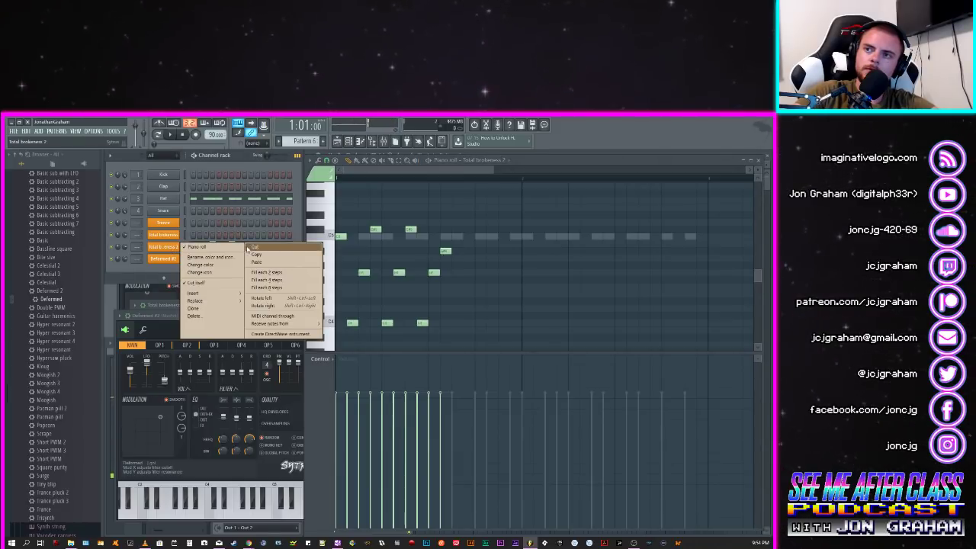
{"action": "left_click", "coordinate": [251, 248]}
{"action": "right_click", "coordinate": [172, 259]}
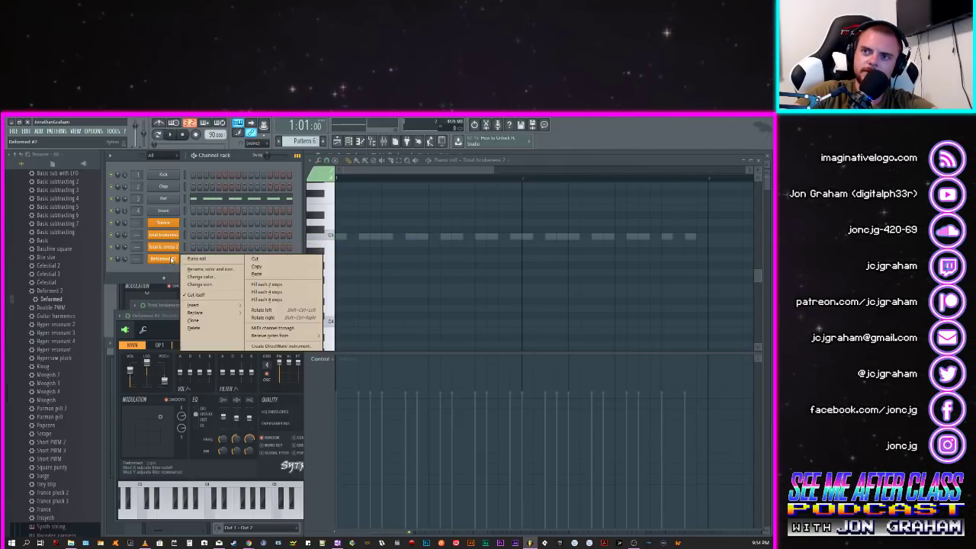
{"action": "left_click", "coordinate": [261, 275]}
{"action": "key", "text": "space"}
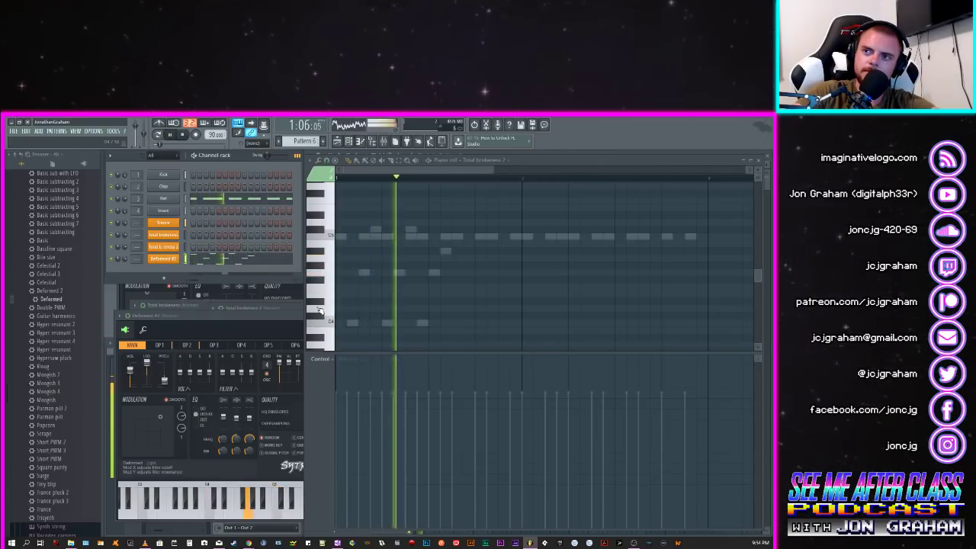
{"action": "scroll", "coordinate": [402, 295], "scroll_direction": "down", "scroll_amount": 3}
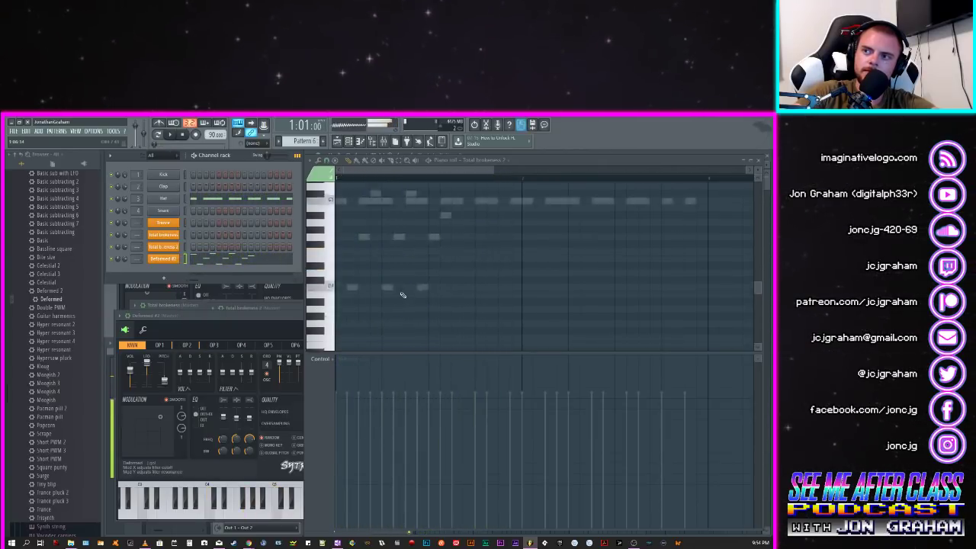
{"action": "key", "text": "space"}
Step: Open the piano roll of Deformed #2, move all the melody notes up one octave and play the pattern
{"action": "right_click", "coordinate": [174, 259]}
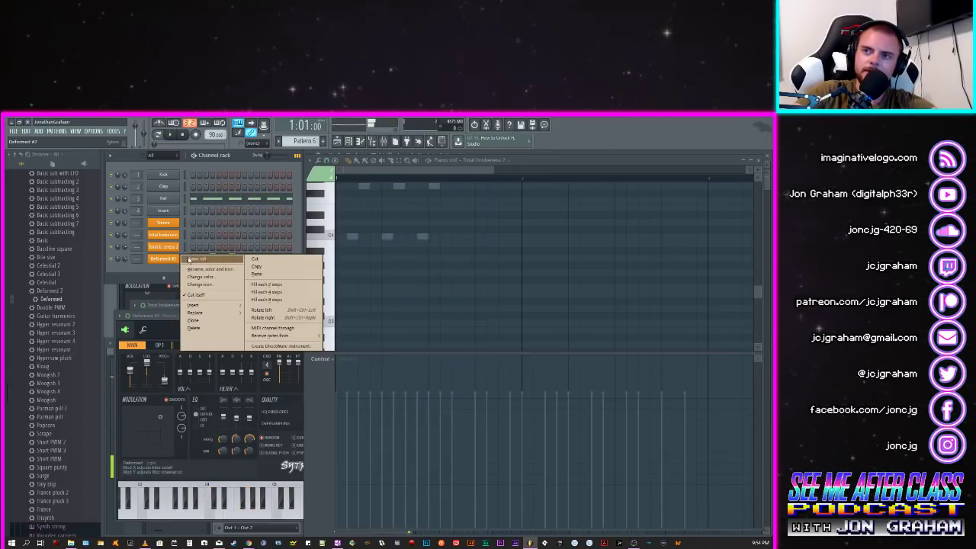
{"action": "left_click", "coordinate": [190, 259]}
{"action": "scroll", "coordinate": [410, 269], "scroll_direction": "up", "scroll_amount": 2}
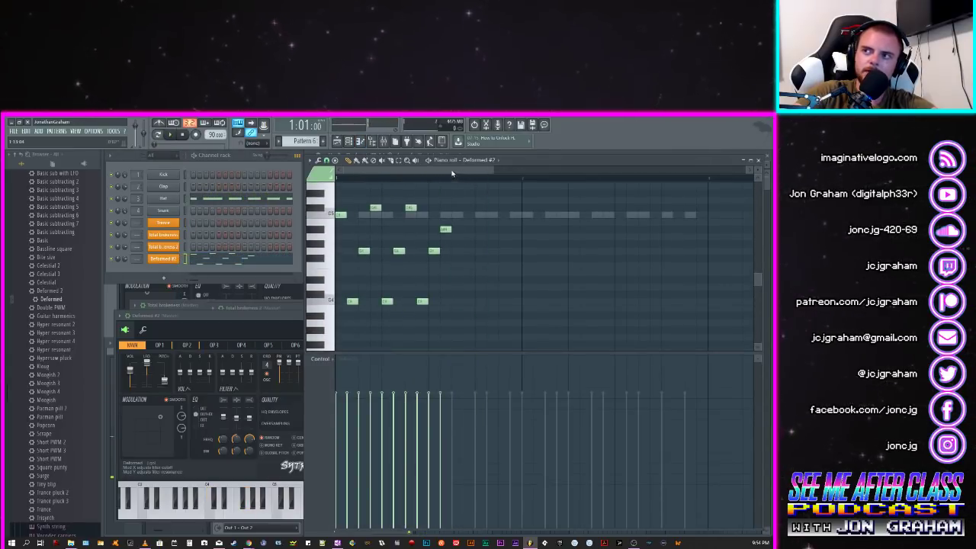
{"action": "left_click_drag", "start_coordinate": [537, 326], "coordinate": [334, 189]}
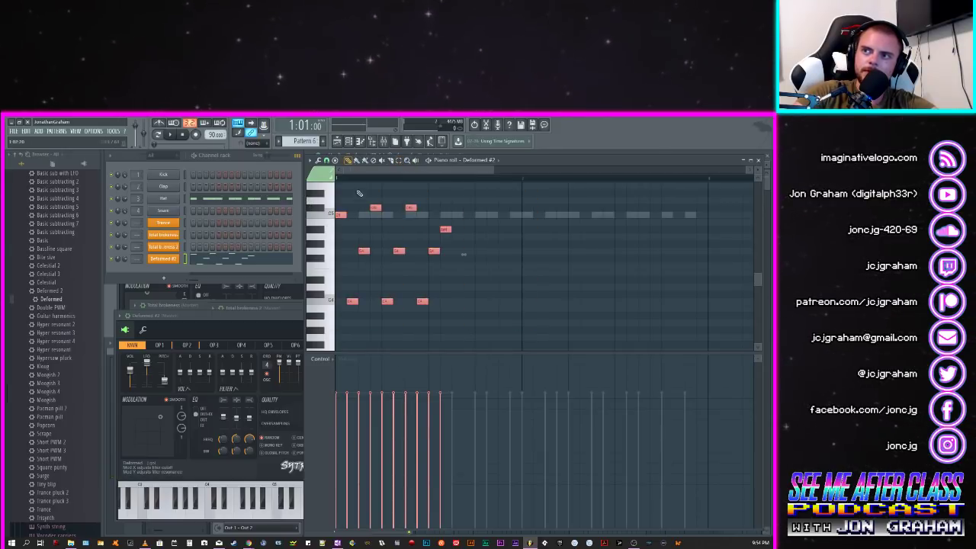
{"action": "scroll", "coordinate": [358, 185], "scroll_direction": "up", "scroll_amount": 3}
{"action": "left_click_drag", "start_coordinate": [338, 322], "coordinate": [339, 236]}
{"action": "key", "text": "space"}
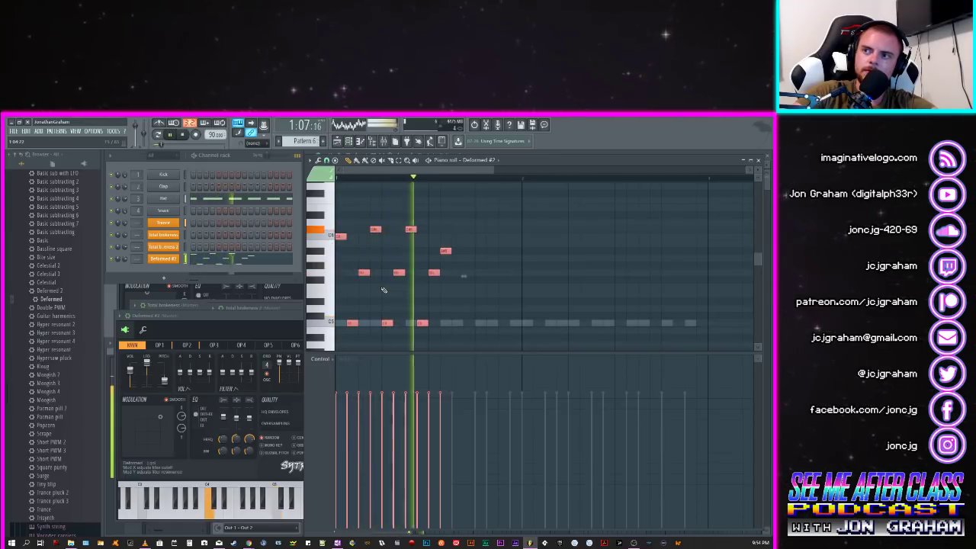
{"action": "key", "text": "space"}
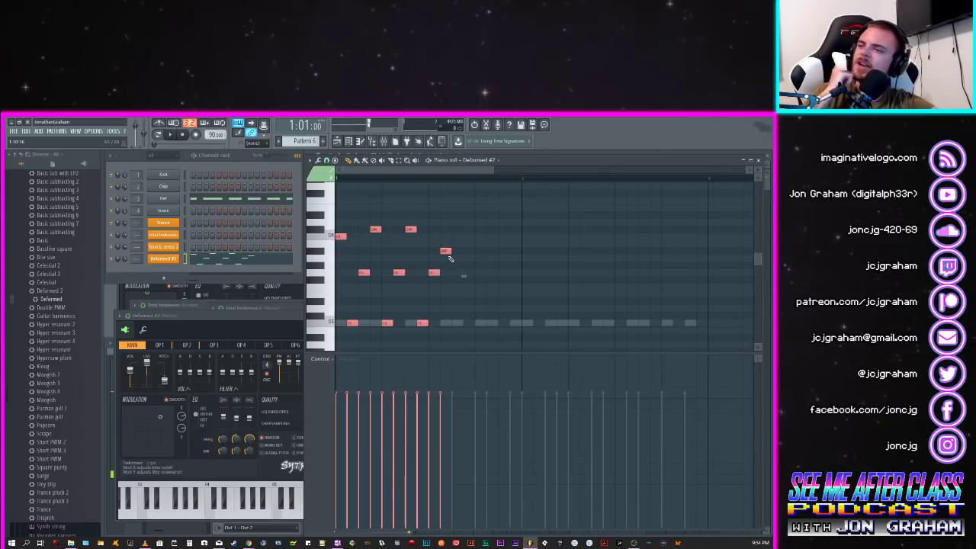
Step: Deselect the Deformed #2 notes, replay the pattern and audition the last two melody notes, A#5 and G5
{"action": "scroll", "coordinate": [493, 264], "scroll_direction": "down", "scroll_amount": 3}
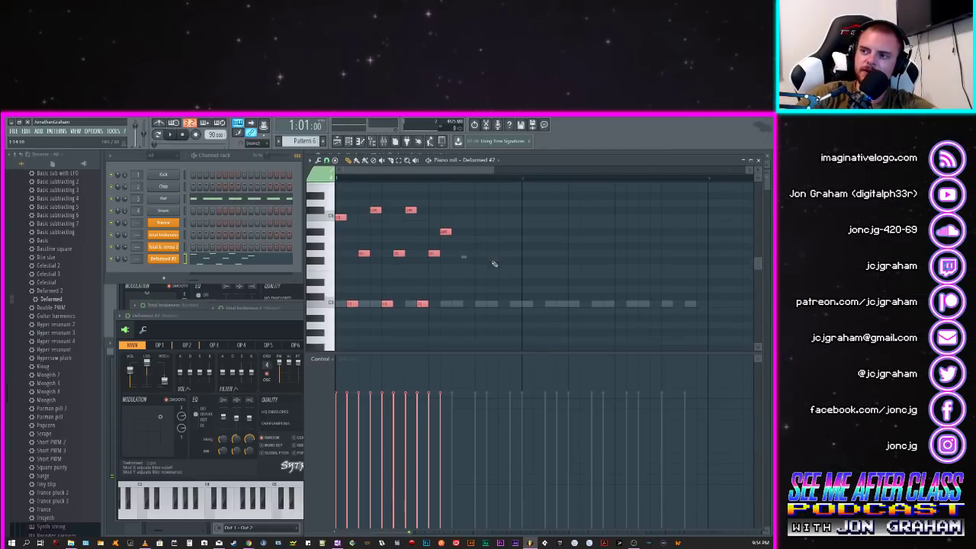
{"action": "key", "text": "ctrl+d"}
{"action": "key", "text": "space"}
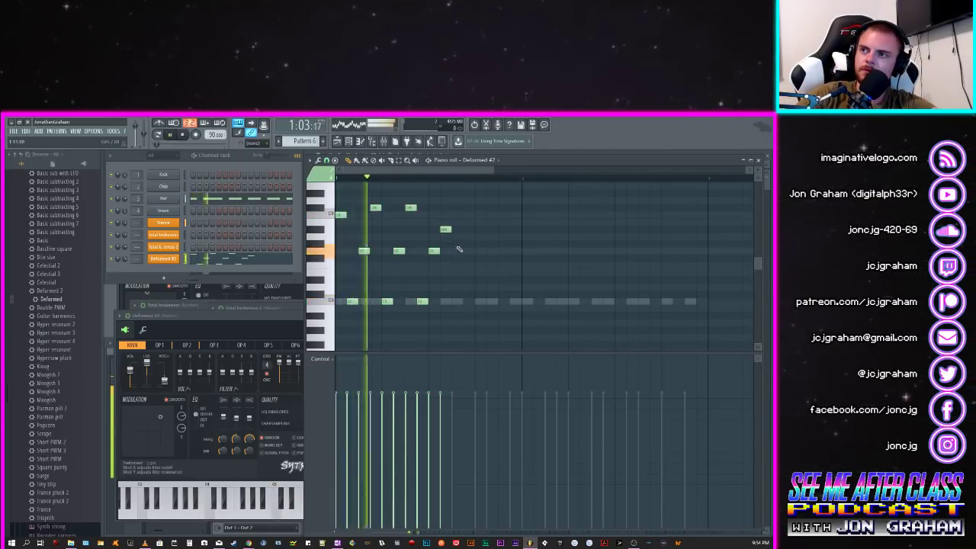
{"action": "key", "text": "space"}
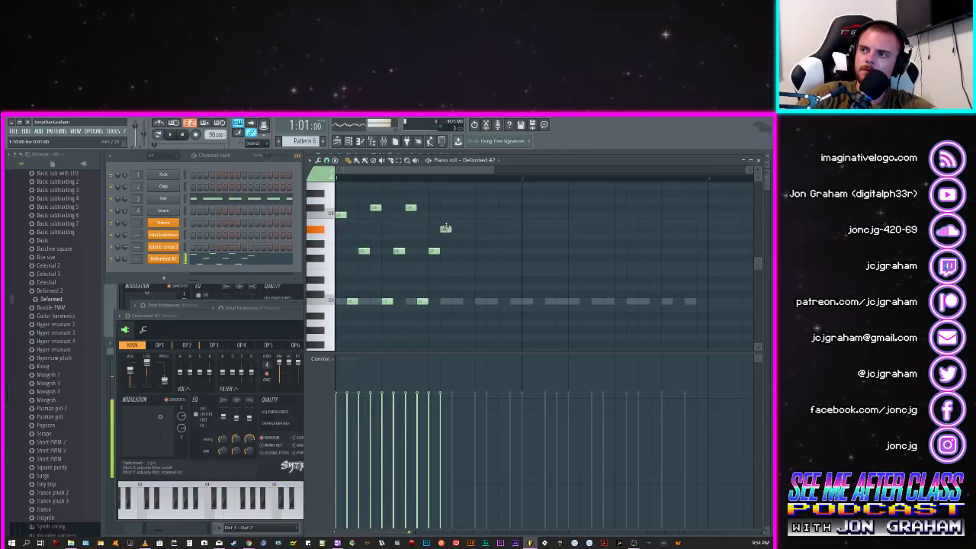
{"action": "left_click", "coordinate": [433, 252]}
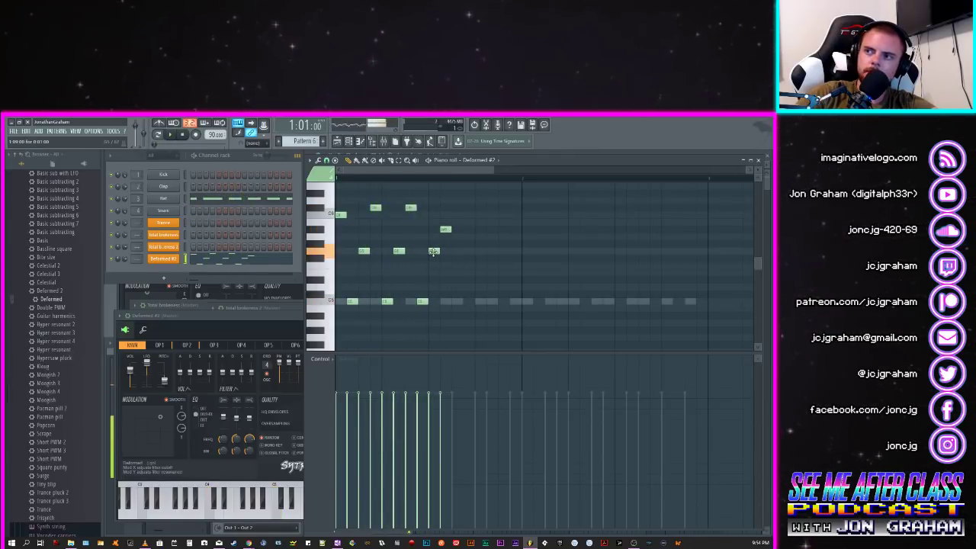
Step: Extend the Deformed #2 melody in bar 1 with consecutive sixteenth notes A#5, C5, G5 and A#5 from step 10
{"action": "left_click", "coordinate": [445, 229]}
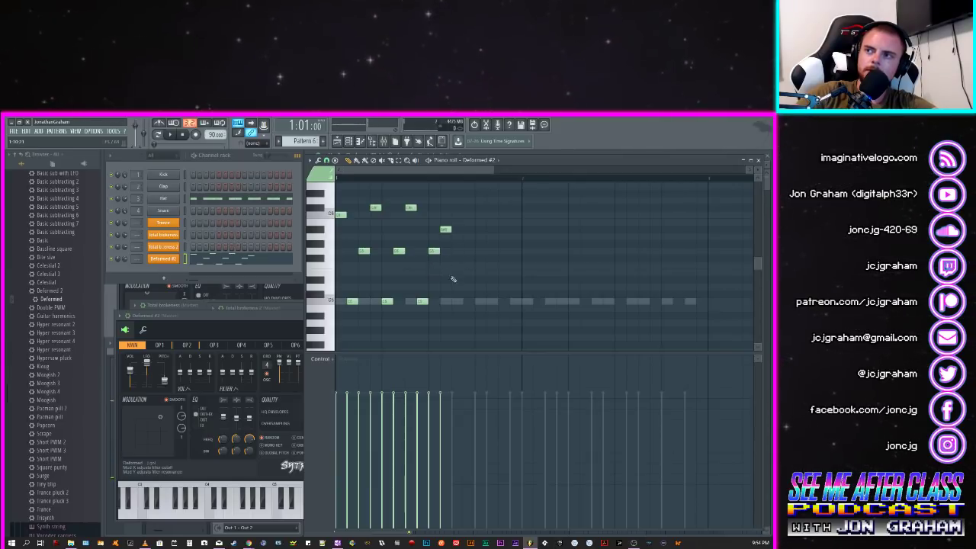
{"action": "left_click", "coordinate": [455, 301]}
{"action": "left_click", "coordinate": [468, 251]}
{"action": "left_click", "coordinate": [478, 235]}
{"action": "left_click_drag", "start_coordinate": [476, 234], "coordinate": [476, 228]}
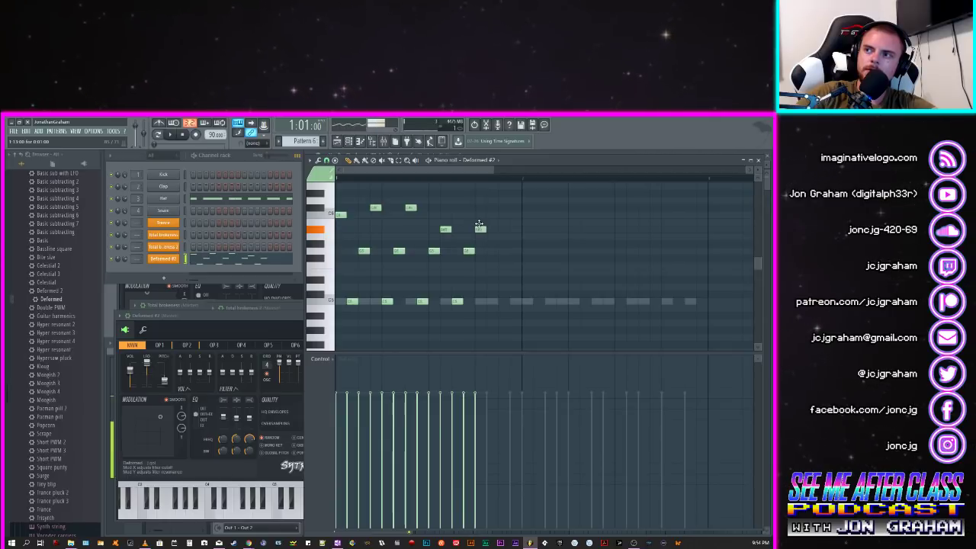
Step: Fill the last three sixteenth steps of bar 1 with the notes C5, G#5 and C5
{"action": "left_click", "coordinate": [491, 301]}
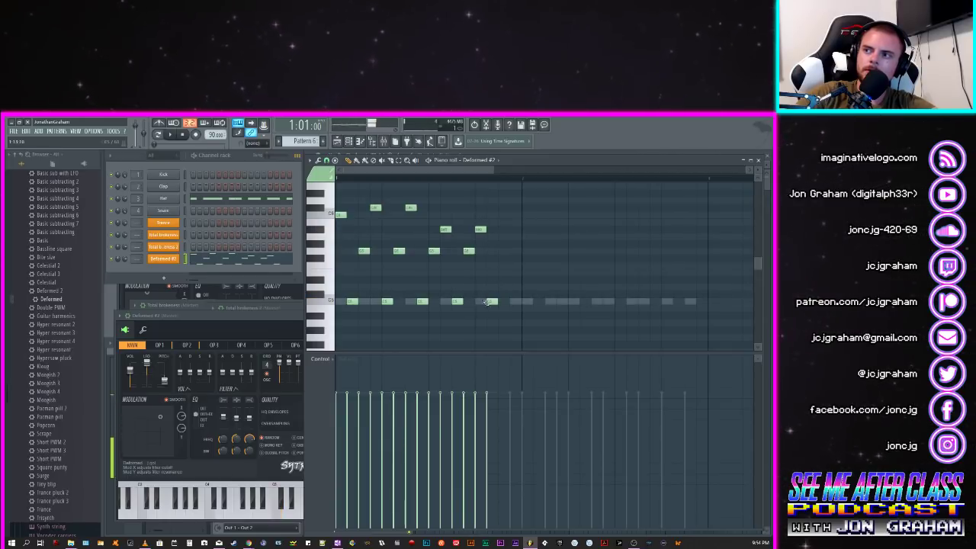
{"action": "left_click", "coordinate": [497, 253]}
{"action": "left_click_drag", "start_coordinate": [498, 245], "coordinate": [503, 243]}
{"action": "left_click", "coordinate": [514, 301]}
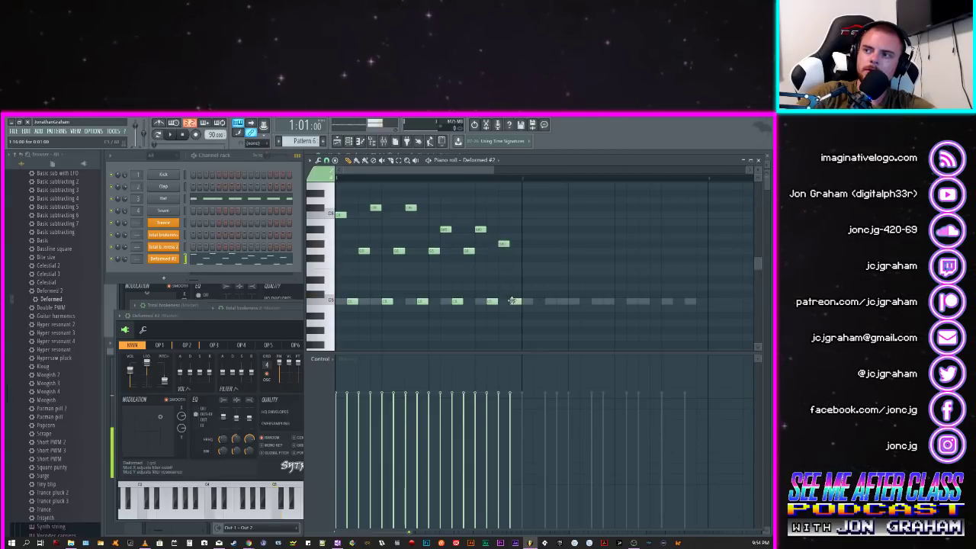
Step: Start bar 2 of the melody with sixteenth notes G#5, C5, C#5 and G#5, and play back the pattern
{"action": "left_click", "coordinate": [526, 244]}
{"action": "left_click", "coordinate": [535, 302]}
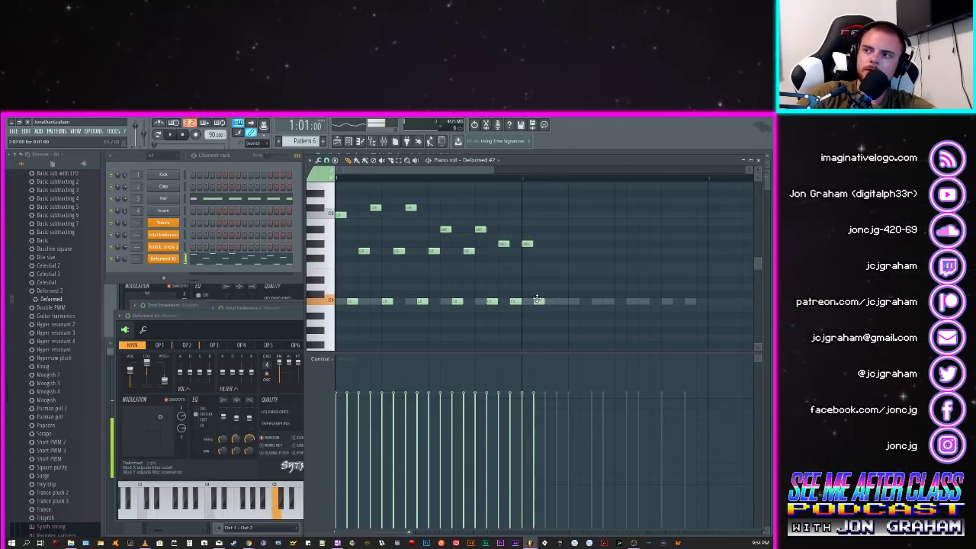
{"action": "left_click", "coordinate": [547, 288]}
{"action": "left_click_drag", "start_coordinate": [552, 287], "coordinate": [551, 295]}
{"action": "left_click", "coordinate": [560, 244]}
{"action": "key", "text": "space"}
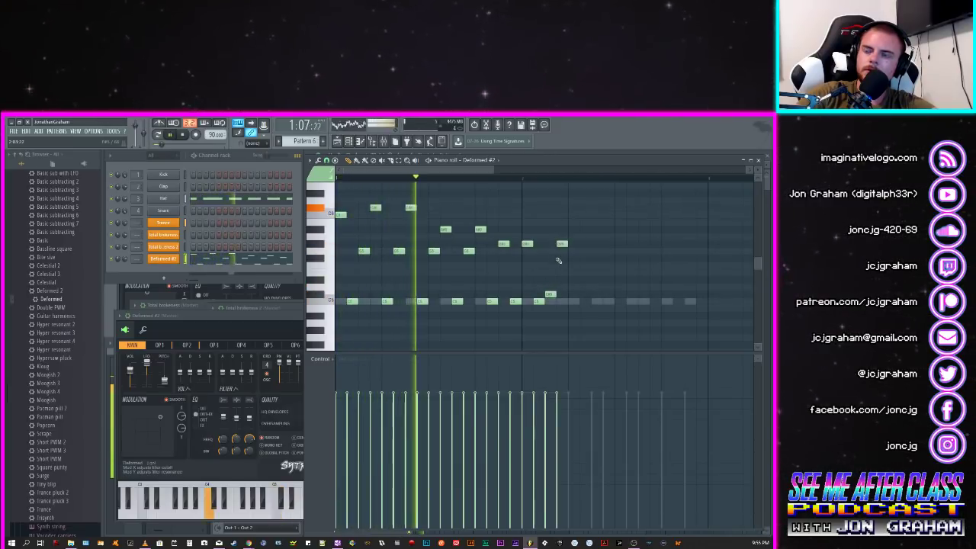
{"action": "key", "text": "space"}
Step: Add C5, C#5 and G#5 on steps 5 to 7 of bar 2 and audition the pattern
{"action": "left_click", "coordinate": [573, 301]}
{"action": "left_click", "coordinate": [584, 294]}
{"action": "left_click", "coordinate": [594, 245]}
{"action": "key", "text": "space"}
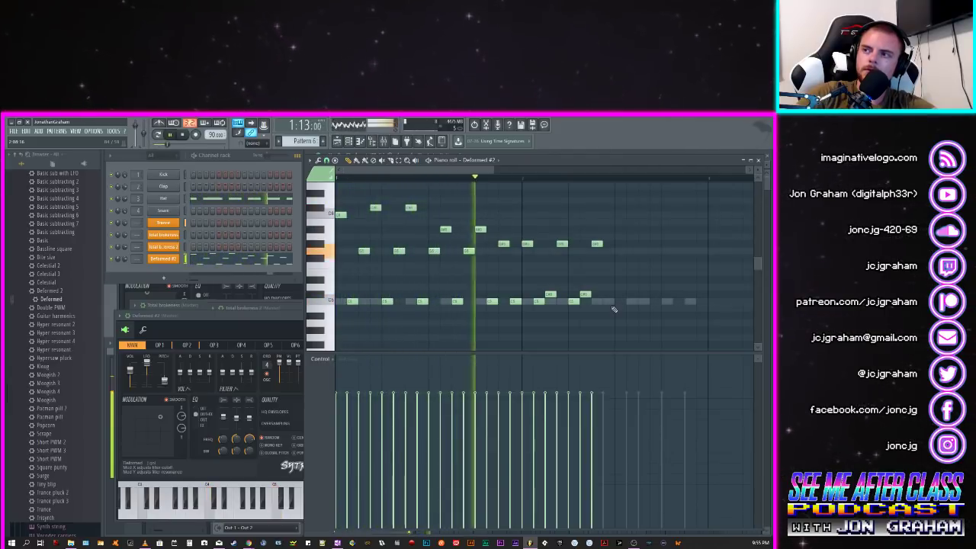
{"action": "key", "text": "space"}
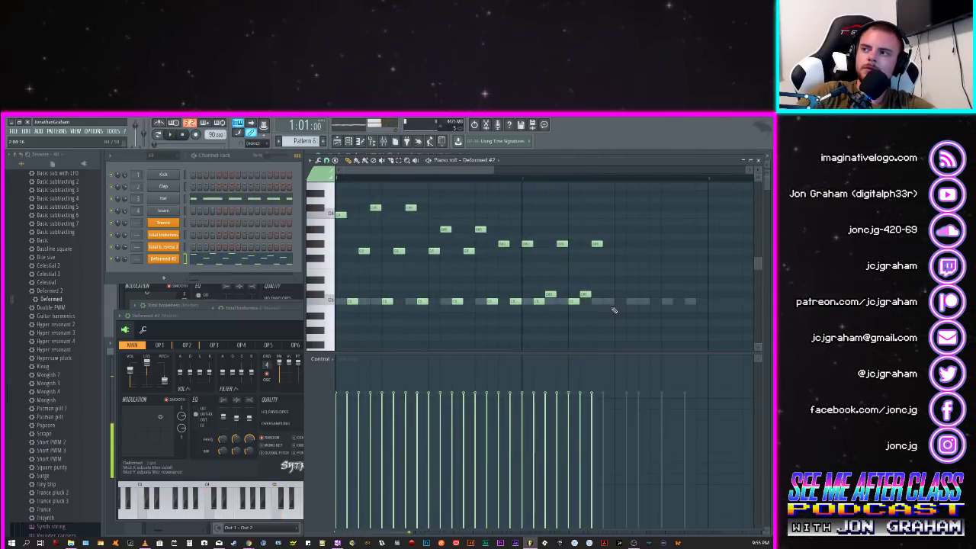
Step: Continue bar 2 from step 8 with sixteenth notes C5, C#5, G#5 and C5
{"action": "left_click", "coordinate": [607, 302]}
{"action": "left_click", "coordinate": [619, 294]}
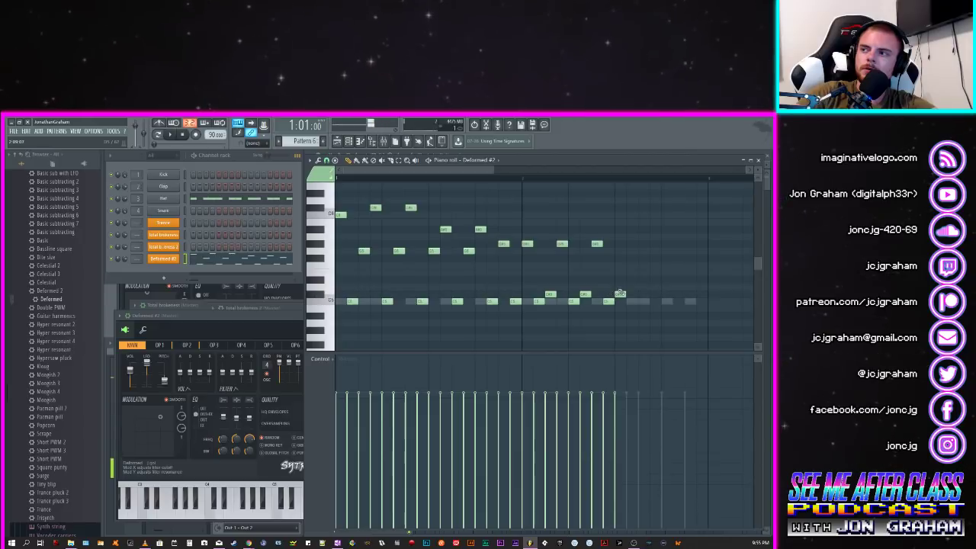
{"action": "left_click", "coordinate": [631, 243]}
{"action": "left_click", "coordinate": [641, 302]}
Step: Complete bar 2 with sixteenth notes C#5, G5, C5, G6 and C5, and play back the whole pattern
{"action": "left_click", "coordinate": [651, 302]}
{"action": "mouse_move", "coordinate": [652, 302]}
{"action": "left_mouse_down"}
{"action": "mouse_move", "coordinate": [667, 242]}
{"action": "mouse_move", "coordinate": [684, 239]}
{"action": "mouse_move", "coordinate": [682, 180]}
{"action": "left_mouse_up"}
{"action": "left_click", "coordinate": [666, 272]}
{"action": "left_click", "coordinate": [677, 303]}
{"action": "left_click", "coordinate": [698, 327]}
{"action": "key", "text": "space"}
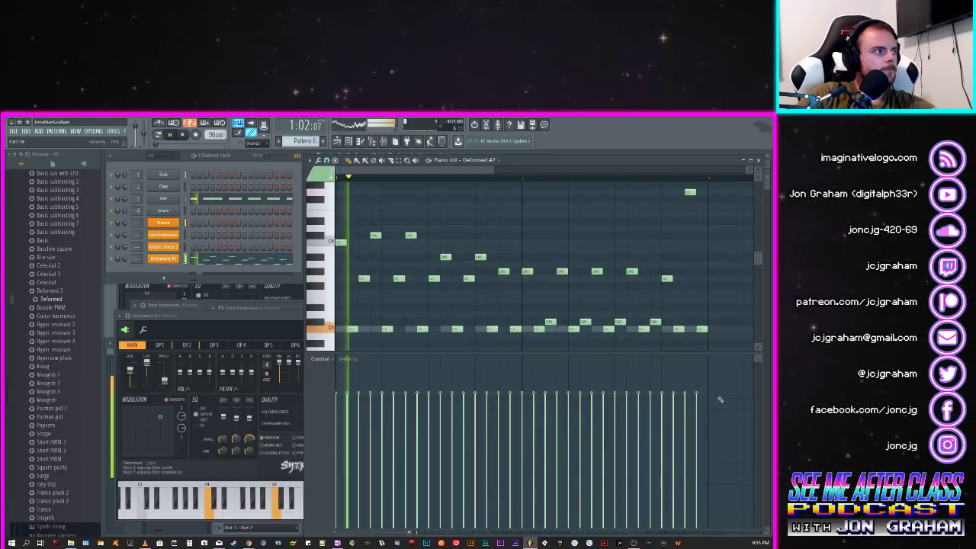
{"action": "key", "text": "space"}
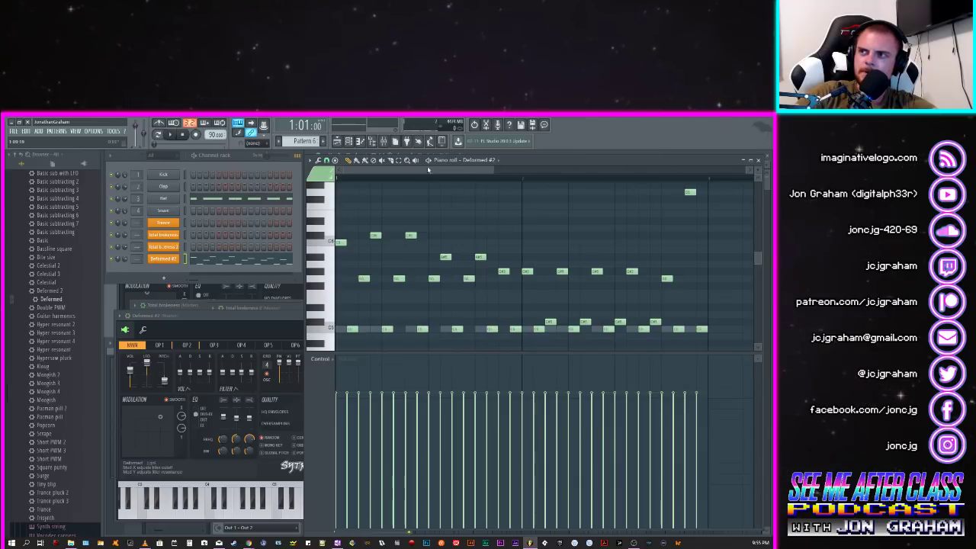
Step: Select all notes of the Deformed #2 melody, lower them one octave and audition the change
{"action": "left_click_drag", "start_coordinate": [728, 337], "coordinate": [57, 246]}
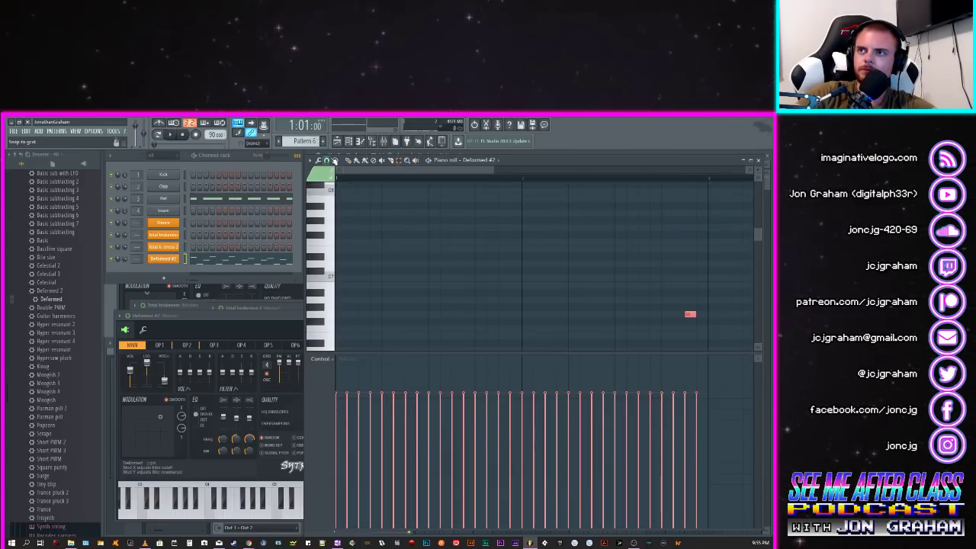
{"action": "scroll", "coordinate": [368, 213], "scroll_direction": "down", "scroll_amount": 5}
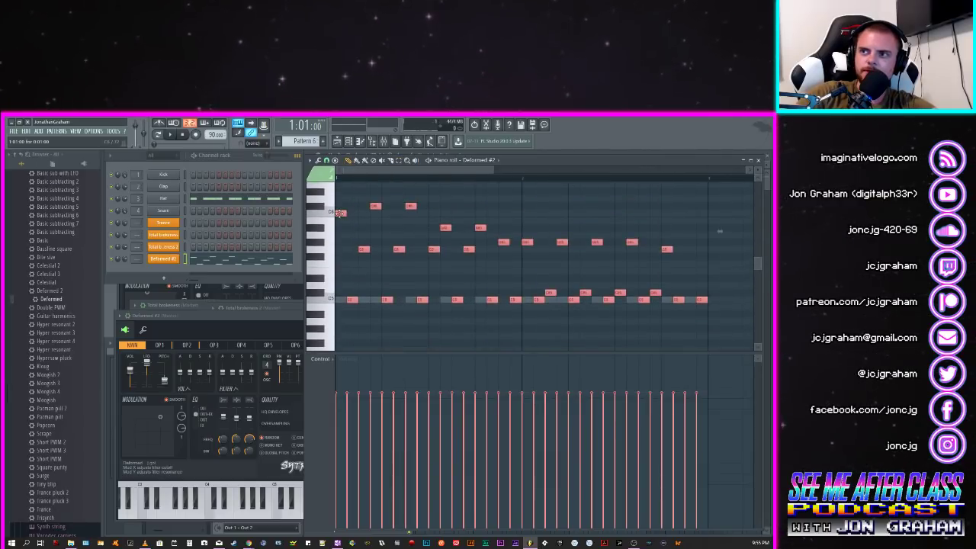
{"action": "left_click_drag", "start_coordinate": [340, 213], "coordinate": [340, 299]}
{"action": "key", "text": "space"}
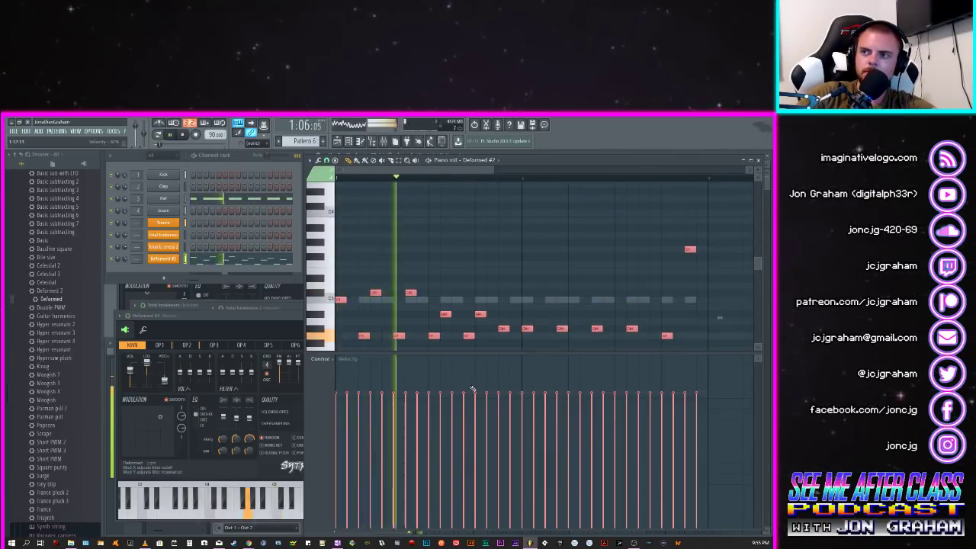
{"action": "key", "text": "space"}
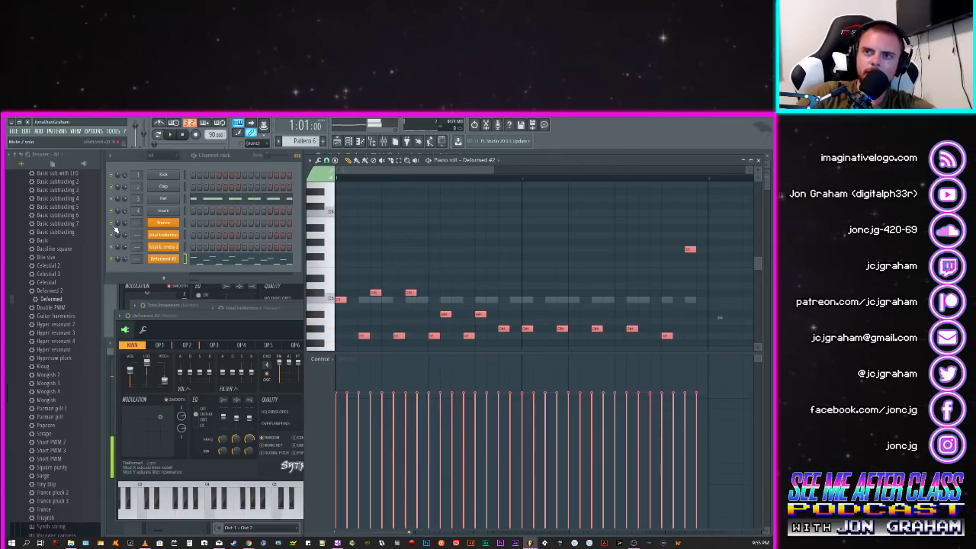
Step: Play back the pattern with the lowered melody
{"action": "key", "text": "space"}
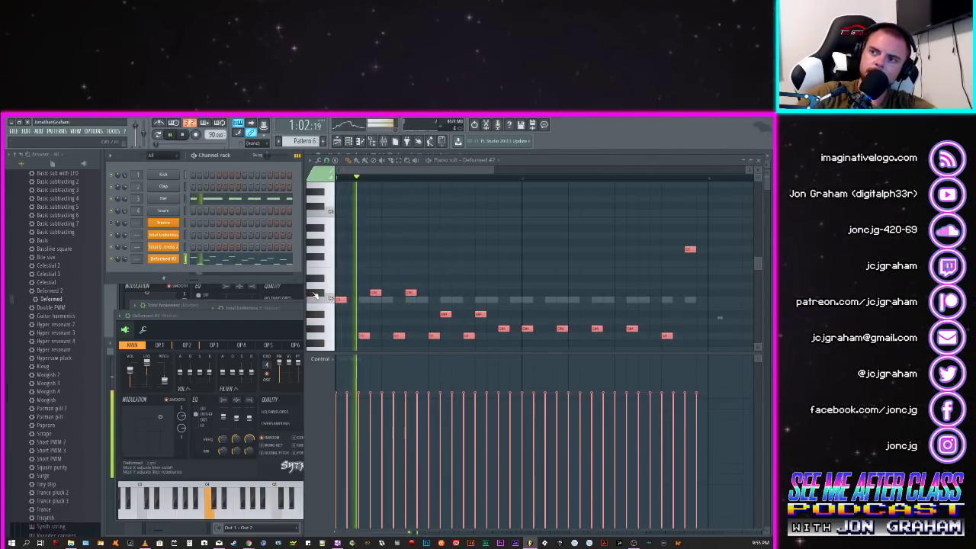
{"action": "scroll", "coordinate": [415, 284], "scroll_direction": "down", "scroll_amount": 3}
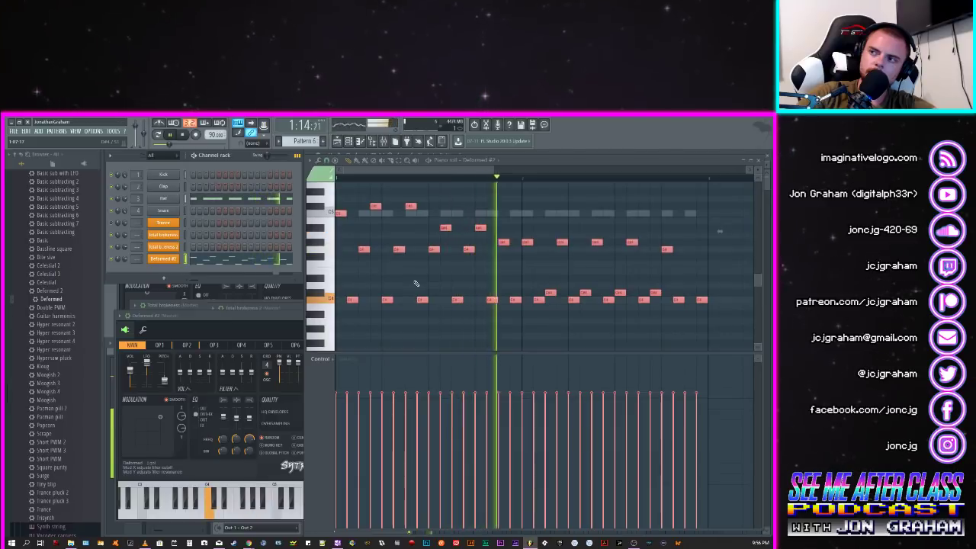
{"action": "scroll", "coordinate": [416, 283], "scroll_direction": "up", "scroll_amount": 1}
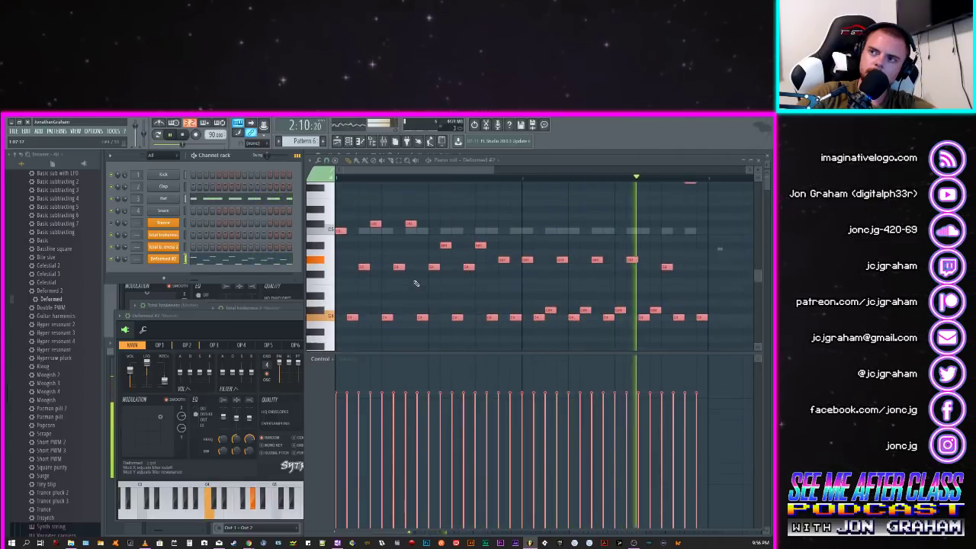
{"action": "scroll", "coordinate": [416, 283], "scroll_direction": "up", "scroll_amount": 3}
{"action": "key", "text": "space"}
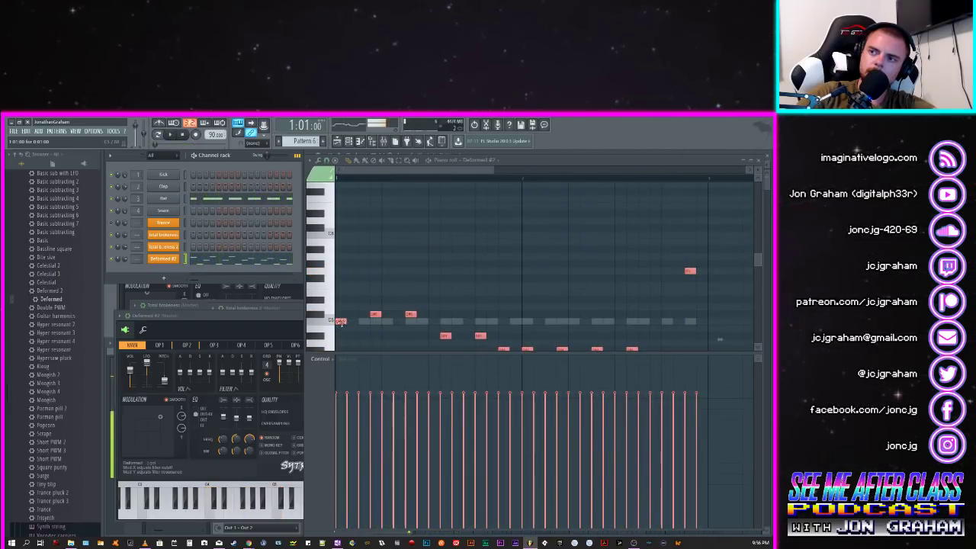
Step: Raise the whole melody back up one octave and play the pattern
{"action": "scroll", "coordinate": [346, 293], "scroll_direction": "down", "scroll_amount": 3}
{"action": "key", "text": "space"}
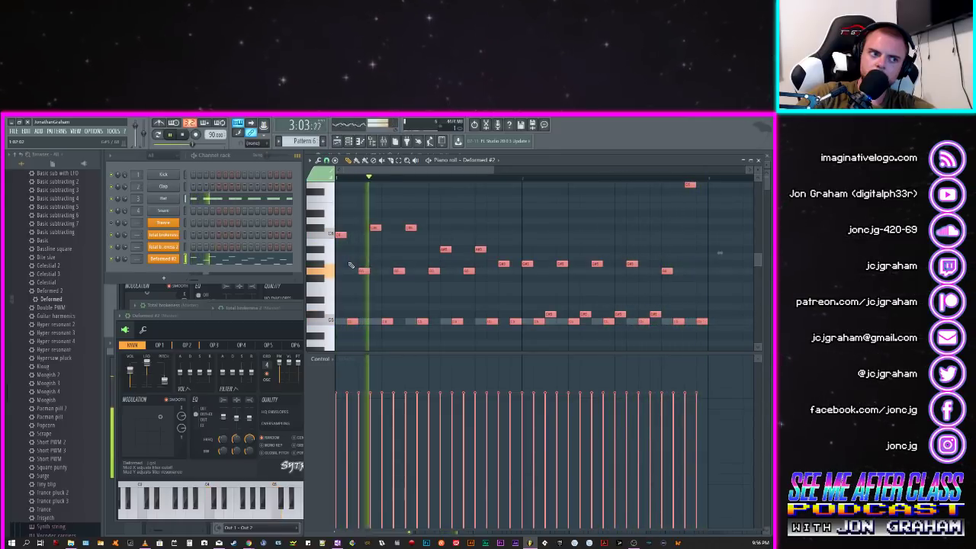
{"action": "key", "text": "space"}
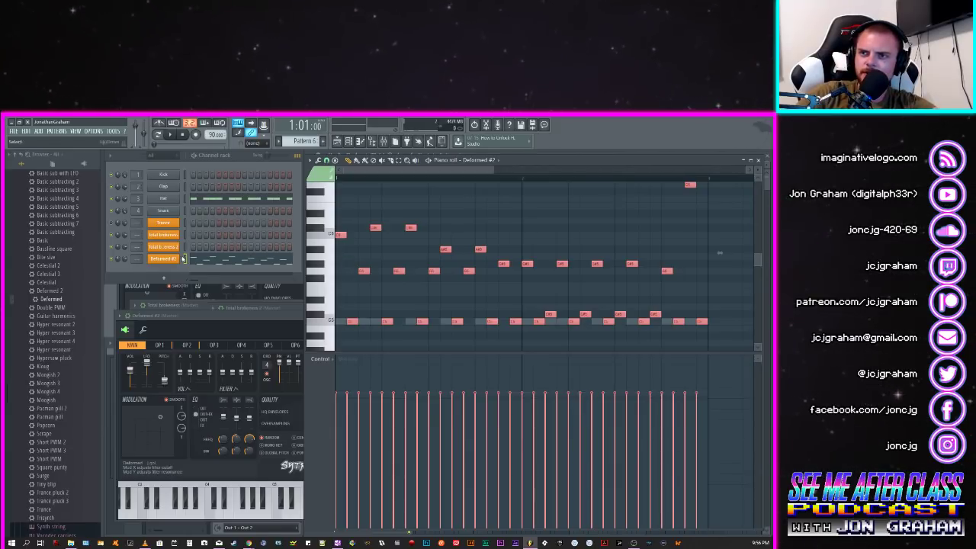
Step: Cut the melody notes from the Deformed #2 channel and paste them into the Total brokeness 2 channel
{"action": "right_click", "coordinate": [171, 263]}
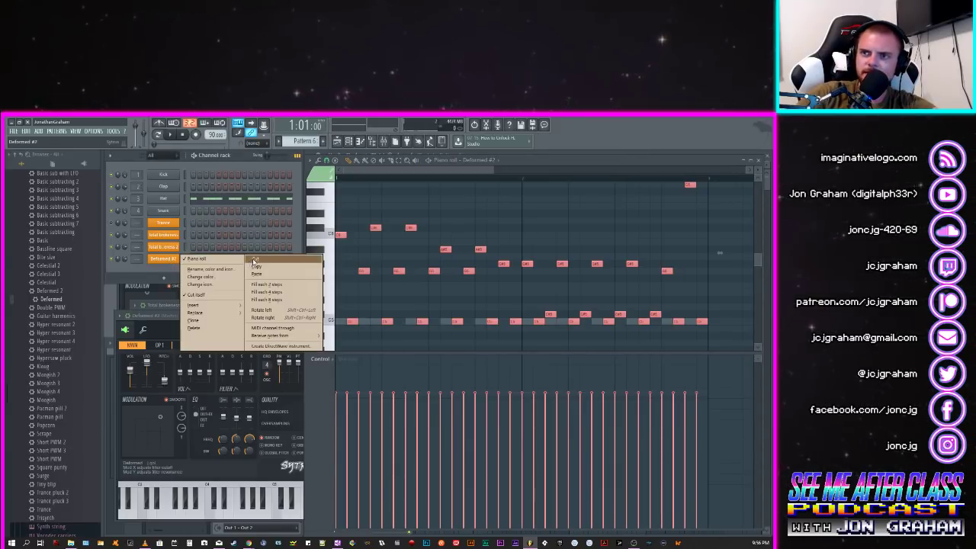
{"action": "left_click", "coordinate": [166, 248]}
{"action": "right_click", "coordinate": [166, 249]}
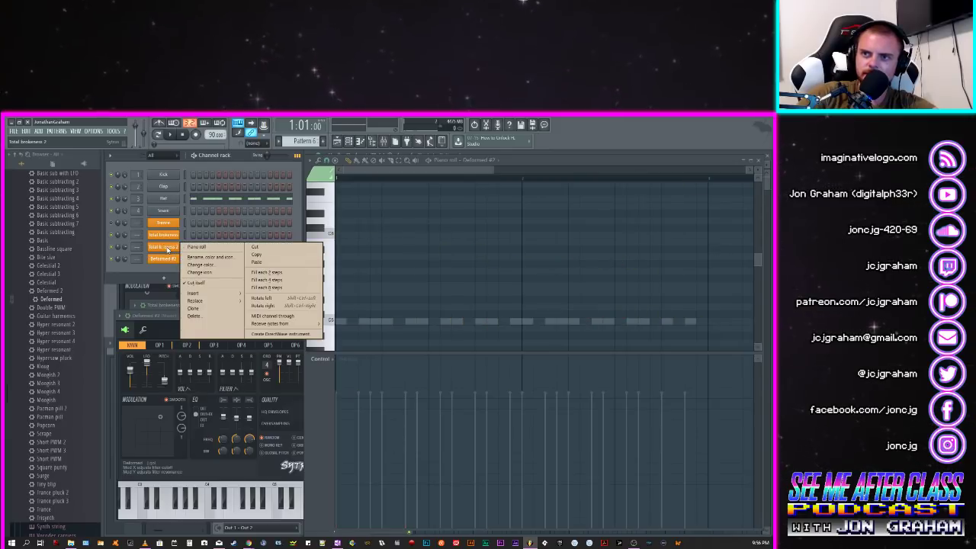
{"action": "left_click", "coordinate": [266, 263]}
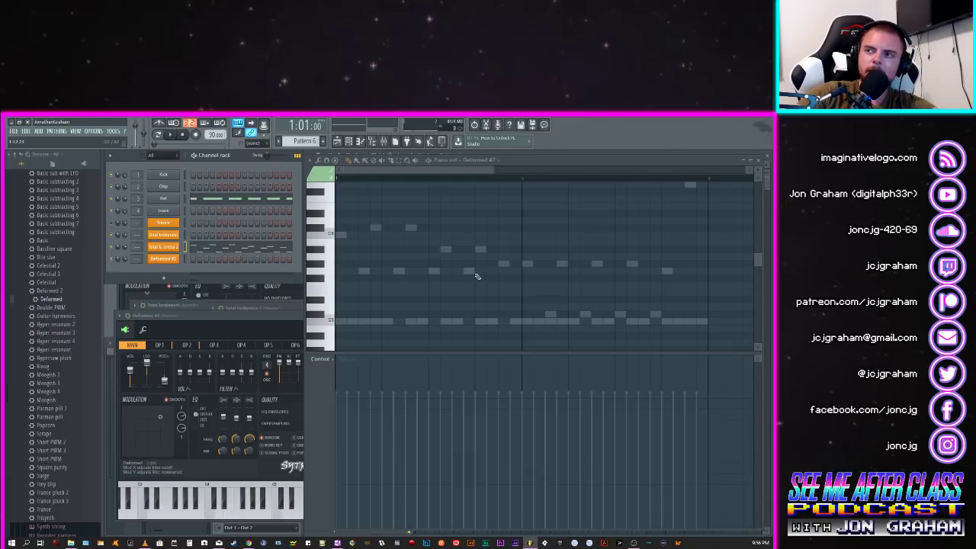
{"action": "scroll", "coordinate": [472, 281], "scroll_direction": "down", "scroll_amount": 3}
{"action": "scroll", "coordinate": [465, 283], "scroll_direction": "up", "scroll_amount": 3}
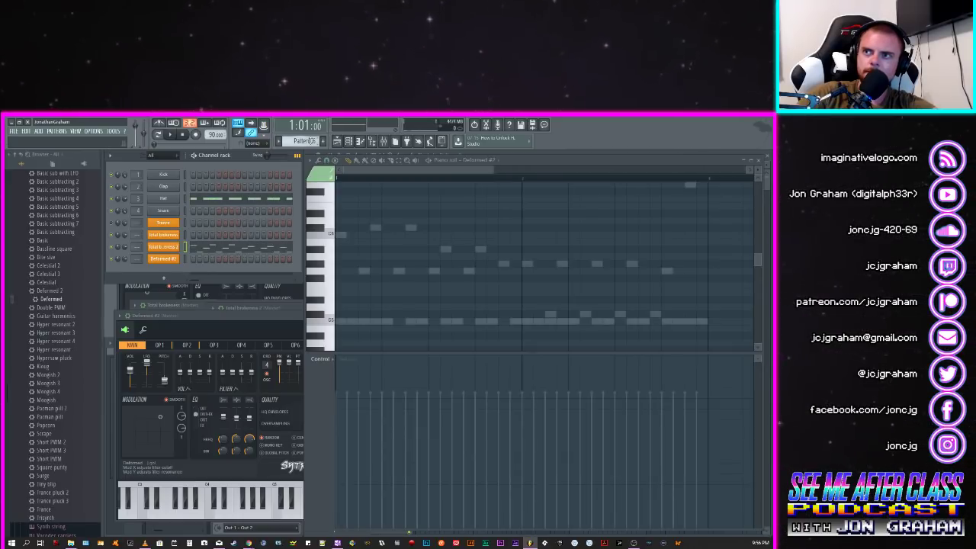
Step: Open the playlist and move the Total brokeness 2 melody notes from Pattern 6 to the empty Pattern 7
{"action": "key", "text": "F5"}
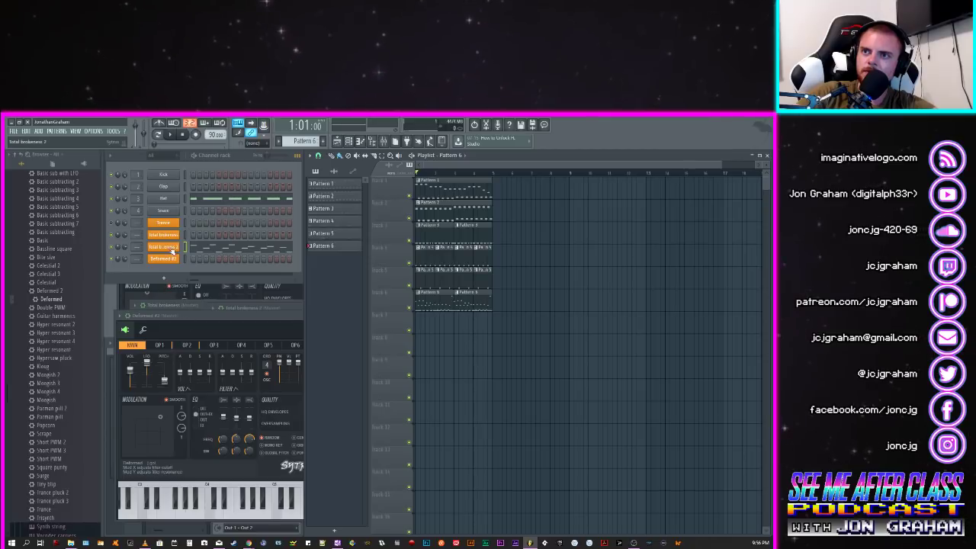
{"action": "right_click", "coordinate": [175, 250]}
{"action": "left_click", "coordinate": [259, 247]}
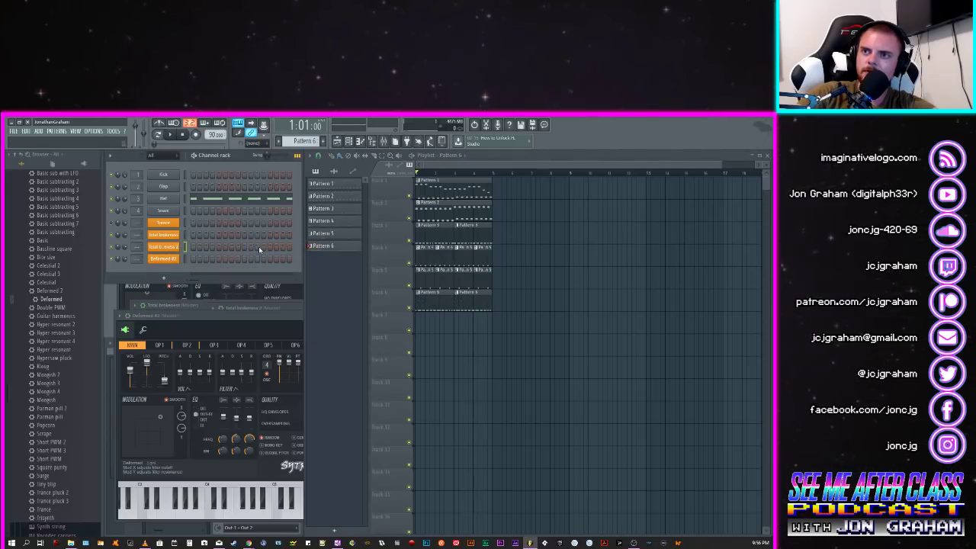
{"action": "scroll", "coordinate": [301, 142], "scroll_direction": "up", "scroll_amount": 1}
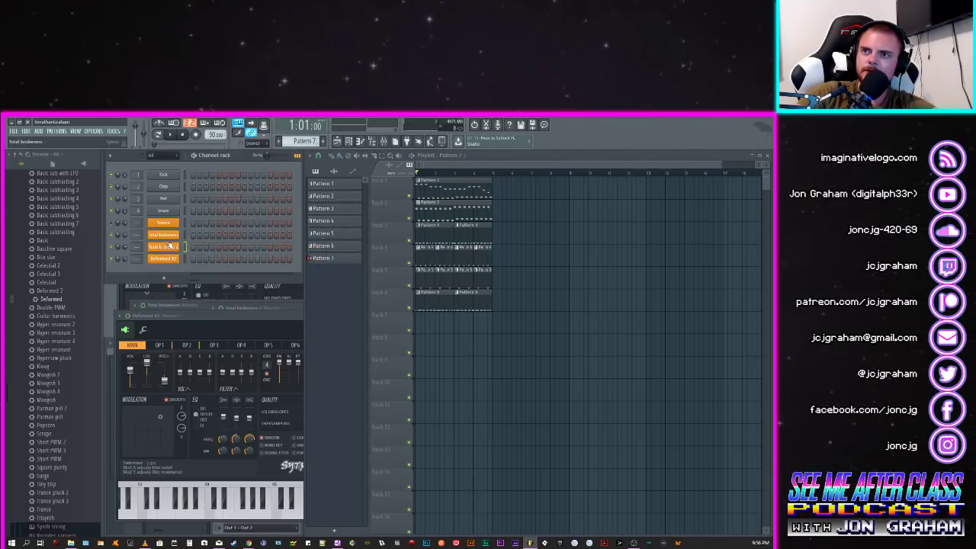
{"action": "right_click", "coordinate": [179, 243]}
{"action": "left_click", "coordinate": [282, 265]}
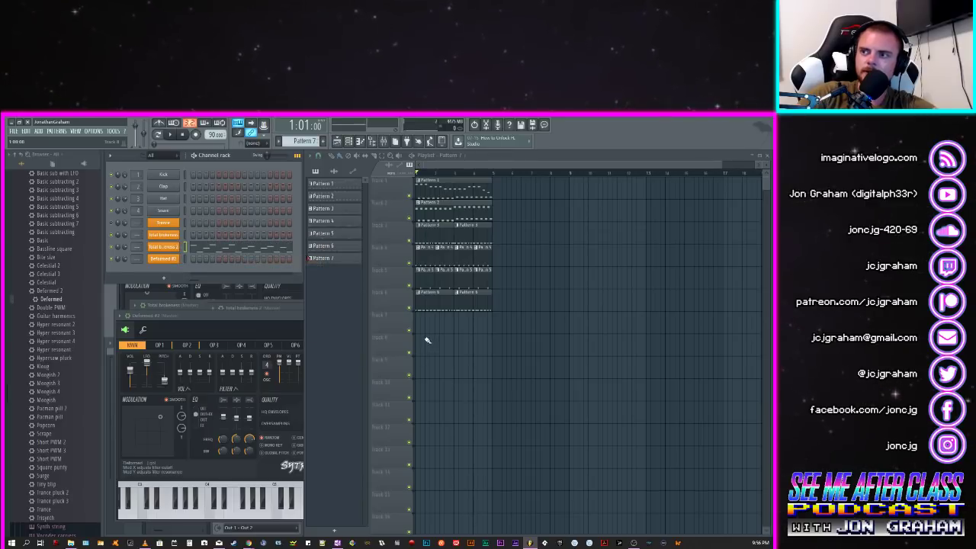
Step: Place two Pattern 7 clips end to end on track 7 across bars 1 to 4 and play the arrangement
{"action": "left_click_drag", "start_coordinate": [418, 331], "coordinate": [488, 333]}
{"action": "key", "text": "space"}
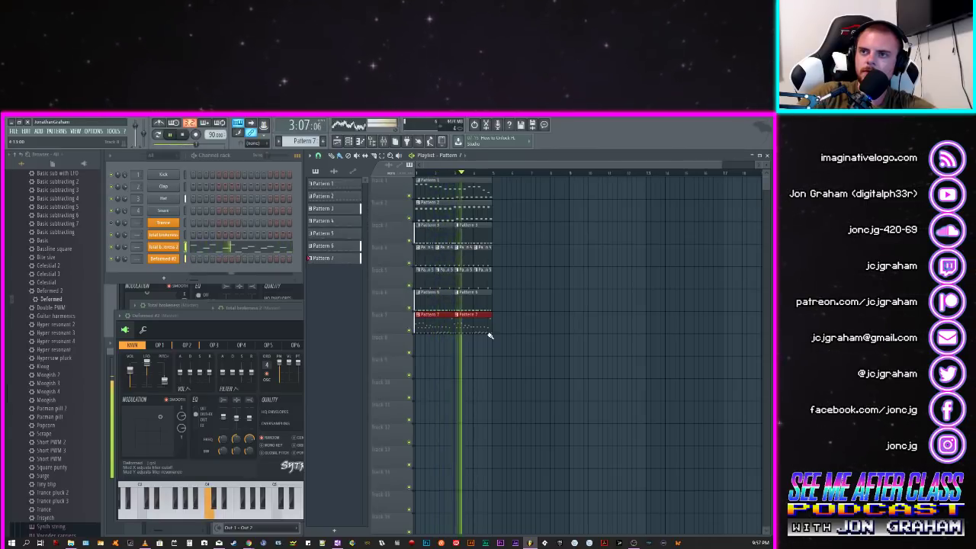
{"action": "key", "text": "space"}
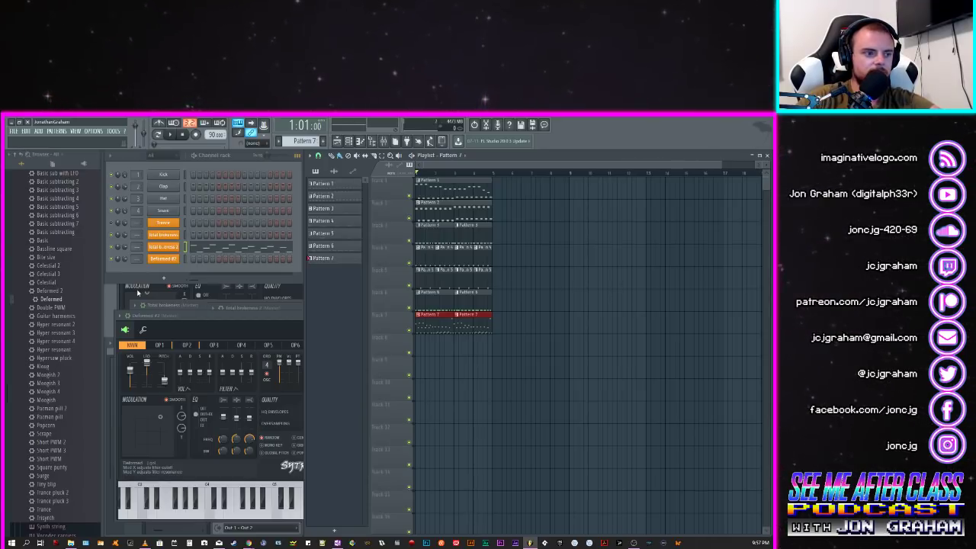
{"action": "key", "text": "space"}
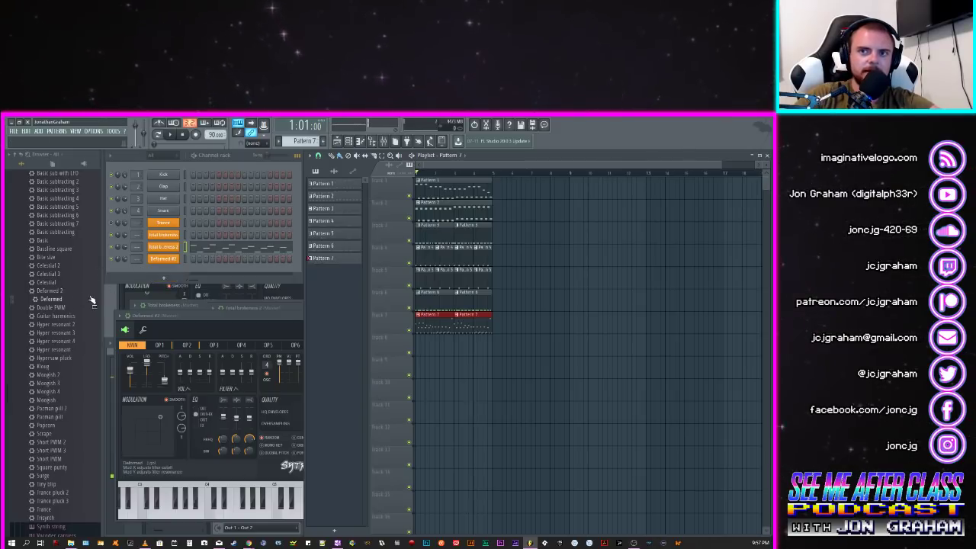
Step: Replace the Total brokeness 2 channel's sound with the Another fat saw preset and audition it in the arrangement
{"action": "scroll", "coordinate": [56, 202], "scroll_direction": "up", "scroll_amount": 2}
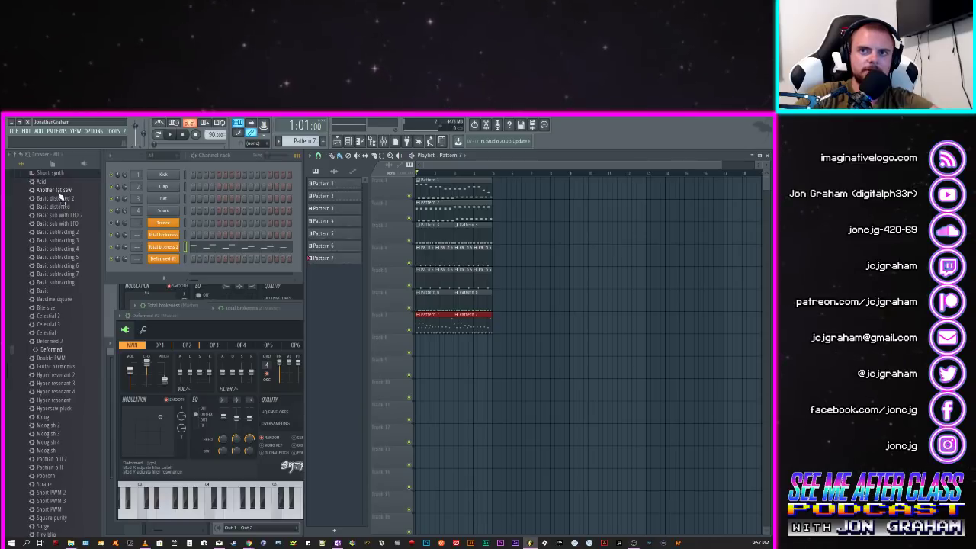
{"action": "left_click_drag", "start_coordinate": [107, 210], "coordinate": [164, 250]}
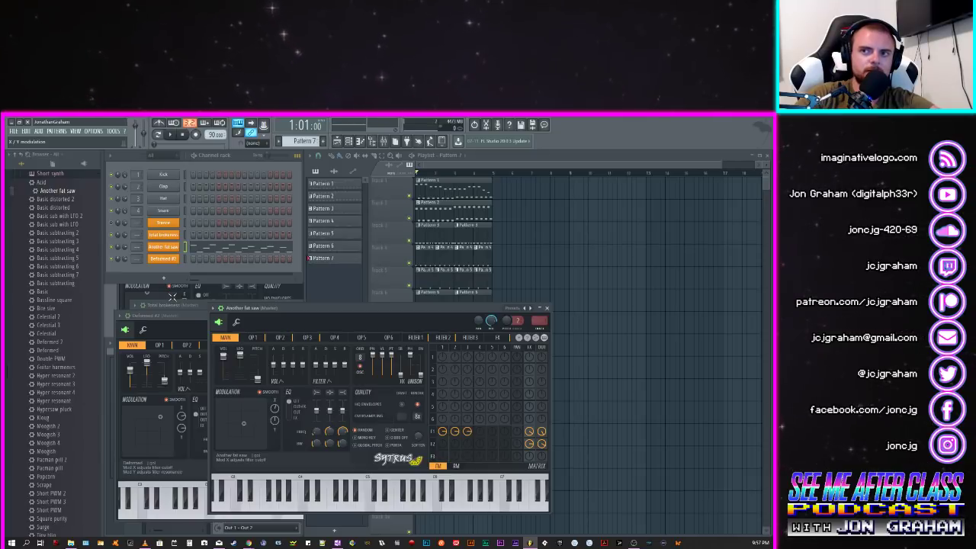
{"action": "key", "text": "space"}
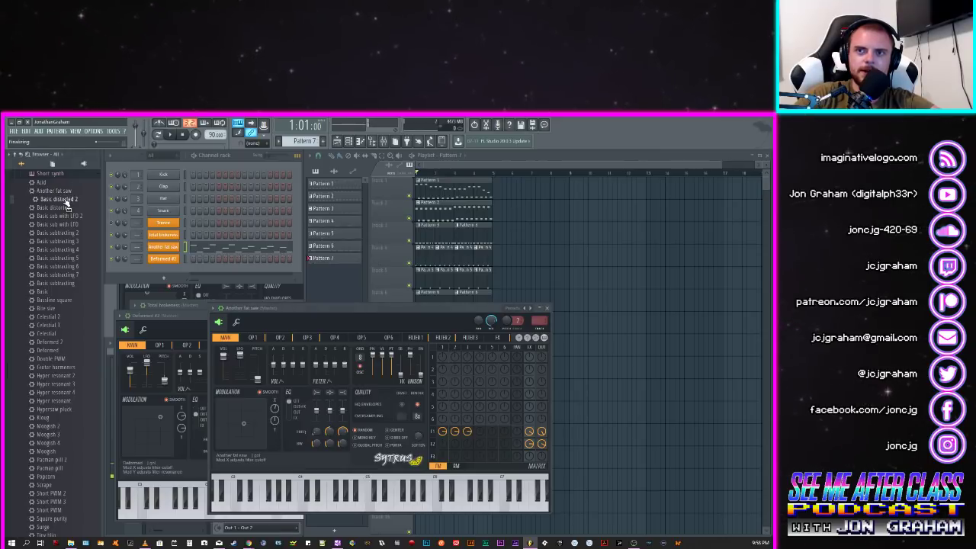
Step: Leave the Short synth presets, open the Sytrus preset category above Bass, and replace the Another fat saw channel's sound with Troll
{"action": "scroll", "coordinate": [76, 320], "scroll_direction": "down", "scroll_amount": 6}
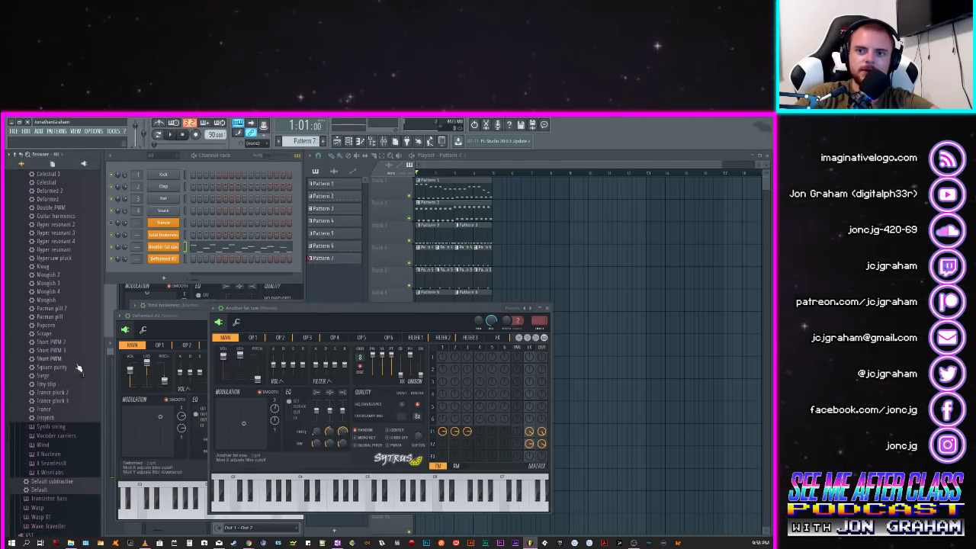
{"action": "scroll", "coordinate": [71, 427], "scroll_direction": "up", "scroll_amount": 4}
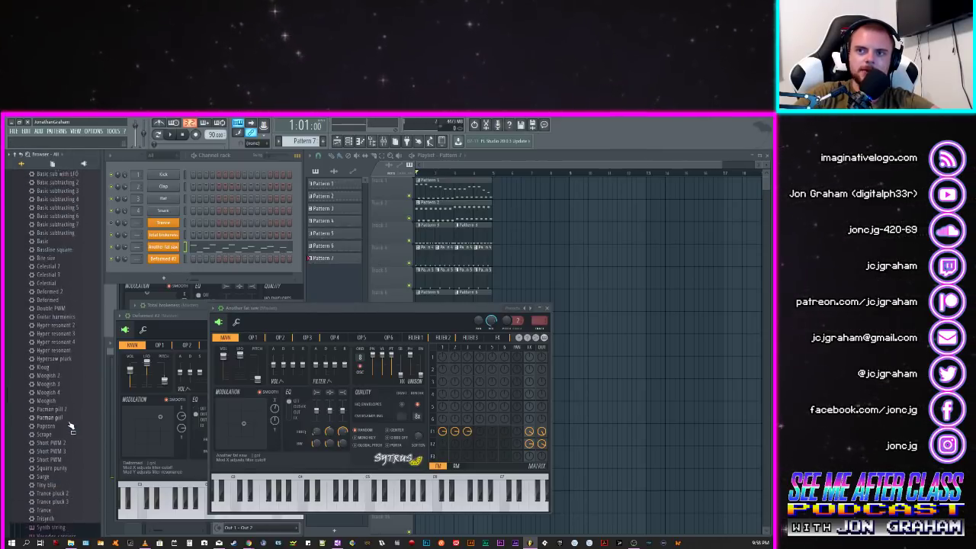
{"action": "scroll", "coordinate": [76, 286], "scroll_direction": "up", "scroll_amount": 4}
{"action": "left_click", "coordinate": [61, 225]}
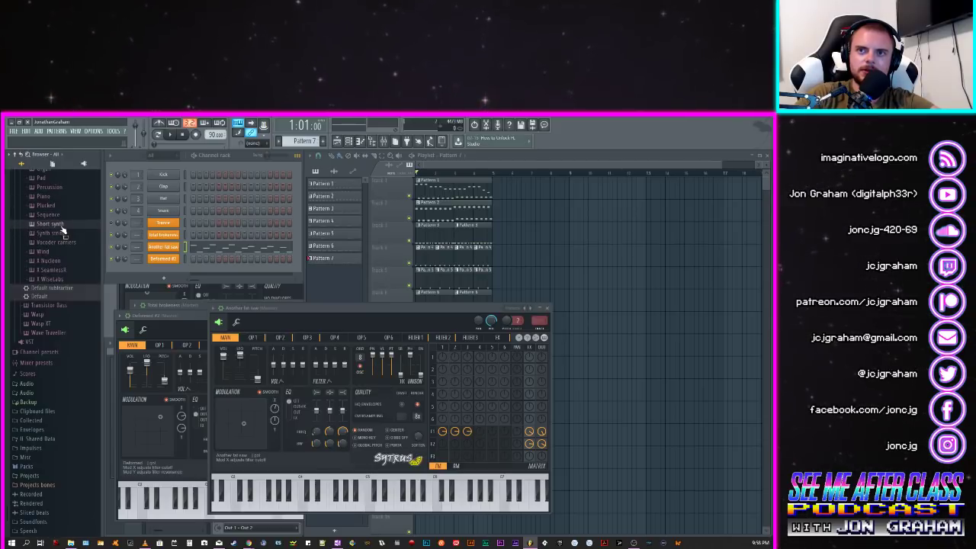
{"action": "scroll", "coordinate": [67, 238], "scroll_direction": "up", "scroll_amount": 4}
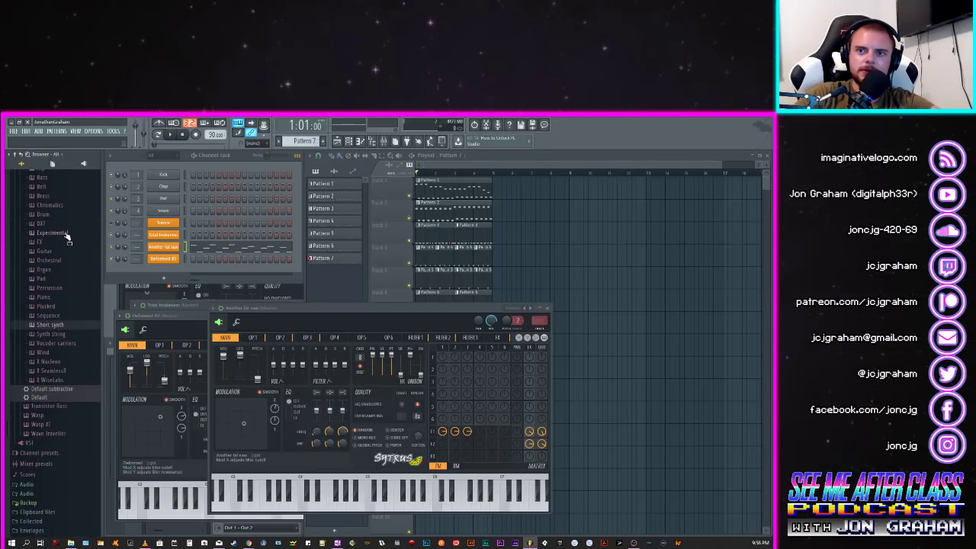
{"action": "scroll", "coordinate": [67, 239], "scroll_direction": "up", "scroll_amount": 2}
{"action": "left_click", "coordinate": [64, 220]}
{"action": "scroll", "coordinate": [63, 366], "scroll_direction": "down", "scroll_amount": 5}
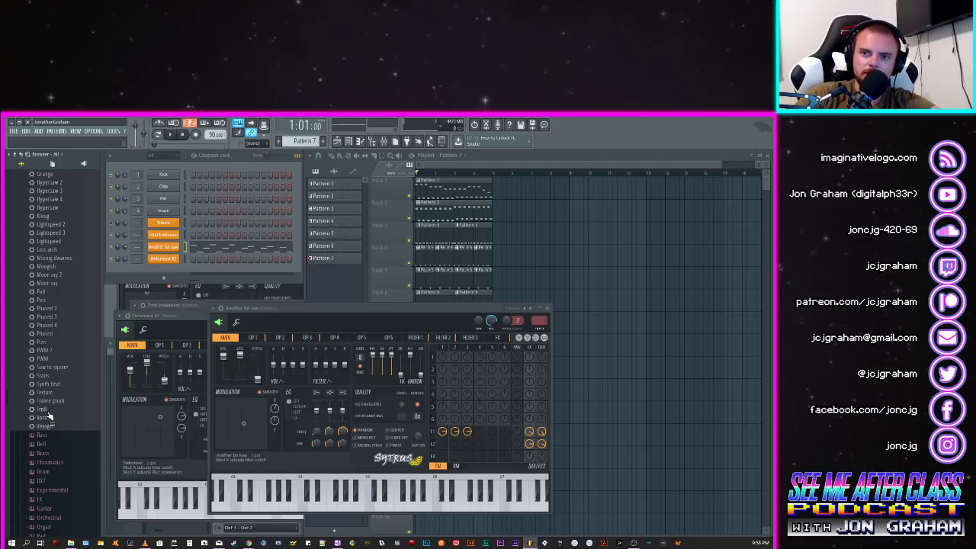
{"action": "left_click_drag", "start_coordinate": [186, 257], "coordinate": [187, 248]}
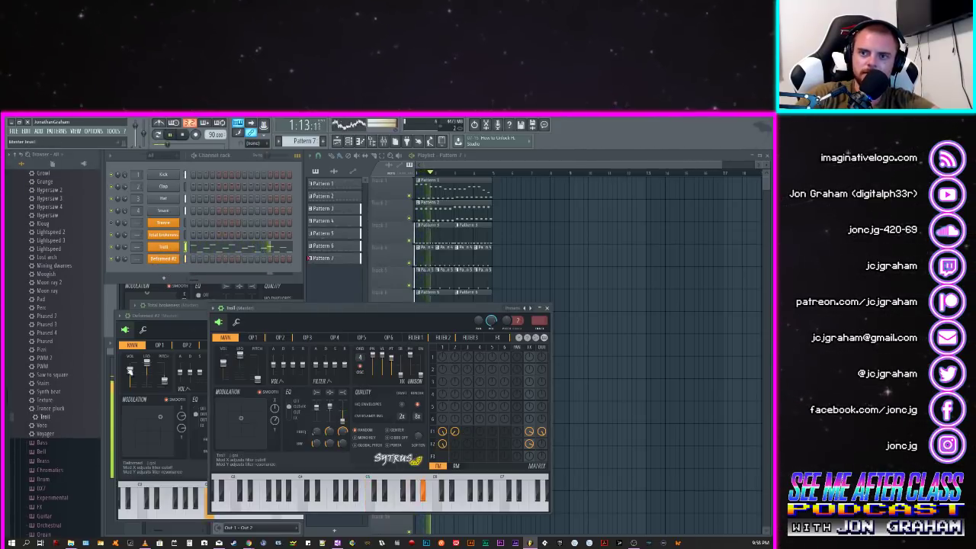
Step: Audition the Trance pluck and Synth beat presets in turn on the melody channel while the arrangement plays
{"action": "left_click_drag", "start_coordinate": [58, 410], "coordinate": [163, 247]}
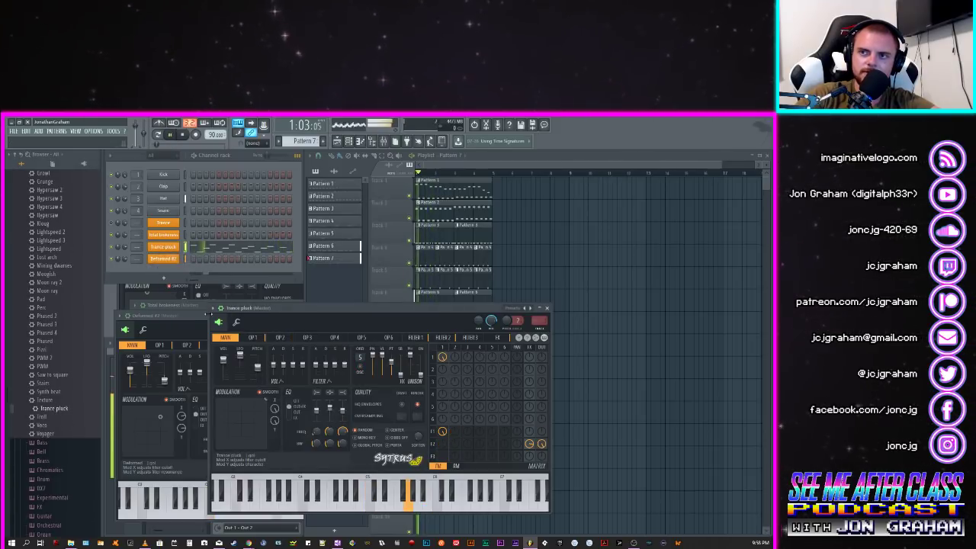
{"action": "scroll", "coordinate": [70, 408], "scroll_direction": "up", "scroll_amount": 2}
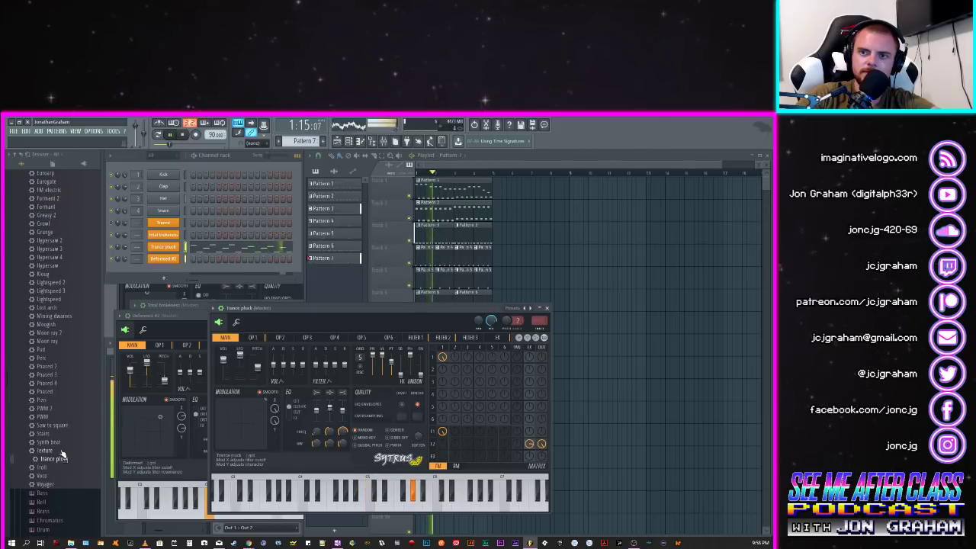
{"action": "left_click_drag", "start_coordinate": [87, 418], "coordinate": [163, 247]}
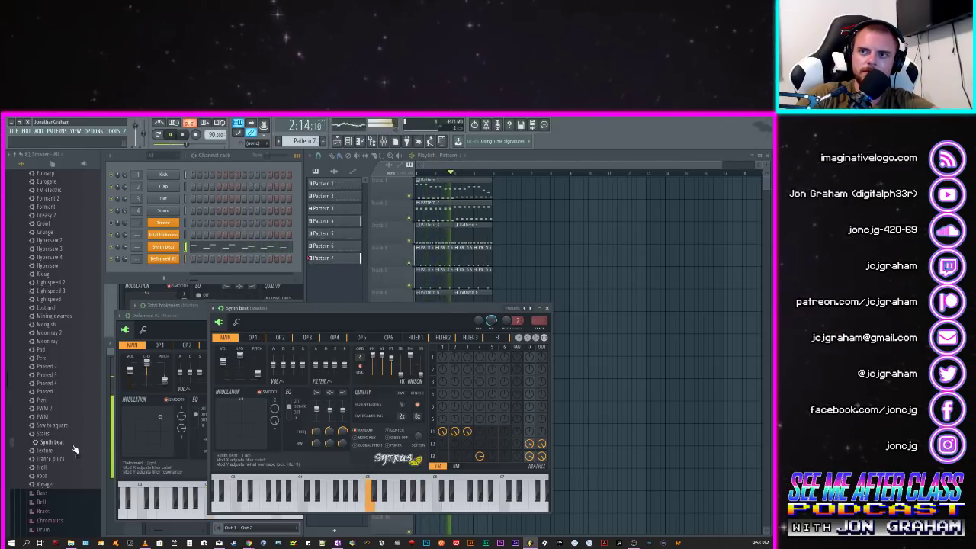
Step: Open the Synth beat channel's piano roll, audition the whole melody one octave higher, and return the notes to their original octave
{"action": "right_click", "coordinate": [175, 245]}
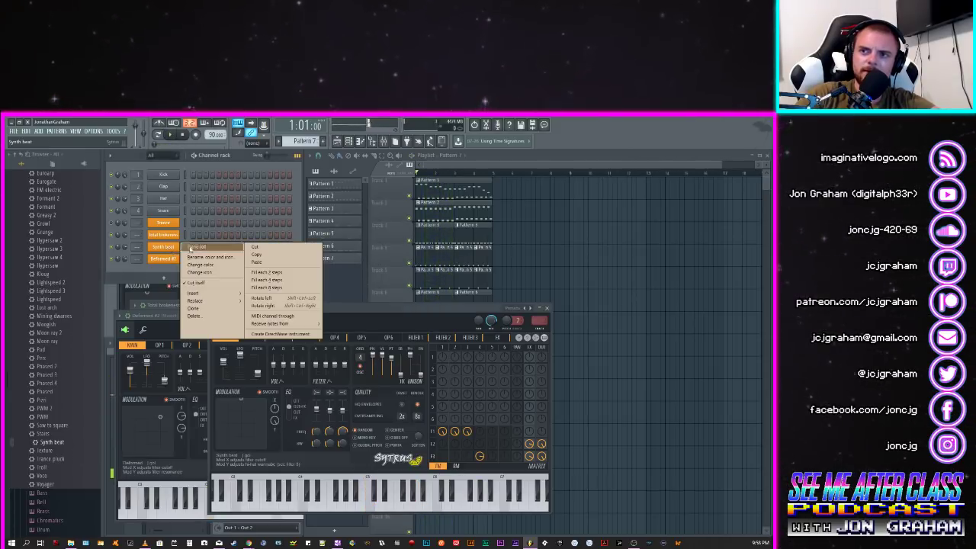
{"action": "left_click", "coordinate": [202, 250]}
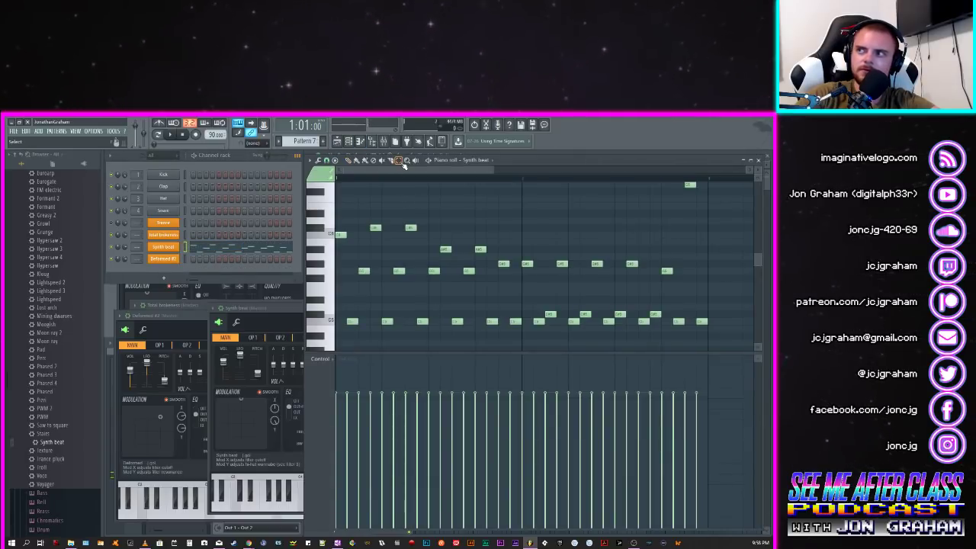
{"action": "key", "text": "ctrl+a"}
{"action": "scroll", "coordinate": [375, 223], "scroll_direction": "up", "scroll_amount": 2}
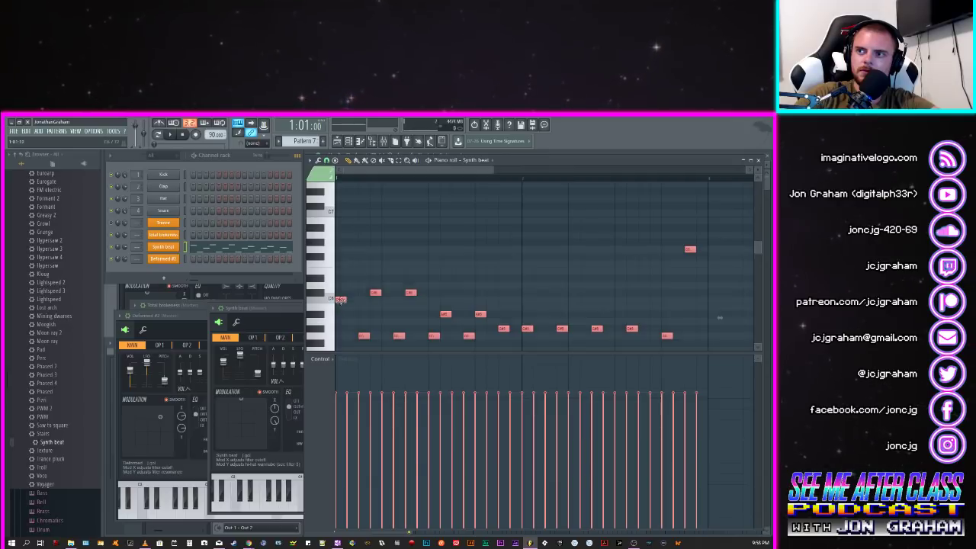
{"action": "scroll", "coordinate": [340, 300], "scroll_direction": "down", "scroll_amount": 3}
{"action": "key", "text": "space"}
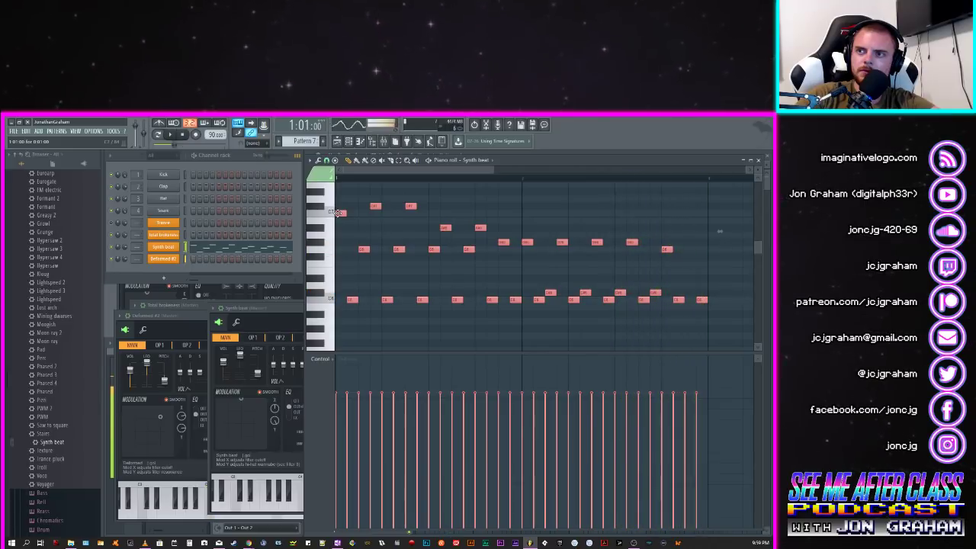
{"action": "key", "text": "space"}
{"action": "scroll", "coordinate": [339, 213], "scroll_direction": "up", "scroll_amount": 3}
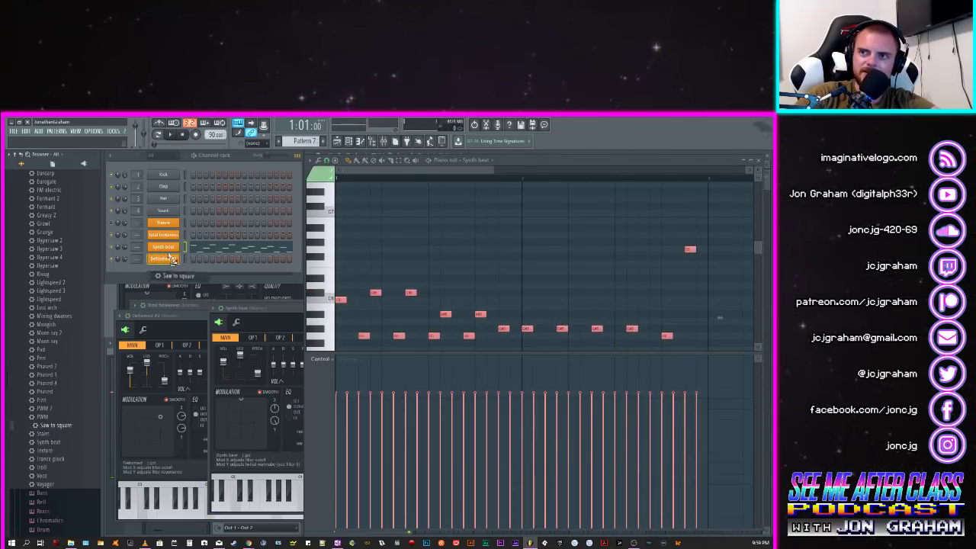
Step: Audition the Saw to square and PWM presets in turn on the melody channel
{"action": "left_click_drag", "start_coordinate": [172, 253], "coordinate": [172, 253]}
{"action": "key", "text": "space"}
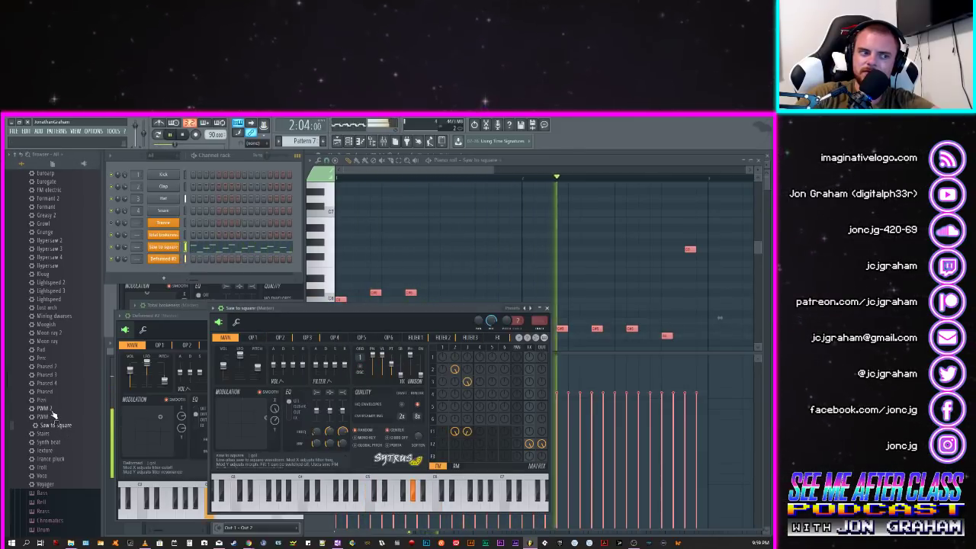
{"action": "key", "text": "space"}
{"action": "left_click_drag", "start_coordinate": [45, 420], "coordinate": [163, 247]}
{"action": "key", "text": "space"}
Step: Audition the PWM 2 and Phased presets in turn on the melody channel
{"action": "key", "text": "space"}
{"action": "left_click_drag", "start_coordinate": [163, 252], "coordinate": [163, 248]}
{"action": "key", "text": "space"}
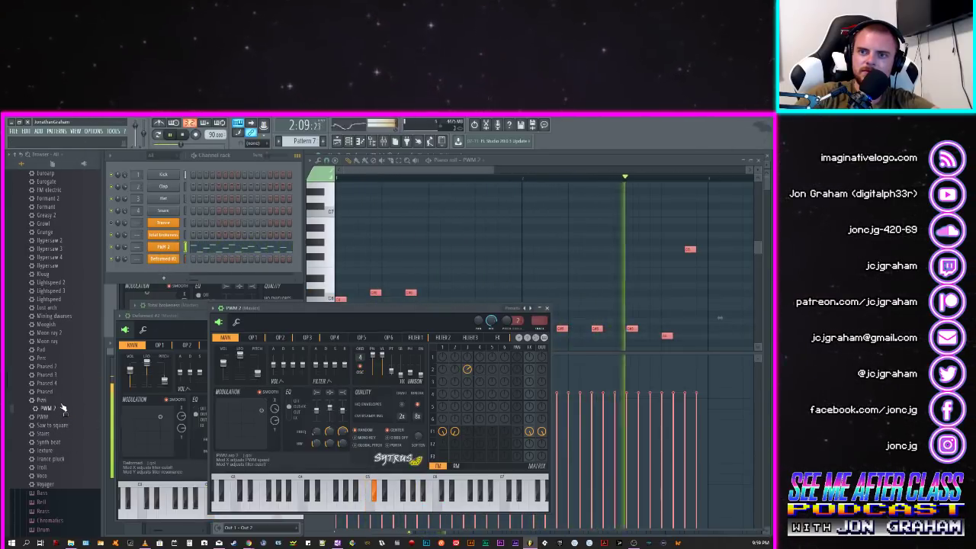
{"action": "scroll", "coordinate": [61, 427], "scroll_direction": "up", "scroll_amount": 2}
{"action": "key", "text": "space"}
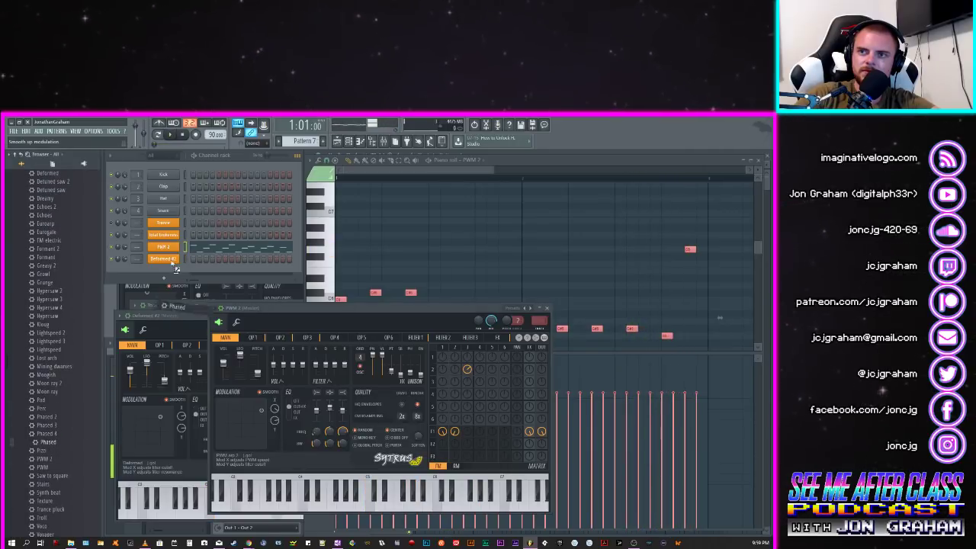
{"action": "left_click_drag", "start_coordinate": [166, 252], "coordinate": [164, 250]}
{"action": "key", "text": "space"}
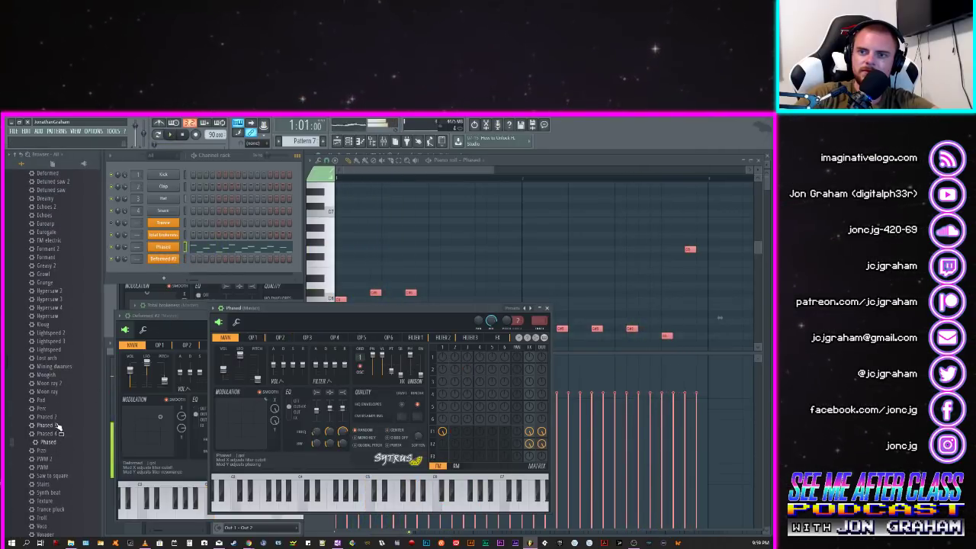
Step: Audition the Phased 4 and Phased 2 presets in turn on the melody channel
{"action": "left_click_drag", "start_coordinate": [110, 345], "coordinate": [163, 246]}
{"action": "key", "text": "space"}
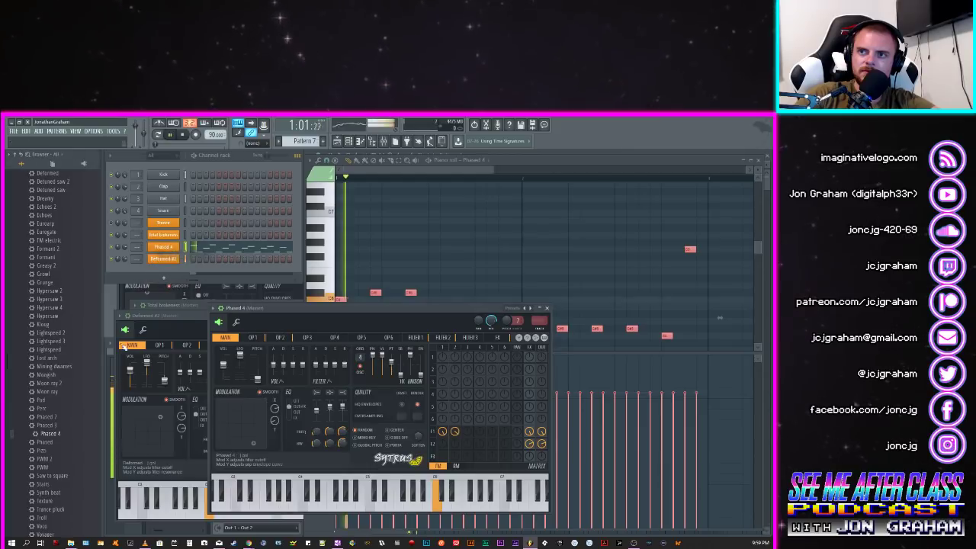
{"action": "key", "text": "space"}
{"action": "left_click_drag", "start_coordinate": [174, 251], "coordinate": [166, 250]}
{"action": "key", "text": "space"}
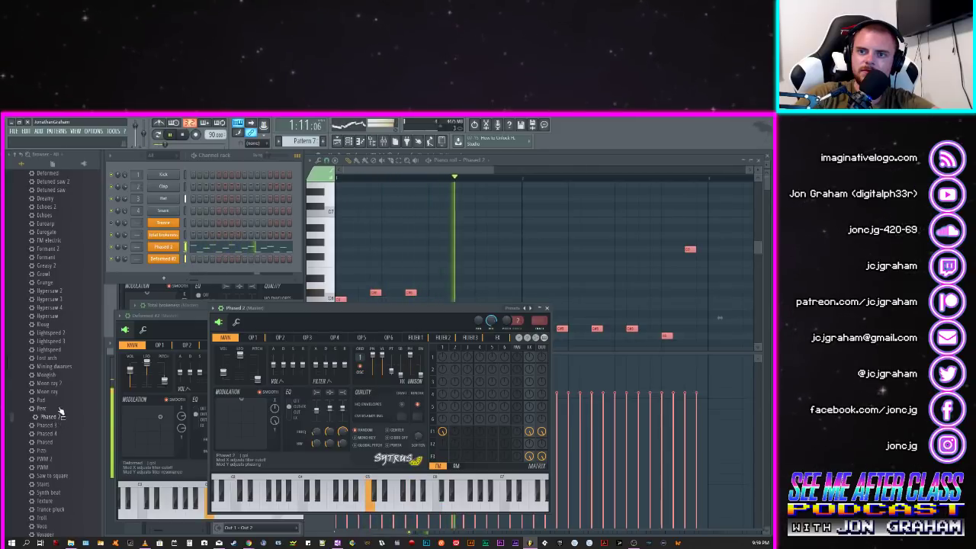
Step: Audition the Moogish and Hypersaw presets in turn on the melody channel
{"action": "left_click_drag", "start_coordinate": [175, 249], "coordinate": [174, 249]}
{"action": "key", "text": "space"}
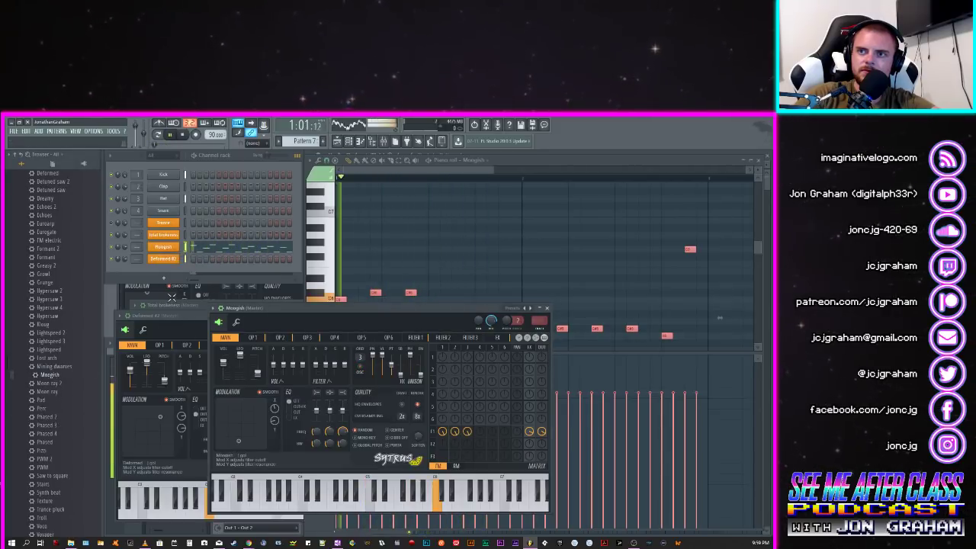
{"action": "scroll", "coordinate": [68, 404], "scroll_direction": "up", "scroll_amount": 4}
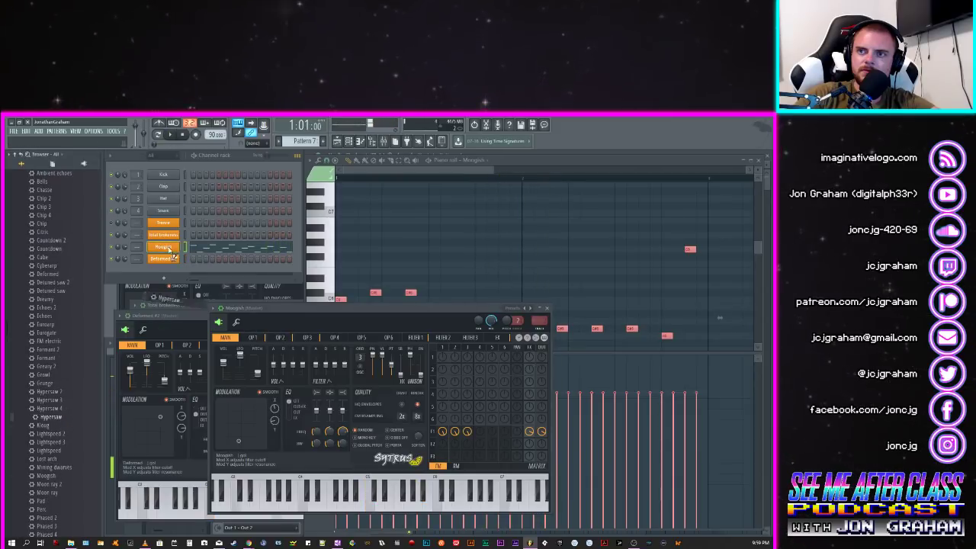
{"action": "left_click_drag", "start_coordinate": [169, 258], "coordinate": [168, 249]}
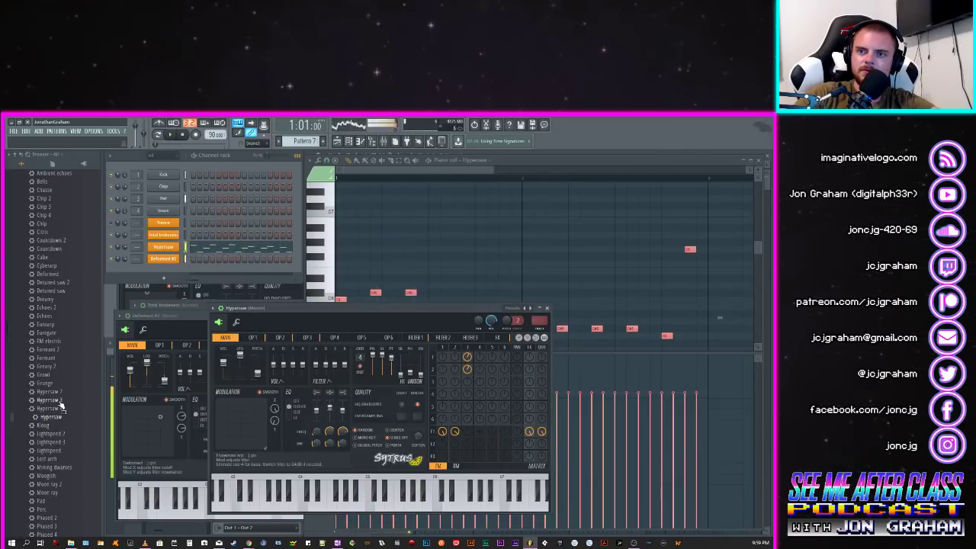
Step: Load the Grunge preset on the melody channel and try the melody an octave higher during playback, then restore its octave
{"action": "left_click_drag", "start_coordinate": [174, 248], "coordinate": [175, 248]}
{"action": "key", "text": "space"}
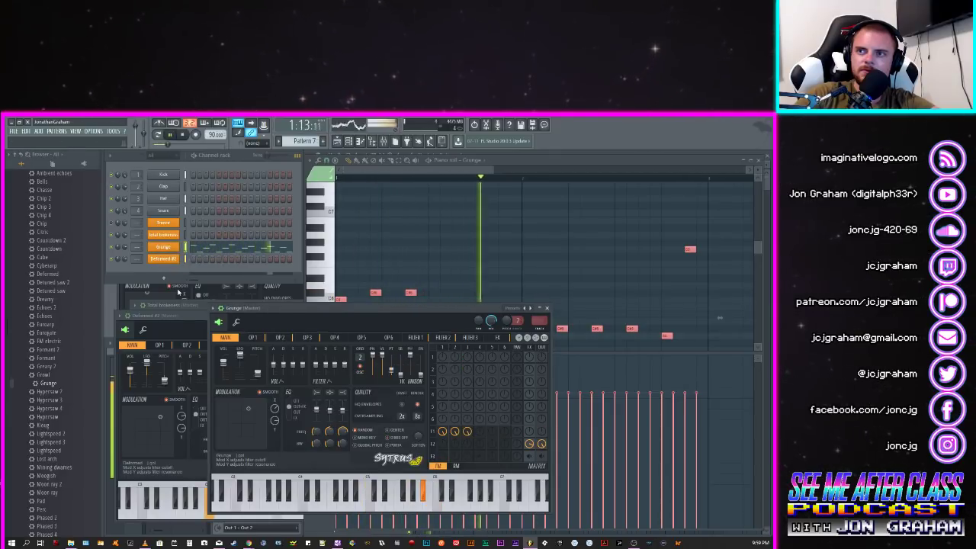
{"action": "left_click", "coordinate": [444, 164]}
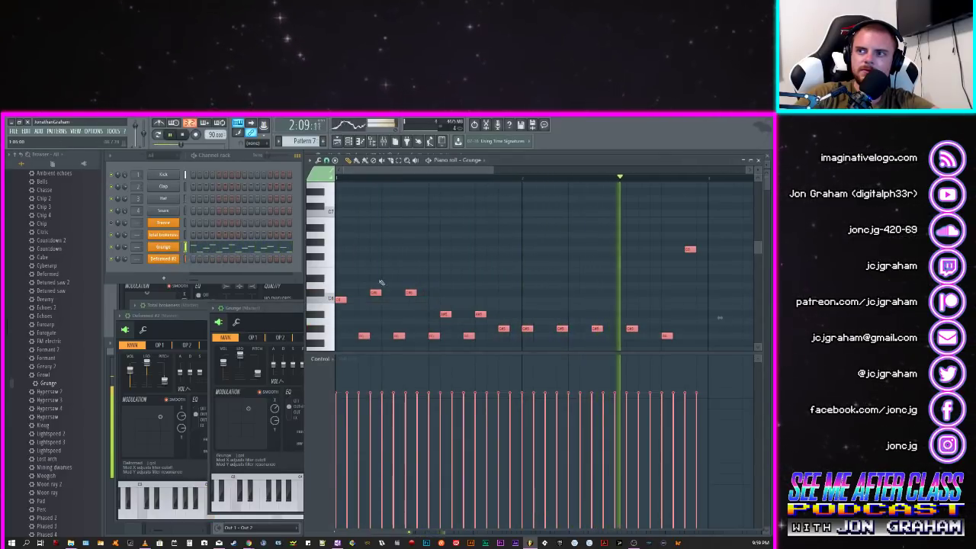
{"action": "scroll", "coordinate": [366, 293], "scroll_direction": "down", "scroll_amount": 2}
{"action": "scroll", "coordinate": [345, 280], "scroll_direction": "up", "scroll_amount": 1}
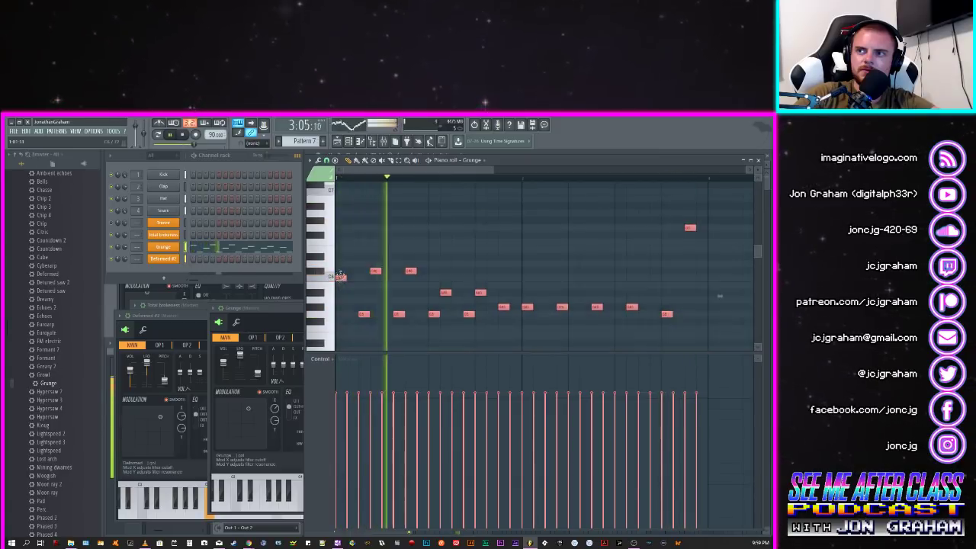
{"action": "scroll", "coordinate": [343, 275], "scroll_direction": "down", "scroll_amount": 3}
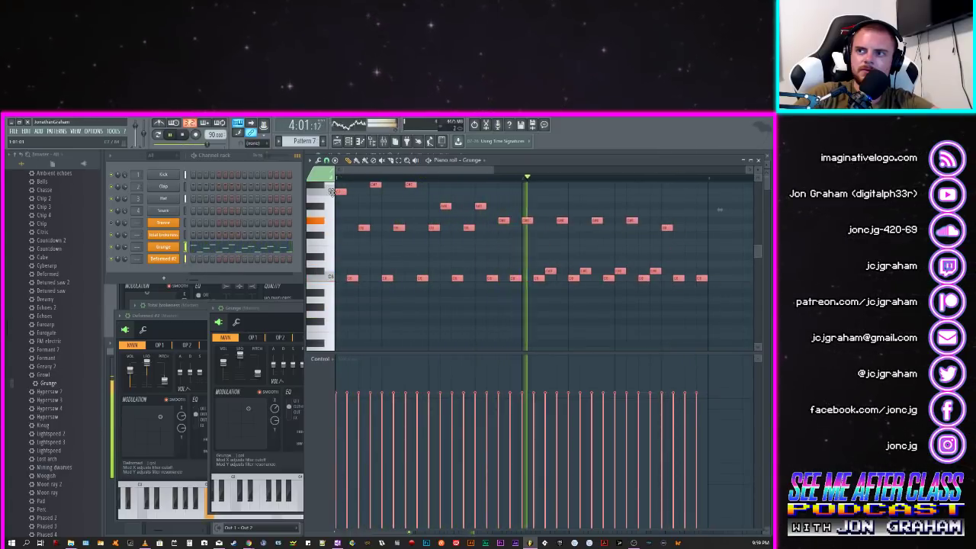
{"action": "scroll", "coordinate": [343, 229], "scroll_direction": "up", "scroll_amount": 3}
{"action": "key", "text": "space"}
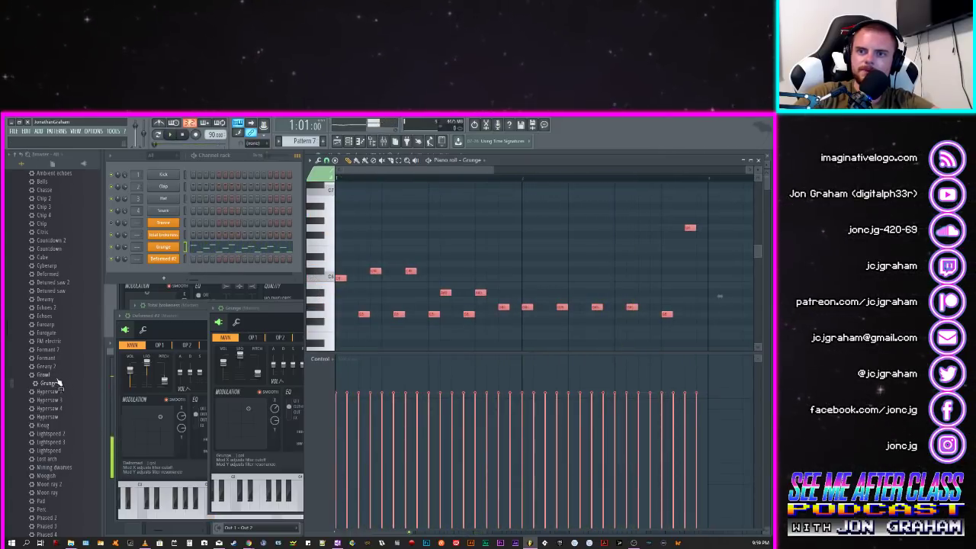
Step: Audition the Growl preset on the melody channel, then add Greasy 2 as a separate channel and close its plugin window
{"action": "left_click_drag", "start_coordinate": [170, 258], "coordinate": [188, 248]}
{"action": "key", "text": "space"}
{"action": "key", "text": "space"}
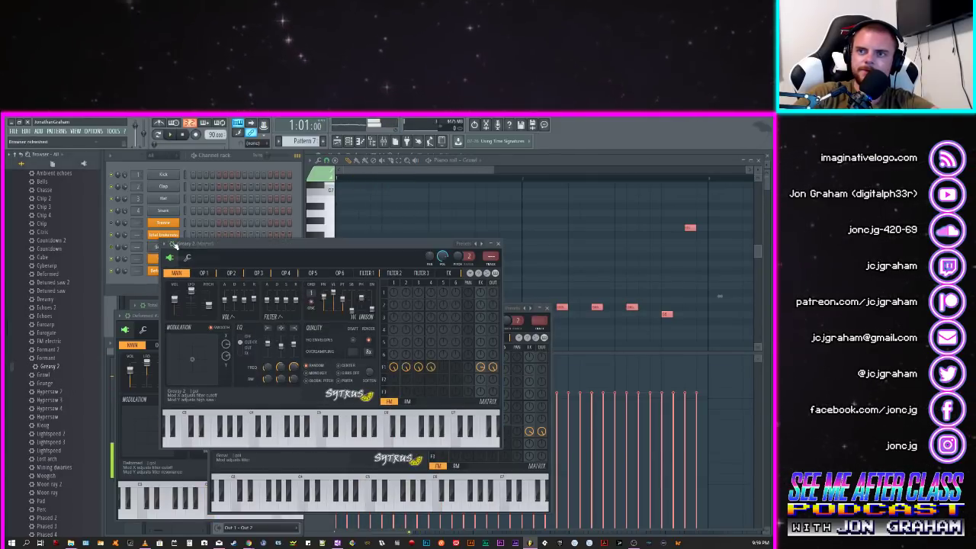
{"action": "left_click", "coordinate": [497, 243]}
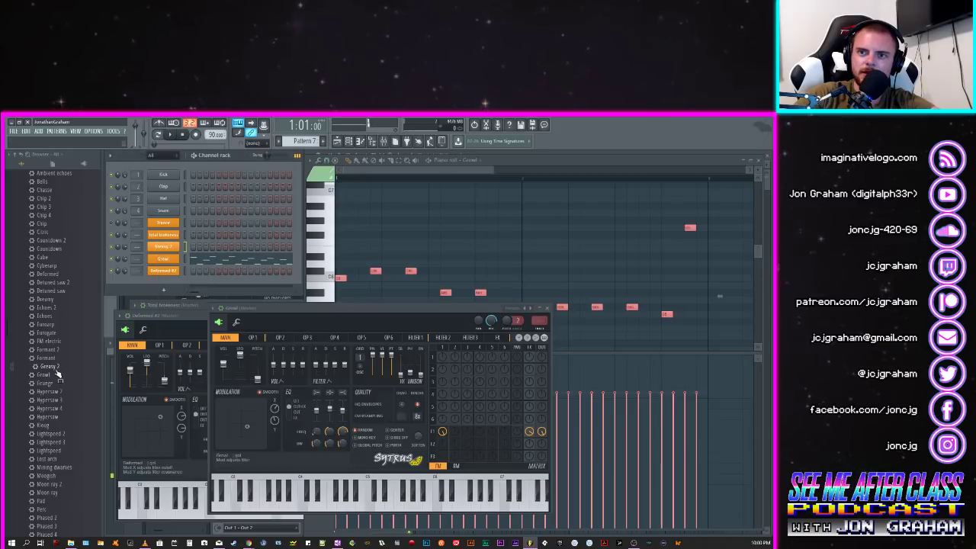
Step: Replace the Growl channel's sound with Greasy 2, audition it, and delete the extra empty Greasy 2 channel
{"action": "left_click_drag", "start_coordinate": [160, 271], "coordinate": [165, 260]}
{"action": "key", "text": "space"}
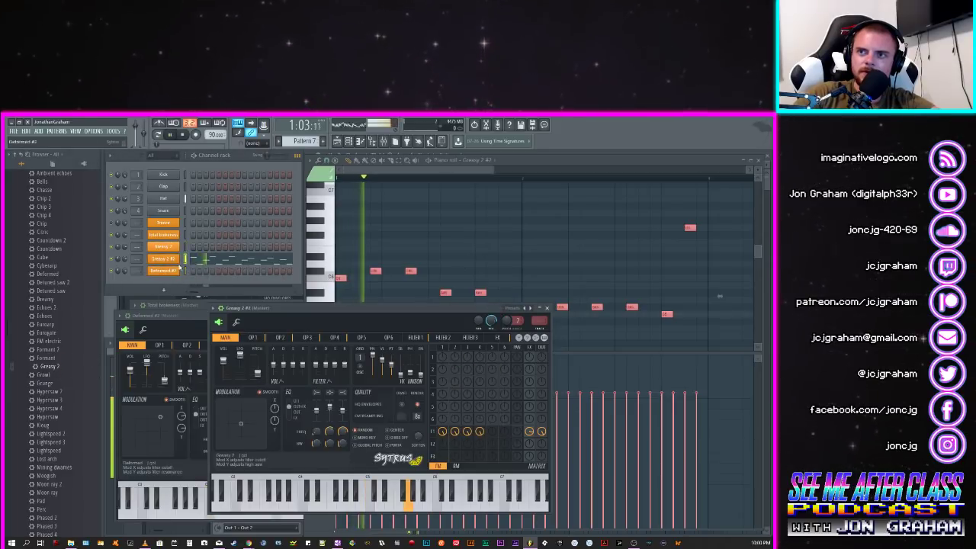
{"action": "right_click", "coordinate": [174, 248]}
{"action": "left_click", "coordinate": [194, 316]}
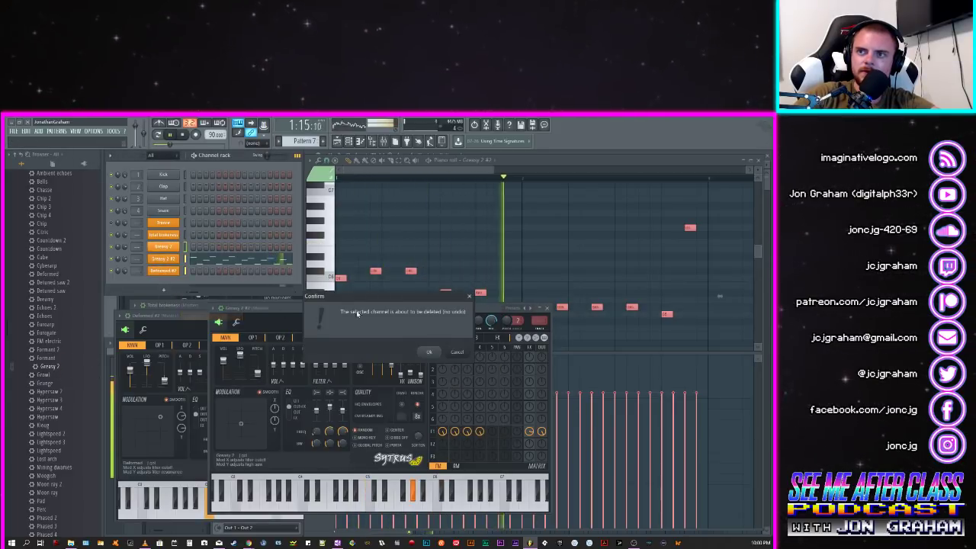
{"action": "left_click", "coordinate": [435, 343]}
{"action": "key", "text": "space"}
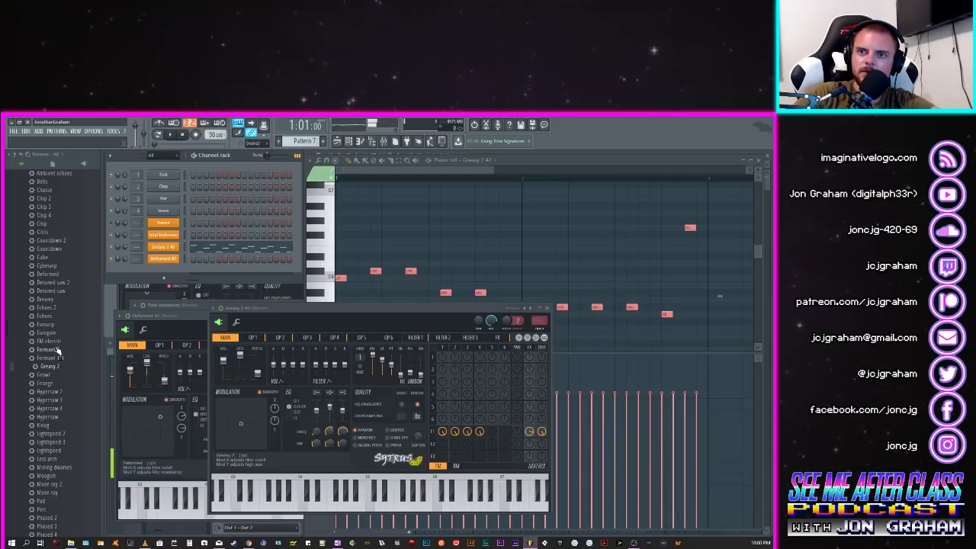
Step: Replace the melody channel's sound with the Formant 2 preset and audition it in the arrangement
{"action": "key", "text": "space"}
{"action": "left_click_drag", "start_coordinate": [162, 254], "coordinate": [162, 248]}
{"action": "key", "text": "space"}
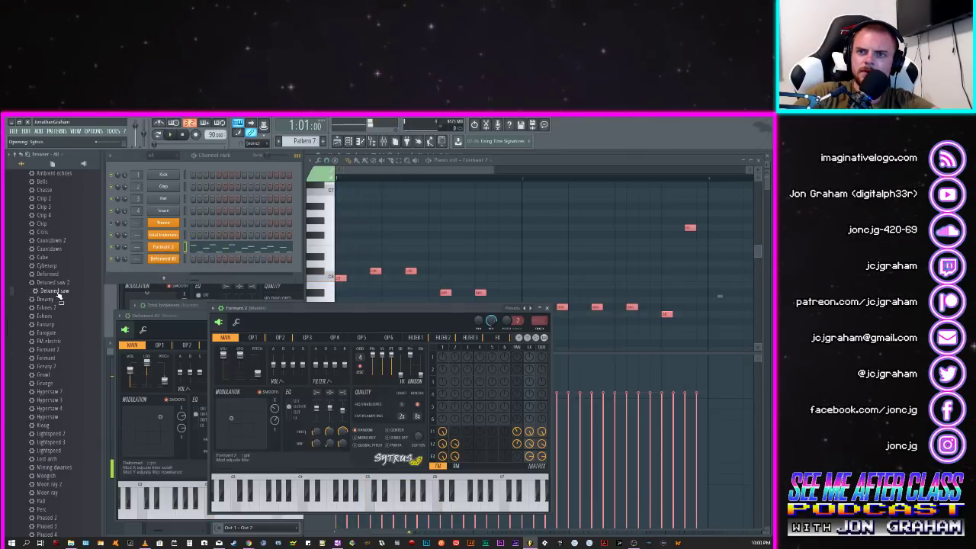
Step: Replace the Formant 2 channel's sound with the Detuned saw preset and play the arrangement
{"action": "left_click_drag", "start_coordinate": [160, 254], "coordinate": [162, 247]}
{"action": "key", "text": "space"}
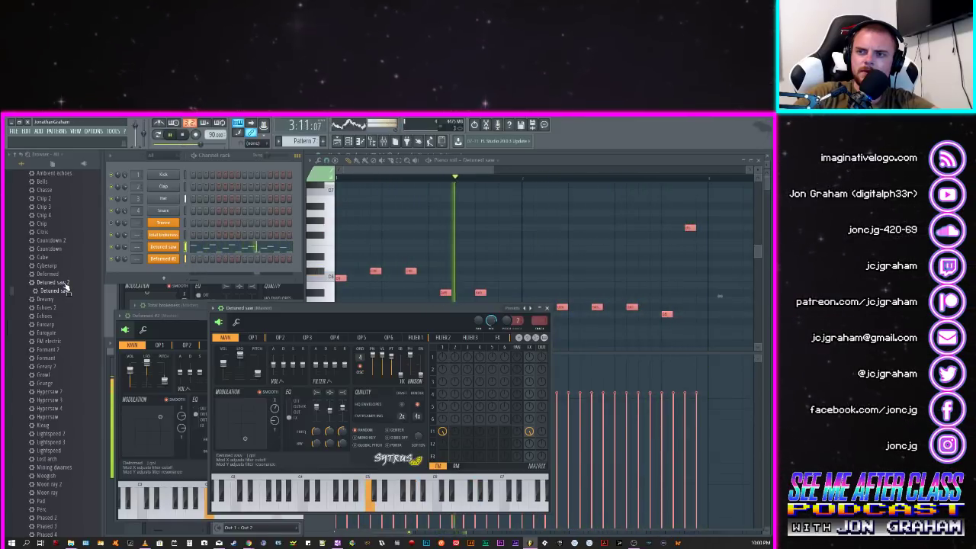
Step: Stop the Detuned saw playback, replace the melody channel's sound with the Detuned saw 2 preset and audition it
{"action": "key", "text": "space"}
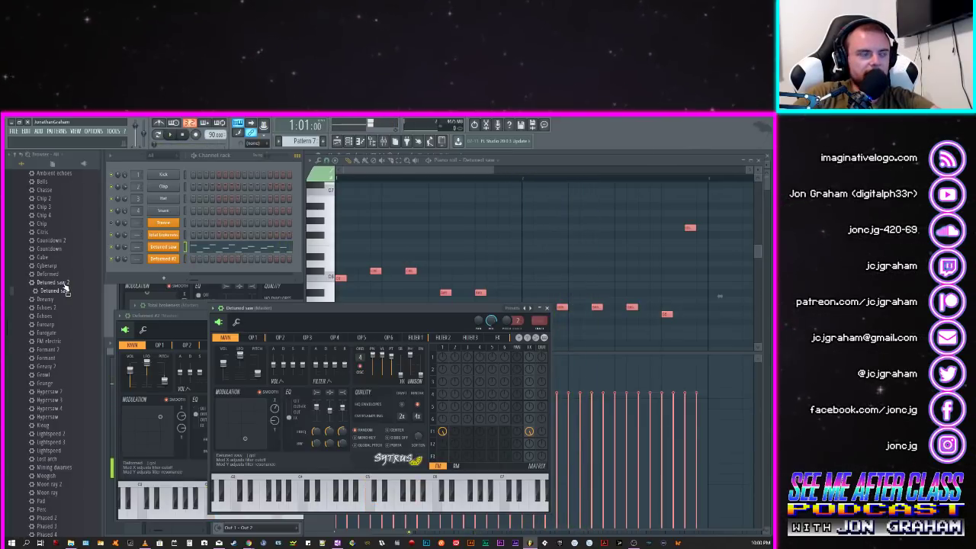
{"action": "scroll", "coordinate": [70, 290], "scroll_direction": "up", "scroll_amount": 2}
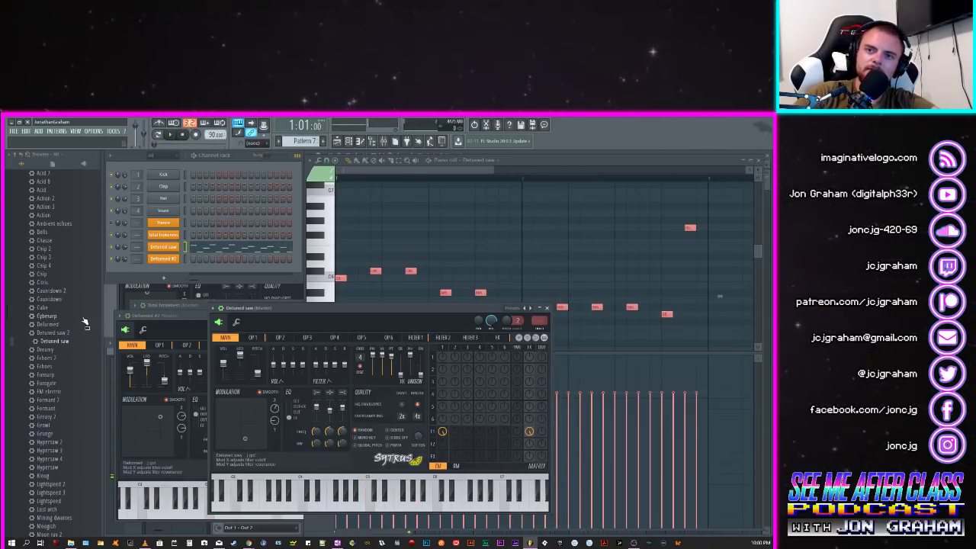
{"action": "scroll", "coordinate": [74, 343], "scroll_direction": "up", "scroll_amount": 2}
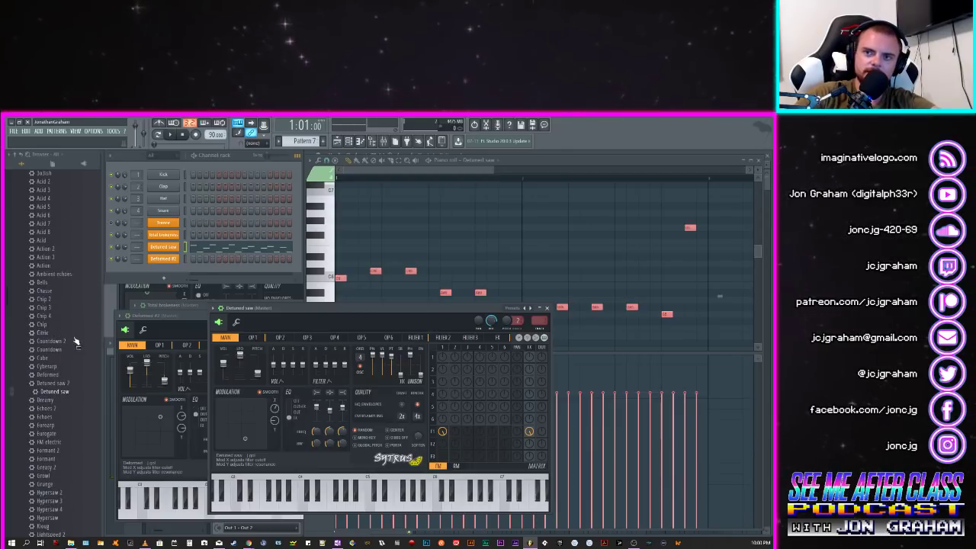
{"action": "scroll", "coordinate": [71, 347], "scroll_direction": "up", "scroll_amount": 2}
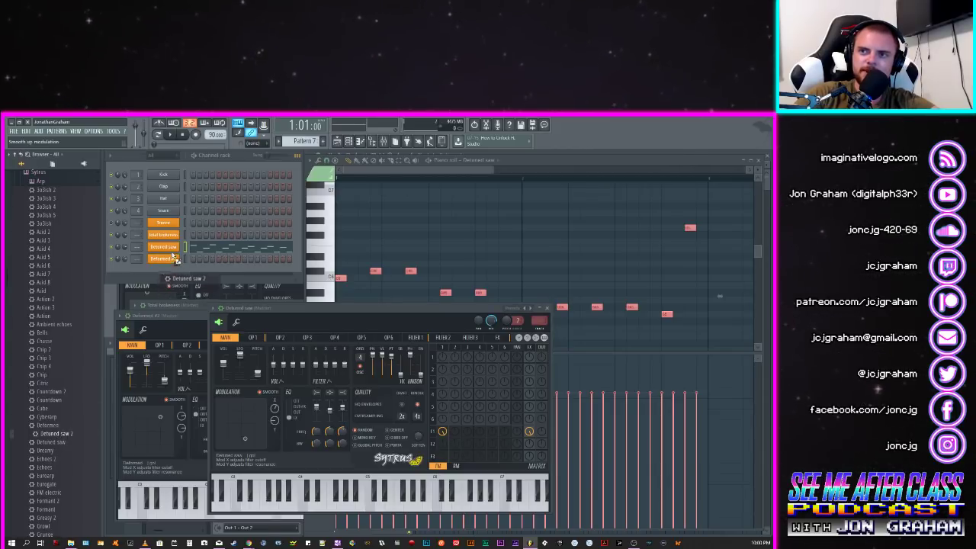
{"action": "left_click_drag", "start_coordinate": [174, 250], "coordinate": [173, 252]}
{"action": "key", "text": "space"}
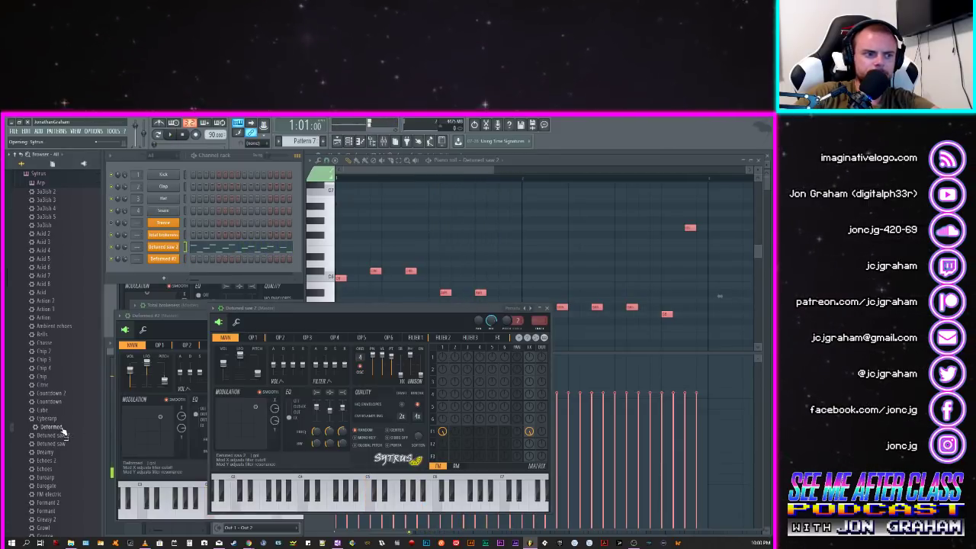
Step: Replace the melody channel's sound with the Deformed preset and transpose the melody down one octave while auditioning it
{"action": "left_click_drag", "start_coordinate": [167, 254], "coordinate": [167, 249]}
{"action": "key", "text": "space"}
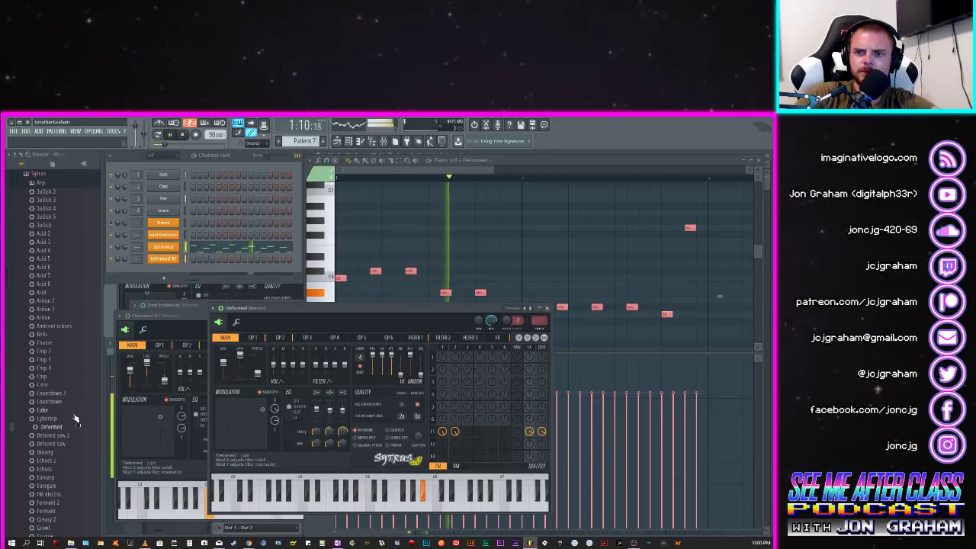
{"action": "left_click", "coordinate": [401, 169]}
{"action": "scroll", "coordinate": [362, 258], "scroll_direction": "down", "scroll_amount": 3}
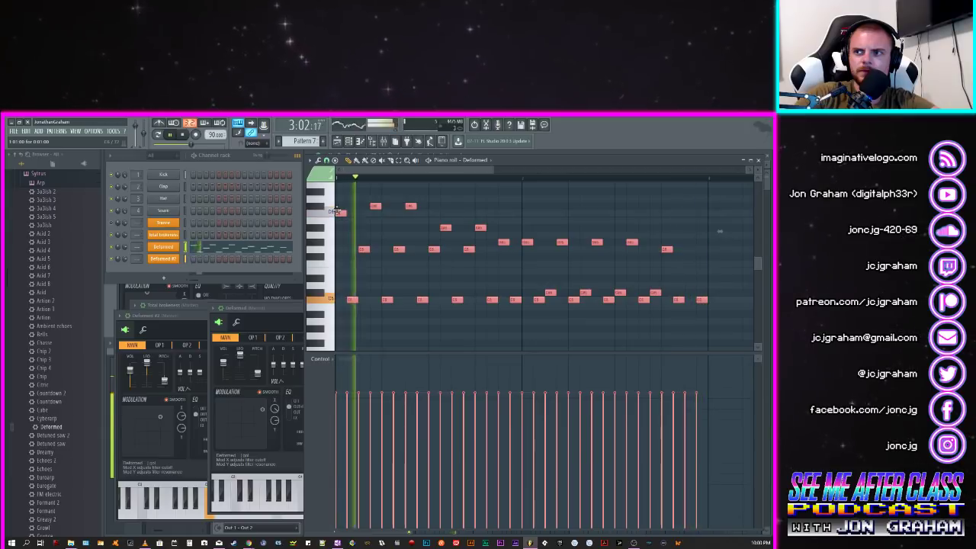
{"action": "scroll", "coordinate": [334, 229], "scroll_direction": "up", "scroll_amount": 3}
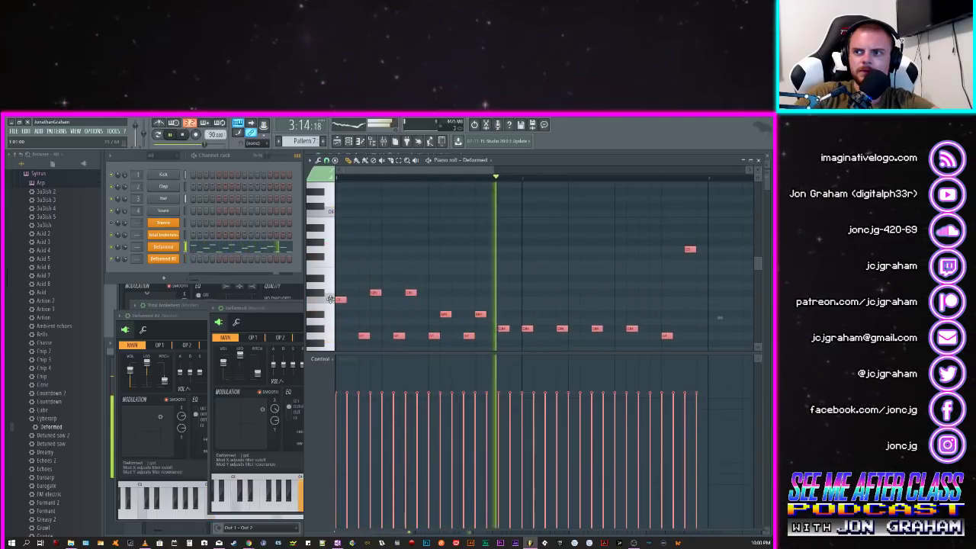
{"action": "key", "text": "space"}
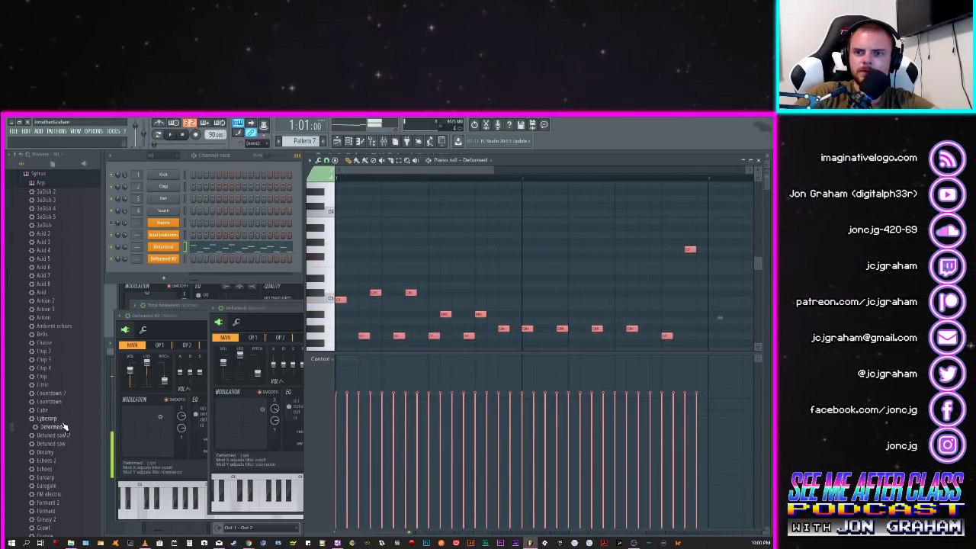
Step: Replace the Deformed sound on the melody channel with the Cube preset and audition it
{"action": "left_click_drag", "start_coordinate": [167, 252], "coordinate": [171, 248]}
{"action": "key", "text": "space"}
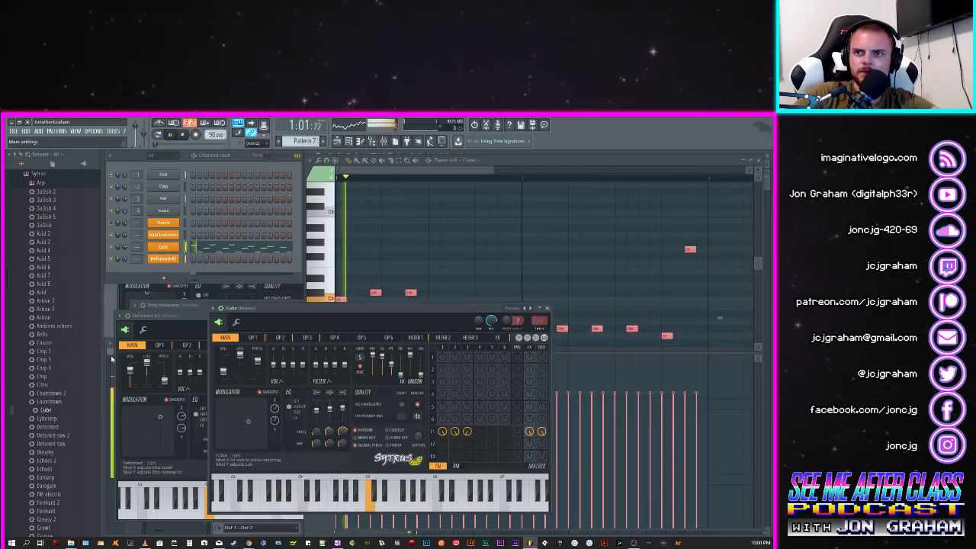
{"action": "key", "text": "space"}
Step: Audition the Countdown preset on the melody channel, followed by Countdown 2
{"action": "left_click_drag", "start_coordinate": [53, 402], "coordinate": [166, 251]}
{"action": "key", "text": "space"}
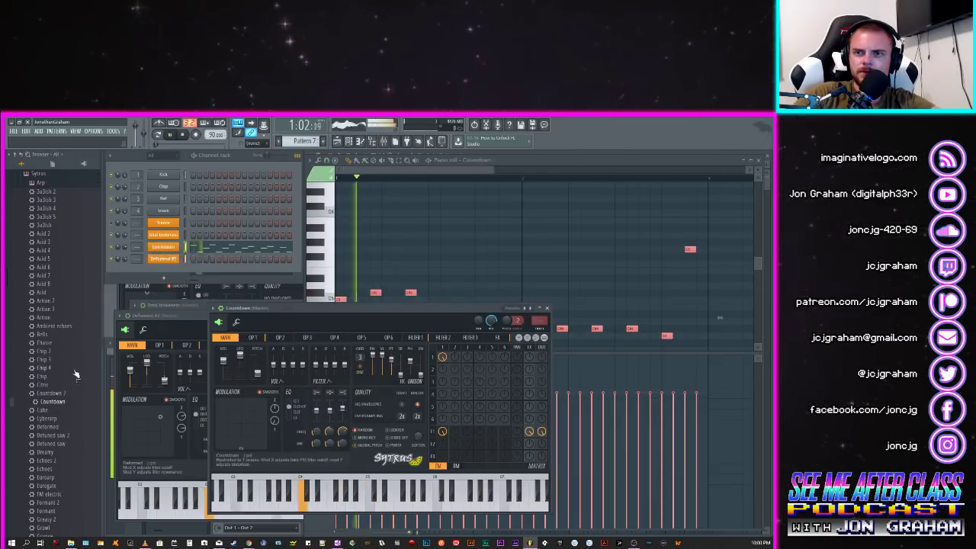
{"action": "key", "text": "space"}
{"action": "left_click_drag", "start_coordinate": [65, 398], "coordinate": [168, 251]}
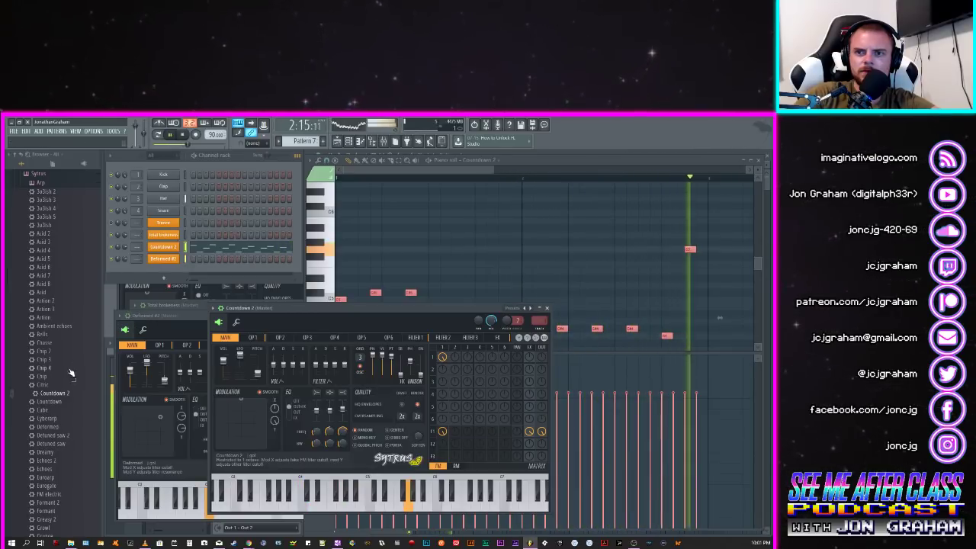
{"action": "key", "text": "space"}
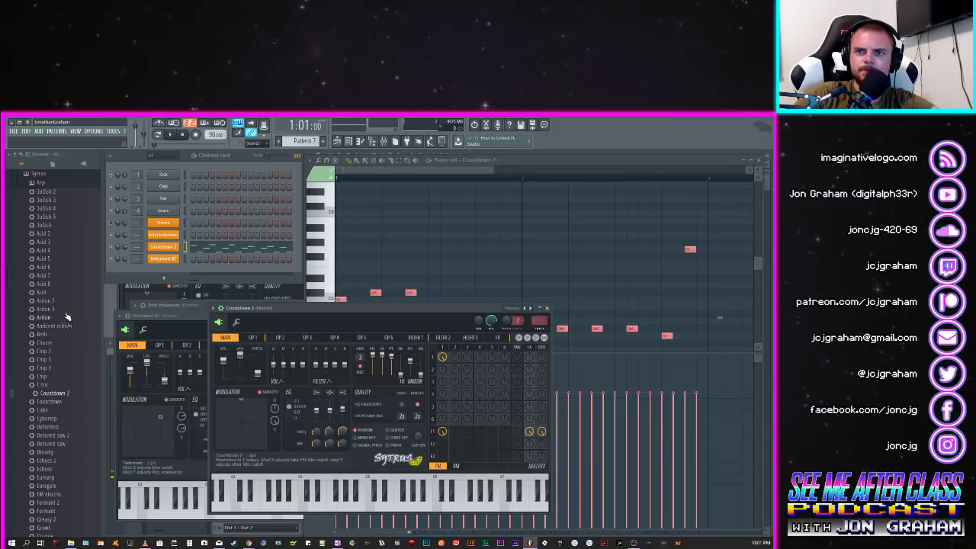
Step: Replace the Countdown 2 sound on the melody channel with the Action preset and audition it
{"action": "left_click_drag", "start_coordinate": [164, 263], "coordinate": [170, 249]}
{"action": "key", "text": "space"}
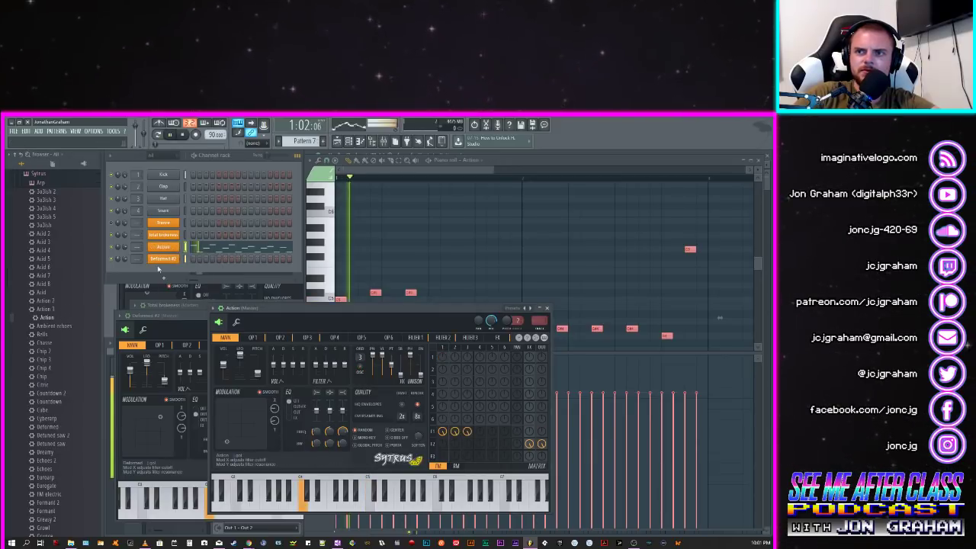
{"action": "key", "text": "space"}
Step: Audition the Action 3 preset on the melody channel, followed by Action 2
{"action": "left_click_drag", "start_coordinate": [62, 309], "coordinate": [163, 249]}
{"action": "key", "text": "space"}
{"action": "key", "text": "space"}
{"action": "left_click_drag", "start_coordinate": [47, 300], "coordinate": [162, 250]}
{"action": "key", "text": "space"}
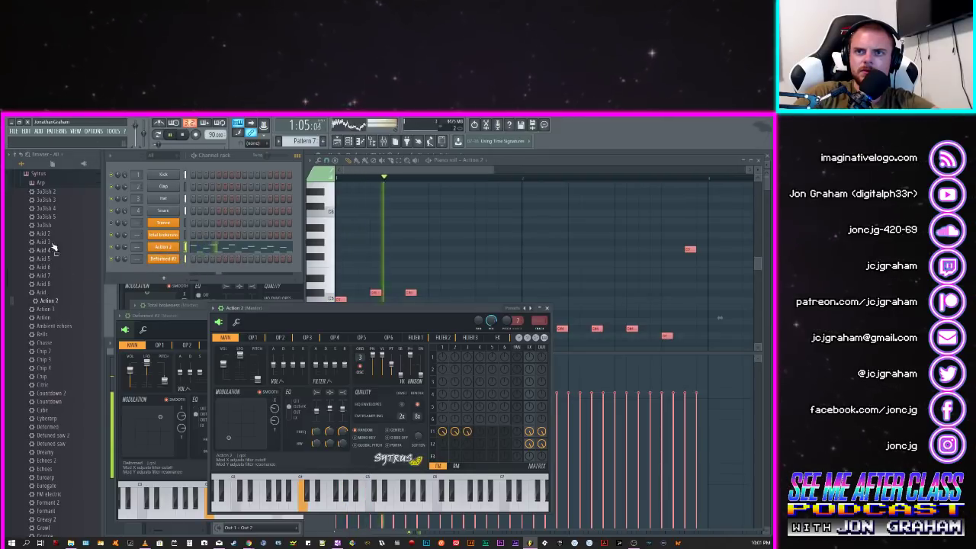
{"action": "key", "text": "space"}
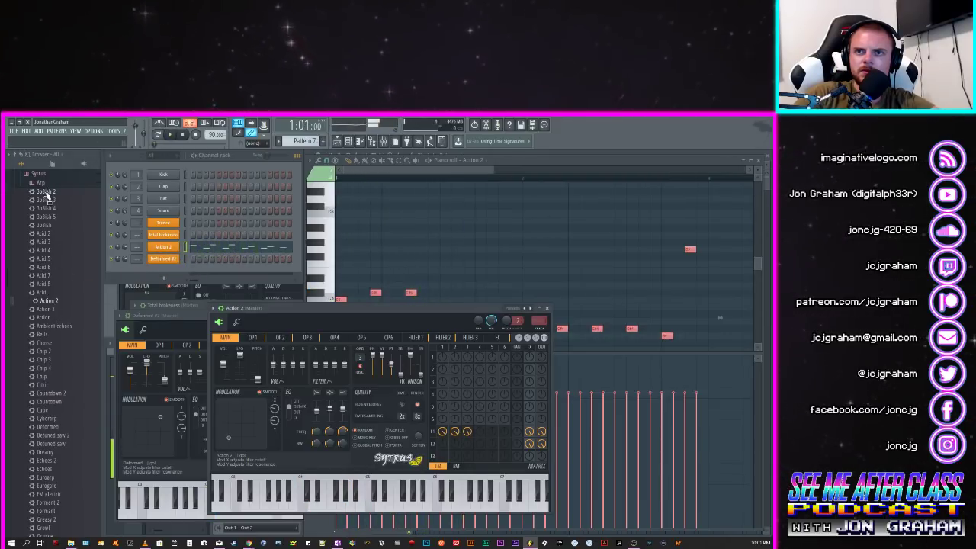
Step: Switch from the Arp to the Synth string presets of Sytrus and audition Trancechorder on the melody channel
{"action": "left_click", "coordinate": [41, 183]}
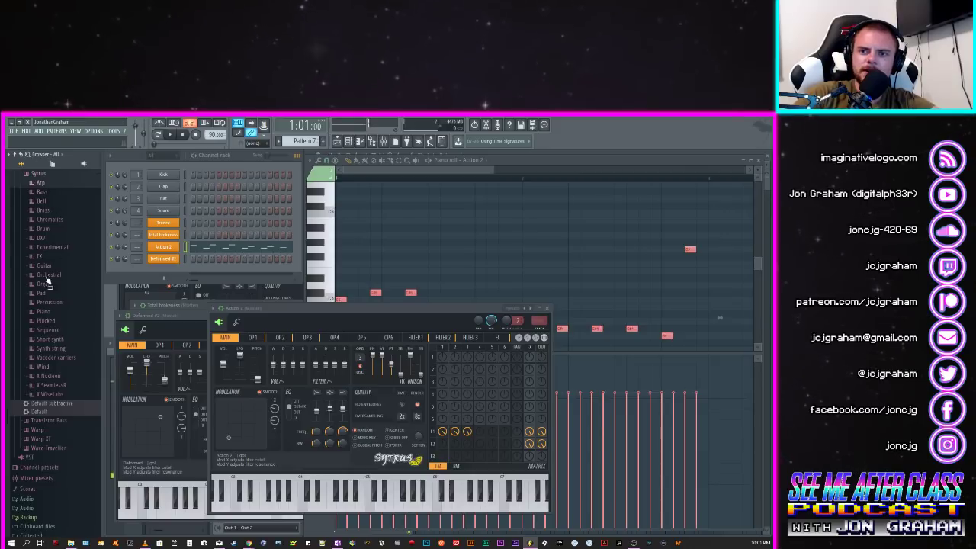
{"action": "left_click", "coordinate": [60, 348]}
{"action": "scroll", "coordinate": [67, 366], "scroll_direction": "down", "scroll_amount": 5}
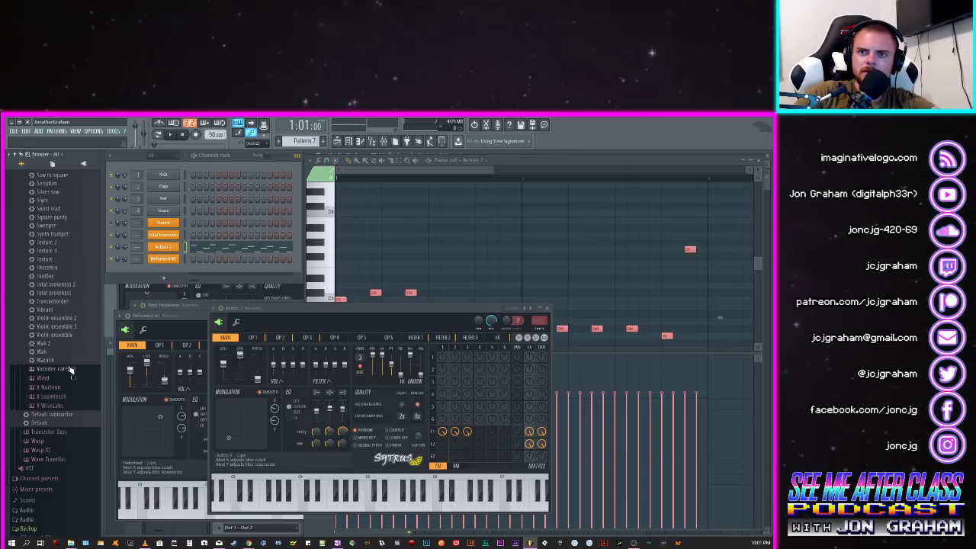
{"action": "left_click_drag", "start_coordinate": [154, 261], "coordinate": [163, 248]}
{"action": "key", "text": "space"}
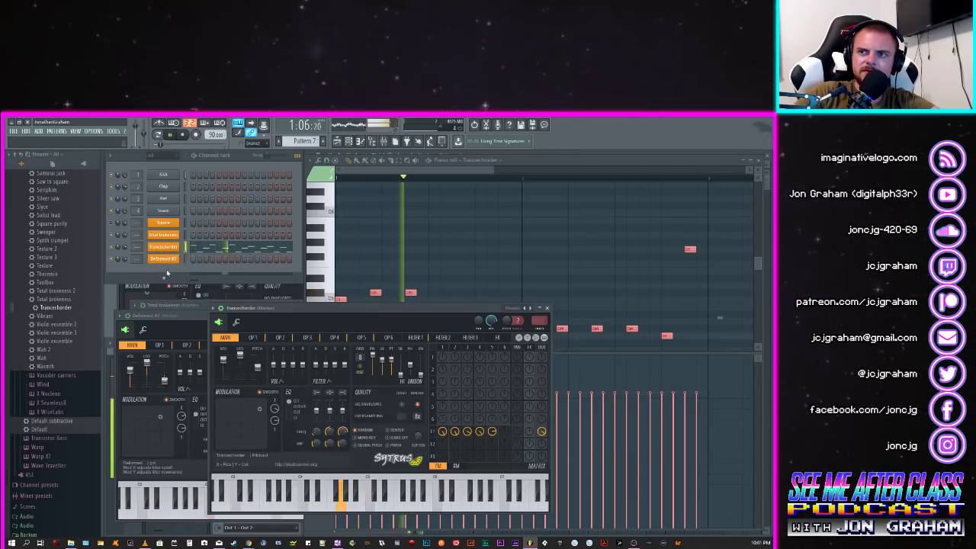
{"action": "key", "text": "space"}
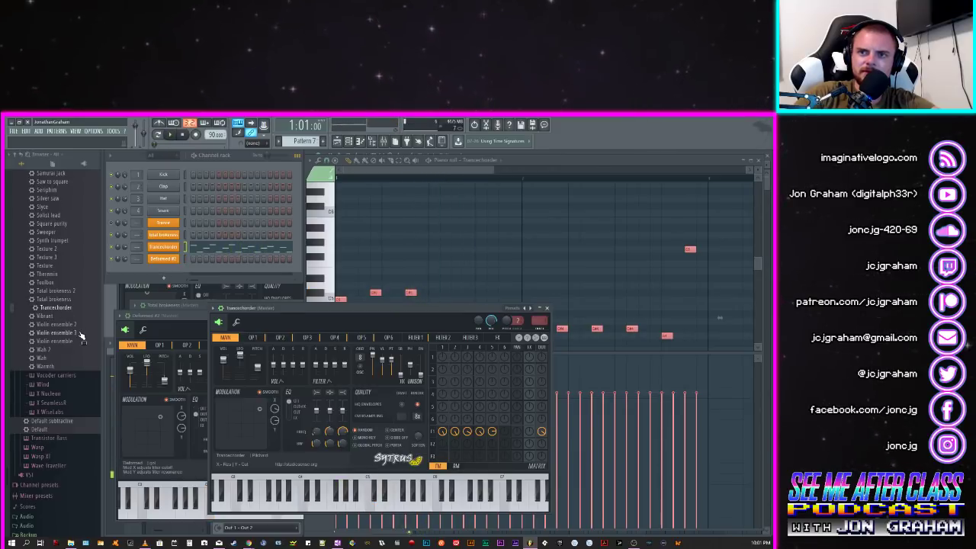
Step: Replace the Trancechorder sound on the melody channel with the Toolbox preset and audition it
{"action": "scroll", "coordinate": [75, 332], "scroll_direction": "up", "scroll_amount": 2}
{"action": "left_click_drag", "start_coordinate": [58, 333], "coordinate": [163, 248]}
{"action": "key", "text": "space"}
{"action": "key", "text": "space"}
{"action": "scroll", "coordinate": [79, 354], "scroll_direction": "up", "scroll_amount": 2}
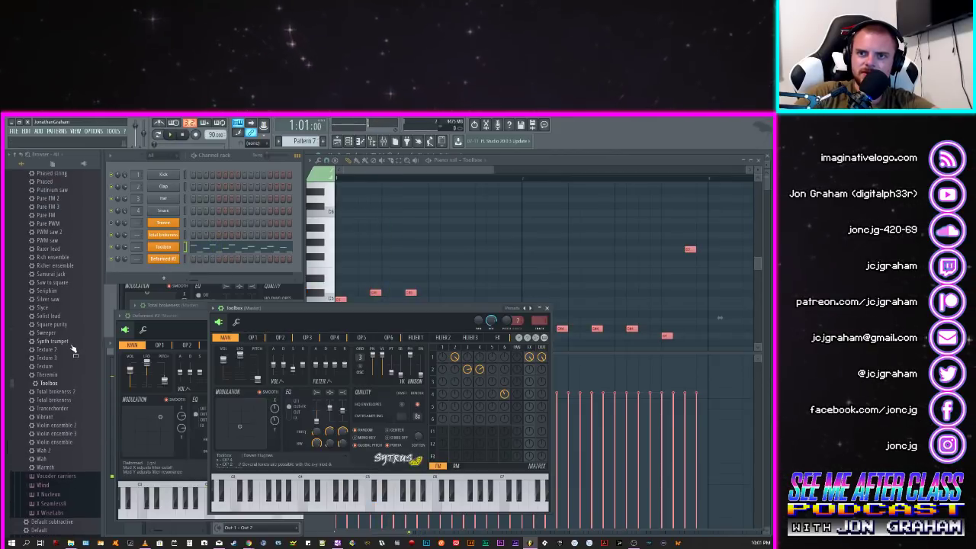
Step: Replace the Toolbox sound on the melody channel with the PWM saw preset and audition it
{"action": "scroll", "coordinate": [74, 344], "scroll_direction": "up", "scroll_amount": 6}
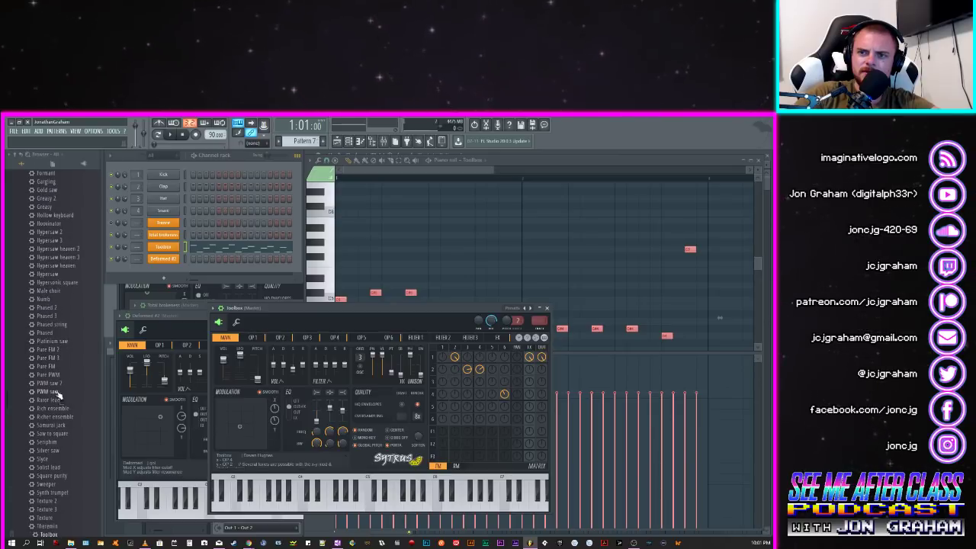
{"action": "left_click_drag", "start_coordinate": [57, 393], "coordinate": [177, 254]}
{"action": "key", "text": "space"}
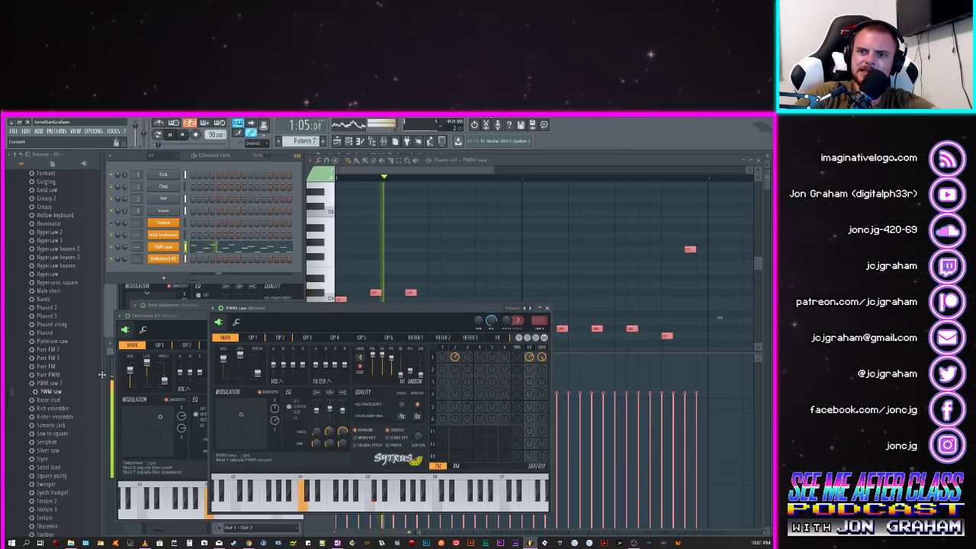
{"action": "key", "text": "space"}
Step: Replace the melody channel's sound with PWM saw 2, transpose the melody up one octave and audition it
{"action": "left_click_drag", "start_coordinate": [51, 383], "coordinate": [169, 251]}
{"action": "key", "text": "space"}
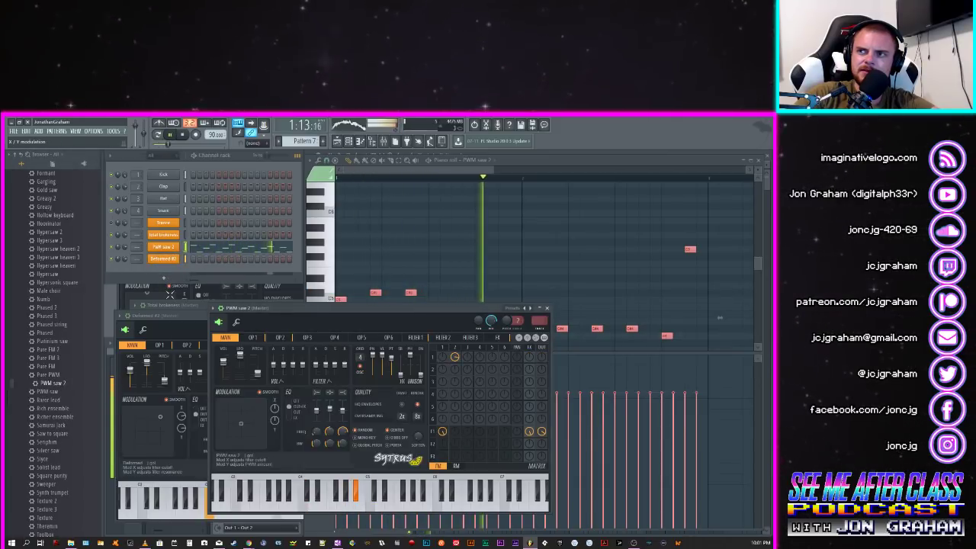
{"action": "key", "text": "space"}
{"action": "left_click", "coordinate": [449, 173]}
{"action": "scroll", "coordinate": [340, 300], "scroll_direction": "down", "scroll_amount": 4}
{"action": "key", "text": "space"}
{"action": "key", "text": "space"}
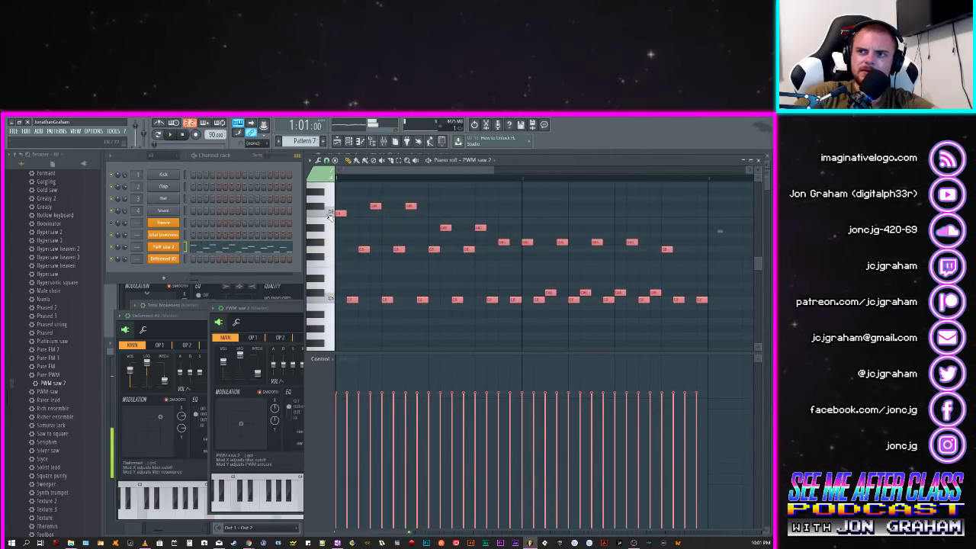
{"action": "scroll", "coordinate": [330, 218], "scroll_direction": "up", "scroll_amount": 2}
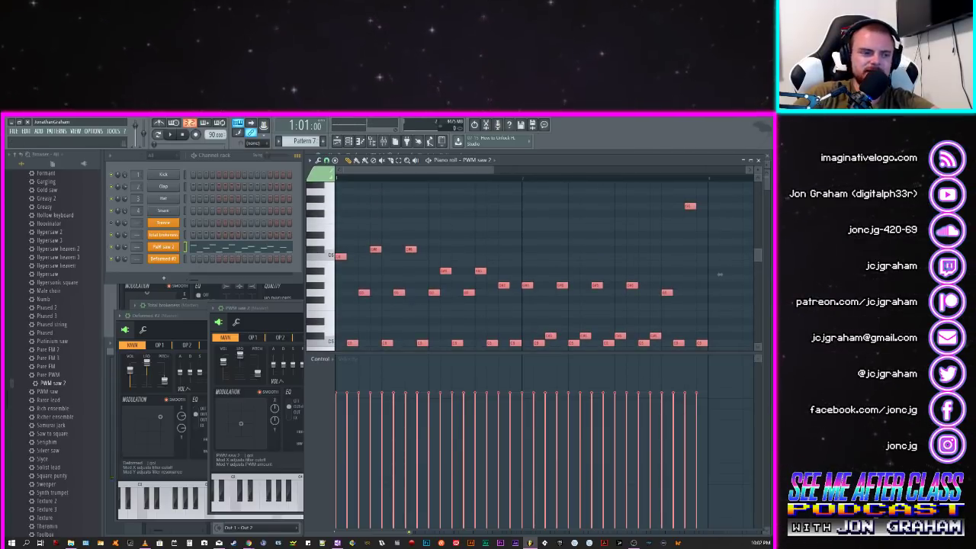
Step: Audition the Pure PWM preset on the melody channel, followed by Pure FM
{"action": "key", "text": "alt+Tab"}
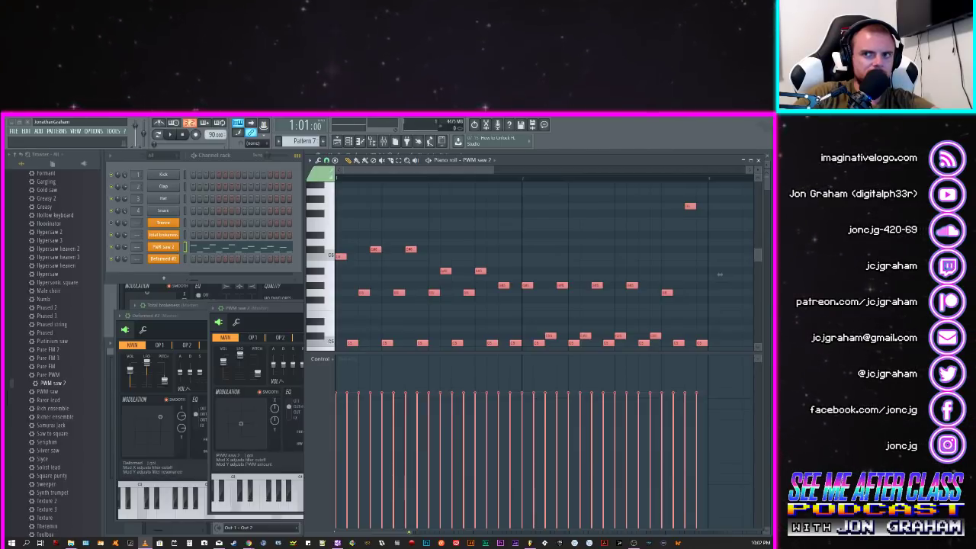
{"action": "key", "text": "space"}
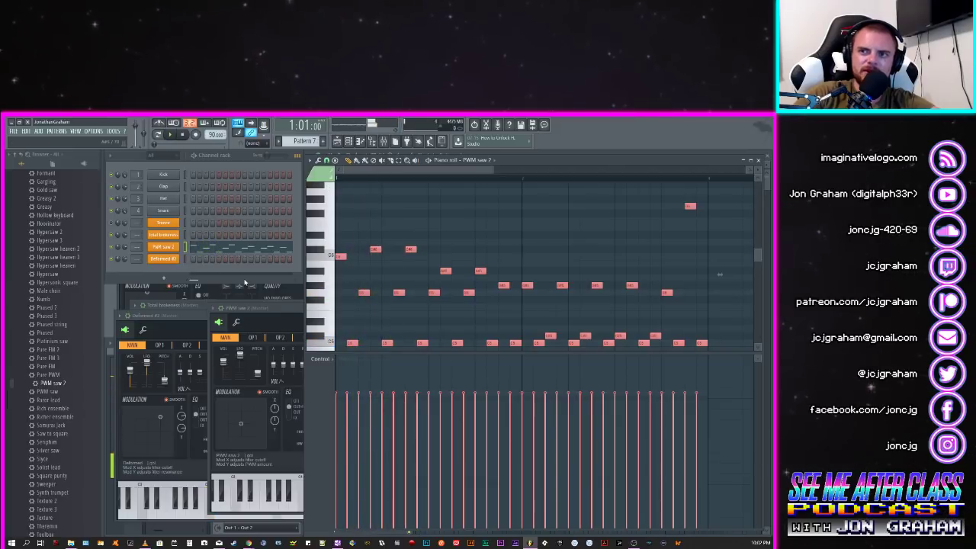
{"action": "left_click_drag", "start_coordinate": [51, 374], "coordinate": [175, 257]}
{"action": "left_click_drag", "start_coordinate": [45, 366], "coordinate": [164, 248]}
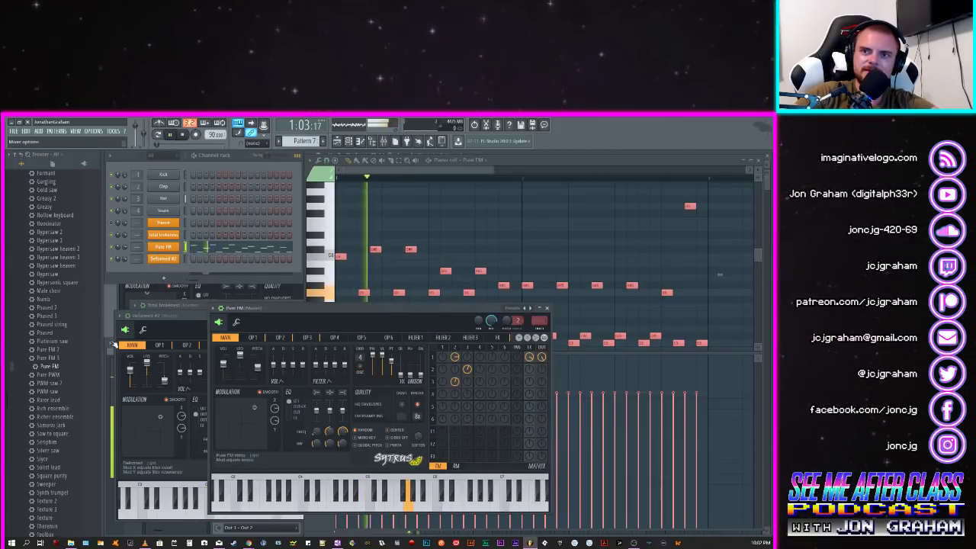
Step: Audition the Platinium saw preset on the melody channel, then select the Phased 2 preset in the browser
{"action": "left_click_drag", "start_coordinate": [71, 343], "coordinate": [163, 247]}
{"action": "key", "text": "space"}
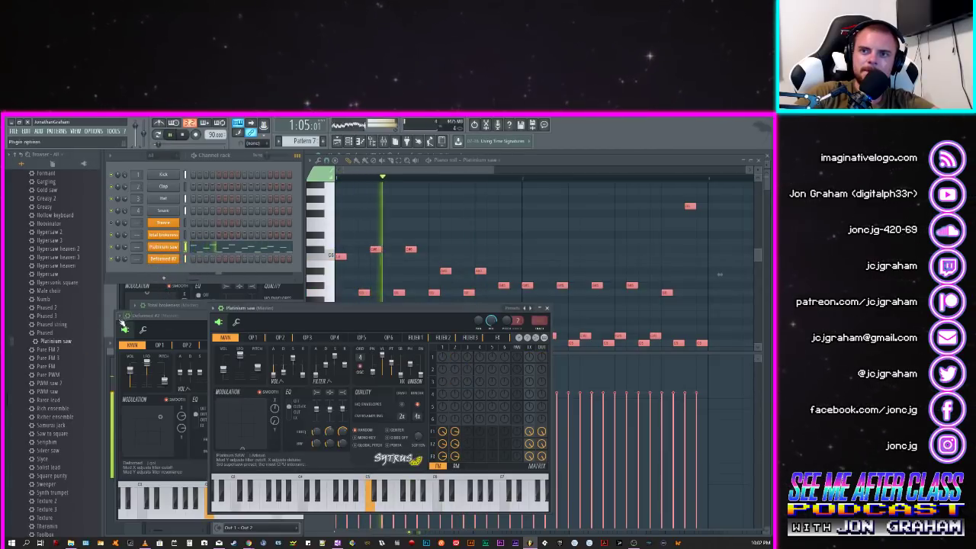
{"action": "key", "text": "space"}
{"action": "left_click", "coordinate": [67, 308]}
Step: Replace the melody channel's sound with the Hoovinator preset and transpose the melody down one octave while auditioning it
{"action": "scroll", "coordinate": [69, 311], "scroll_direction": "up", "scroll_amount": 2}
{"action": "scroll", "coordinate": [69, 311], "scroll_direction": "up", "scroll_amount": 3}
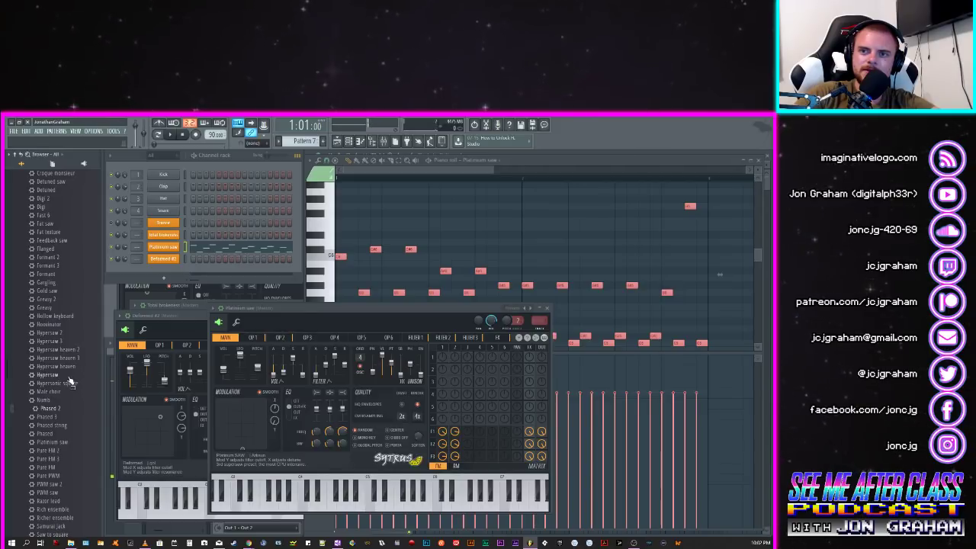
{"action": "left_click_drag", "start_coordinate": [56, 328], "coordinate": [163, 247]}
{"action": "key", "text": "space"}
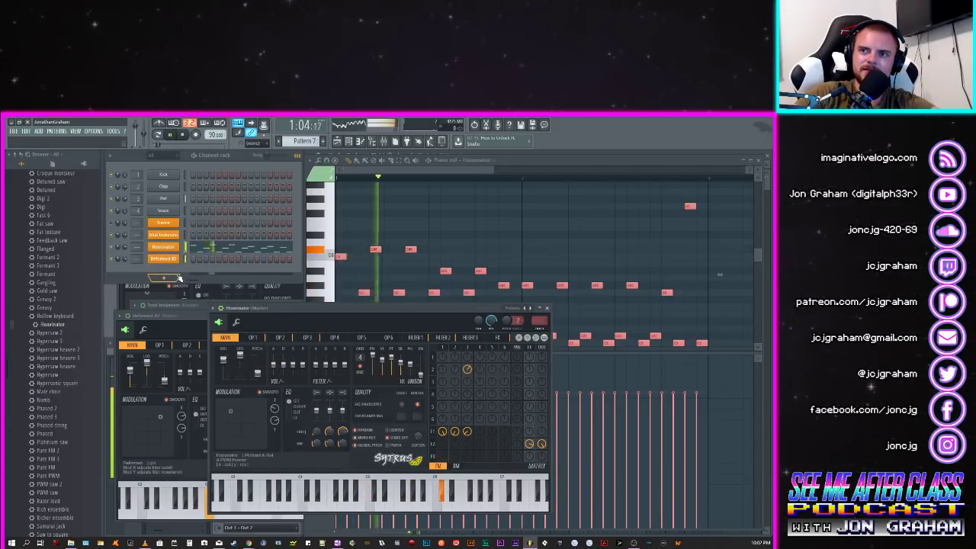
{"action": "left_click_drag", "start_coordinate": [340, 258], "coordinate": [329, 324]}
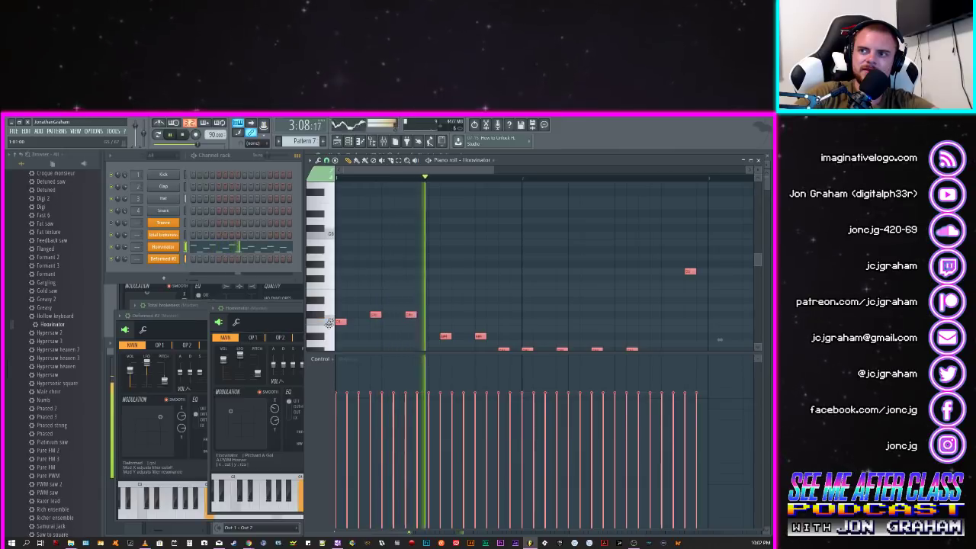
{"action": "scroll", "coordinate": [332, 326], "scroll_direction": "down", "scroll_amount": 4}
{"action": "key", "text": "space"}
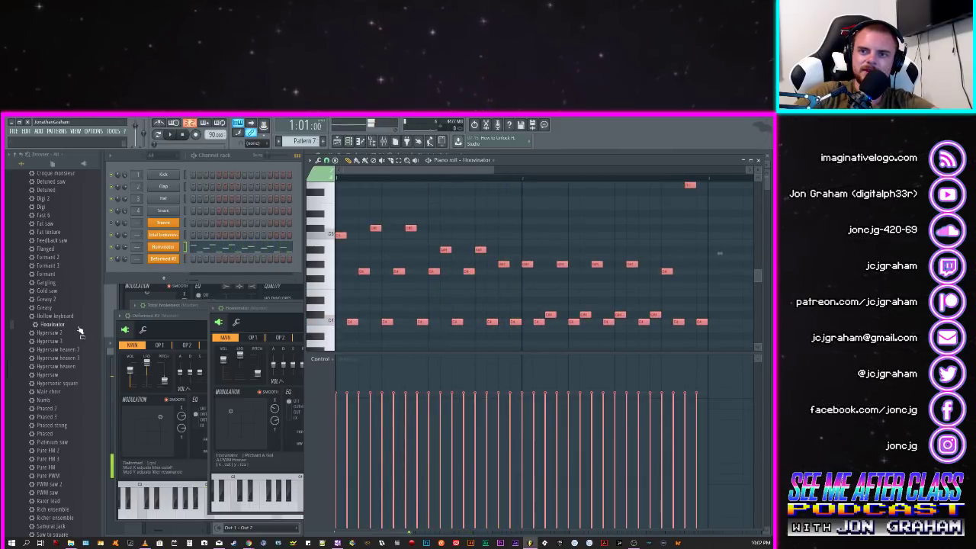
{"action": "scroll", "coordinate": [69, 324], "scroll_direction": "up", "scroll_amount": 2}
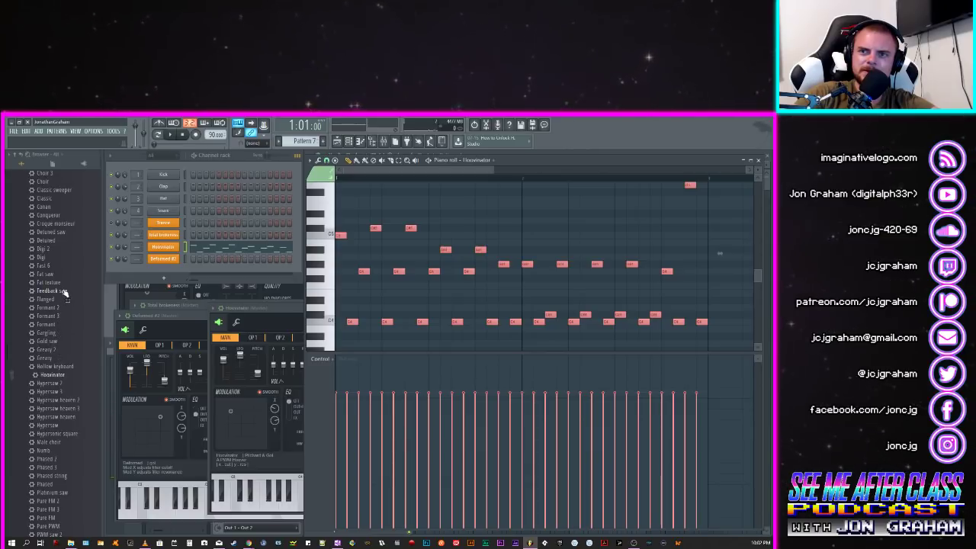
Step: Audition the Feedback saw preset on the melody channel
{"action": "left_click_drag", "start_coordinate": [63, 292], "coordinate": [164, 248]}
{"action": "key", "text": "space"}
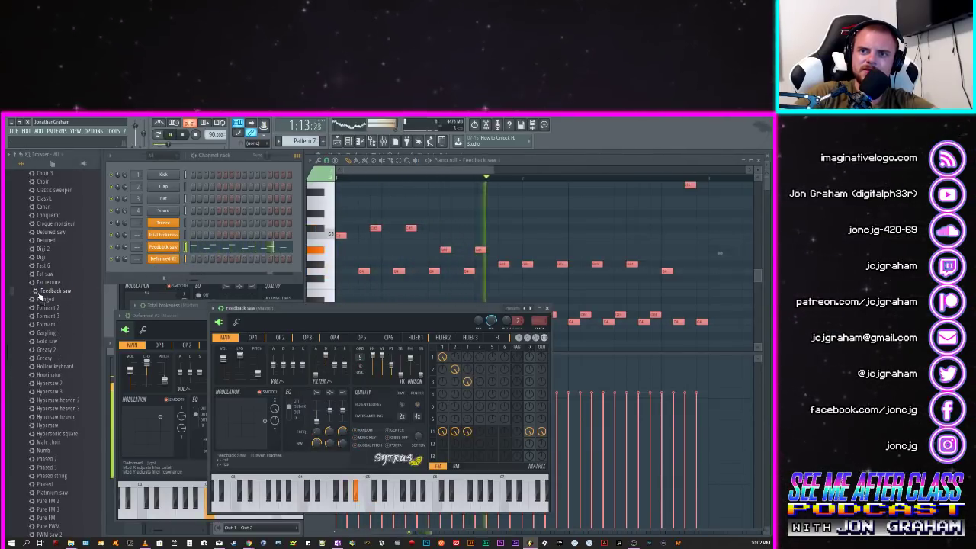
{"action": "key", "text": "space"}
Step: Try the Fat texture, Fat saw, Digi and Detuned saw presets on the melody channel
{"action": "left_click_drag", "start_coordinate": [53, 285], "coordinate": [166, 248]}
{"action": "left_click_drag", "start_coordinate": [53, 275], "coordinate": [167, 250]}
{"action": "left_click_drag", "start_coordinate": [42, 256], "coordinate": [163, 248]}
{"action": "left_click_drag", "start_coordinate": [54, 231], "coordinate": [164, 249]}
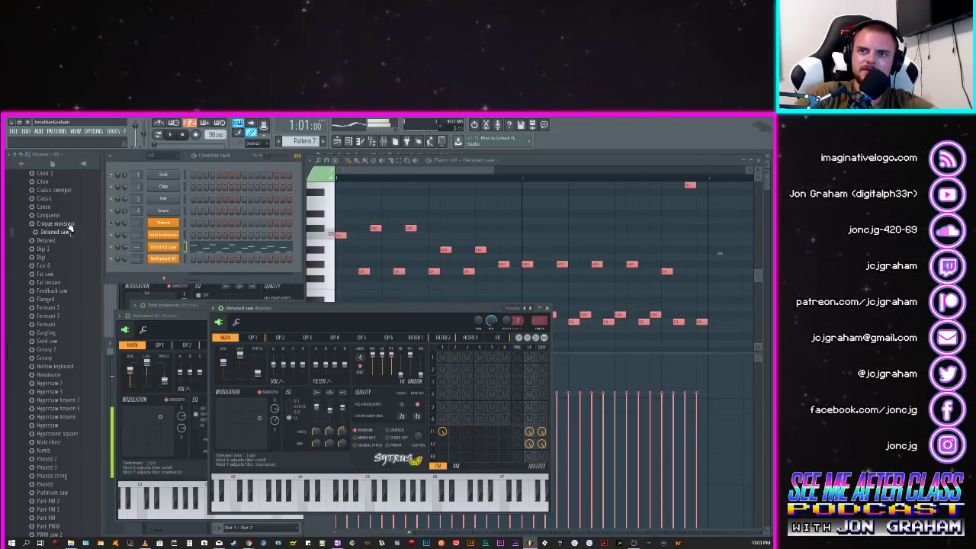
Step: Audition the Conqueror preset on the melody channel, followed by Basic 2
{"action": "scroll", "coordinate": [62, 247], "scroll_direction": "up", "scroll_amount": 2}
{"action": "left_click_drag", "start_coordinate": [58, 265], "coordinate": [165, 248]}
{"action": "key", "text": "space"}
{"action": "scroll", "coordinate": [69, 298], "scroll_direction": "up", "scroll_amount": 2}
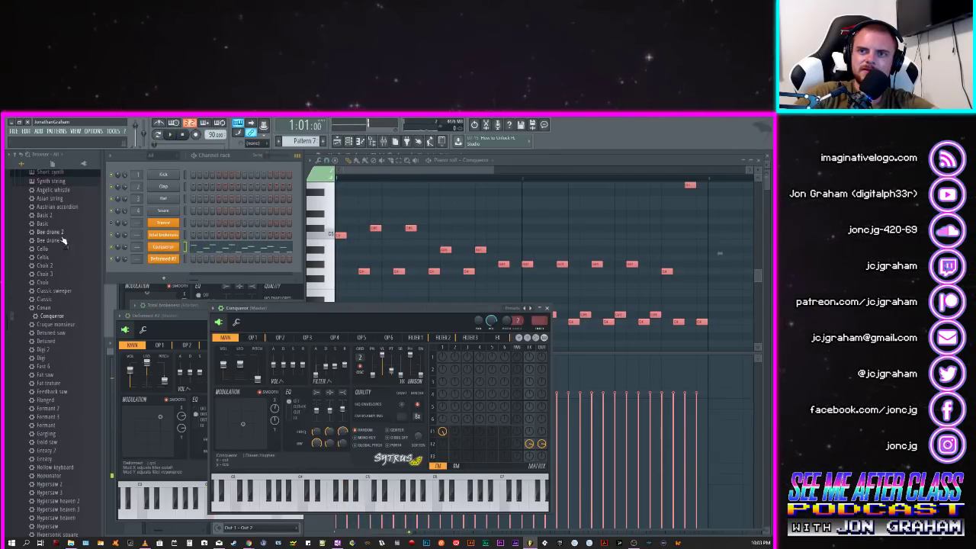
{"action": "left_click_drag", "start_coordinate": [67, 217], "coordinate": [164, 249]}
{"action": "key", "text": "space"}
Step: Replace the melody channel's sound with the Broken accordian preset from the Sytrus Experimental category and audition it
{"action": "left_click", "coordinate": [53, 183]}
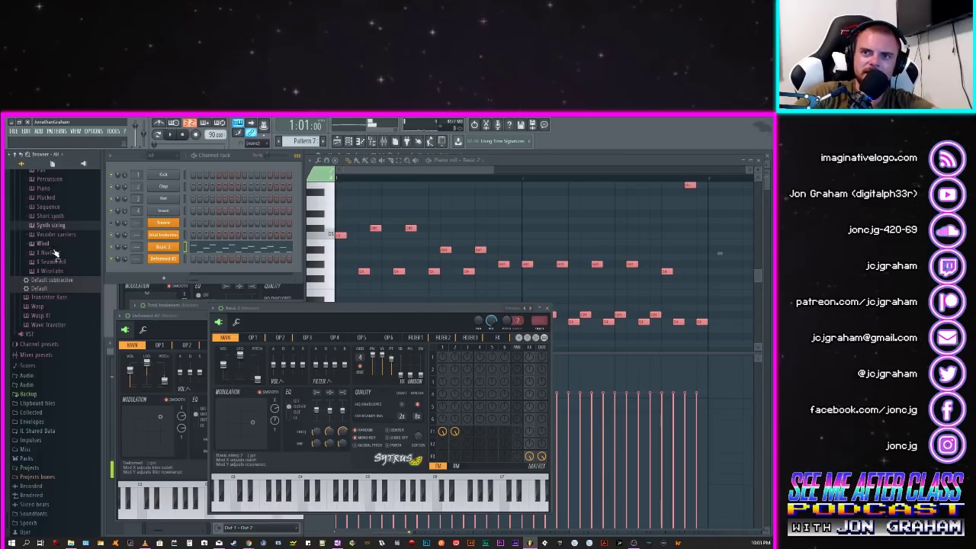
{"action": "scroll", "coordinate": [54, 312], "scroll_direction": "up", "scroll_amount": 6}
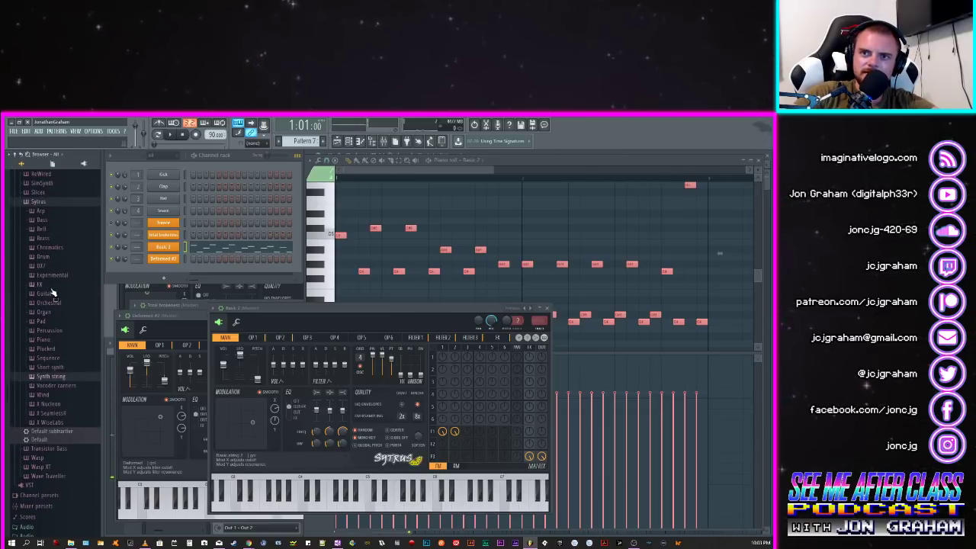
{"action": "left_click", "coordinate": [55, 275]}
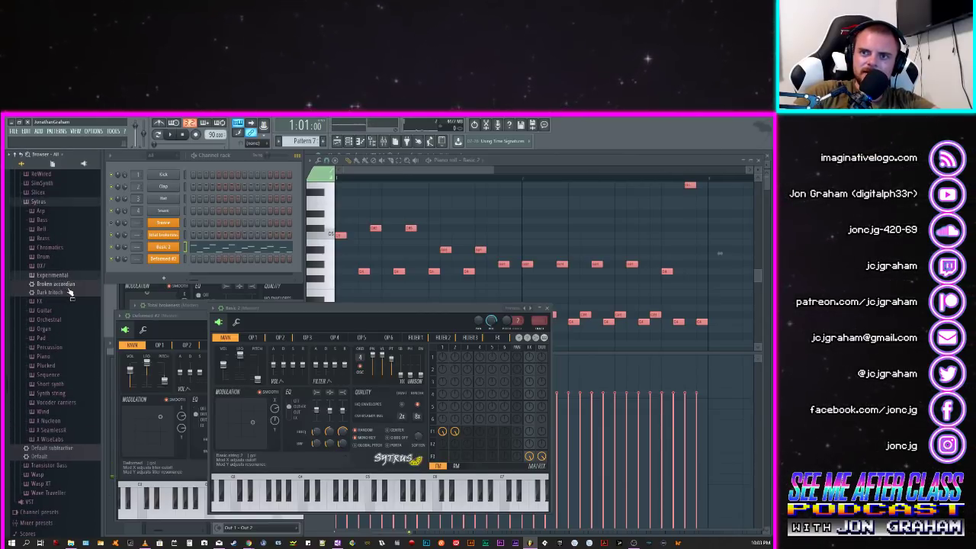
{"action": "left_click", "coordinate": [69, 292]}
{"action": "key", "text": "space"}
{"action": "left_click", "coordinate": [55, 293]}
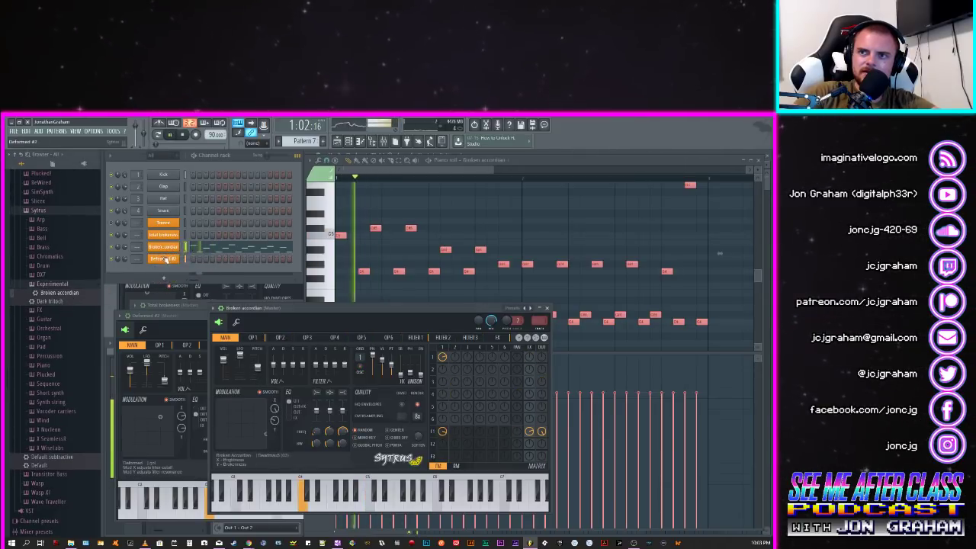
{"action": "left_click", "coordinate": [59, 285]}
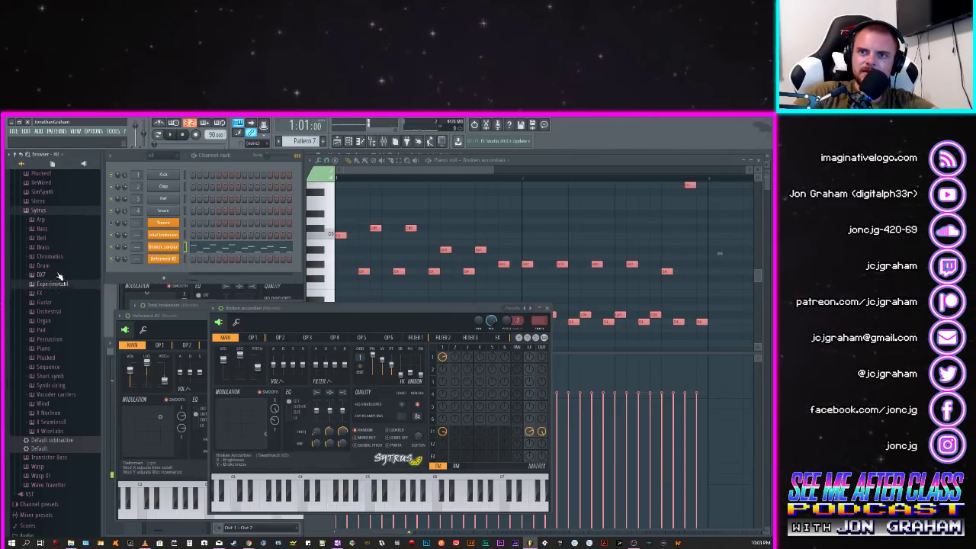
Step: Look through the Sytrus FX and Arp preset categories for a candidate melody sound
{"action": "left_click", "coordinate": [54, 293]}
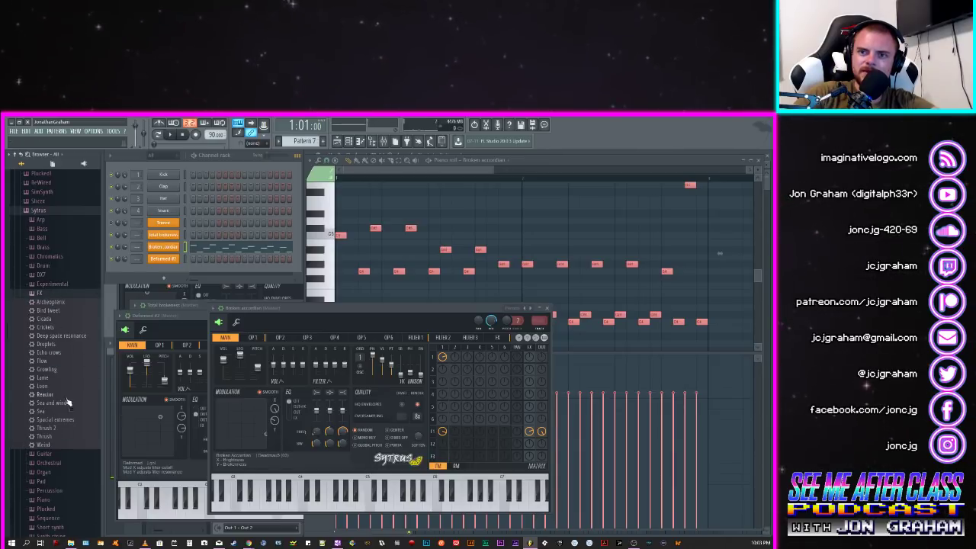
{"action": "left_click", "coordinate": [53, 294]}
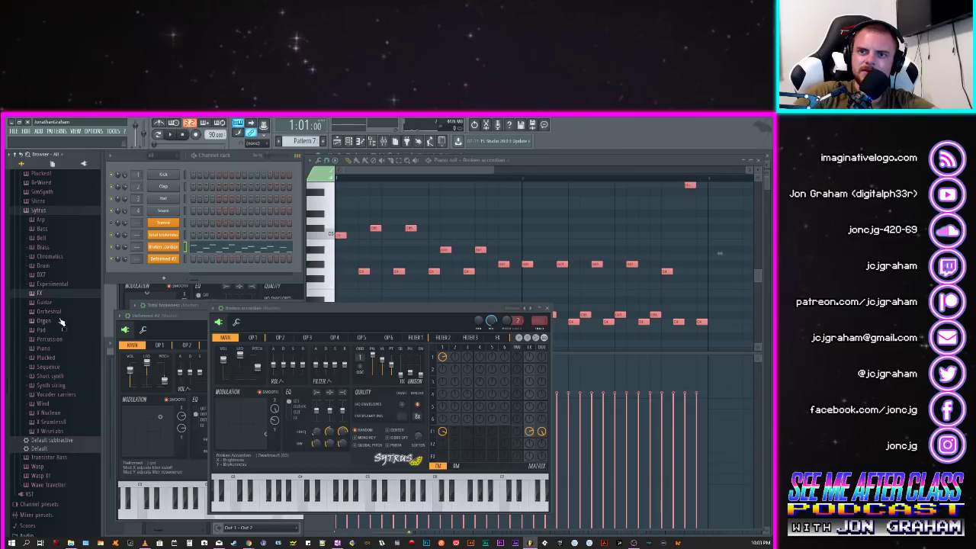
{"action": "left_click", "coordinate": [55, 221]}
{"action": "scroll", "coordinate": [61, 269], "scroll_direction": "down", "scroll_amount": 5}
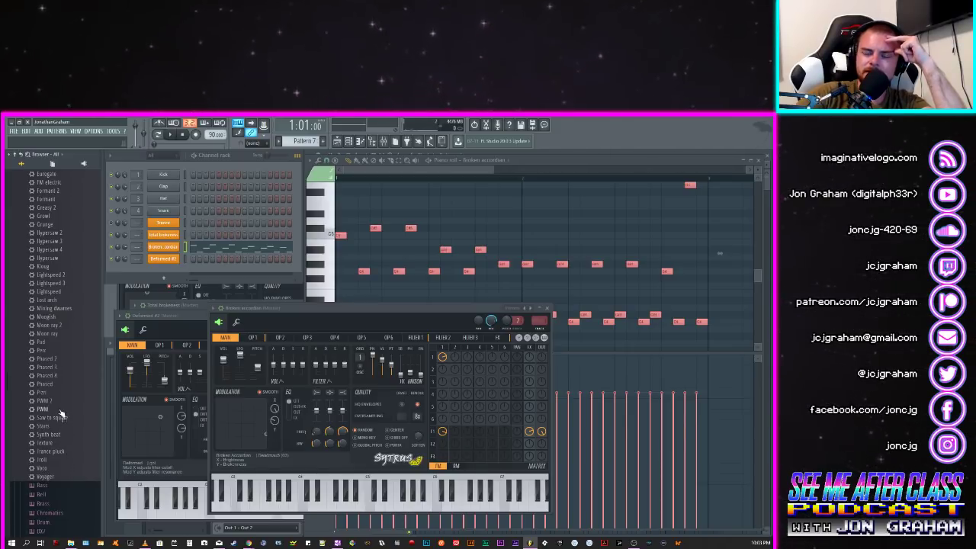
{"action": "scroll", "coordinate": [61, 414], "scroll_direction": "up", "scroll_amount": 2}
{"action": "scroll", "coordinate": [61, 414], "scroll_direction": "up", "scroll_amount": 2}
{"action": "scroll", "coordinate": [67, 400], "scroll_direction": "up", "scroll_amount": 2}
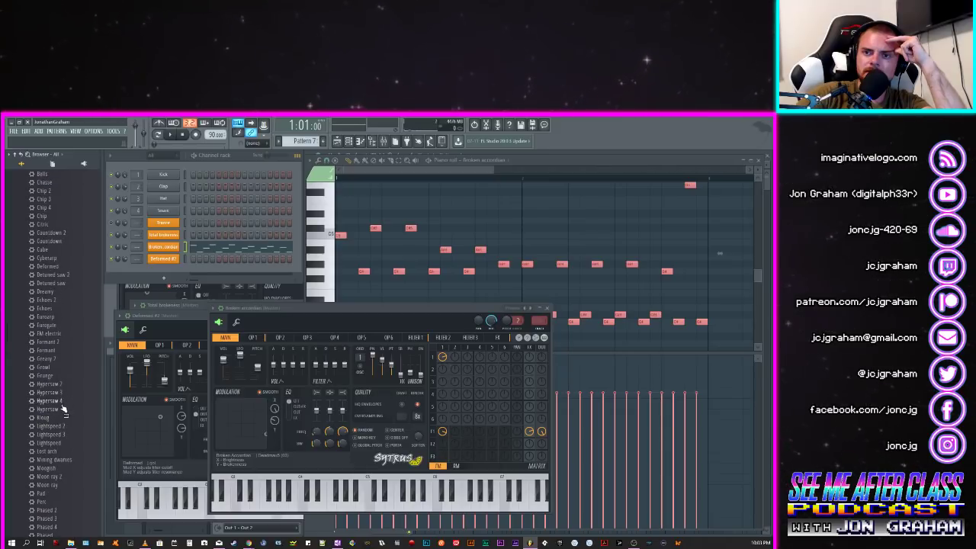
{"action": "scroll", "coordinate": [65, 408], "scroll_direction": "up", "scroll_amount": 2}
{"action": "scroll", "coordinate": [70, 394], "scroll_direction": "up", "scroll_amount": 2}
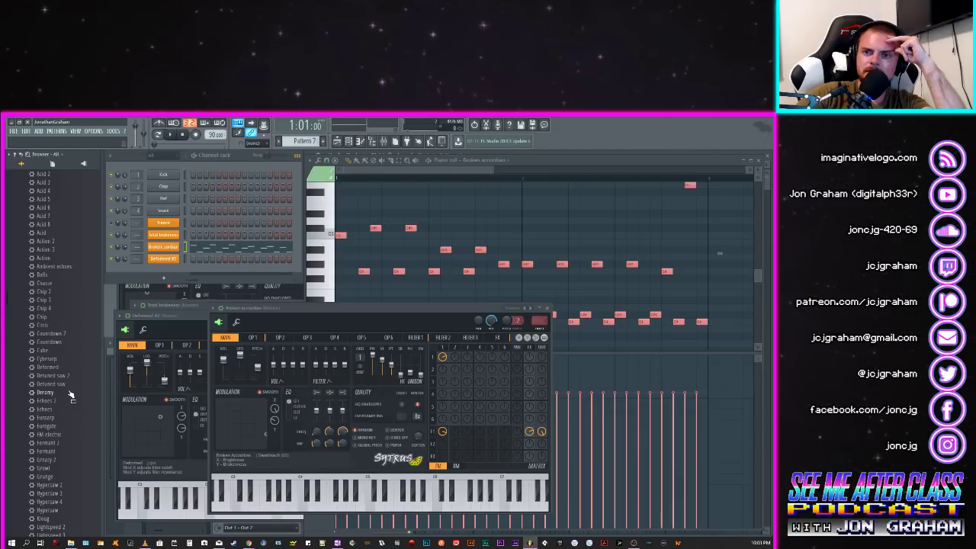
{"action": "scroll", "coordinate": [73, 385], "scroll_direction": "up", "scroll_amount": 2}
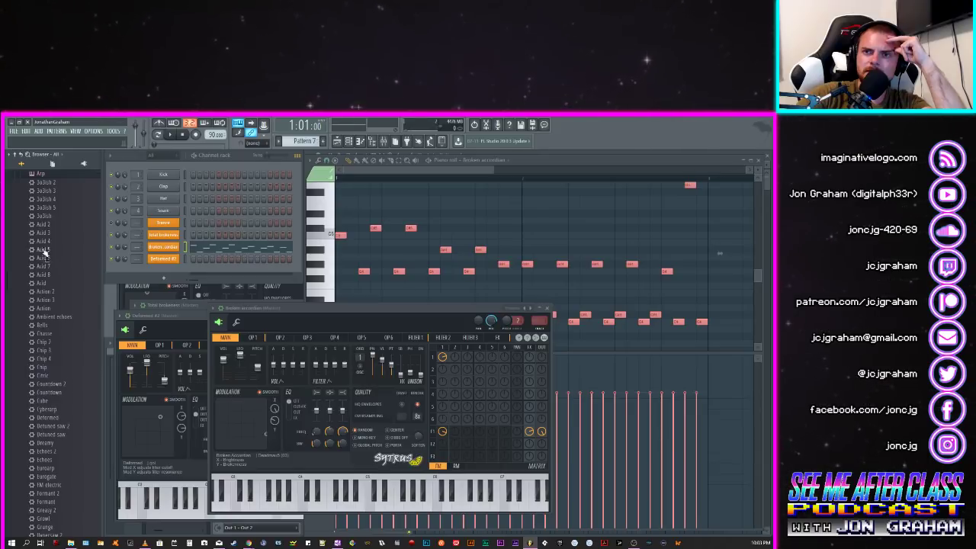
{"action": "left_click", "coordinate": [43, 176]}
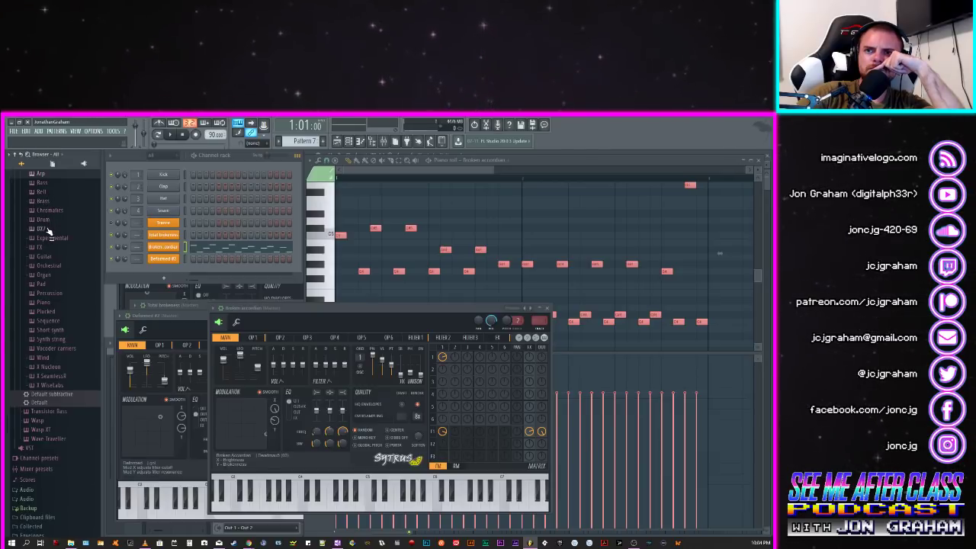
Step: Look through the Sytrus Drum, DX7, Guitar, Orchestral and Organ preset categories
{"action": "left_click", "coordinate": [43, 219]}
{"action": "left_click", "coordinate": [49, 221]}
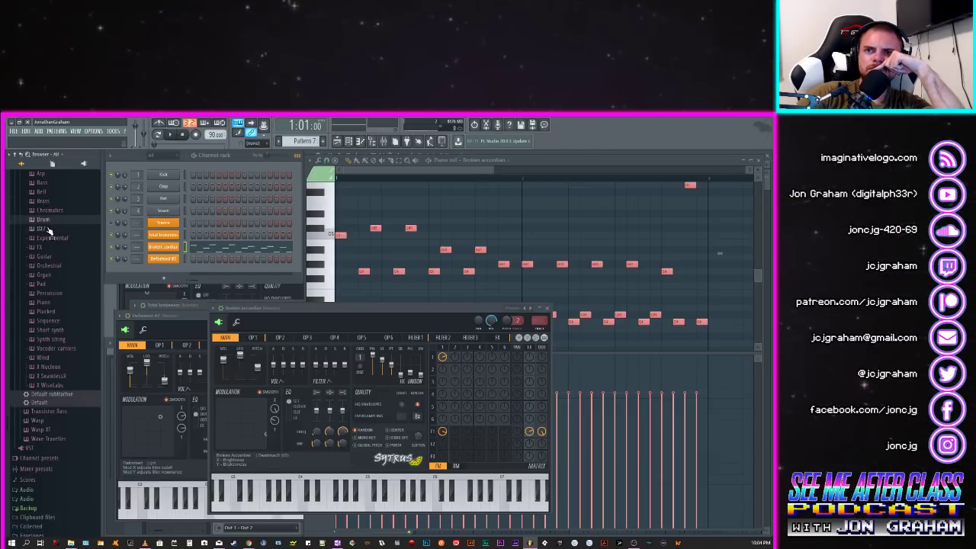
{"action": "left_click", "coordinate": [47, 229]}
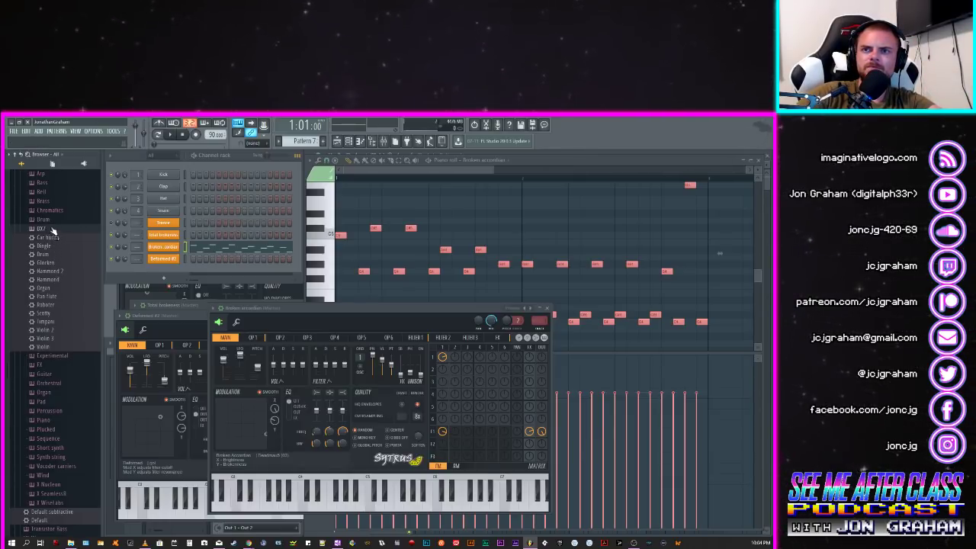
{"action": "left_click", "coordinate": [52, 230]}
{"action": "left_click", "coordinate": [48, 257]}
{"action": "left_click", "coordinate": [49, 257]}
{"action": "left_click", "coordinate": [55, 265]}
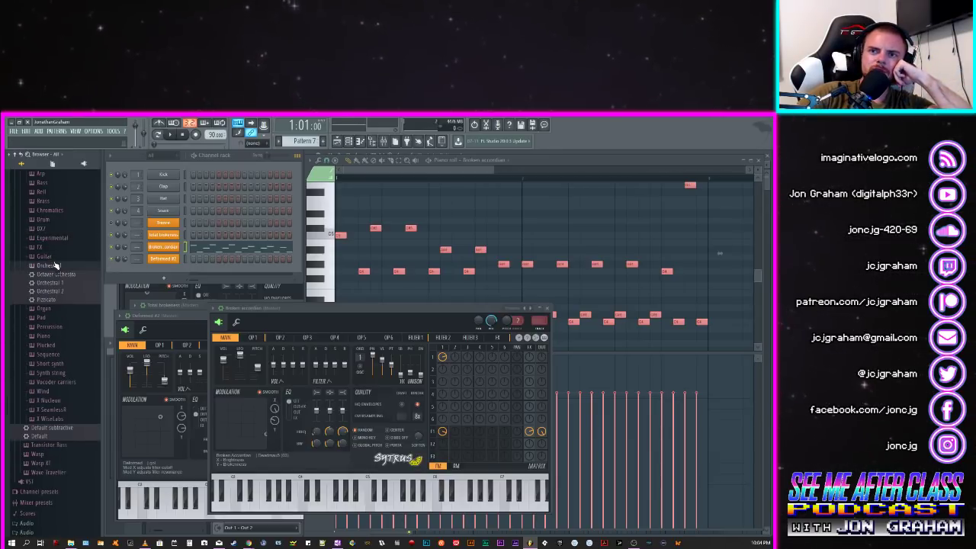
{"action": "left_click", "coordinate": [55, 265]}
{"action": "left_click", "coordinate": [49, 275]}
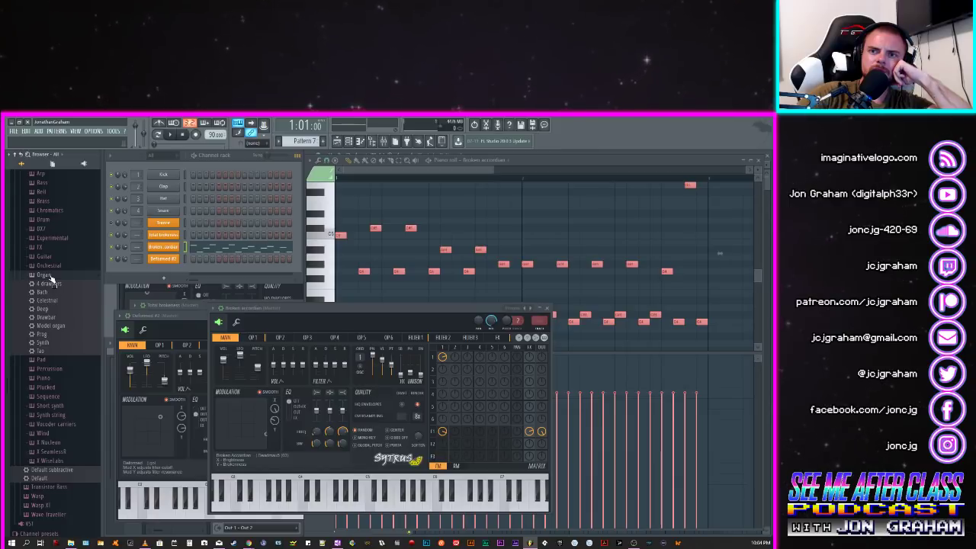
{"action": "left_click", "coordinate": [51, 277]}
Step: Examine the presets in the Sytrus Pad category for a candidate melody sound
{"action": "left_click", "coordinate": [52, 283]}
{"action": "scroll", "coordinate": [53, 285], "scroll_direction": "down", "scroll_amount": 3}
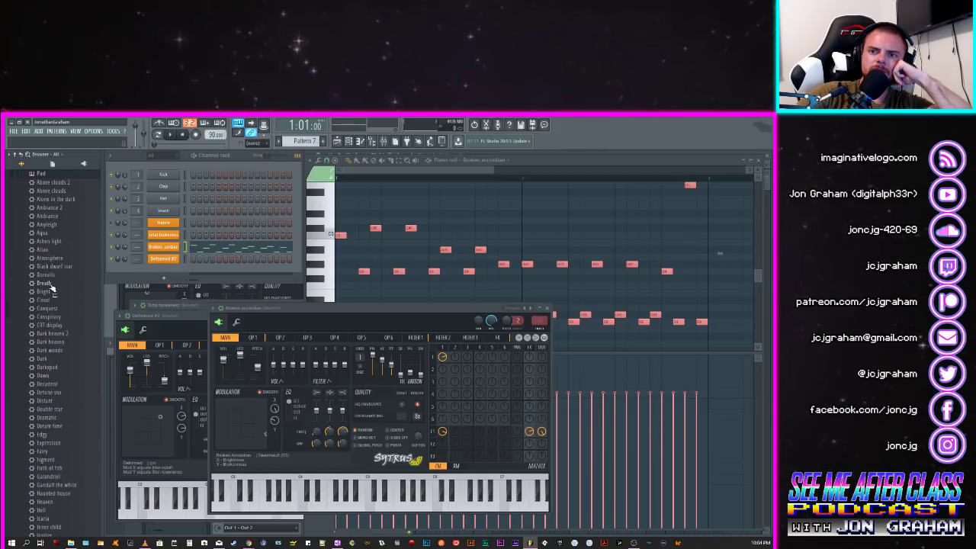
{"action": "scroll", "coordinate": [58, 304], "scroll_direction": "down", "scroll_amount": 8}
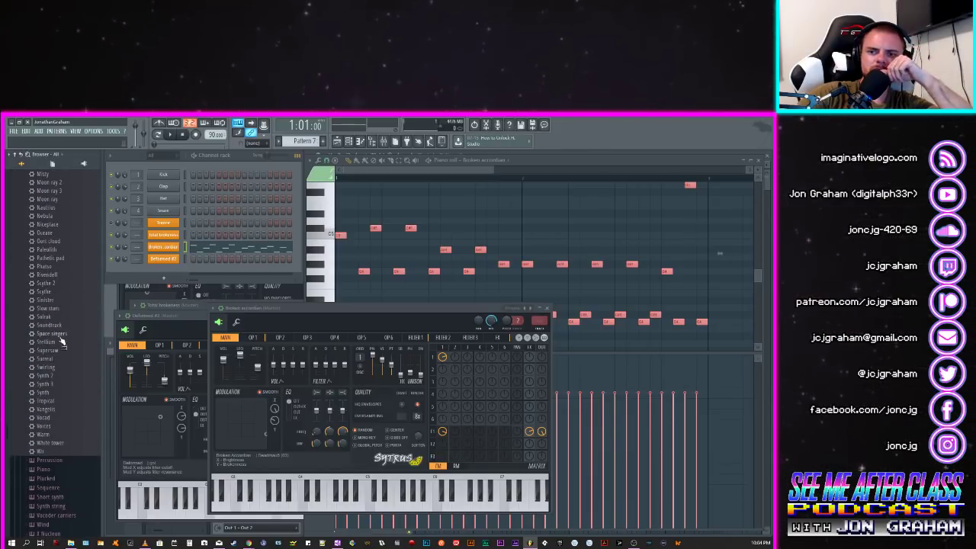
{"action": "scroll", "coordinate": [71, 425], "scroll_direction": "up", "scroll_amount": 2}
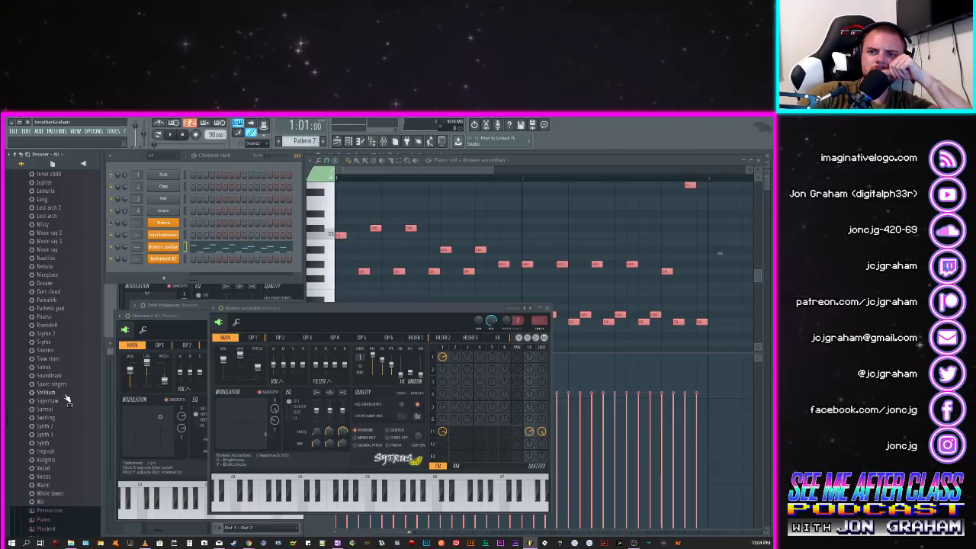
{"action": "scroll", "coordinate": [67, 397], "scroll_direction": "up", "scroll_amount": 2}
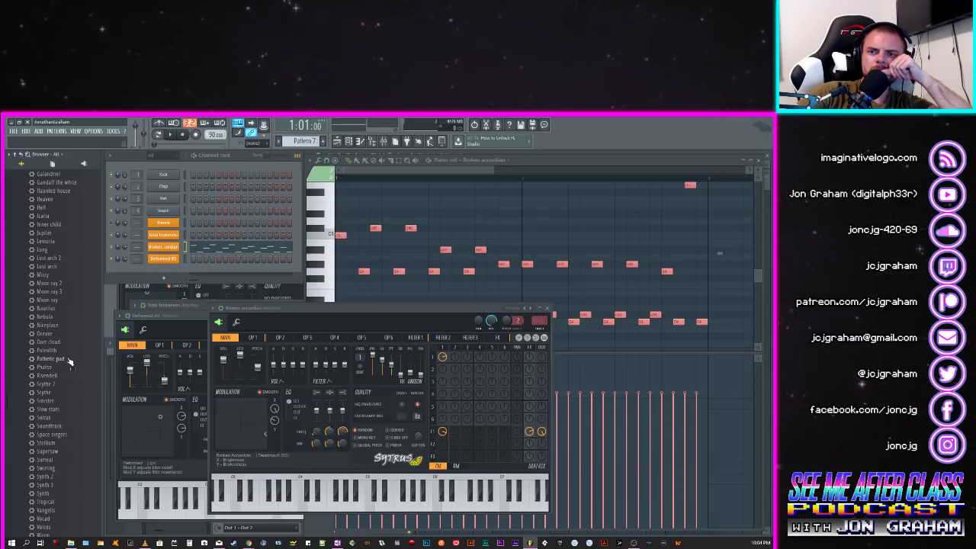
{"action": "scroll", "coordinate": [69, 362], "scroll_direction": "up", "scroll_amount": 2}
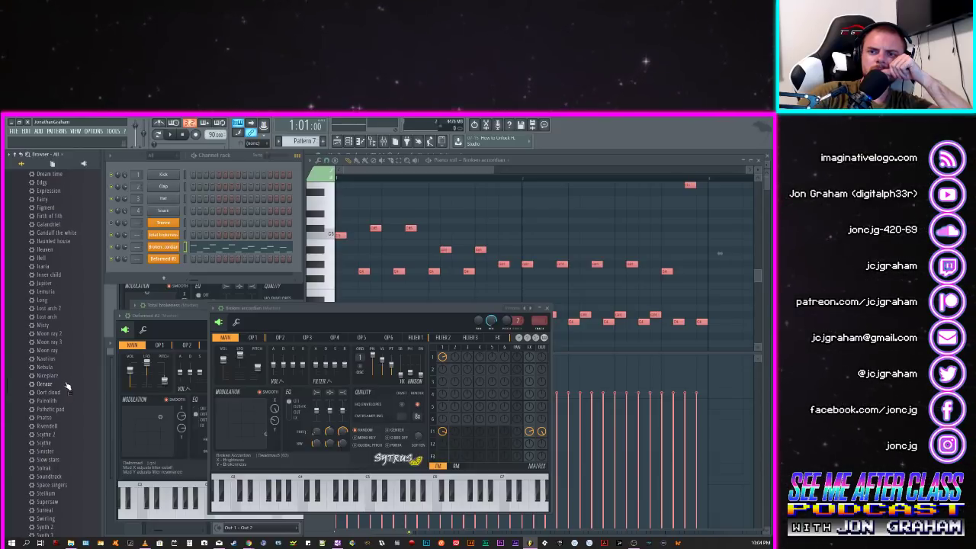
{"action": "scroll", "coordinate": [70, 360], "scroll_direction": "up", "scroll_amount": 1}
{"action": "scroll", "coordinate": [71, 361], "scroll_direction": "up", "scroll_amount": 1}
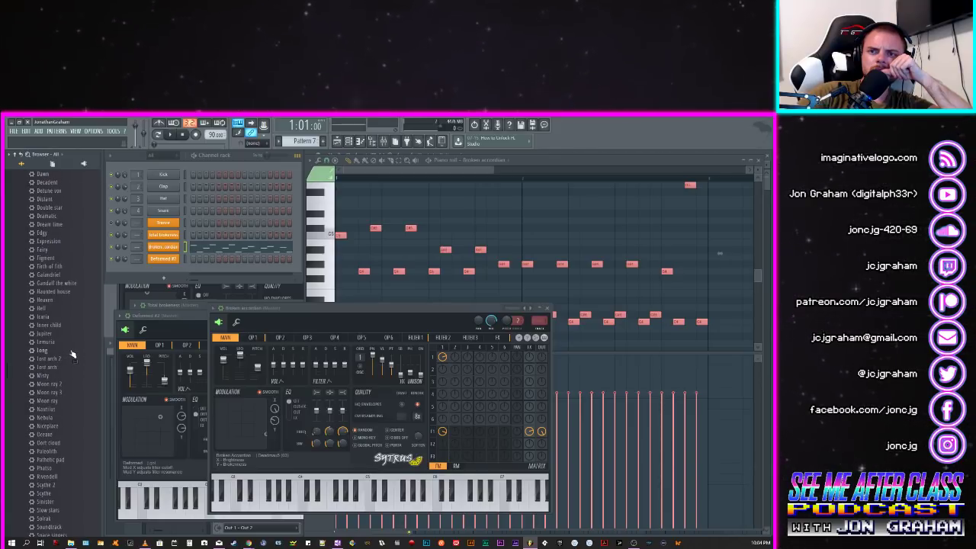
{"action": "scroll", "coordinate": [71, 355], "scroll_direction": "up", "scroll_amount": 2}
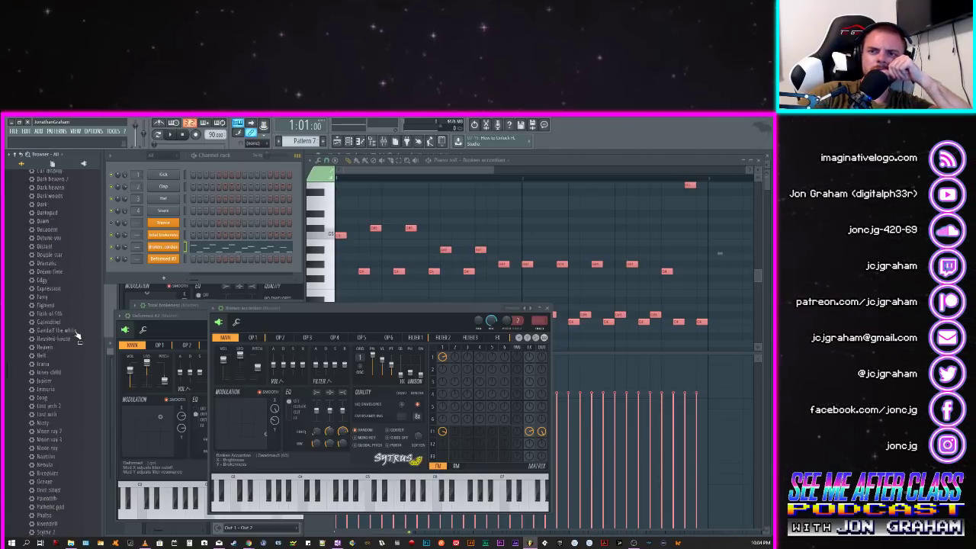
{"action": "scroll", "coordinate": [71, 345], "scroll_direction": "up", "scroll_amount": 2}
{"action": "scroll", "coordinate": [70, 345], "scroll_direction": "up", "scroll_amount": 2}
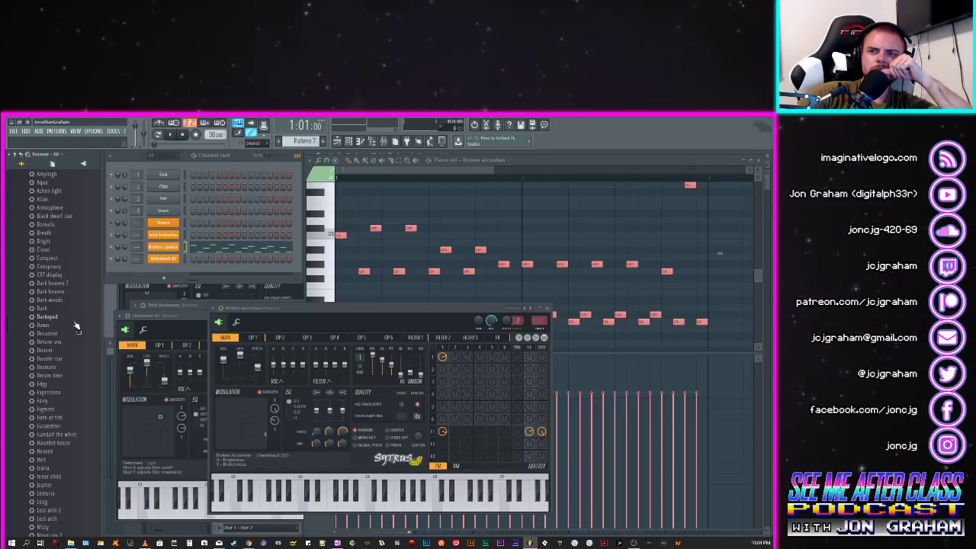
{"action": "scroll", "coordinate": [76, 326], "scroll_direction": "up", "scroll_amount": 2}
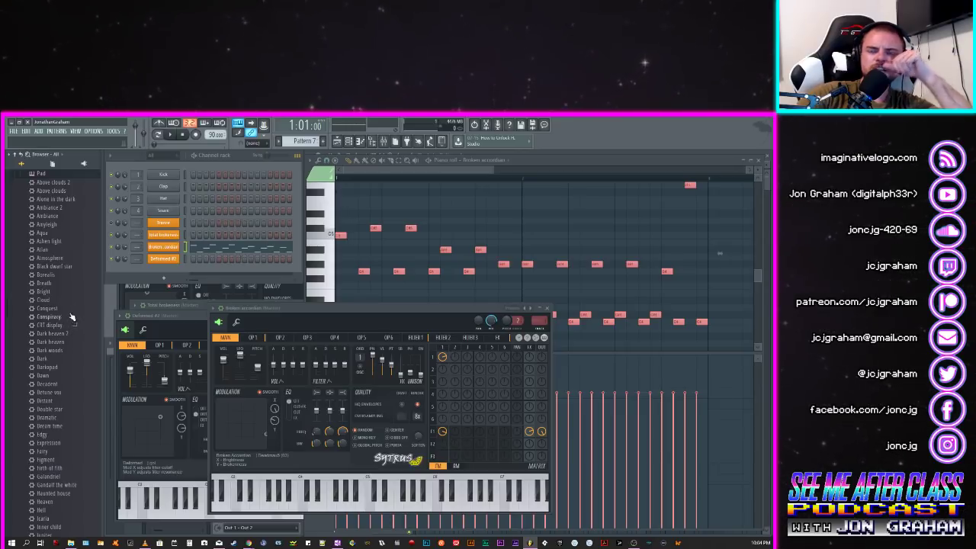
{"action": "scroll", "coordinate": [58, 229], "scroll_direction": "down", "scroll_amount": 15}
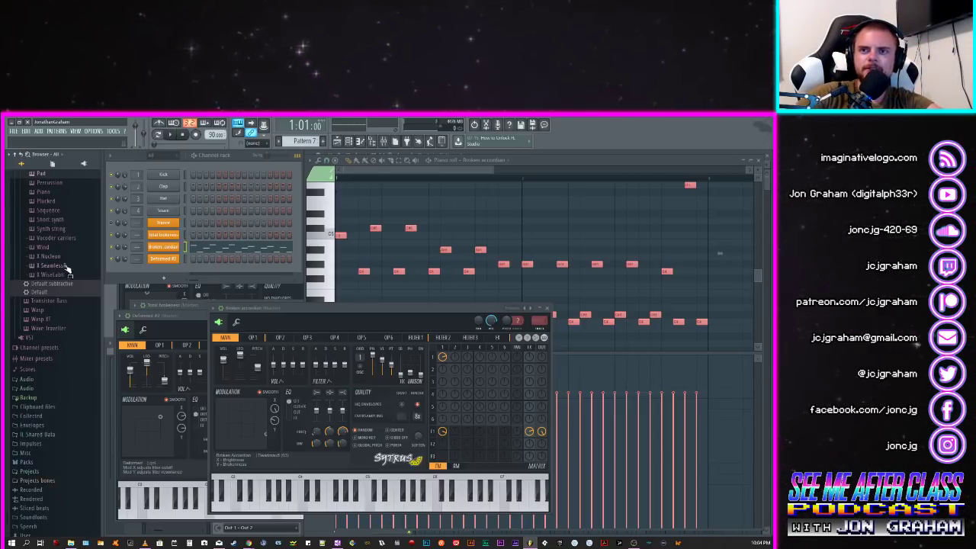
Step: Look through the Sytrus Synth string and Short synth preset categories
{"action": "left_click", "coordinate": [68, 223]}
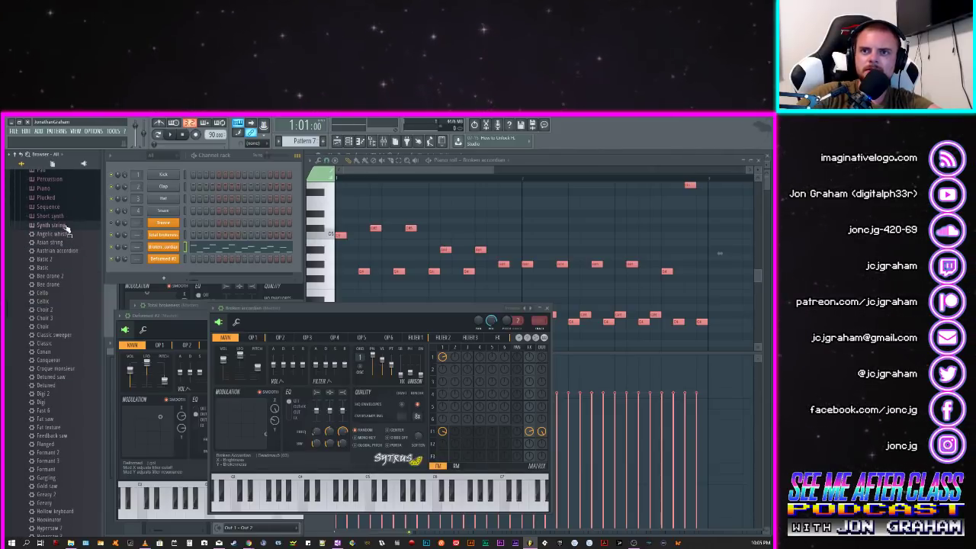
{"action": "scroll", "coordinate": [65, 236], "scroll_direction": "down", "scroll_amount": 15}
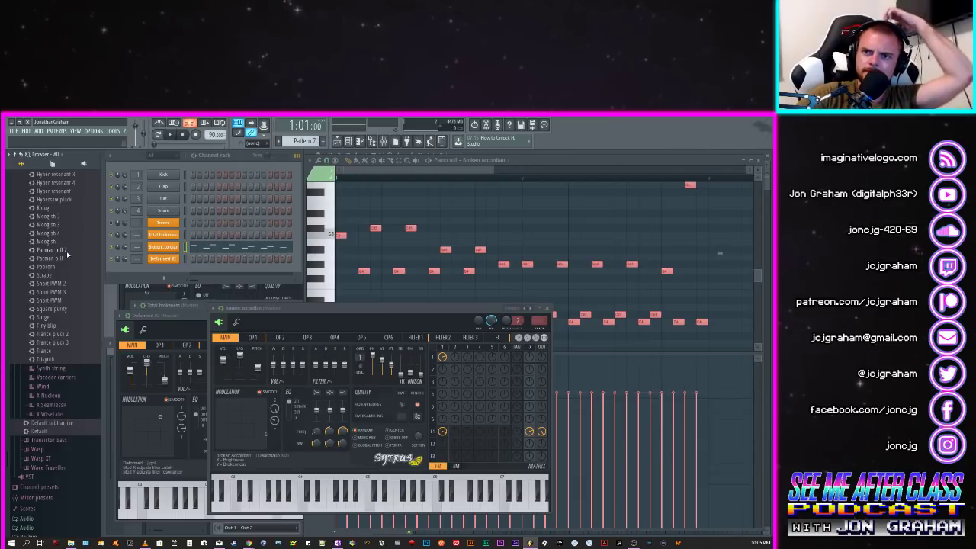
{"action": "scroll", "coordinate": [61, 249], "scroll_direction": "up", "scroll_amount": 12}
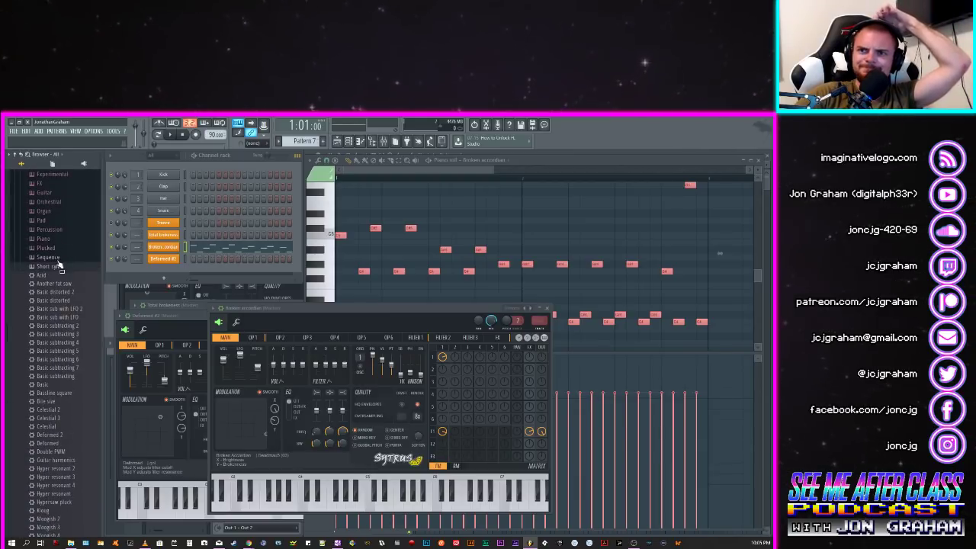
{"action": "left_click", "coordinate": [65, 267]}
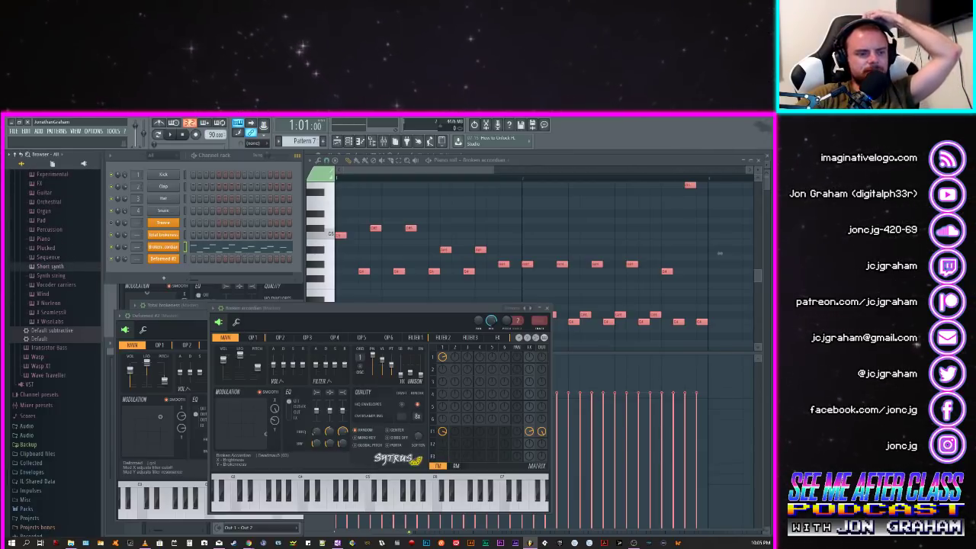
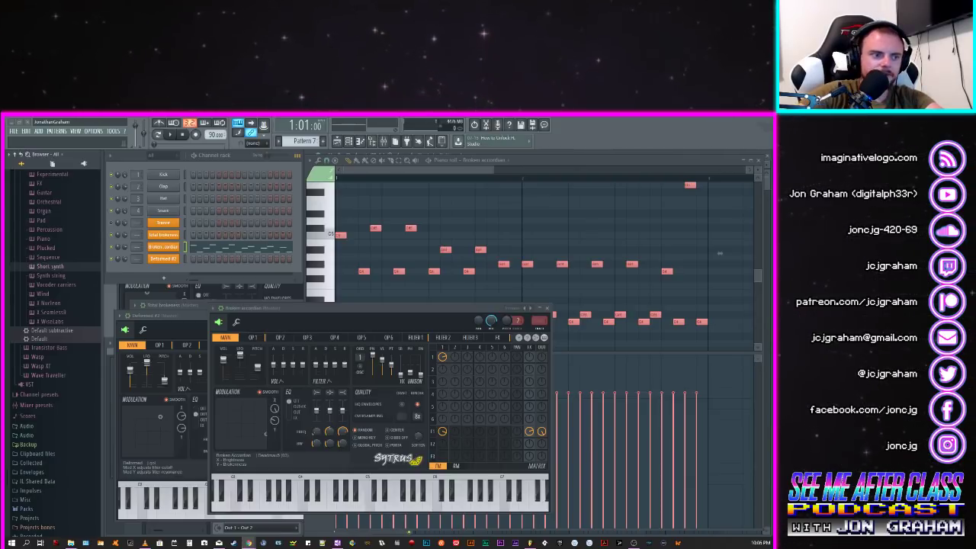
Step: Play back the melody pattern in the piano roll with the Broken accordian sound
{"action": "left_click", "coordinate": [391, 169]}
{"action": "key", "text": "space"}
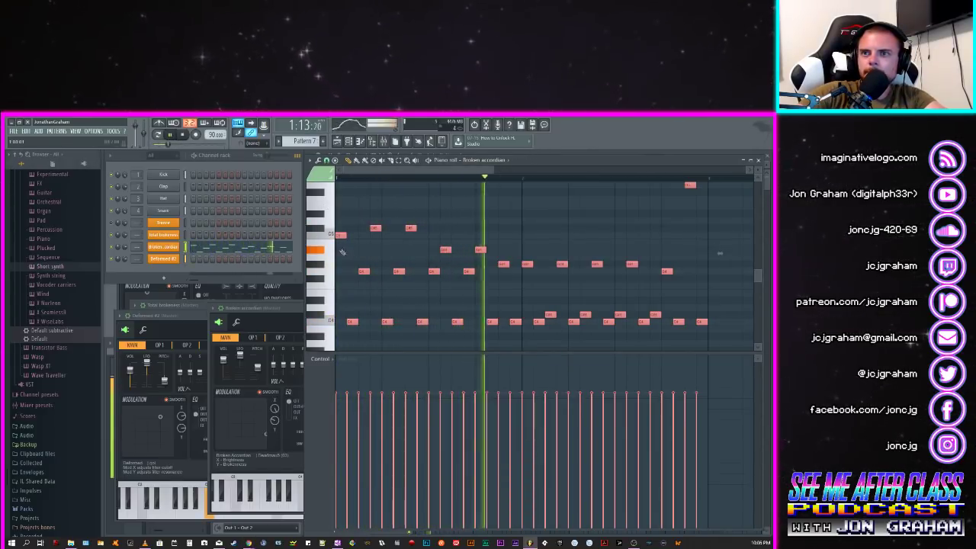
Step: Load the Sytrus Wii pad preset onto the Broken accordian channel and play the melody with it
{"action": "scroll", "coordinate": [64, 294], "scroll_direction": "up", "scroll_amount": 4}
{"action": "key", "text": "space"}
{"action": "left_click", "coordinate": [59, 322]}
{"action": "scroll", "coordinate": [67, 358], "scroll_direction": "down", "scroll_amount": 8}
{"action": "scroll", "coordinate": [67, 367], "scroll_direction": "down", "scroll_amount": 10}
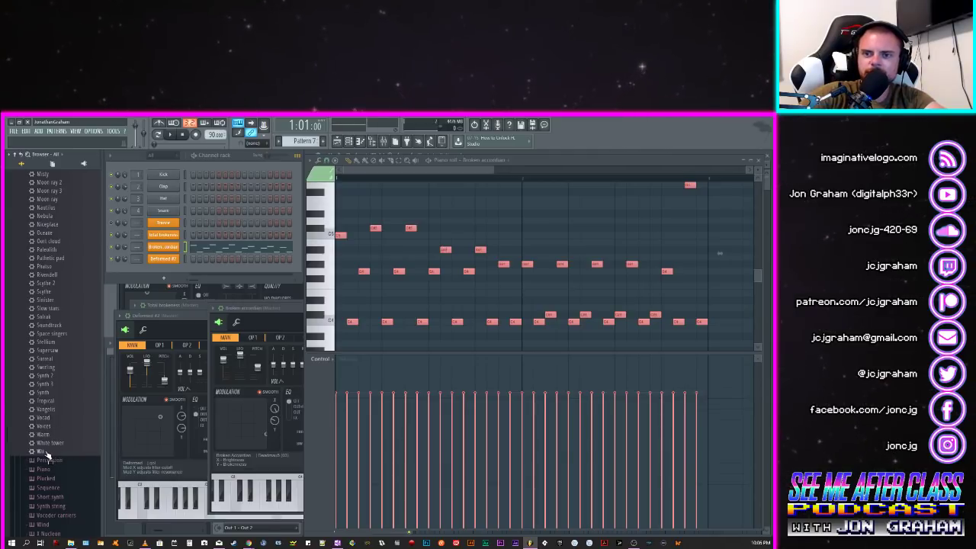
{"action": "left_click", "coordinate": [45, 452]}
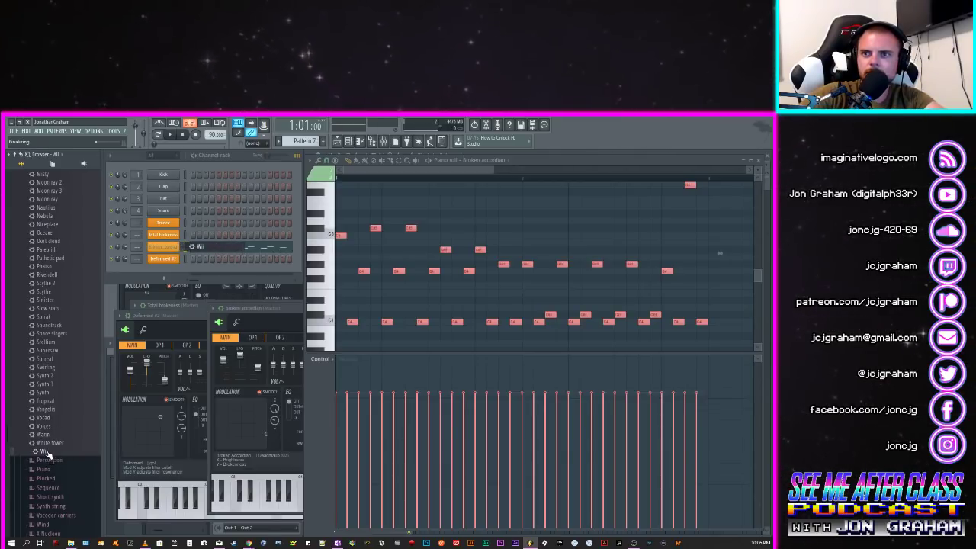
{"action": "key", "text": "space"}
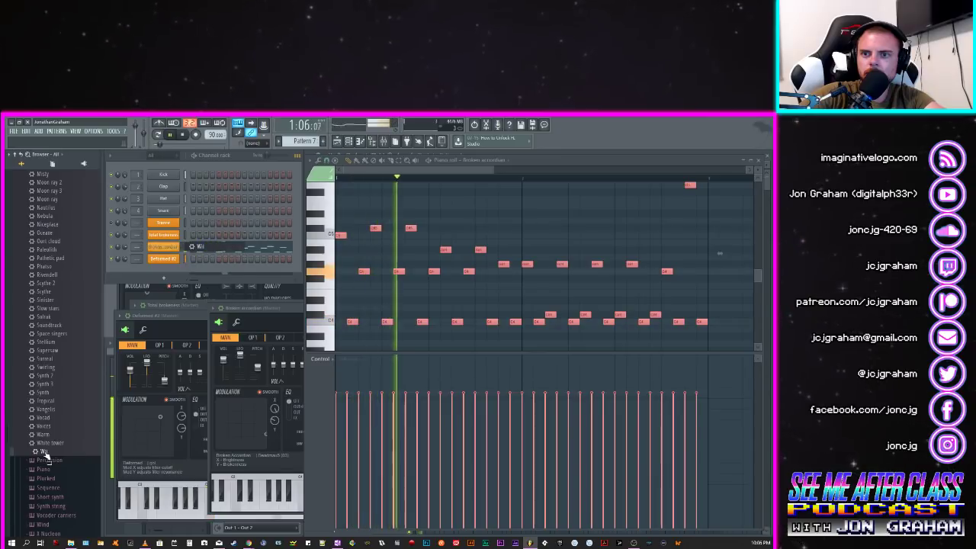
{"action": "left_click", "coordinate": [50, 442]}
{"action": "key", "text": "space"}
{"action": "left_click", "coordinate": [42, 451]}
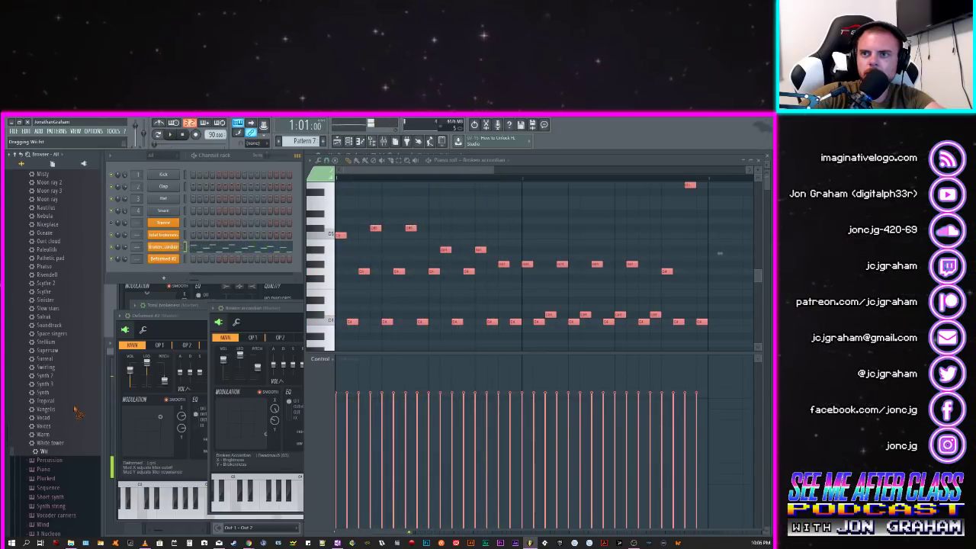
{"action": "left_click", "coordinate": [164, 248]}
{"action": "key", "text": "space"}
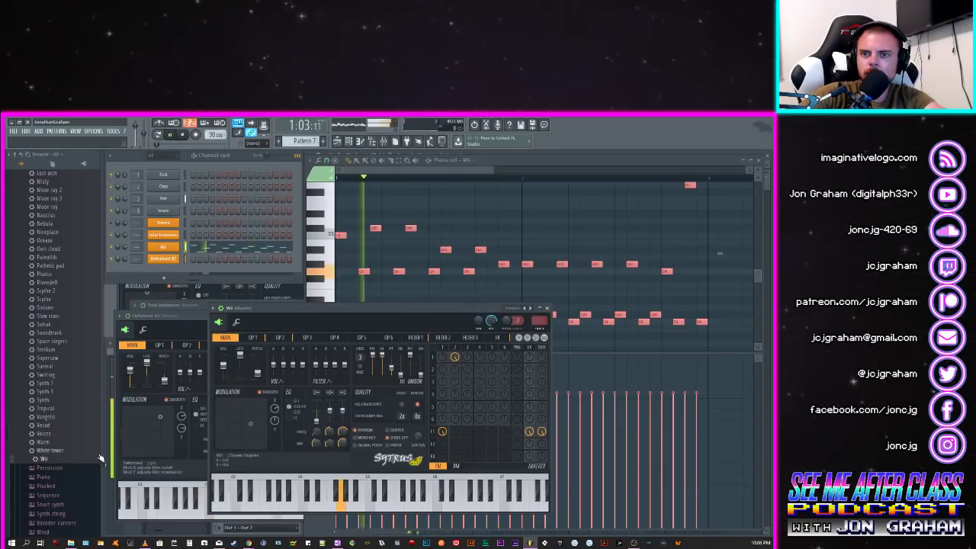
Step: Audition the melody channel with the Voices, Vocod, Vangelis and Tropical pad presets in turn
{"action": "left_click_drag", "start_coordinate": [47, 433], "coordinate": [162, 249]}
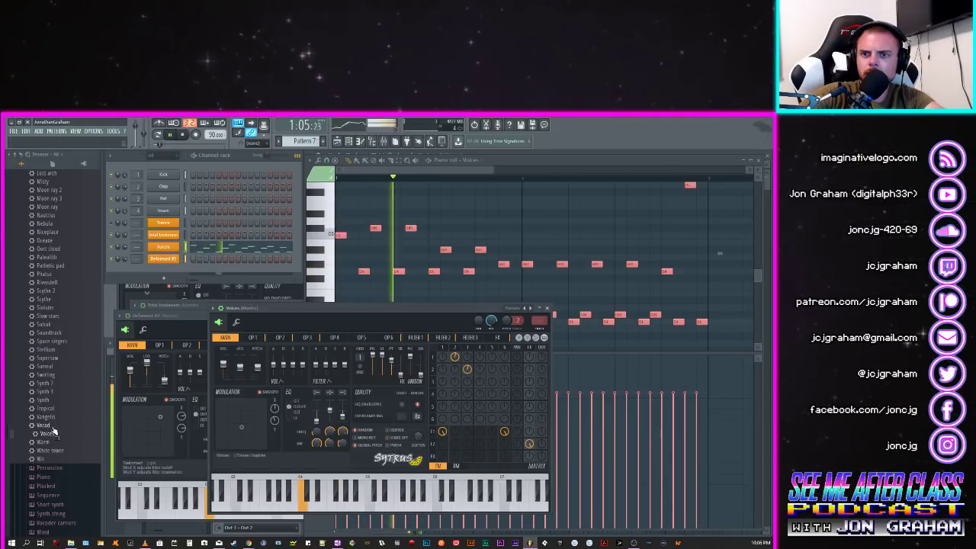
{"action": "left_click_drag", "start_coordinate": [44, 425], "coordinate": [162, 249]}
{"action": "key", "text": "space"}
{"action": "left_click_drag", "start_coordinate": [59, 418], "coordinate": [171, 248]}
{"action": "key", "text": "space"}
{"action": "left_click_drag", "start_coordinate": [48, 408], "coordinate": [164, 248]}
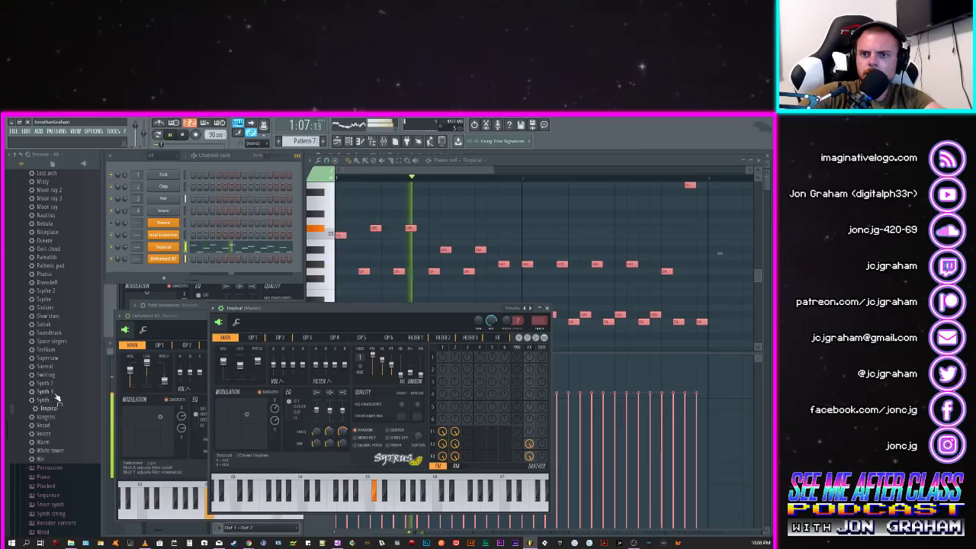
Step: Try the pad presets from Synth back through Swirling, Surreal, Supersaw and Stellium to Space singers on the melody channel
{"action": "left_click_drag", "start_coordinate": [42, 399], "coordinate": [163, 246]}
{"action": "left_click_drag", "start_coordinate": [46, 391], "coordinate": [163, 246]}
{"action": "left_click_drag", "start_coordinate": [46, 382], "coordinate": [163, 246]}
{"action": "left_click_drag", "start_coordinate": [45, 375], "coordinate": [163, 246]}
{"action": "left_click_drag", "start_coordinate": [46, 366], "coordinate": [163, 246]}
{"action": "left_click_drag", "start_coordinate": [46, 358], "coordinate": [163, 246]}
{"action": "left_click_drag", "start_coordinate": [46, 349], "coordinate": [164, 247]}
{"action": "left_click_drag", "start_coordinate": [143, 282], "coordinate": [163, 247]}
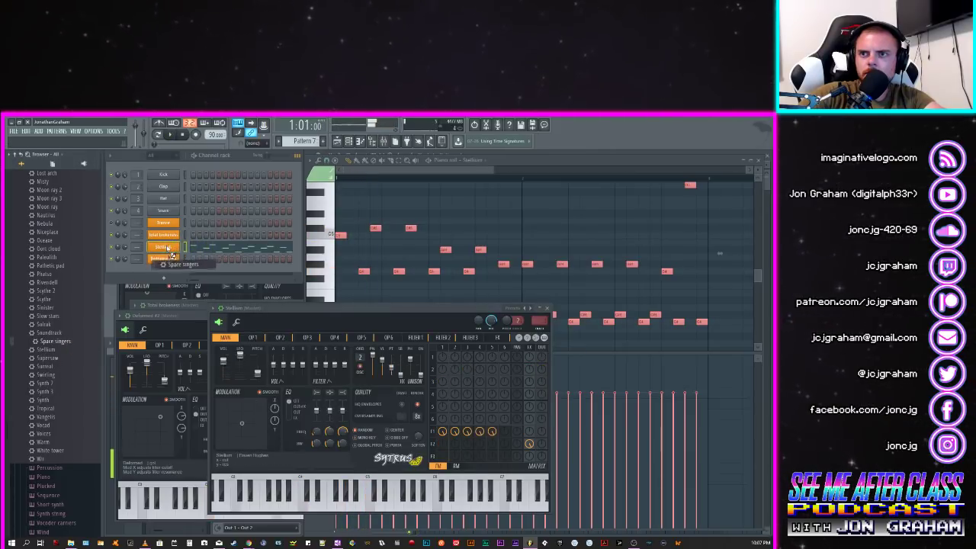
Step: Audition the melody with the Soundtrack, Solrak, Slow stars and Sinister pad presets
{"action": "left_click_drag", "start_coordinate": [48, 333], "coordinate": [162, 248]}
{"action": "key", "text": "space"}
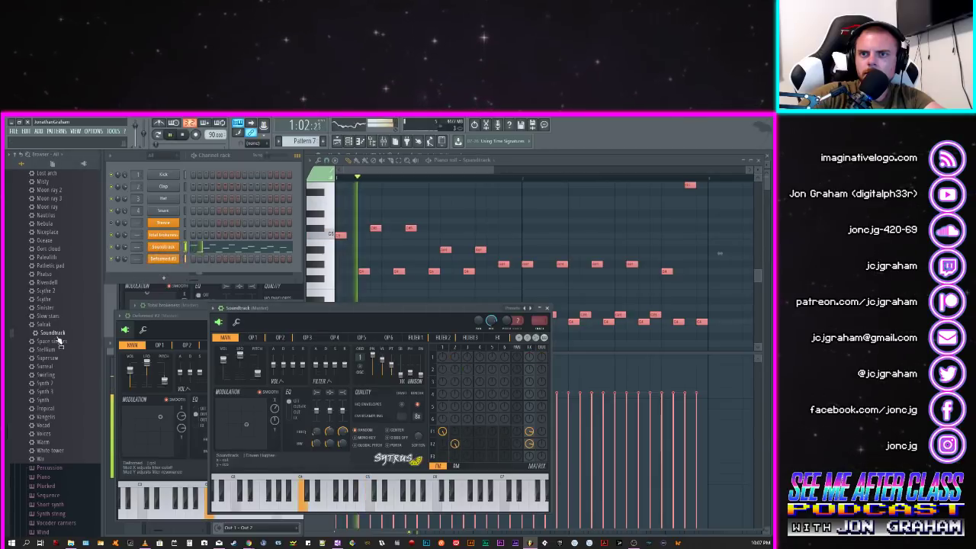
{"action": "left_click_drag", "start_coordinate": [49, 326], "coordinate": [168, 252]}
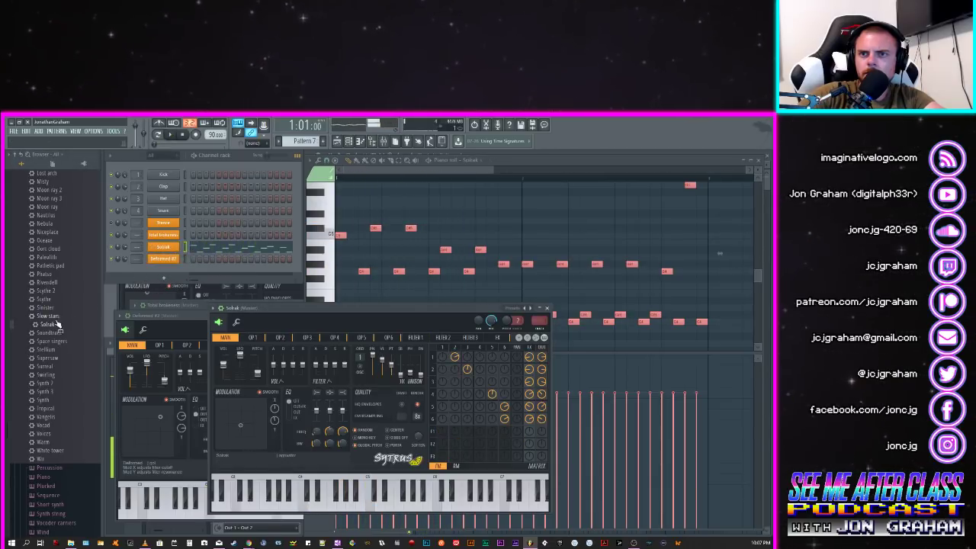
{"action": "key", "text": "space"}
{"action": "left_click_drag", "start_coordinate": [47, 316], "coordinate": [163, 248]}
{"action": "key", "text": "space"}
{"action": "key", "text": "space"}
{"action": "key", "text": "space"}
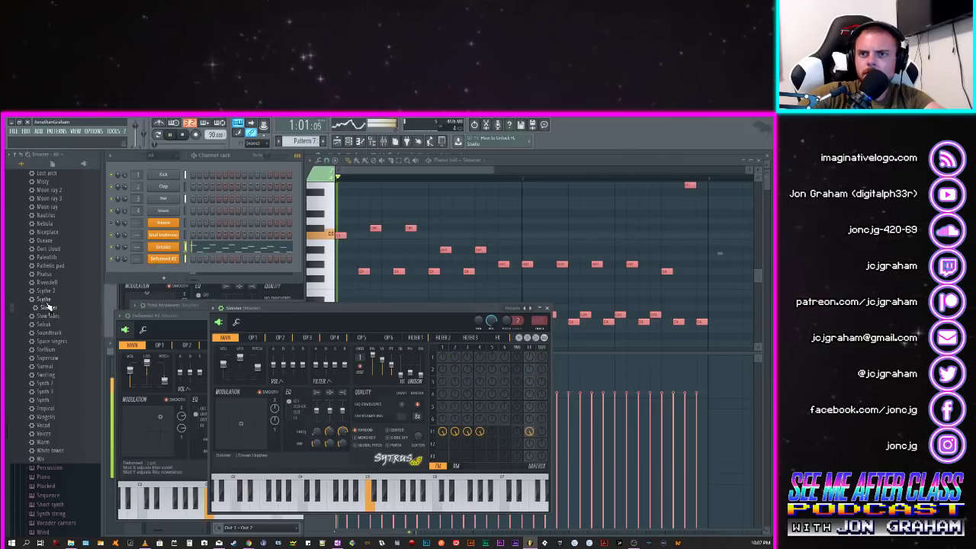
Step: Load the Scythe, Scythe 2 and Rivendell pad presets onto the melody channel one by one and play each
{"action": "key", "text": "space"}
{"action": "left_click_drag", "start_coordinate": [46, 299], "coordinate": [161, 250]}
{"action": "key", "text": "space"}
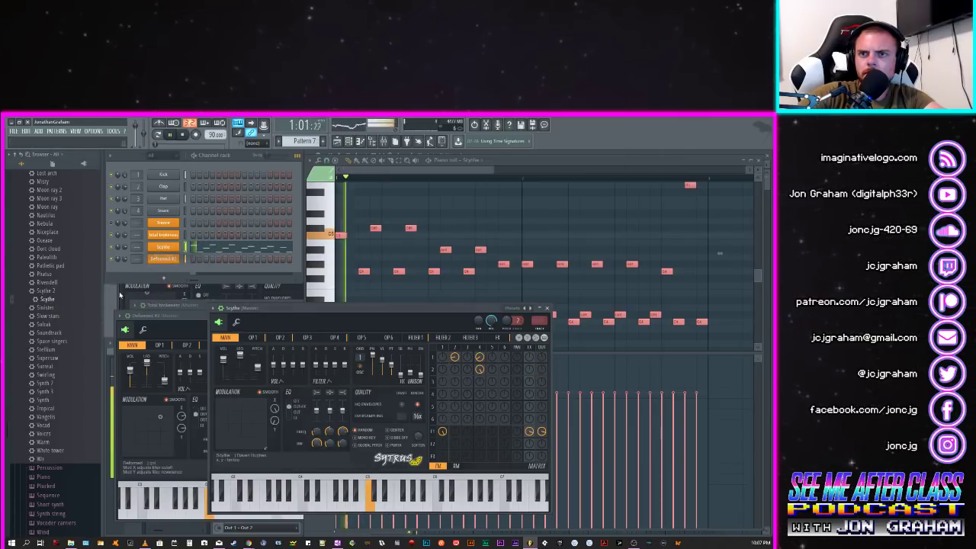
{"action": "scroll", "coordinate": [52, 347], "scroll_direction": "up", "scroll_amount": 2}
{"action": "key", "text": "space"}
{"action": "left_click_drag", "start_coordinate": [52, 343], "coordinate": [162, 248]}
{"action": "key", "text": "space"}
{"action": "key", "text": "space"}
{"action": "left_click_drag", "start_coordinate": [47, 334], "coordinate": [165, 248]}
{"action": "key", "text": "space"}
{"action": "key", "text": "space"}
Step: Try the Phatso and Pathetic pad presets on the melody channel with the pattern playing
{"action": "left_click_drag", "start_coordinate": [52, 333], "coordinate": [164, 248]}
{"action": "key", "text": "space"}
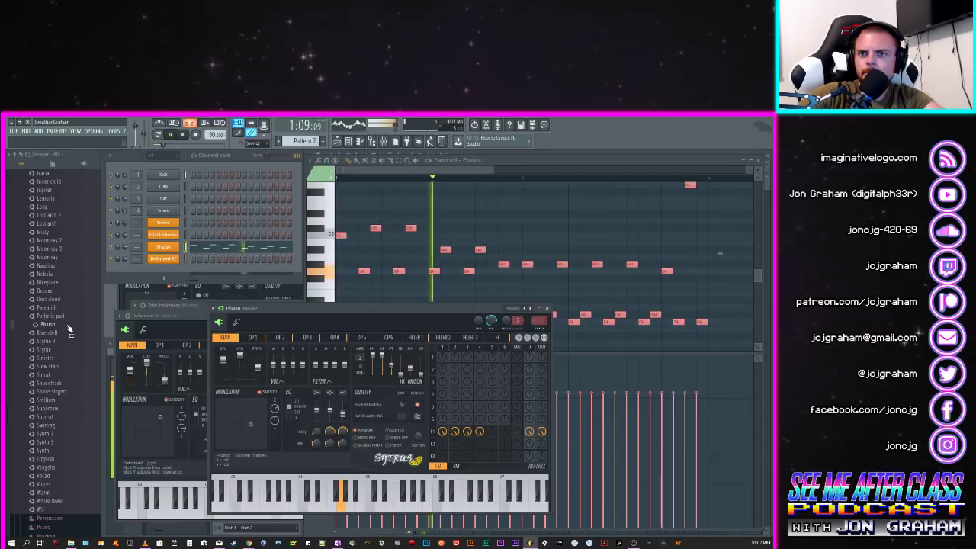
{"action": "key", "text": "space"}
{"action": "left_click_drag", "start_coordinate": [52, 315], "coordinate": [163, 249]}
{"action": "key", "text": "space"}
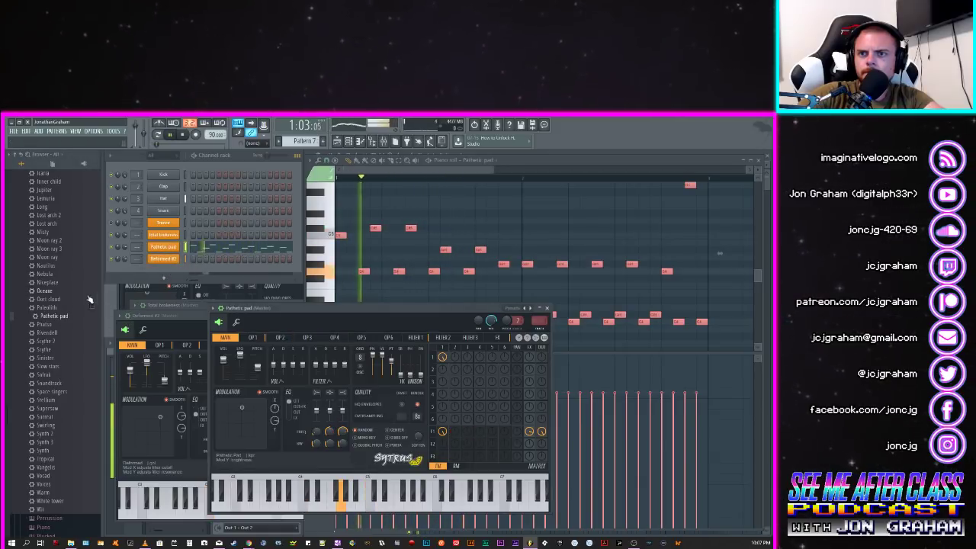
{"action": "key", "text": "space"}
Step: Audition the melody with the pad presets from Paleolith back to Niceplace
{"action": "left_click_drag", "start_coordinate": [51, 307], "coordinate": [164, 248]}
{"action": "key", "text": "space"}
{"action": "key", "text": "space"}
{"action": "key", "text": "space"}
{"action": "left_click_drag", "start_coordinate": [46, 291], "coordinate": [163, 247]}
{"action": "key", "text": "space"}
{"action": "key", "text": "space"}
{"action": "key", "text": "space"}
{"action": "left_click_drag", "start_coordinate": [47, 284], "coordinate": [163, 247]}
{"action": "key", "text": "space"}
{"action": "key", "text": "space"}
Step: Try the Nebula, Nautilus, Moon ray and Moon ray 2 pad presets on the melody channel
{"action": "left_click_drag", "start_coordinate": [47, 274], "coordinate": [164, 246]}
{"action": "key", "text": "space"}
{"action": "key", "text": "space"}
{"action": "left_click_drag", "start_coordinate": [49, 266], "coordinate": [128, 251]}
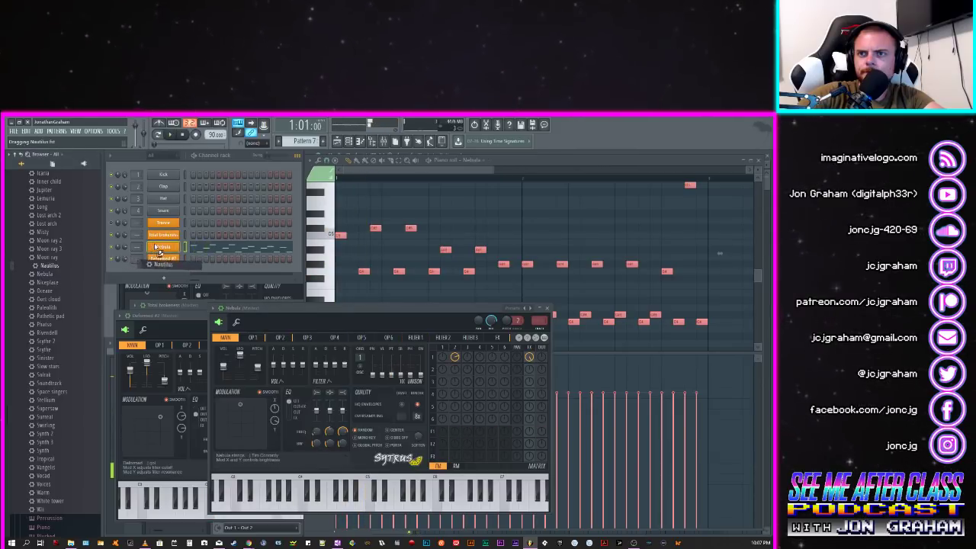
{"action": "key", "text": "space"}
{"action": "left_click_drag", "start_coordinate": [61, 263], "coordinate": [163, 247]}
{"action": "key", "text": "space"}
{"action": "left_click_drag", "start_coordinate": [161, 250], "coordinate": [162, 250]}
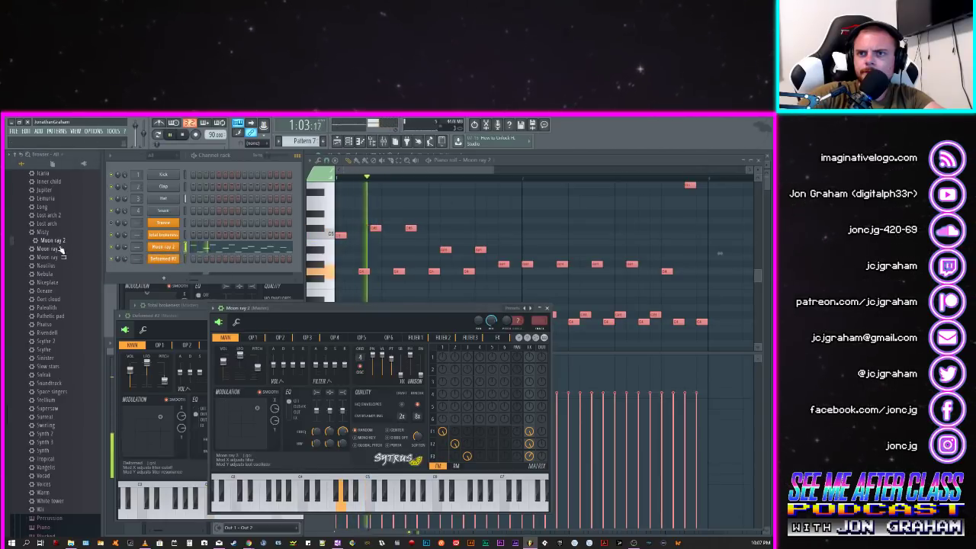
Step: Check the remaining Sytrus Pad presets, then look at the Wave Traveller and VST preset folders
{"action": "scroll", "coordinate": [61, 263], "scroll_direction": "up", "scroll_amount": 4}
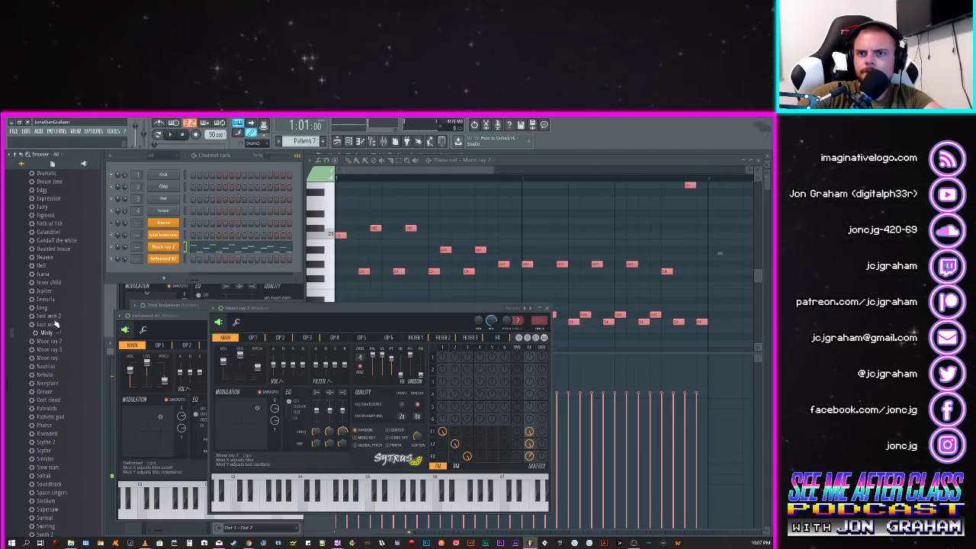
{"action": "scroll", "coordinate": [64, 304], "scroll_direction": "up", "scroll_amount": 12}
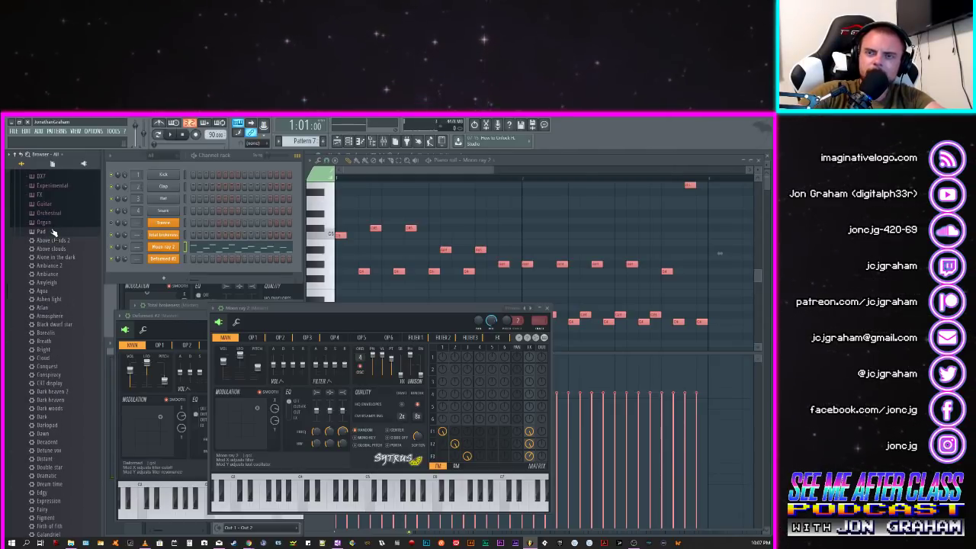
{"action": "left_click", "coordinate": [48, 233]}
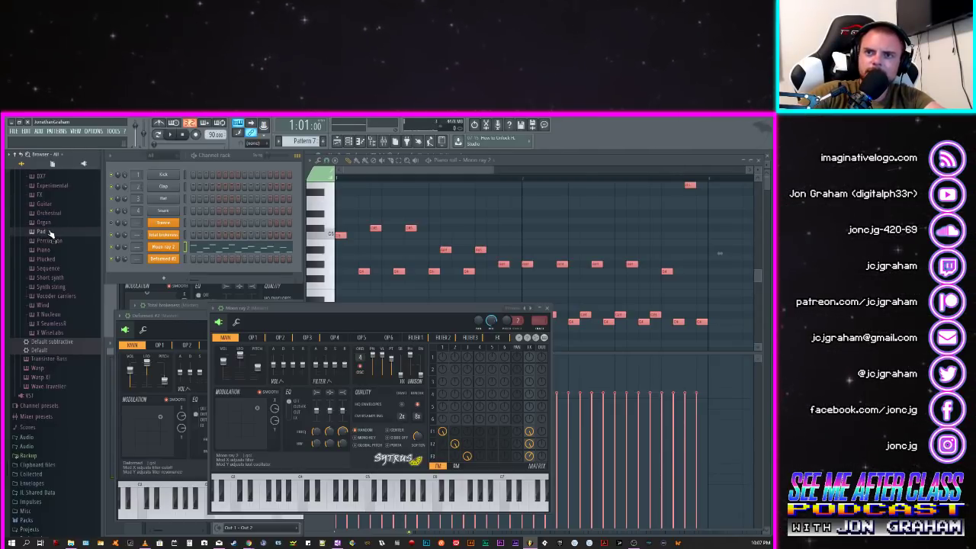
{"action": "left_click", "coordinate": [49, 387]}
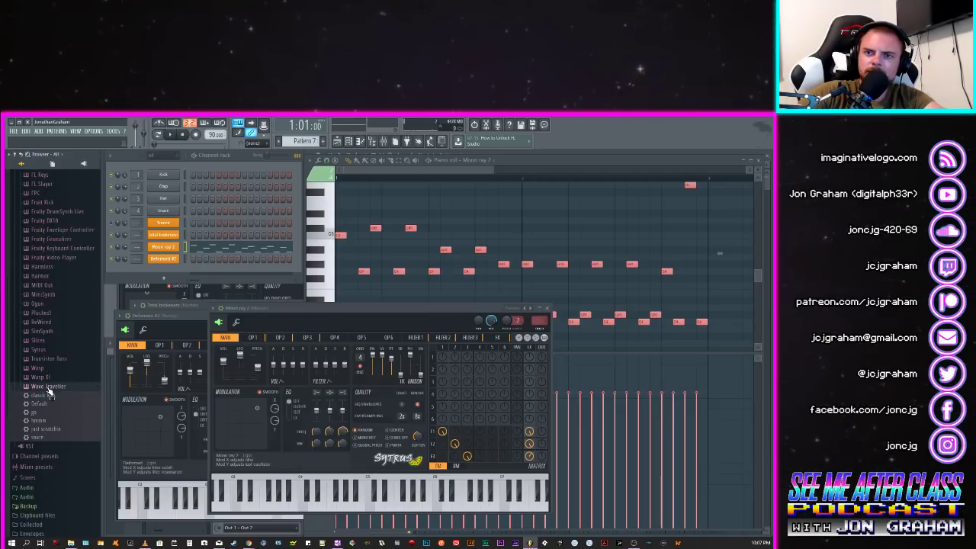
{"action": "left_click", "coordinate": [49, 388]}
{"action": "left_click", "coordinate": [47, 398]}
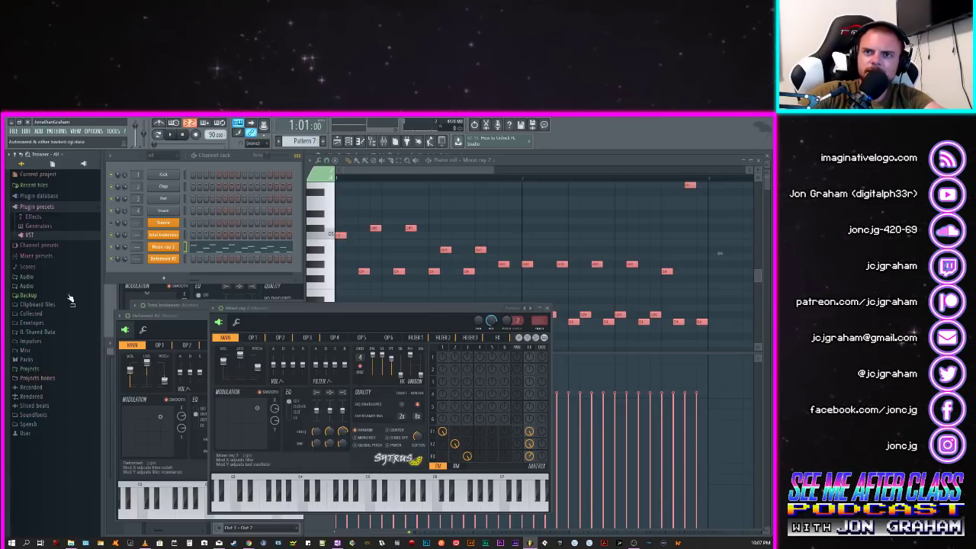
Step: Look through the Drumpad and FL Slayer presets among the generator presets
{"action": "left_click", "coordinate": [44, 227]}
{"action": "left_click", "coordinate": [47, 236]}
{"action": "left_click", "coordinate": [44, 253]}
{"action": "left_click", "coordinate": [53, 314]}
{"action": "left_click", "coordinate": [44, 322]}
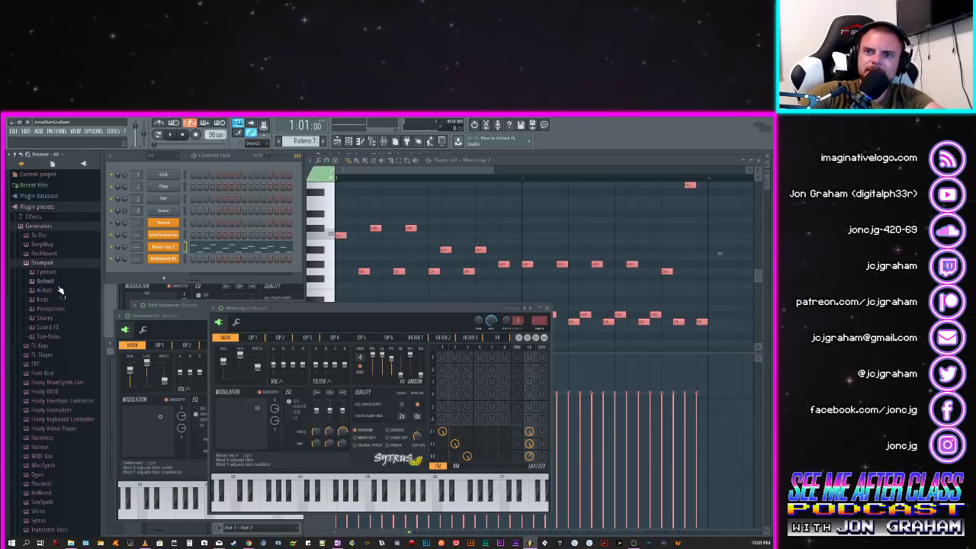
{"action": "left_click", "coordinate": [46, 264]}
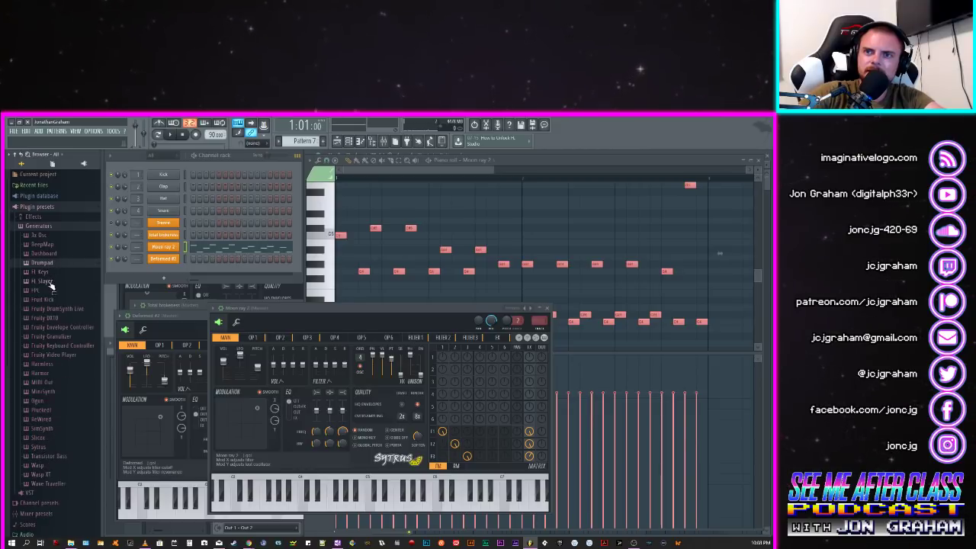
{"action": "left_click", "coordinate": [50, 282]}
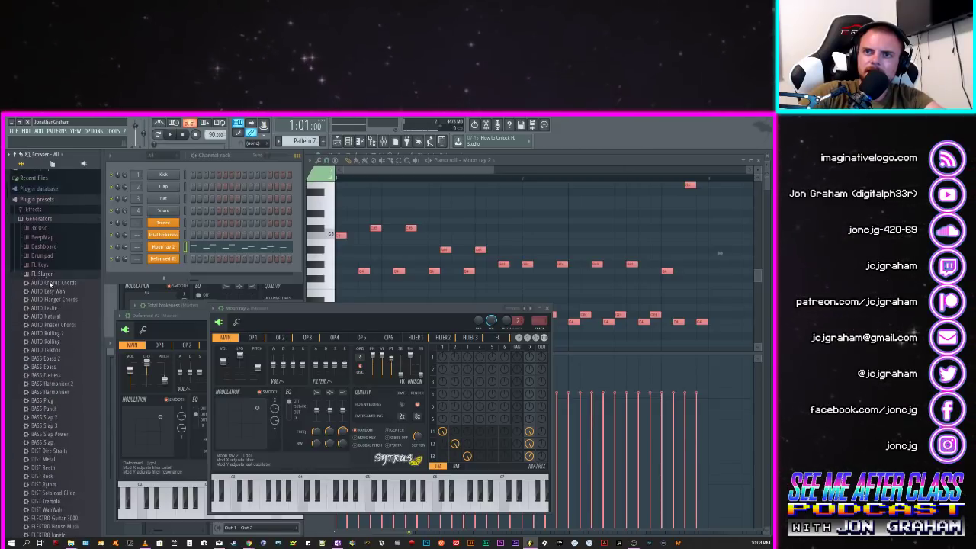
{"action": "left_click", "coordinate": [48, 274]}
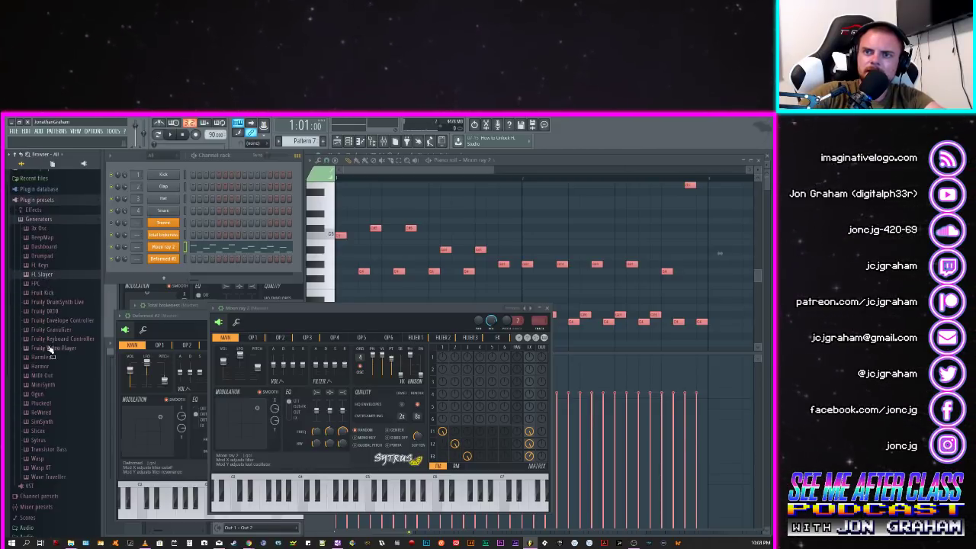
Step: Look over the presets in the Sytrus Arp category
{"action": "left_click", "coordinate": [48, 441]}
{"action": "left_click", "coordinate": [58, 304]}
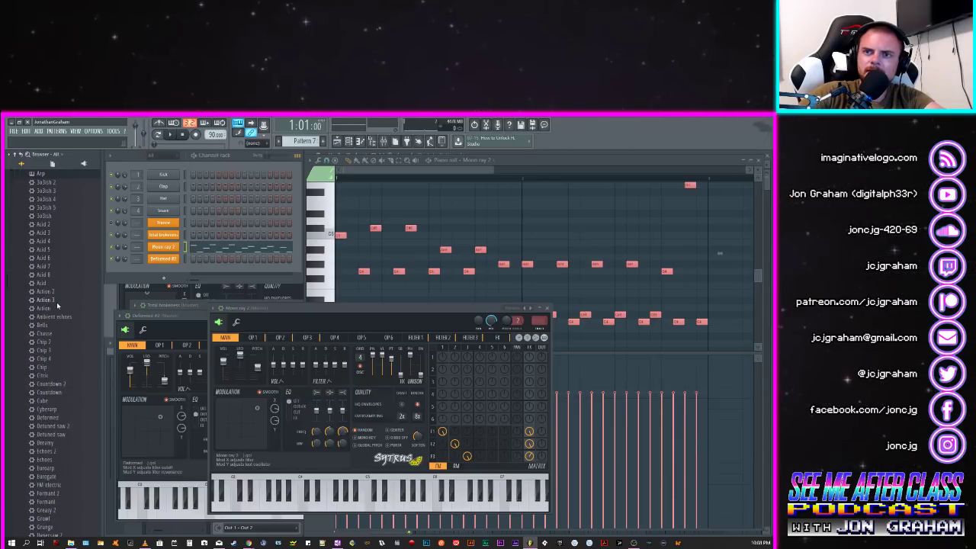
{"action": "scroll", "coordinate": [64, 463], "scroll_direction": "up", "scroll_amount": 5}
{"action": "left_click", "coordinate": [53, 326]}
{"action": "scroll", "coordinate": [50, 327], "scroll_direction": "down", "scroll_amount": 1}
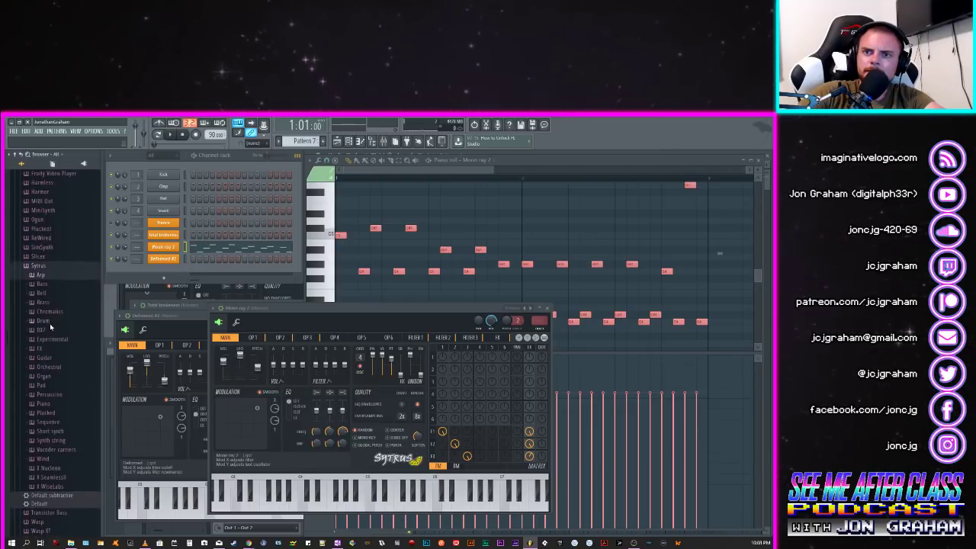
Step: Load the Hoovinator preset from the Sytrus Synth string category onto the melody channel and play the pattern
{"action": "left_click", "coordinate": [57, 441]}
{"action": "scroll", "coordinate": [70, 471], "scroll_direction": "down", "scroll_amount": 3}
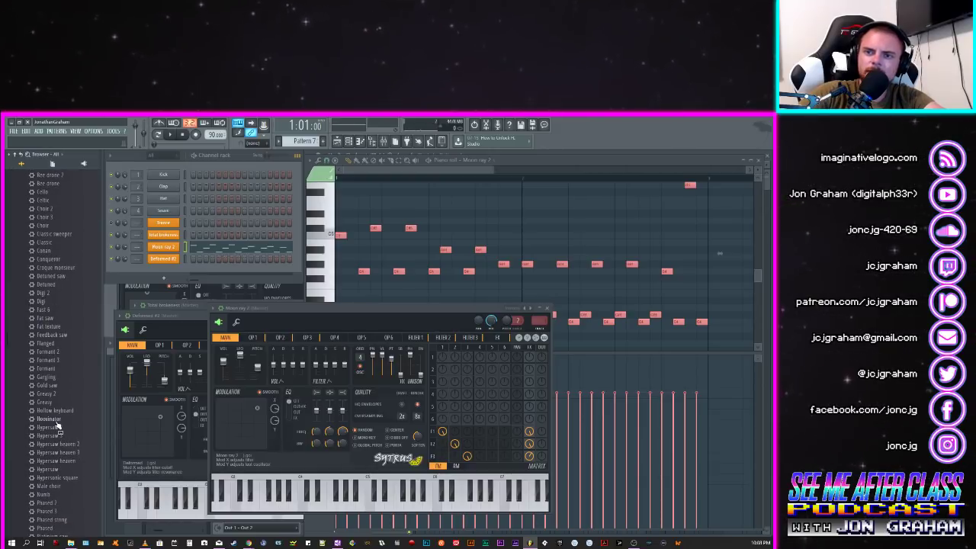
{"action": "scroll", "coordinate": [58, 425], "scroll_direction": "up", "scroll_amount": 2}
{"action": "scroll", "coordinate": [60, 431], "scroll_direction": "down", "scroll_amount": 2}
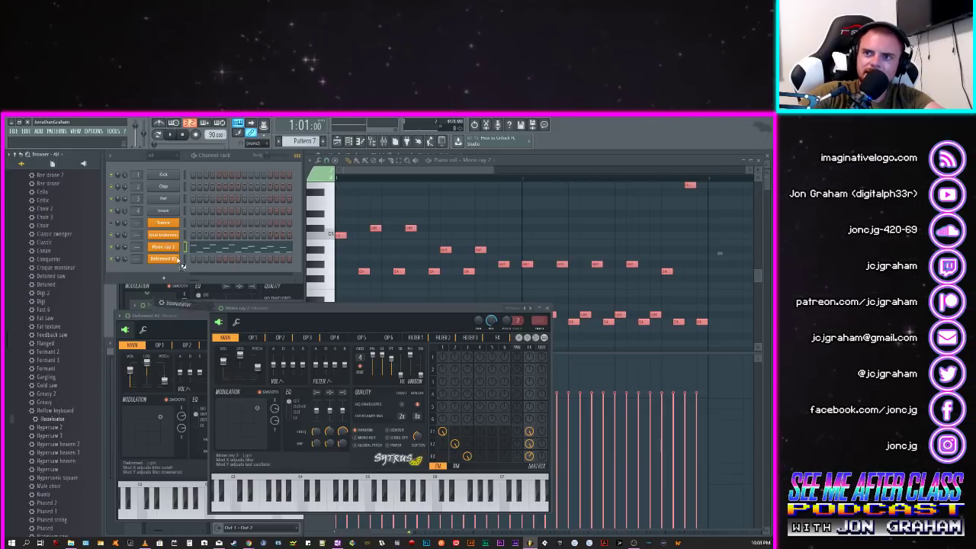
{"action": "left_click_drag", "start_coordinate": [180, 255], "coordinate": [179, 252]}
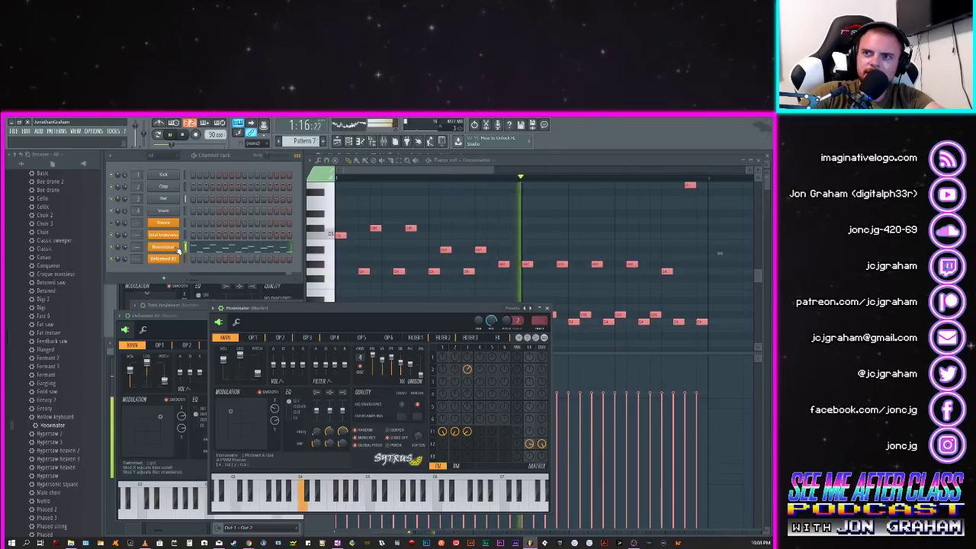
Step: Try the melody notes one and two octaves higher while the pattern plays with Hoovinator
{"action": "left_click", "coordinate": [341, 235]}
{"action": "scroll", "coordinate": [341, 228], "scroll_direction": "down", "scroll_amount": 1}
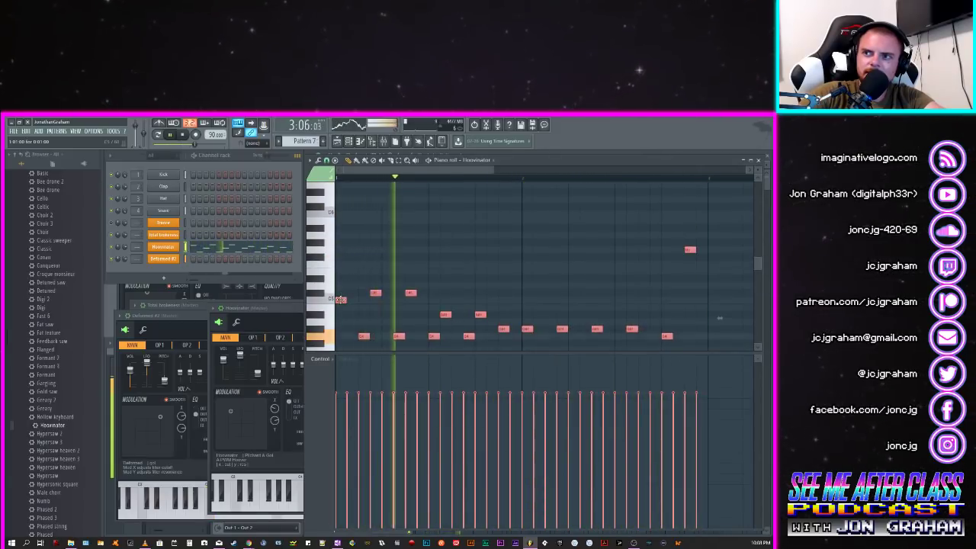
{"action": "scroll", "coordinate": [342, 228], "scroll_direction": "up", "scroll_amount": 2}
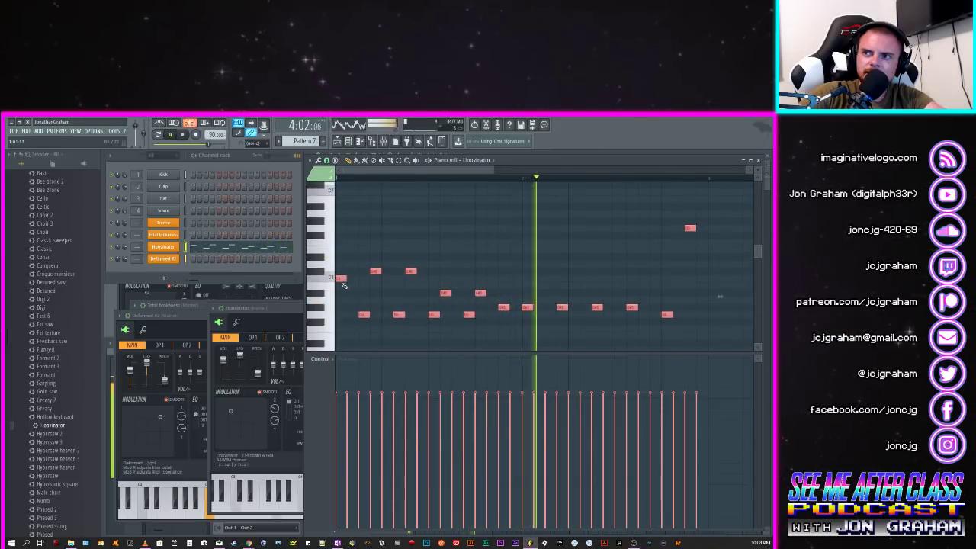
{"action": "scroll", "coordinate": [343, 229], "scroll_direction": "down", "scroll_amount": 3}
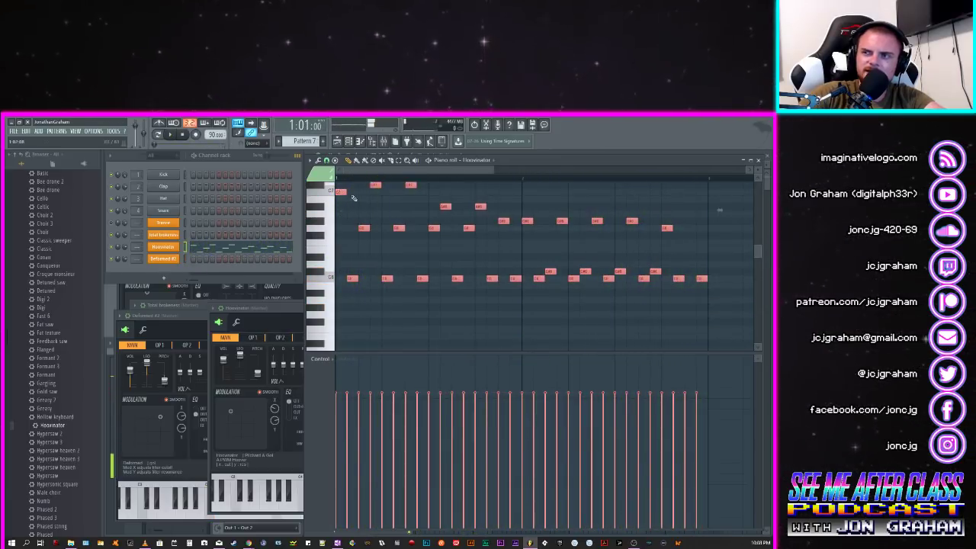
Step: Lower all melody notes by two octaves so the pattern starts on C5, and play it back
{"action": "left_click_drag", "start_coordinate": [334, 205], "coordinate": [329, 304]}
{"action": "key", "text": "space"}
{"action": "scroll", "coordinate": [331, 267], "scroll_direction": "down", "scroll_amount": 4}
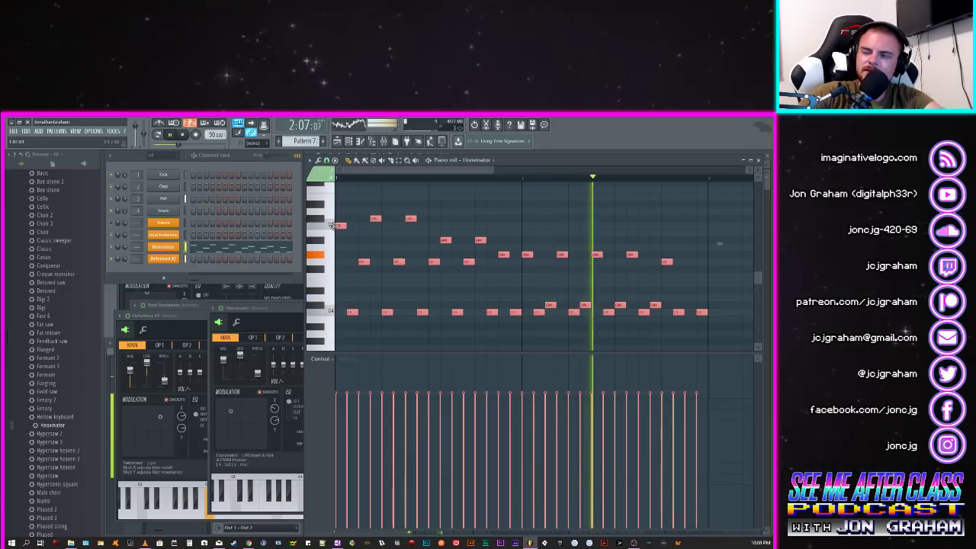
{"action": "key", "text": "space"}
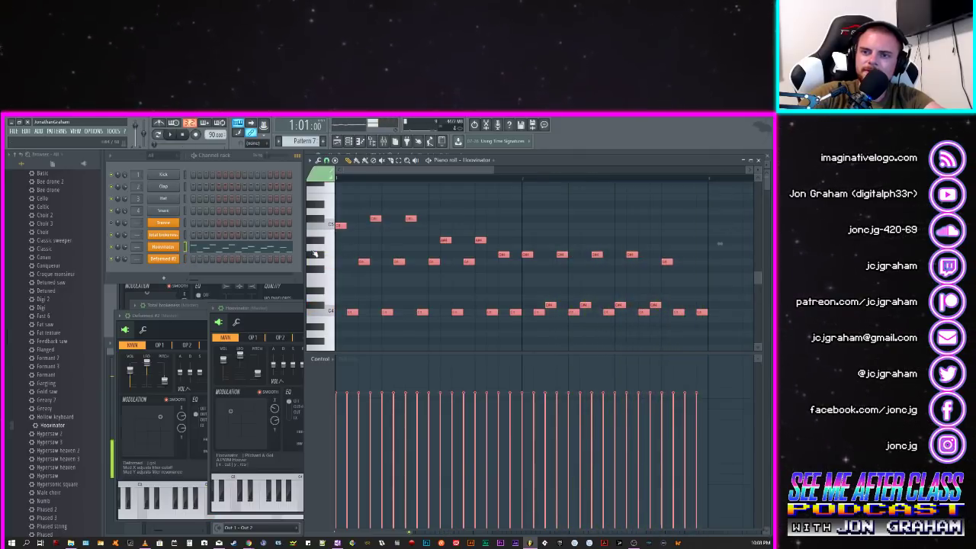
Step: Load the Cyberarp preset from the Sytrus Arp category onto the melody channel and play the pattern
{"action": "scroll", "coordinate": [68, 354], "scroll_direction": "up", "scroll_amount": 6}
{"action": "left_click", "coordinate": [46, 383]}
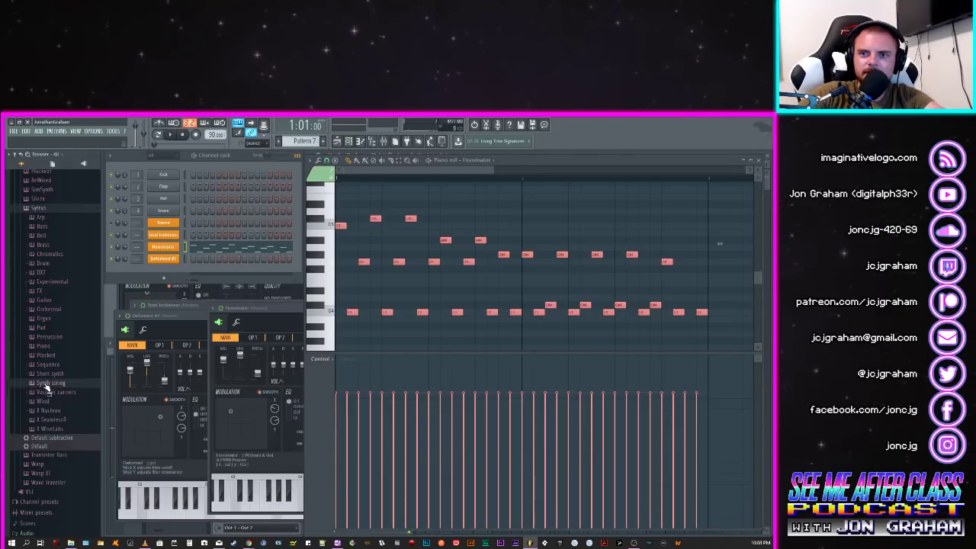
{"action": "left_click", "coordinate": [61, 227]}
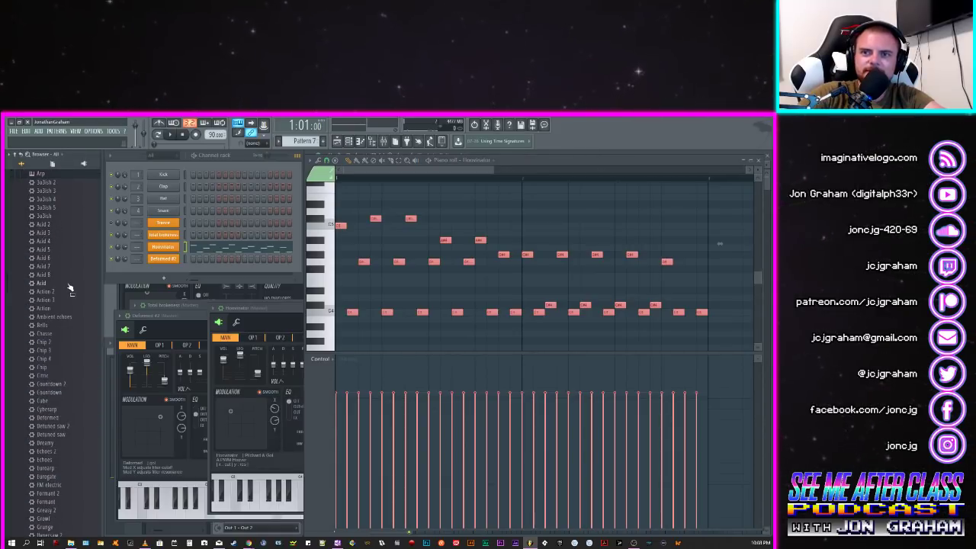
{"action": "scroll", "coordinate": [67, 283], "scroll_direction": "up", "scroll_amount": 2}
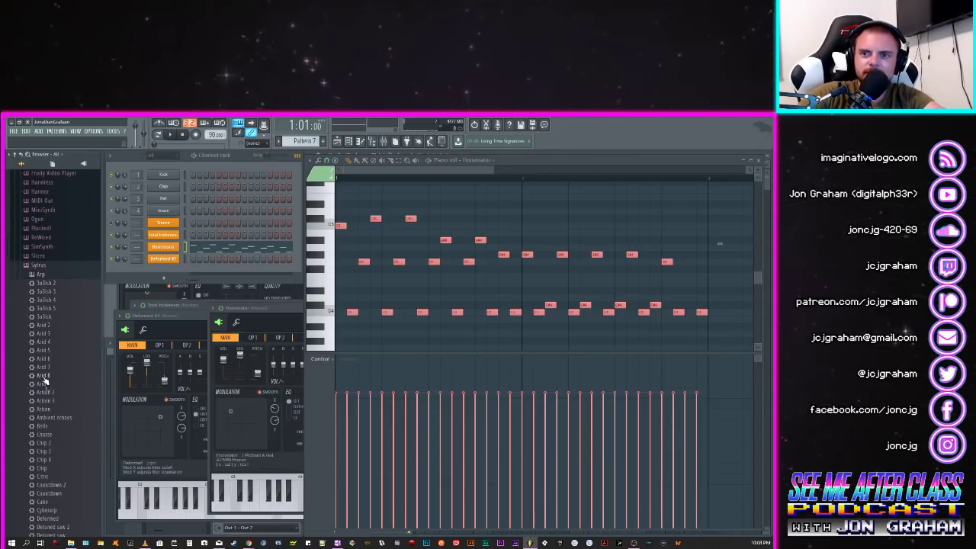
{"action": "scroll", "coordinate": [92, 396], "scroll_direction": "down", "scroll_amount": 2}
{"action": "scroll", "coordinate": [72, 339], "scroll_direction": "down", "scroll_amount": 1}
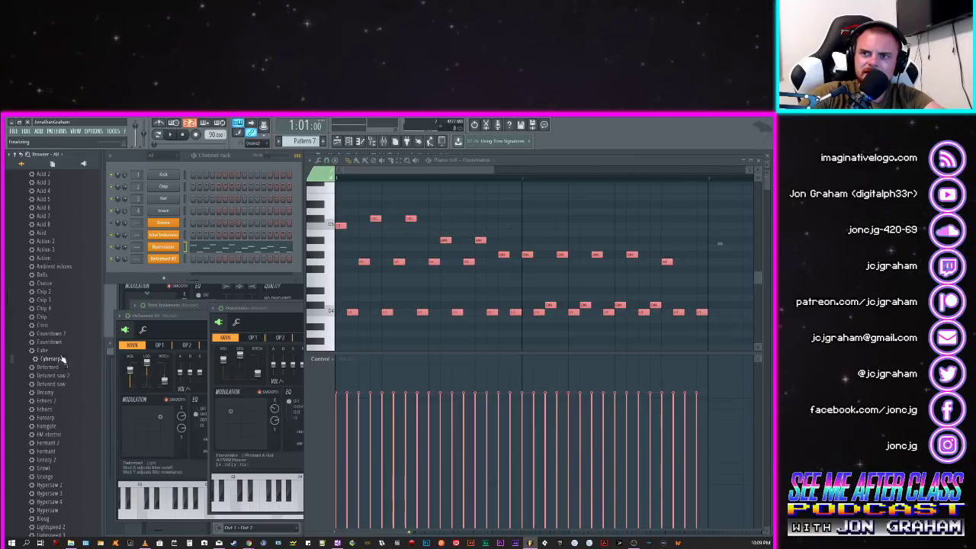
{"action": "left_click_drag", "start_coordinate": [159, 253], "coordinate": [159, 249]}
{"action": "key", "text": "space"}
Step: Audition the Detuned saw 2 and Detuned saw arp presets on the melody channel, restarting playback for the second one
{"action": "scroll", "coordinate": [62, 355], "scroll_direction": "down", "scroll_amount": 1}
{"action": "left_click_drag", "start_coordinate": [173, 254], "coordinate": [169, 251]}
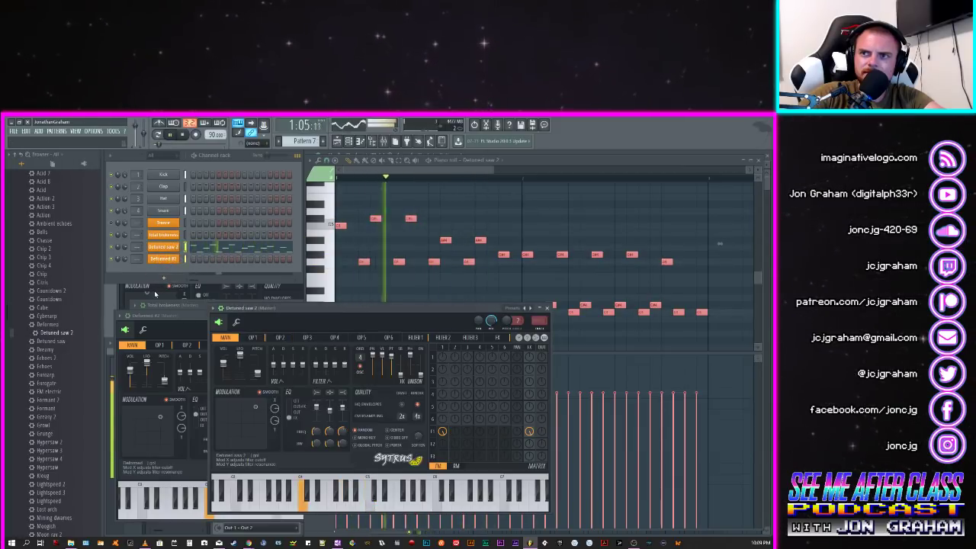
{"action": "key", "text": "space"}
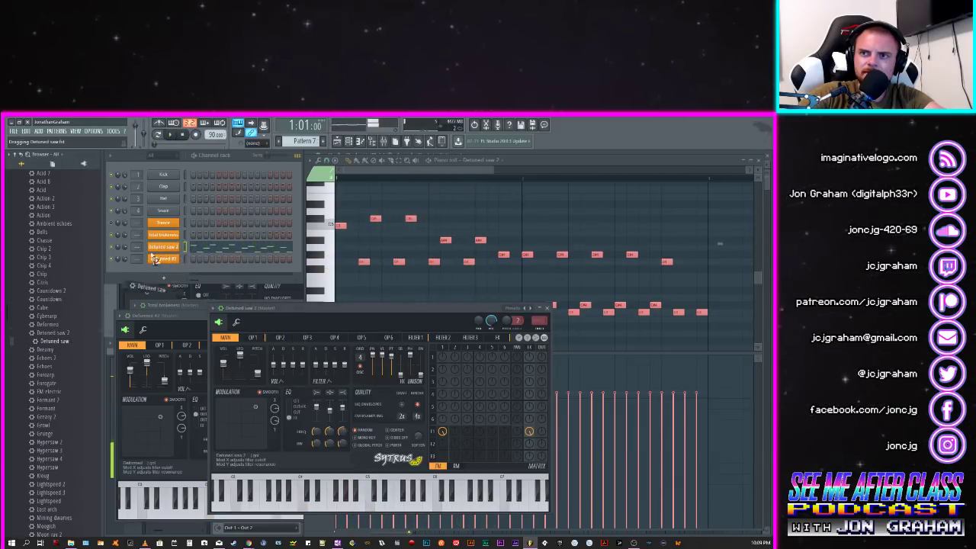
{"action": "key", "text": "space"}
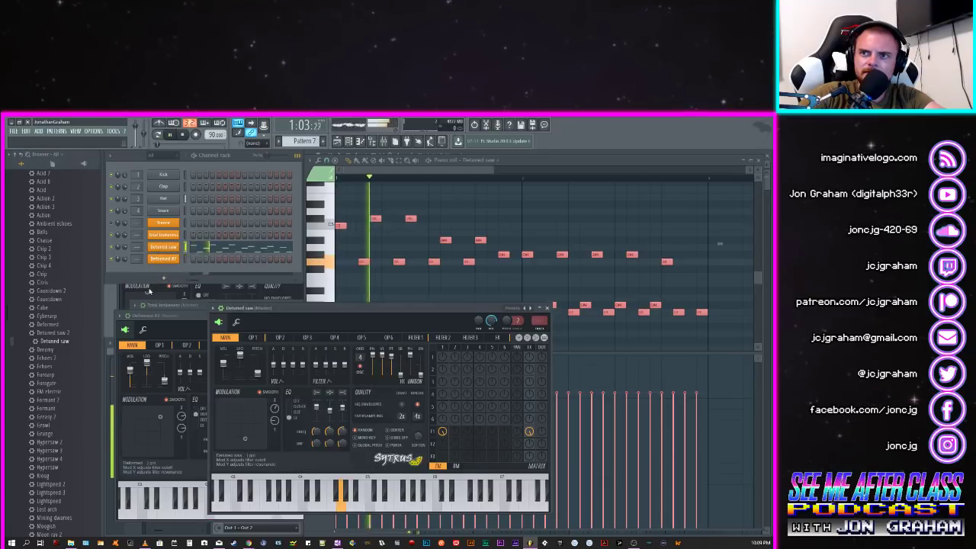
Step: Raise all melody notes by one octave so the pattern starts on C6 while it plays
{"action": "left_click", "coordinate": [354, 249]}
{"action": "scroll", "coordinate": [346, 290], "scroll_direction": "up", "scroll_amount": 3}
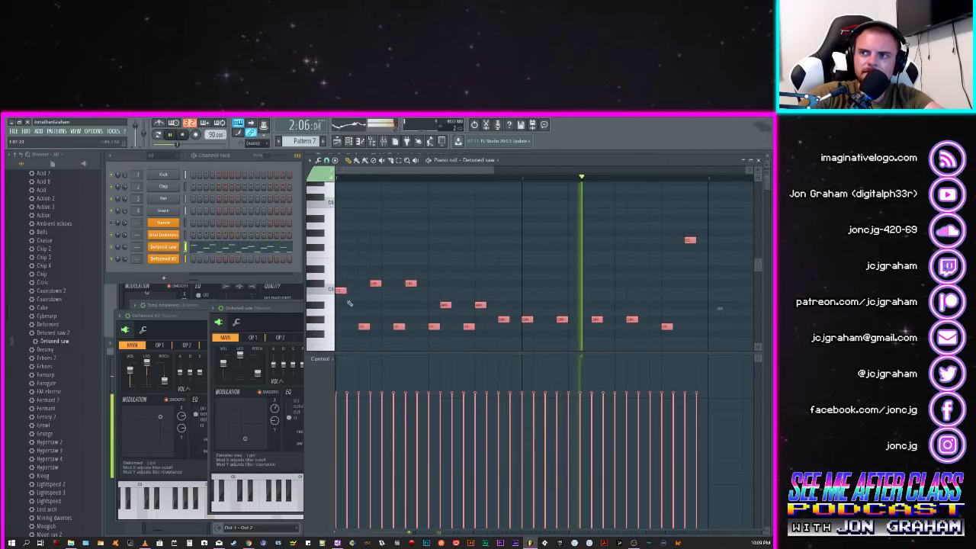
{"action": "scroll", "coordinate": [343, 267], "scroll_direction": "down", "scroll_amount": 4}
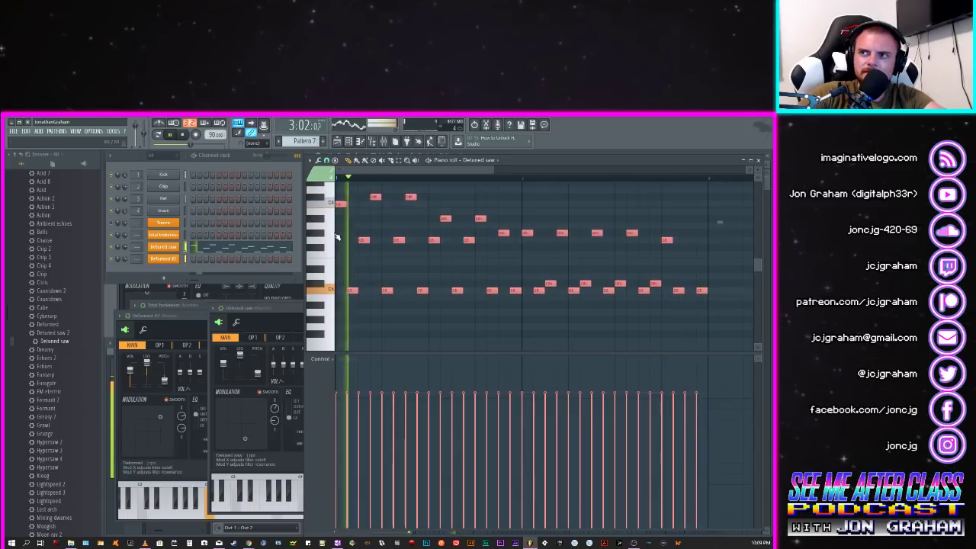
{"action": "scroll", "coordinate": [336, 229], "scroll_direction": "up", "scroll_amount": 3}
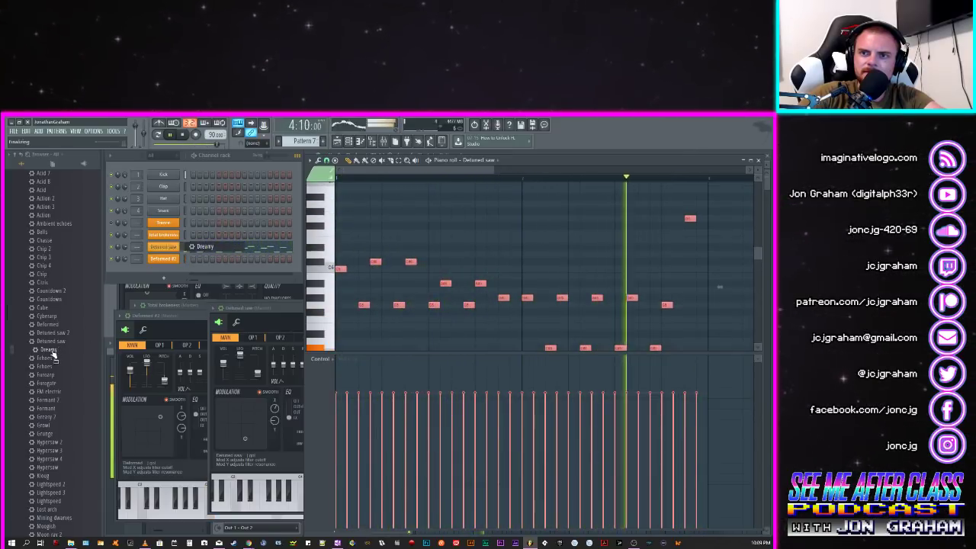
Step: Audition the arp presets Dreamy, Echoes 2, Echoes, FM electric, Greasy 2 and Growl on the playing melody channel
{"action": "left_click_drag", "start_coordinate": [174, 254], "coordinate": [173, 249]}
{"action": "left_click_drag", "start_coordinate": [67, 358], "coordinate": [163, 247]}
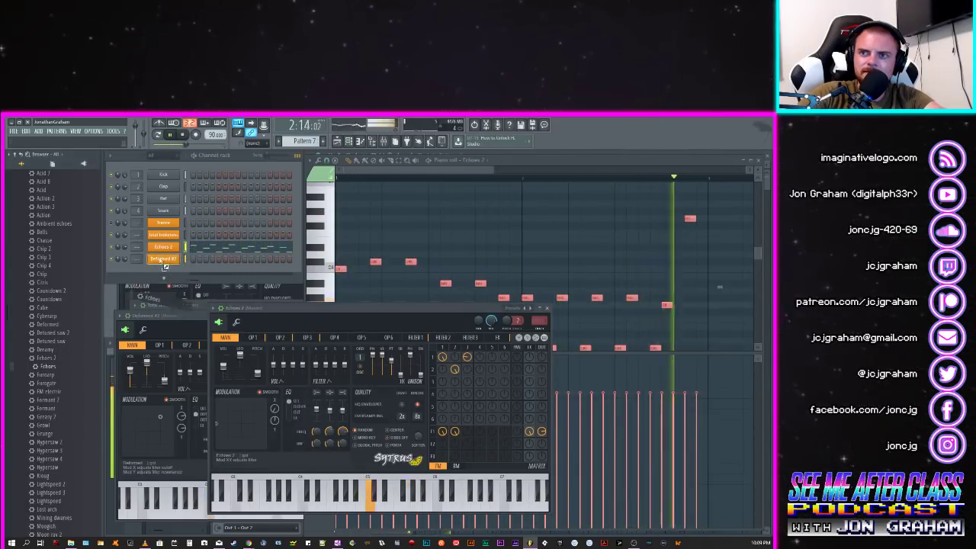
{"action": "scroll", "coordinate": [64, 389], "scroll_direction": "down", "scroll_amount": 2}
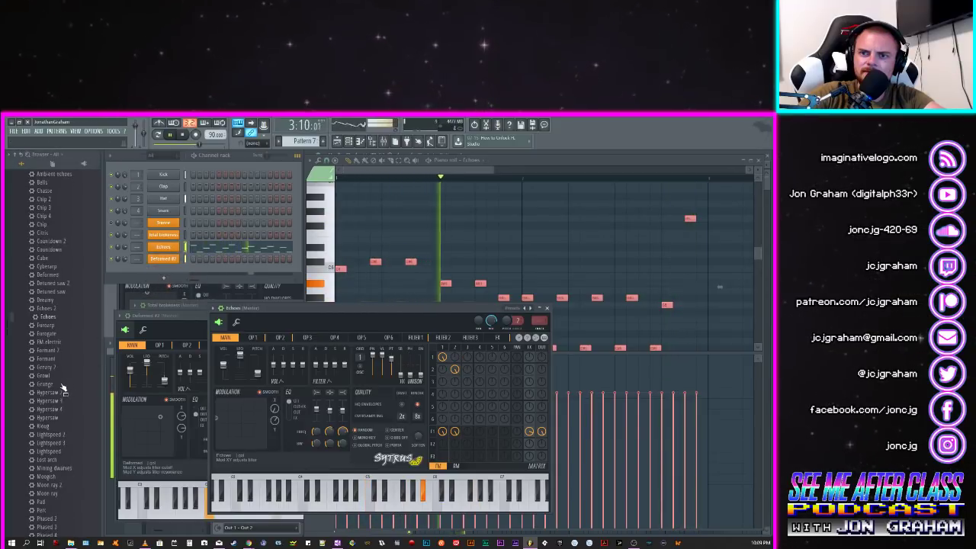
{"action": "left_click_drag", "start_coordinate": [150, 276], "coordinate": [163, 247]}
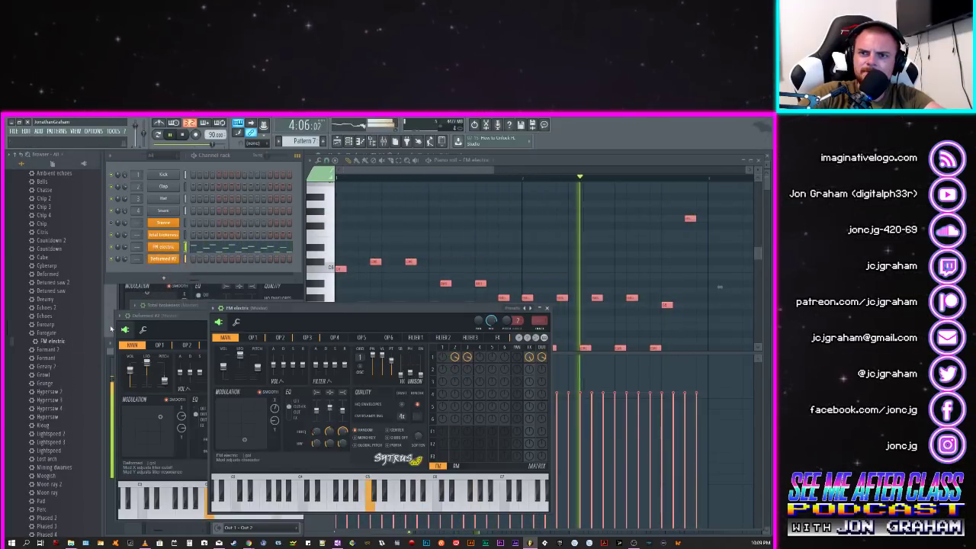
{"action": "left_click_drag", "start_coordinate": [47, 366], "coordinate": [163, 249]}
{"action": "left_click_drag", "start_coordinate": [48, 376], "coordinate": [170, 249]}
Step: Try the Hypersaw and Phased arp presets on the melody channel during playback
{"action": "scroll", "coordinate": [63, 349], "scroll_direction": "down", "scroll_amount": 4}
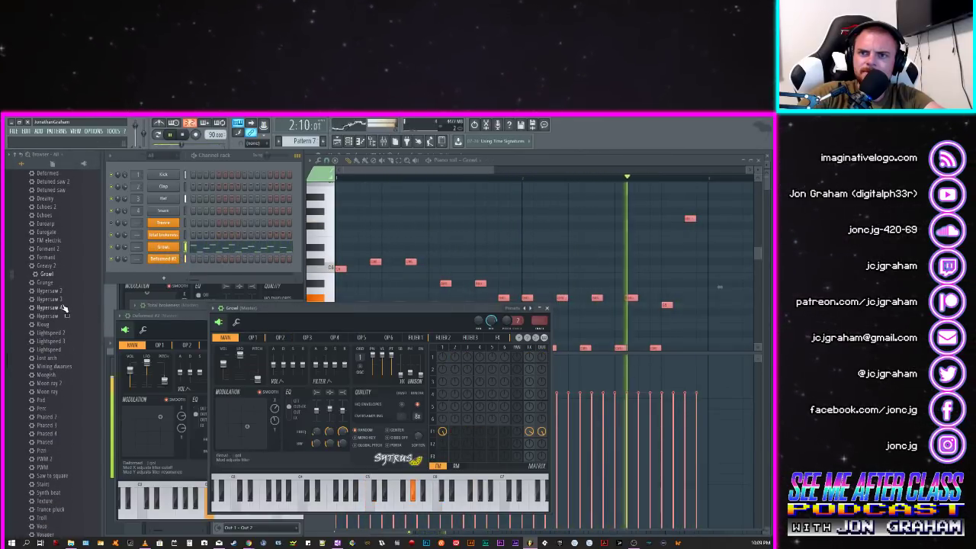
{"action": "left_click_drag", "start_coordinate": [49, 315], "coordinate": [163, 247]}
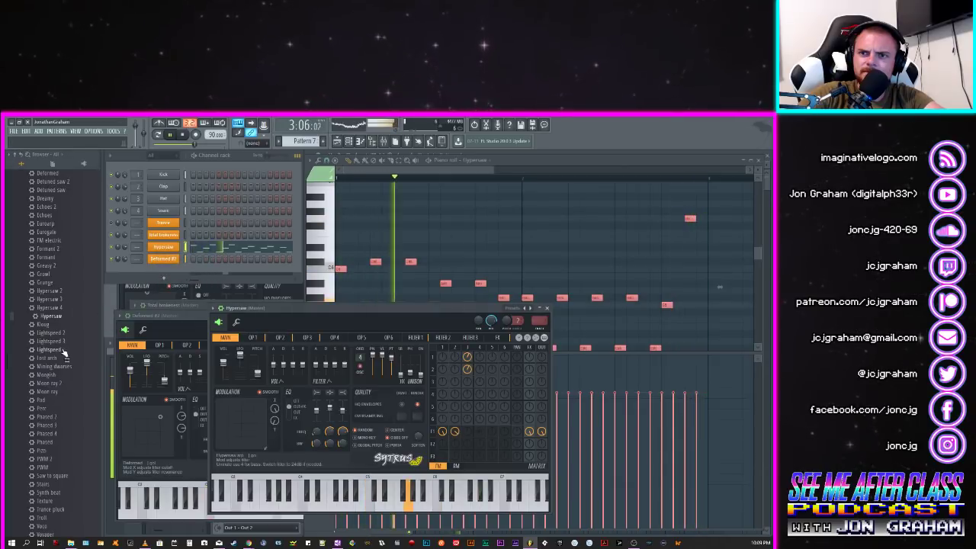
{"action": "left_click", "coordinate": [68, 373]}
{"action": "scroll", "coordinate": [48, 356], "scroll_direction": "down", "scroll_amount": 2}
{"action": "left_click_drag", "start_coordinate": [47, 351], "coordinate": [169, 252]}
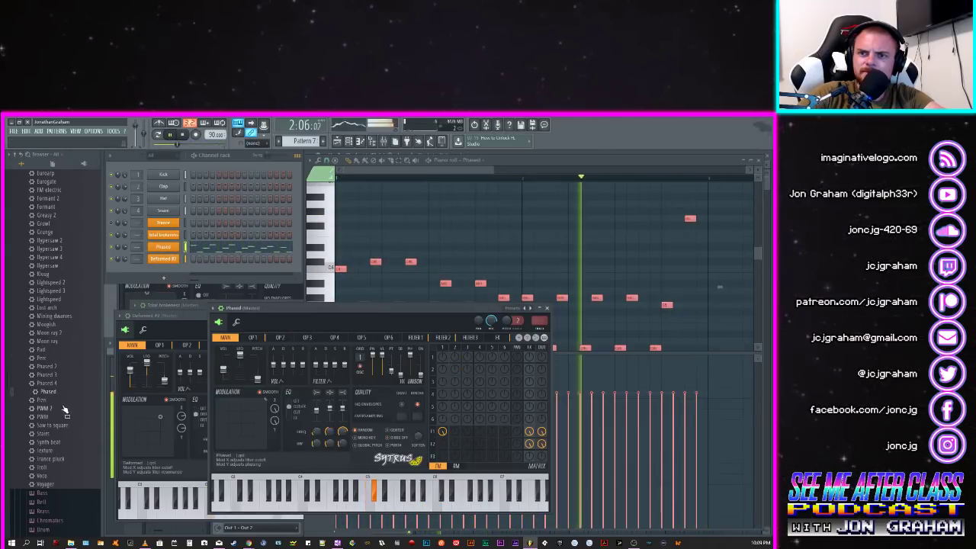
Step: Audition the arp presets PWM 2, PWM, Saw to square, Stairs and Synth beat on the melody channel
{"action": "left_click_drag", "start_coordinate": [45, 408], "coordinate": [166, 250]}
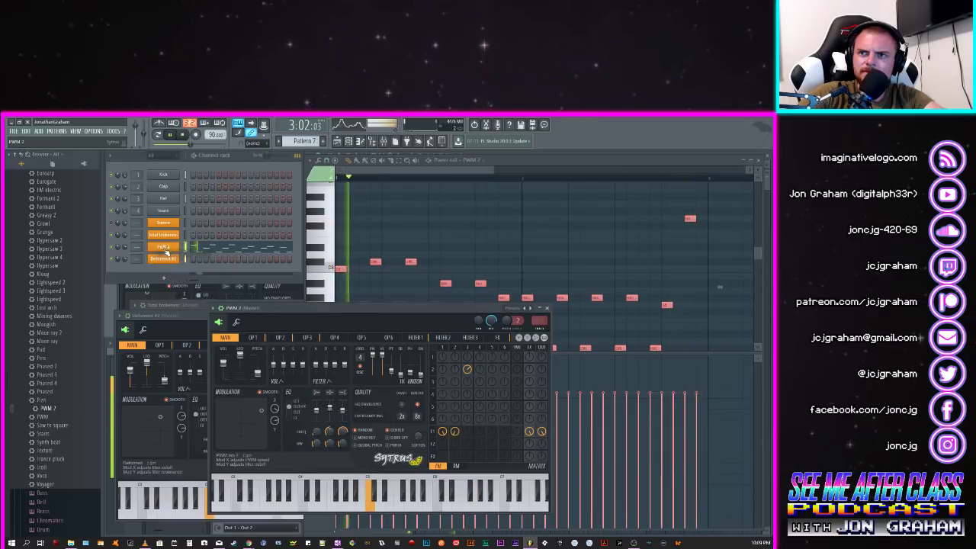
{"action": "left_click_drag", "start_coordinate": [55, 418], "coordinate": [163, 250]}
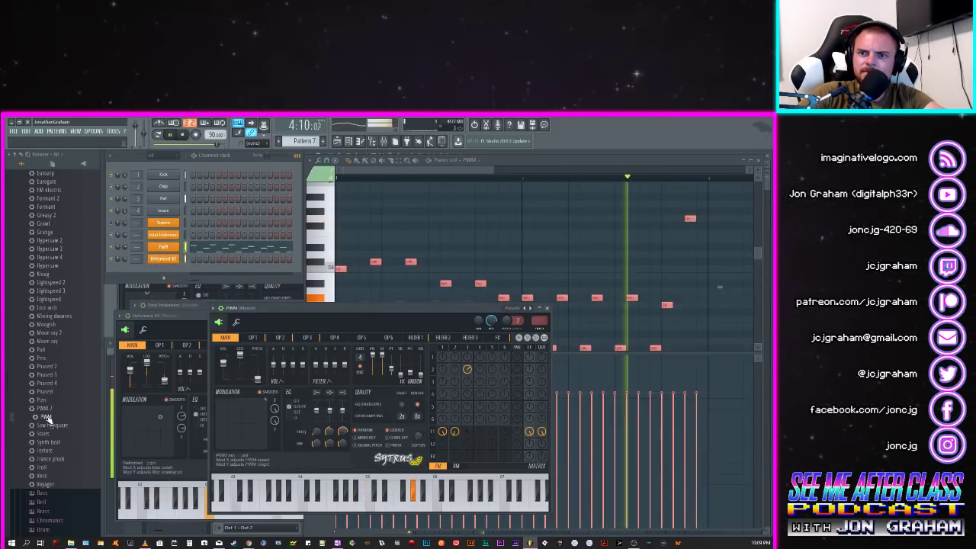
{"action": "left_click_drag", "start_coordinate": [53, 431], "coordinate": [163, 248]}
{"action": "left_click_drag", "start_coordinate": [50, 433], "coordinate": [163, 247]}
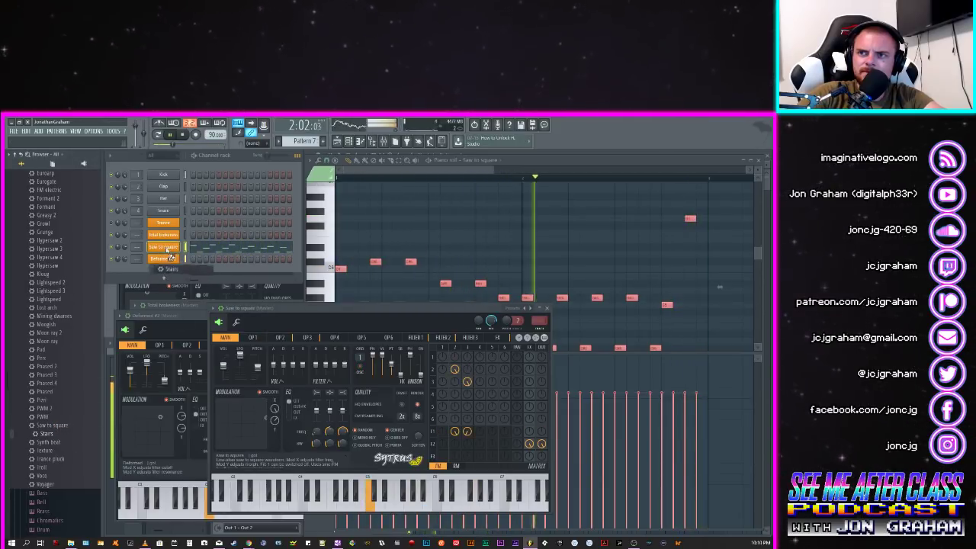
{"action": "left_click_drag", "start_coordinate": [76, 441], "coordinate": [163, 248]}
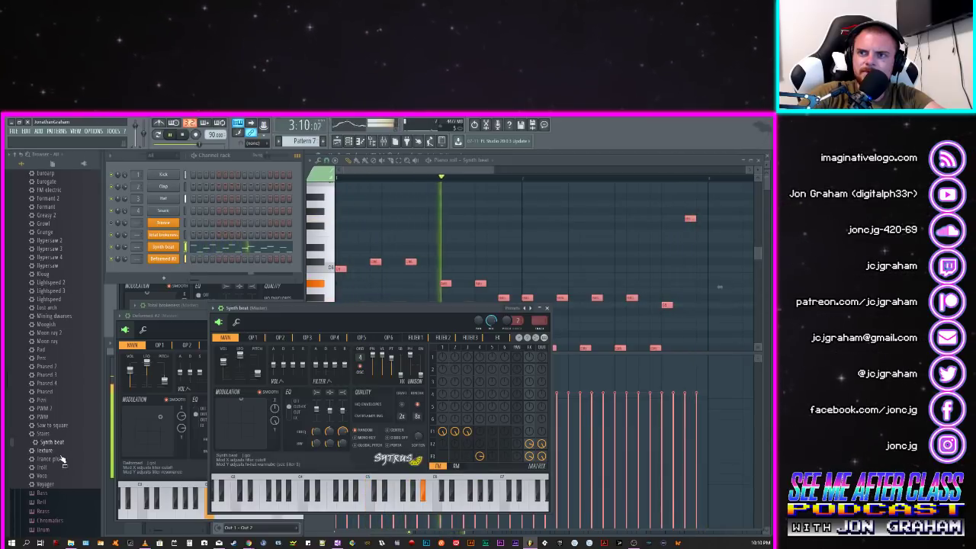
Step: Try the last arp presets, including Trance pluck, Voyager and Voco, on the melody channel
{"action": "left_click_drag", "start_coordinate": [61, 458], "coordinate": [164, 248]}
{"action": "left_click_drag", "start_coordinate": [64, 457], "coordinate": [163, 248]}
{"action": "left_click_drag", "start_coordinate": [54, 485], "coordinate": [163, 248]}
{"action": "left_click_drag", "start_coordinate": [53, 477], "coordinate": [163, 248]}
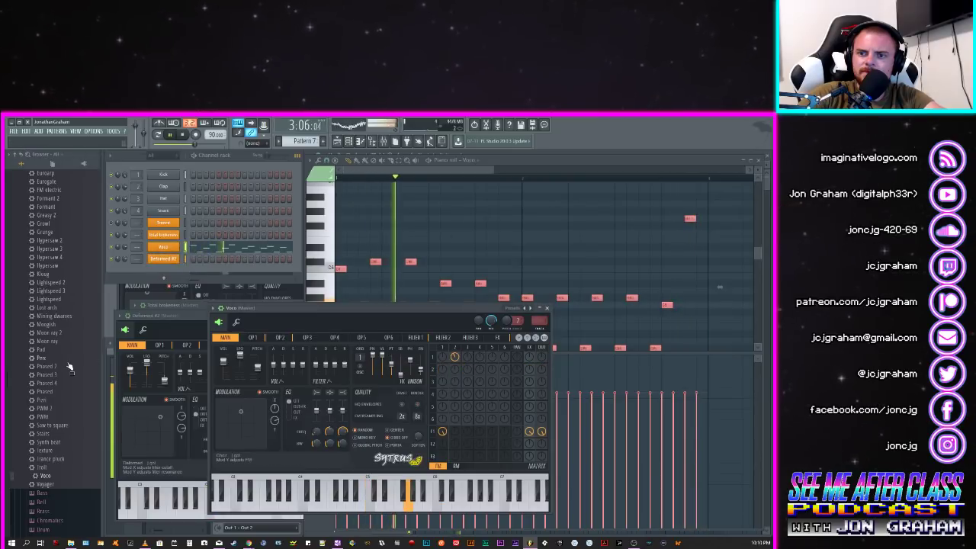
Step: Load the Brass ensemble preset from the Sytrus Brass category onto the melody channel and play the pattern
{"action": "scroll", "coordinate": [69, 368], "scroll_direction": "up", "scroll_amount": 15}
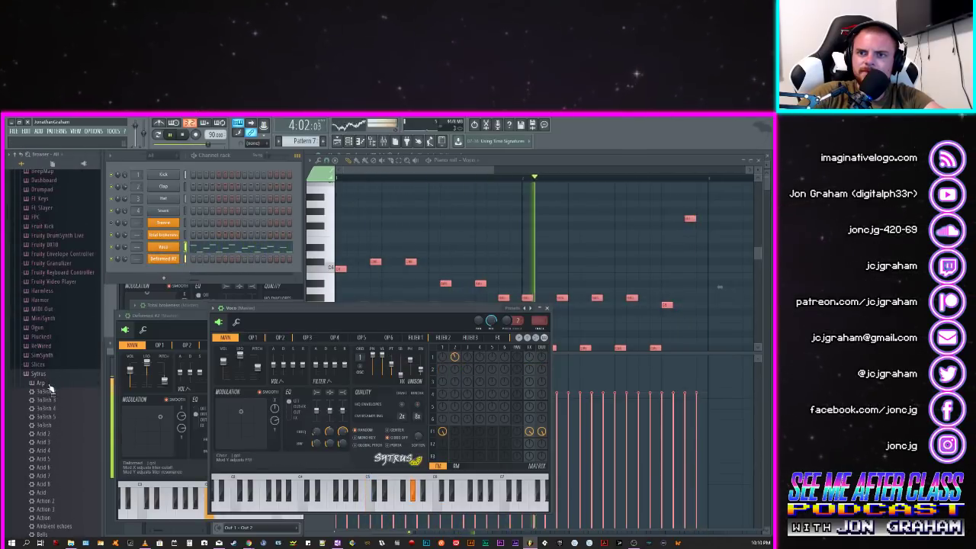
{"action": "left_click", "coordinate": [46, 383]}
{"action": "left_click", "coordinate": [42, 410]}
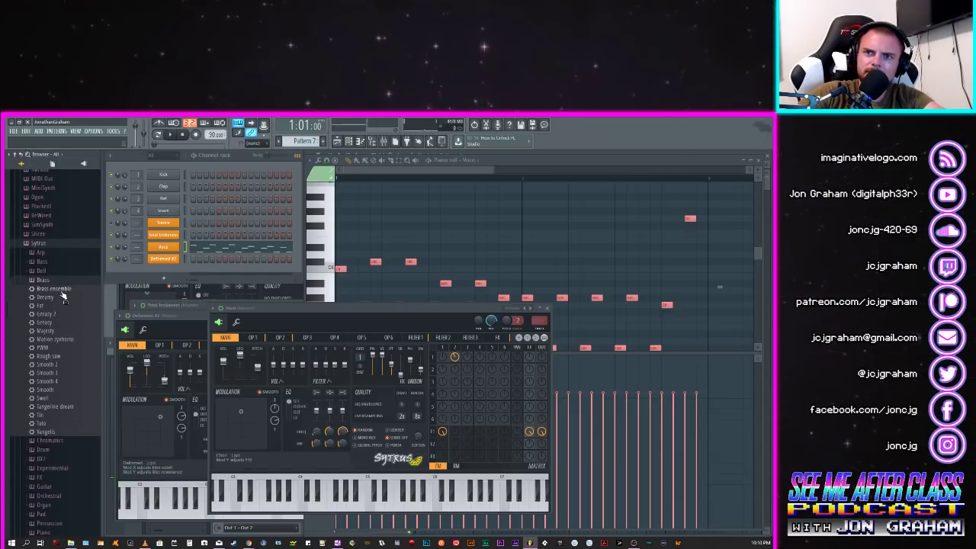
{"action": "left_click_drag", "start_coordinate": [161, 250], "coordinate": [163, 248]}
{"action": "key", "text": "space"}
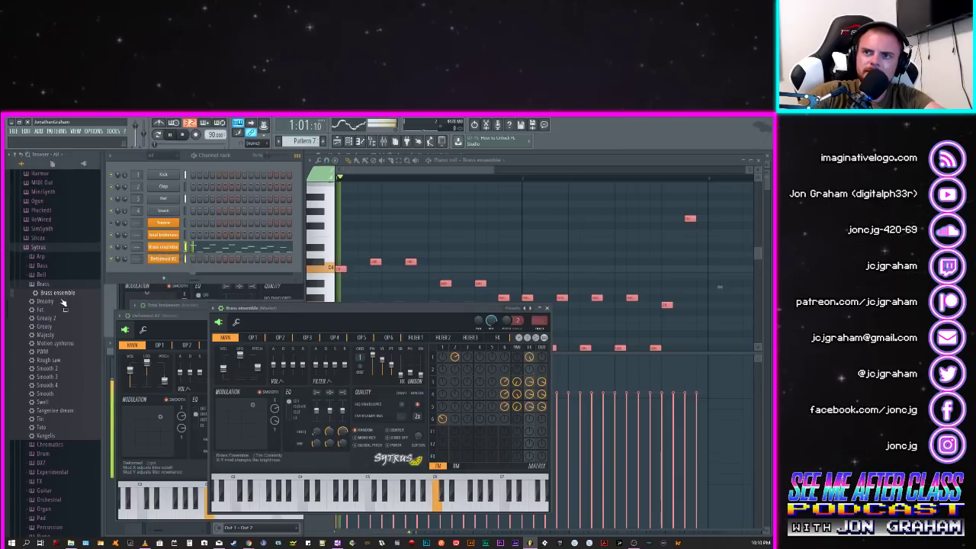
Step: Audition the brass presets Dreamy, Fat, Greasy 2, Greasy and Majesty on the playing melody channel
{"action": "left_click_drag", "start_coordinate": [50, 302], "coordinate": [105, 288]}
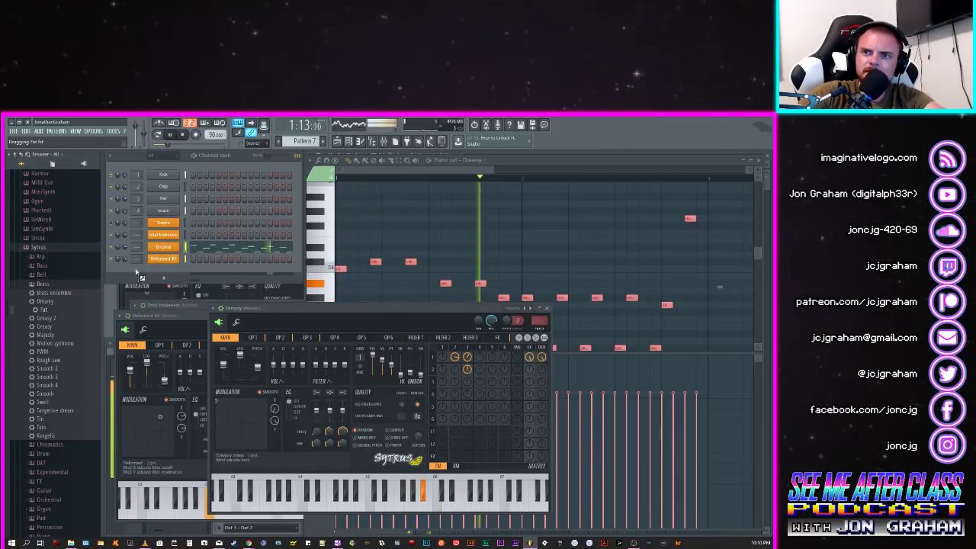
{"action": "left_click_drag", "start_coordinate": [171, 251], "coordinate": [171, 249]}
{"action": "left_click_drag", "start_coordinate": [52, 318], "coordinate": [166, 250]}
{"action": "left_click", "coordinate": [68, 329]}
{"action": "left_click_drag", "start_coordinate": [158, 272], "coordinate": [168, 247]}
{"action": "left_click_drag", "start_coordinate": [57, 335], "coordinate": [163, 247]}
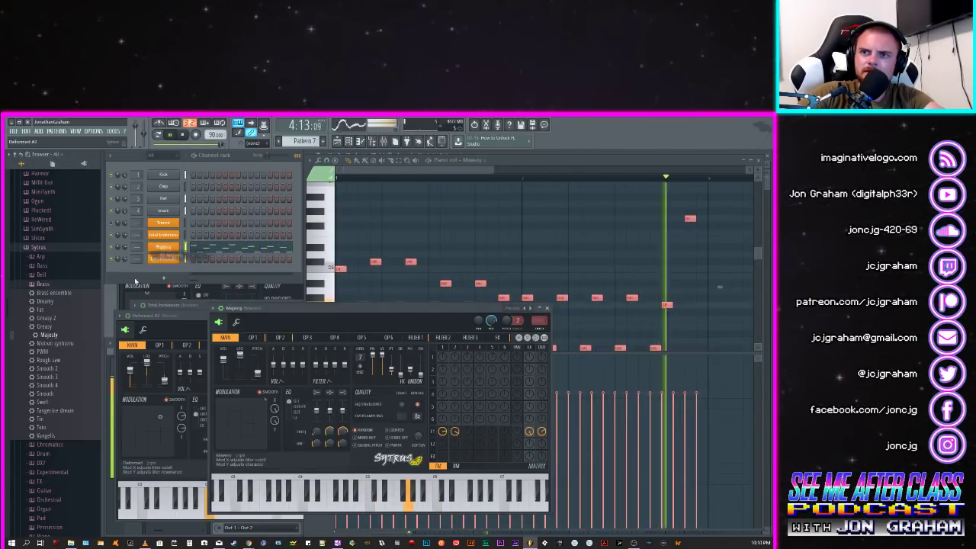
Step: Audition the brass presets Motion synhornz, PWM, Rough saw, Smooth 2 and Smooth 3 on the melody channel
{"action": "left_click_drag", "start_coordinate": [65, 345], "coordinate": [163, 249]}
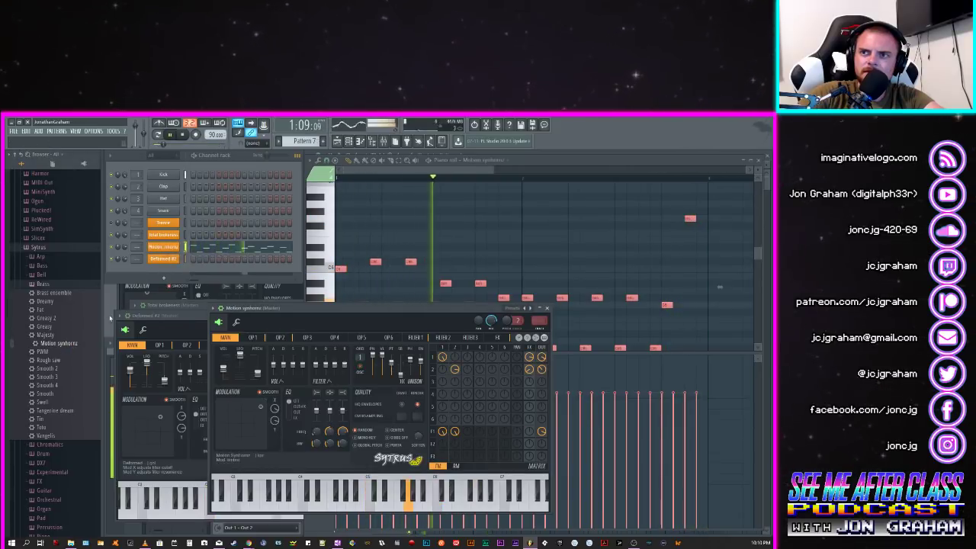
{"action": "left_click_drag", "start_coordinate": [46, 351], "coordinate": [169, 250]}
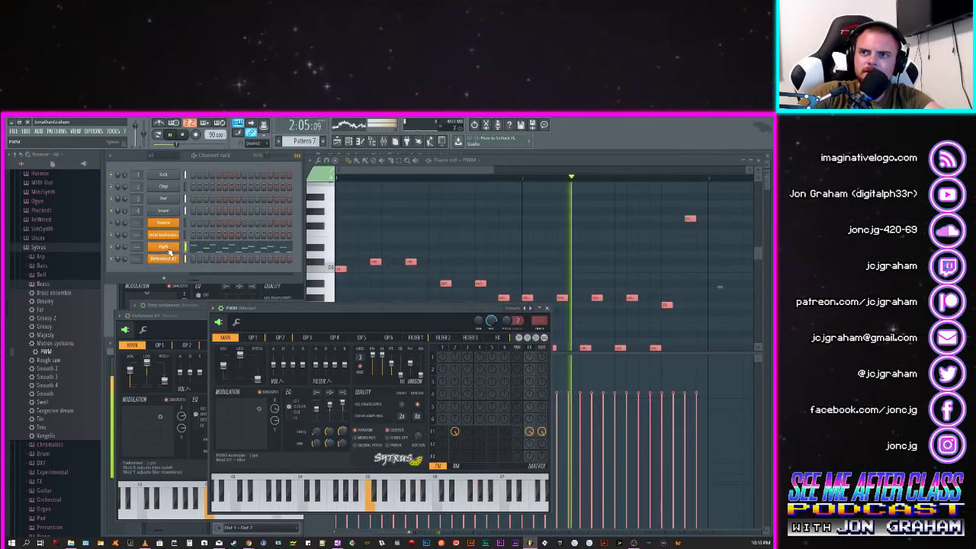
{"action": "left_click_drag", "start_coordinate": [48, 358], "coordinate": [169, 250]}
{"action": "left_click", "coordinate": [69, 369]}
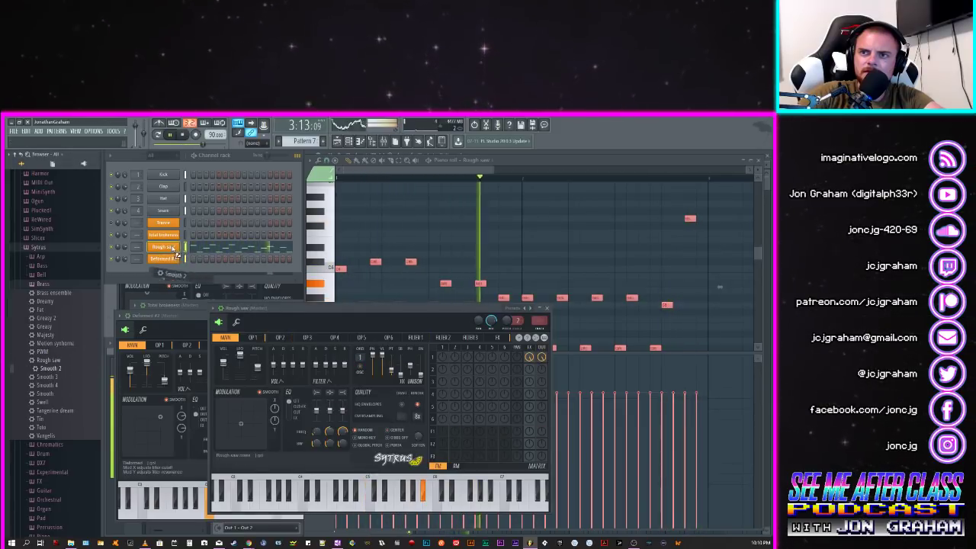
{"action": "left_click_drag", "start_coordinate": [67, 379], "coordinate": [169, 250]}
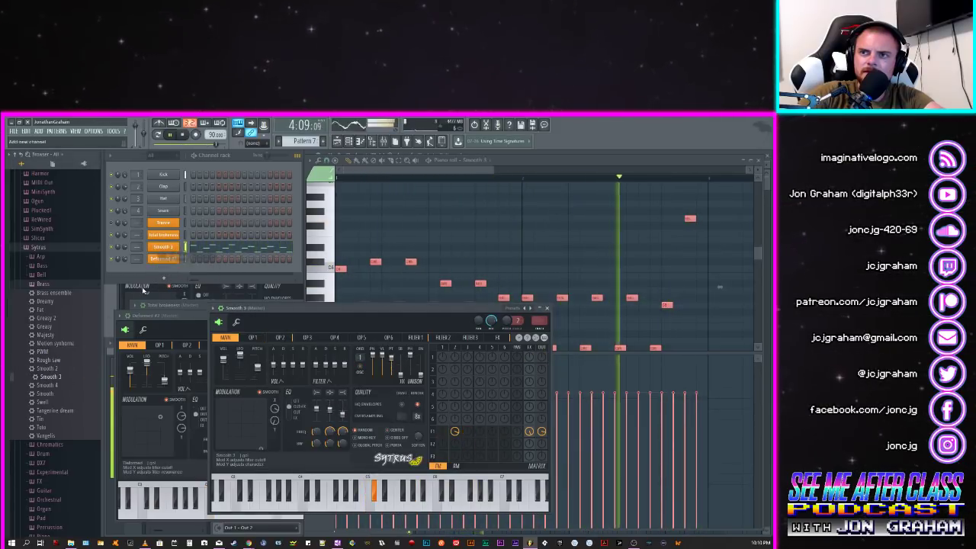
Step: Audition the brass presets Smooth 4, Swell, Tangerine dream, Tin, Toto and Vangelis on the melody channel, and stop playback
{"action": "left_click_drag", "start_coordinate": [61, 386], "coordinate": [167, 252]}
{"action": "left_click_drag", "start_coordinate": [59, 402], "coordinate": [165, 248]}
{"action": "left_click_drag", "start_coordinate": [58, 410], "coordinate": [170, 248]}
{"action": "left_click_drag", "start_coordinate": [59, 420], "coordinate": [169, 248]}
{"action": "left_click_drag", "start_coordinate": [46, 428], "coordinate": [167, 248]}
{"action": "left_click_drag", "start_coordinate": [79, 432], "coordinate": [163, 250]}
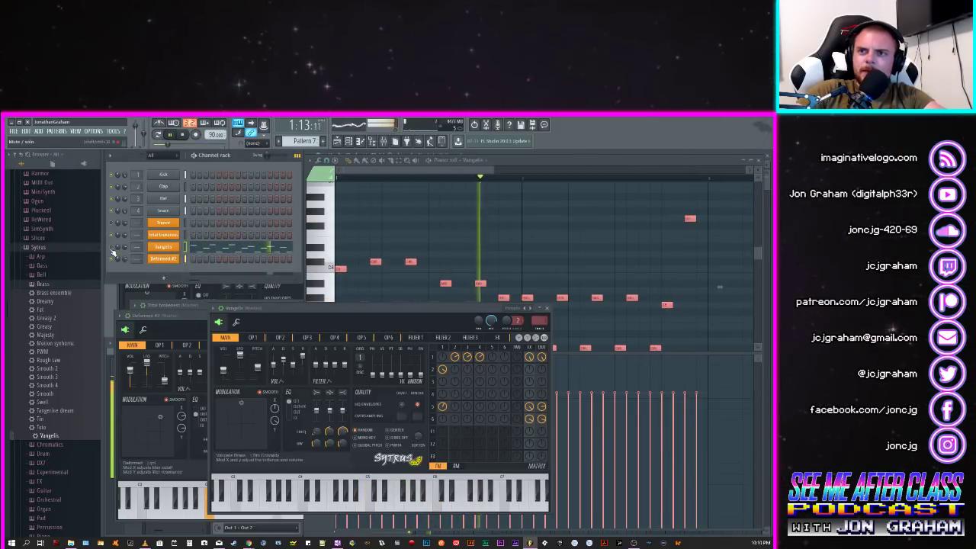
{"action": "left_click", "coordinate": [184, 136]}
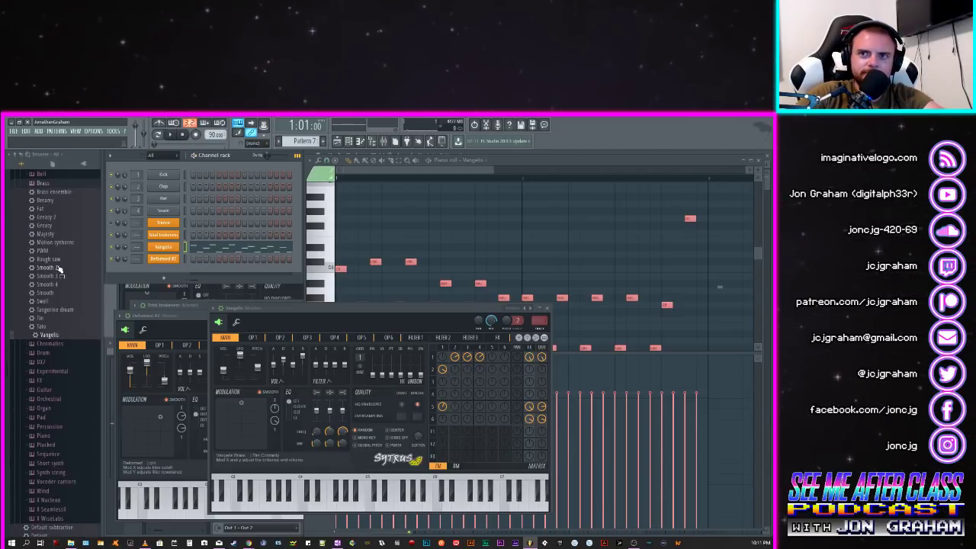
Step: Load the Deformed preset from the Sytrus Arp category onto the melody channel and play the pattern
{"action": "left_click", "coordinate": [46, 285]}
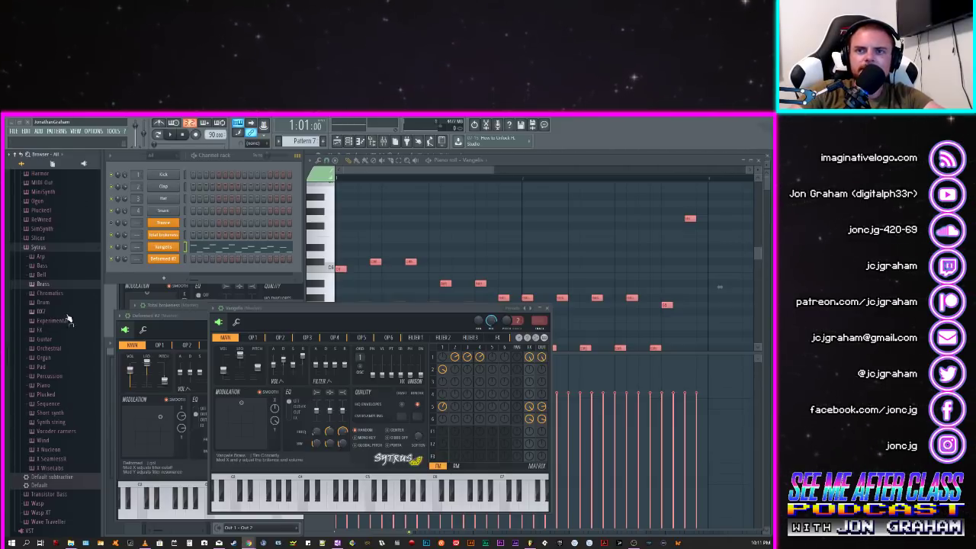
{"action": "left_click", "coordinate": [44, 257]}
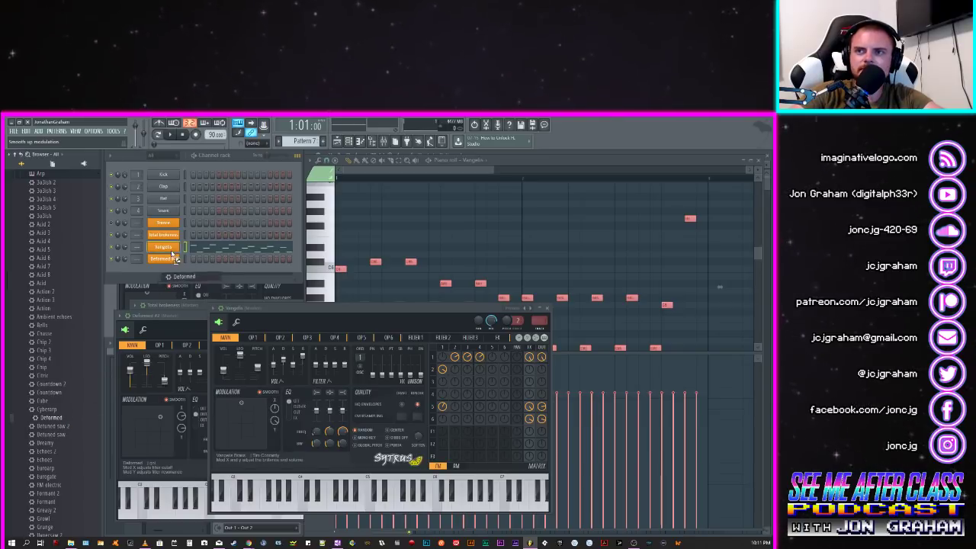
{"action": "left_click_drag", "start_coordinate": [172, 249], "coordinate": [173, 250]}
{"action": "key", "text": "space"}
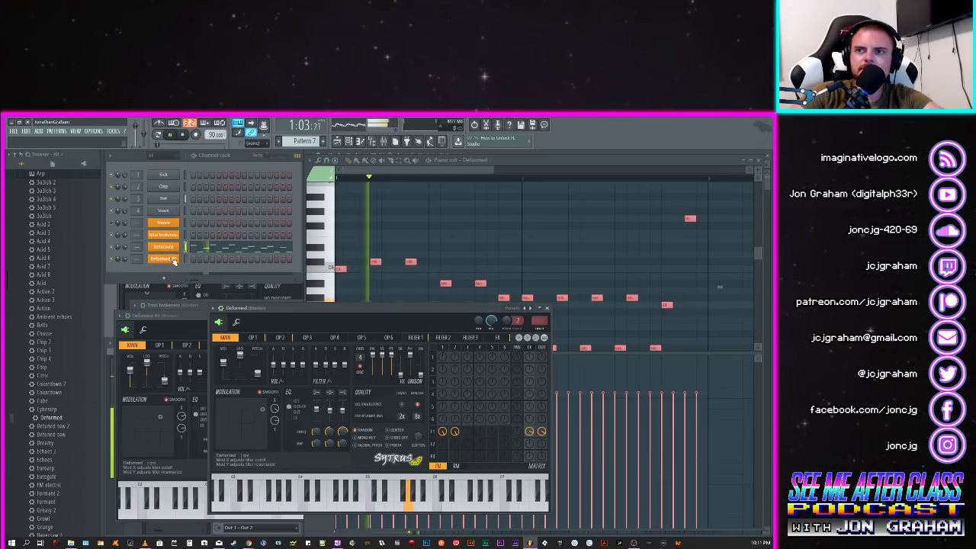
Step: Try the melody notes in different octaves during playback, leave the first note on C6, and stop playback
{"action": "left_click", "coordinate": [337, 267]}
{"action": "scroll", "coordinate": [320, 229], "scroll_direction": "down", "scroll_amount": 2}
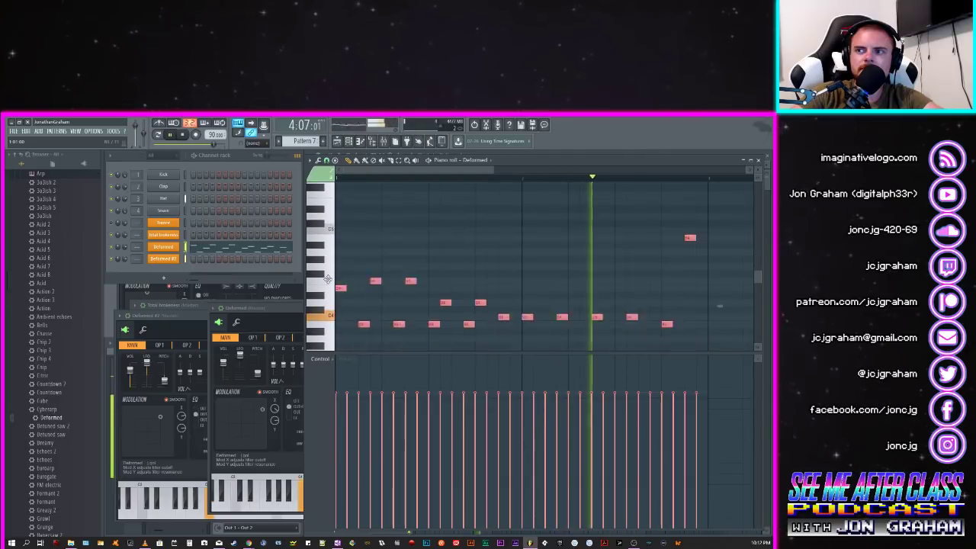
{"action": "scroll", "coordinate": [326, 259], "scroll_direction": "up", "scroll_amount": 2}
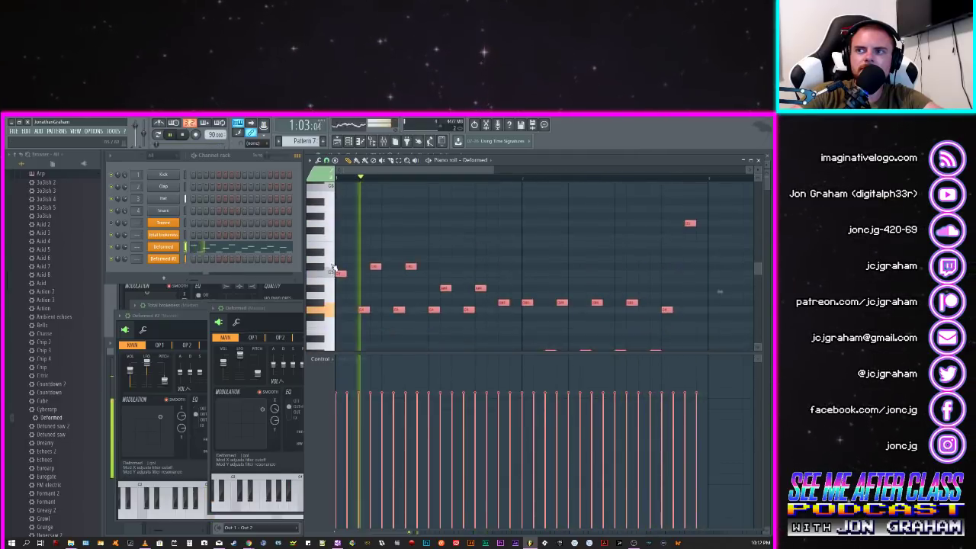
{"action": "scroll", "coordinate": [335, 290], "scroll_direction": "up", "scroll_amount": 3}
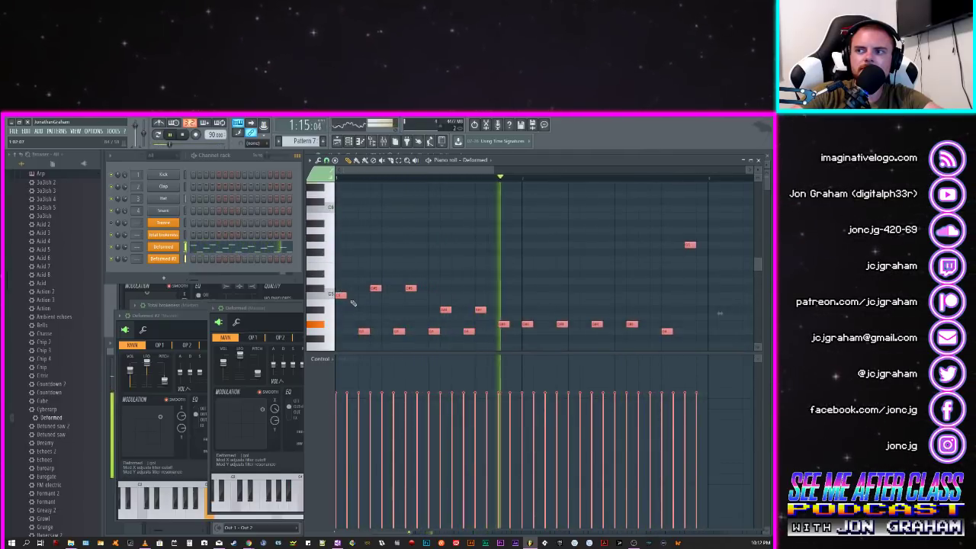
{"action": "scroll", "coordinate": [335, 305], "scroll_direction": "down", "scroll_amount": 4}
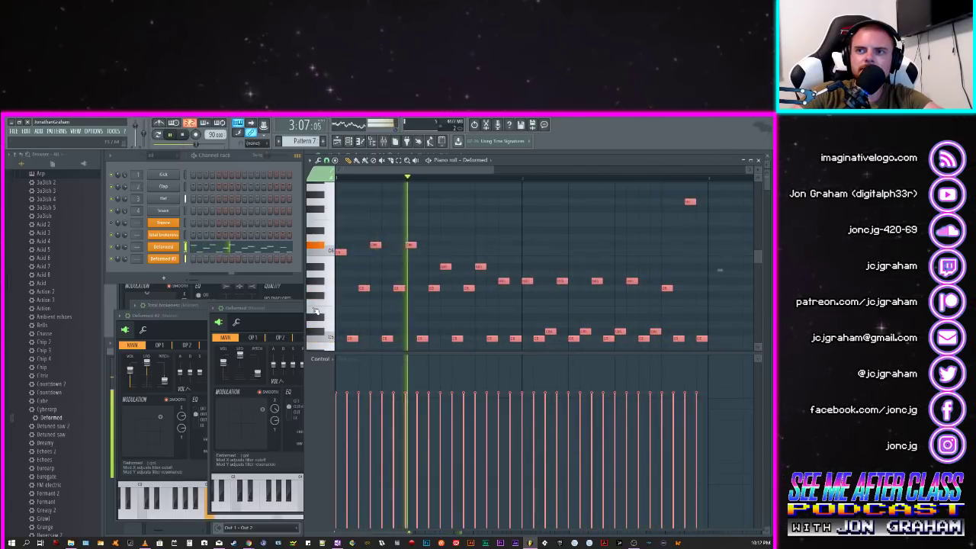
{"action": "key", "text": "space"}
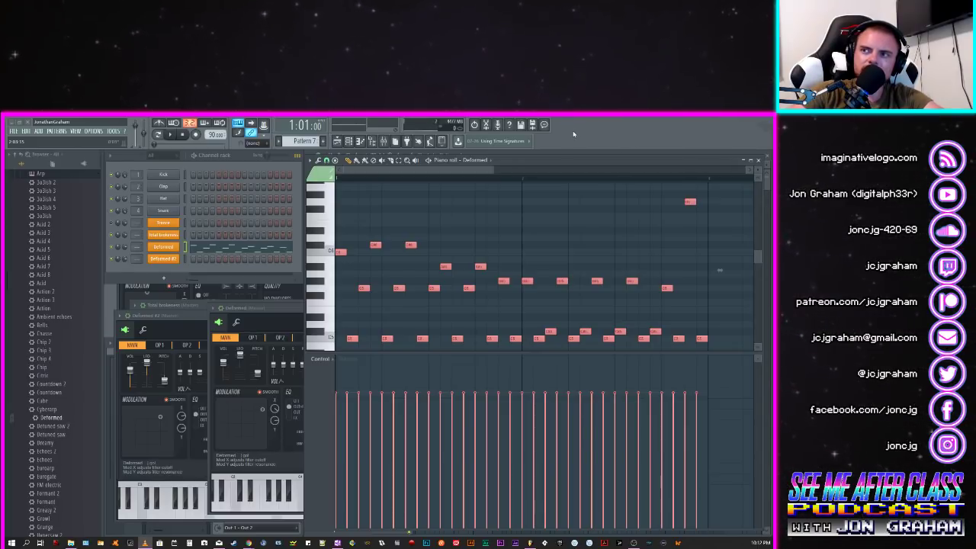
Step: Bring up the Deformed channel's Sytrus editor and listen to the melody pattern, stopping playback at the end
{"action": "left_click", "coordinate": [261, 308]}
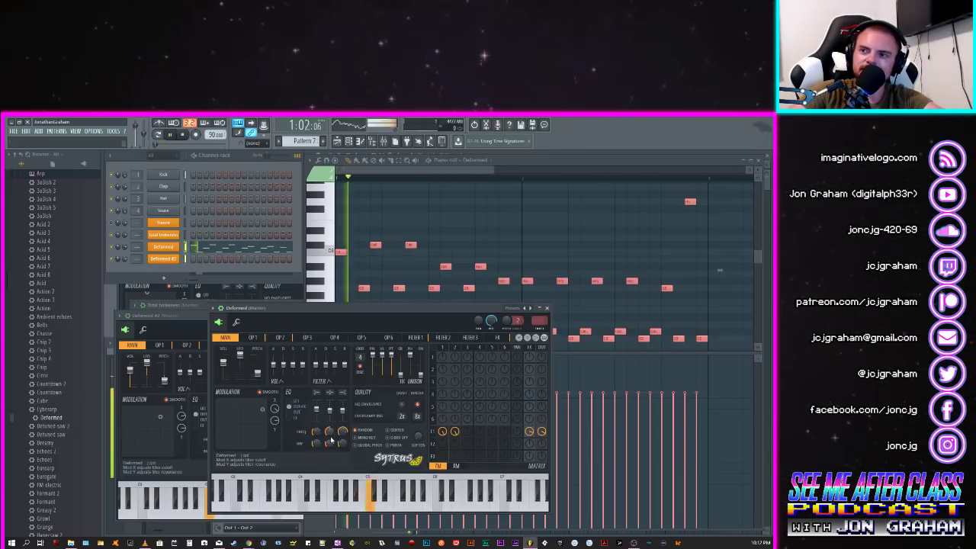
{"action": "left_click", "coordinate": [166, 247]}
{"action": "left_click", "coordinate": [167, 247]}
{"action": "key", "text": "space"}
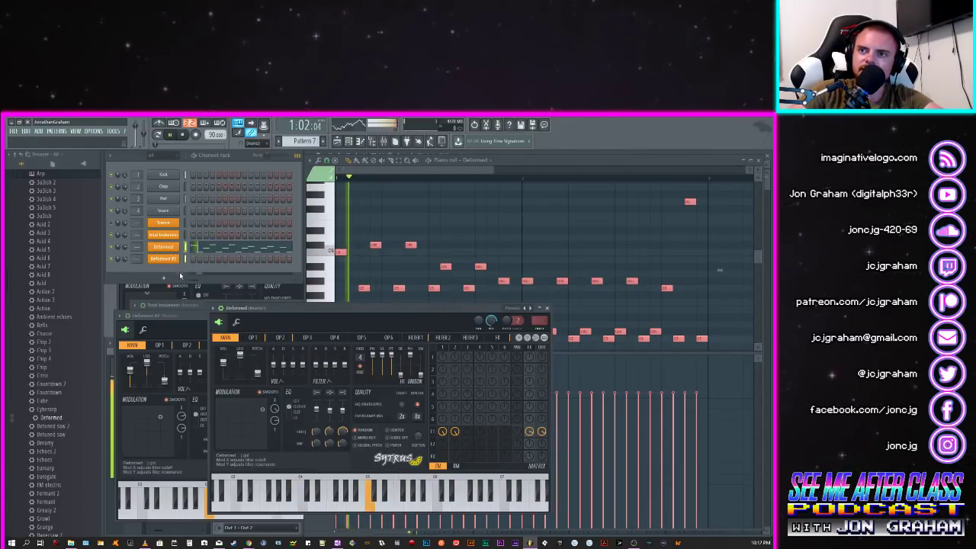
{"action": "key", "text": "space"}
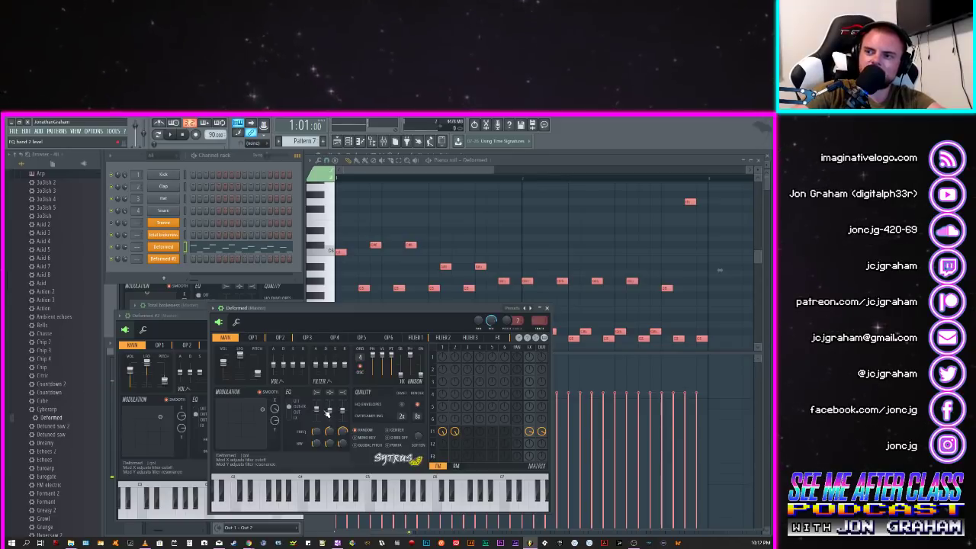
Step: Play the pattern, try another modulation position on Deformed #2, and show its operator 1 settings
{"action": "key", "text": "space"}
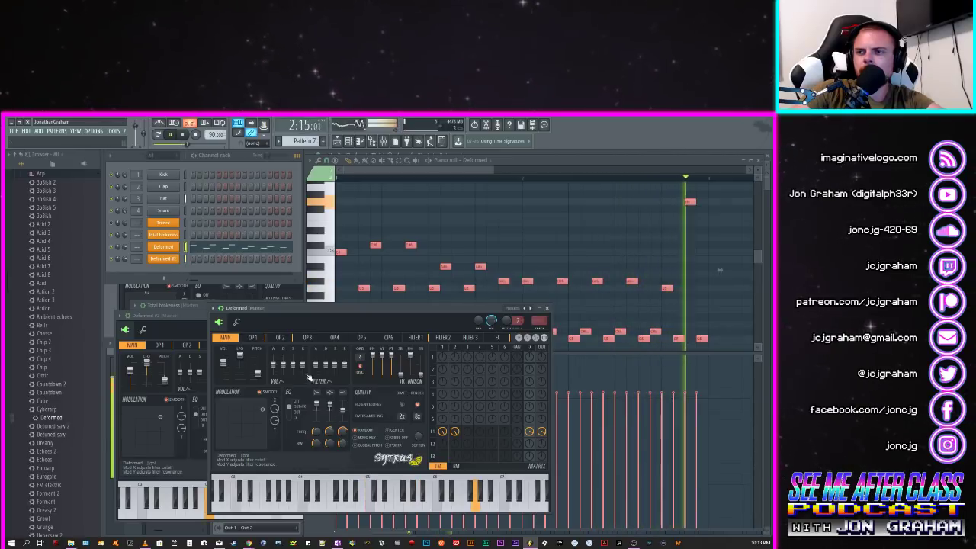
{"action": "left_click", "coordinate": [172, 416]}
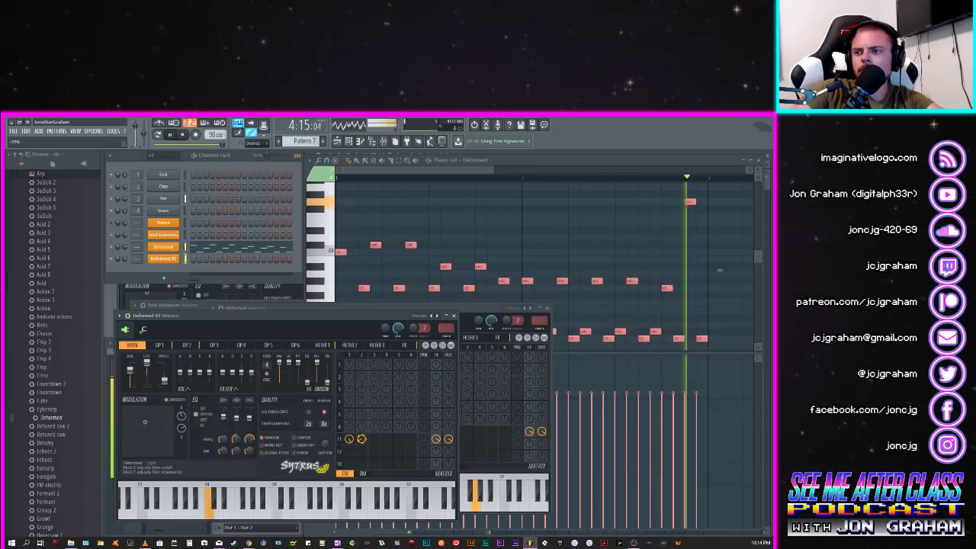
{"action": "left_click", "coordinate": [160, 345]}
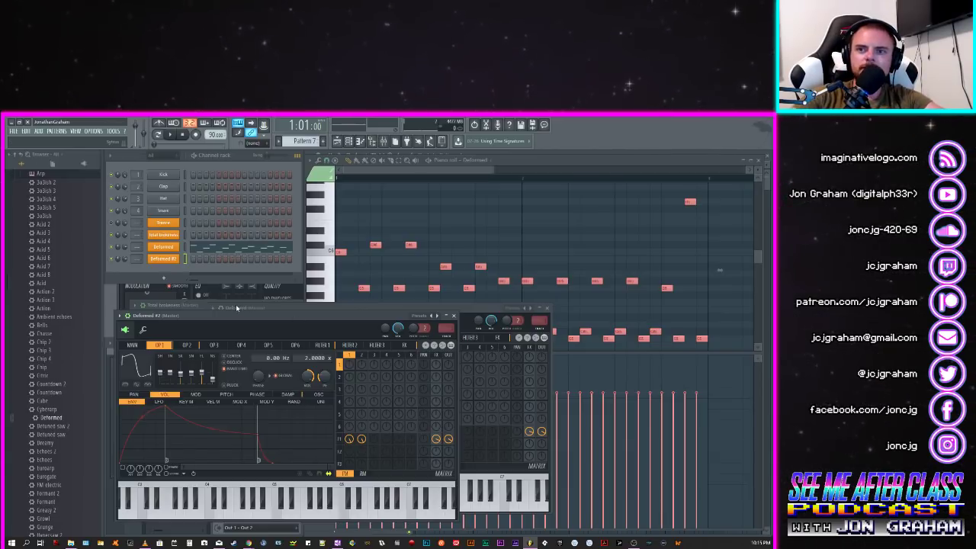
Step: Add the Deformed preset from the Sytrus Short synth category as a new channel below Deformed #2
{"action": "scroll", "coordinate": [44, 236], "scroll_direction": "up", "scroll_amount": 2}
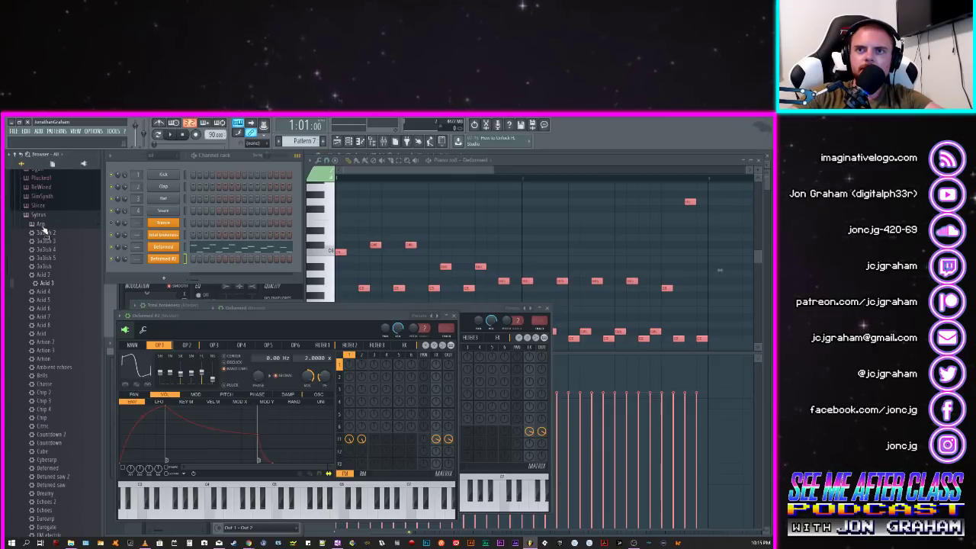
{"action": "left_click", "coordinate": [43, 225]}
{"action": "left_click", "coordinate": [57, 379]}
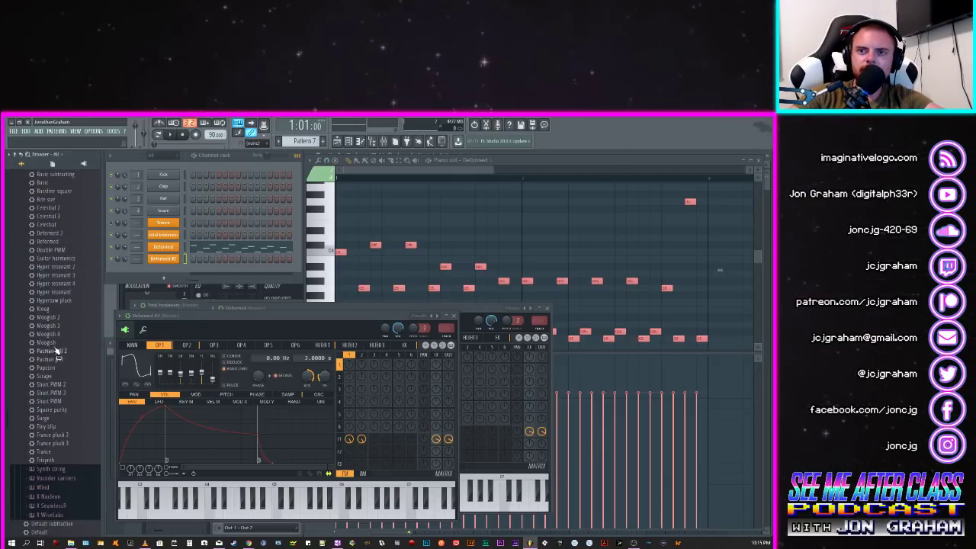
{"action": "scroll", "coordinate": [57, 335], "scroll_direction": "up", "scroll_amount": 4}
{"action": "left_click_drag", "start_coordinate": [59, 343], "coordinate": [163, 270]}
Step: Delete the Deformed #2 channel and confirm the deletion
{"action": "right_click", "coordinate": [164, 263]}
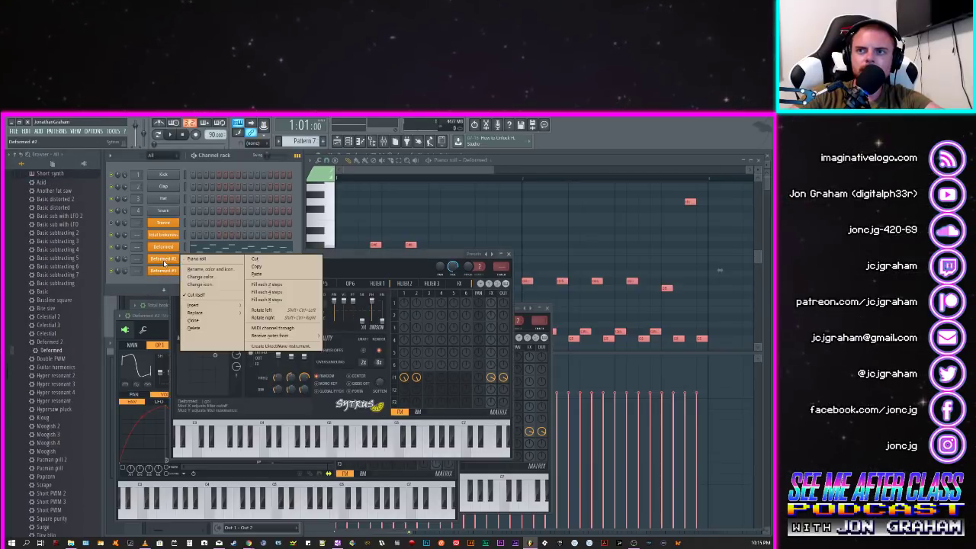
{"action": "left_click", "coordinate": [228, 328]}
{"action": "left_click", "coordinate": [429, 351]}
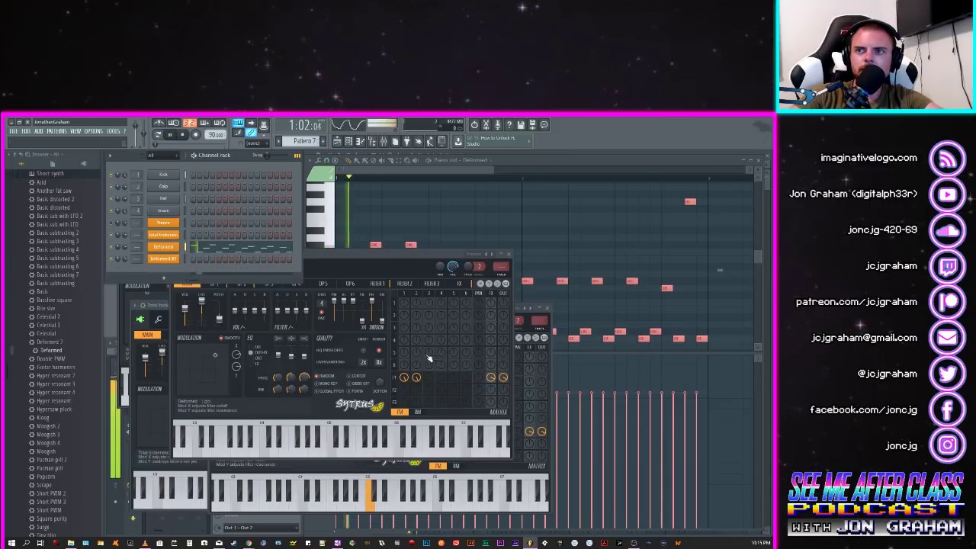
Step: Cut the melody notes from the Deformed channel, paste them into Deformed #3, and play the pattern
{"action": "right_click", "coordinate": [174, 246]}
{"action": "left_click", "coordinate": [174, 258]}
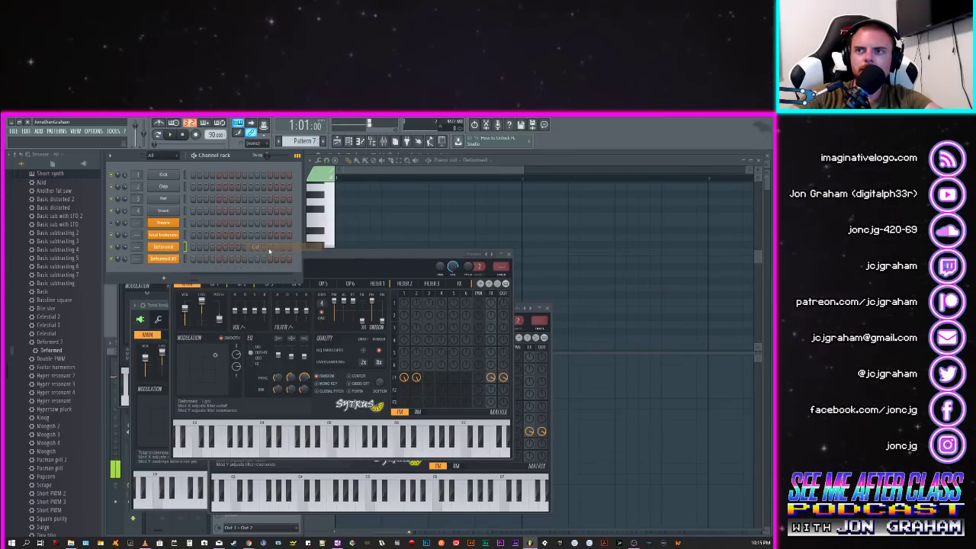
{"action": "right_click", "coordinate": [174, 257]}
{"action": "left_click", "coordinate": [176, 247]}
{"action": "key", "text": "space"}
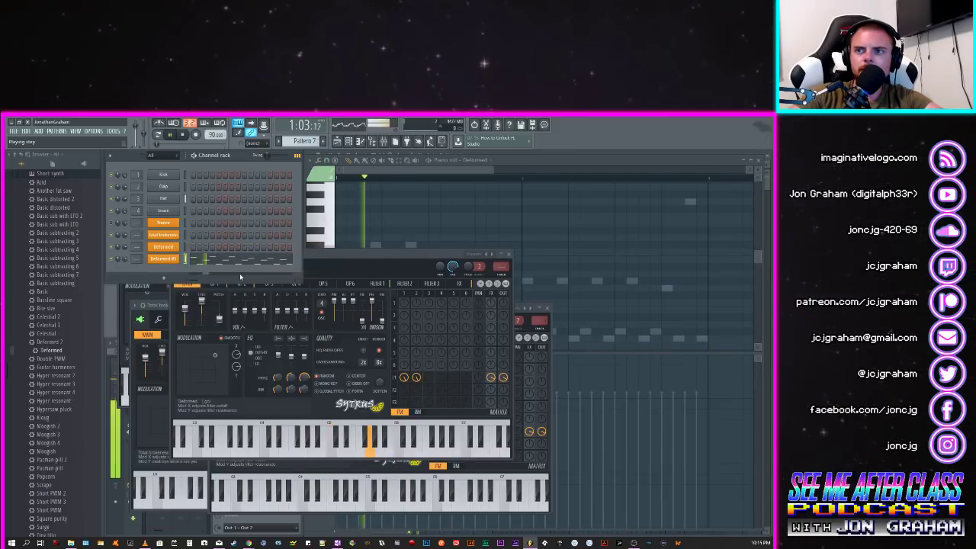
Step: Delete the emptied Deformed channel and confirm the deletion
{"action": "right_click", "coordinate": [176, 247]}
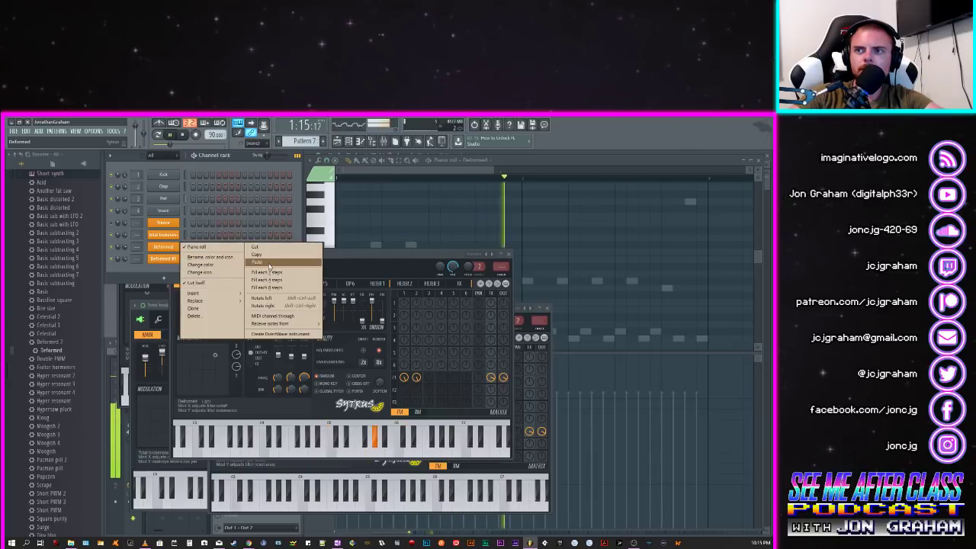
{"action": "left_click", "coordinate": [214, 317]}
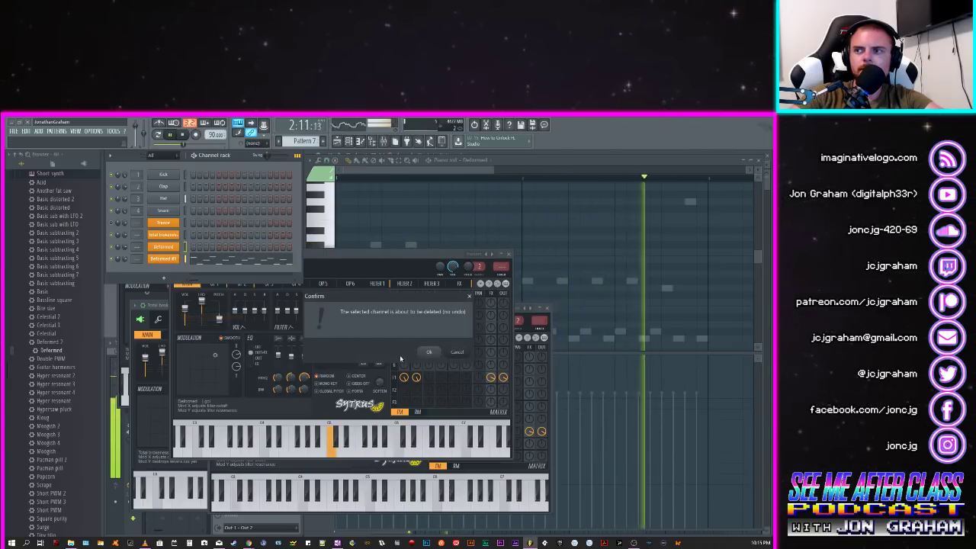
{"action": "left_click", "coordinate": [402, 362]}
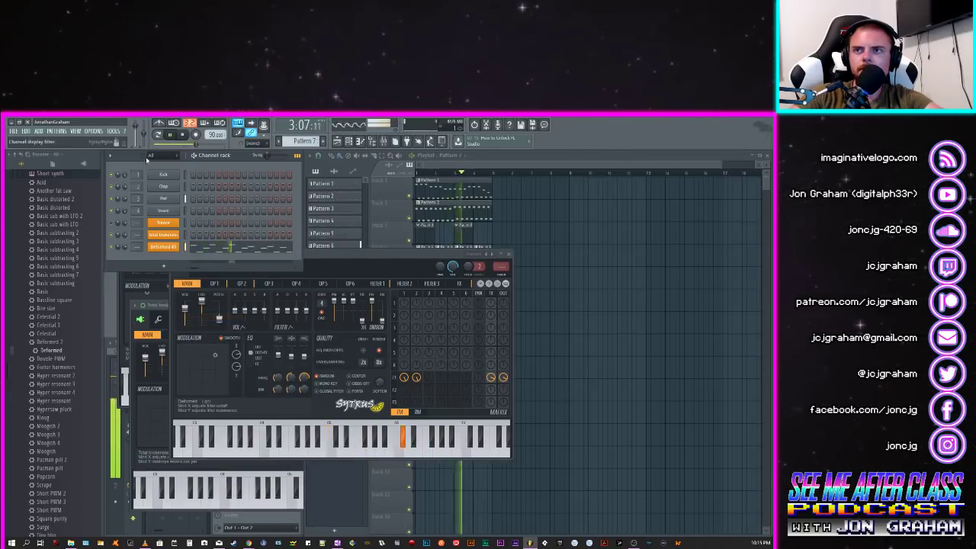
Step: Open the Deformed #3 synth editor and play the pattern briefly to hear the preset
{"action": "left_click", "coordinate": [167, 245]}
{"action": "left_click", "coordinate": [168, 246]}
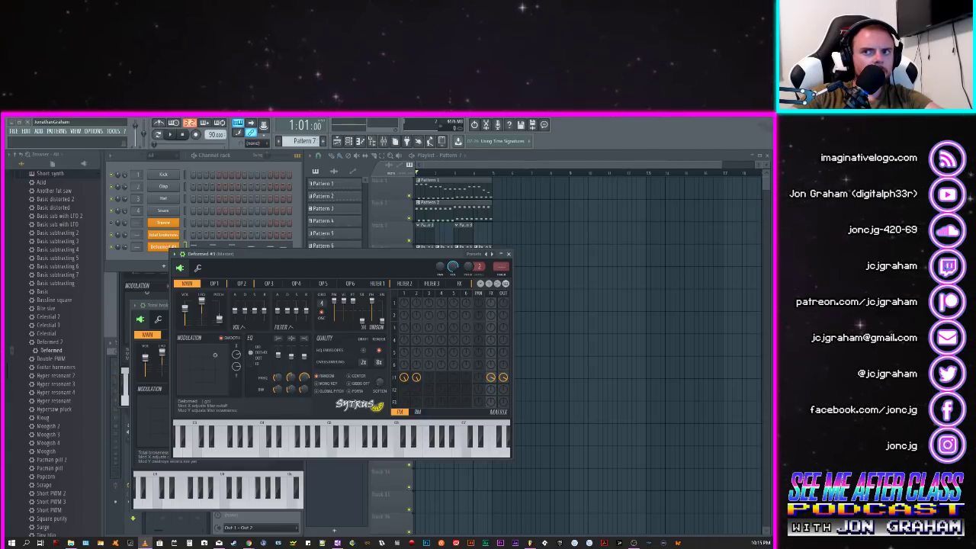
{"action": "left_click", "coordinate": [172, 135]}
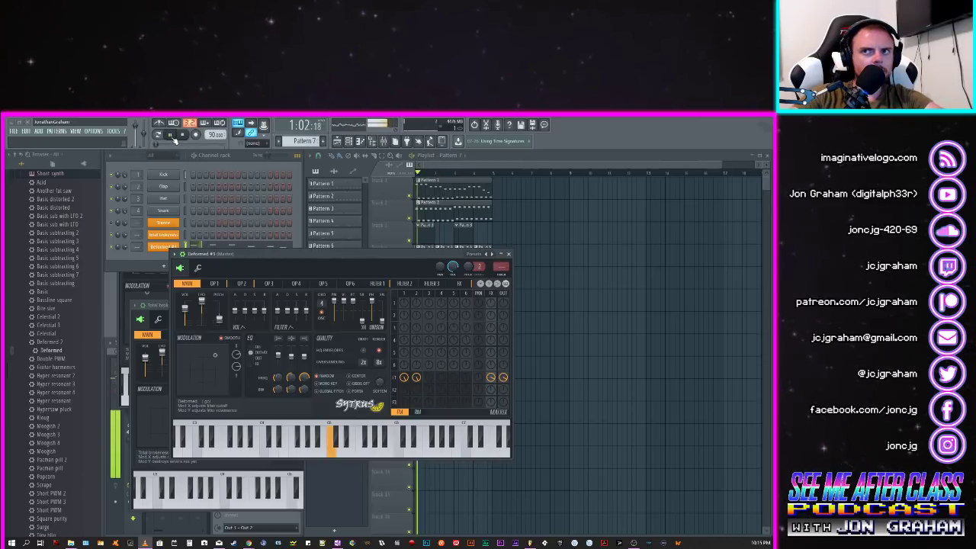
{"action": "left_click", "coordinate": [182, 136]}
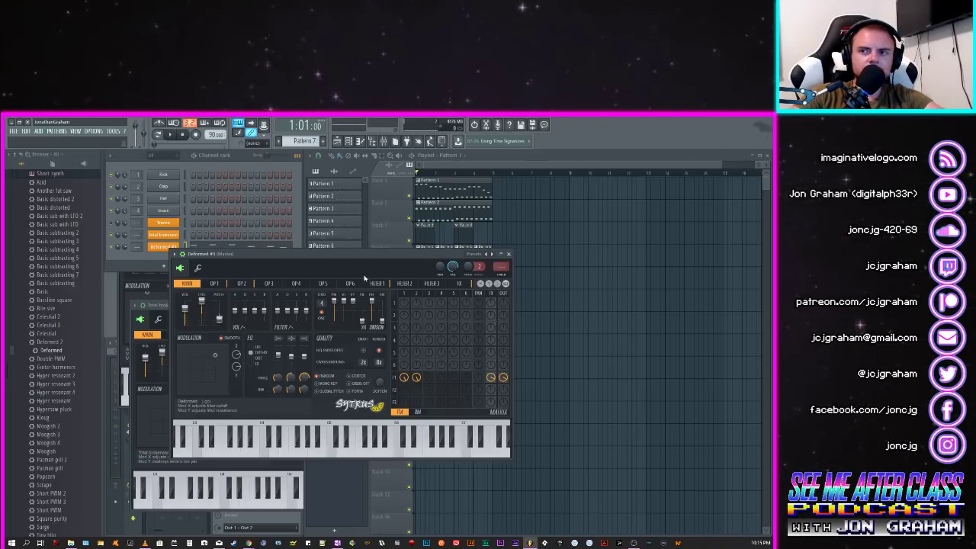
{"action": "left_click", "coordinate": [159, 247]}
{"action": "left_click", "coordinate": [162, 247]}
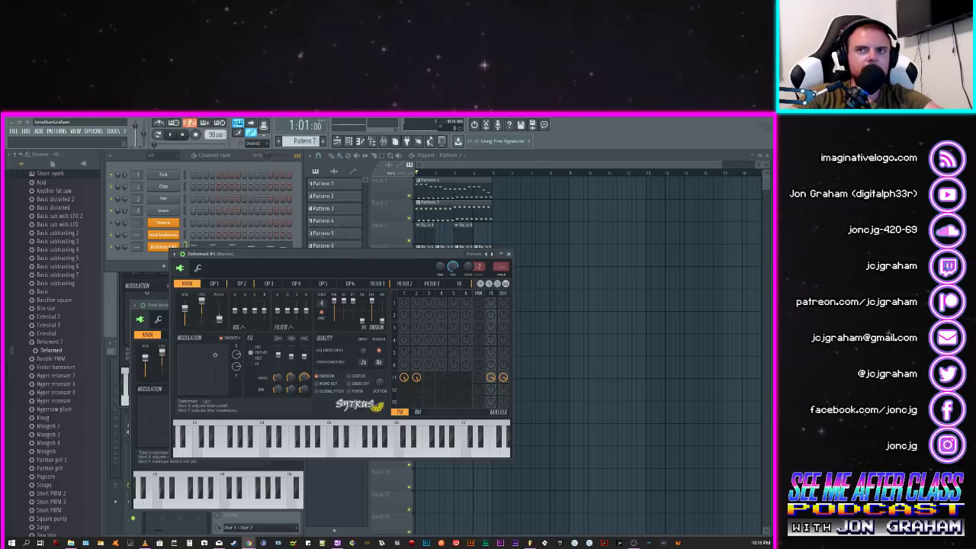
Step: Look up the program's version and edition in its About information, and close it
{"action": "left_click", "coordinate": [113, 131]}
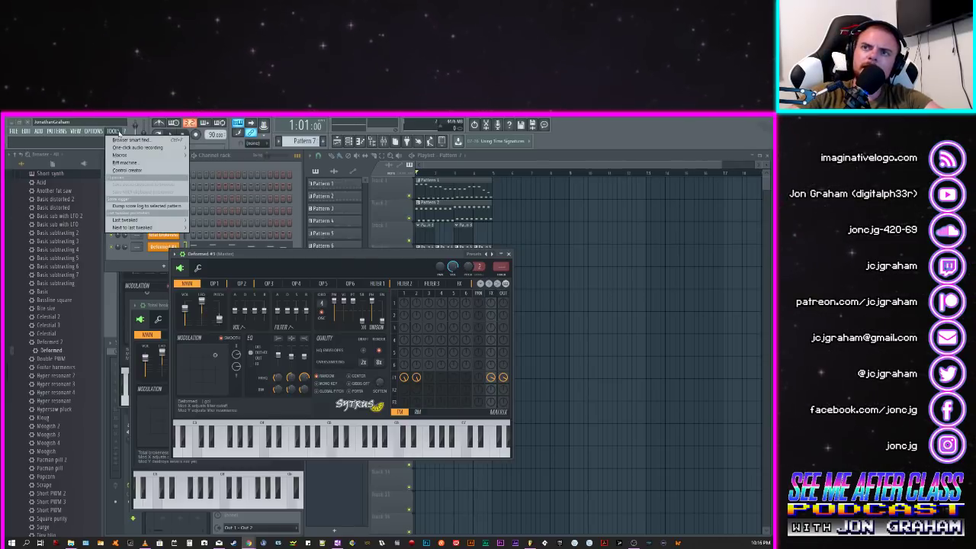
{"action": "mouse_move", "coordinate": [124, 131]}
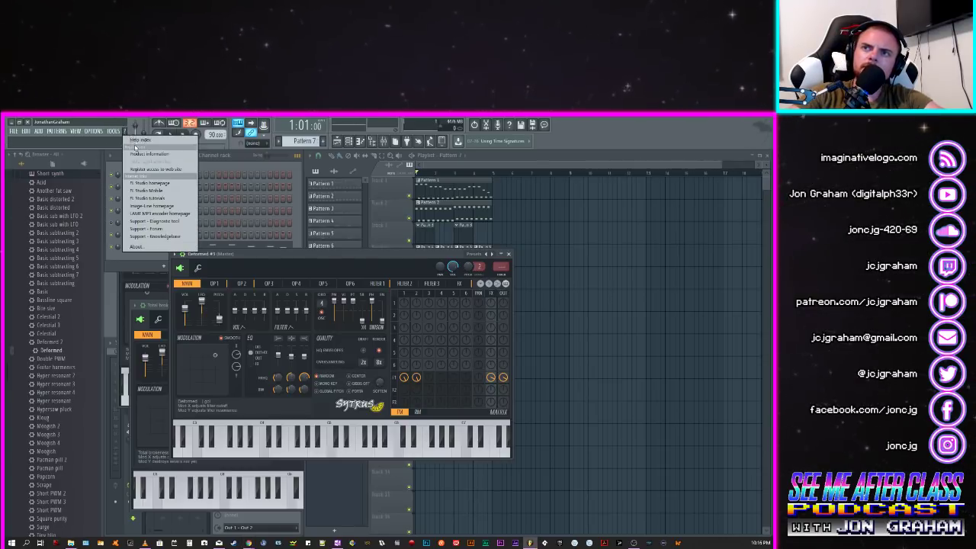
{"action": "left_click", "coordinate": [137, 247]}
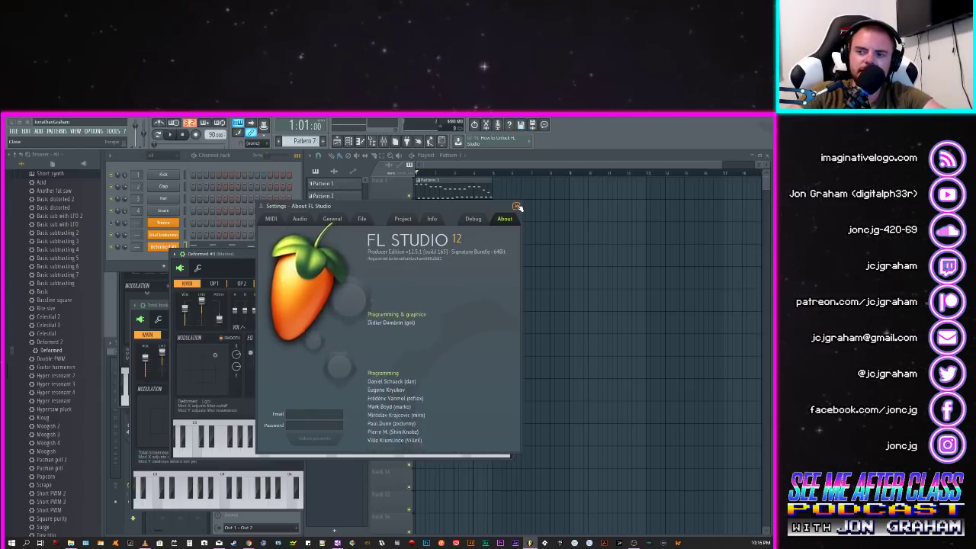
{"action": "left_click", "coordinate": [516, 207]}
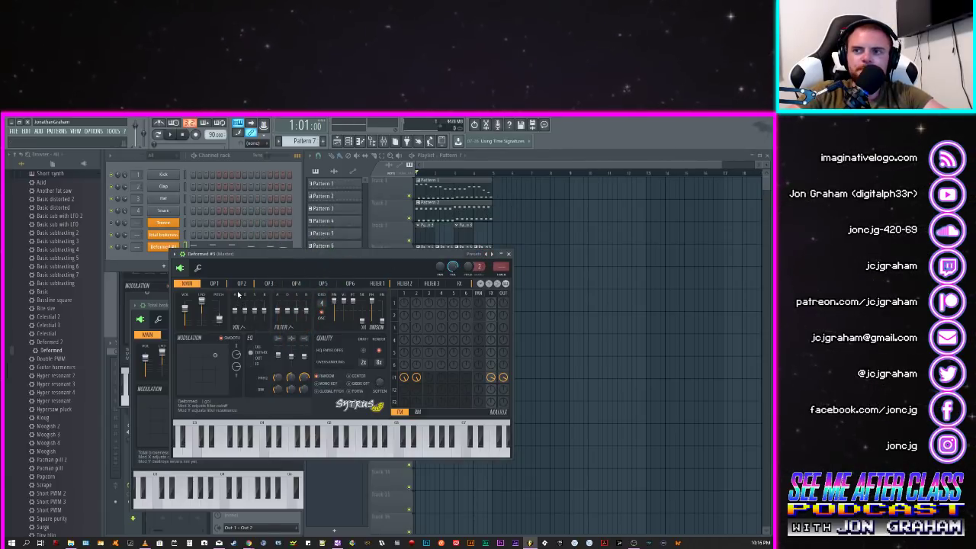
Step: Move Deformed #3's modulation point to the pad's left edge and shorten the filter decay while auditioning the pattern
{"action": "left_click", "coordinate": [156, 260]}
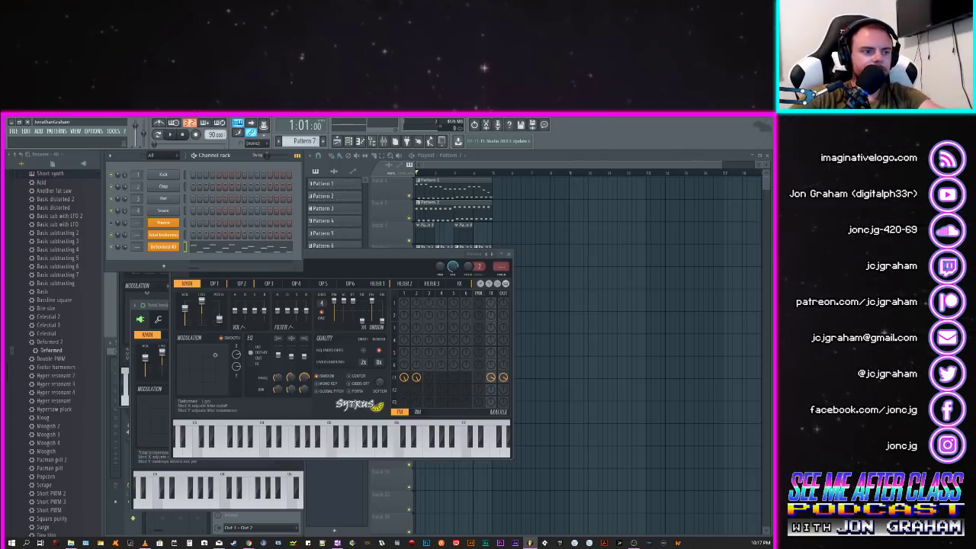
{"action": "key", "text": "space"}
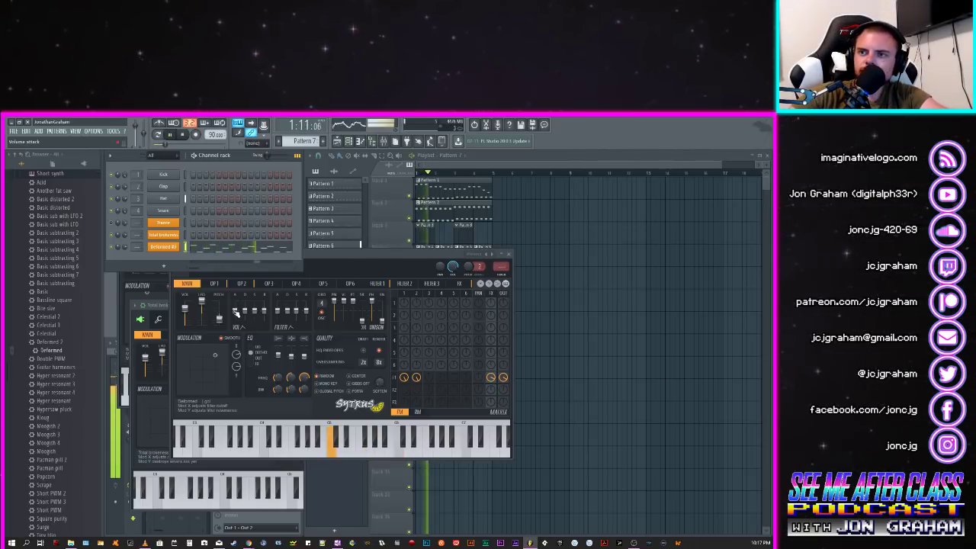
{"action": "key", "text": "space"}
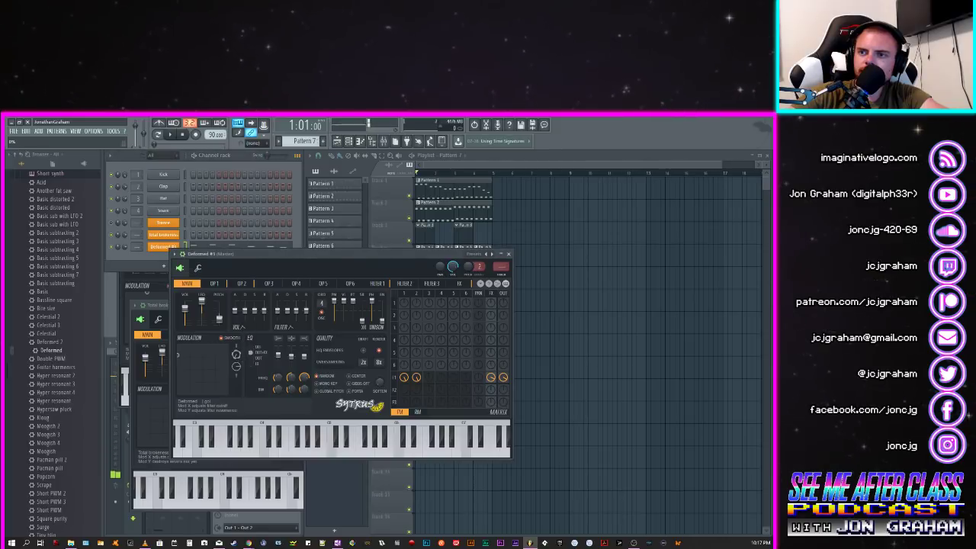
{"action": "key", "text": "space"}
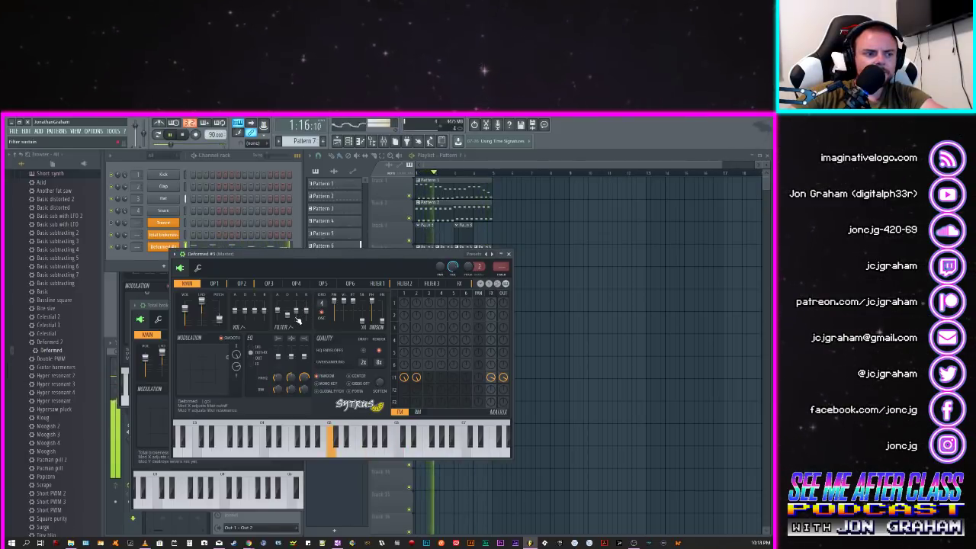
{"action": "key", "text": "space"}
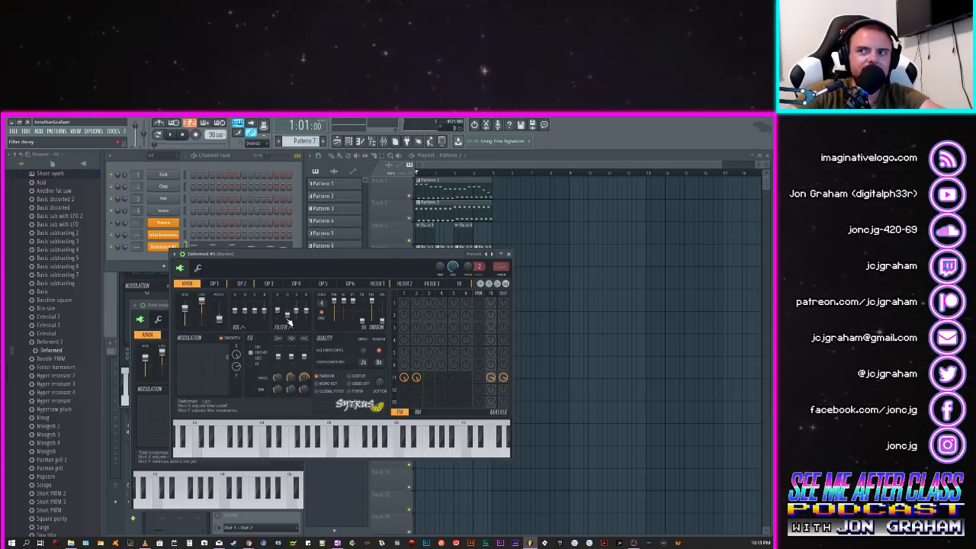
Step: Raise the middle EQ band level of Deformed #3 while the pattern plays, and show operator 1's settings
{"action": "key", "text": "space"}
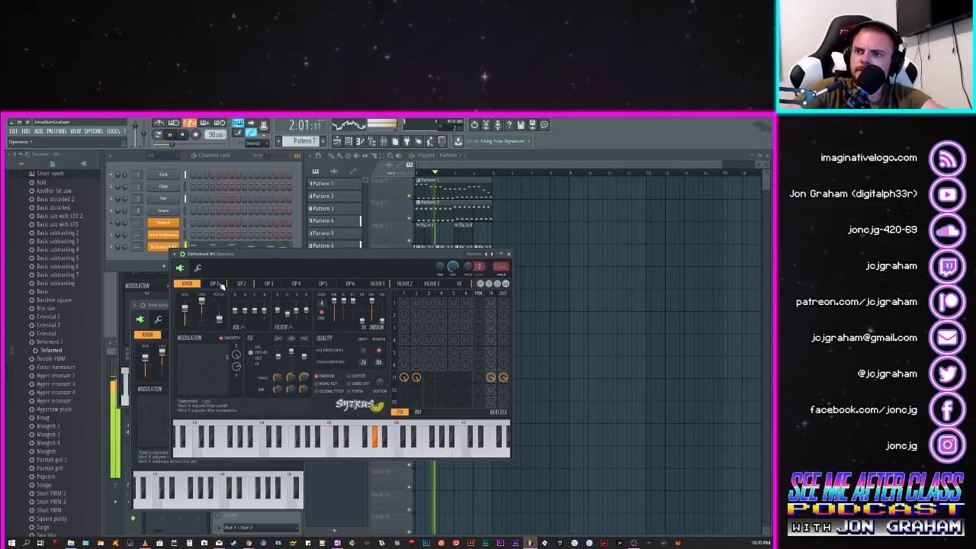
{"action": "left_click", "coordinate": [214, 284]}
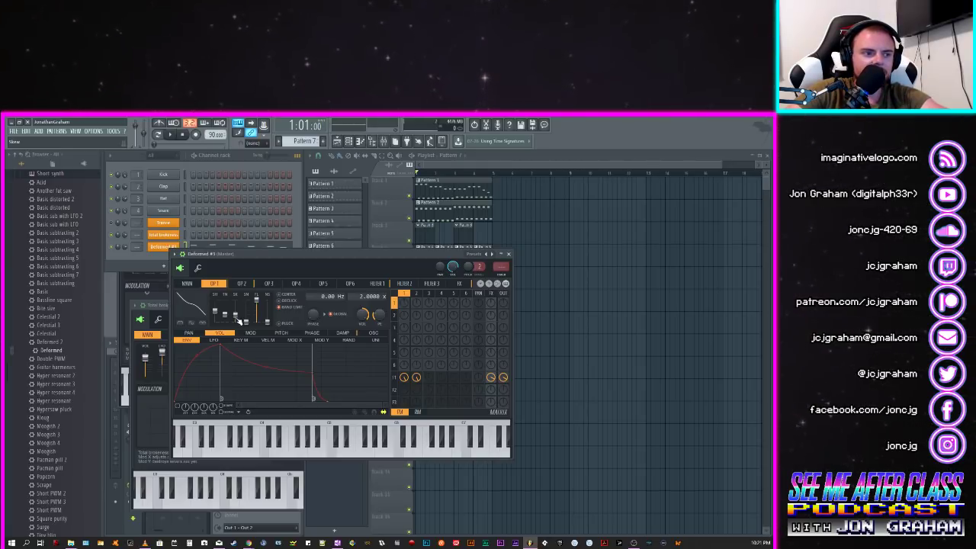
Step: Lengthen the attack of operator 1's volume envelope in Deformed #3 while the pattern plays
{"action": "key", "text": "space"}
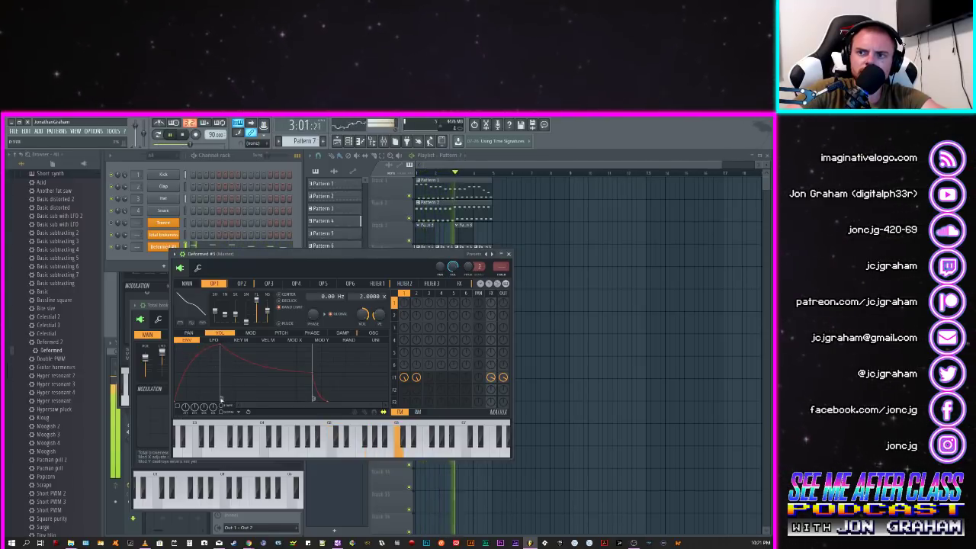
{"action": "left_click_drag", "start_coordinate": [219, 348], "coordinate": [242, 341]}
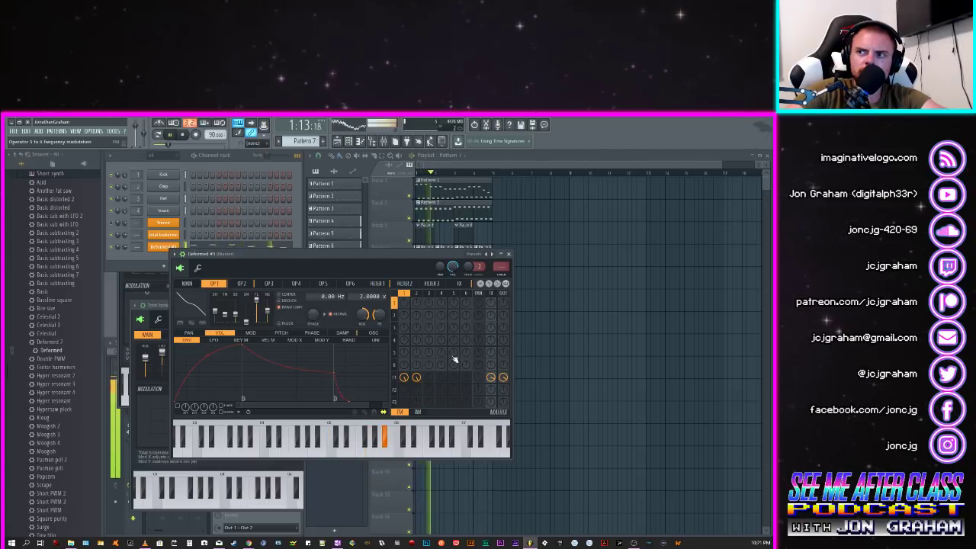
Step: Look through the settings of operators 2 to 5 during playback, return to the synth's main page and stop the pattern
{"action": "left_click", "coordinate": [246, 286]}
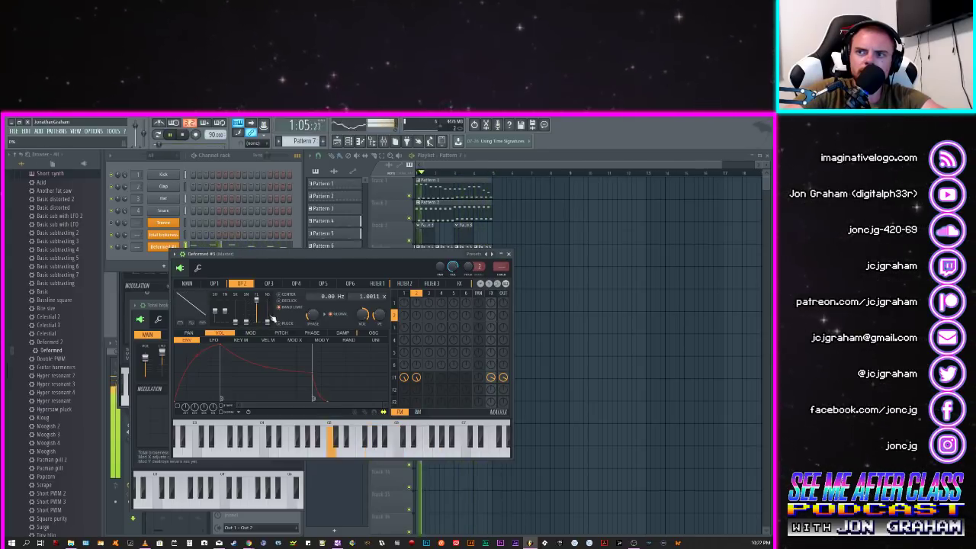
{"action": "left_click", "coordinate": [268, 283]}
{"action": "left_click_drag", "start_coordinate": [215, 314], "coordinate": [256, 306]}
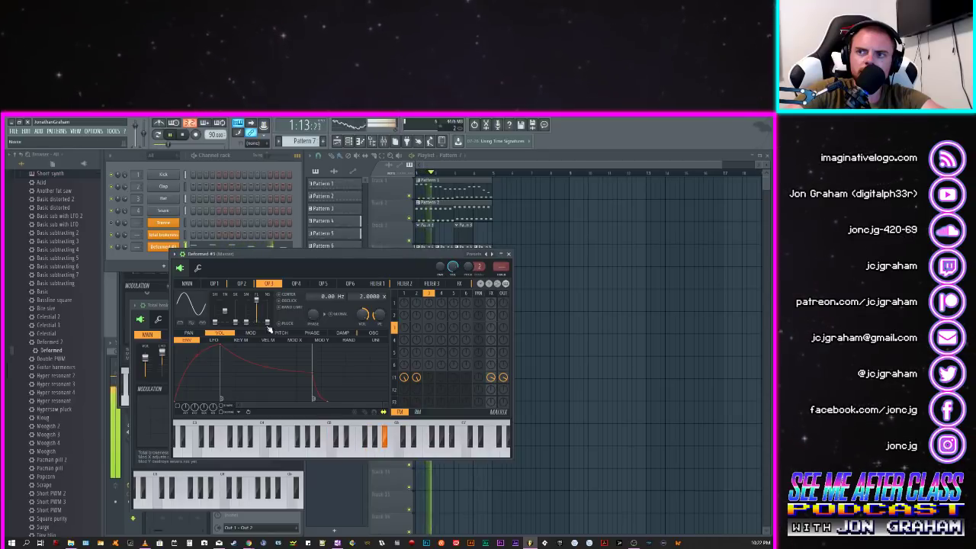
{"action": "left_click", "coordinate": [295, 283]}
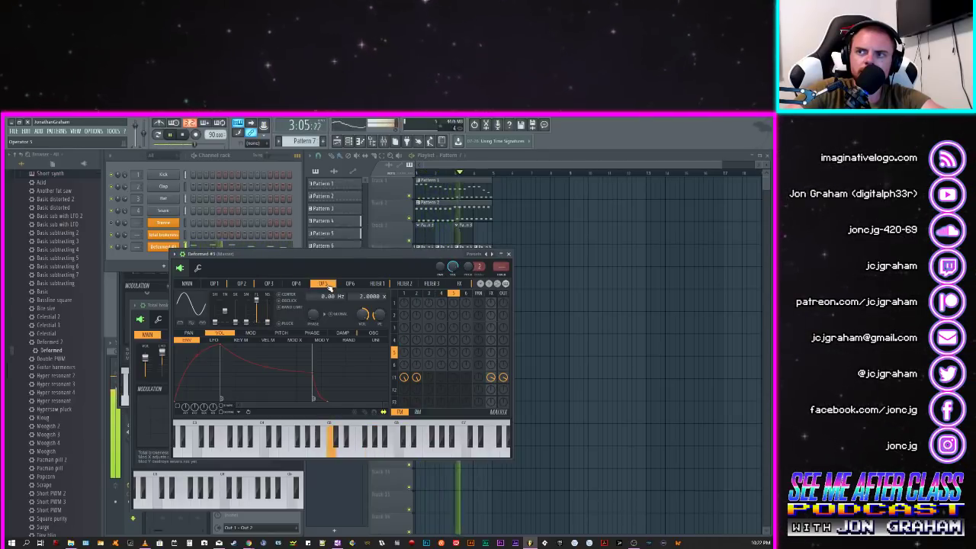
{"action": "left_click", "coordinate": [187, 283]}
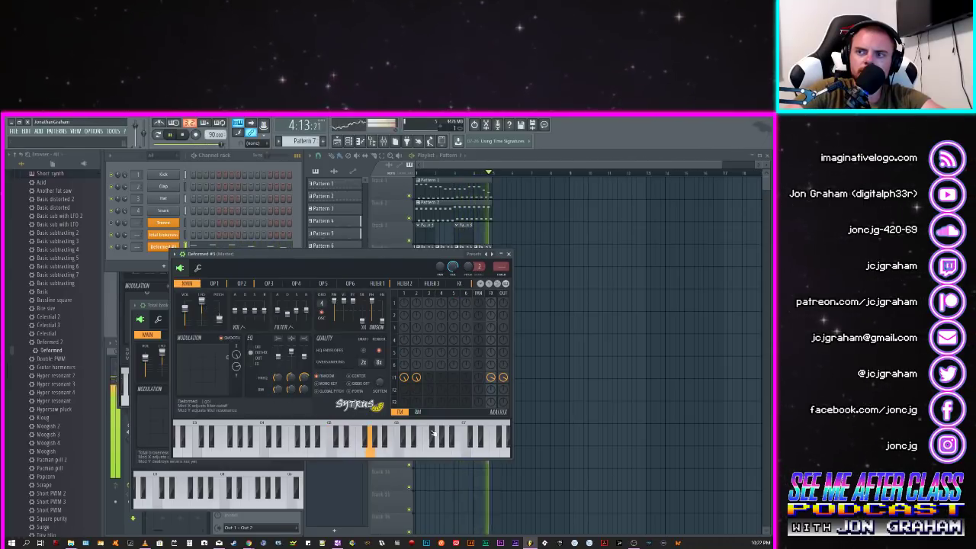
{"action": "key", "text": "space"}
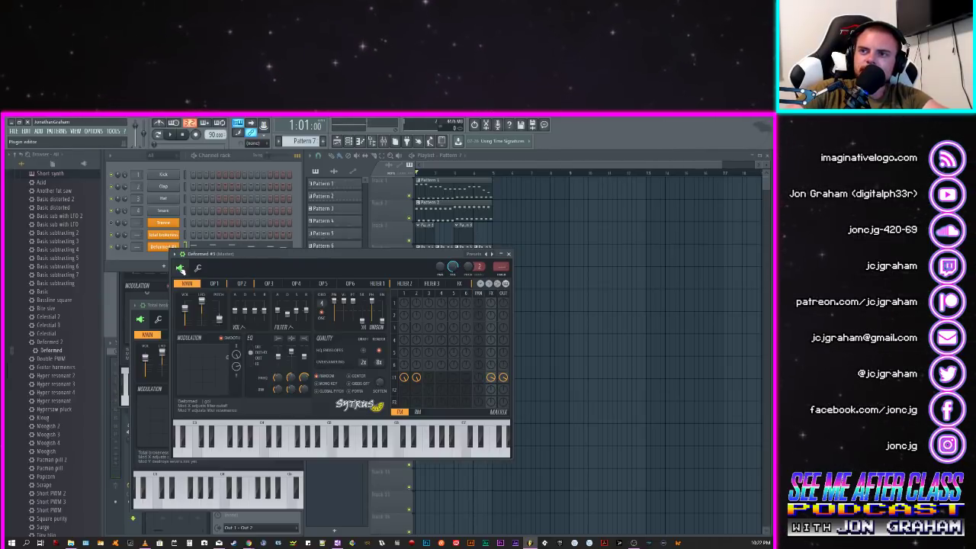
Step: Show Deformed #3's miscellaneous channel settings, recentre its volume key tracking and nudge the arpeggio time while auditioning the pattern
{"action": "left_click", "coordinate": [198, 269]}
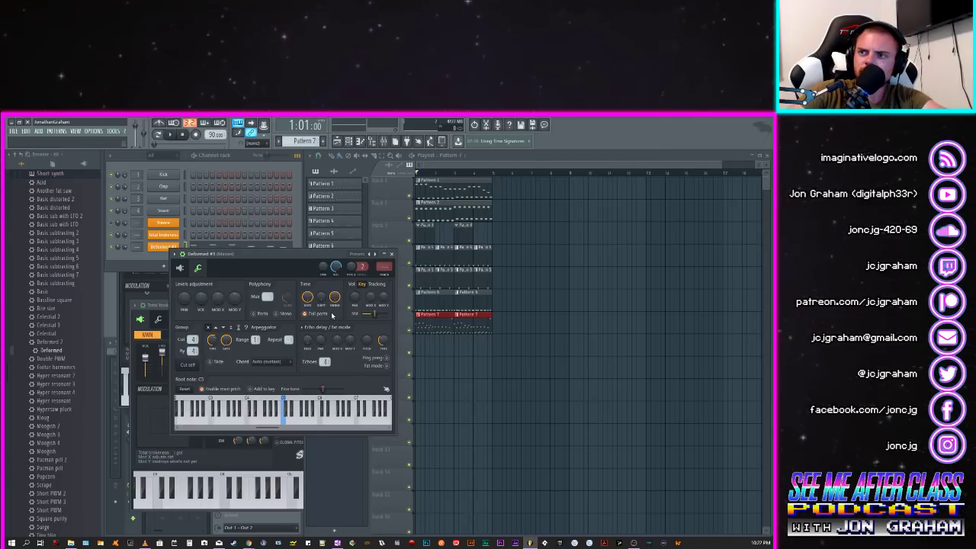
{"action": "key", "text": "space"}
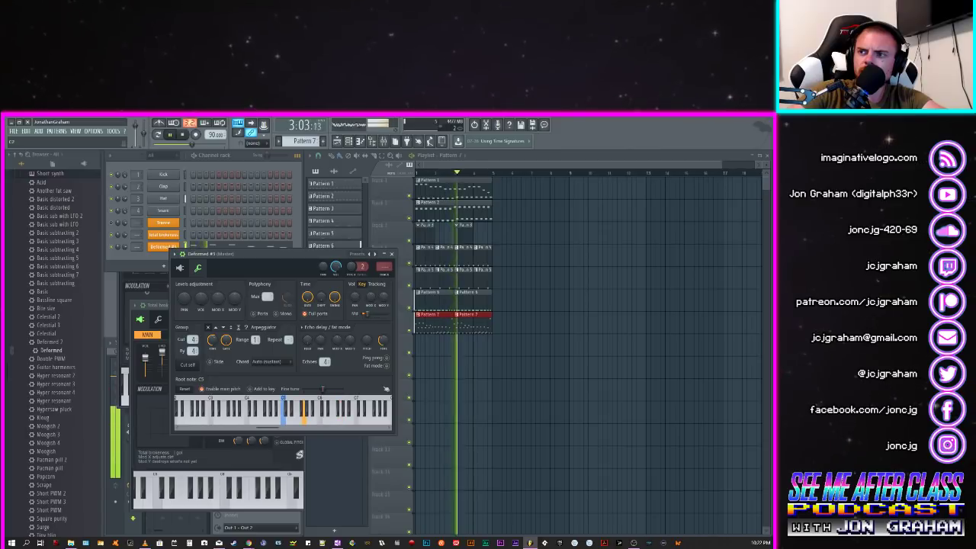
{"action": "left_click_drag", "start_coordinate": [367, 314], "coordinate": [375, 314]}
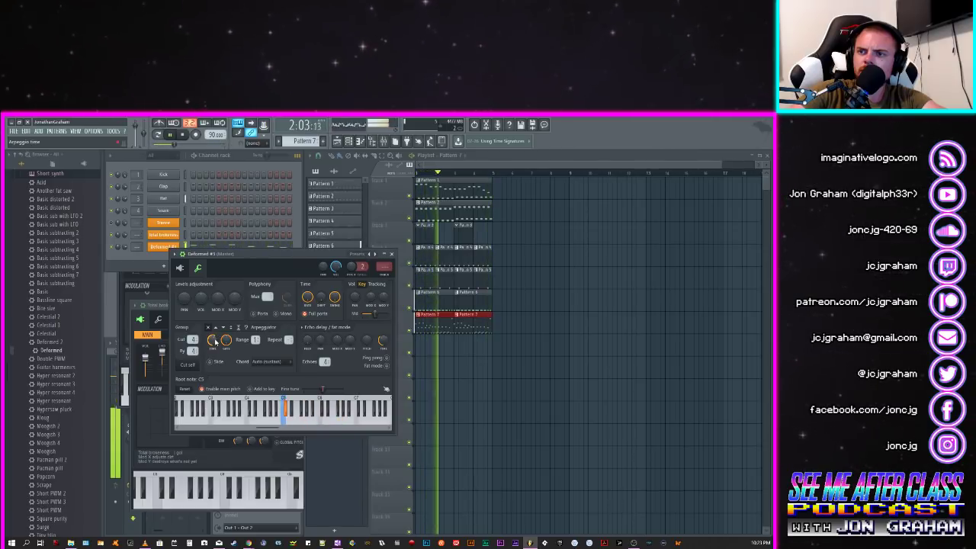
{"action": "left_click_drag", "start_coordinate": [214, 341], "coordinate": [215, 338]}
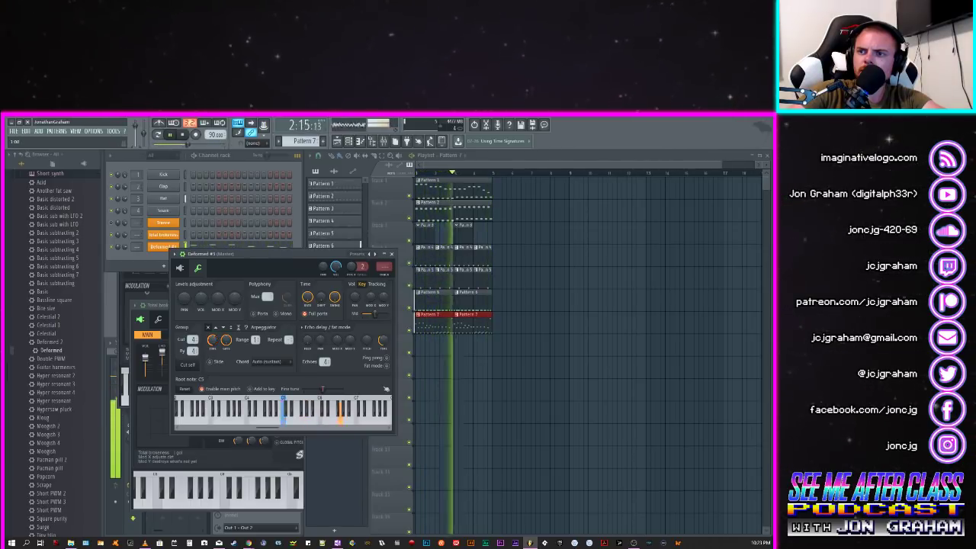
{"action": "key", "text": "space"}
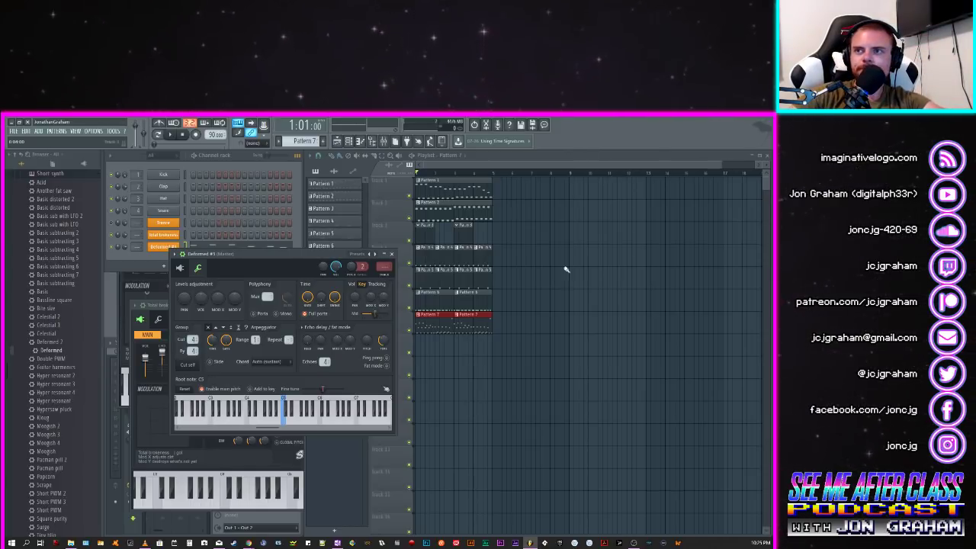
Step: Bring the channel rack forward, reopen the Deformed #3 and Trance synth editors, and view the channel group filter choices
{"action": "left_click", "coordinate": [457, 166]}
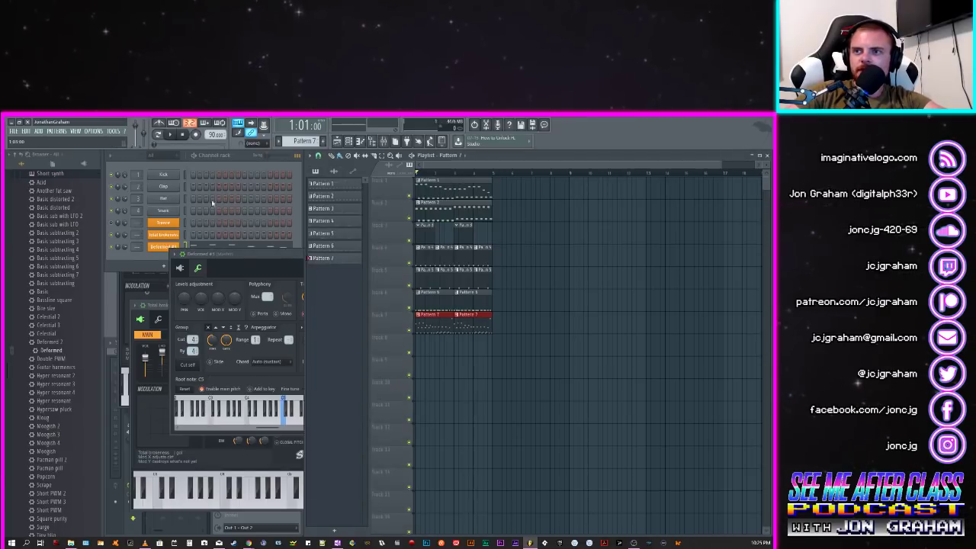
{"action": "left_click", "coordinate": [111, 224]}
{"action": "key", "text": "space"}
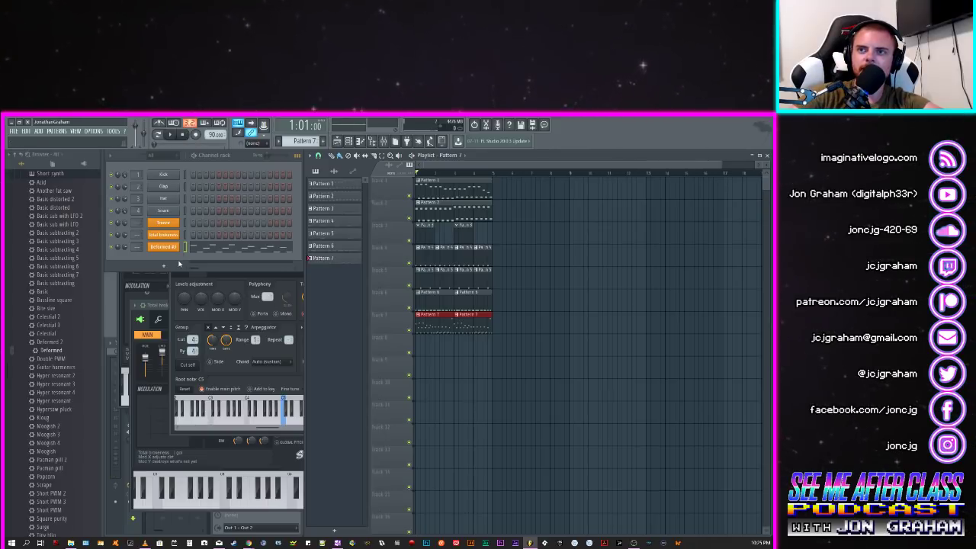
{"action": "left_click", "coordinate": [163, 247]}
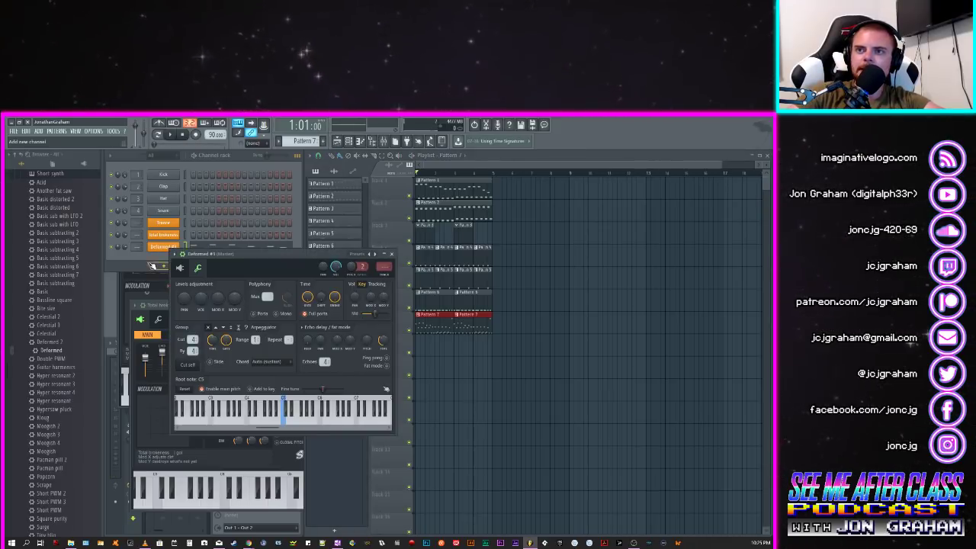
{"action": "left_click", "coordinate": [154, 260]}
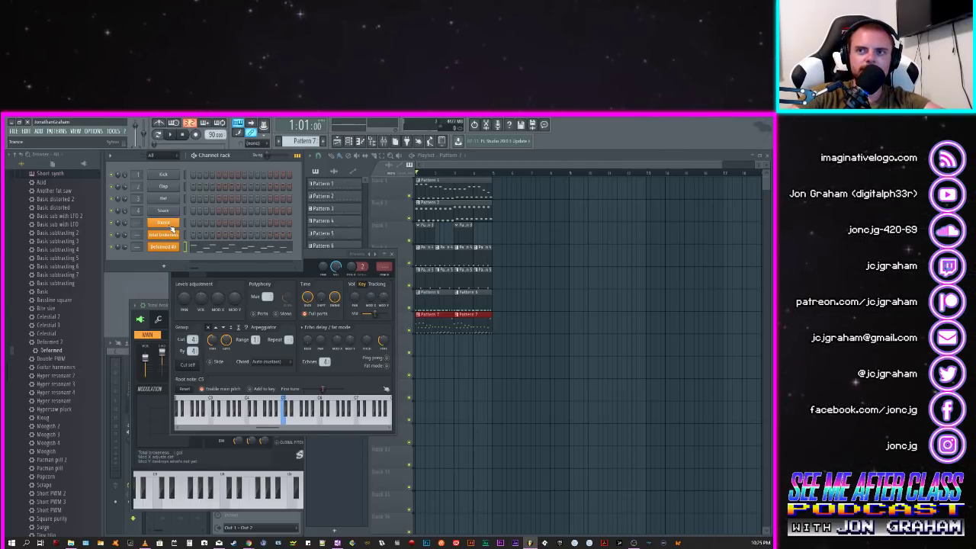
{"action": "left_click", "coordinate": [171, 227]}
{"action": "left_click", "coordinate": [180, 169]}
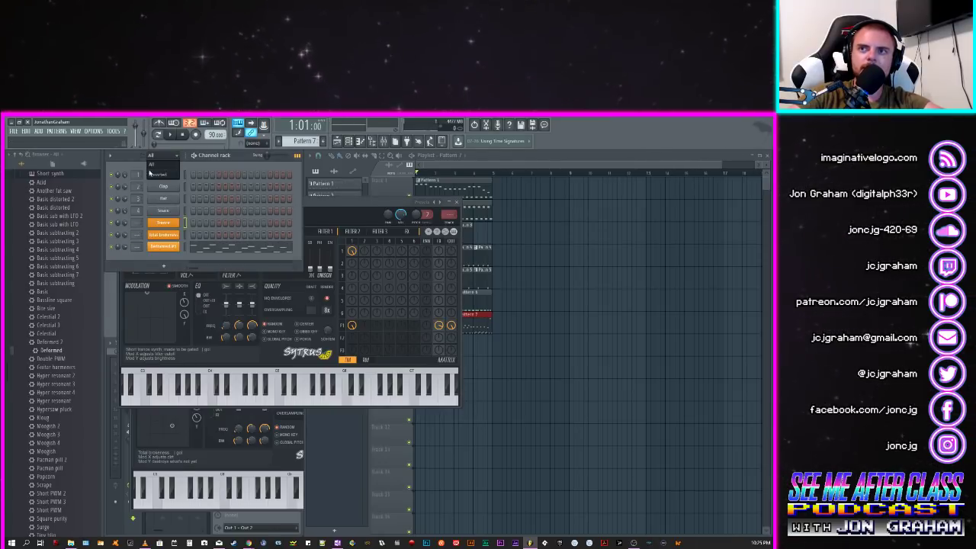
Step: Add the SQ8L synth plugin as a new instrument channel
{"action": "left_click", "coordinate": [38, 131]}
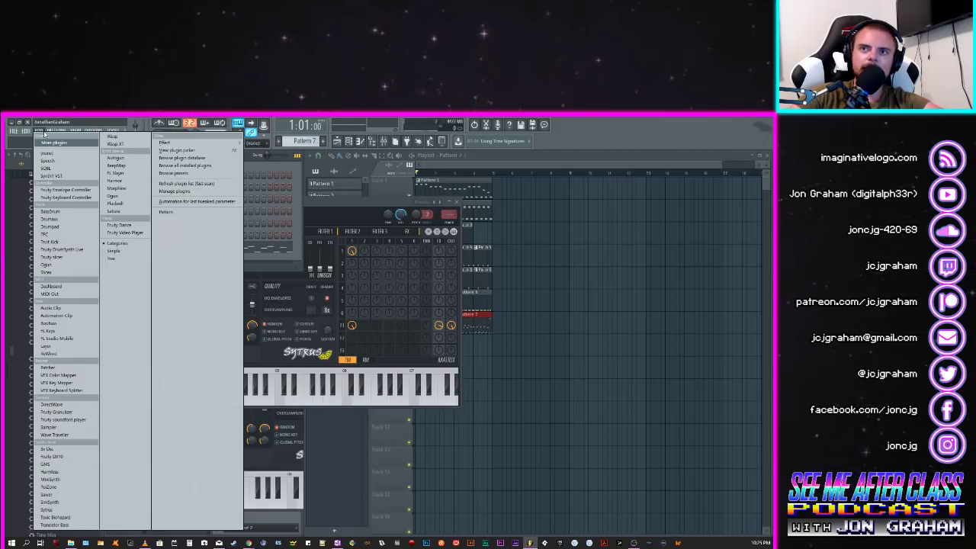
{"action": "left_click", "coordinate": [59, 121]}
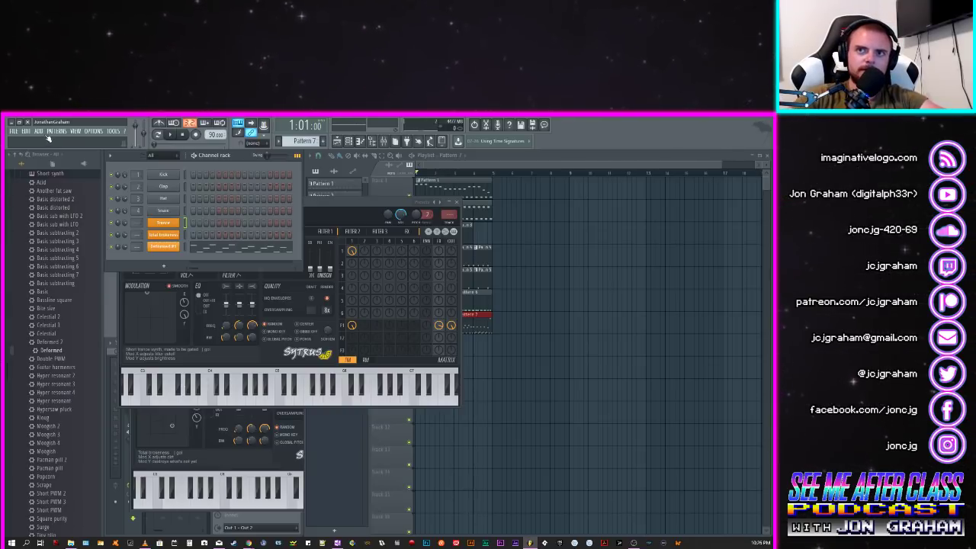
{"action": "left_click", "coordinate": [38, 131]}
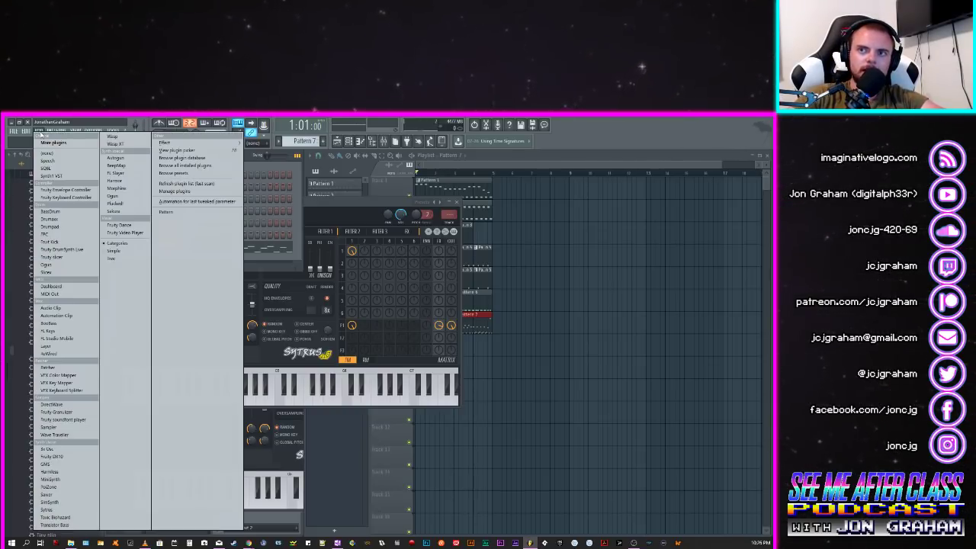
{"action": "left_click", "coordinate": [46, 168]}
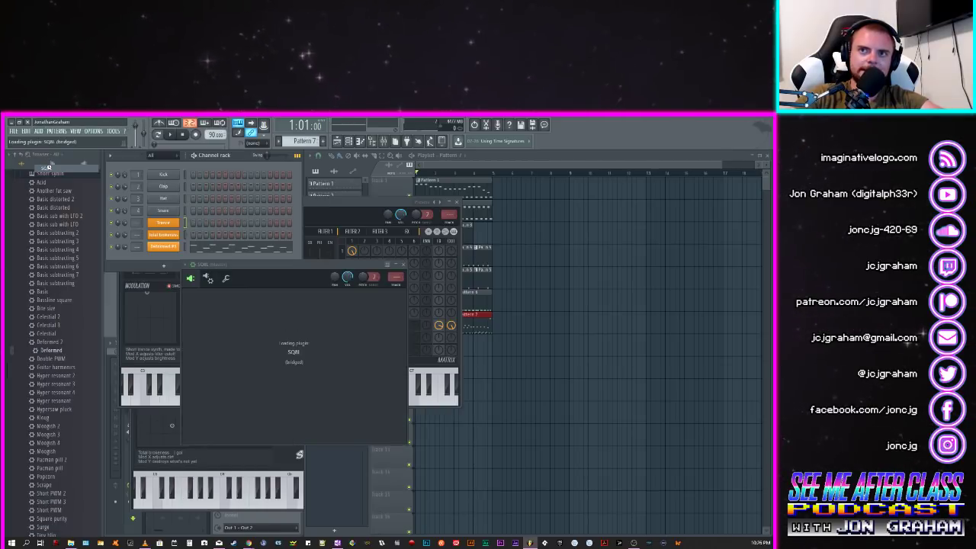
Step: Add Synth1 VST as another instrument channel and move its window clear of the channel rack
{"action": "left_click", "coordinate": [38, 131]}
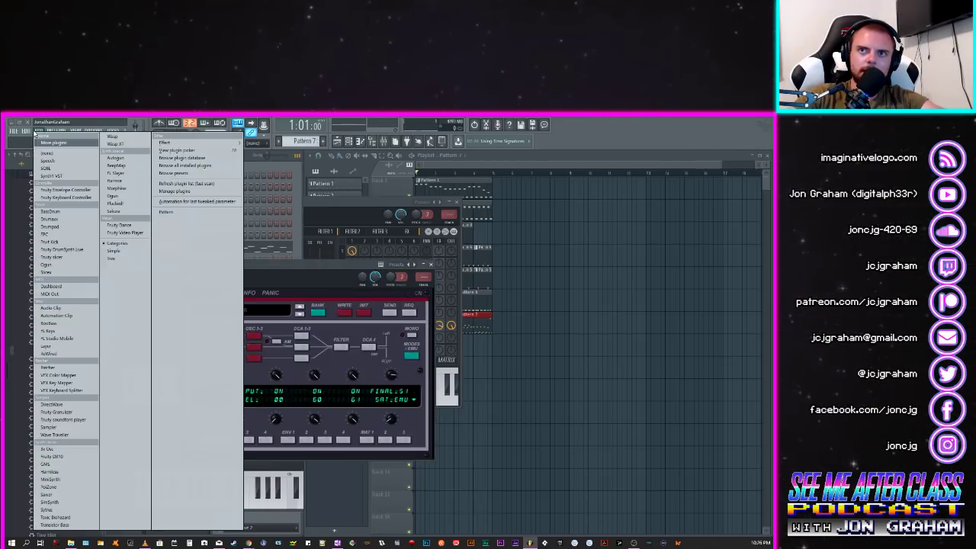
{"action": "left_click", "coordinate": [66, 176]}
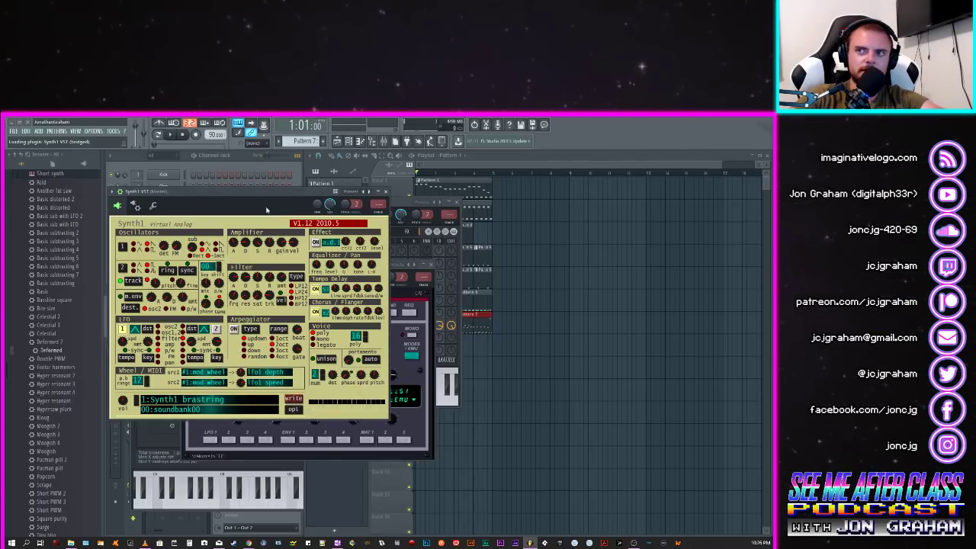
{"action": "left_click_drag", "start_coordinate": [266, 209], "coordinate": [433, 298]}
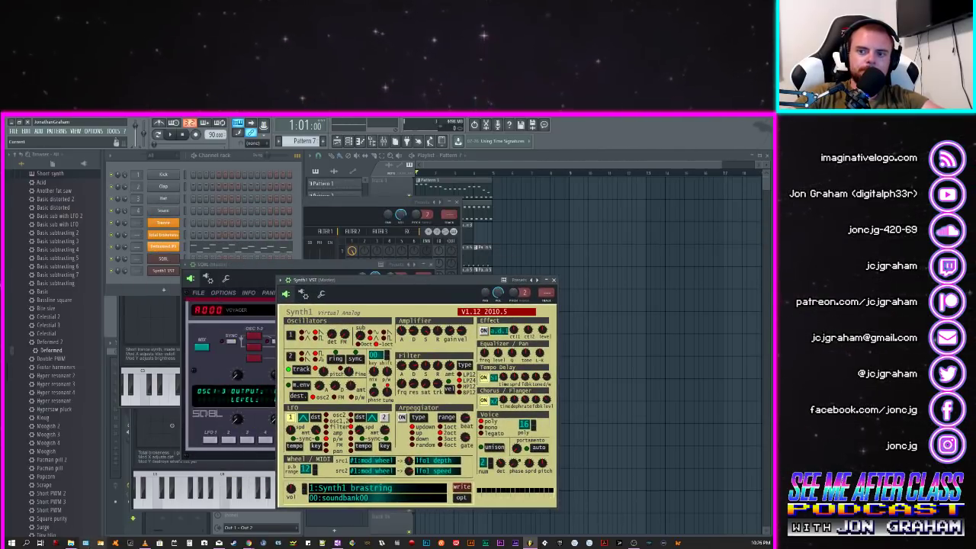
{"action": "mouse_move", "coordinate": [70, 543]}
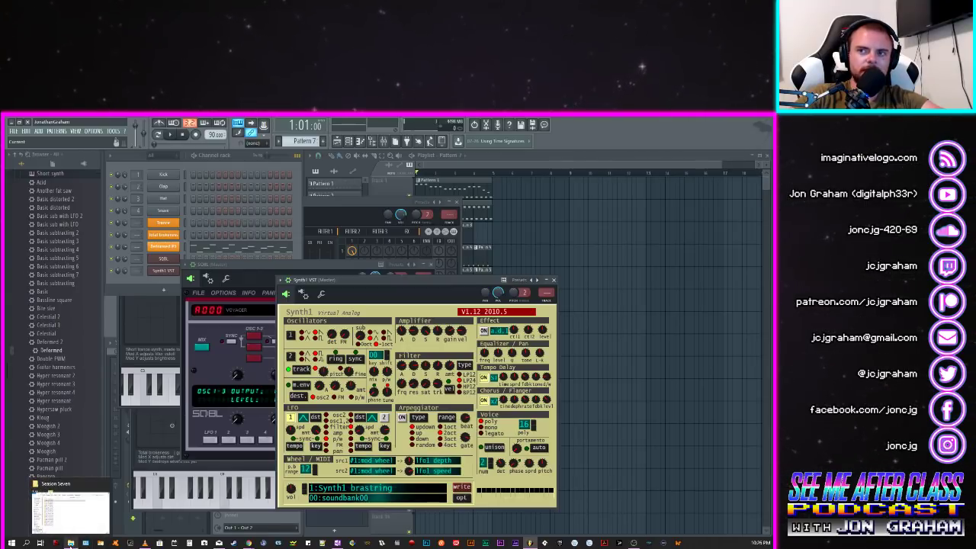
{"action": "mouse_move", "coordinate": [87, 525]}
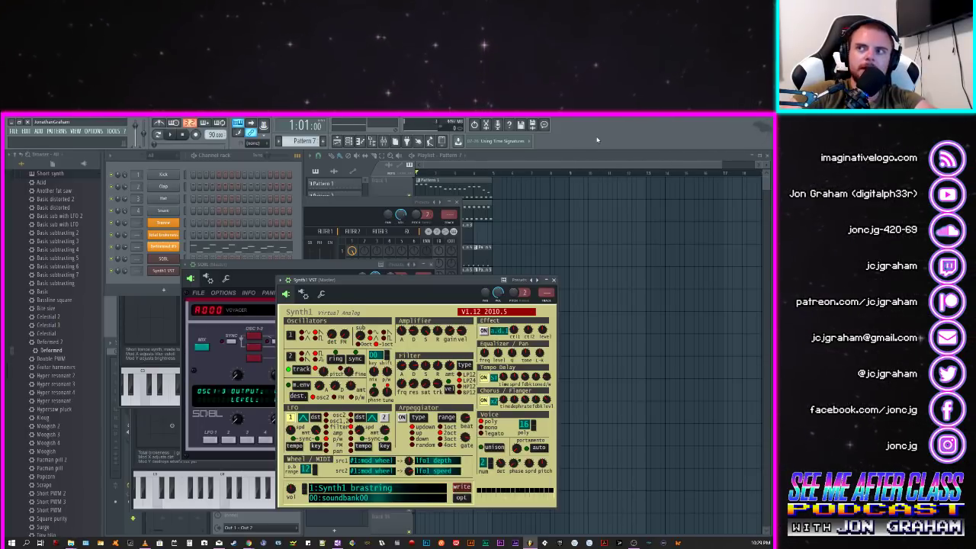
{"action": "left_click", "coordinate": [14, 131]}
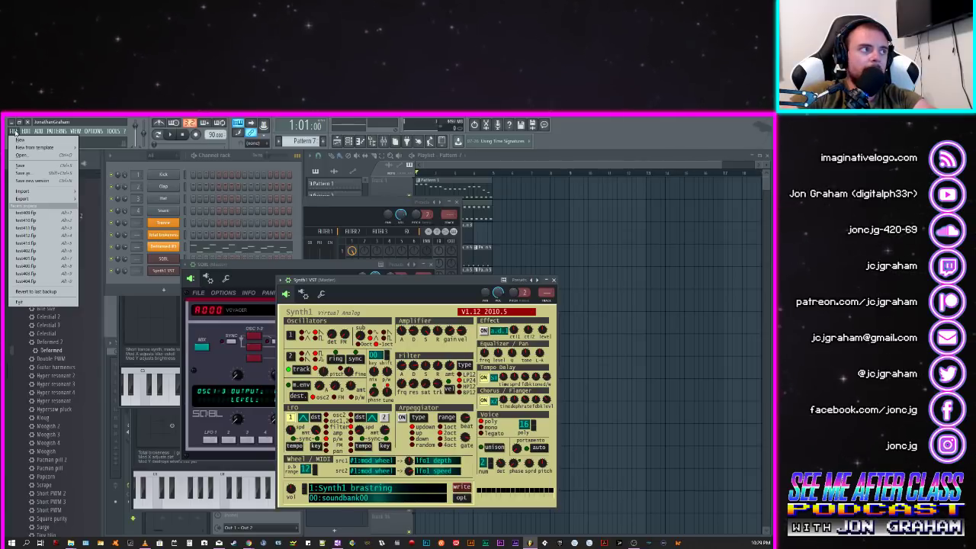
{"action": "left_click", "coordinate": [14, 131]}
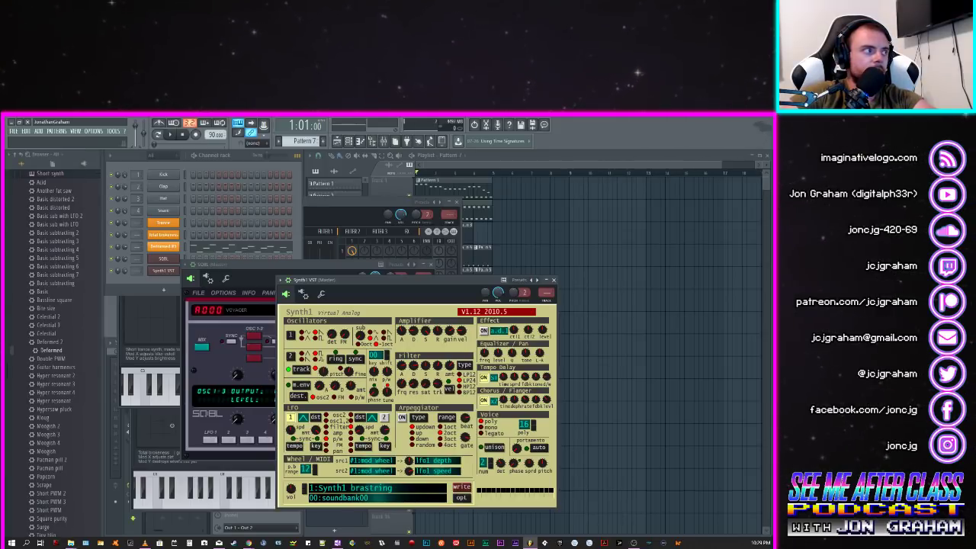
{"action": "left_click", "coordinate": [13, 131]}
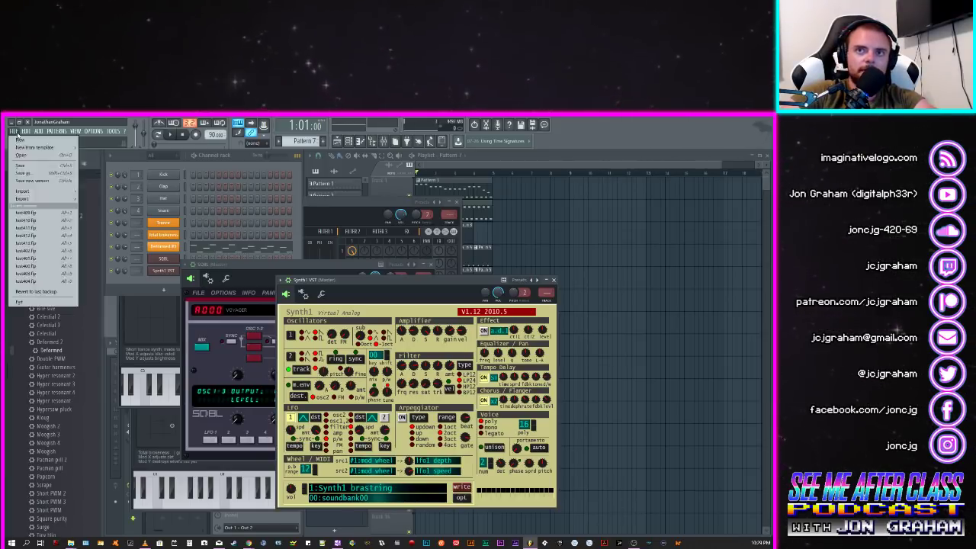
{"action": "left_click", "coordinate": [13, 131]}
Step: Look through the audio, MIDI and general settings, open the plugin manager from the file settings and dismiss its introductory notice
{"action": "left_click", "coordinate": [93, 131]}
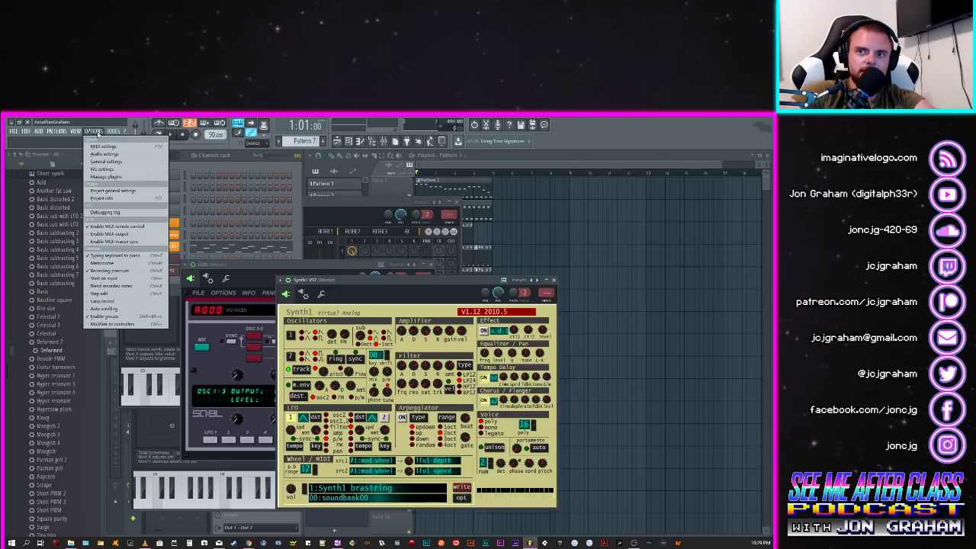
{"action": "left_click", "coordinate": [104, 154]}
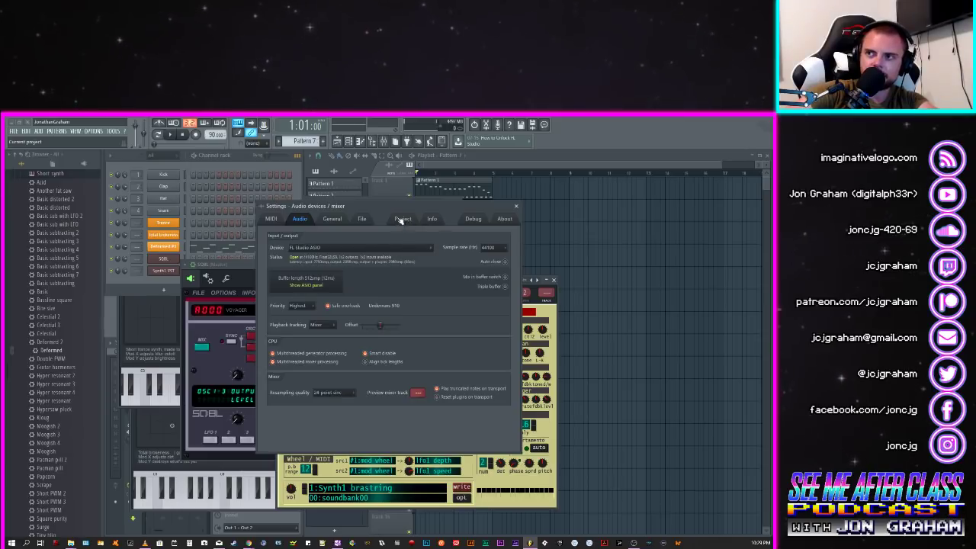
{"action": "left_click", "coordinate": [280, 218]}
{"action": "left_click", "coordinate": [333, 219]}
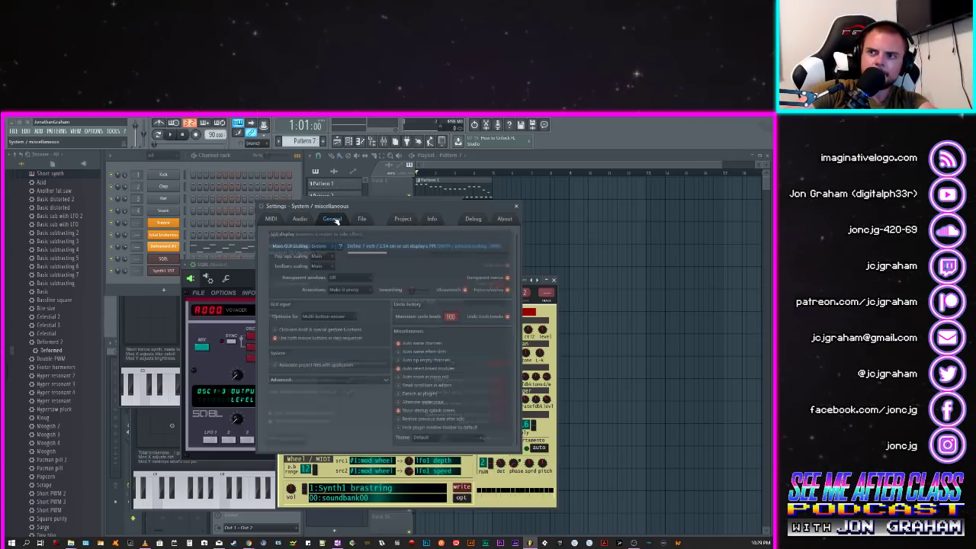
{"action": "left_click", "coordinate": [362, 219]}
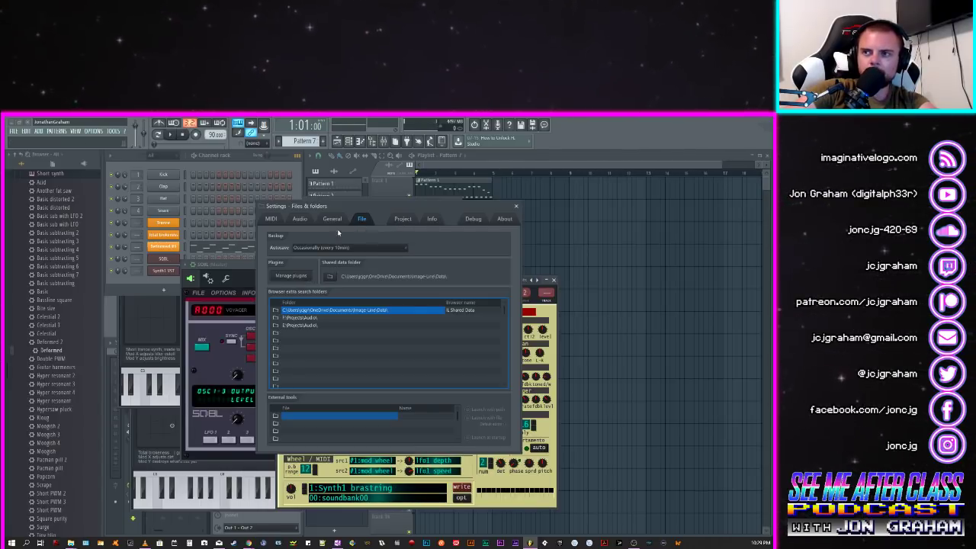
{"action": "left_click", "coordinate": [289, 276]}
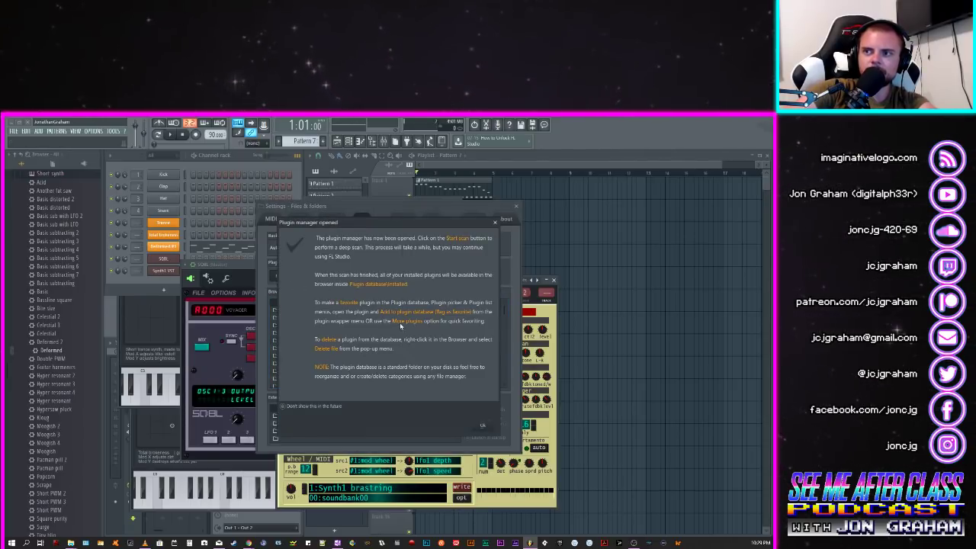
{"action": "left_click", "coordinate": [486, 426]}
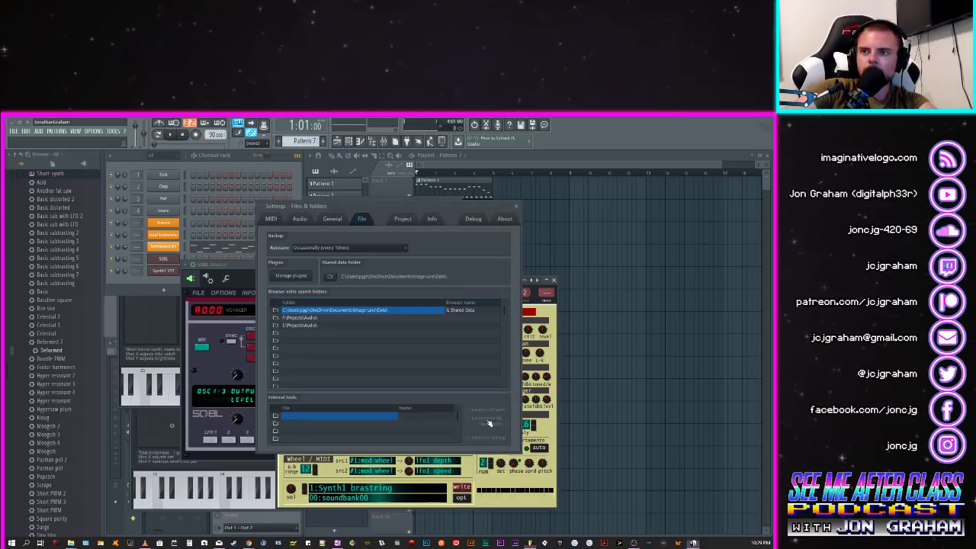
Step: Scan for installed plugins in the plugin manager and go to the end of the plugin list
{"action": "left_click_drag", "start_coordinate": [6, 226], "coordinate": [325, 189]}
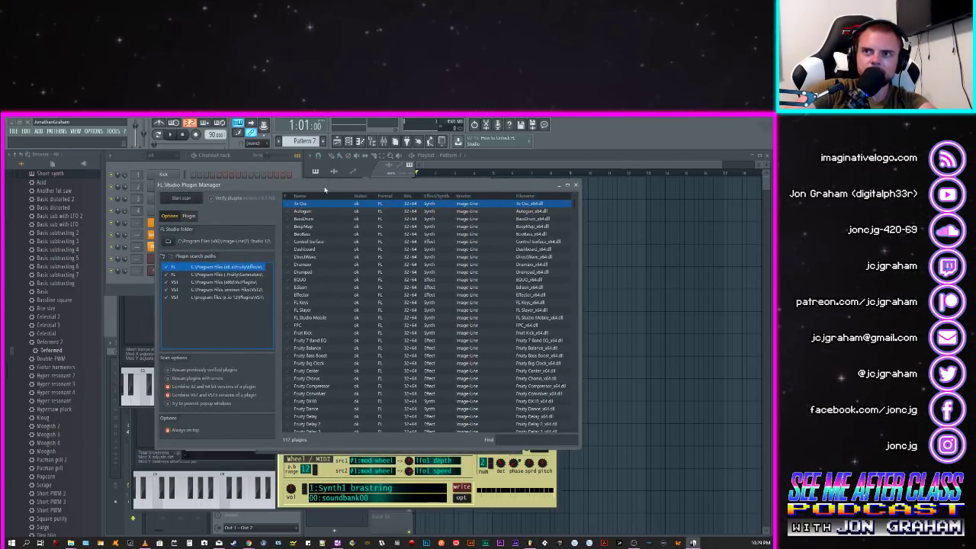
{"action": "left_click", "coordinate": [182, 200]}
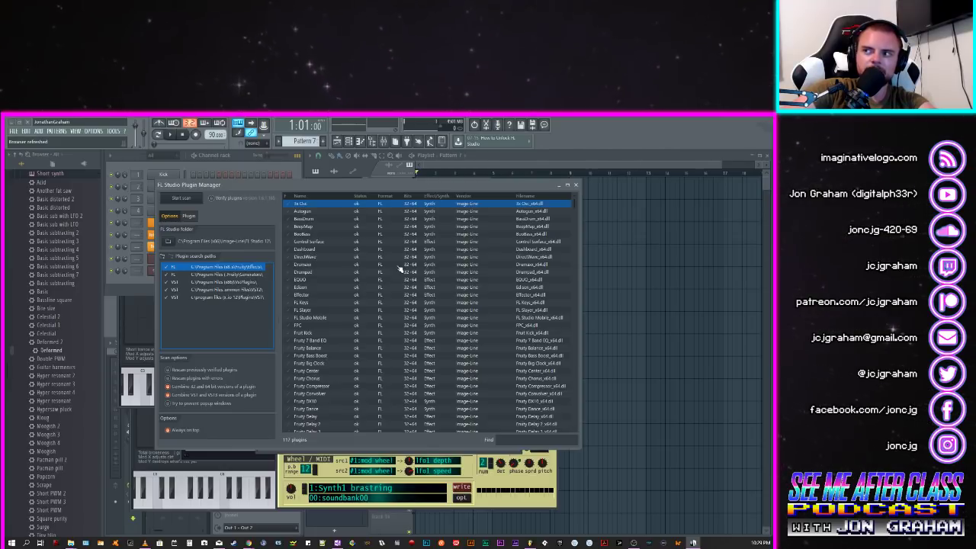
{"action": "scroll", "coordinate": [492, 262], "scroll_direction": "down", "scroll_amount": 7}
{"action": "left_click_drag", "start_coordinate": [577, 257], "coordinate": [593, 451]}
Step: Examine the SQ8L and Synth1 VST entries in the plugin list, and close the plugin manager and the settings
{"action": "left_click", "coordinate": [299, 420]}
{"action": "left_click", "coordinate": [308, 429]}
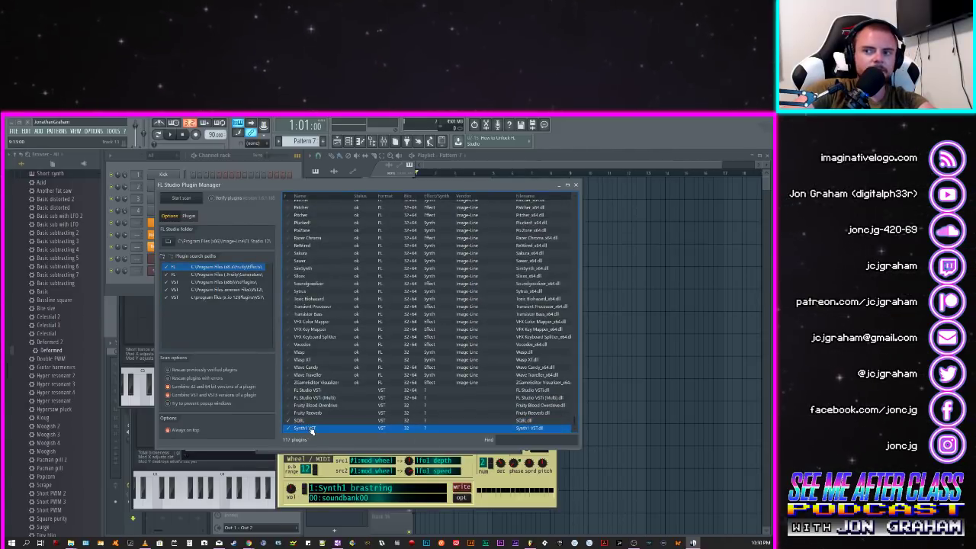
{"action": "left_click", "coordinate": [305, 420]}
{"action": "left_click", "coordinate": [303, 428]}
{"action": "left_click", "coordinate": [300, 421]}
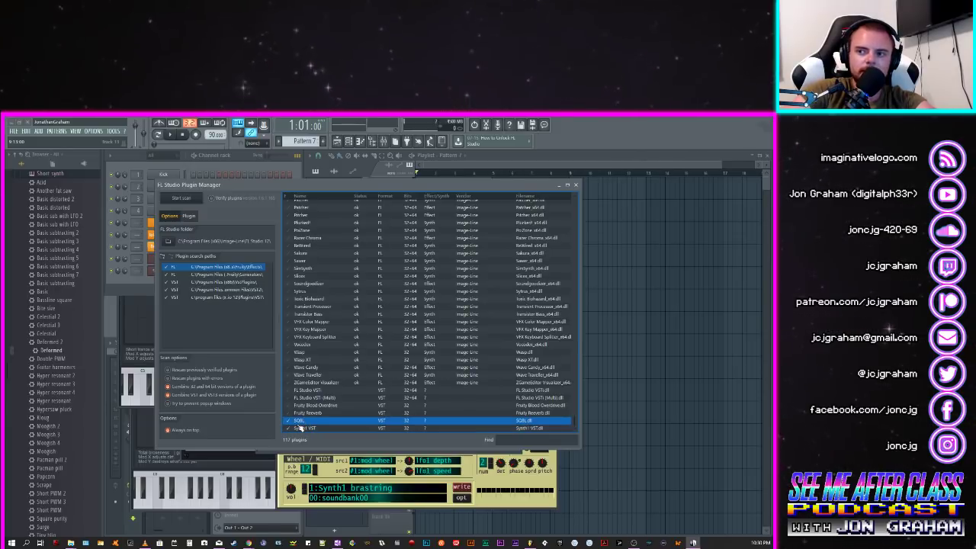
{"action": "left_click", "coordinate": [305, 429]}
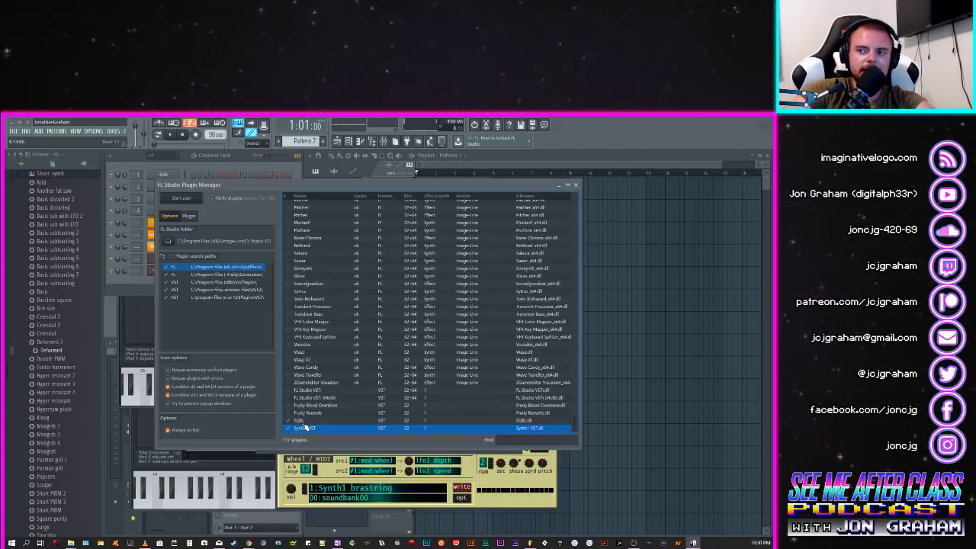
{"action": "key", "text": "Up"}
{"action": "left_click", "coordinate": [303, 430]}
{"action": "left_click", "coordinate": [301, 422]}
{"action": "left_click", "coordinate": [304, 428]}
{"action": "left_click", "coordinate": [301, 422]}
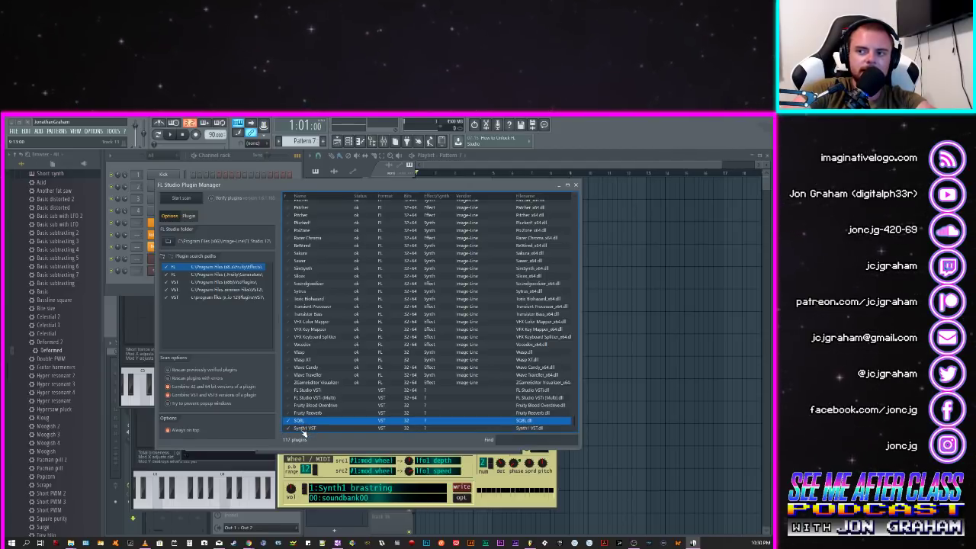
{"action": "left_click", "coordinate": [300, 429]}
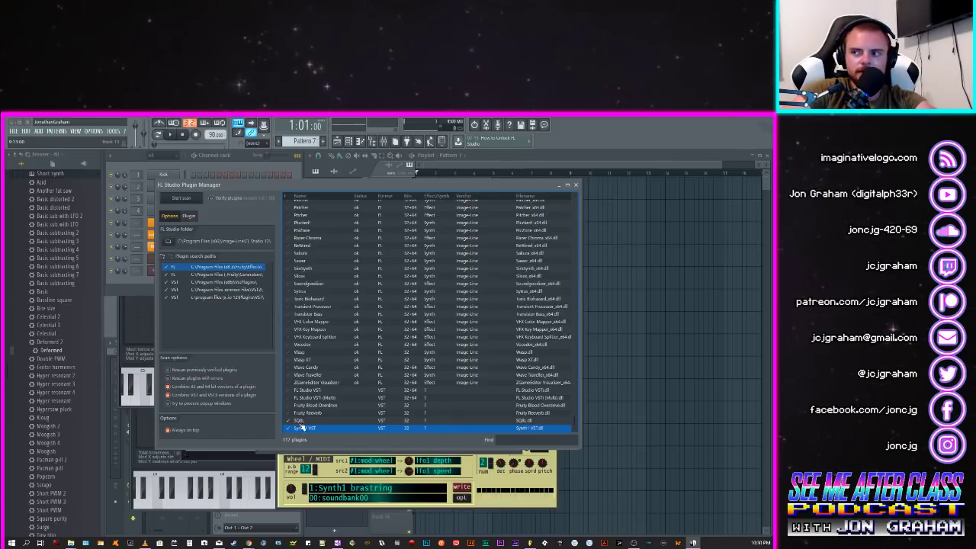
{"action": "left_click", "coordinate": [306, 421]}
{"action": "left_click", "coordinate": [308, 428]}
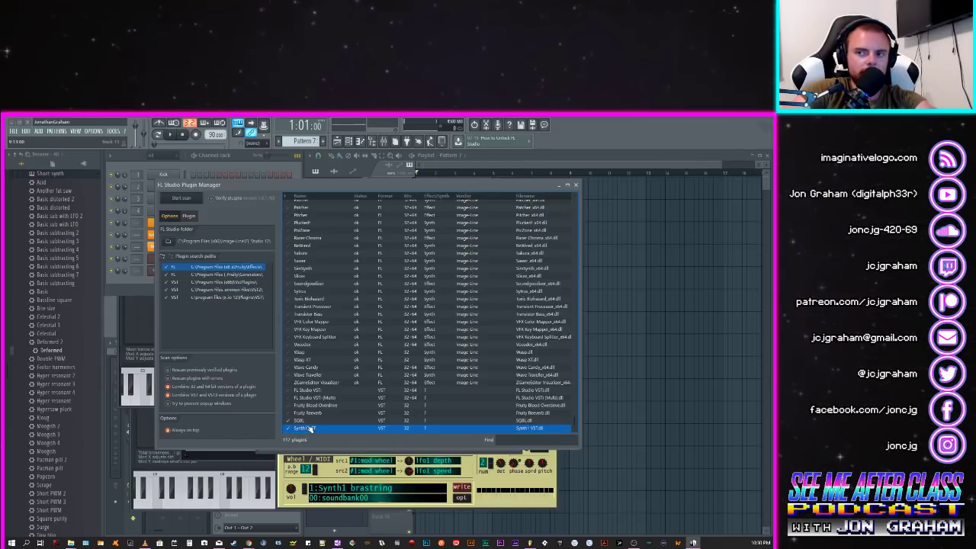
{"action": "left_click", "coordinate": [310, 421]}
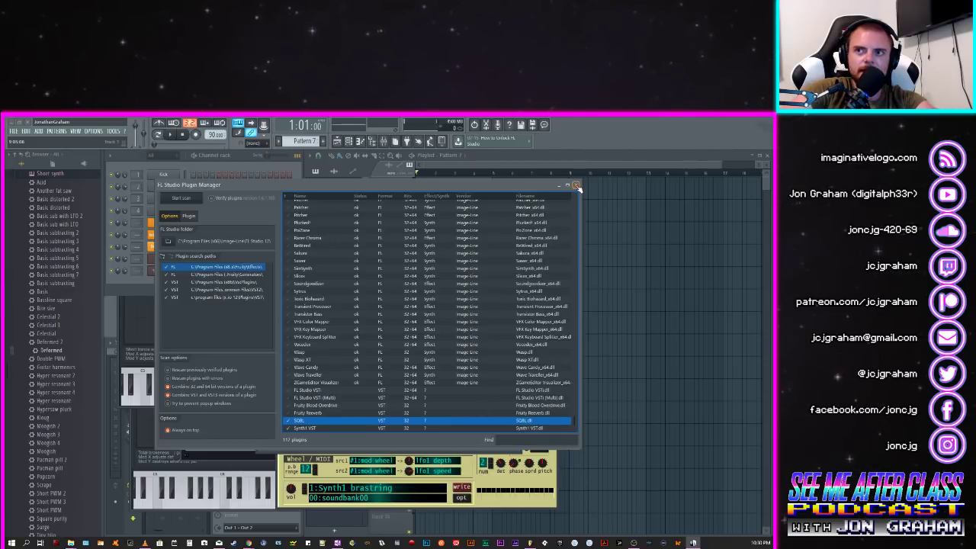
{"action": "left_click", "coordinate": [577, 185]}
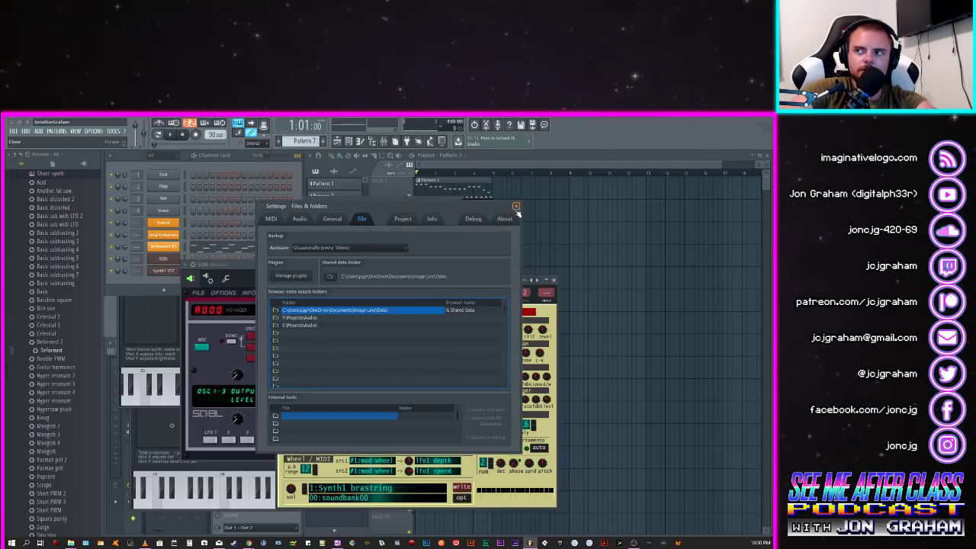
{"action": "left_click", "coordinate": [515, 206]}
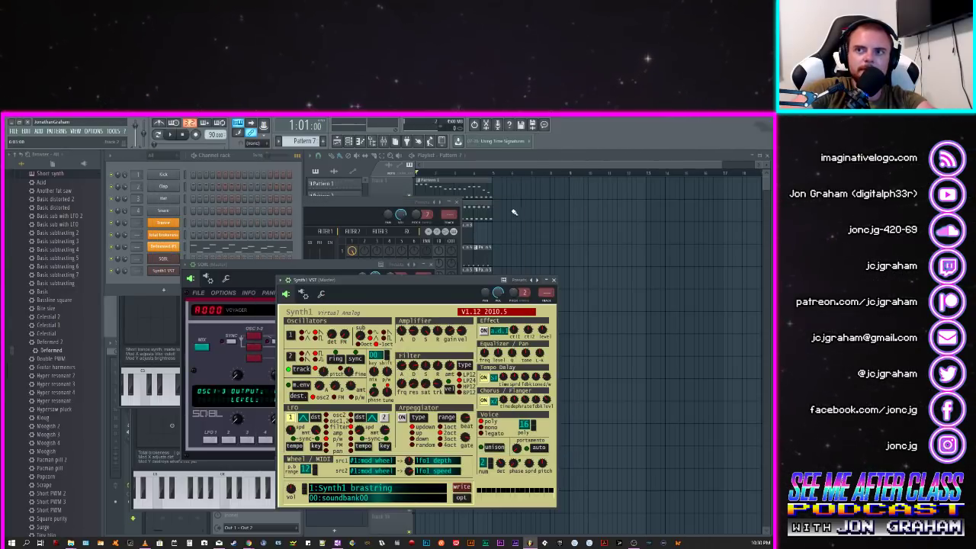
Step: Delete the Synth1 VST and SQ8L channels from the channel rack
{"action": "right_click", "coordinate": [173, 272]}
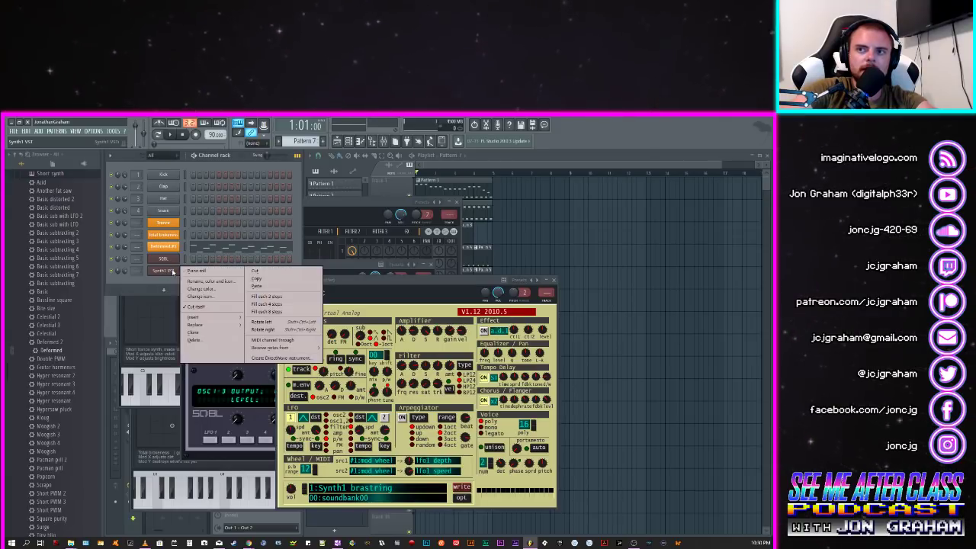
{"action": "left_click", "coordinate": [195, 339]}
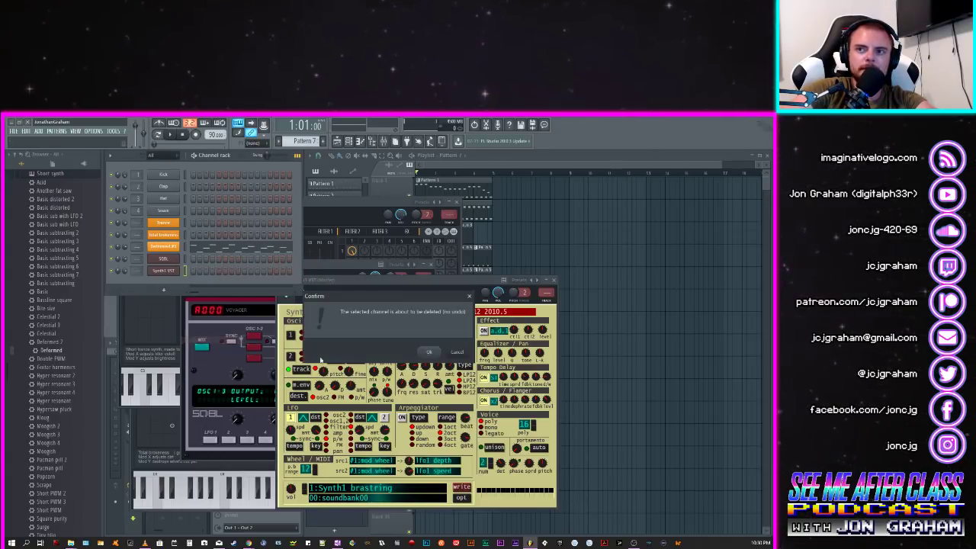
{"action": "left_click", "coordinate": [430, 352]}
{"action": "right_click", "coordinate": [180, 258]}
{"action": "left_click", "coordinate": [194, 327]}
{"action": "left_click", "coordinate": [429, 355]}
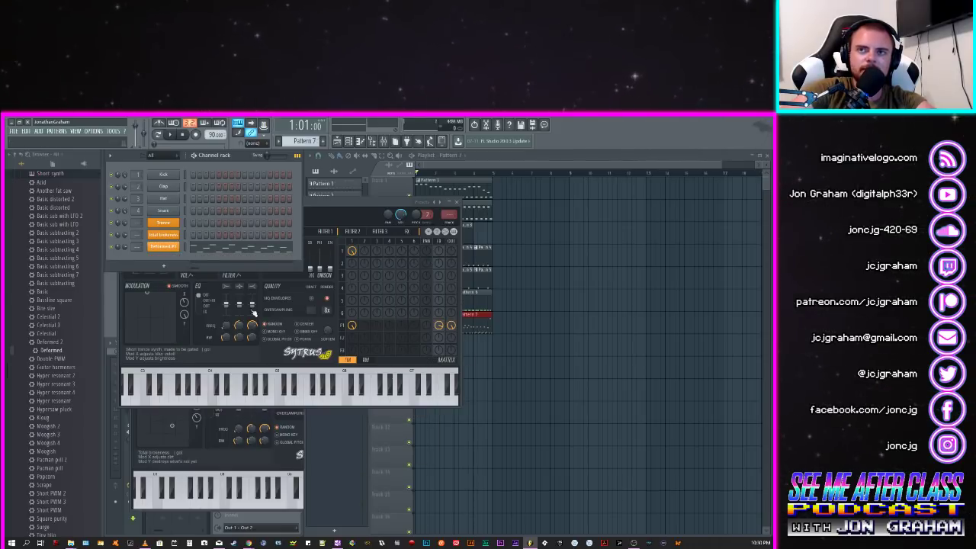
{"action": "left_click", "coordinate": [38, 131]}
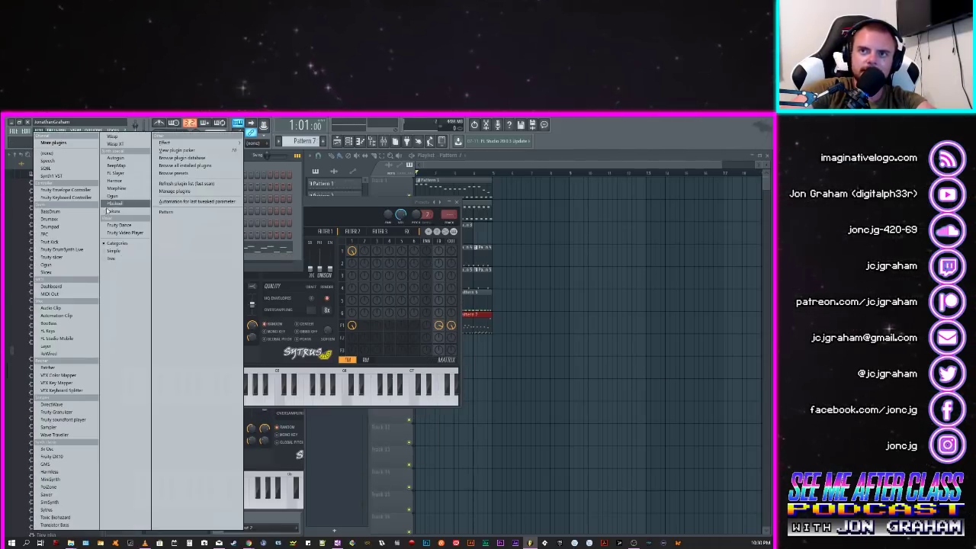
{"action": "left_click", "coordinate": [59, 131]}
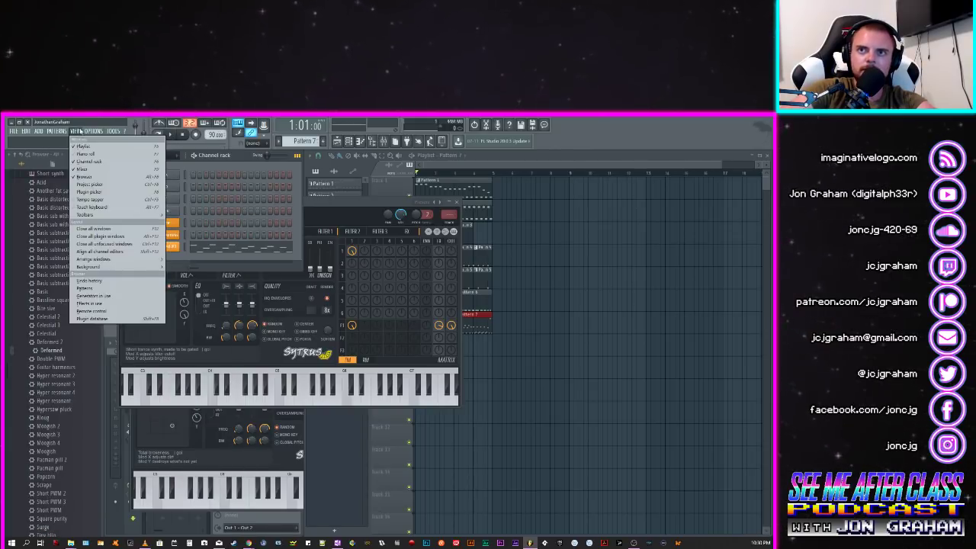
{"action": "left_click", "coordinate": [90, 124]}
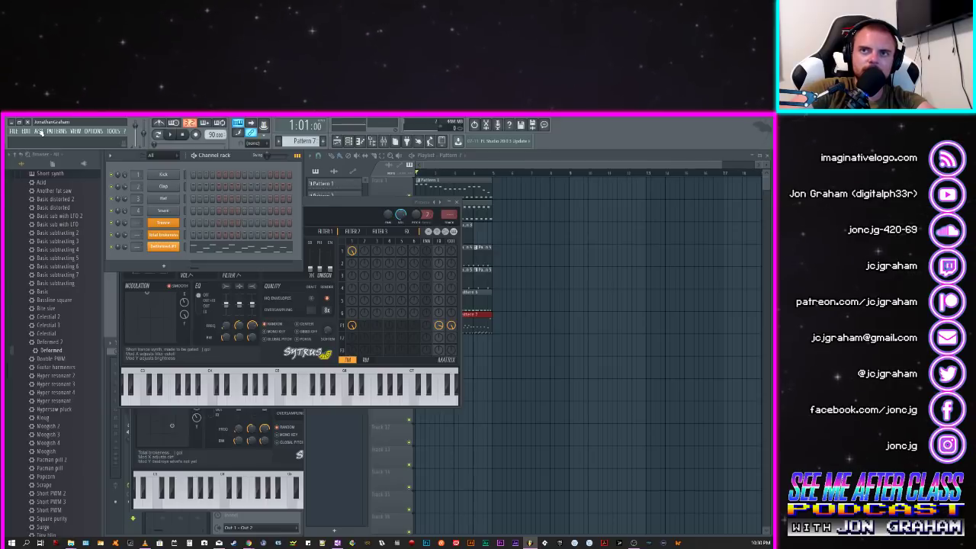
Step: Add SQ8L and Synth1 VST as new instrument channels again
{"action": "left_click", "coordinate": [38, 132]}
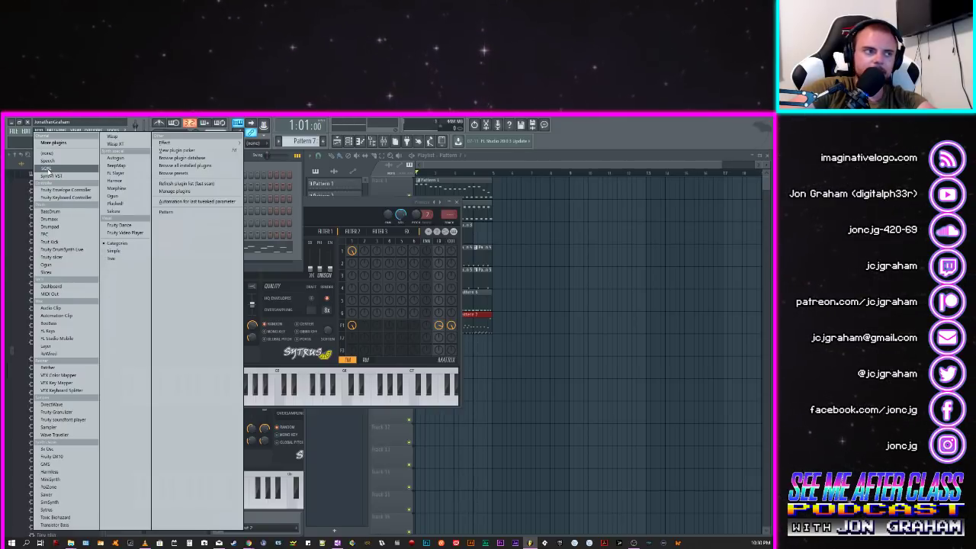
{"action": "left_click", "coordinate": [49, 170]}
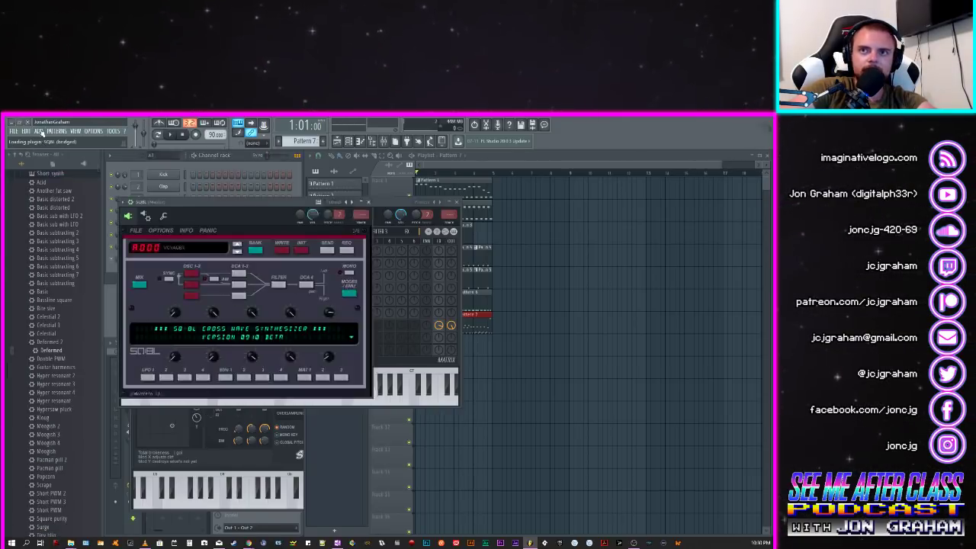
{"action": "left_click", "coordinate": [39, 131]}
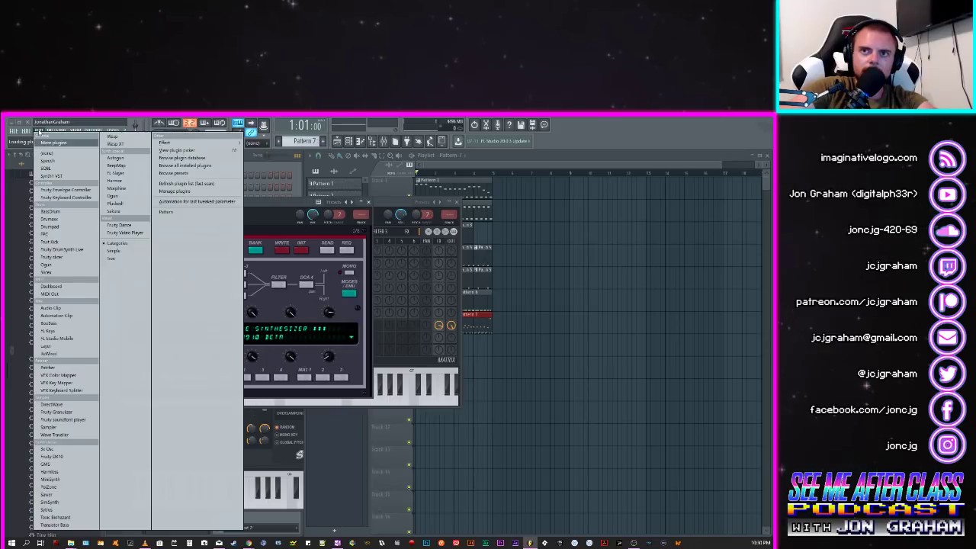
{"action": "left_click", "coordinate": [59, 177]}
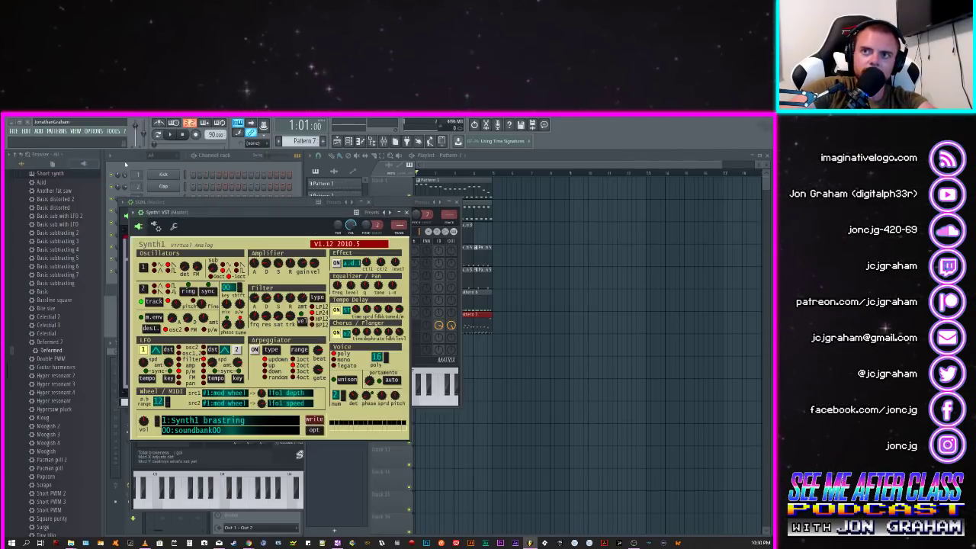
Step: Bring the channel rack forward, show the SQ8L editor and move its window clear of the rack
{"action": "left_click", "coordinate": [150, 170]}
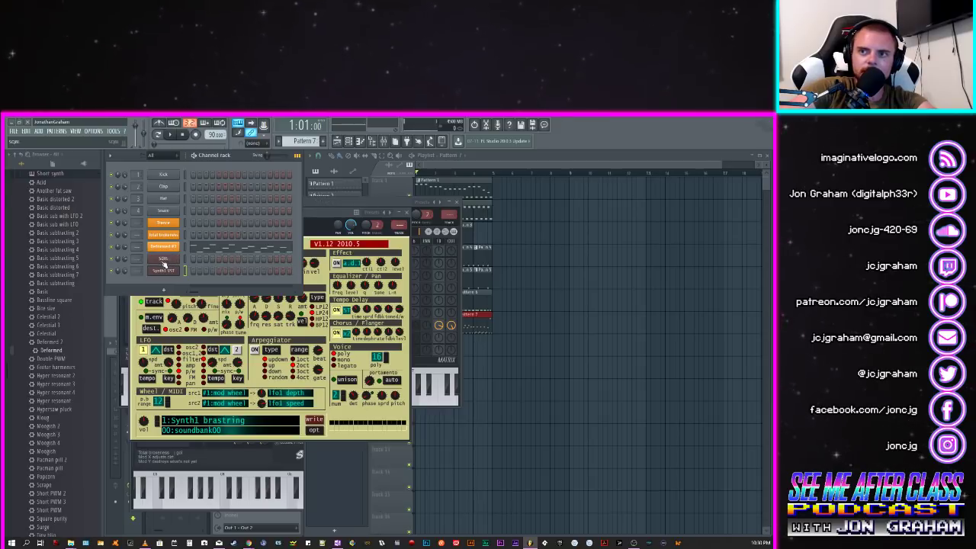
{"action": "left_click", "coordinate": [166, 261]}
{"action": "left_click_drag", "start_coordinate": [198, 210], "coordinate": [385, 275]}
Step: Copy the Deformed #3 channel's melody notes, play the pattern briefly, and paste the notes into the SQ8L channel
{"action": "right_click", "coordinate": [177, 246]}
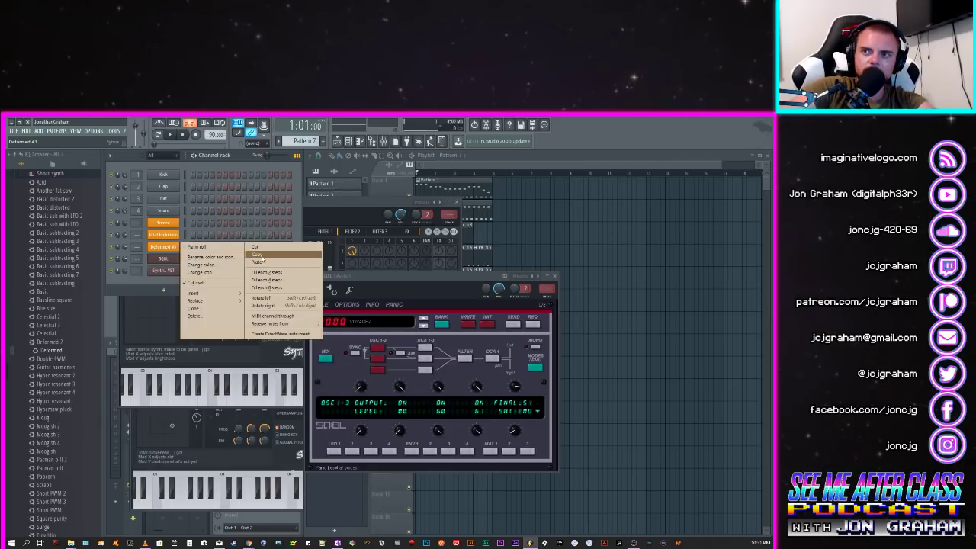
{"action": "left_click", "coordinate": [260, 263]}
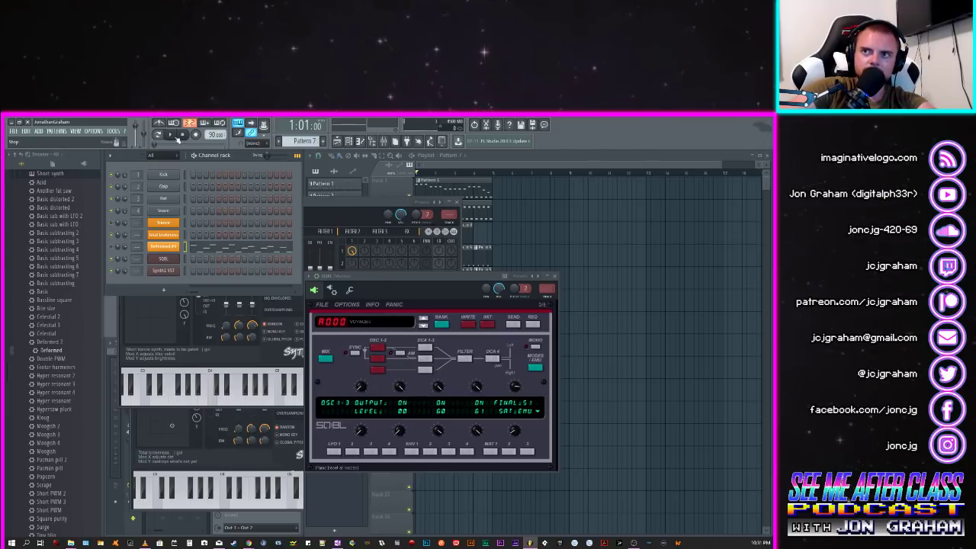
{"action": "left_click", "coordinate": [172, 135]}
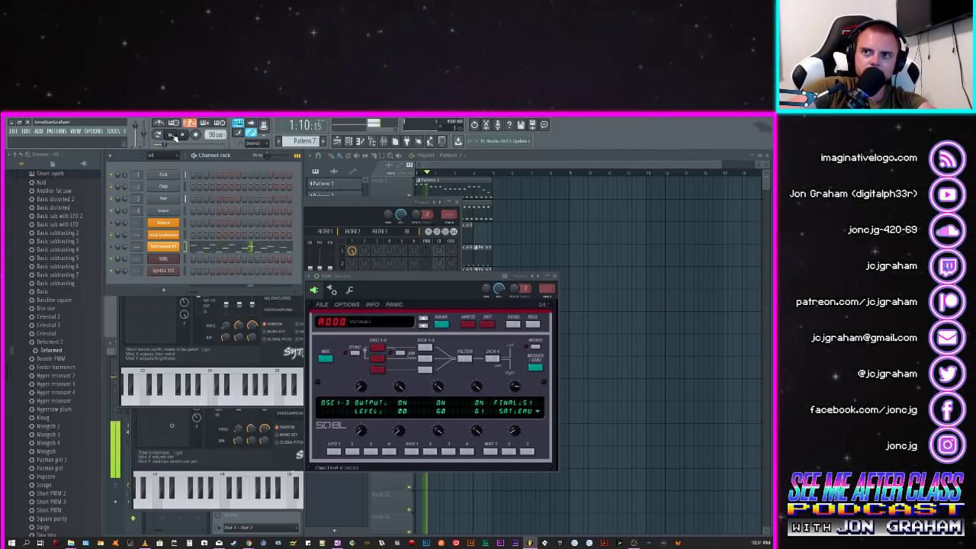
{"action": "left_click", "coordinate": [187, 136]}
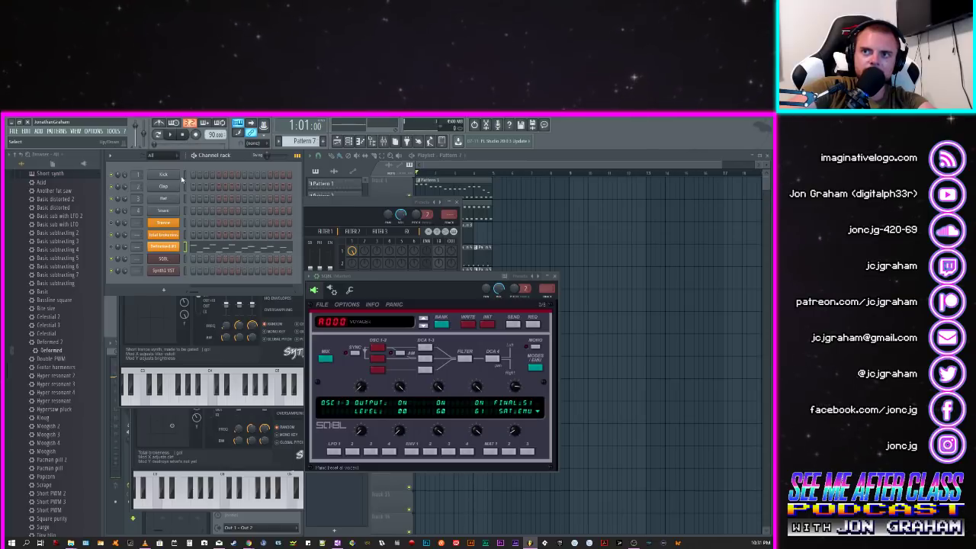
{"action": "right_click", "coordinate": [173, 263]}
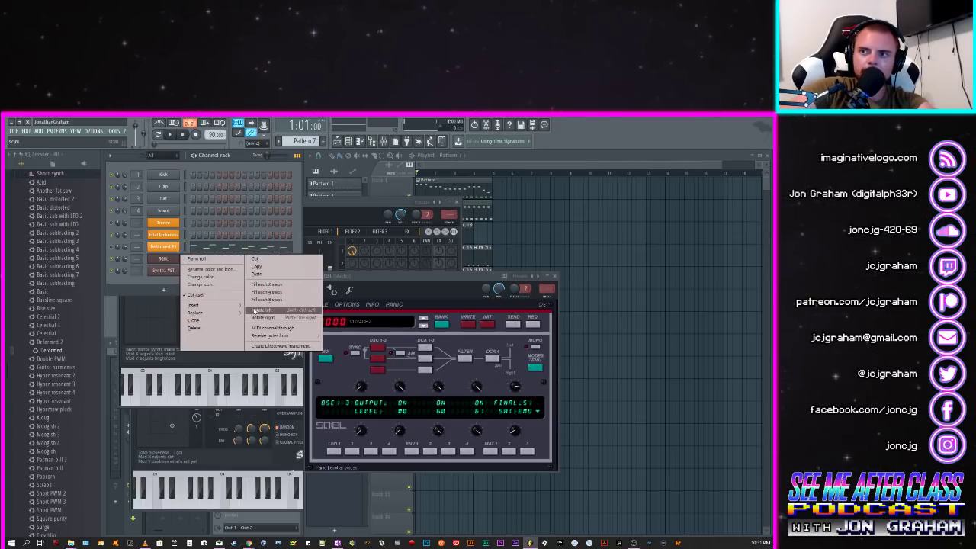
{"action": "left_click", "coordinate": [259, 274]}
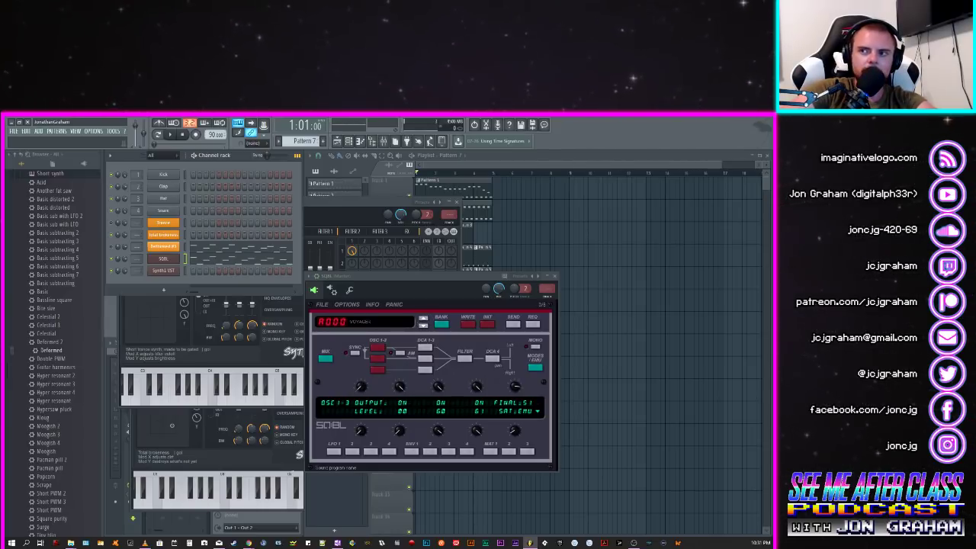
Step: Play the pattern through SQ8L preset A000, advance the synth to preset A001 and restart playback
{"action": "key", "text": "space"}
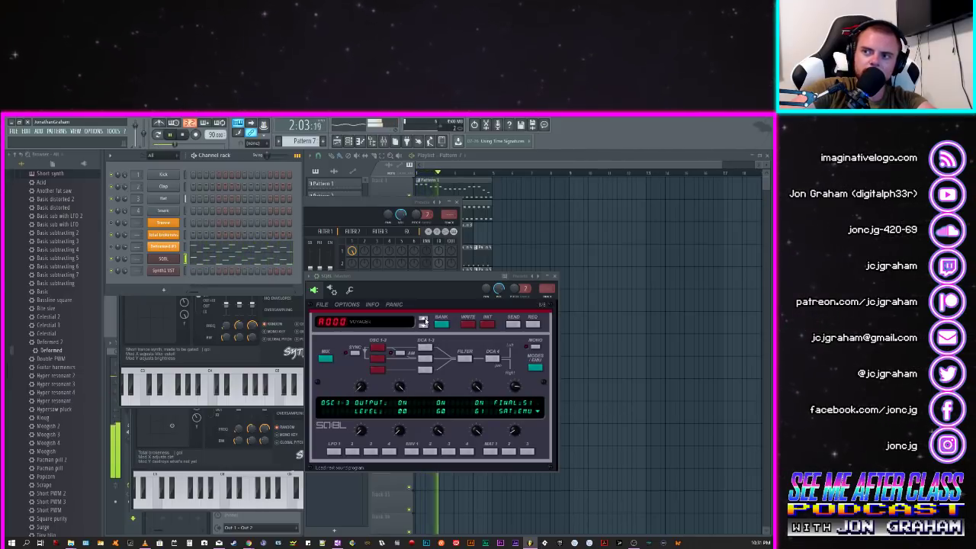
{"action": "left_click", "coordinate": [423, 323]}
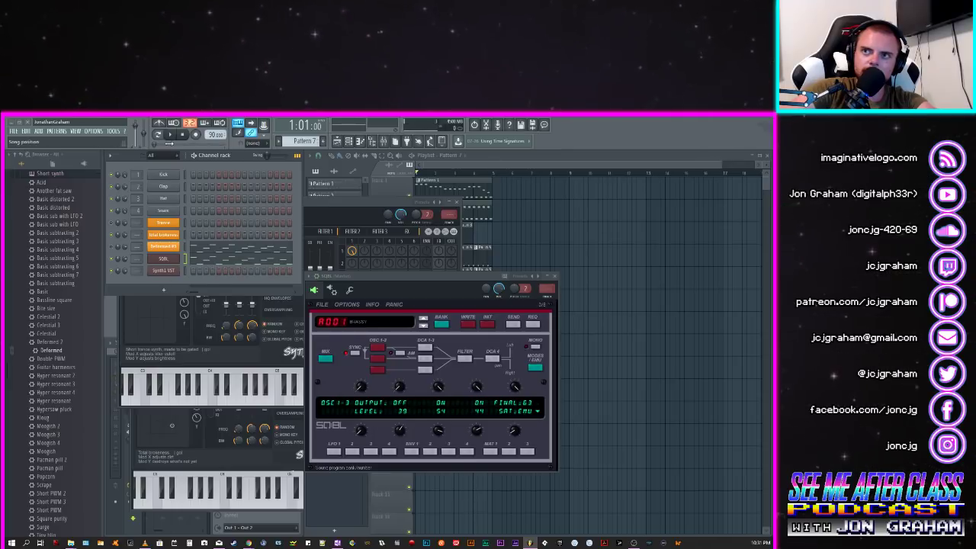
{"action": "left_click", "coordinate": [169, 135]}
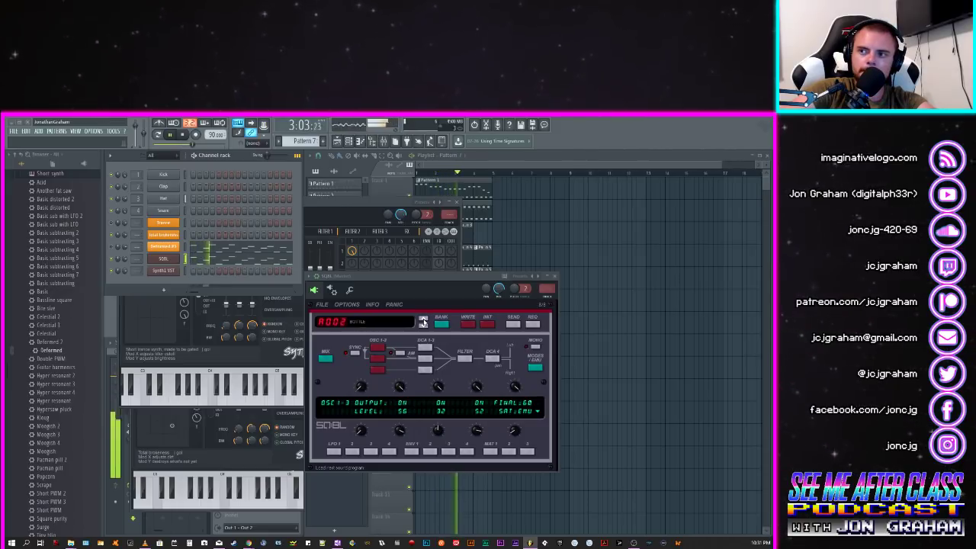
Step: Audition the following SQ8L presets one by one up to A021 while the pattern keeps playing
{"action": "left_click", "coordinate": [423, 321]}
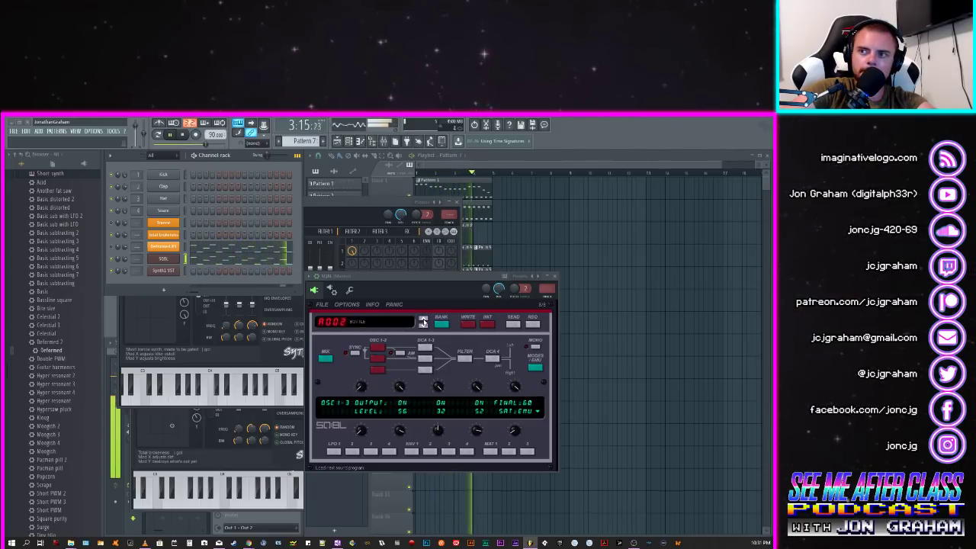
{"action": "left_click", "coordinate": [423, 322]}
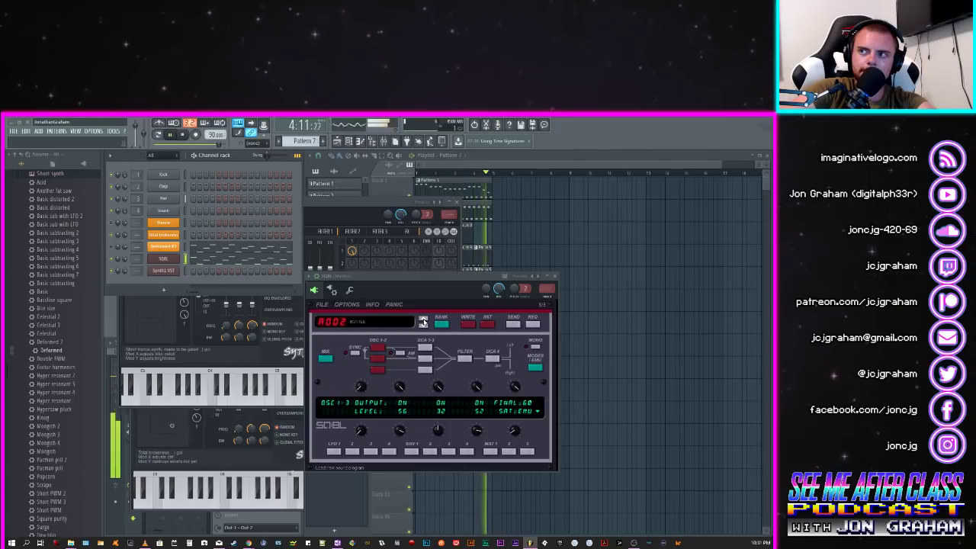
{"action": "left_click", "coordinate": [423, 322]}
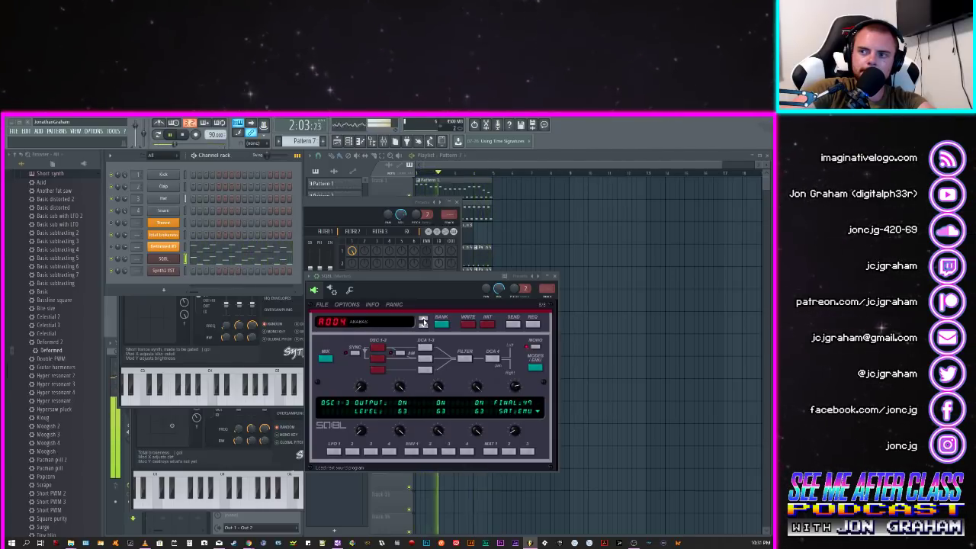
{"action": "left_click", "coordinate": [423, 321]}
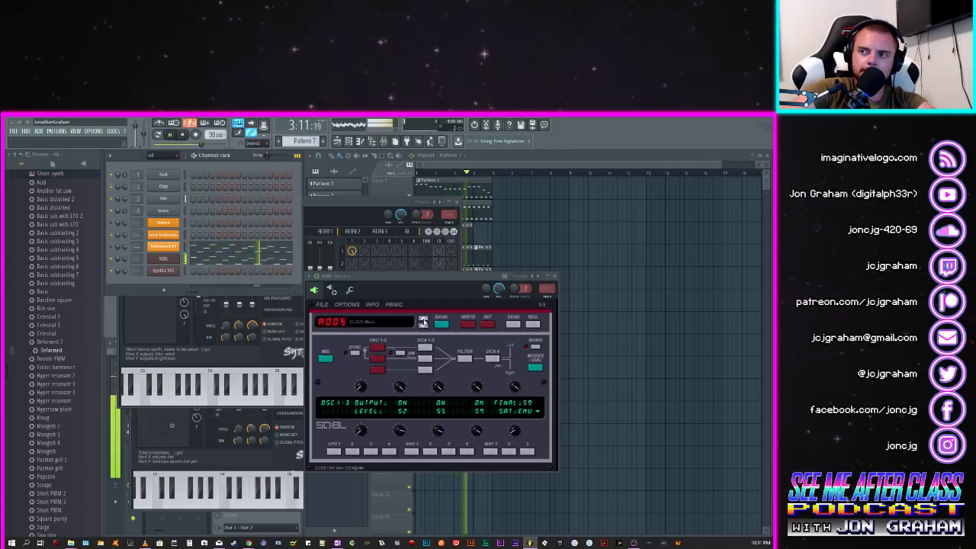
{"action": "left_click", "coordinate": [423, 321]}
{"action": "left_click", "coordinate": [423, 322]}
{"action": "left_click", "coordinate": [423, 322]}
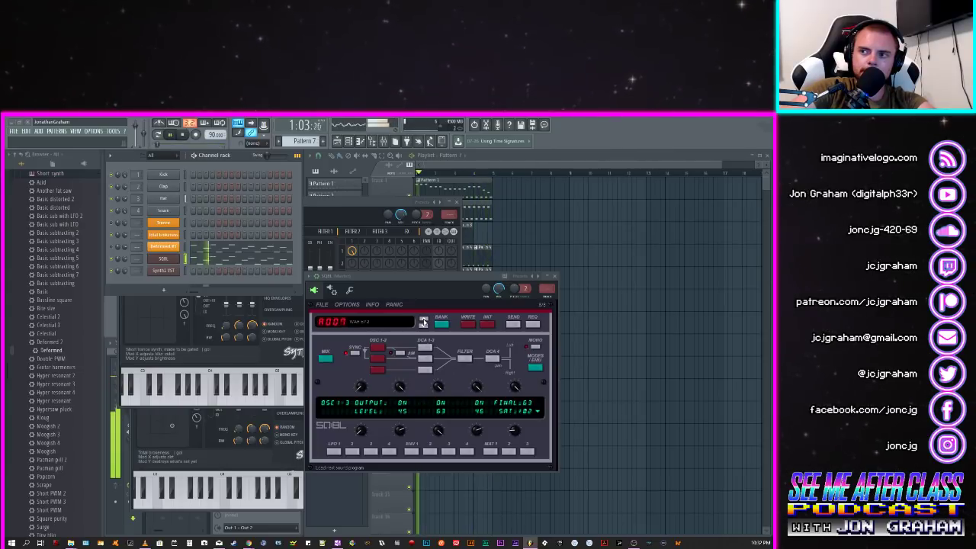
{"action": "left_click", "coordinate": [423, 322]}
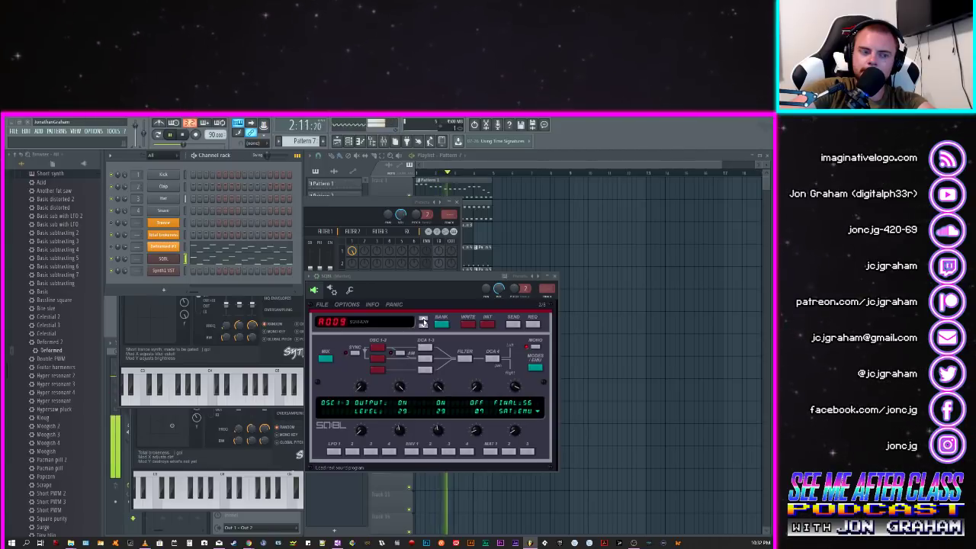
{"action": "left_click", "coordinate": [423, 322]}
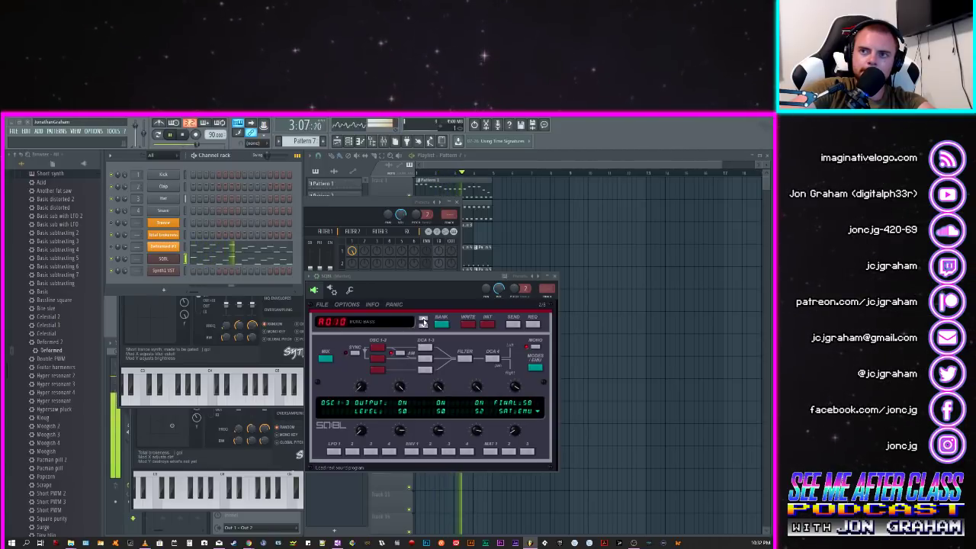
{"action": "left_click", "coordinate": [422, 322]}
{"action": "left_click", "coordinate": [423, 321]}
{"action": "left_click", "coordinate": [423, 322]}
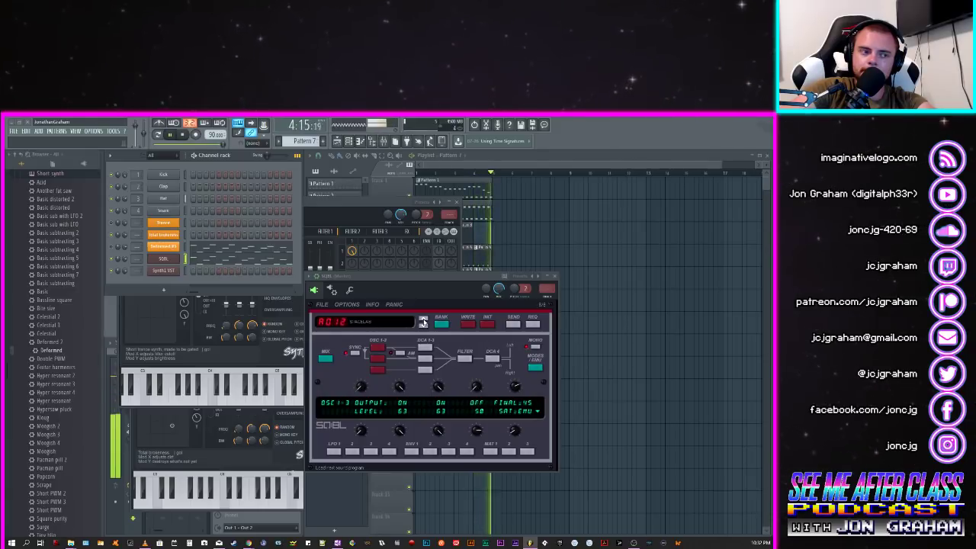
{"action": "left_click", "coordinate": [423, 322]}
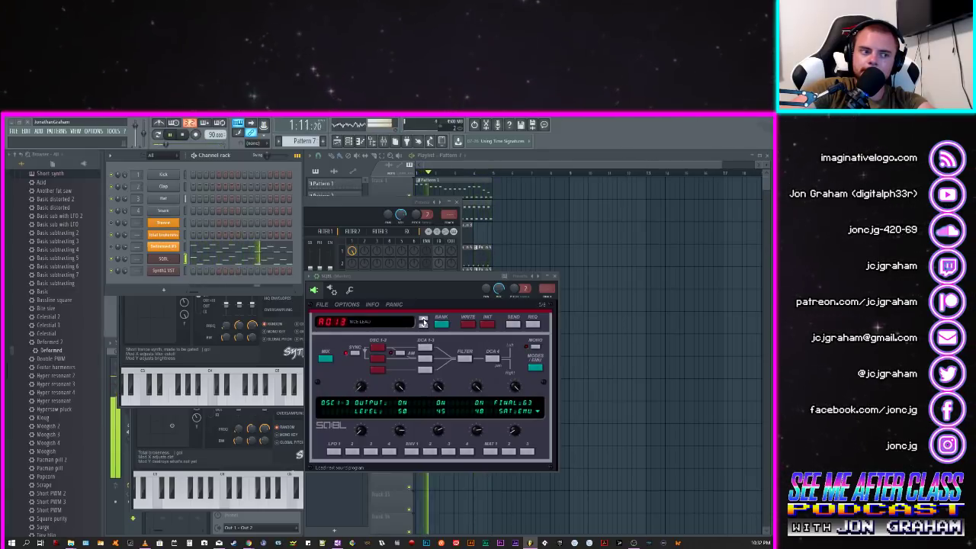
{"action": "left_click", "coordinate": [423, 322]}
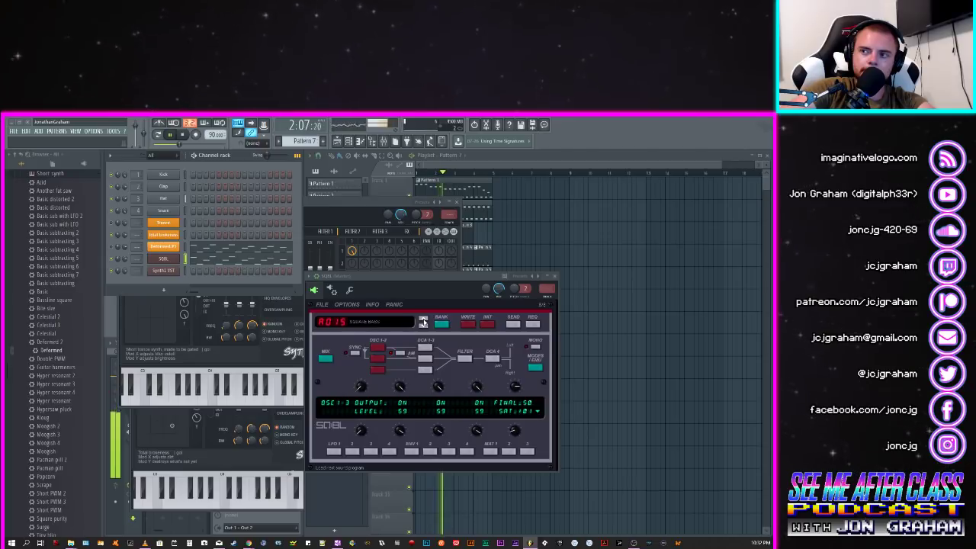
{"action": "left_click", "coordinate": [423, 321]}
{"action": "left_click", "coordinate": [423, 322]}
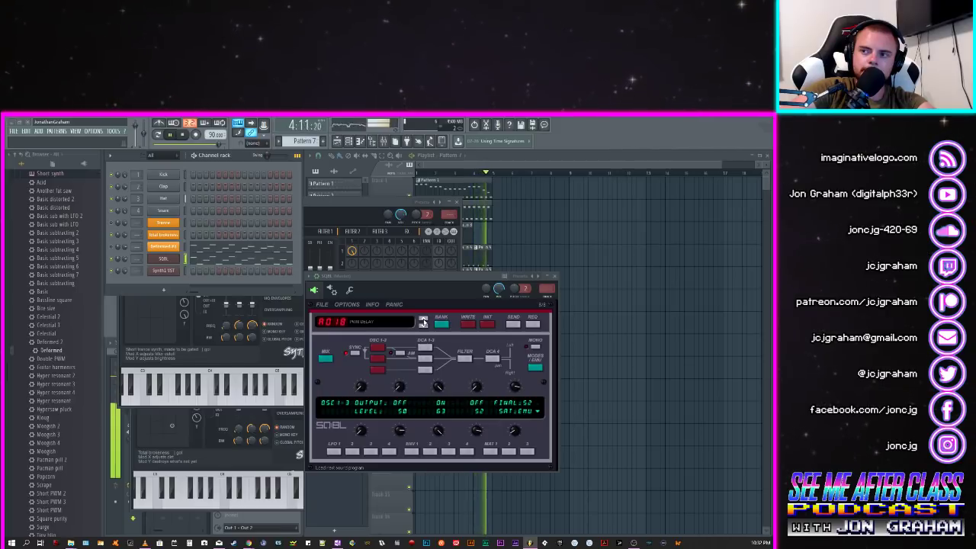
{"action": "left_click", "coordinate": [424, 322]}
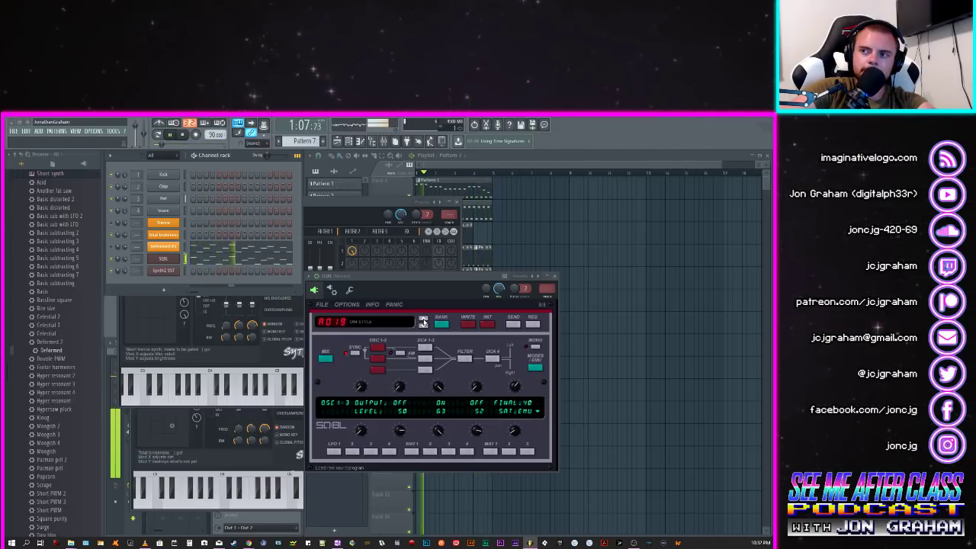
{"action": "left_click", "coordinate": [423, 322]}
{"action": "left_click", "coordinate": [423, 321]}
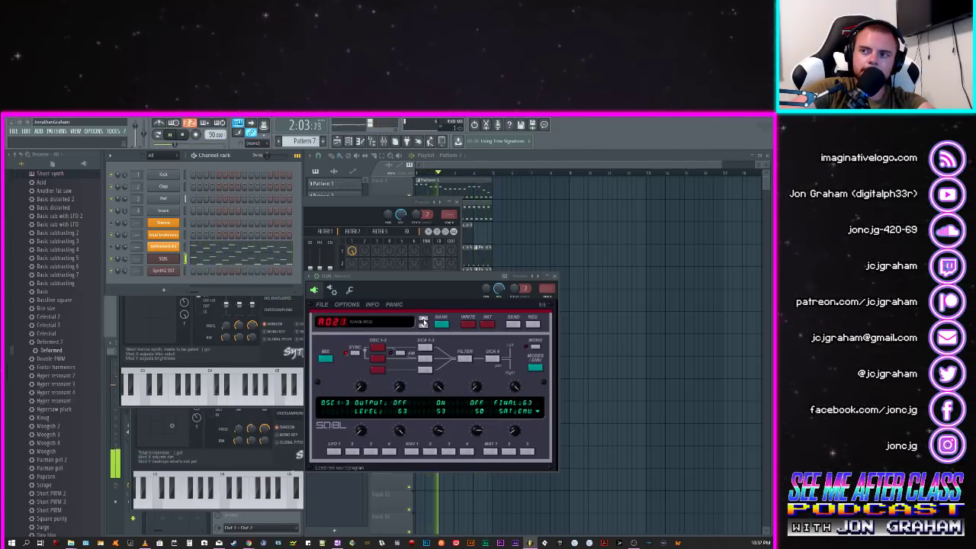
Step: Audition the SQ8L presets one after another up to A041 while Pattern 7 plays, and stop playback
{"action": "left_click", "coordinate": [423, 322]}
{"action": "left_click", "coordinate": [423, 322]}
{"action": "left_click", "coordinate": [423, 322]}
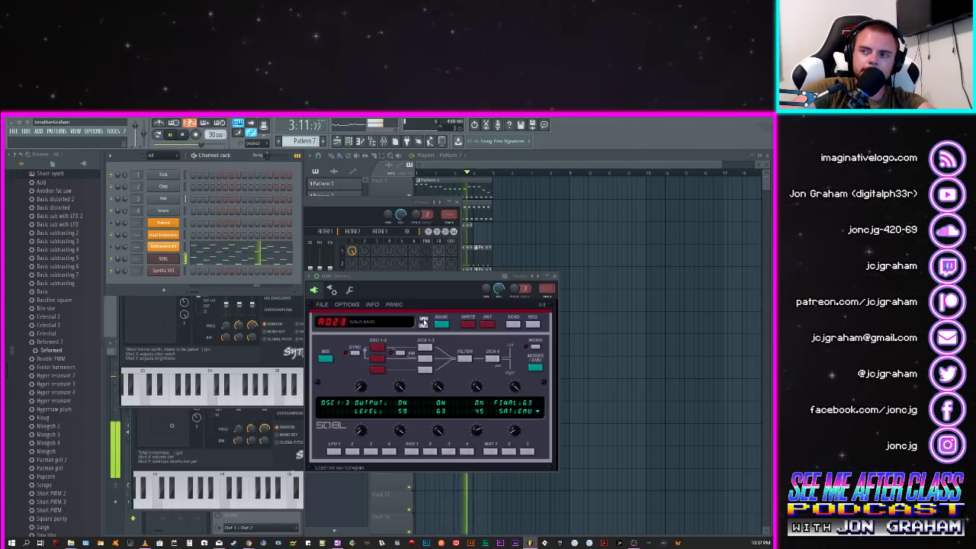
{"action": "left_click", "coordinate": [423, 322]}
{"action": "left_click", "coordinate": [423, 321]}
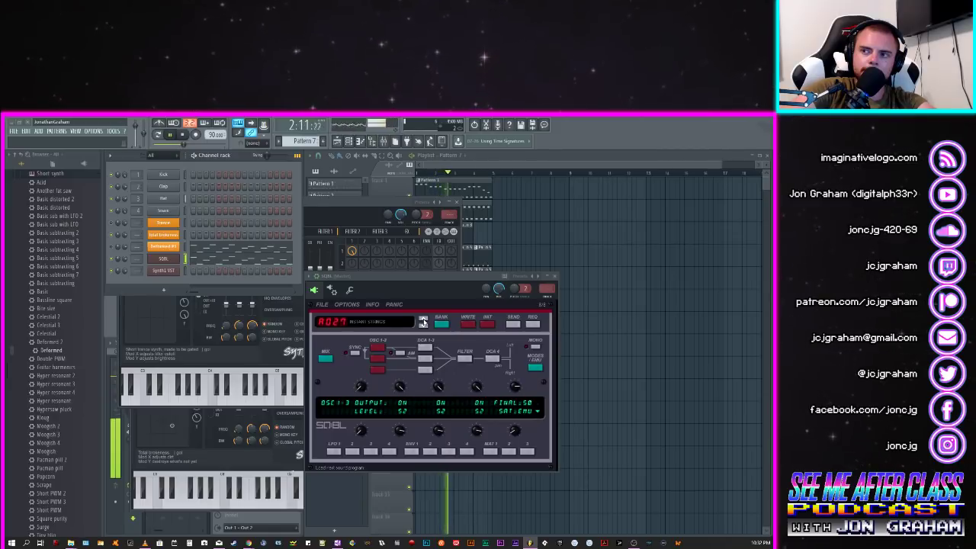
{"action": "left_click", "coordinate": [423, 321]}
{"action": "left_click", "coordinate": [423, 321]}
{"action": "left_click", "coordinate": [423, 321]}
{"action": "left_click", "coordinate": [423, 321]}
{"action": "left_click", "coordinate": [423, 321]}
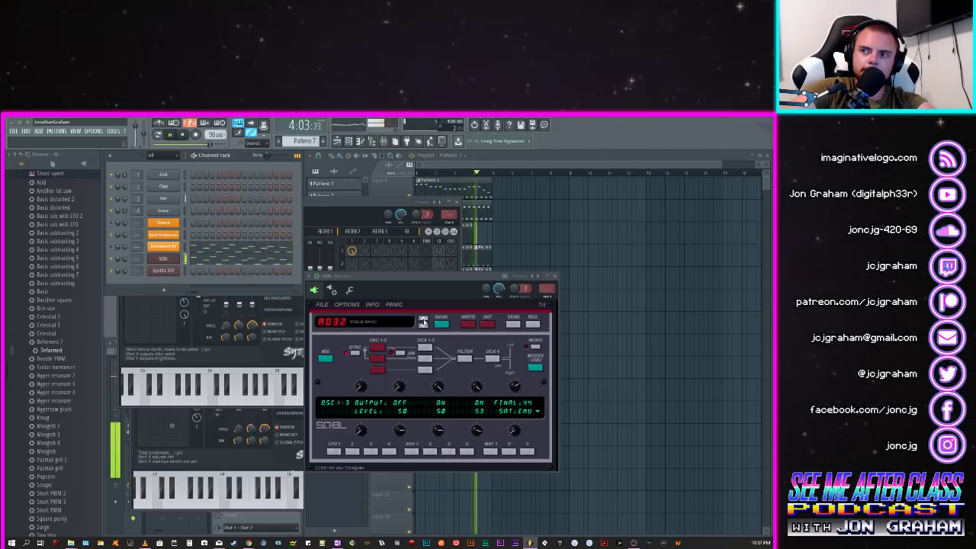
{"action": "left_click", "coordinate": [423, 320]}
{"action": "left_click", "coordinate": [423, 321]}
{"action": "left_click", "coordinate": [423, 320]}
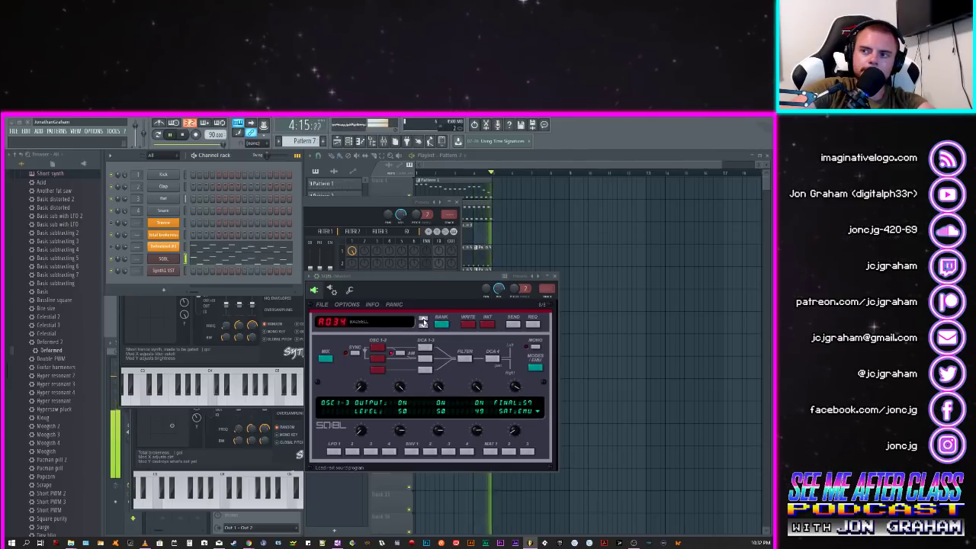
{"action": "left_click", "coordinate": [423, 320]}
{"action": "left_click", "coordinate": [423, 321]}
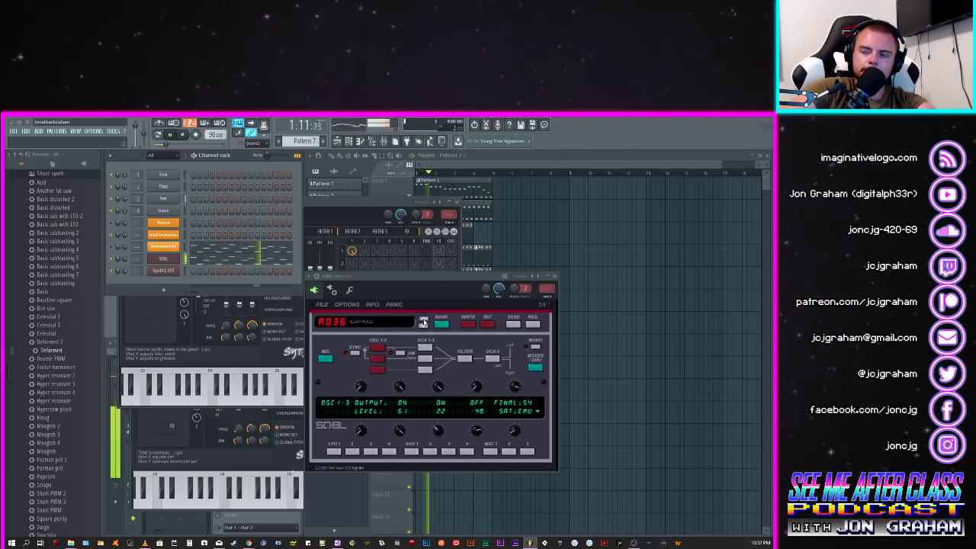
{"action": "left_click", "coordinate": [423, 321]}
{"action": "left_click", "coordinate": [423, 321]}
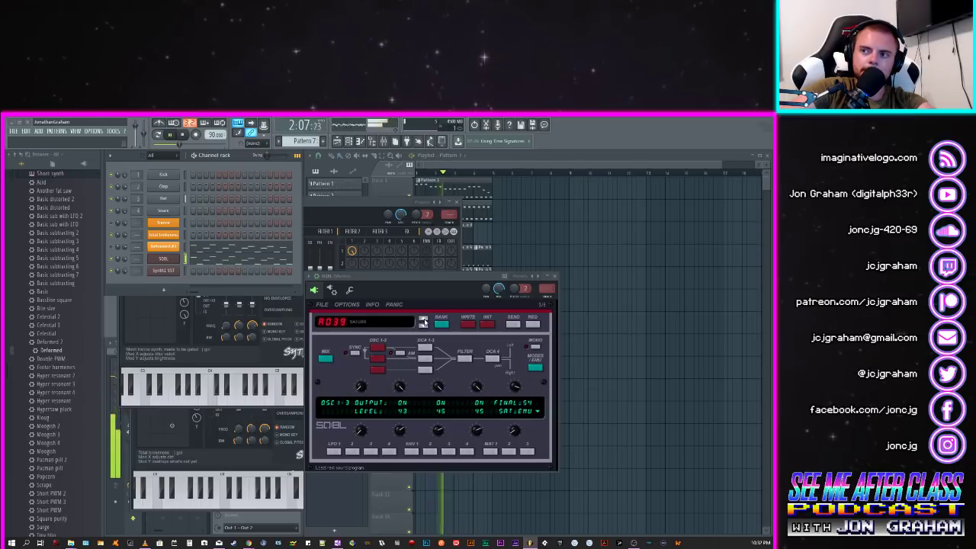
{"action": "left_click", "coordinate": [423, 321]}
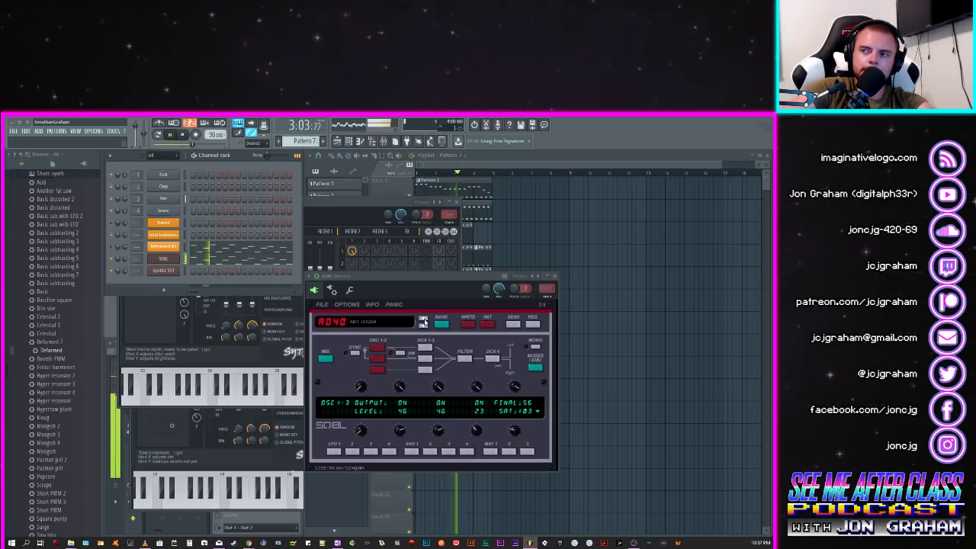
{"action": "left_click", "coordinate": [423, 321]}
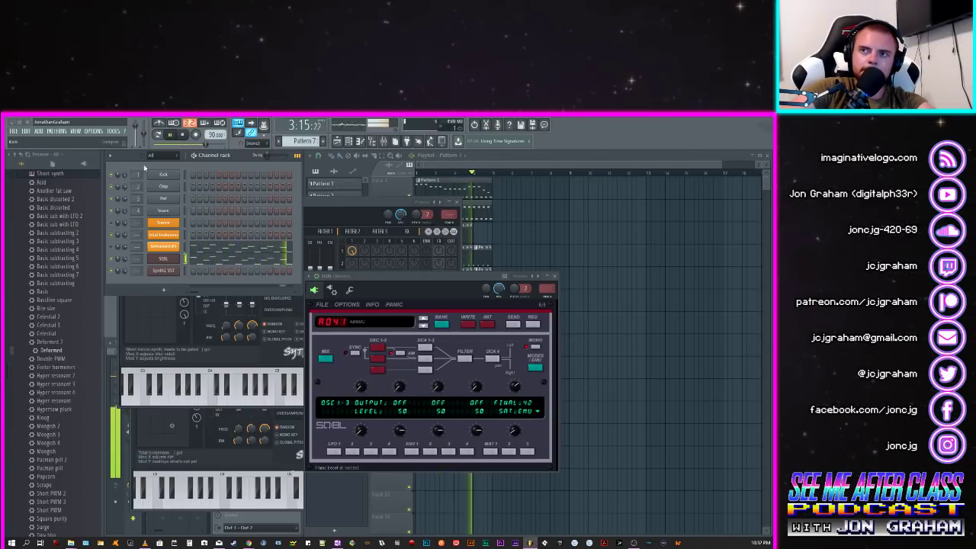
{"action": "left_click", "coordinate": [182, 135]}
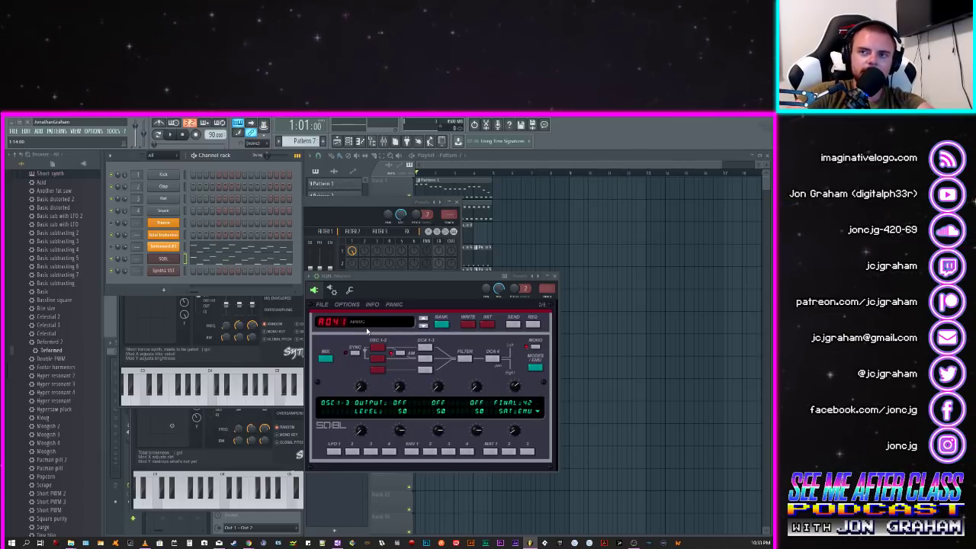
Step: Open the Synth1 VST channel's plugin window and move it clear of the channel rack's upper rows
{"action": "right_click", "coordinate": [173, 254]}
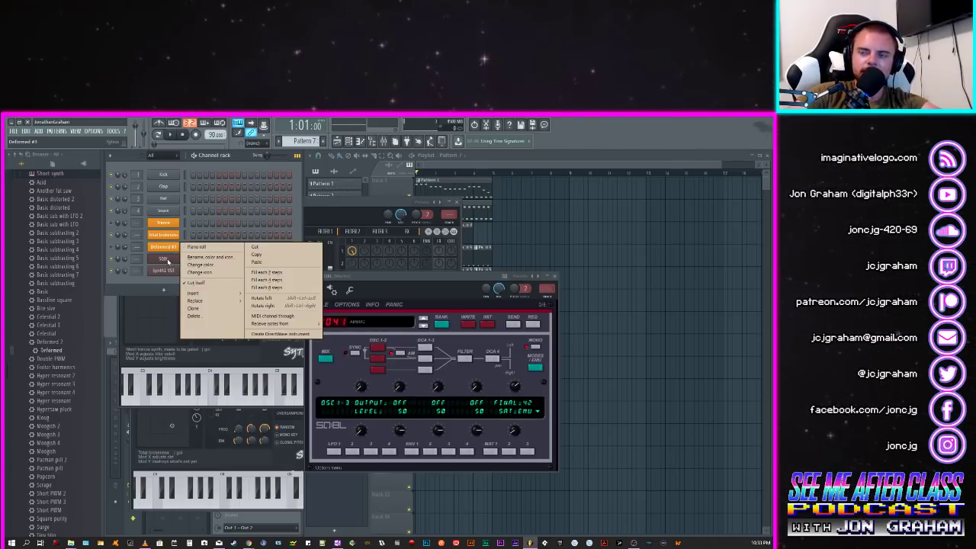
{"action": "left_click", "coordinate": [173, 252]}
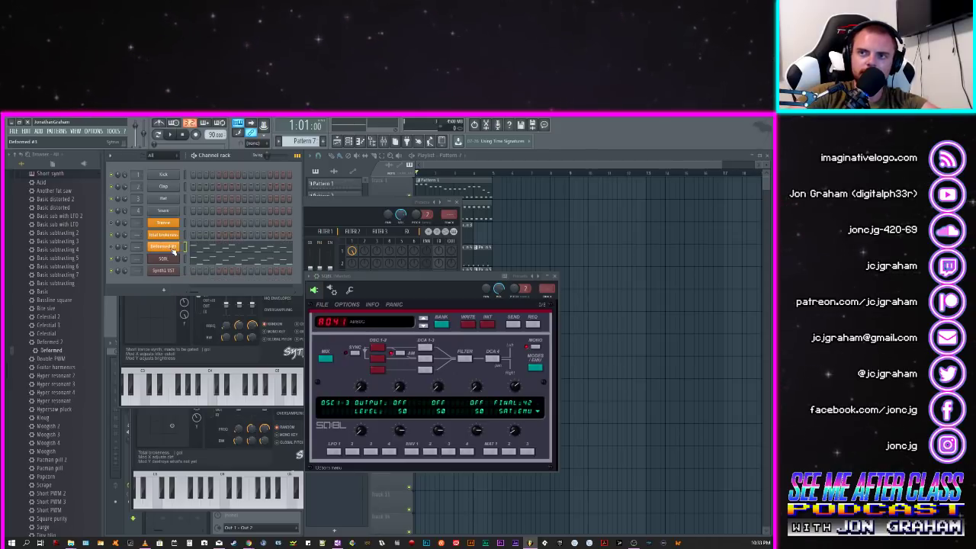
{"action": "right_click", "coordinate": [173, 249]}
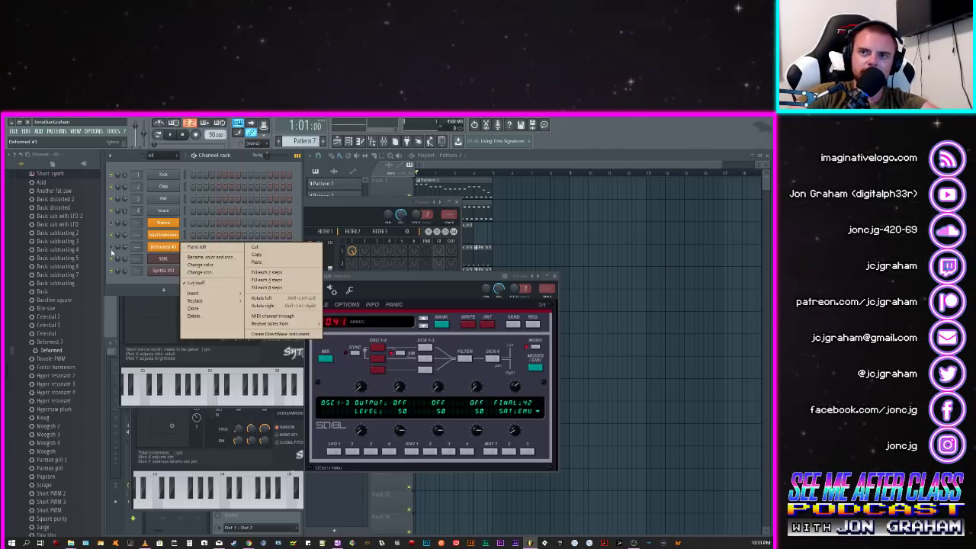
{"action": "left_click", "coordinate": [168, 269]}
{"action": "left_click_drag", "start_coordinate": [222, 217], "coordinate": [294, 192]}
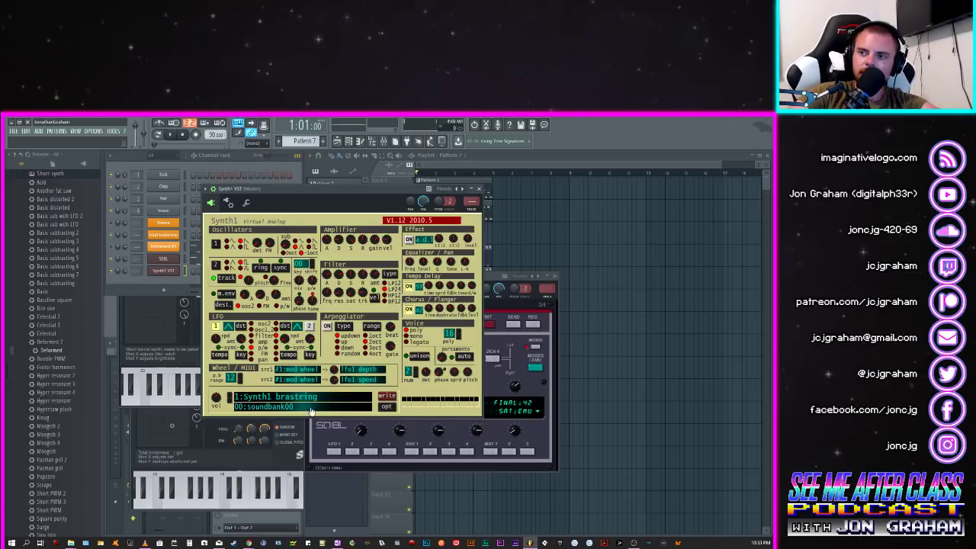
Step: Look through the internal and external (zip) bank groups in Synth1's sound bank browser
{"action": "left_click", "coordinate": [266, 409]}
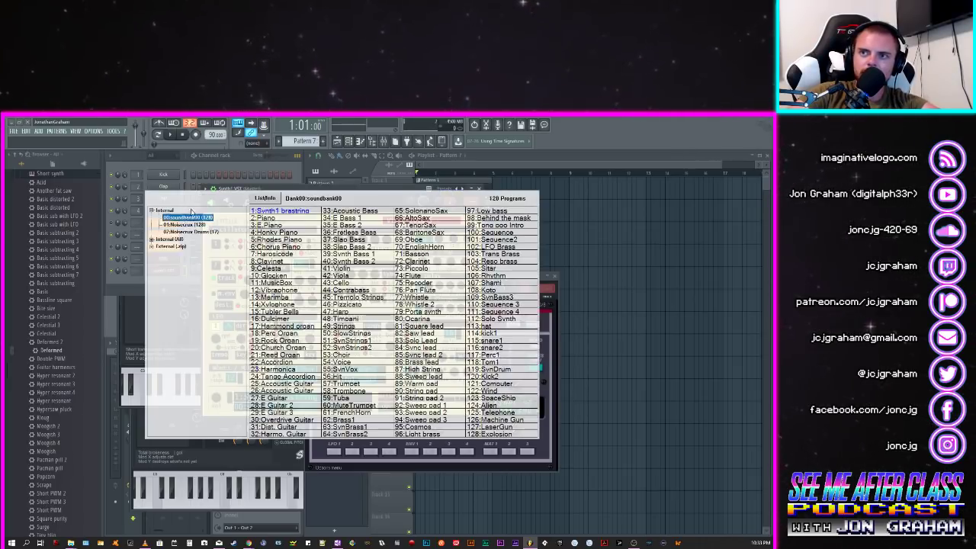
{"action": "left_click", "coordinate": [152, 212]}
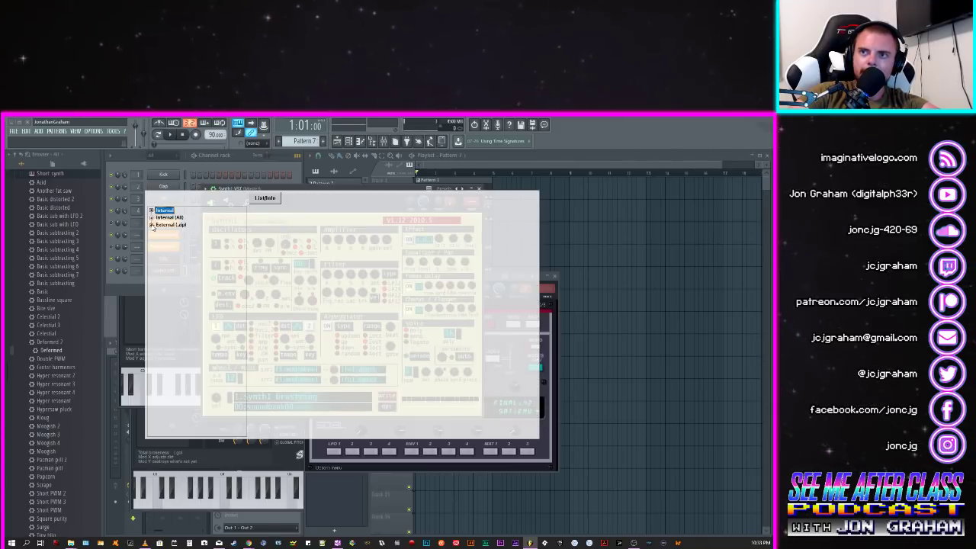
{"action": "left_click", "coordinate": [152, 225]}
{"action": "scroll", "coordinate": [160, 223], "scroll_direction": "up", "scroll_amount": 1}
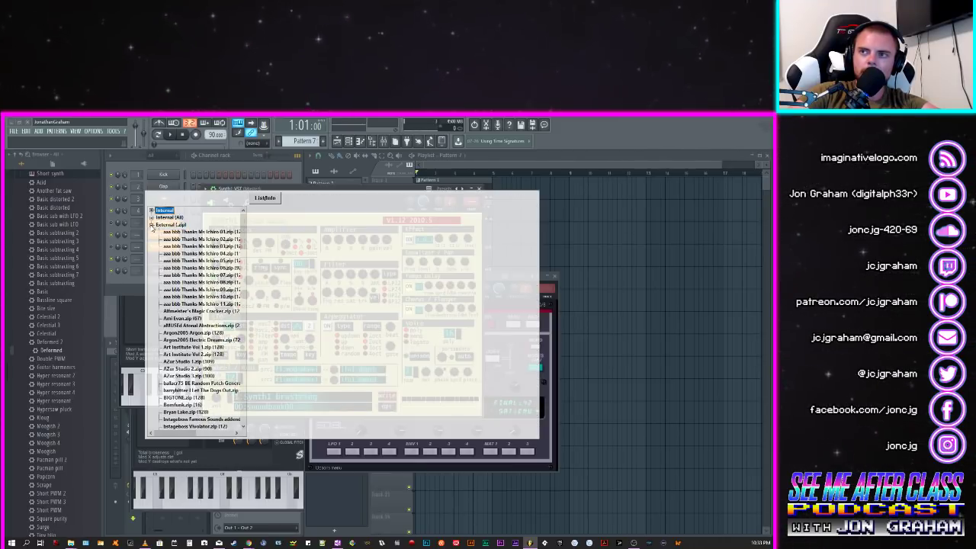
{"action": "left_click", "coordinate": [151, 226]}
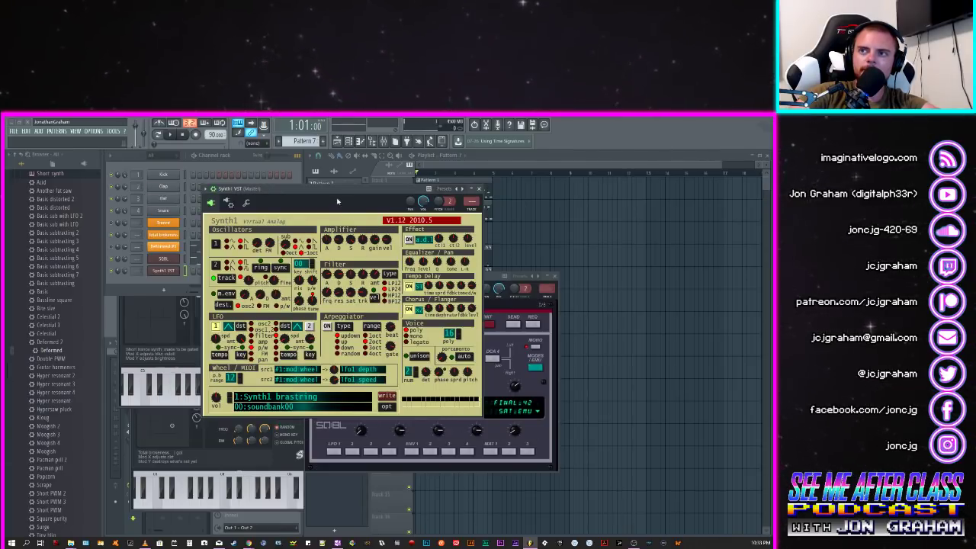
Step: Review the program bank folder entries in Synth1's options, including banks 03 and 04, without saving changes
{"action": "left_click_drag", "start_coordinate": [310, 190], "coordinate": [303, 202]}
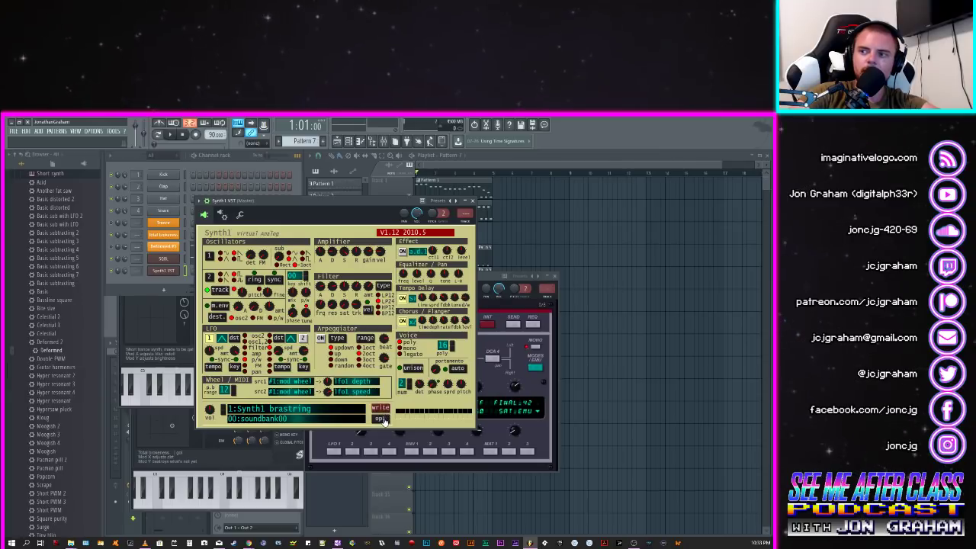
{"action": "left_click", "coordinate": [380, 419]}
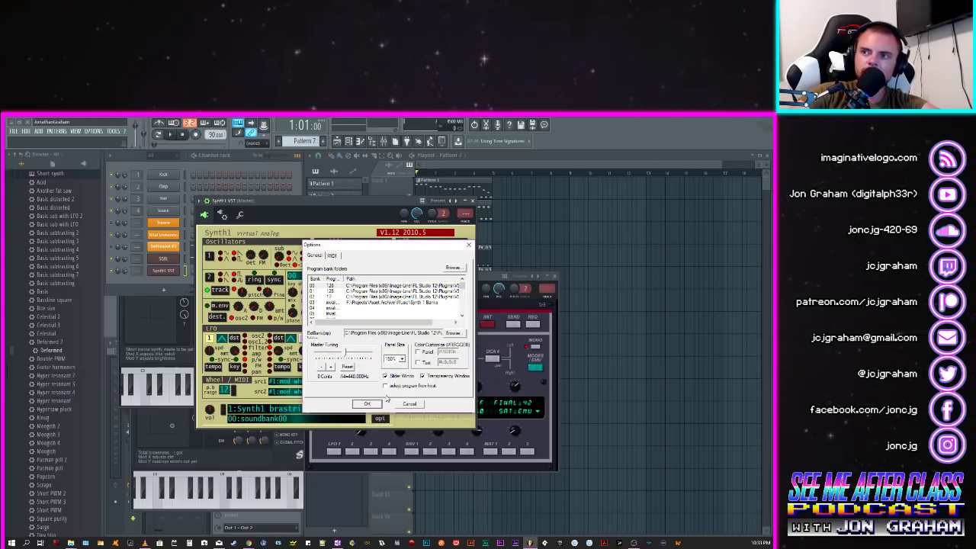
{"action": "left_click", "coordinate": [335, 303]}
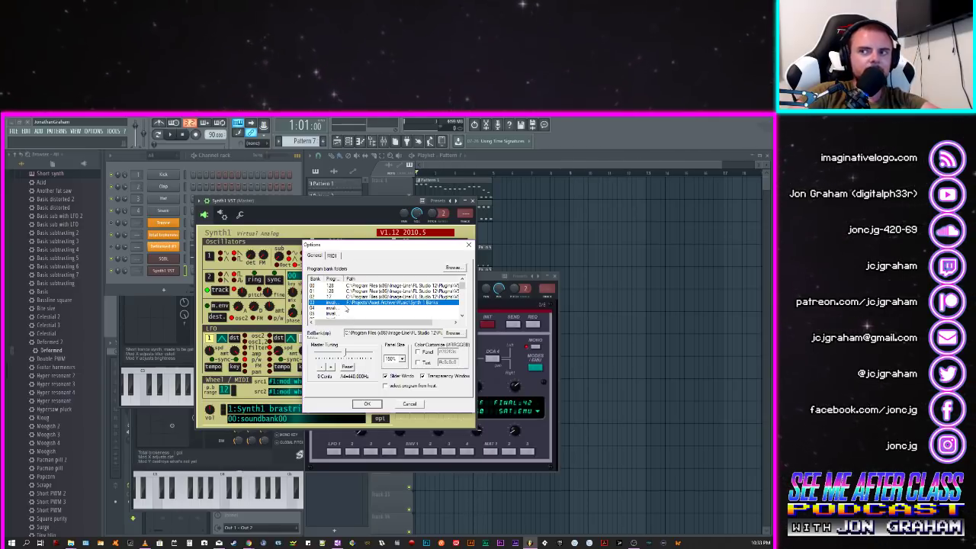
{"action": "left_click", "coordinate": [340, 308]}
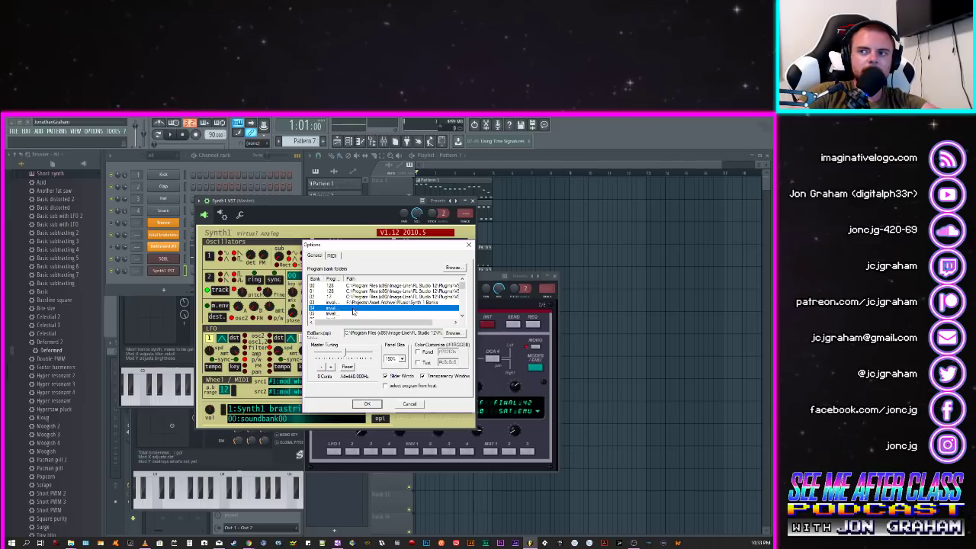
{"action": "scroll", "coordinate": [347, 304], "scroll_direction": "down", "scroll_amount": 1}
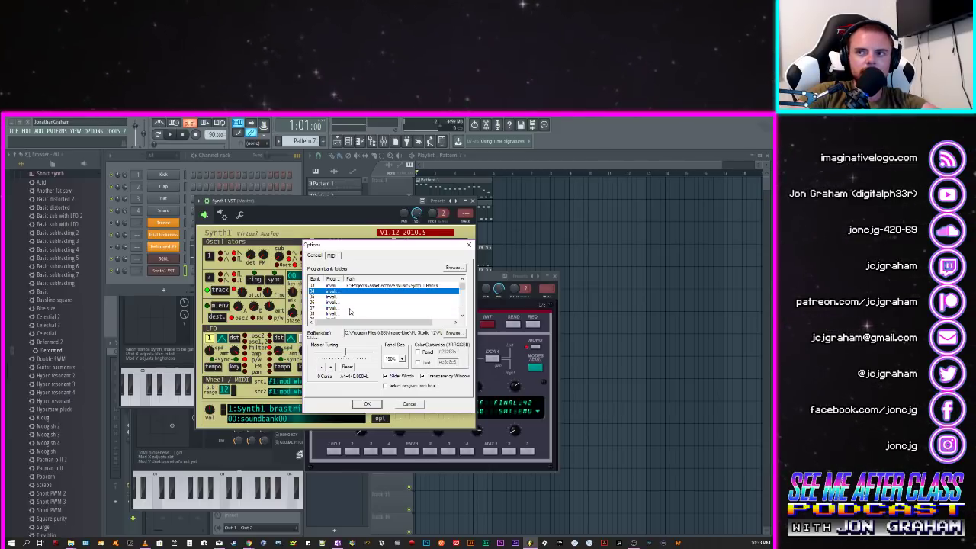
{"action": "left_click", "coordinate": [335, 297]}
{"action": "scroll", "coordinate": [336, 297], "scroll_direction": "up", "scroll_amount": 1}
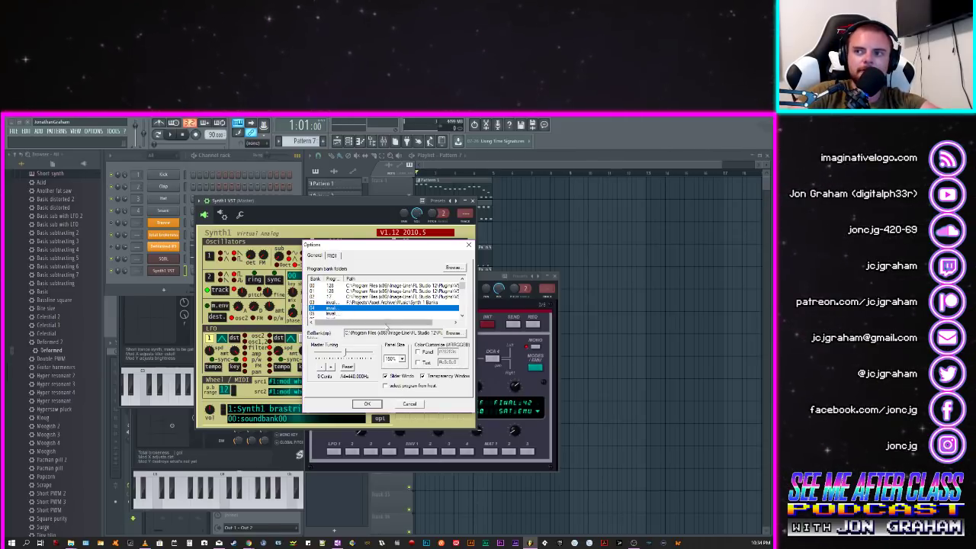
{"action": "left_click", "coordinate": [411, 404]}
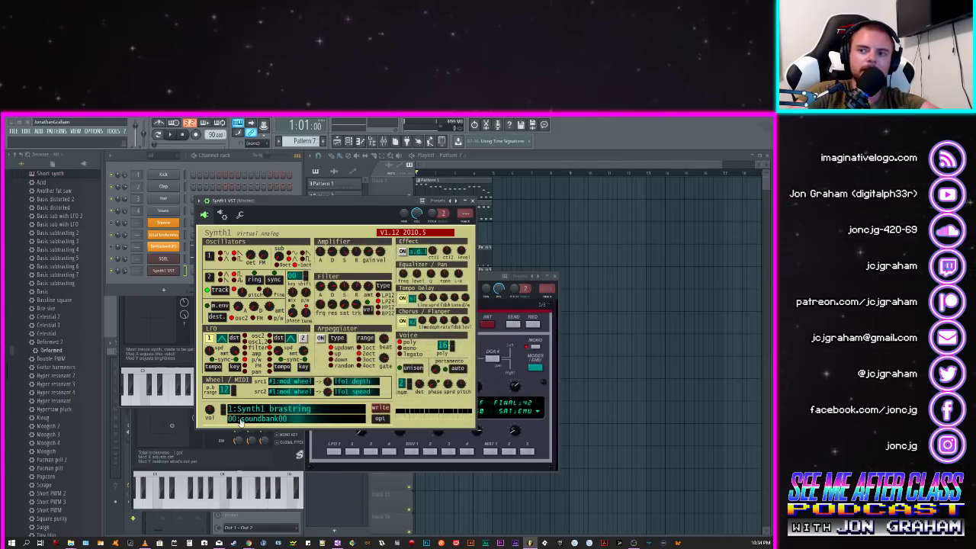
Step: Browse Synth1's external zip banks and load the preset Dogmeat - Drunk Punx from Dogmeat Saws 1.zip
{"action": "left_click", "coordinate": [240, 420]}
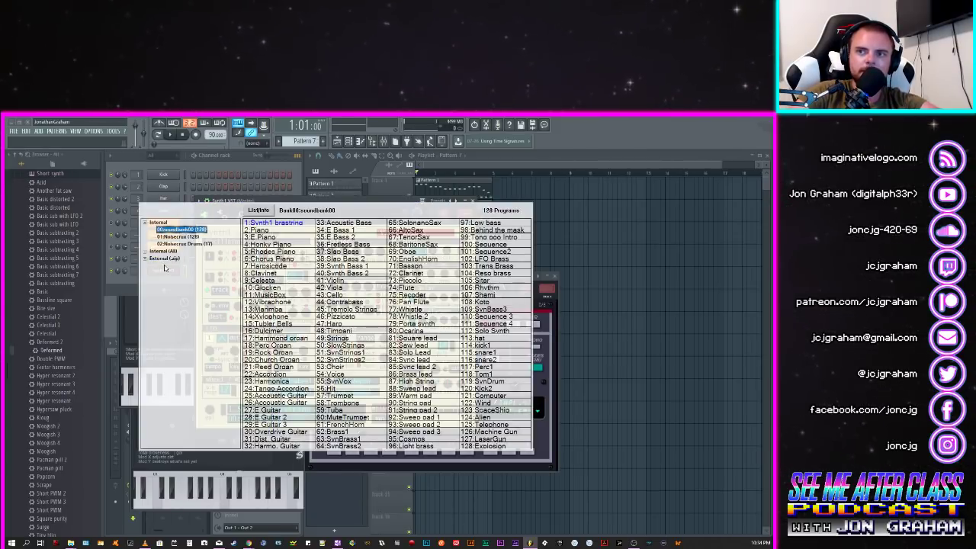
{"action": "left_click", "coordinate": [163, 258]}
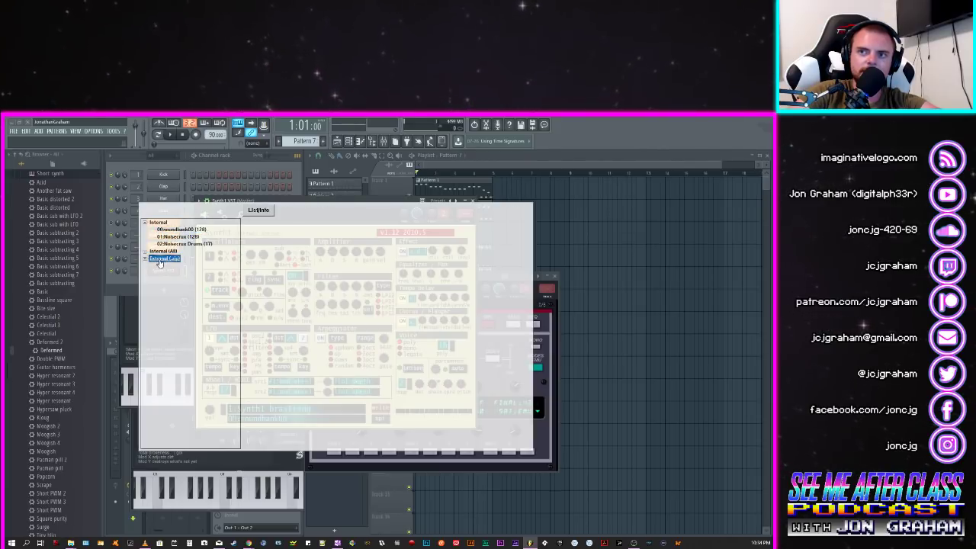
{"action": "left_click", "coordinate": [146, 259]}
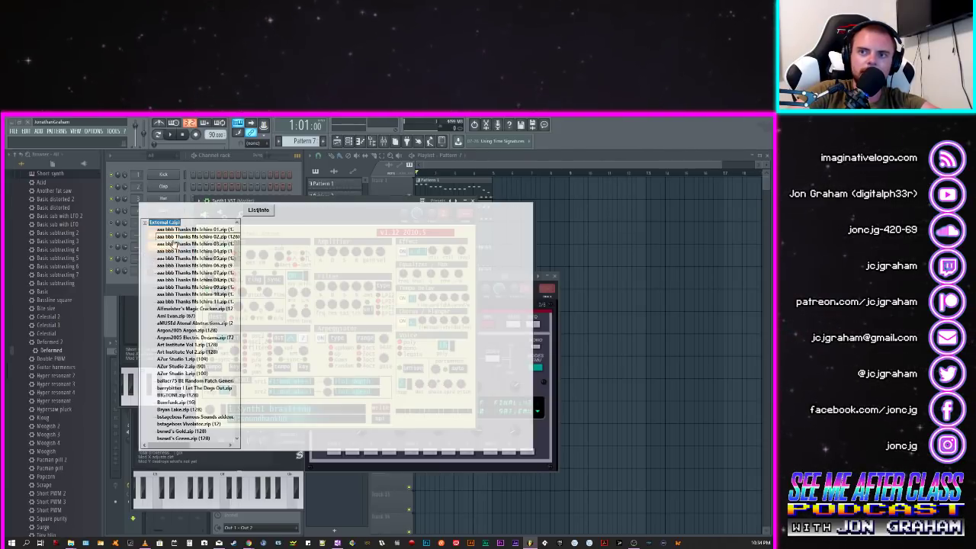
{"action": "left_click", "coordinate": [179, 230]}
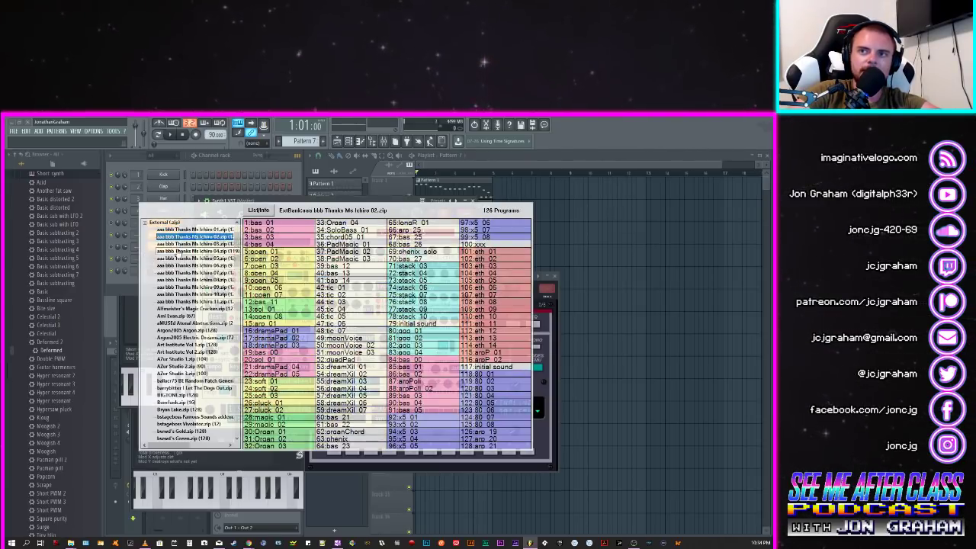
{"action": "left_click", "coordinate": [177, 259]}
{"action": "left_click", "coordinate": [176, 272]}
{"action": "scroll", "coordinate": [189, 339], "scroll_direction": "down", "scroll_amount": 1}
{"action": "scroll", "coordinate": [189, 341], "scroll_direction": "down", "scroll_amount": 3}
{"action": "scroll", "coordinate": [191, 409], "scroll_direction": "down", "scroll_amount": 1}
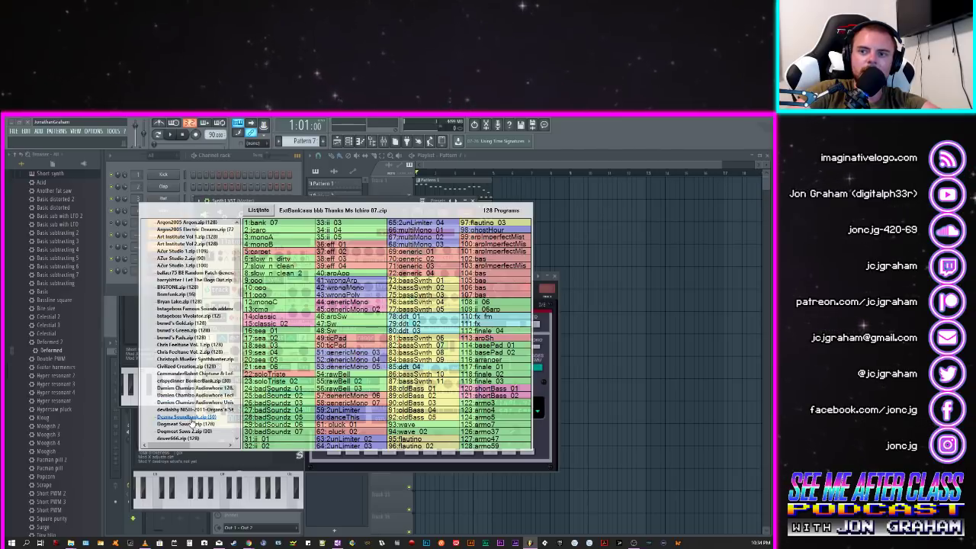
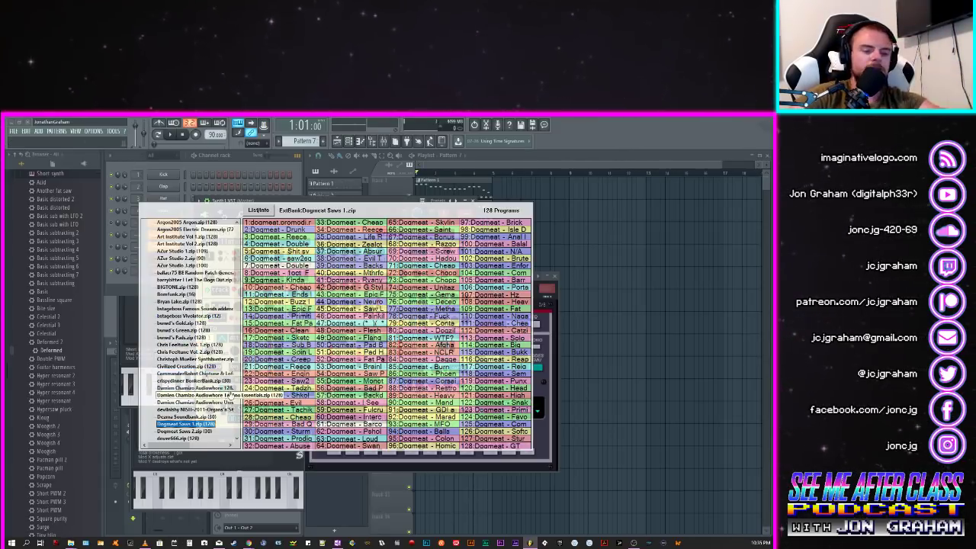
{"action": "left_click", "coordinate": [283, 230]}
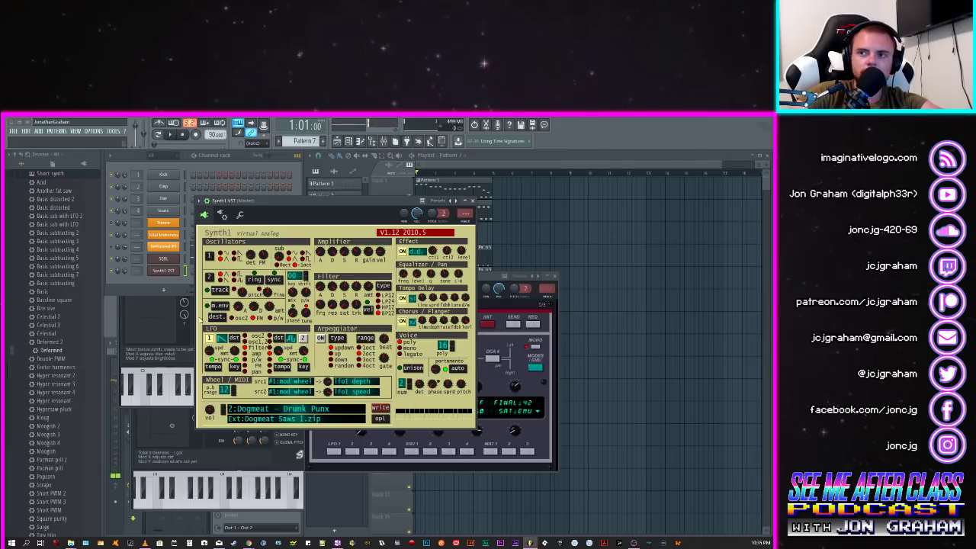
Step: Paste the copied notes into the Synth1 VST channel, cut the notes from the SQ8L channel, and play Pattern 7
{"action": "left_click", "coordinate": [180, 280]}
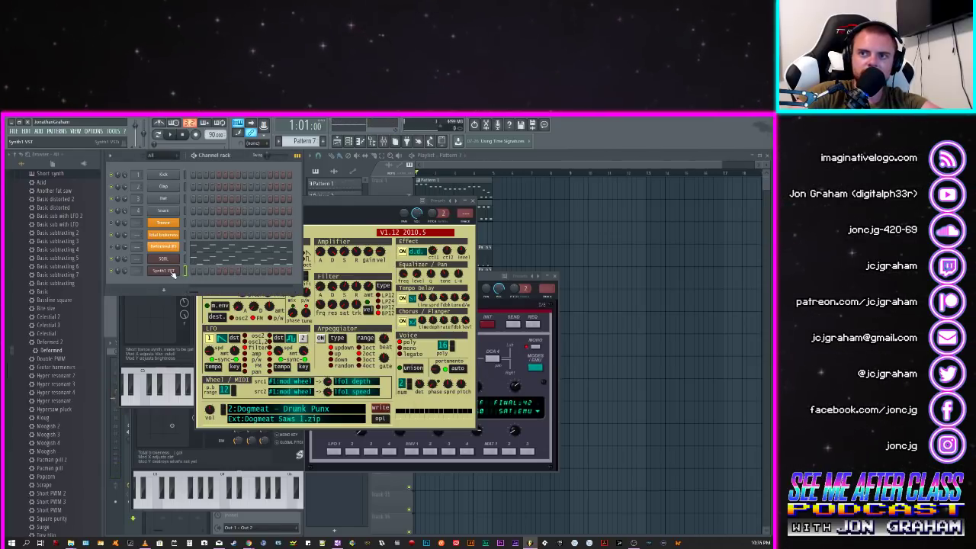
{"action": "right_click", "coordinate": [175, 273]}
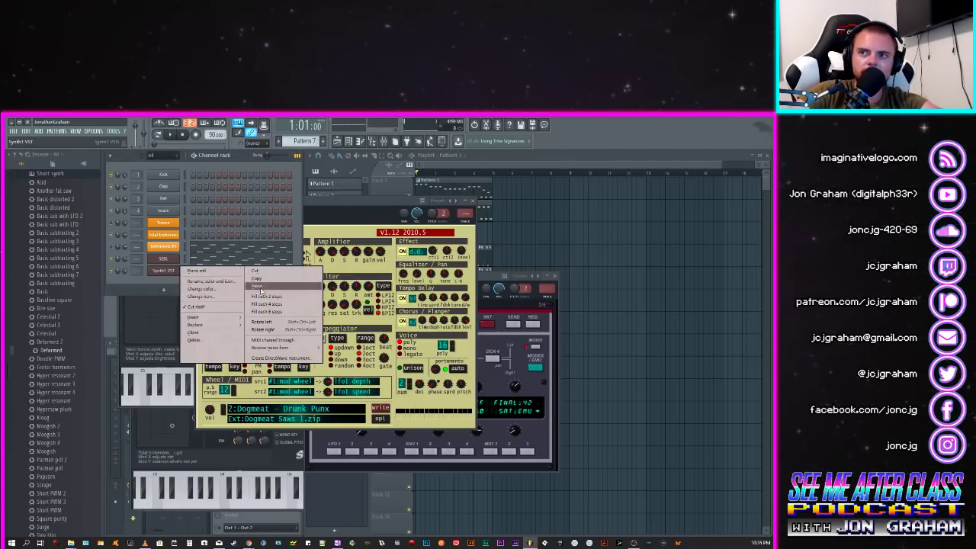
{"action": "left_click", "coordinate": [258, 288]}
{"action": "right_click", "coordinate": [172, 260]}
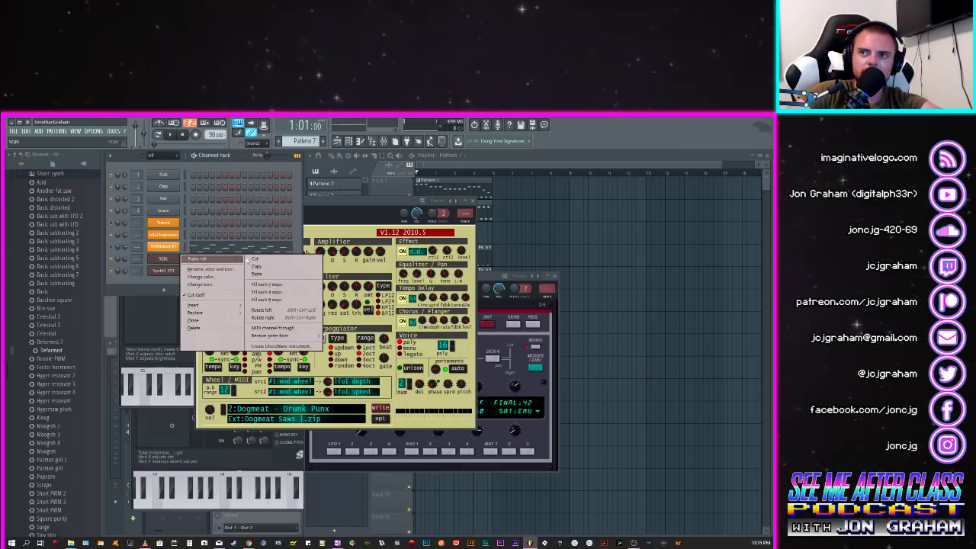
{"action": "left_click", "coordinate": [252, 260]}
{"action": "left_click", "coordinate": [173, 134]}
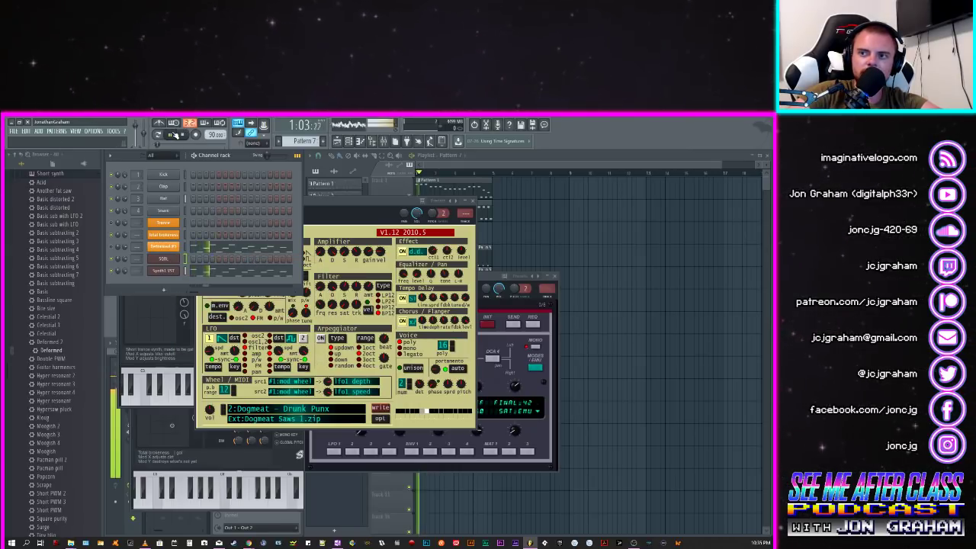
Step: Audition Synth1 presets 3:Dogmeat - Reece 1, 4:Dogmeat - Double Saw and number 5 against the playing Pattern 7 melody
{"action": "left_click", "coordinate": [328, 225]}
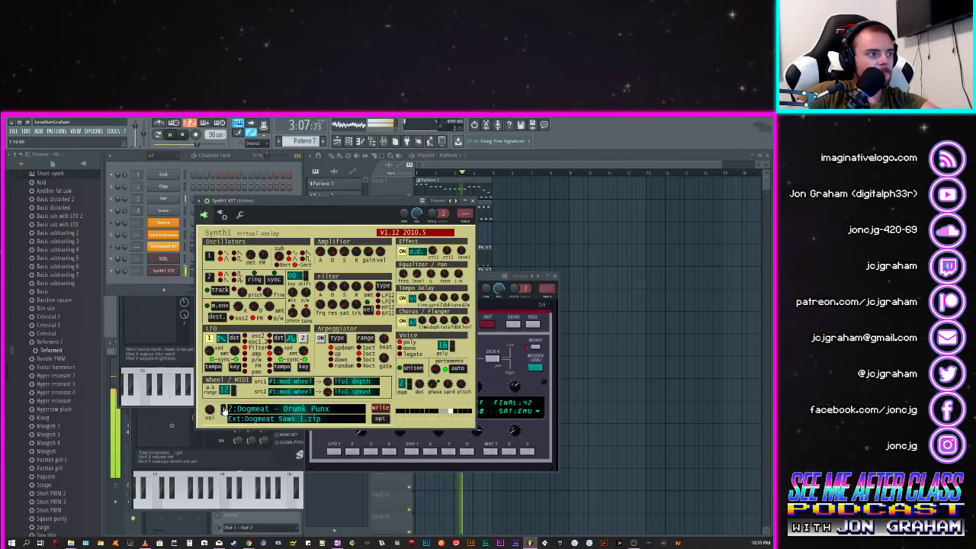
{"action": "key", "text": "space"}
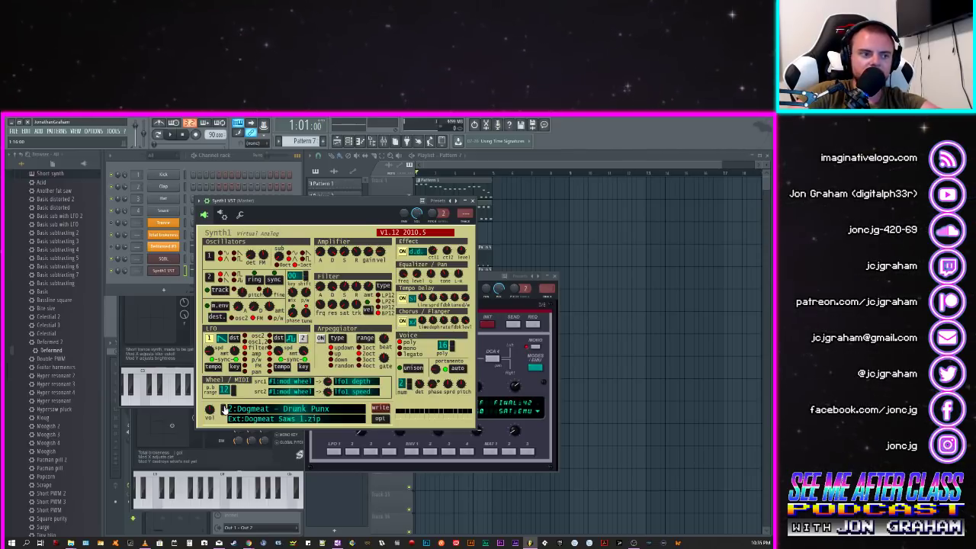
{"action": "left_click", "coordinate": [223, 410]}
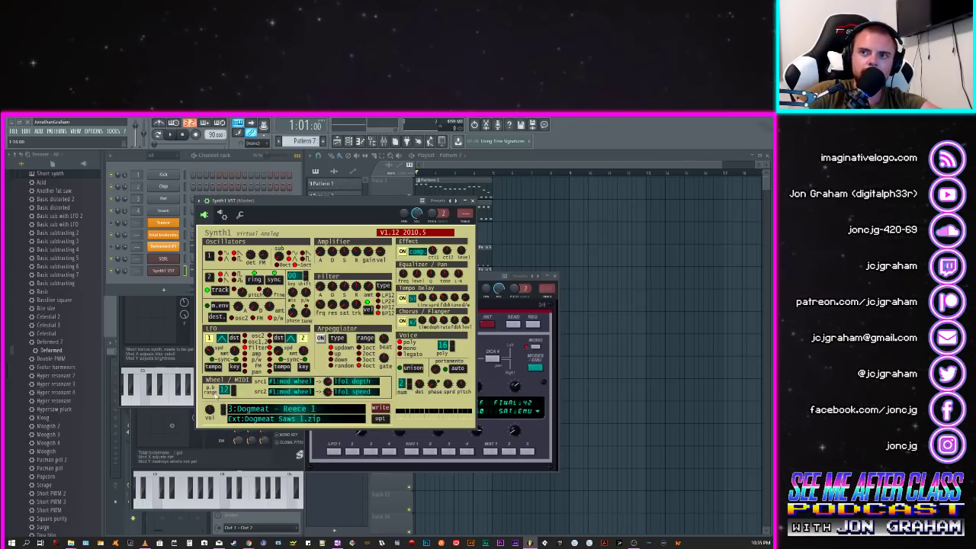
{"action": "left_click", "coordinate": [173, 287]}
{"action": "key", "text": "space"}
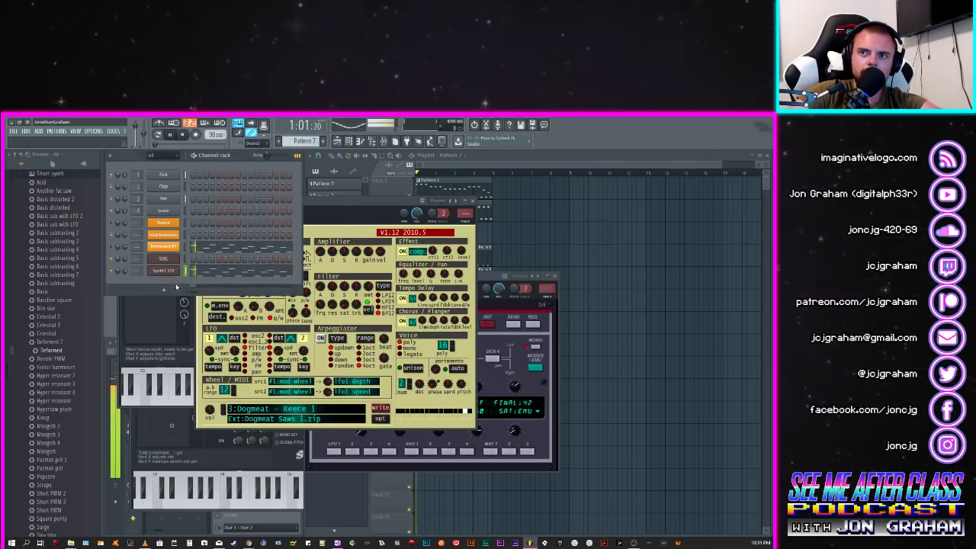
{"action": "left_click", "coordinate": [223, 409]}
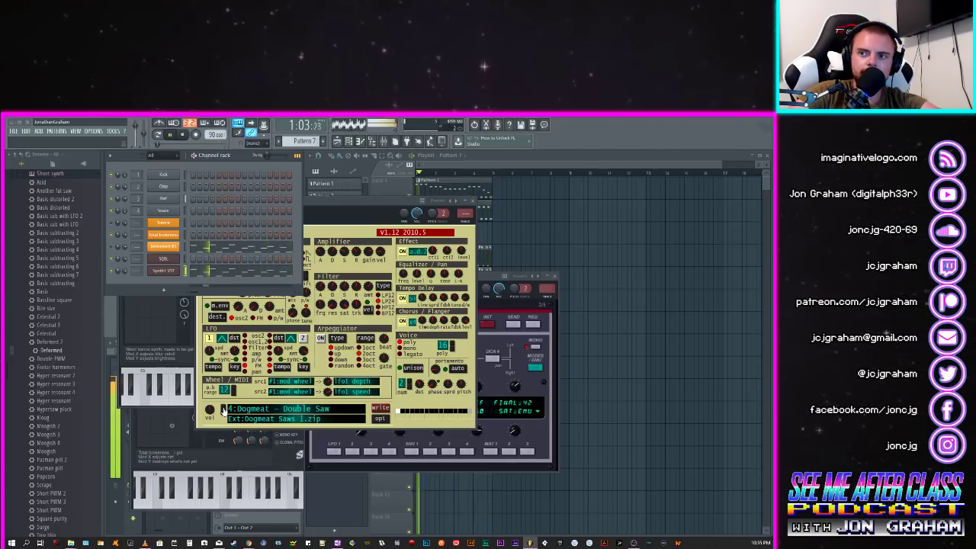
{"action": "left_click", "coordinate": [223, 411]}
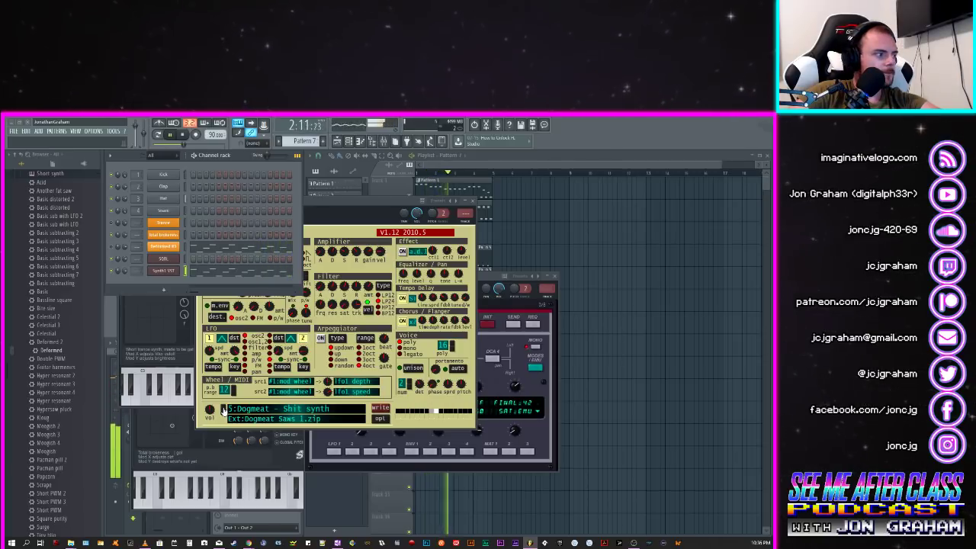
Step: Advance through the Dogmeat Saws 1.zip presets one by one up to 21:Dogmeat - Reece 2 during playback
{"action": "left_click", "coordinate": [223, 411]}
{"action": "left_click", "coordinate": [223, 411]}
{"action": "left_click", "coordinate": [223, 411]}
{"action": "left_click", "coordinate": [223, 411]}
{"action": "left_click", "coordinate": [223, 411]}
{"action": "left_click", "coordinate": [224, 410]}
{"action": "left_click", "coordinate": [223, 410]}
{"action": "left_click", "coordinate": [223, 410]}
{"action": "left_click", "coordinate": [223, 410]}
{"action": "left_click", "coordinate": [223, 410]}
{"action": "left_click", "coordinate": [224, 410]}
{"action": "left_click", "coordinate": [223, 410]}
{"action": "left_click", "coordinate": [223, 411]}
{"action": "left_click", "coordinate": [224, 410]}
{"action": "left_click", "coordinate": [224, 410]}
{"action": "left_click", "coordinate": [223, 410]}
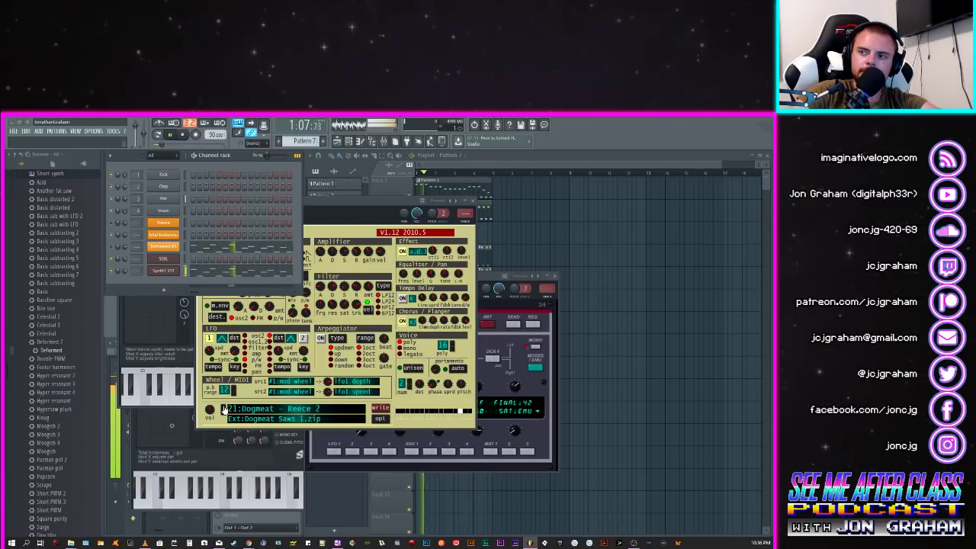
Step: Continue to preset 26:Dogmeat - Evil in the Dogmeat Saws 1.zip bank and stop playback
{"action": "left_click", "coordinate": [224, 409]}
{"action": "left_click", "coordinate": [224, 410]}
{"action": "left_click", "coordinate": [224, 409]}
{"action": "left_click", "coordinate": [224, 409]}
{"action": "left_click", "coordinate": [224, 409]}
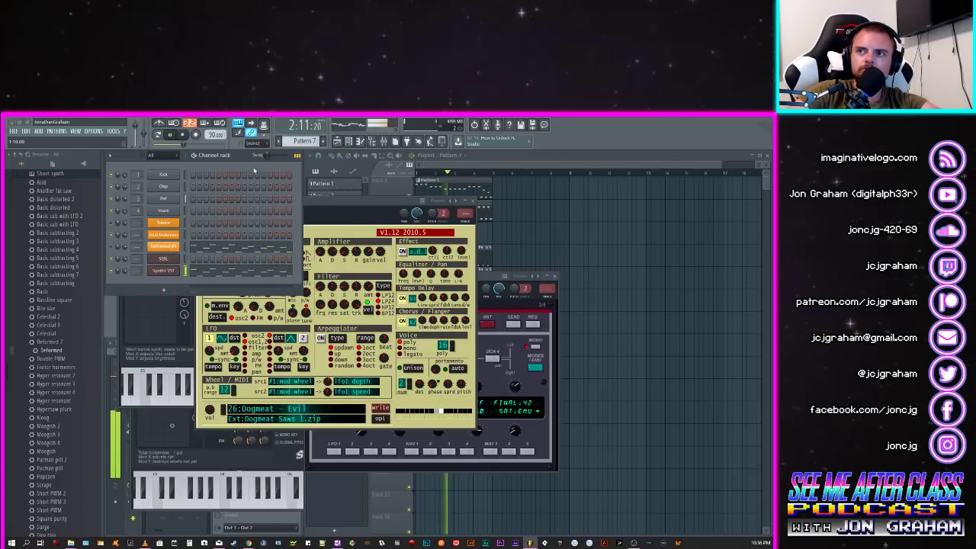
{"action": "left_click", "coordinate": [186, 136]}
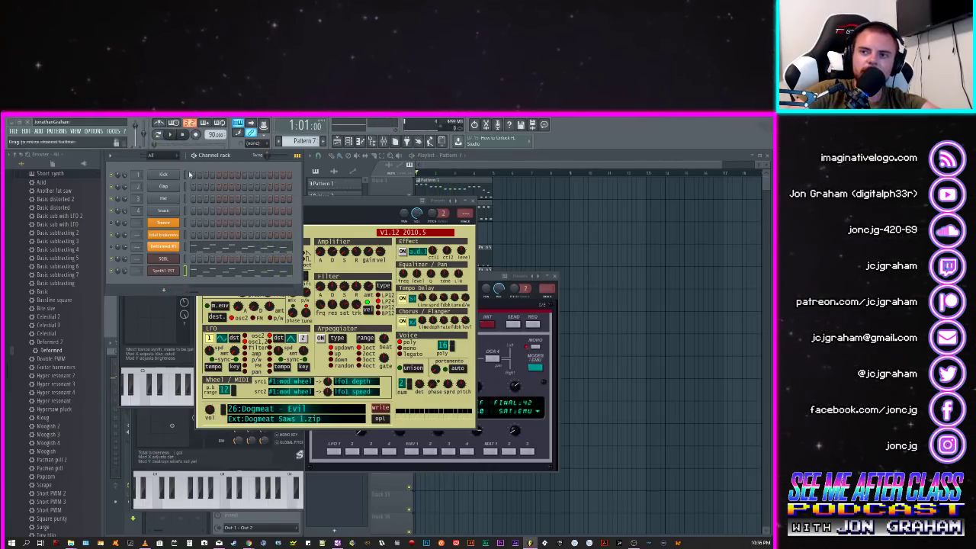
Step: Open the Synth1 VST channel's piano roll, transpose all its notes down one octave, and listen to the result
{"action": "right_click", "coordinate": [177, 268]}
{"action": "left_click", "coordinate": [202, 272]}
{"action": "left_click_drag", "start_coordinate": [724, 186], "coordinate": [335, 346]}
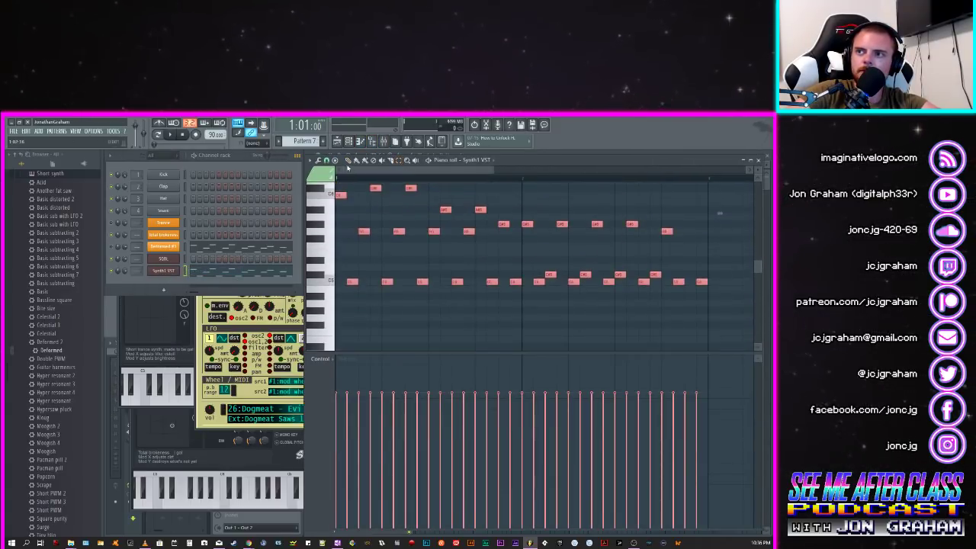
{"action": "left_click_drag", "start_coordinate": [341, 194], "coordinate": [335, 282]}
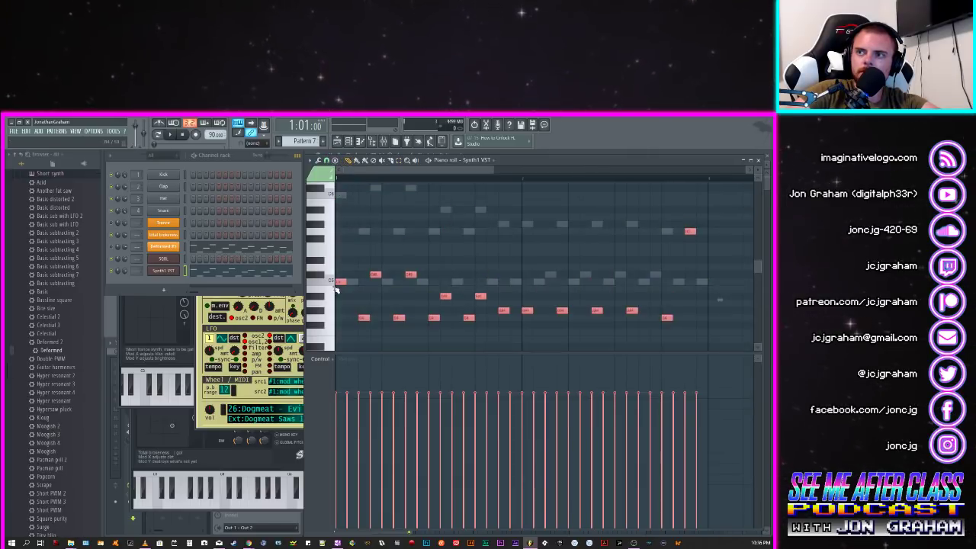
{"action": "key", "text": "space"}
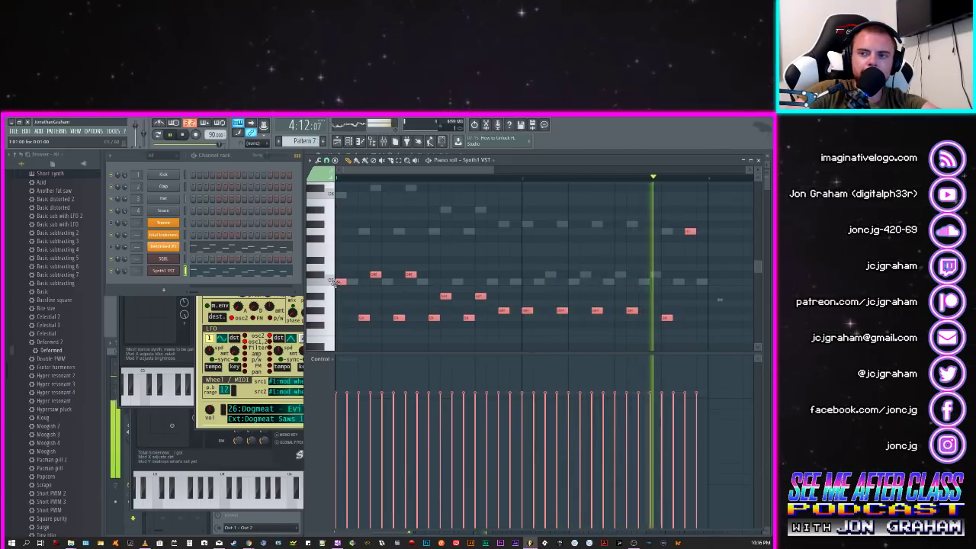
{"action": "key", "text": "space"}
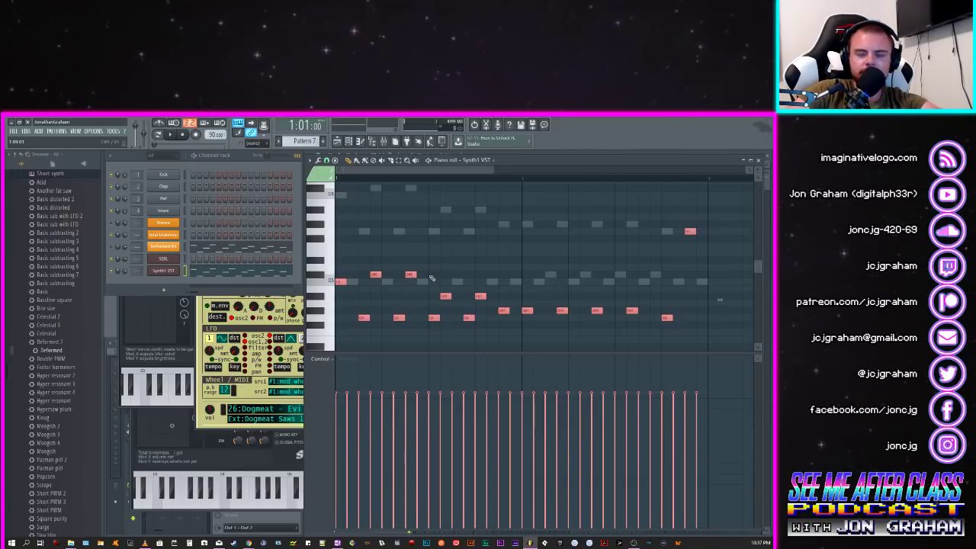
Step: Sound a few reference keys in the piano roll, transpose all the Synth1 VST notes up three semitones, and start playback
{"action": "scroll", "coordinate": [396, 262], "scroll_direction": "up", "scroll_amount": 2}
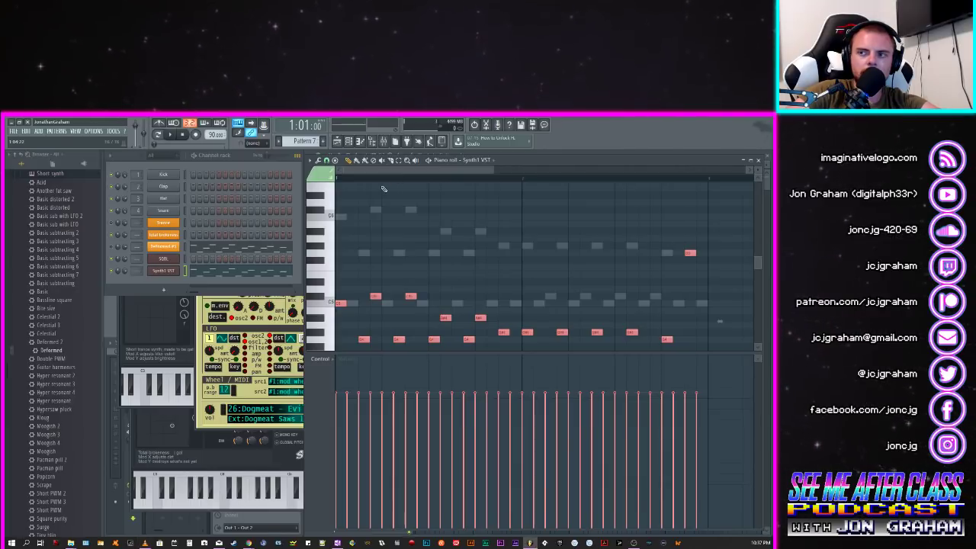
{"action": "left_click", "coordinate": [330, 303]}
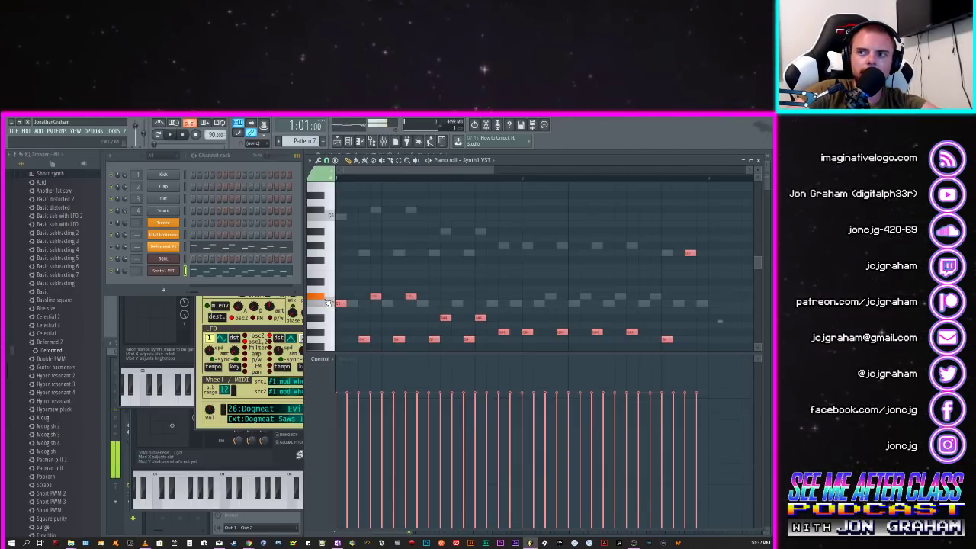
{"action": "left_click", "coordinate": [333, 304]}
{"action": "left_click", "coordinate": [326, 291]}
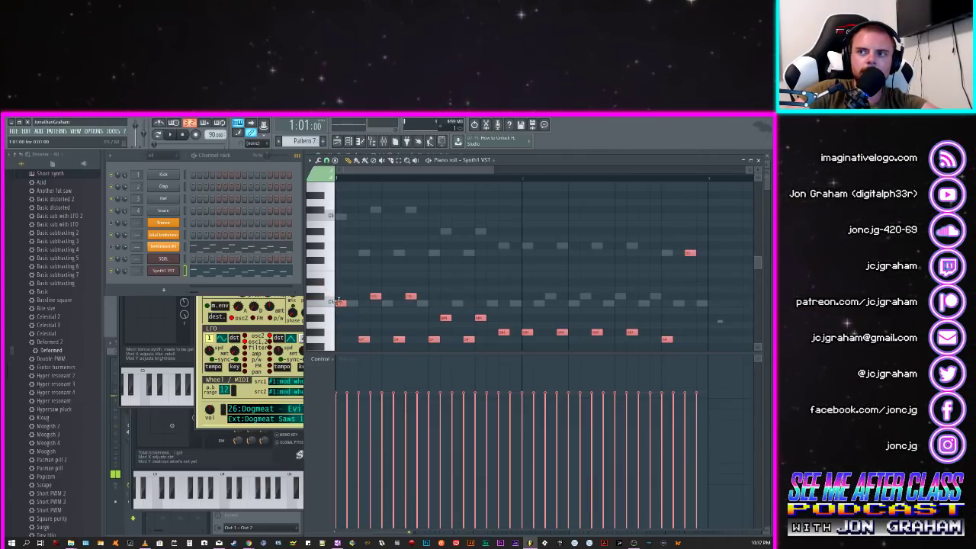
{"action": "key", "text": "shift+Up"}
{"action": "key", "text": "shift+Up"}
{"action": "key", "text": "shift+Up"}
{"action": "key", "text": "space"}
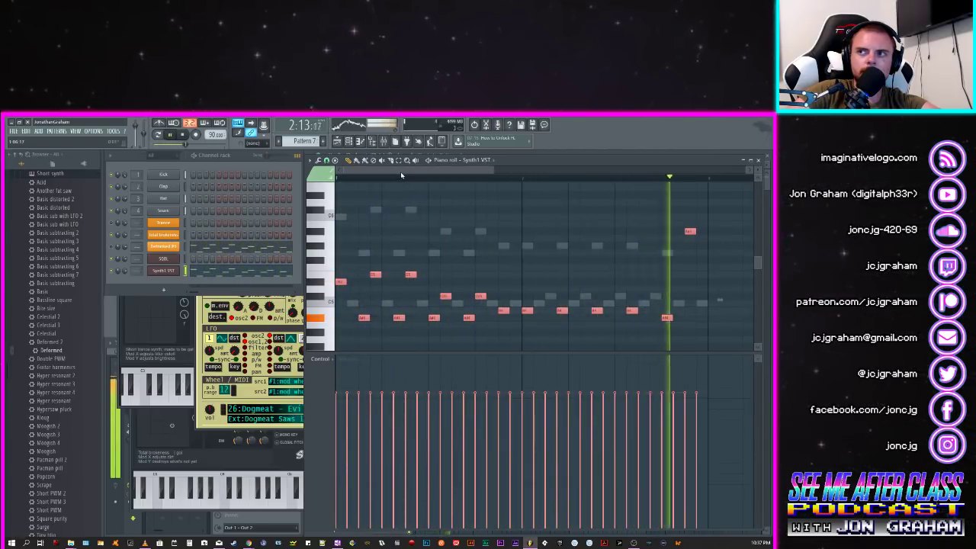
Step: Return to the playlist, deselect the Pattern 7 clips, and replay the arrangement several times to judge the transposed melody
{"action": "key", "text": "F5"}
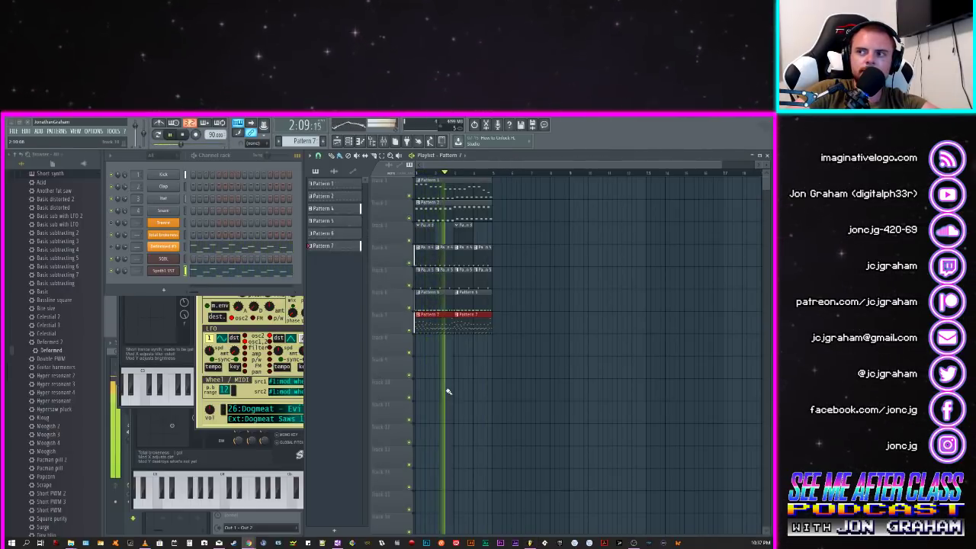
{"action": "left_click", "coordinate": [455, 383]}
{"action": "right_click", "coordinate": [455, 383]}
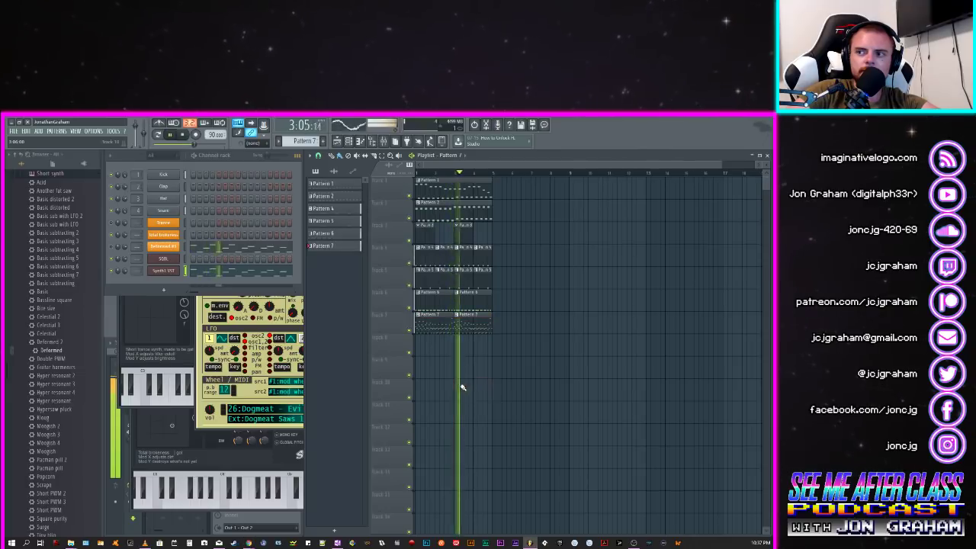
{"action": "key", "text": "space"}
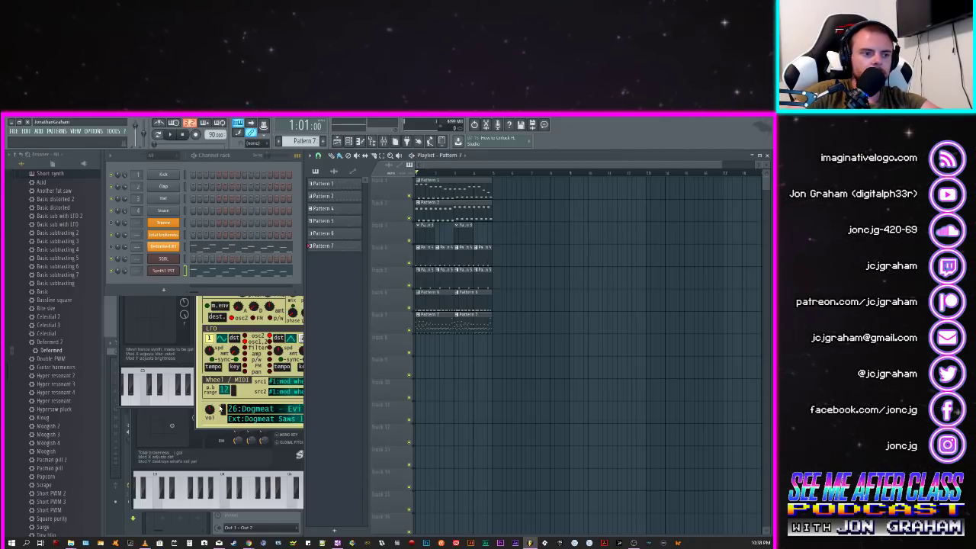
{"action": "key", "text": "space"}
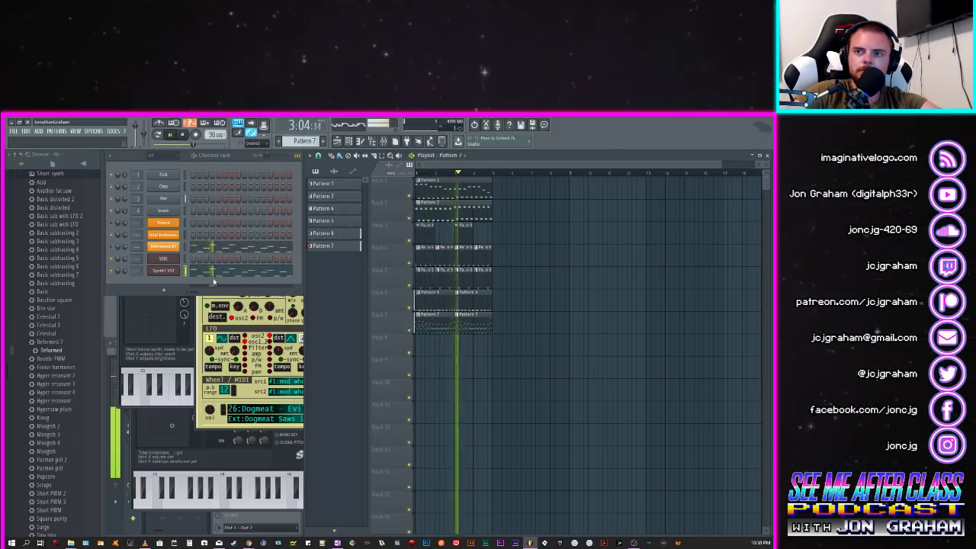
{"action": "key", "text": "space"}
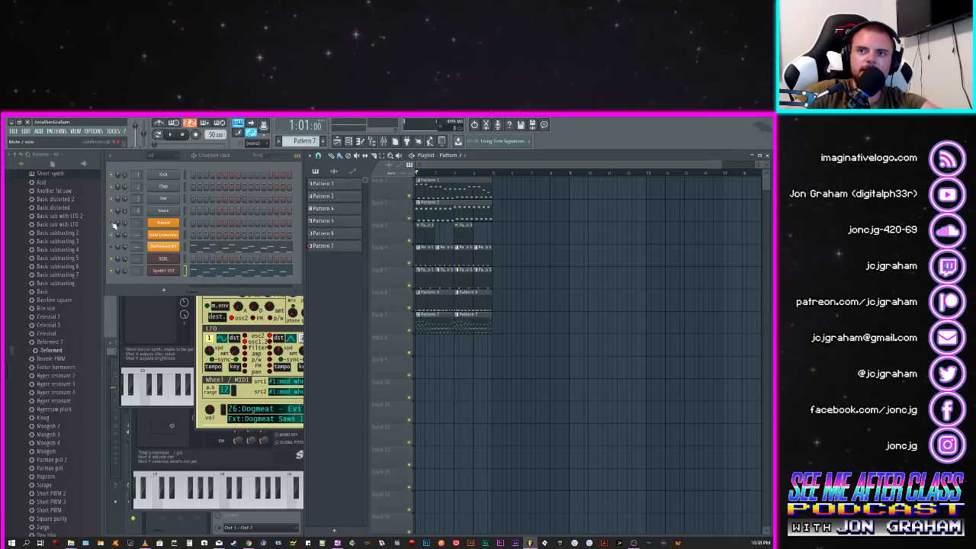
{"action": "key", "text": "space"}
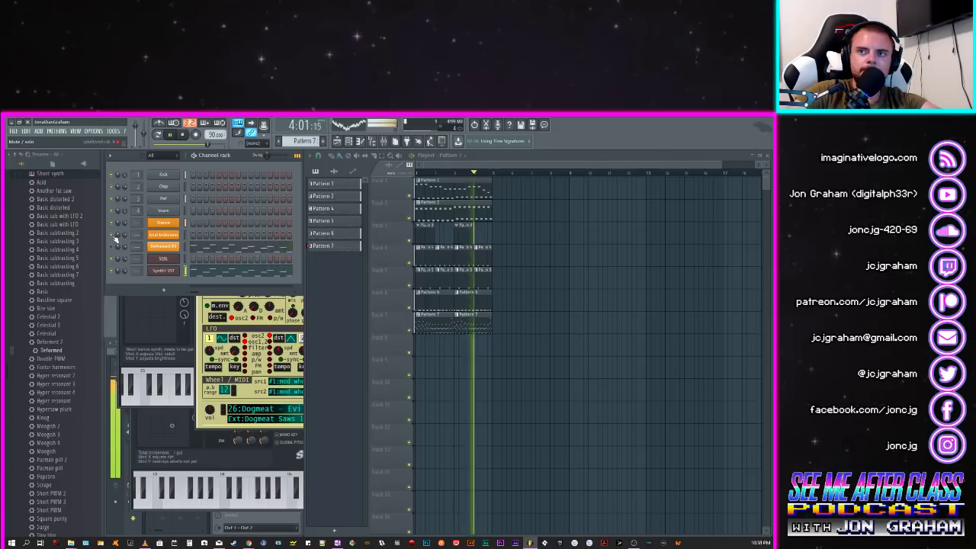
{"action": "key", "text": "space"}
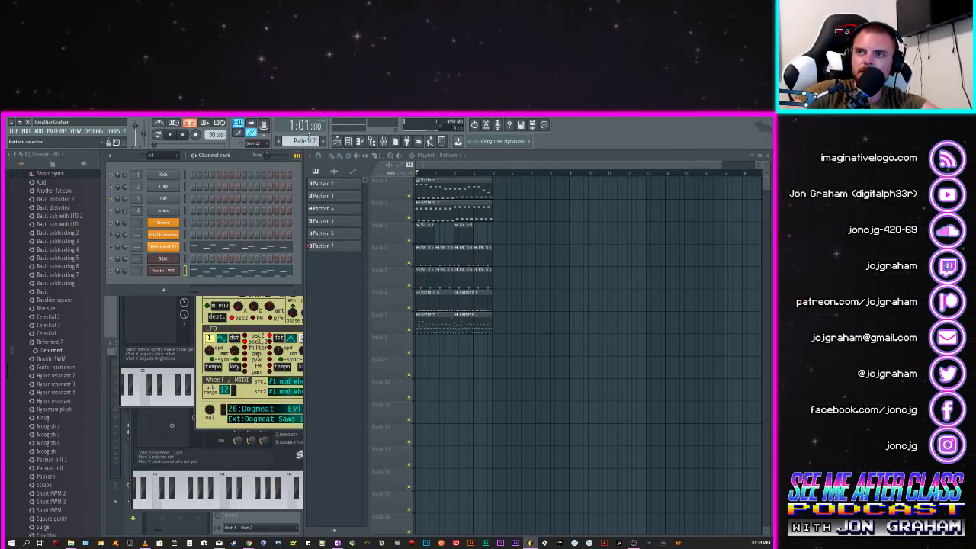
Step: Switch through the patterns to the empty Pattern 3 and open the piano roll of its Deformed channel
{"action": "scroll", "coordinate": [306, 137], "scroll_direction": "up", "scroll_amount": 3}
{"action": "scroll", "coordinate": [305, 141], "scroll_direction": "down", "scroll_amount": 1}
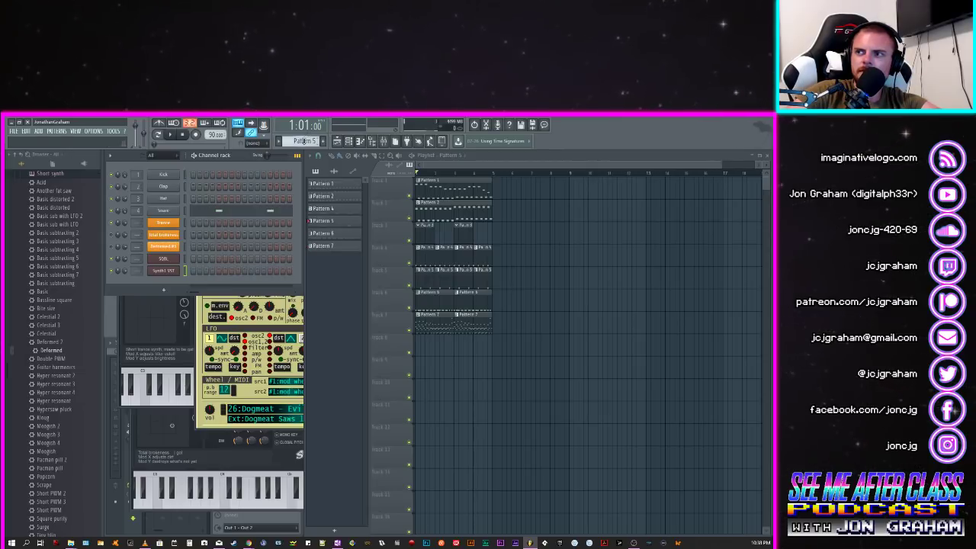
{"action": "scroll", "coordinate": [305, 141], "scroll_direction": "up", "scroll_amount": 1}
{"action": "scroll", "coordinate": [304, 141], "scroll_direction": "down", "scroll_amount": 4}
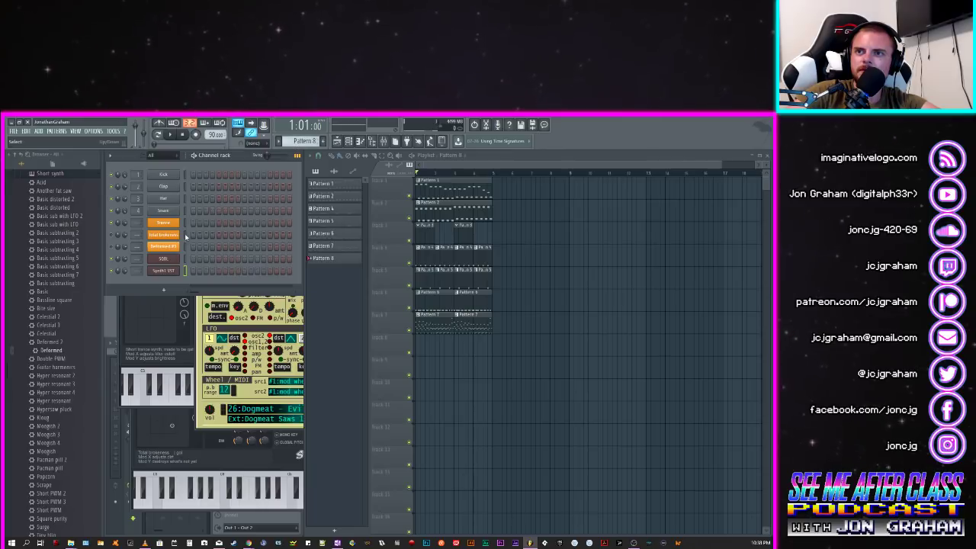
{"action": "scroll", "coordinate": [303, 141], "scroll_direction": "up", "scroll_amount": 4}
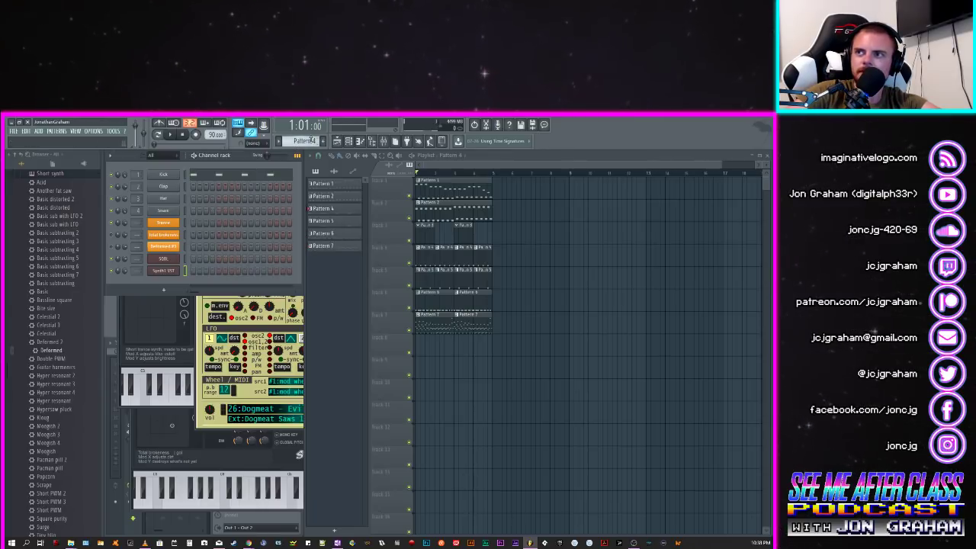
{"action": "scroll", "coordinate": [308, 141], "scroll_direction": "up", "scroll_amount": 1}
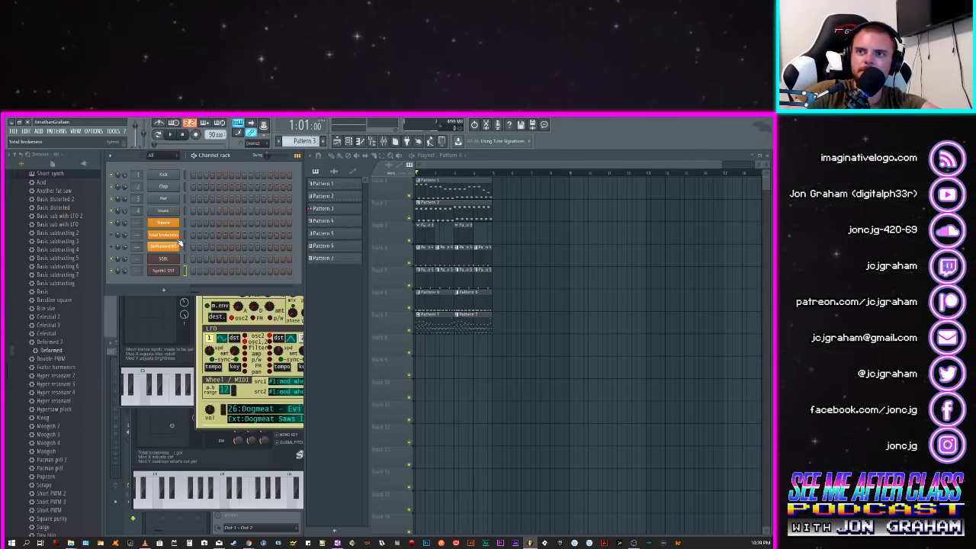
{"action": "right_click", "coordinate": [174, 250]}
{"action": "left_click", "coordinate": [202, 246]}
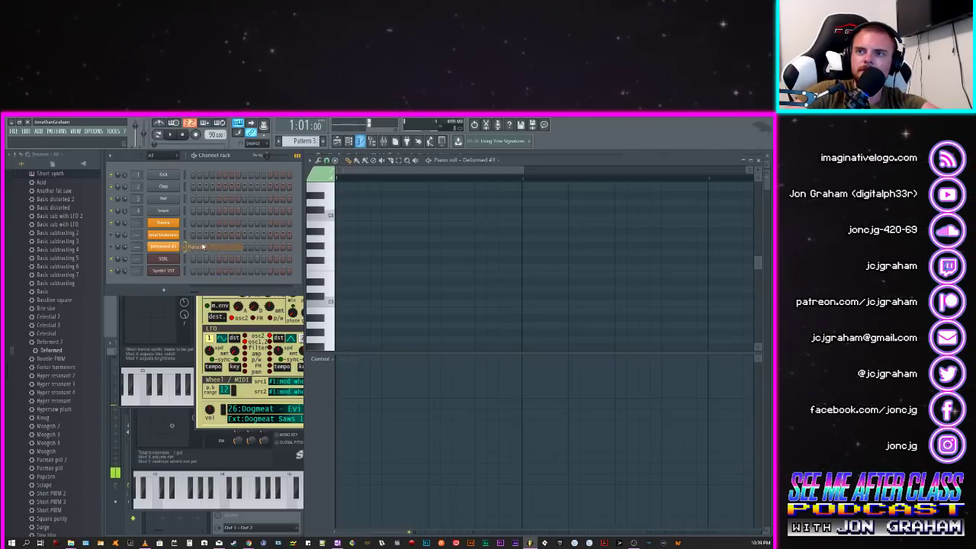
Step: Place five short C4 notes, as two pairs and a single note, at the start of Pattern 3 and play them back
{"action": "left_click", "coordinate": [336, 302]}
{"action": "scroll", "coordinate": [342, 305], "scroll_direction": "down", "scroll_amount": 3}
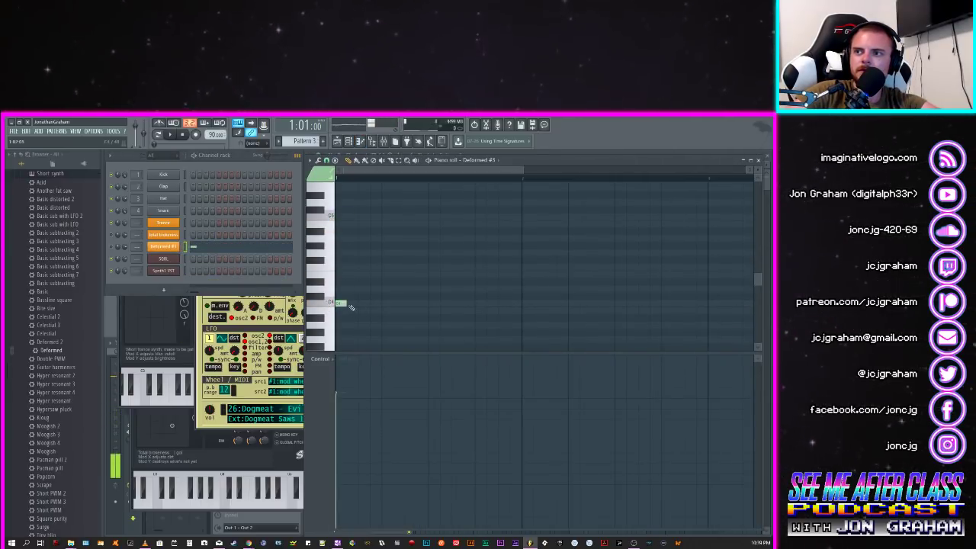
{"action": "left_click", "coordinate": [351, 304]}
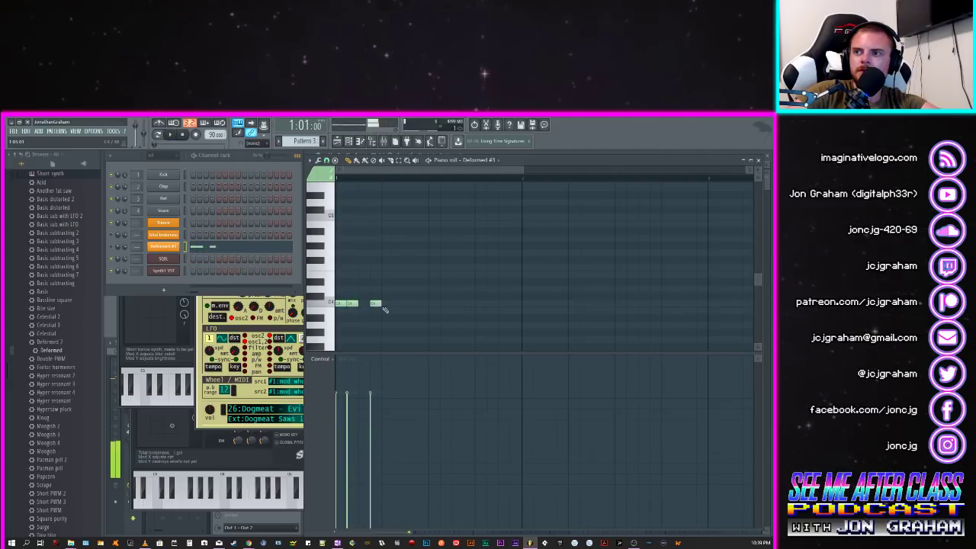
{"action": "left_click", "coordinate": [385, 304]}
{"action": "left_click", "coordinate": [408, 304]}
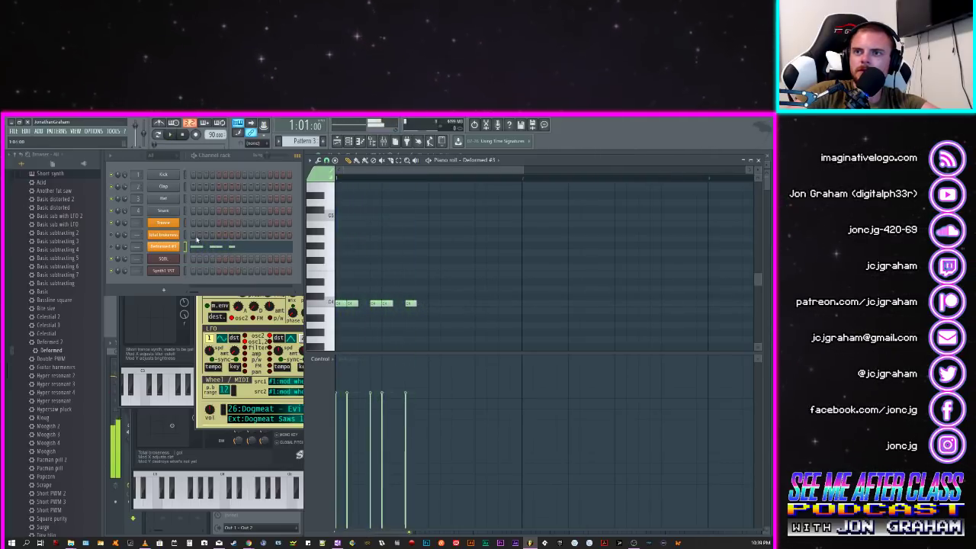
{"action": "key", "text": "space"}
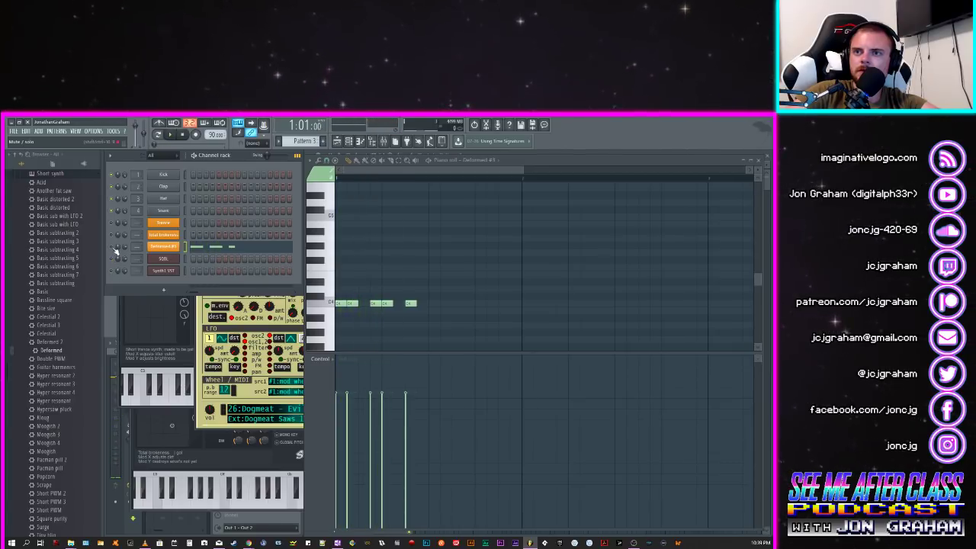
{"action": "key", "text": "space"}
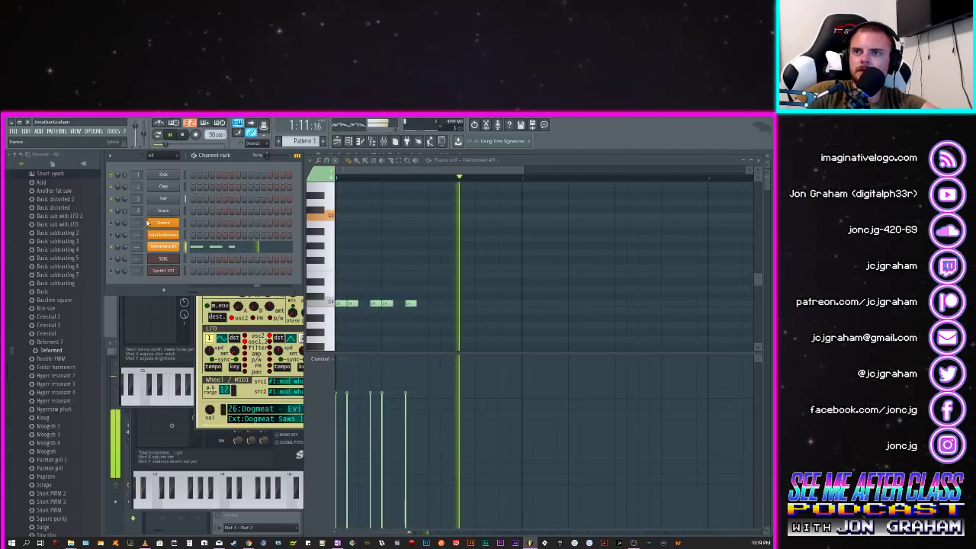
{"action": "key", "text": "space"}
Step: Cut the Deformed notes from Pattern 3, try pasting them into the Deformed channel in Pattern 7, and briefly play the playlist
{"action": "right_click", "coordinate": [174, 246]}
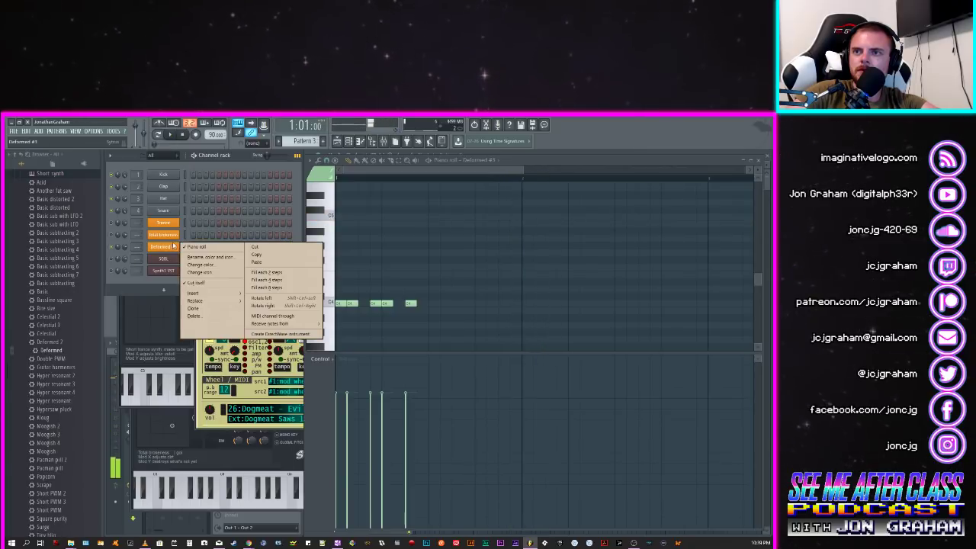
{"action": "left_click", "coordinate": [259, 247]}
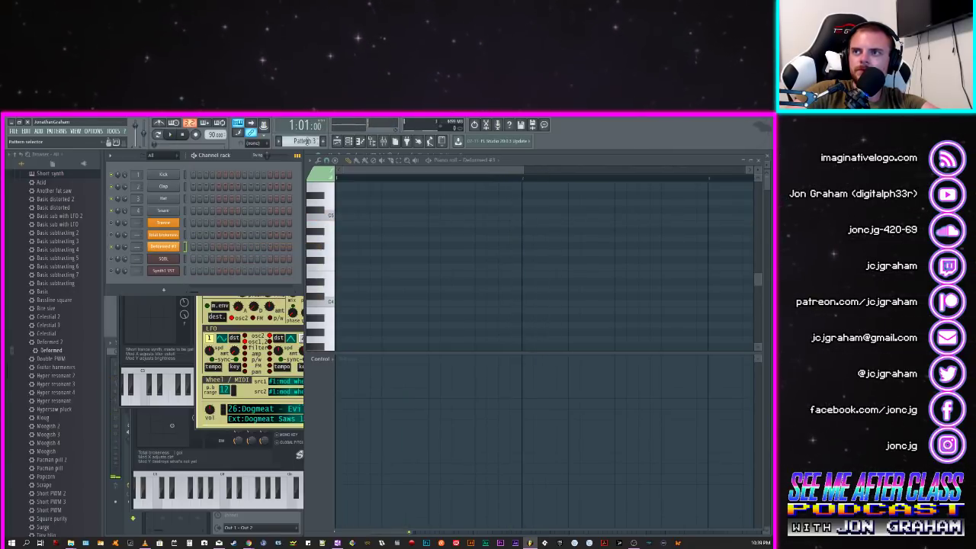
{"action": "key", "text": "F5"}
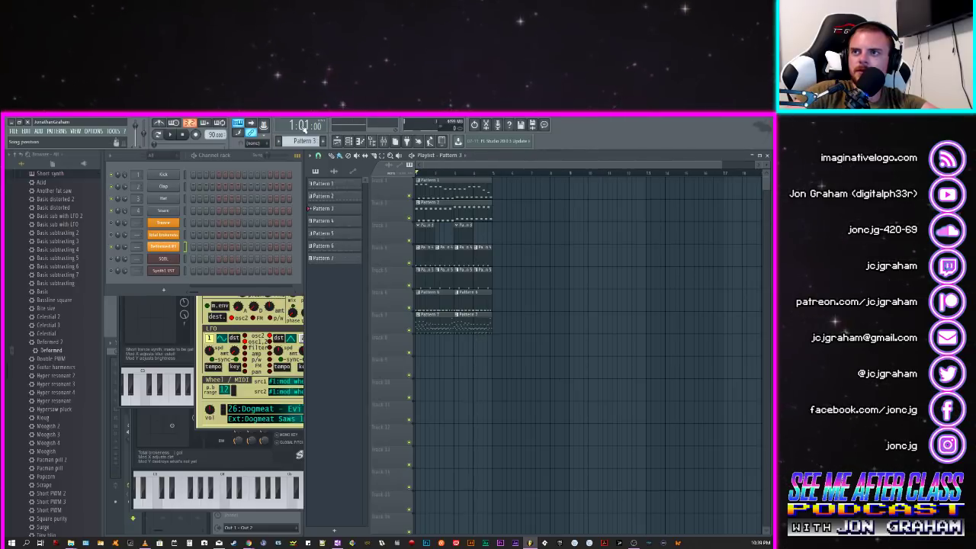
{"action": "scroll", "coordinate": [304, 141], "scroll_direction": "down", "scroll_amount": 1}
{"action": "scroll", "coordinate": [303, 141], "scroll_direction": "down", "scroll_amount": 4}
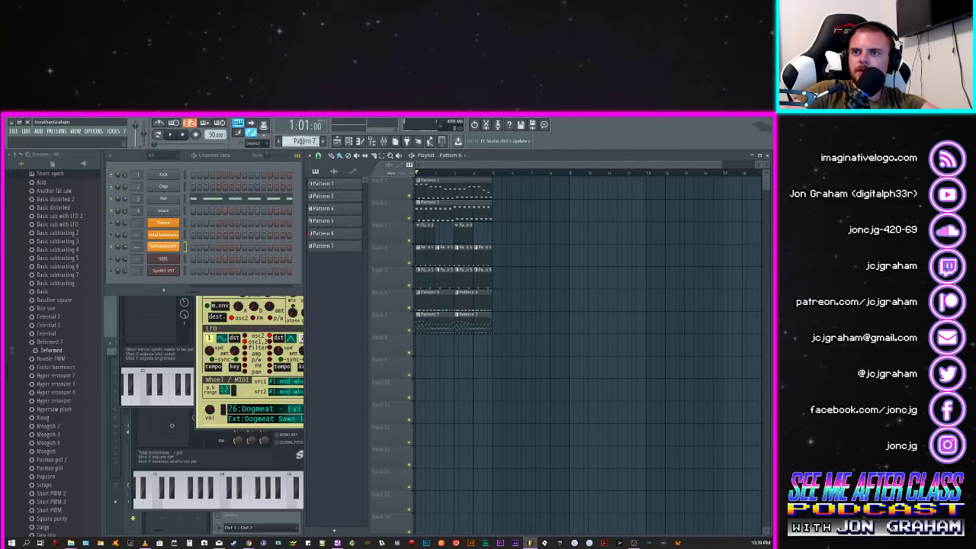
{"action": "right_click", "coordinate": [170, 249]}
{"action": "left_click", "coordinate": [261, 266]}
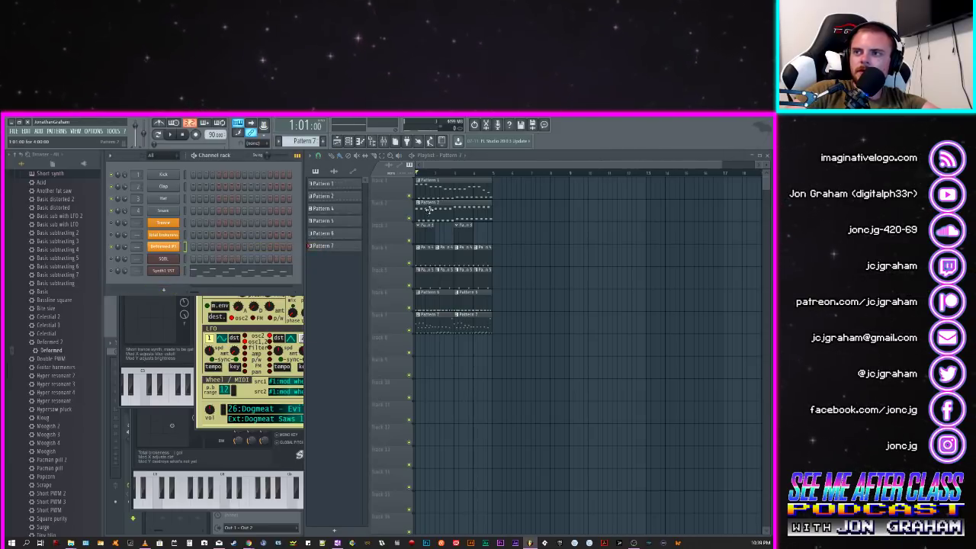
{"action": "key", "text": "space"}
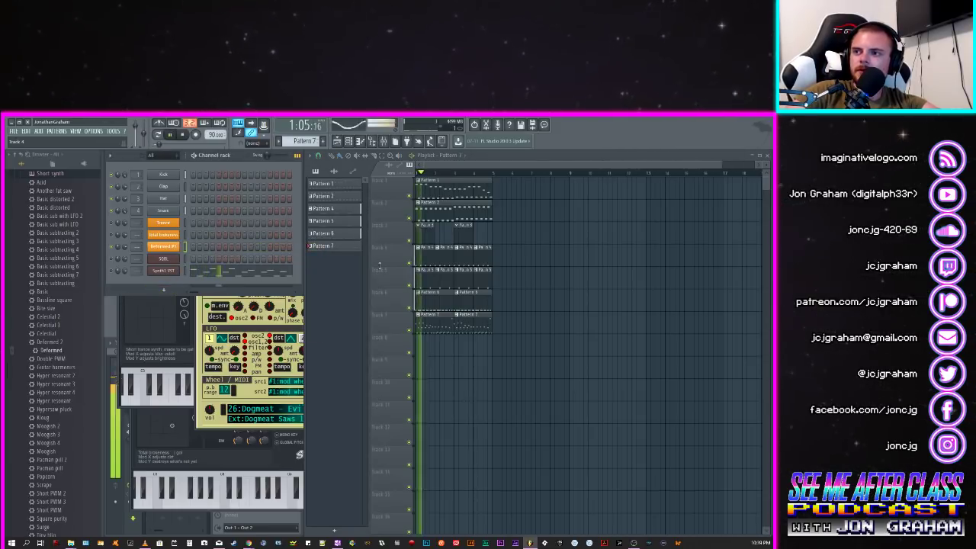
{"action": "key", "text": "space"}
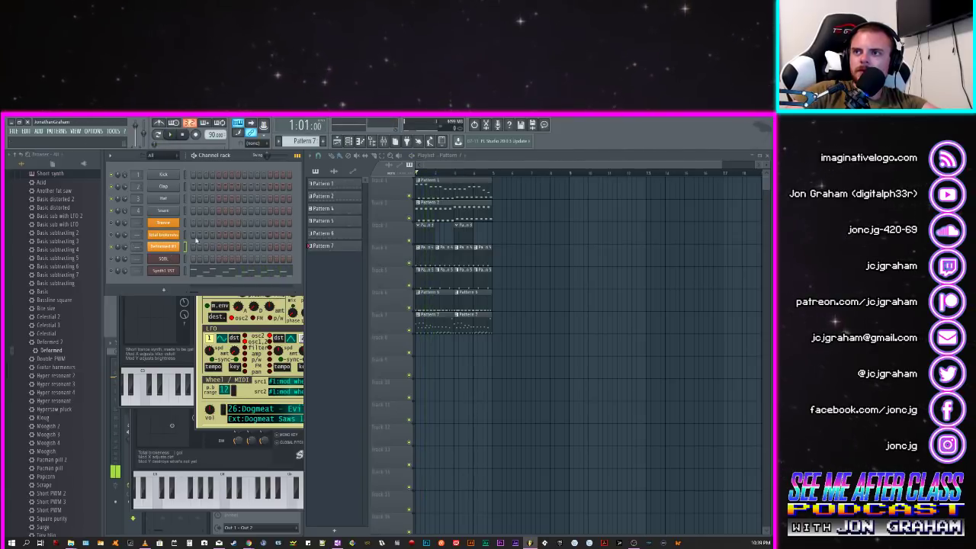
Step: Return to the empty Pattern 3 and reopen the piano roll of its Deformed channel
{"action": "scroll", "coordinate": [312, 144], "scroll_direction": "up", "scroll_amount": 4}
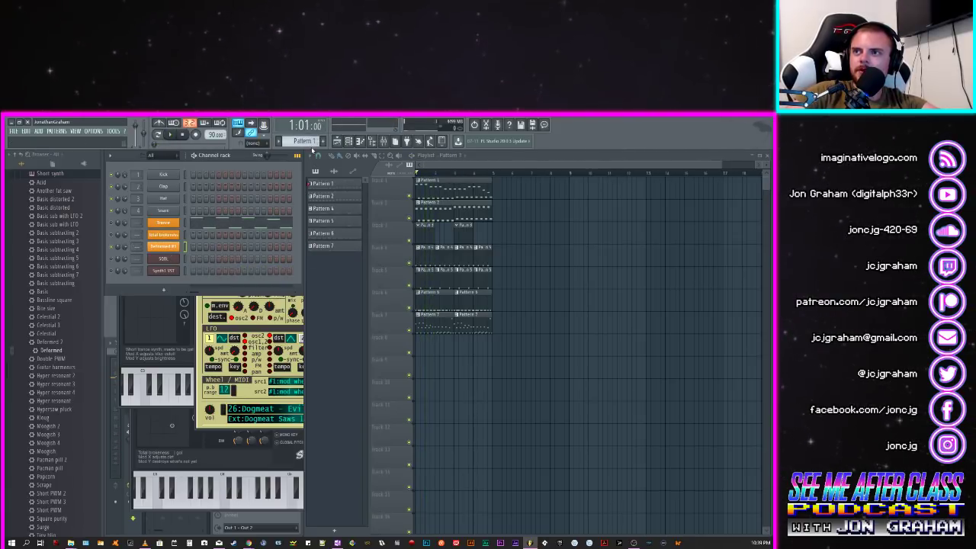
{"action": "scroll", "coordinate": [304, 142], "scroll_direction": "down", "scroll_amount": 1}
{"action": "right_click", "coordinate": [166, 250]}
{"action": "left_click", "coordinate": [204, 248]}
{"action": "right_click", "coordinate": [168, 249]}
{"action": "left_click", "coordinate": [200, 248]}
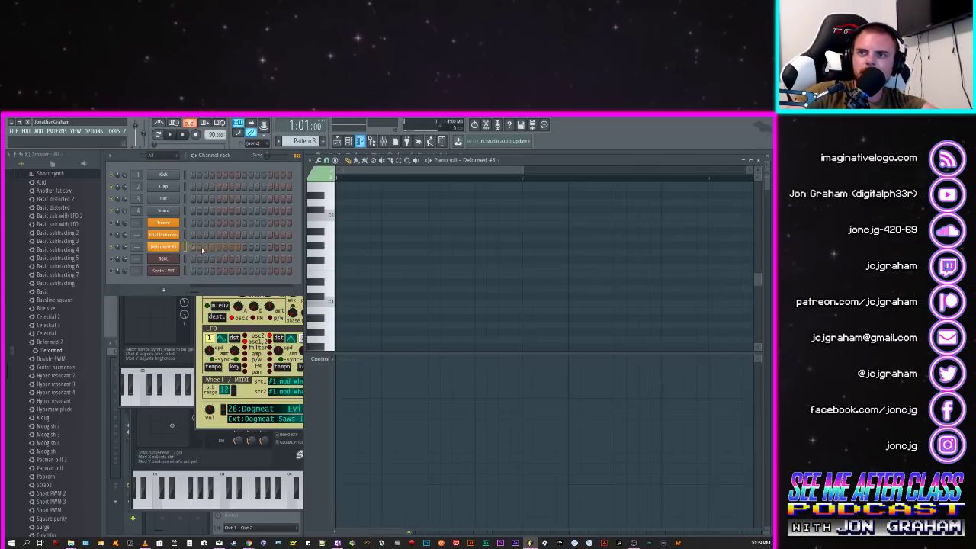
Step: Place short C4 notes through the first bar as four pairs and two single notes while playing them back
{"action": "left_click", "coordinate": [340, 218]}
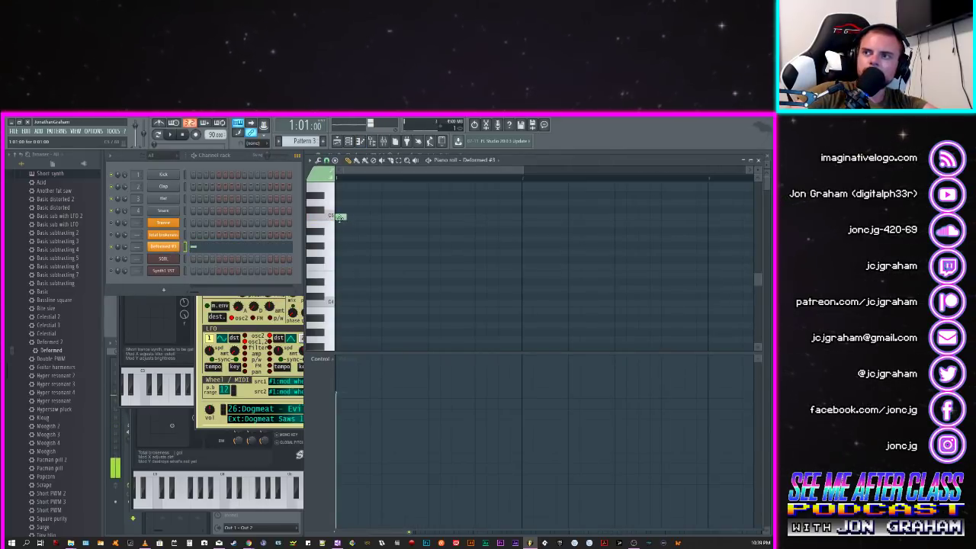
{"action": "key", "text": "space"}
{"action": "key", "text": "space"}
{"action": "left_click", "coordinate": [374, 304]}
{"action": "key", "text": "space"}
{"action": "left_click", "coordinate": [385, 305]}
{"action": "left_click", "coordinate": [416, 303]}
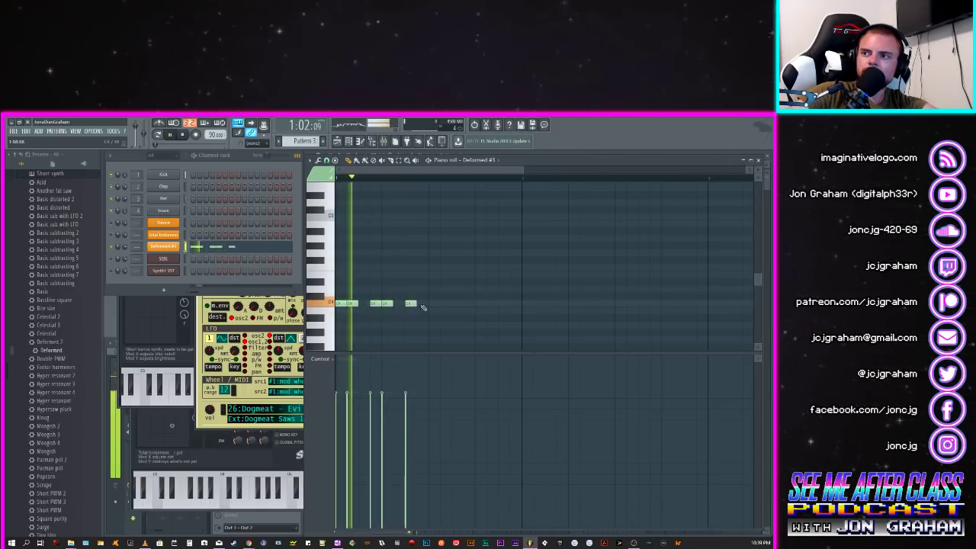
{"action": "left_click", "coordinate": [449, 303]}
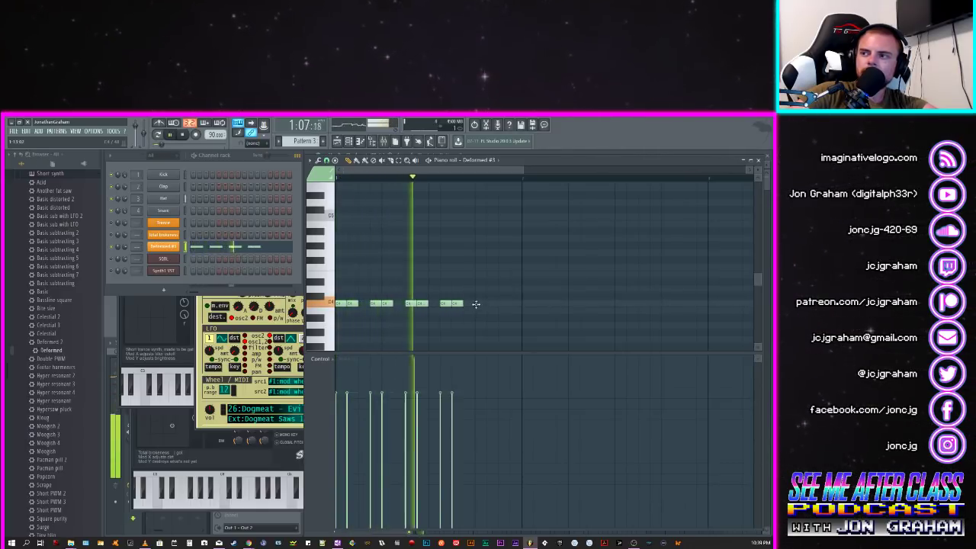
{"action": "left_click", "coordinate": [480, 304]}
{"action": "left_click", "coordinate": [503, 303]}
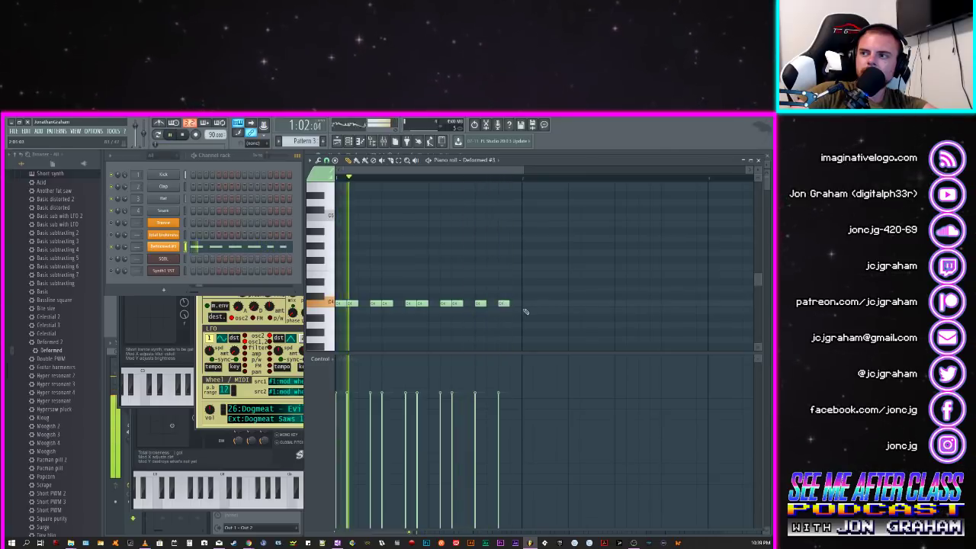
Step: Continue the short C4 notes through the second bar as four pairs, one single note and a closing pair
{"action": "left_click", "coordinate": [526, 304]}
{"action": "left_click", "coordinate": [538, 304]}
{"action": "left_click", "coordinate": [561, 303]}
{"action": "left_click", "coordinate": [572, 303]}
{"action": "left_click", "coordinate": [595, 303]}
{"action": "left_click", "coordinate": [607, 304]}
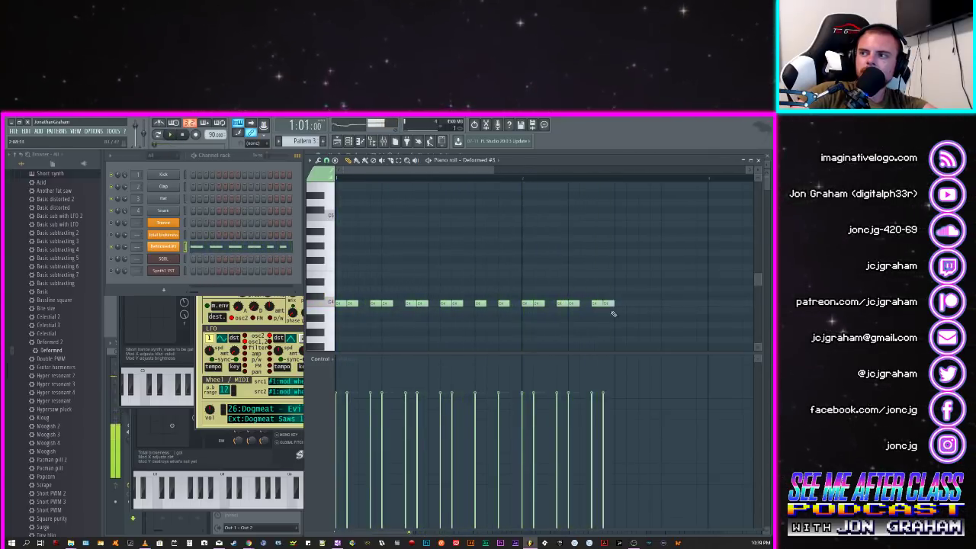
{"action": "left_click", "coordinate": [631, 303]}
{"action": "left_click", "coordinate": [644, 304]}
{"action": "left_click", "coordinate": [667, 303]}
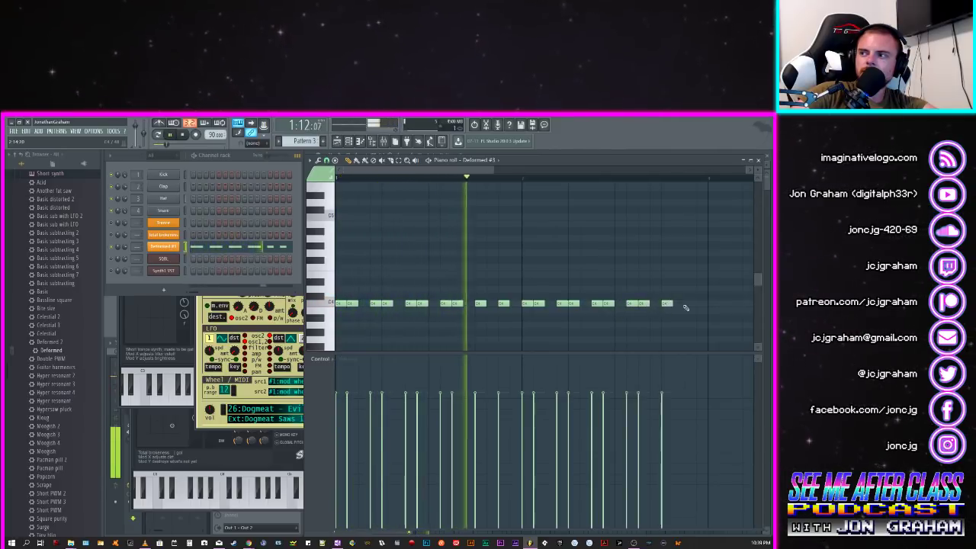
{"action": "left_click", "coordinate": [690, 304]}
{"action": "left_click", "coordinate": [699, 303]}
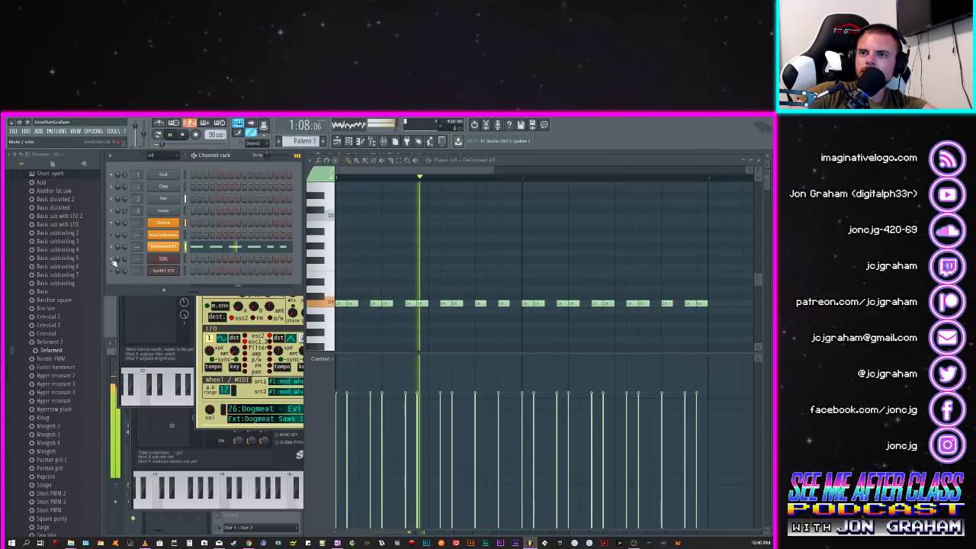
Step: Delete the channel directly above Synth1 VST and the Total Tenderness channel from the rack, confirming each, and stop playback
{"action": "right_click", "coordinate": [171, 269]}
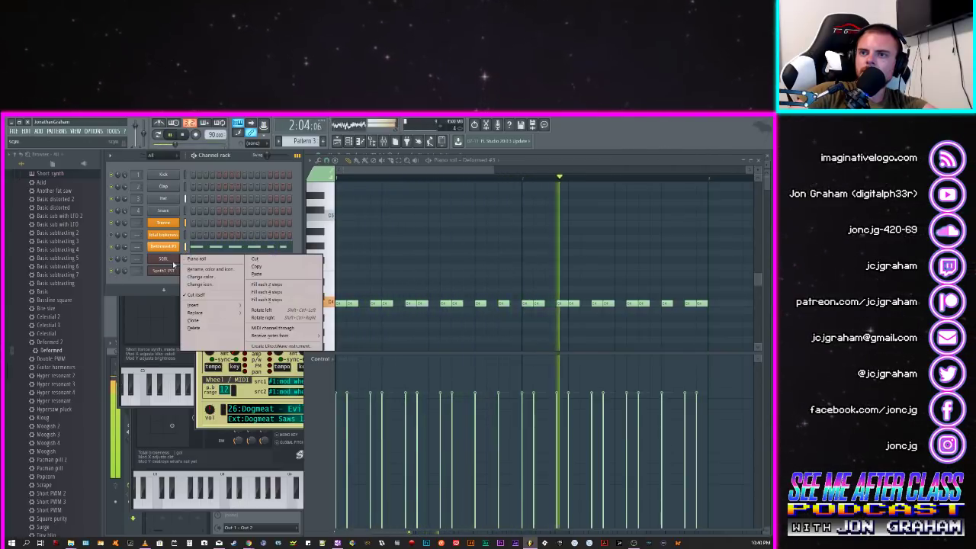
{"action": "left_click", "coordinate": [206, 295]}
{"action": "left_click", "coordinate": [429, 353]}
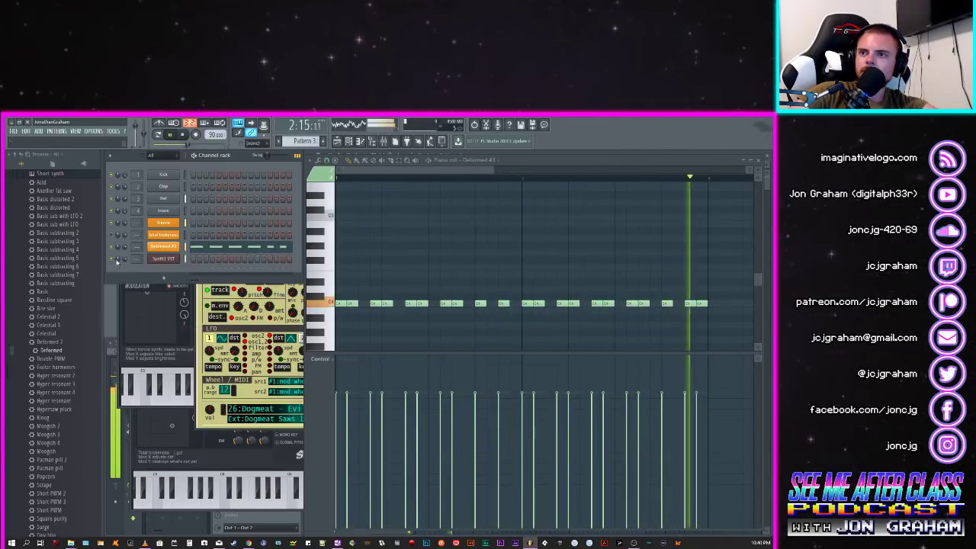
{"action": "right_click", "coordinate": [165, 237]}
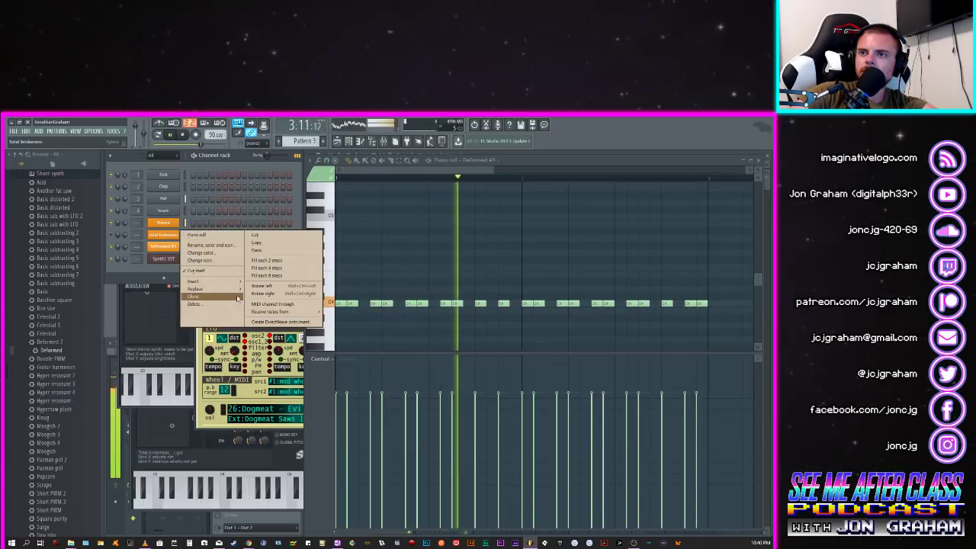
{"action": "left_click", "coordinate": [194, 303]}
{"action": "left_click", "coordinate": [429, 352]}
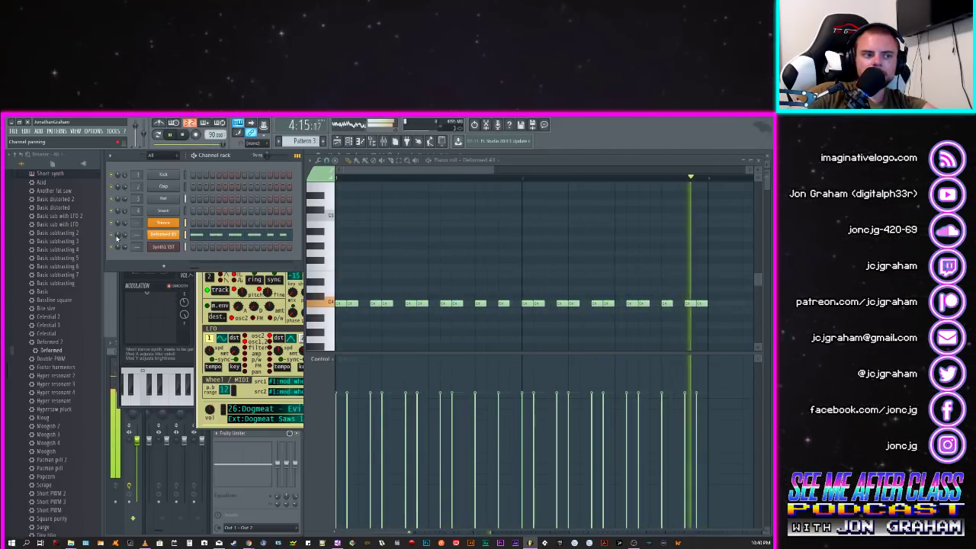
{"action": "key", "text": "space"}
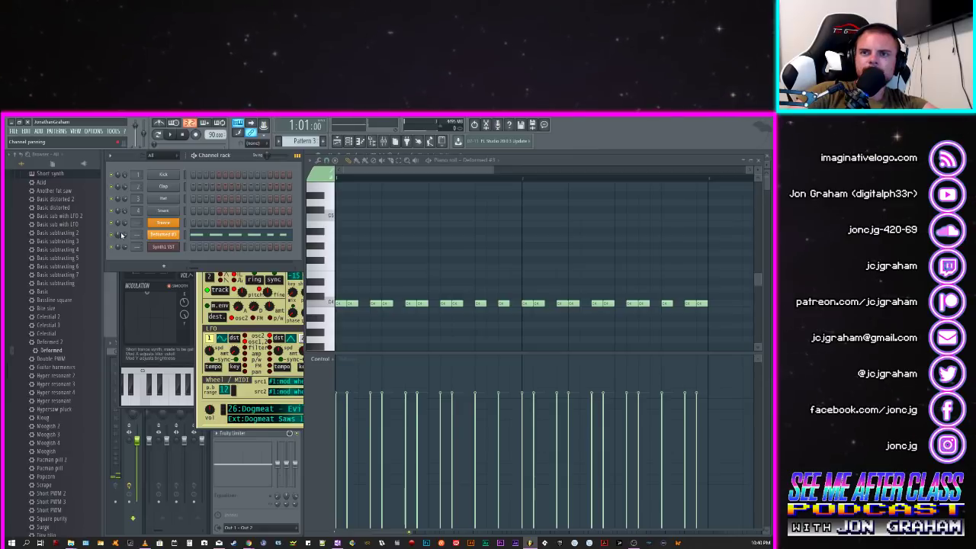
Step: Open the Synth1 VST channel's piano roll in Pattern 3 and play back the arrangement to judge the parts together
{"action": "right_click", "coordinate": [168, 249]}
{"action": "left_click", "coordinate": [191, 249]}
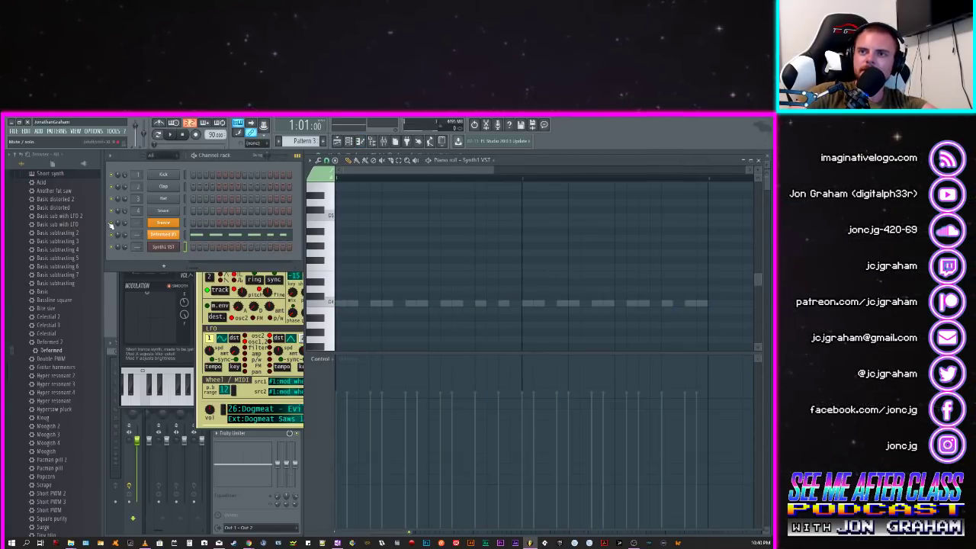
{"action": "key", "text": "space"}
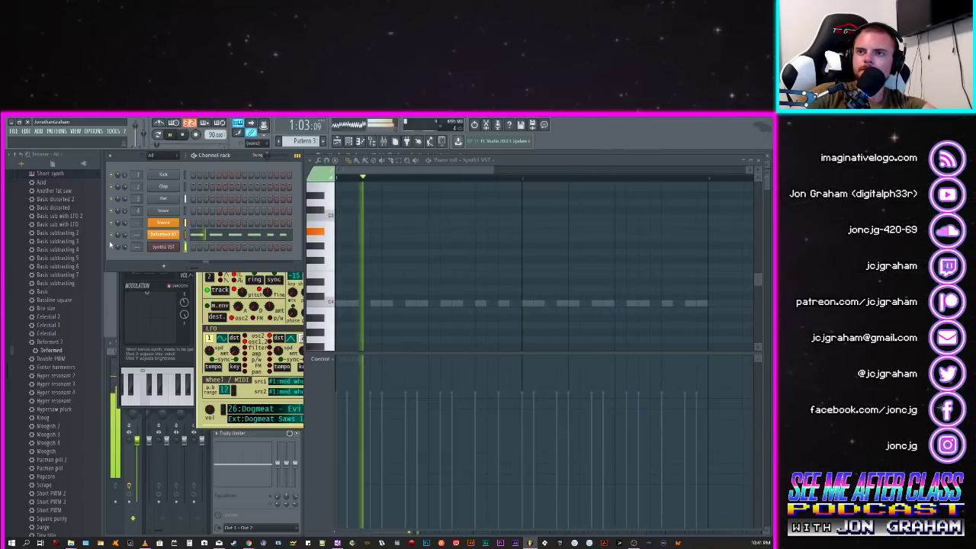
{"action": "key", "text": "space"}
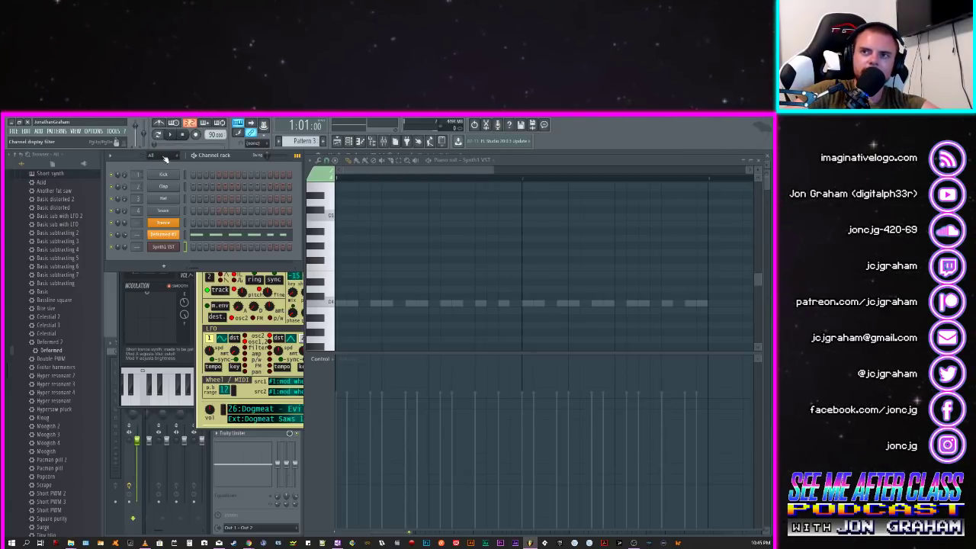
{"action": "left_click", "coordinate": [174, 135]}
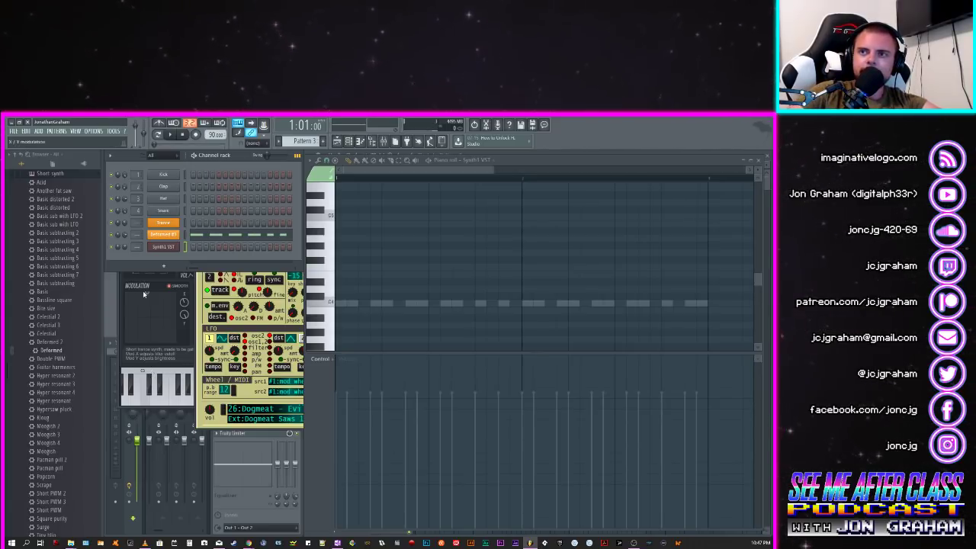
Step: Collapse the plugin presets in the browser and check the contents of the first Audio folder
{"action": "scroll", "coordinate": [61, 335], "scroll_direction": "up", "scroll_amount": 10}
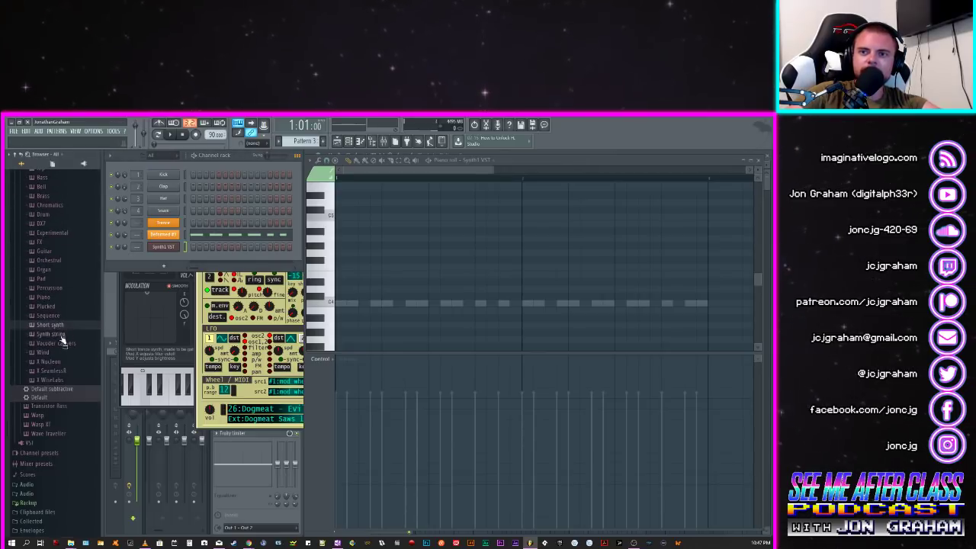
{"action": "scroll", "coordinate": [46, 481], "scroll_direction": "up", "scroll_amount": 2}
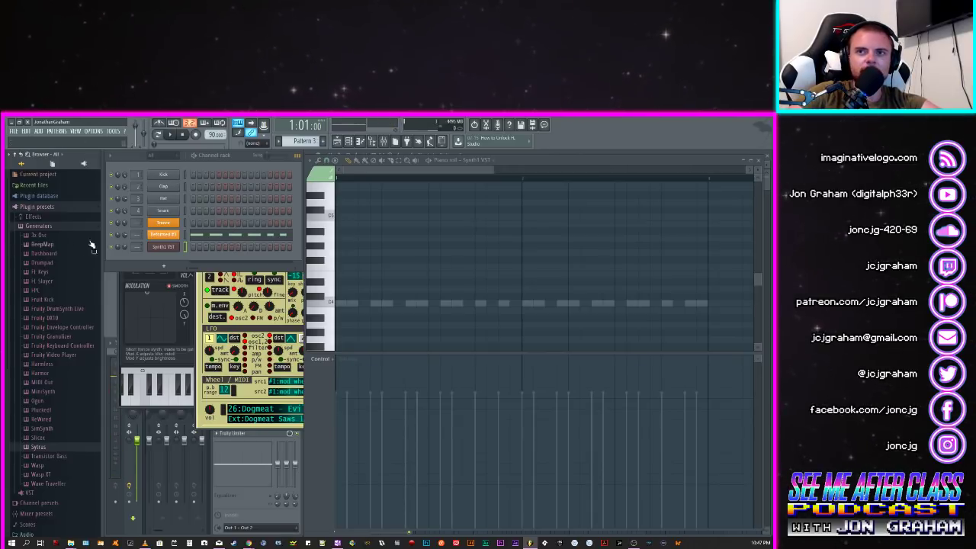
{"action": "scroll", "coordinate": [68, 343], "scroll_direction": "down", "scroll_amount": 5}
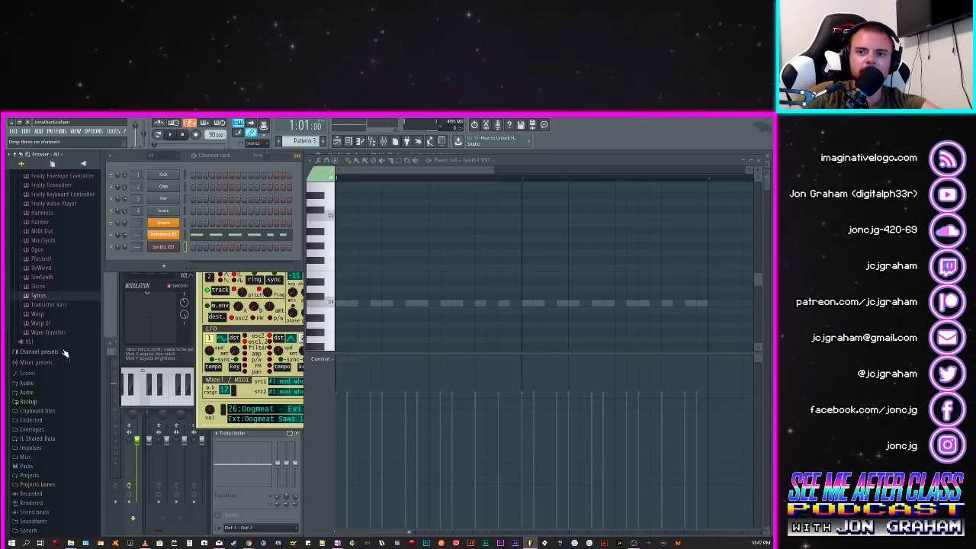
{"action": "left_click", "coordinate": [51, 440]}
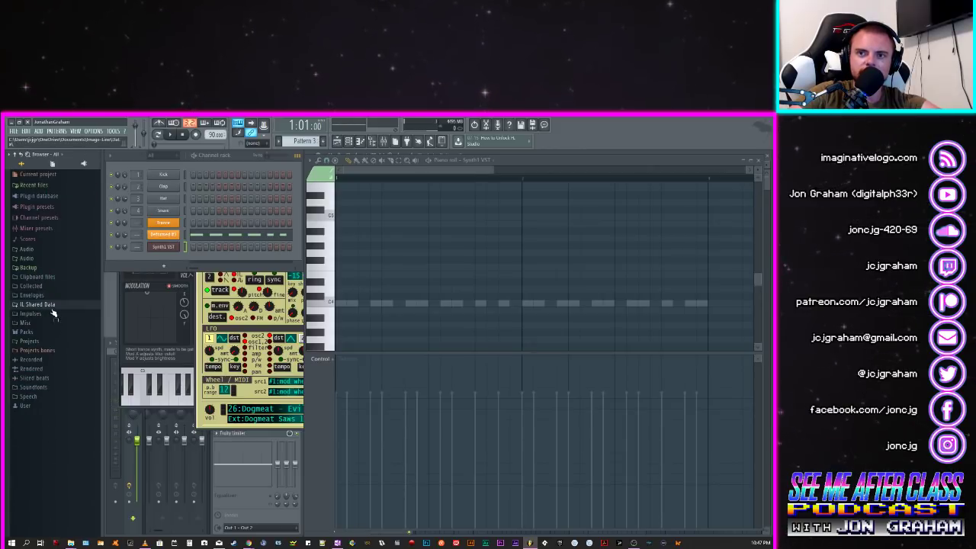
{"action": "left_click", "coordinate": [30, 250]}
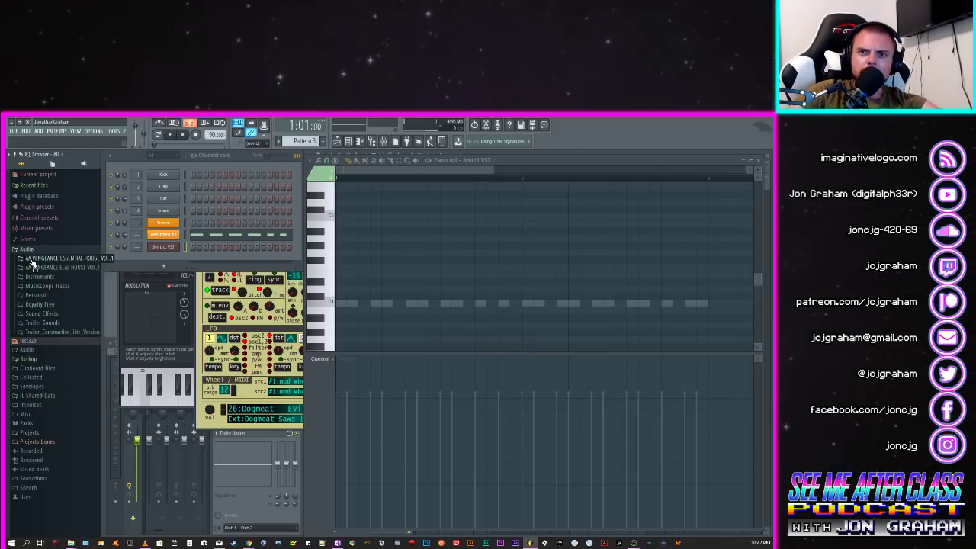
{"action": "left_click", "coordinate": [30, 250]}
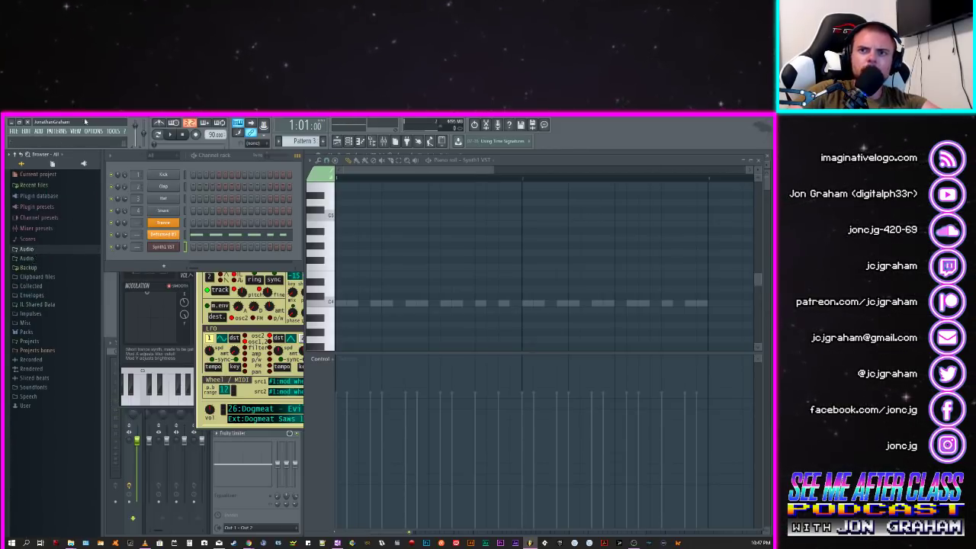
Step: Examine the browser extra search folders in the file settings, checking the two Projects\Audio paths, and close the settings
{"action": "left_click", "coordinate": [93, 131]}
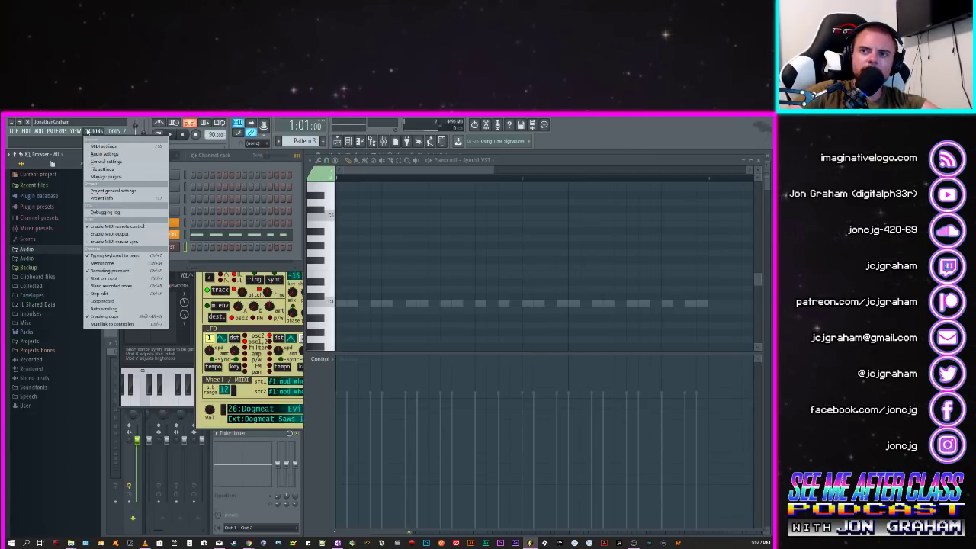
{"action": "left_click", "coordinate": [105, 161]}
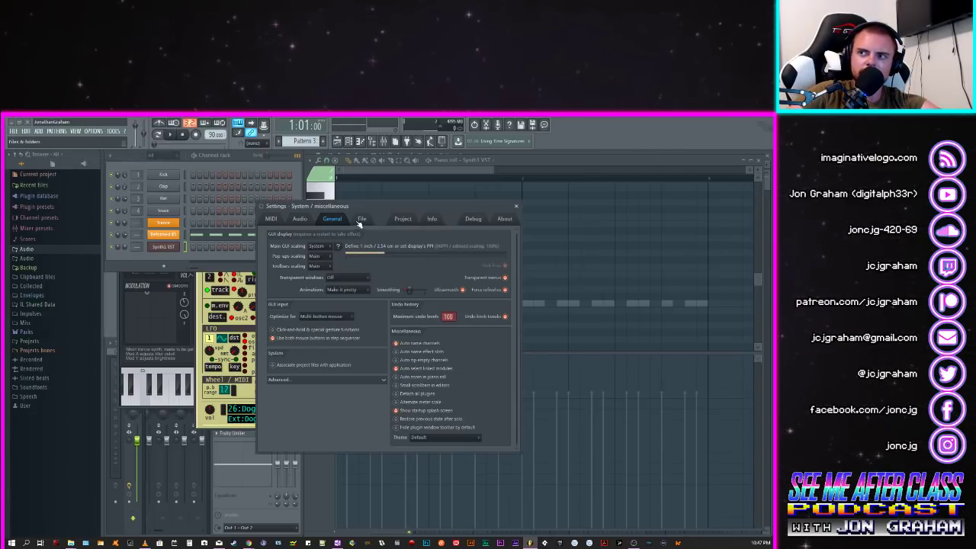
{"action": "left_click", "coordinate": [363, 219]}
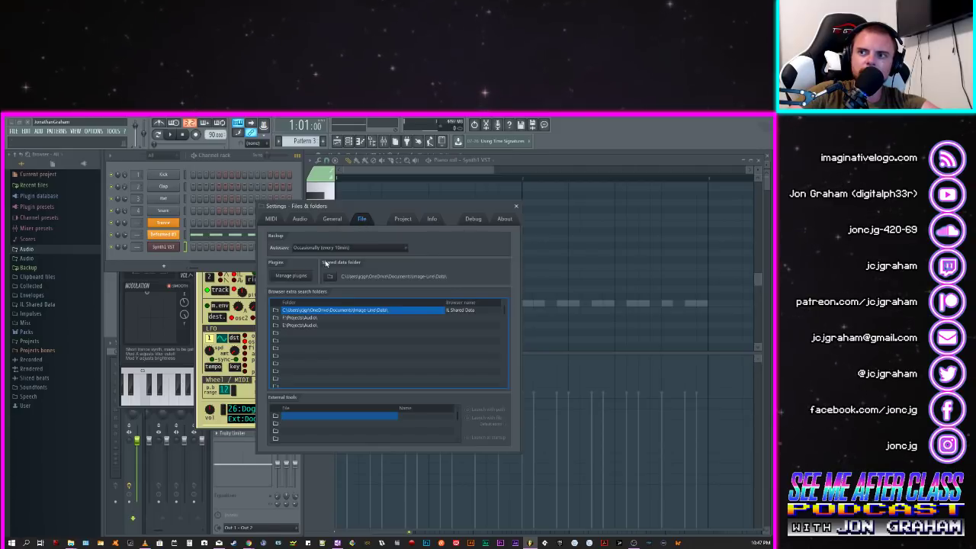
{"action": "left_click", "coordinate": [295, 325]}
{"action": "left_click", "coordinate": [291, 318]}
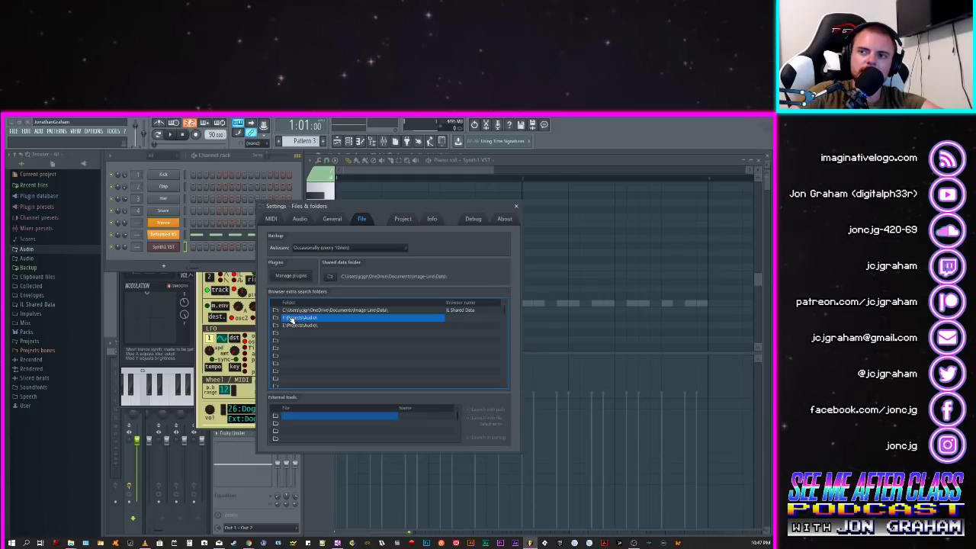
{"action": "left_click", "coordinate": [299, 326]}
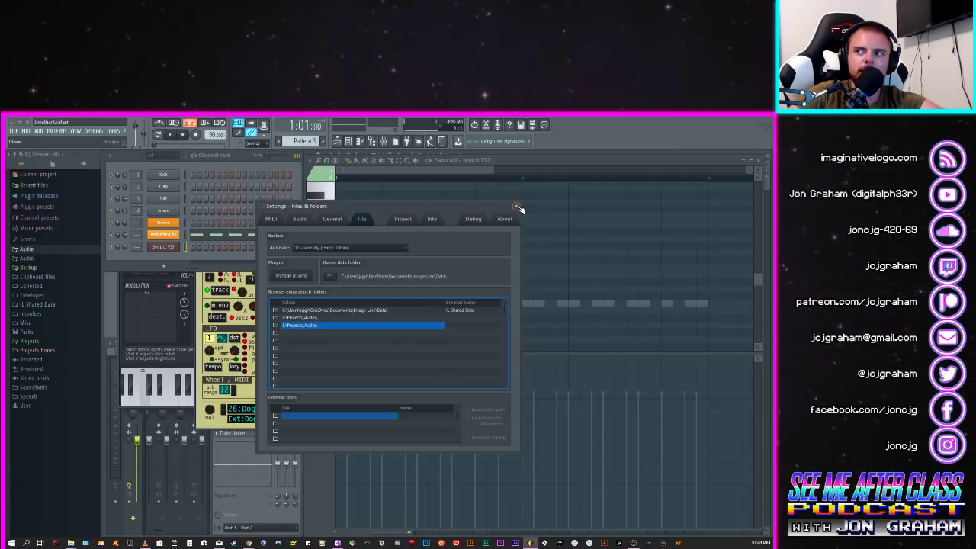
{"action": "left_click", "coordinate": [289, 334]}
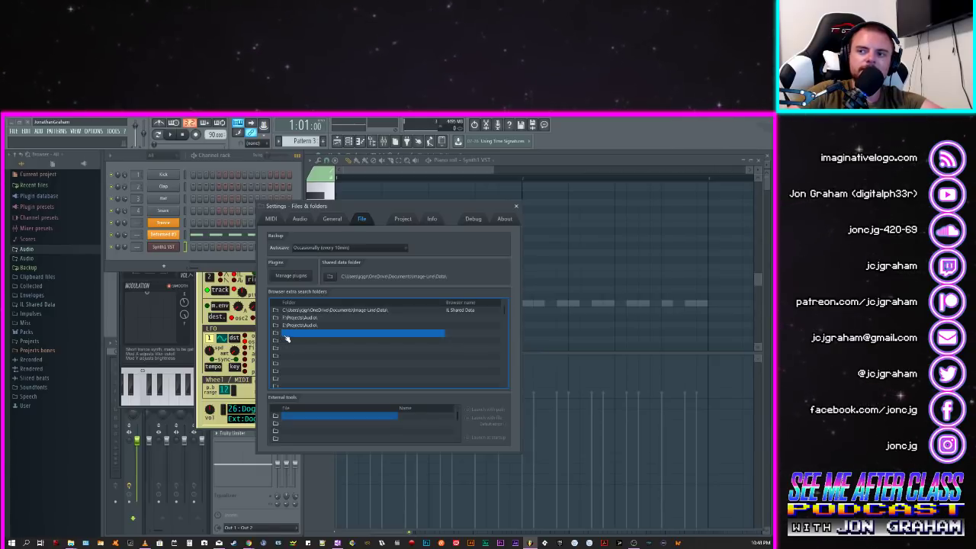
{"action": "left_click", "coordinate": [515, 205]}
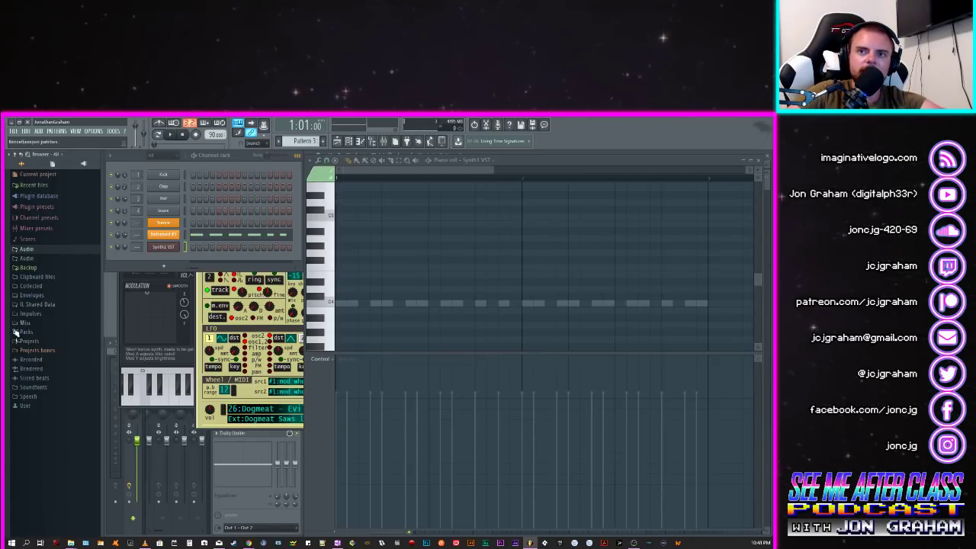
Step: In the browser's first Audio folder, open AA Vengeance Essential House Vol.2 down to VEH2 Kicks and VEH2 Hard Kicks
{"action": "left_click", "coordinate": [29, 252]}
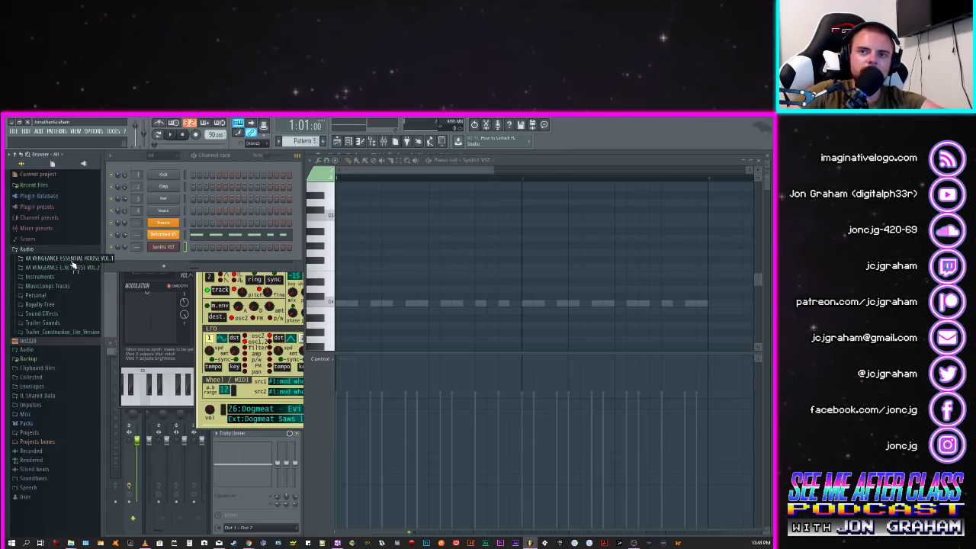
{"action": "left_click", "coordinate": [69, 268]}
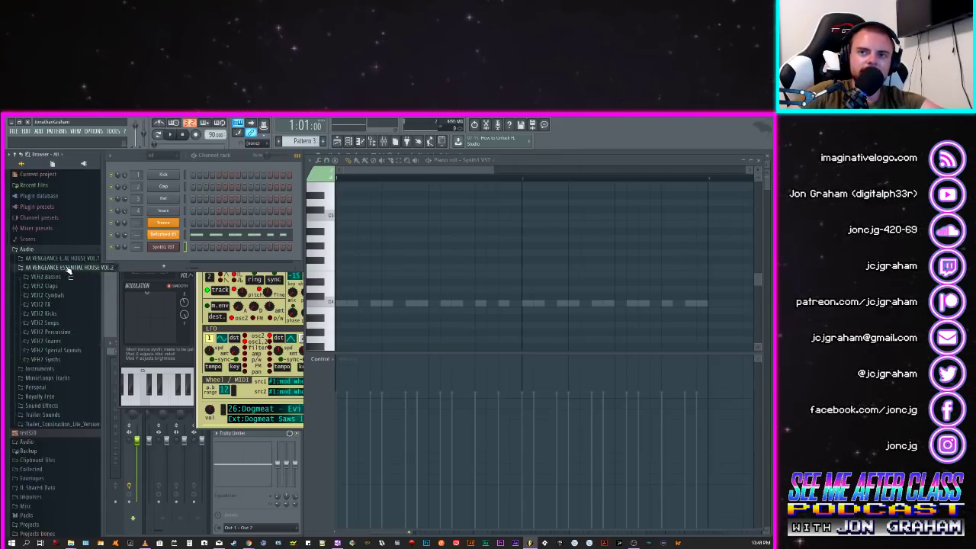
{"action": "left_click", "coordinate": [67, 268]}
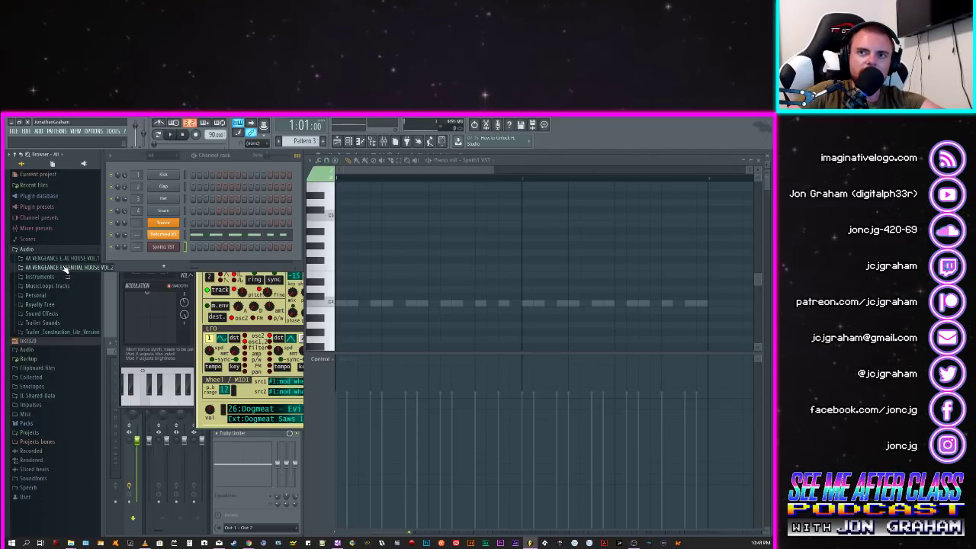
{"action": "left_click", "coordinate": [66, 269]}
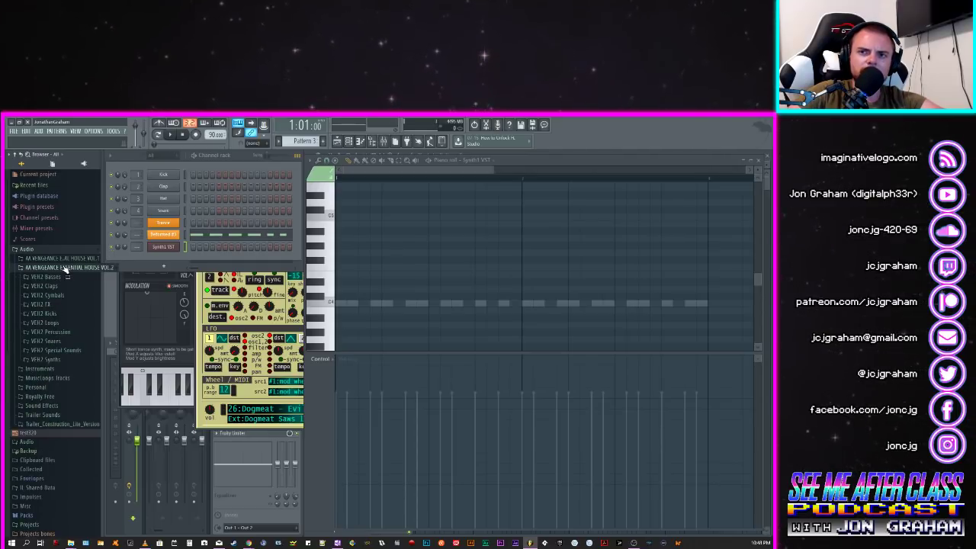
{"action": "left_click", "coordinate": [50, 314]}
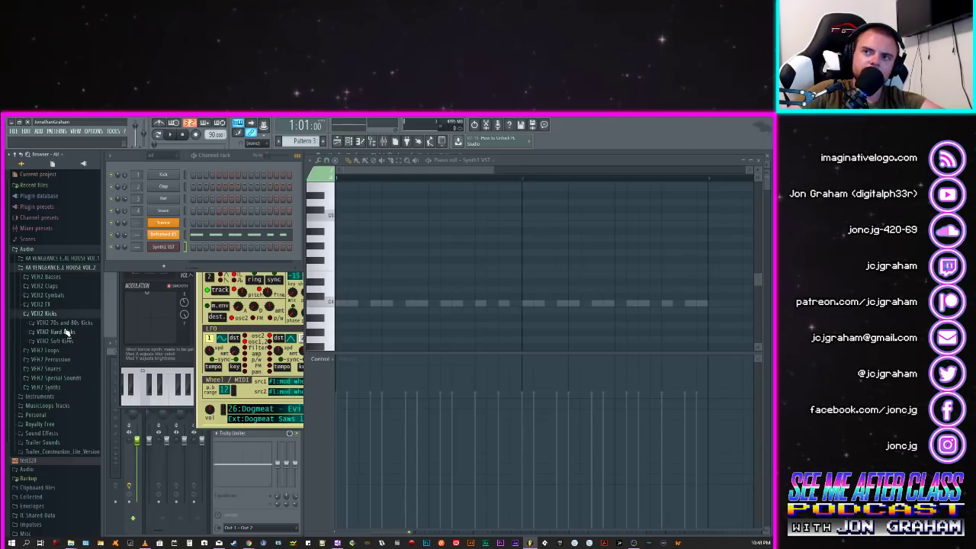
{"action": "left_click", "coordinate": [66, 333]}
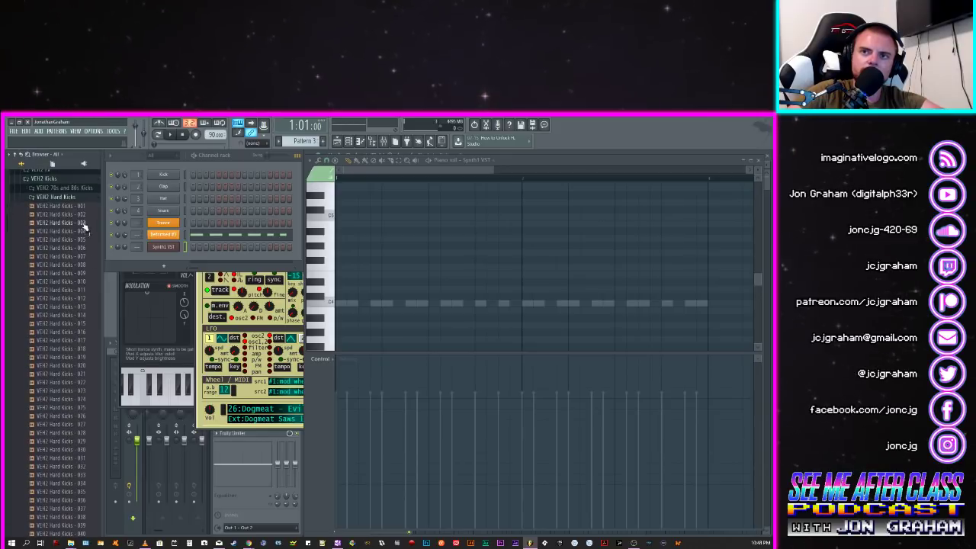
Step: Audition the VEH2 Hard Kicks samples one after another from 001 to 048, going back over the early ones once
{"action": "left_click", "coordinate": [76, 208]}
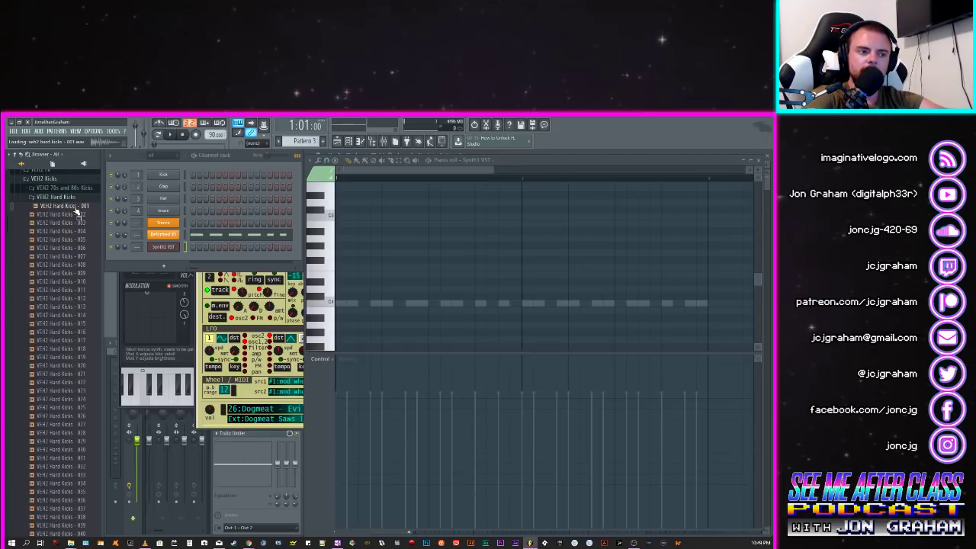
{"action": "key", "text": "Down"}
{"action": "key", "text": "Down"}
{"action": "key", "text": "Down"}
{"action": "key", "text": "Down"}
{"action": "key", "text": "Down"}
{"action": "key", "text": "Down"}
{"action": "key", "text": "Down"}
{"action": "key", "text": "Down"}
{"action": "key", "text": "Down"}
{"action": "key", "text": "Down"}
{"action": "key", "text": "Down"}
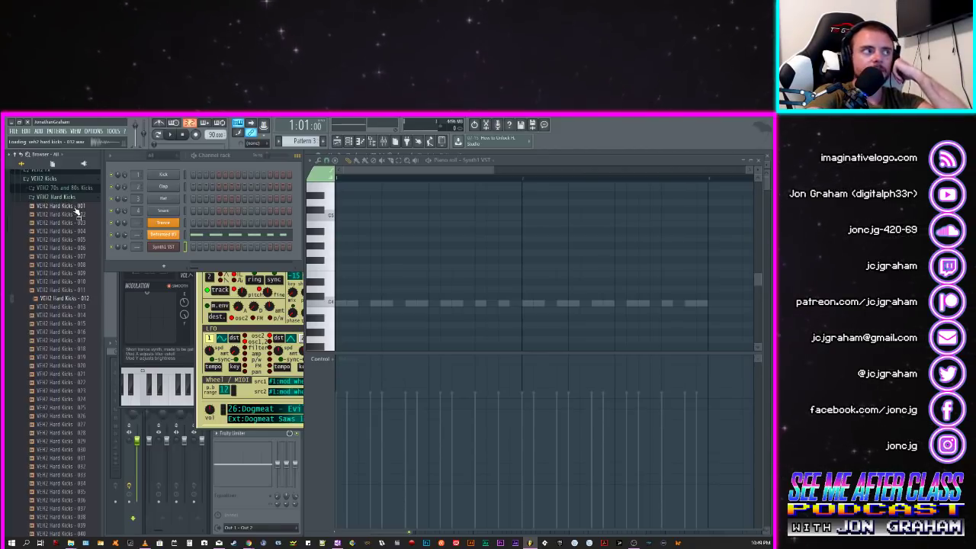
{"action": "key", "text": "Up"}
{"action": "key", "text": "Up"}
{"action": "key", "text": "Up"}
{"action": "key", "text": "Up"}
{"action": "key", "text": "Up"}
{"action": "key", "text": "Up"}
{"action": "key", "text": "Up"}
{"action": "key", "text": "Up"}
{"action": "key", "text": "Up"}
{"action": "key", "text": "Down"}
{"action": "key", "text": "Down"}
{"action": "key", "text": "Down"}
{"action": "key", "text": "Down"}
{"action": "key", "text": "Down"}
{"action": "key", "text": "Down"}
{"action": "key", "text": "Down"}
{"action": "key", "text": "Down"}
{"action": "key", "text": "Down"}
{"action": "key", "text": "Down"}
{"action": "key", "text": "Down"}
{"action": "key", "text": "Down"}
{"action": "key", "text": "Down"}
{"action": "key", "text": "Down"}
{"action": "key", "text": "Down"}
{"action": "key", "text": "Down"}
{"action": "key", "text": "Down"}
{"action": "key", "text": "Down"}
{"action": "key", "text": "Down"}
{"action": "key", "text": "Down"}
{"action": "key", "text": "Down"}
{"action": "key", "text": "Down"}
{"action": "key", "text": "Down"}
{"action": "key", "text": "Down"}
{"action": "key", "text": "Down"}
{"action": "key", "text": "Down"}
{"action": "key", "text": "Down"}
{"action": "key", "text": "Down"}
{"action": "key", "text": "Down"}
{"action": "key", "text": "Down"}
{"action": "key", "text": "Down"}
{"action": "key", "text": "Down"}
{"action": "key", "text": "Down"}
{"action": "key", "text": "Down"}
{"action": "key", "text": "Down"}
{"action": "key", "text": "Down"}
{"action": "key", "text": "Down"}
{"action": "key", "text": "Down"}
{"action": "key", "text": "Down"}
{"action": "key", "text": "Down"}
{"action": "key", "text": "Down"}
{"action": "key", "text": "Down"}
{"action": "key", "text": "Down"}
{"action": "key", "text": "Down"}
{"action": "key", "text": "Down"}
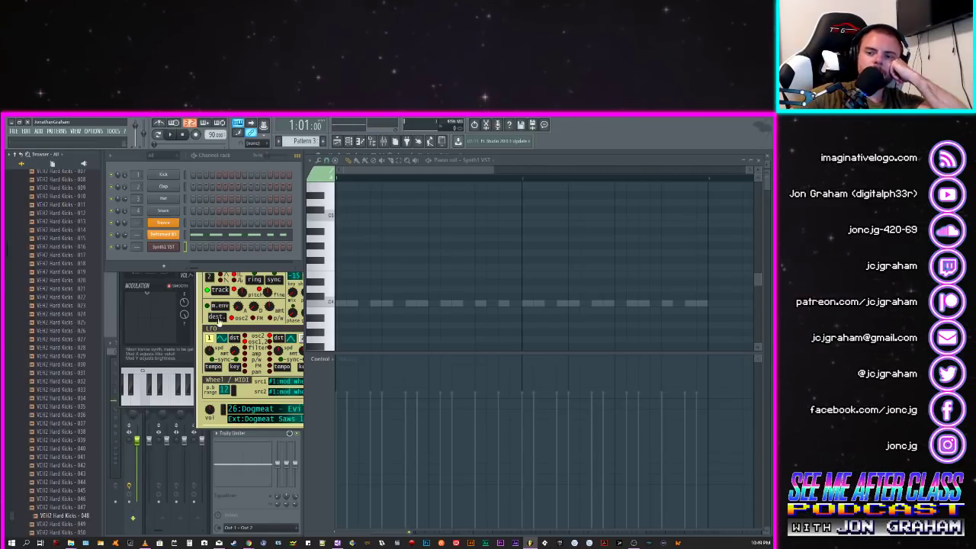
Step: Preview the VEH2 Hard Kicks 048 sample and load it onto the Kick channel in the channel rack
{"action": "left_click", "coordinate": [84, 517]}
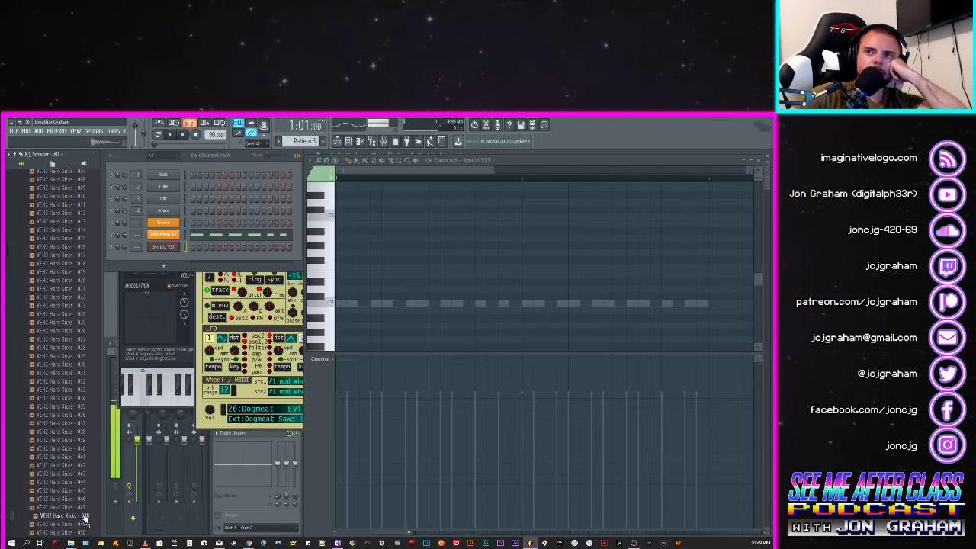
{"action": "left_click_drag", "start_coordinate": [84, 517], "coordinate": [227, 297]}
{"action": "left_click_drag", "start_coordinate": [217, 341], "coordinate": [165, 178]}
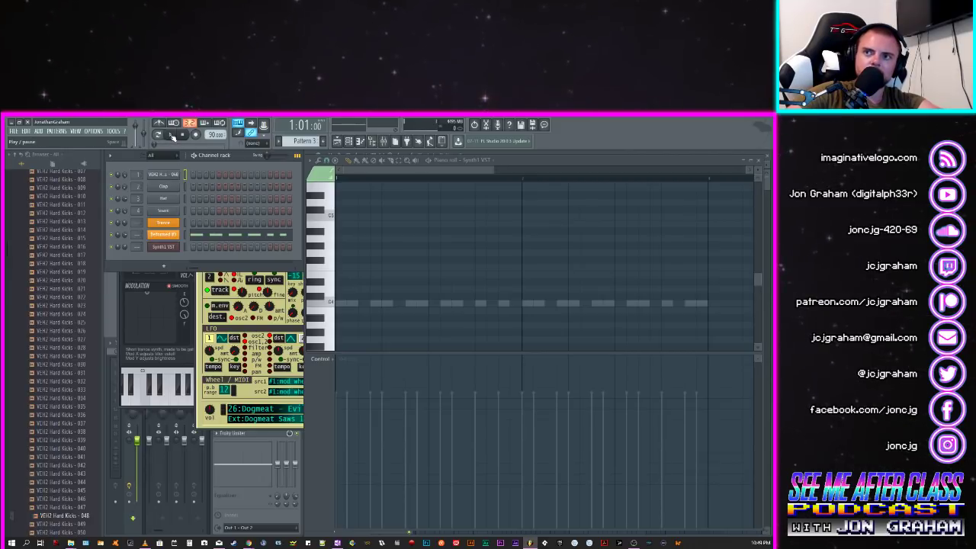
Step: Play back the music twice to judge the parts with the replaced kick sample, stopping playback each time
{"action": "left_click", "coordinate": [173, 136]}
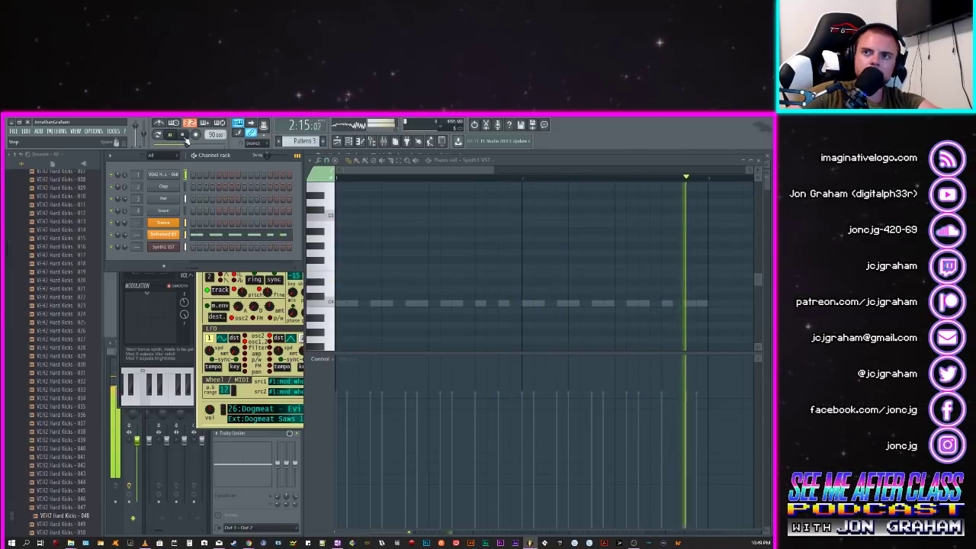
{"action": "left_click", "coordinate": [184, 136]}
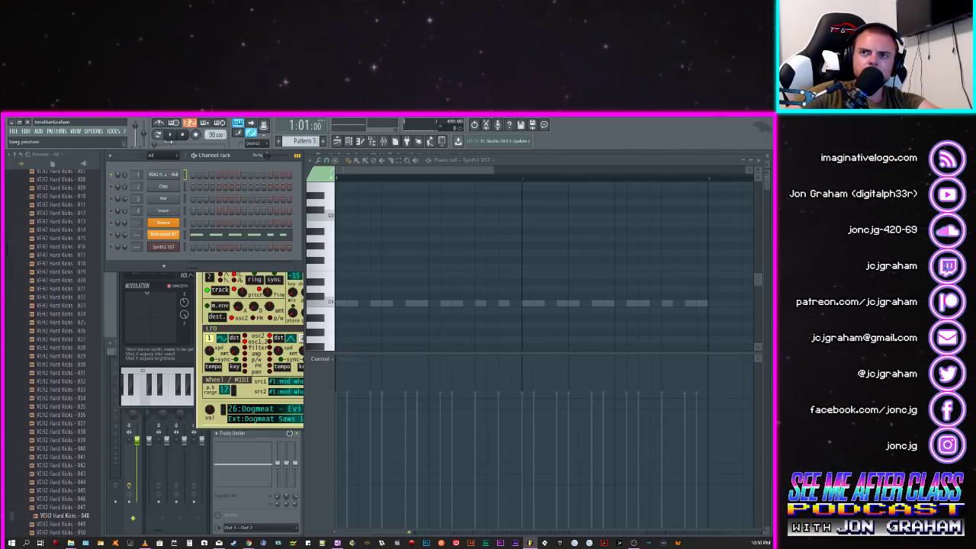
{"action": "left_click", "coordinate": [170, 135]}
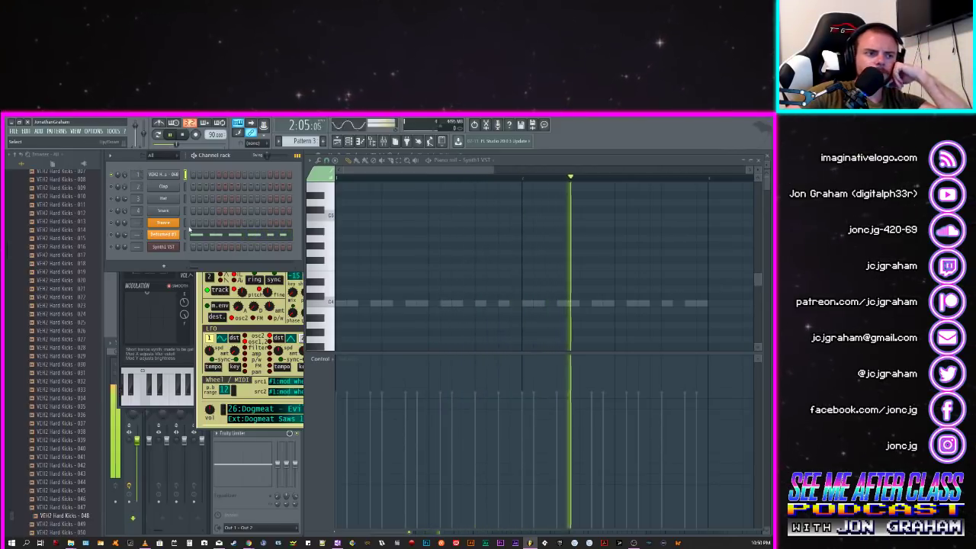
{"action": "left_click", "coordinate": [183, 135]}
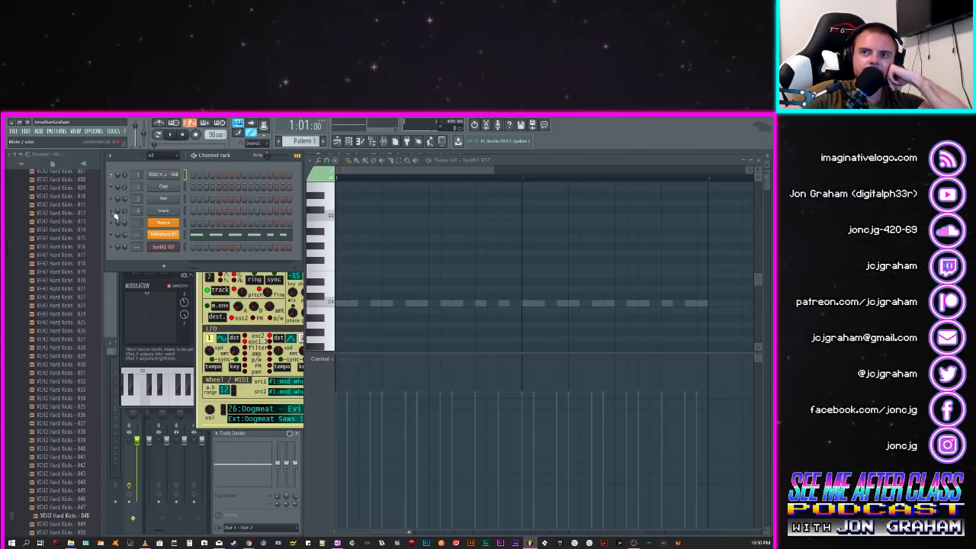
Step: Play the music briefly while collapsing the kick folders, stop playback, and open the VEH2 Snares folder
{"action": "key", "text": "space"}
{"action": "scroll", "coordinate": [81, 256], "scroll_direction": "up", "scroll_amount": 10}
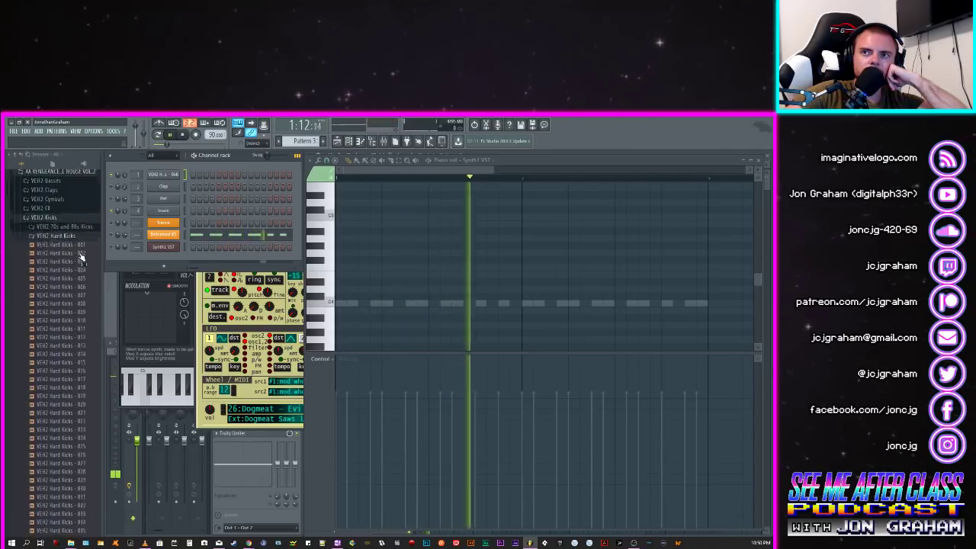
{"action": "left_click", "coordinate": [68, 332]}
{"action": "key", "text": "space"}
{"action": "left_click", "coordinate": [47, 369]}
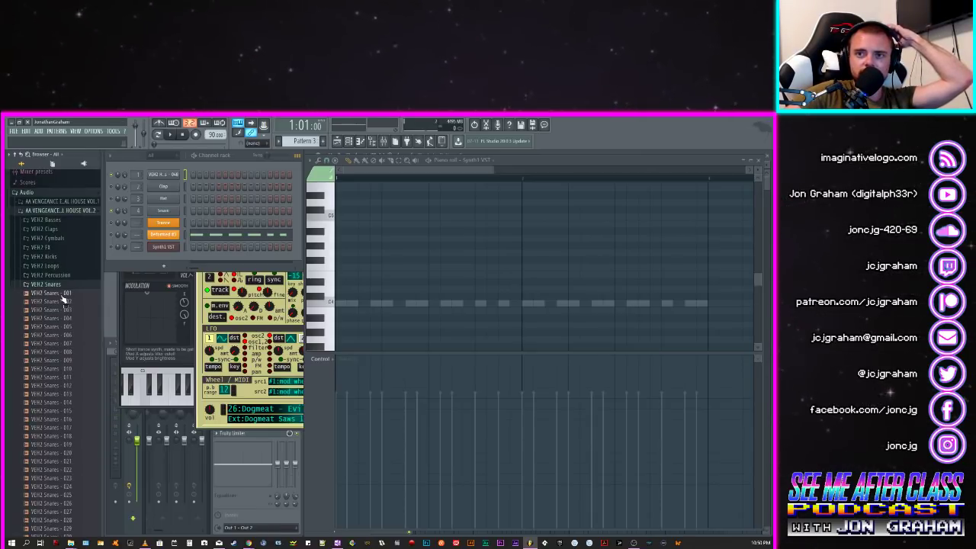
Step: Audition the VEH2 Snares samples one after another from 001 to 075, going back over those around 017 and 067
{"action": "left_click", "coordinate": [65, 295]}
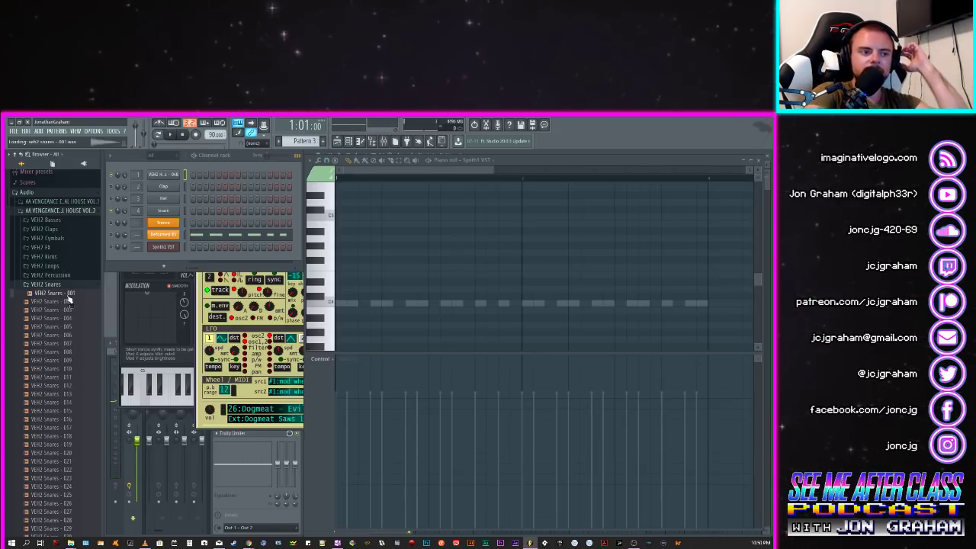
{"action": "key", "text": "Down"}
{"action": "key", "text": "Down"}
{"action": "key", "text": "Down"}
{"action": "key", "text": "Down"}
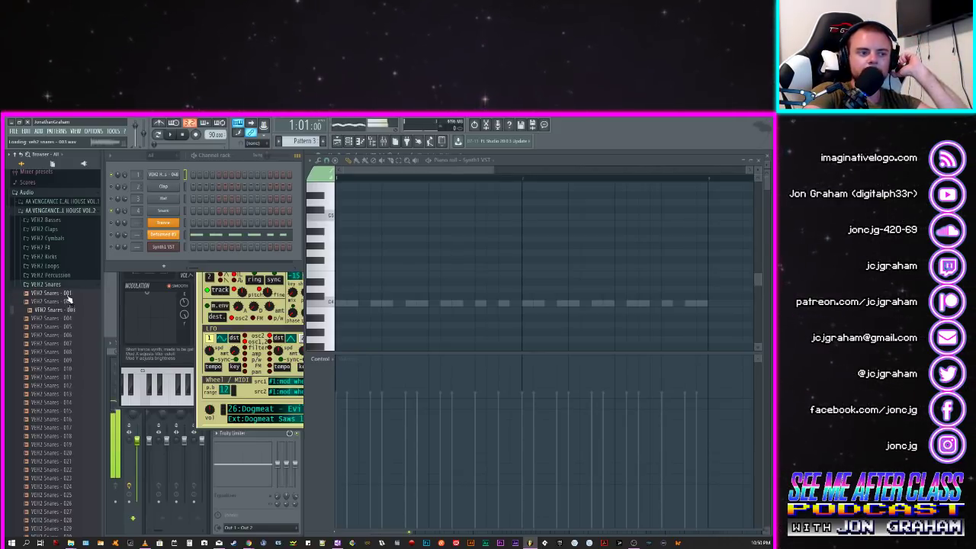
{"action": "key", "text": "Down"}
{"action": "key", "text": "Down"}
{"action": "key", "text": "Down"}
{"action": "key", "text": "Down"}
{"action": "key", "text": "Down"}
{"action": "key", "text": "Down"}
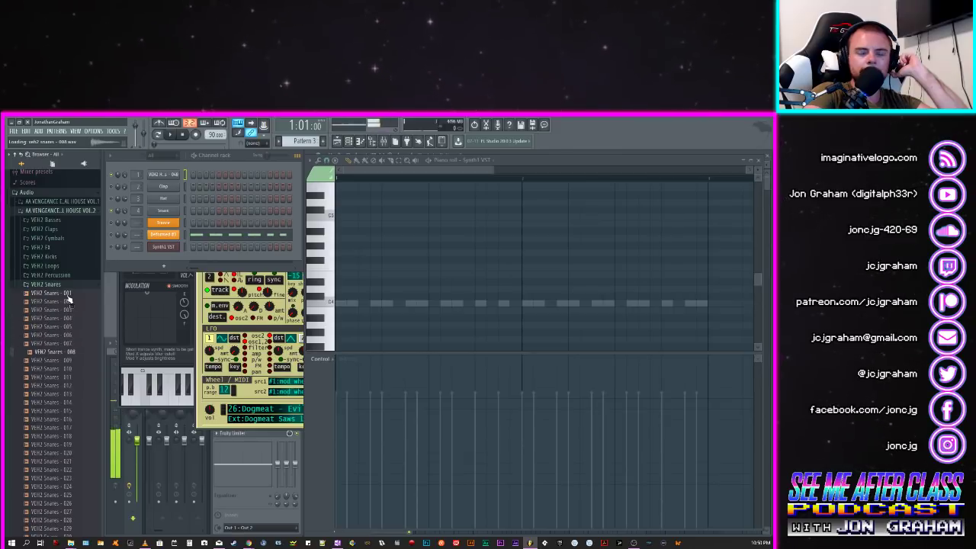
{"action": "key", "text": "Down"}
{"action": "key", "text": "Down"}
{"action": "key", "text": "Down"}
{"action": "key", "text": "Down"}
{"action": "key", "text": "Down"}
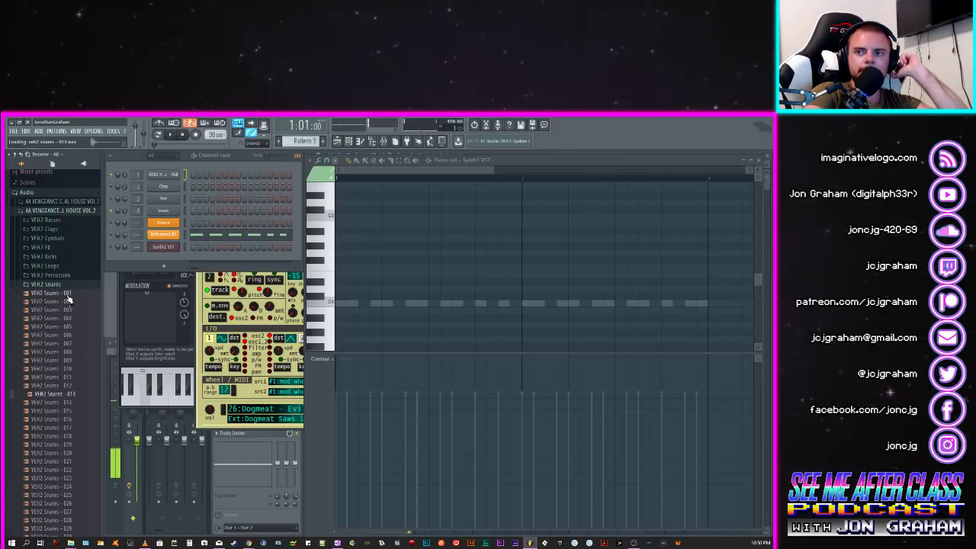
{"action": "key", "text": "Down"}
{"action": "key", "text": "Down"}
{"action": "key", "text": "Down"}
{"action": "key", "text": "Down"}
{"action": "key", "text": "Down"}
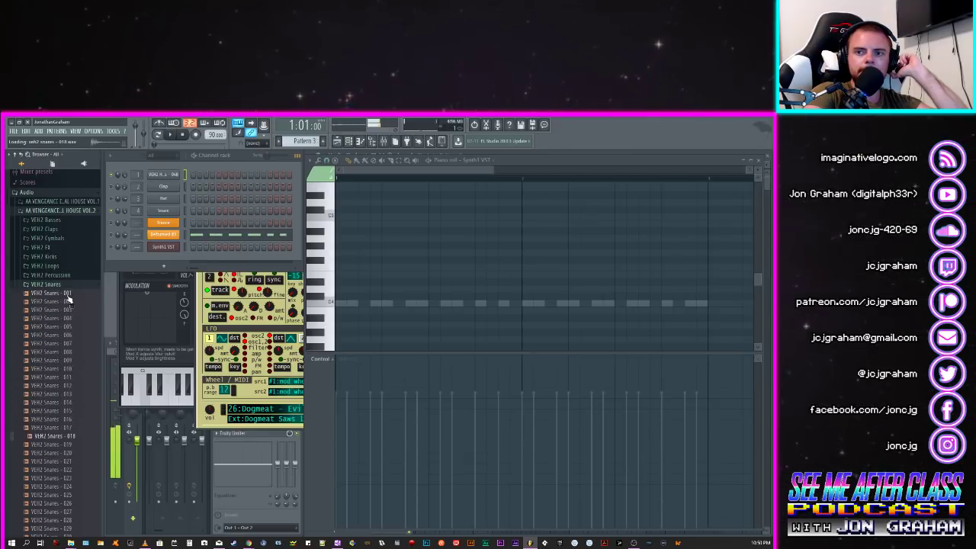
{"action": "key", "text": "Up"}
{"action": "key", "text": "Up"}
{"action": "key", "text": "Up"}
{"action": "key", "text": "Up"}
{"action": "key", "text": "Up"}
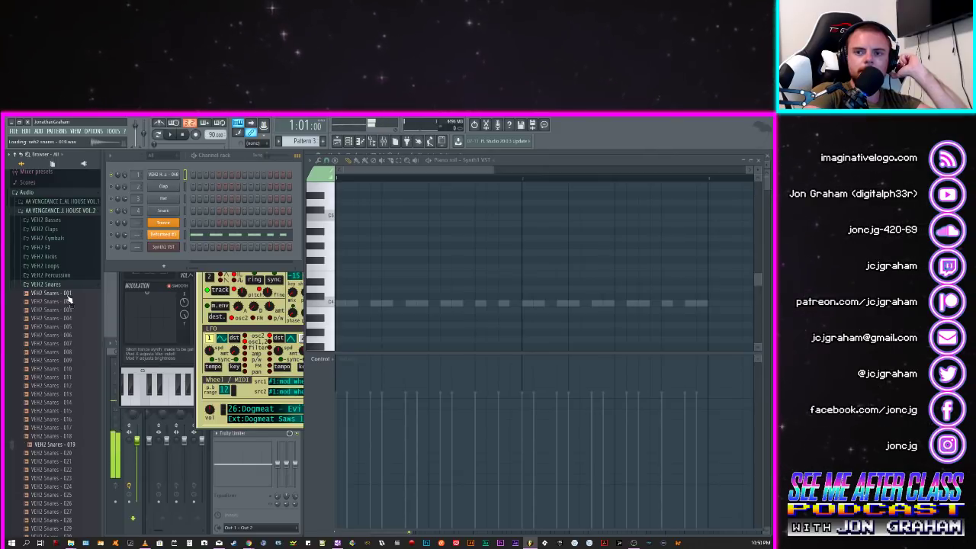
{"action": "key", "text": "Down"}
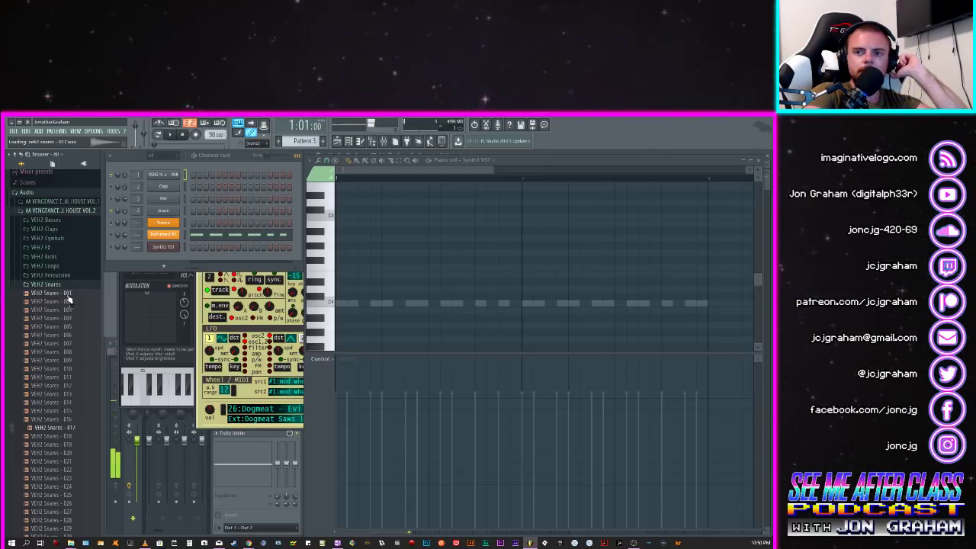
{"action": "key", "text": "Down"}
{"action": "key", "text": "Down"}
{"action": "key", "text": "Down"}
{"action": "key", "text": "Down"}
{"action": "key", "text": "Down"}
{"action": "key", "text": "Down"}
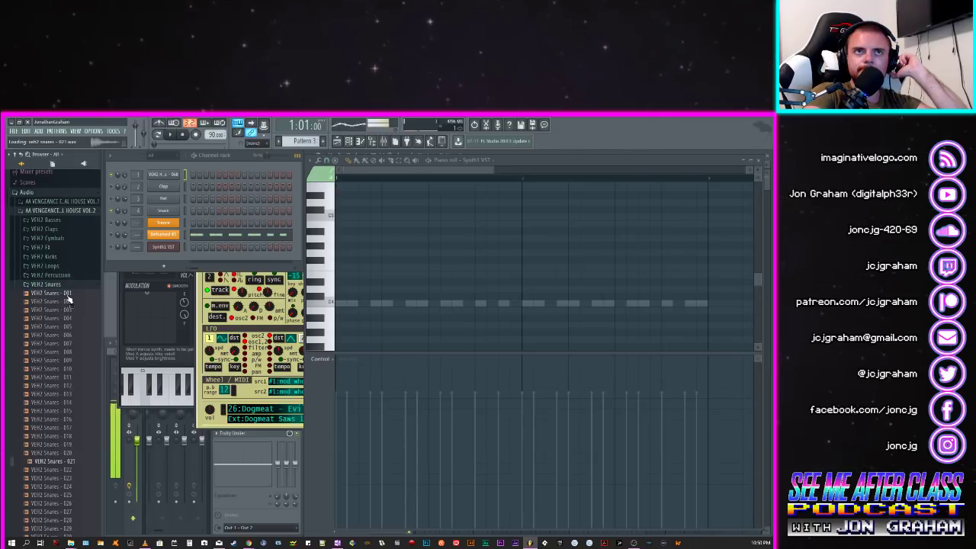
{"action": "key", "text": "Down"}
{"action": "key", "text": "Down"}
{"action": "key", "text": "Down"}
{"action": "key", "text": "Down"}
{"action": "key", "text": "Down"}
{"action": "key", "text": "Down"}
{"action": "key", "text": "Down"}
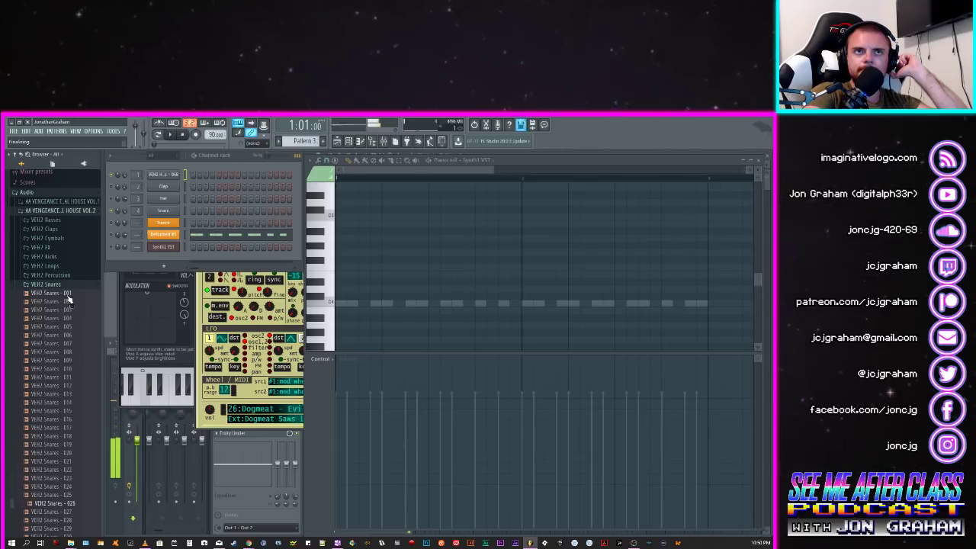
{"action": "key", "text": "Down"}
{"action": "key", "text": "Down"}
{"action": "key", "text": "Down"}
{"action": "key", "text": "Down"}
{"action": "key", "text": "Down"}
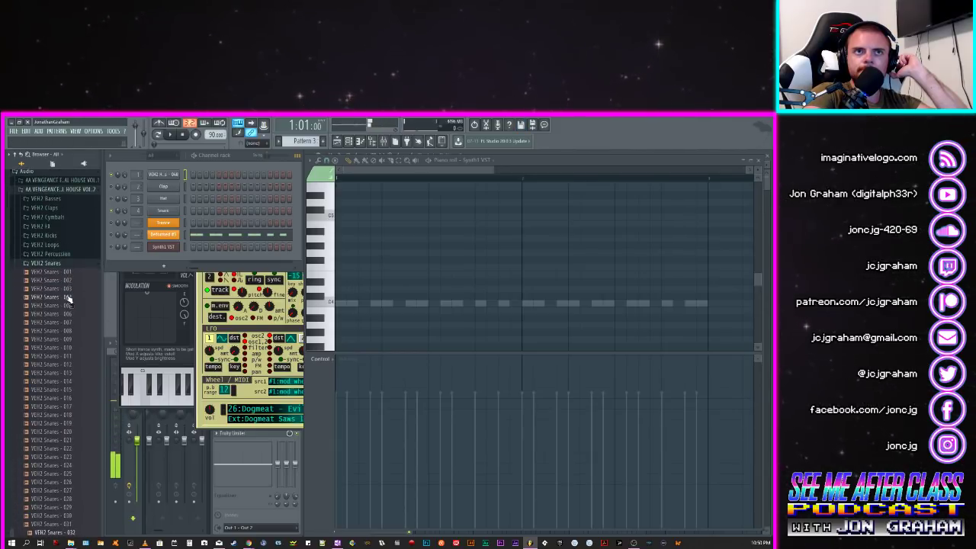
{"action": "key", "text": "Down"}
{"action": "key", "text": "Down"}
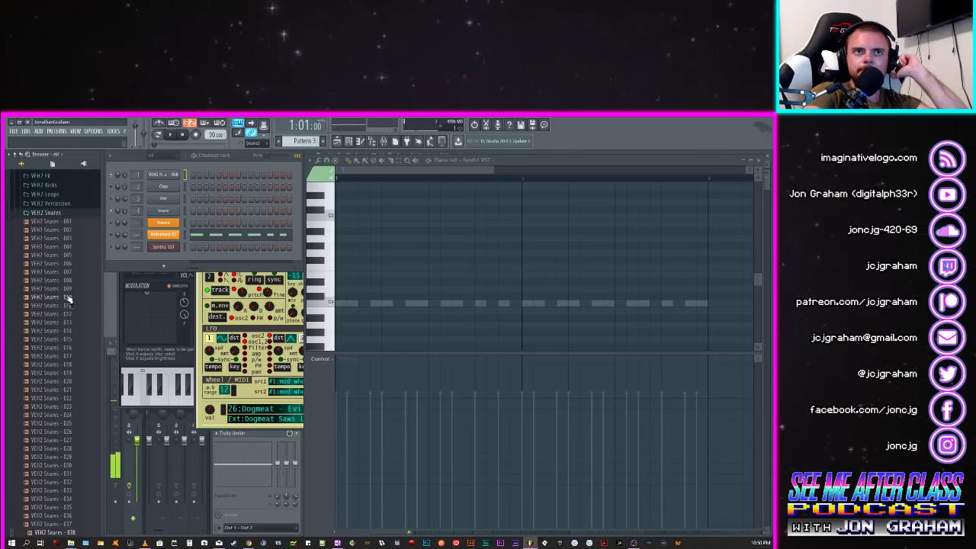
{"action": "key", "text": "Down"}
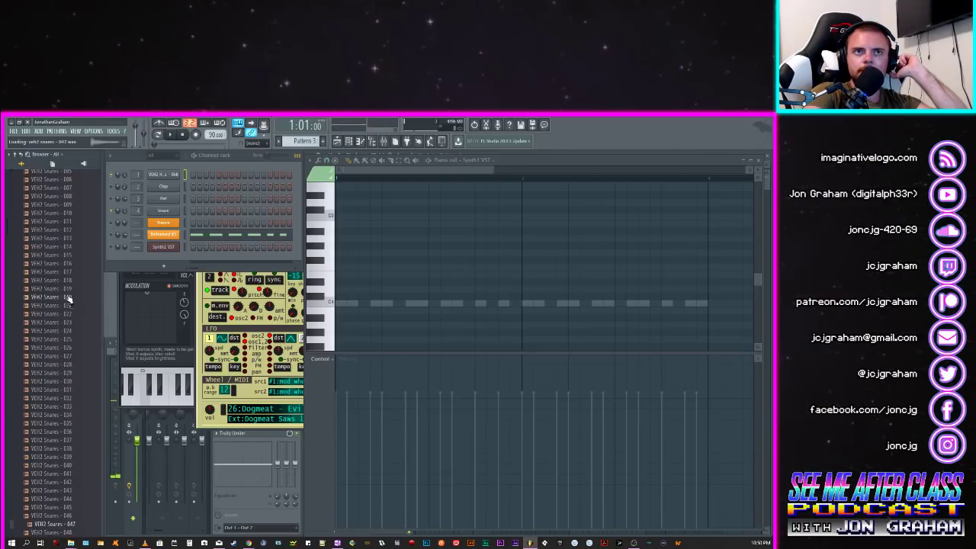
{"action": "key", "text": "Down"}
{"action": "key", "text": "Down"}
{"action": "key", "text": "Down"}
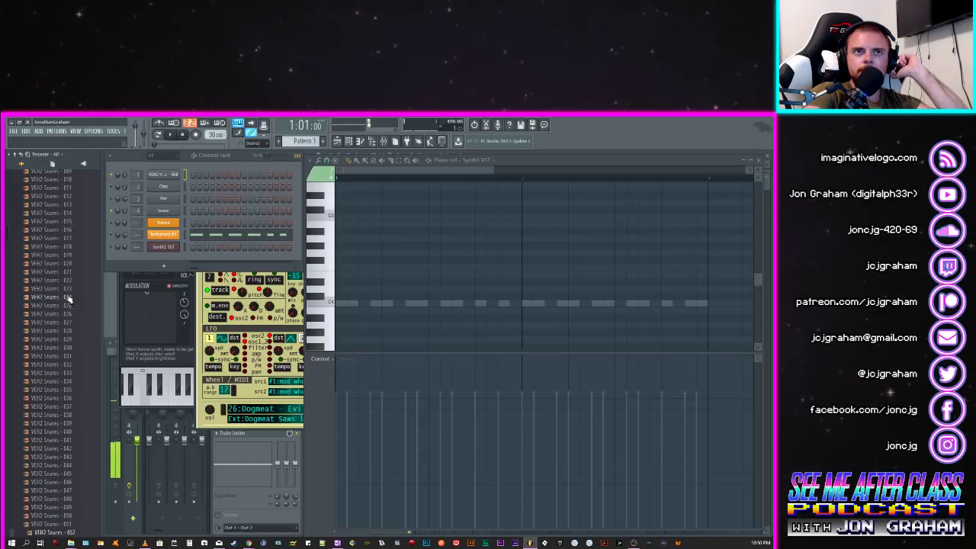
{"action": "key", "text": "Down"}
{"action": "key", "text": "Down"}
{"action": "key", "text": "Down"}
{"action": "key", "text": "Down"}
{"action": "key", "text": "Down"}
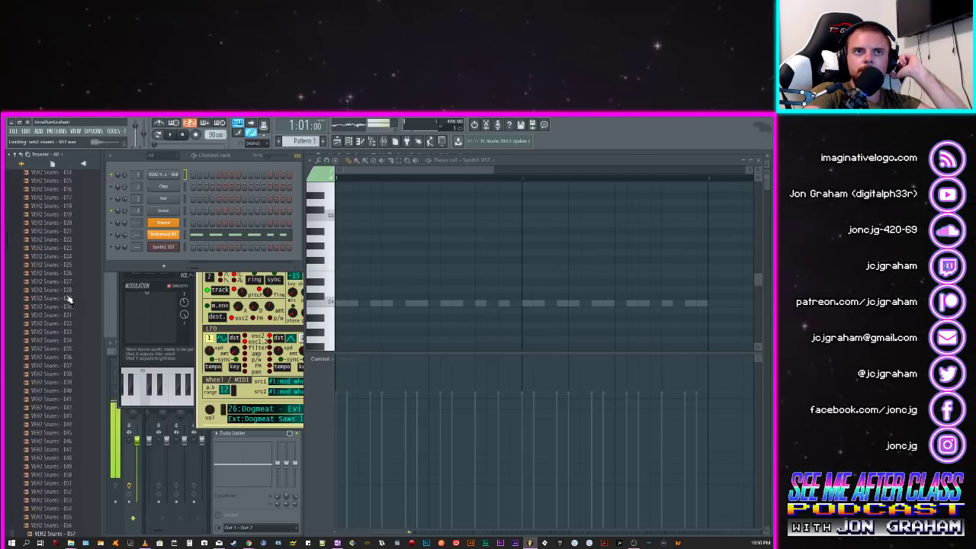
{"action": "key", "text": "Down"}
{"action": "key", "text": "Down"}
{"action": "key", "text": "Down"}
{"action": "key", "text": "Down"}
{"action": "key", "text": "Down"}
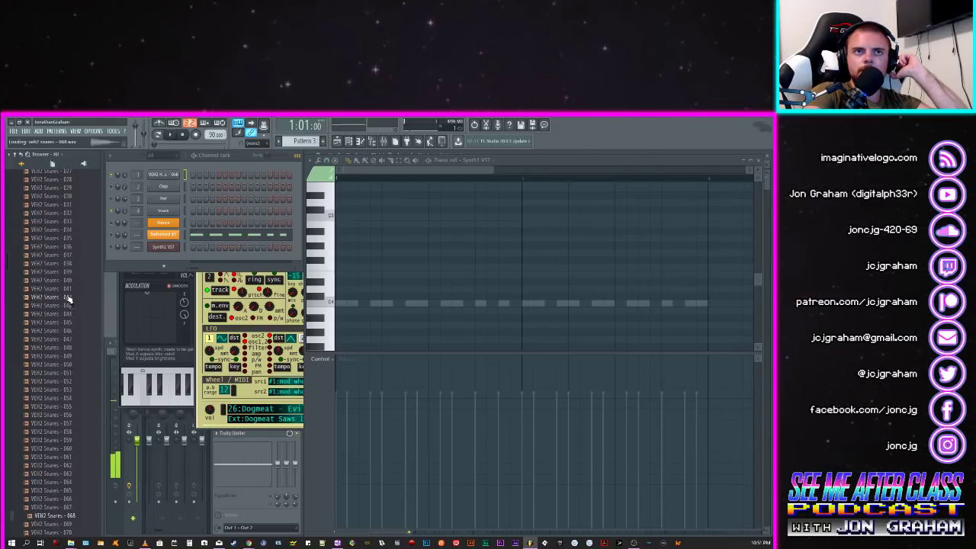
{"action": "key", "text": "Down"}
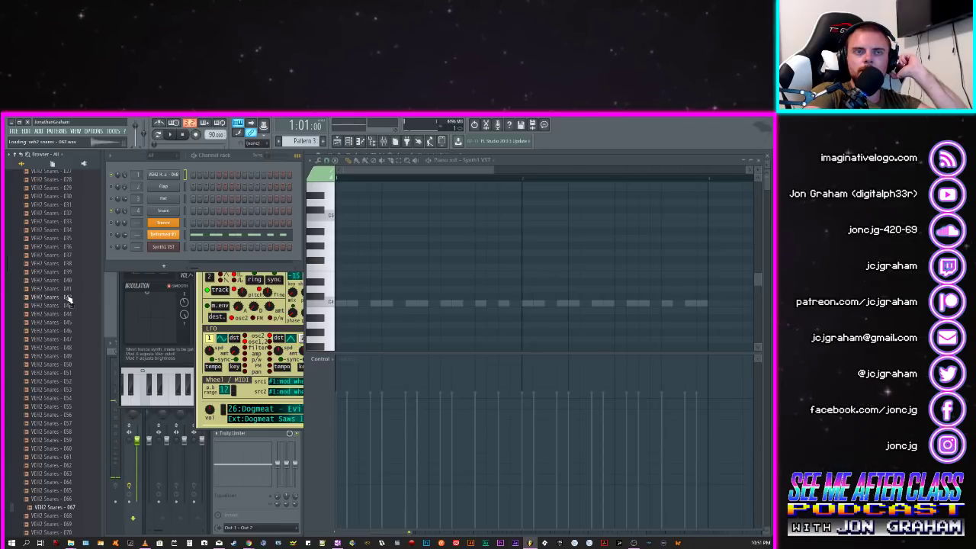
{"action": "key", "text": "Up"}
{"action": "key", "text": "Down"}
{"action": "key", "text": "Down"}
{"action": "key", "text": "Down"}
{"action": "key", "text": "Down"}
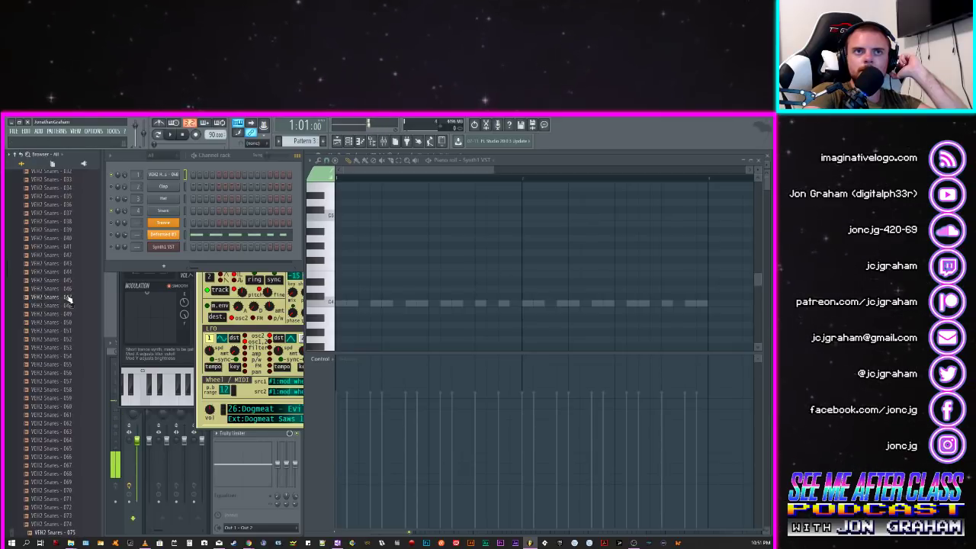
Step: Compare VEH2 Snares 075 with its neighbouring samples and load 075 onto the Snare channel in the channel rack
{"action": "key", "text": "Up"}
{"action": "key", "text": "Down"}
{"action": "key", "text": "Up"}
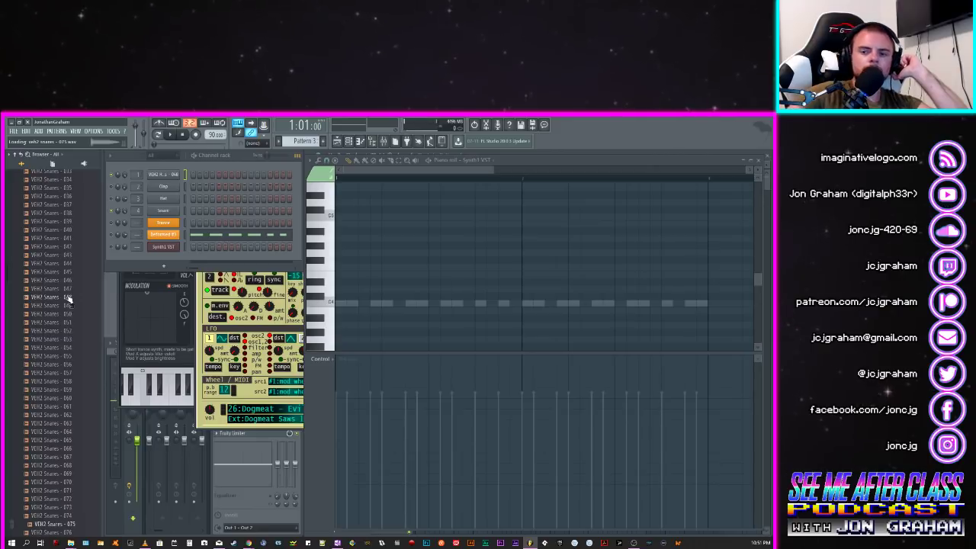
{"action": "left_click_drag", "start_coordinate": [70, 526], "coordinate": [169, 211]}
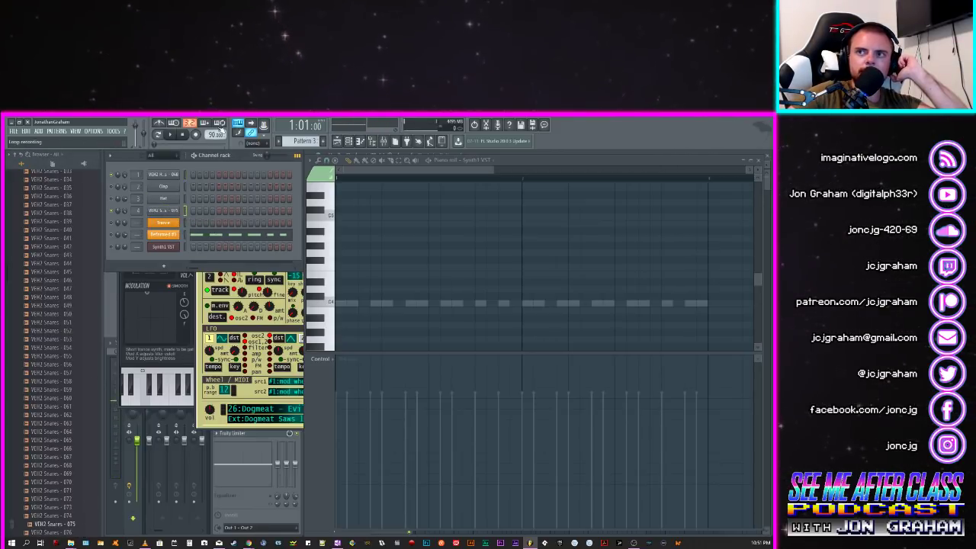
Step: Play back Pattern 3 twice to judge the replaced snare sample, stopping playback each time
{"action": "left_click", "coordinate": [172, 135]}
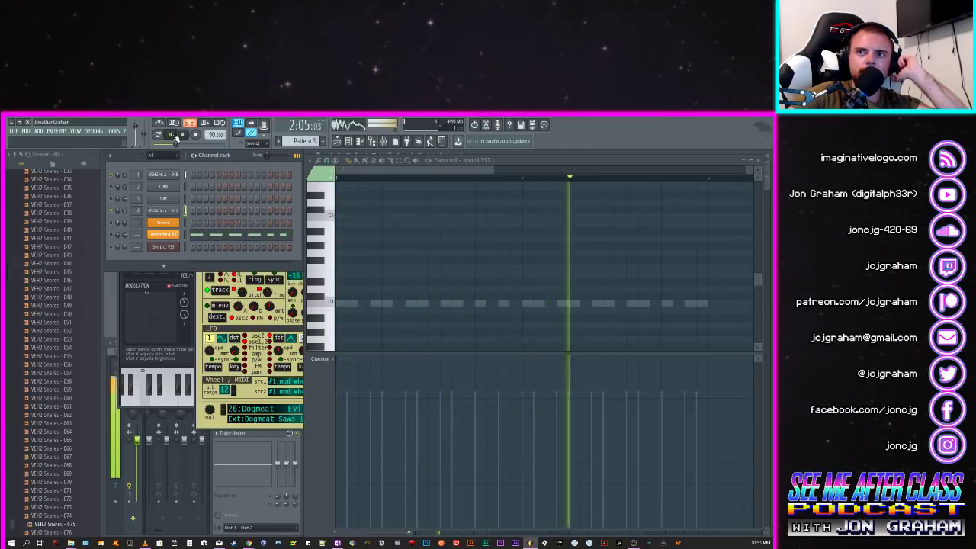
{"action": "left_click", "coordinate": [185, 135]}
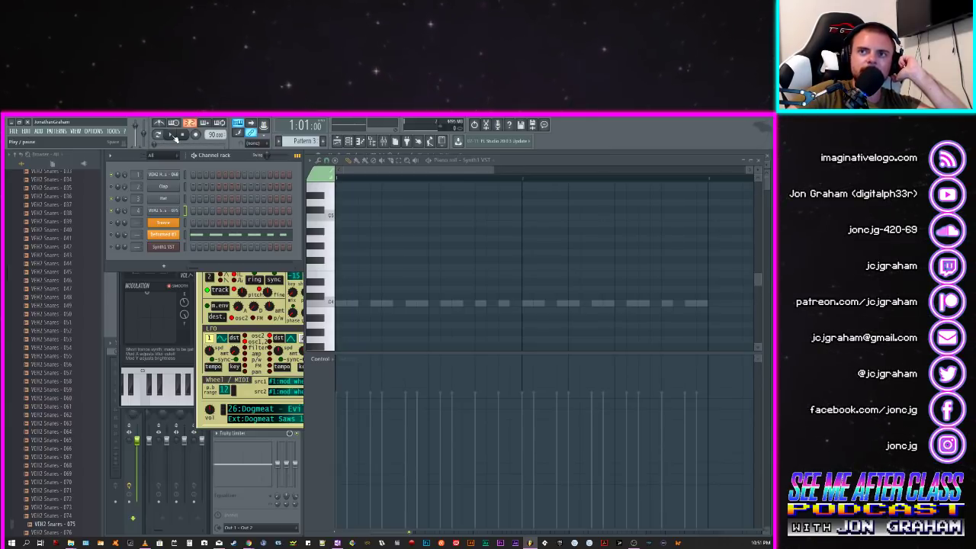
{"action": "left_click", "coordinate": [173, 135]}
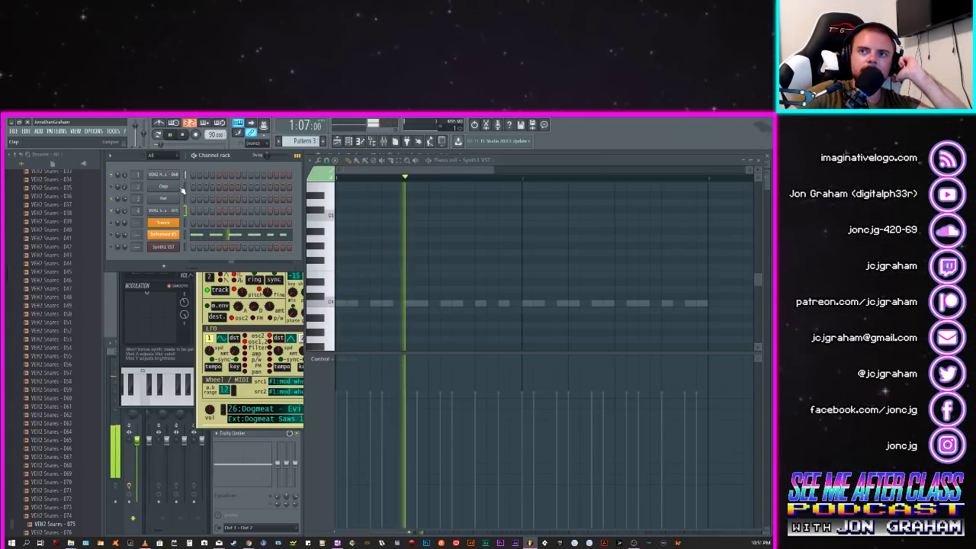
{"action": "scroll", "coordinate": [85, 279], "scroll_direction": "up", "scroll_amount": 4}
{"action": "key", "text": "space"}
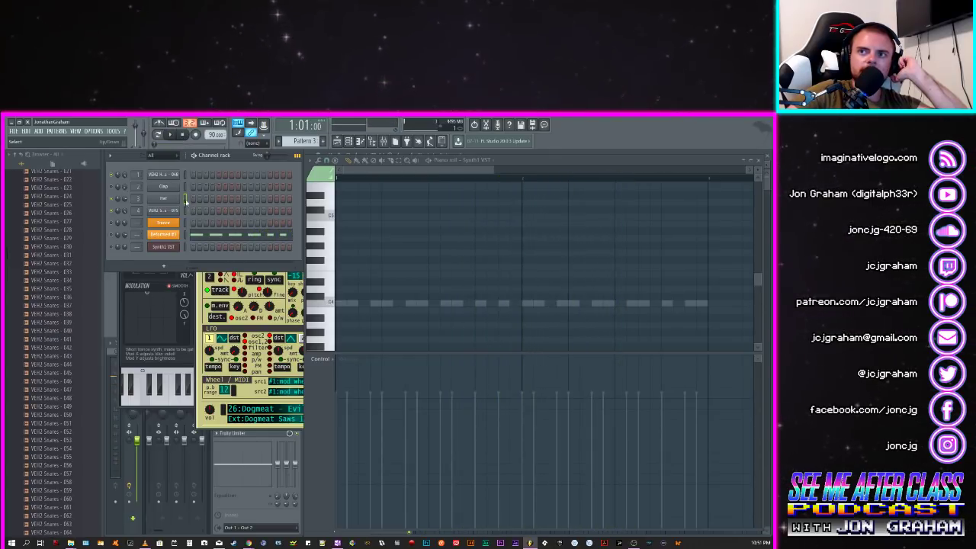
Step: Collapse the VEH2 Snares folder and open the VEH2 Closed Hihats folder inside VEH2 Cymbals
{"action": "scroll", "coordinate": [84, 279], "scroll_direction": "up", "scroll_amount": 10}
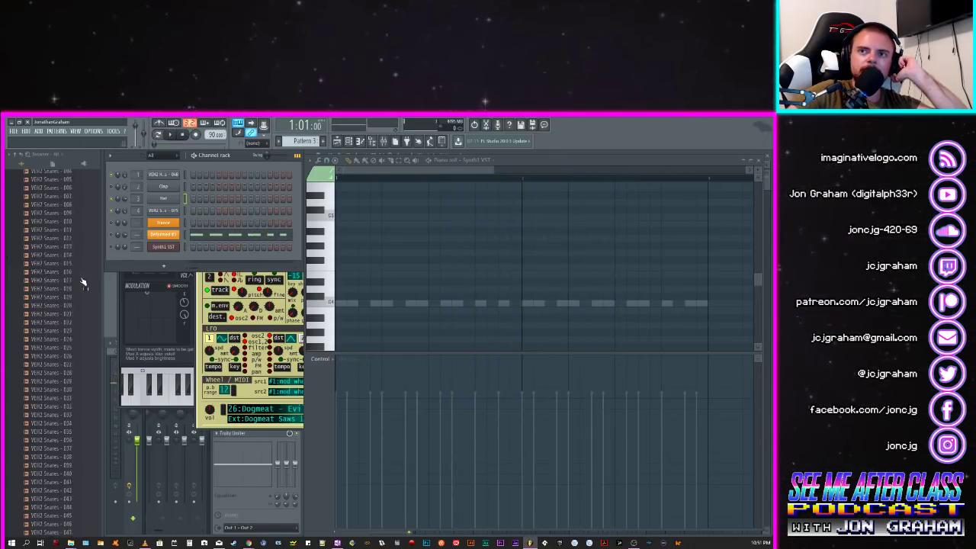
{"action": "left_click", "coordinate": [48, 341]}
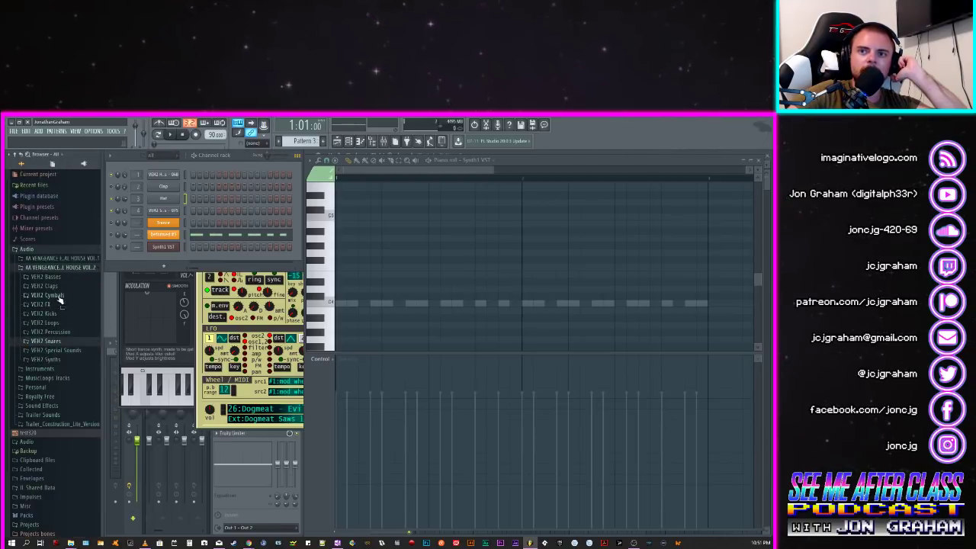
{"action": "left_click", "coordinate": [59, 297]}
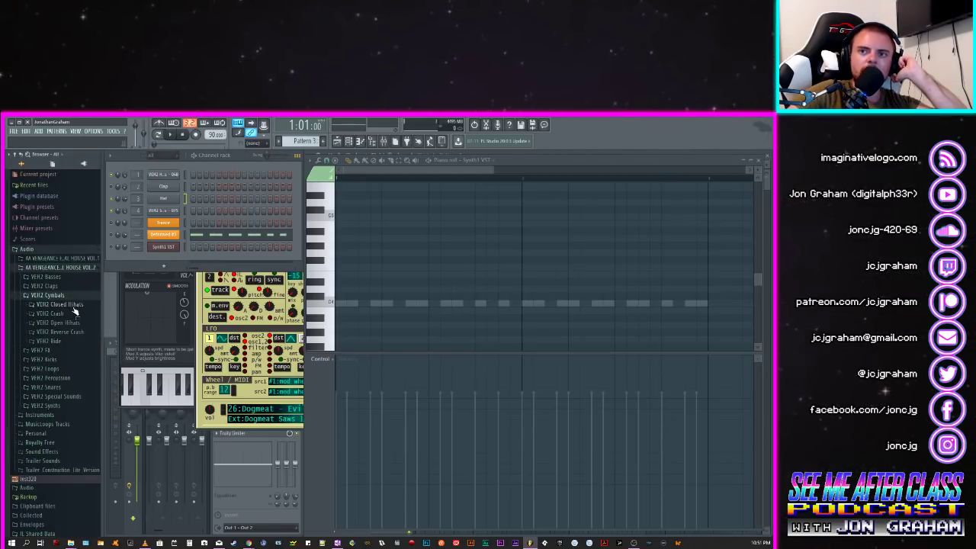
{"action": "left_click", "coordinate": [68, 305]}
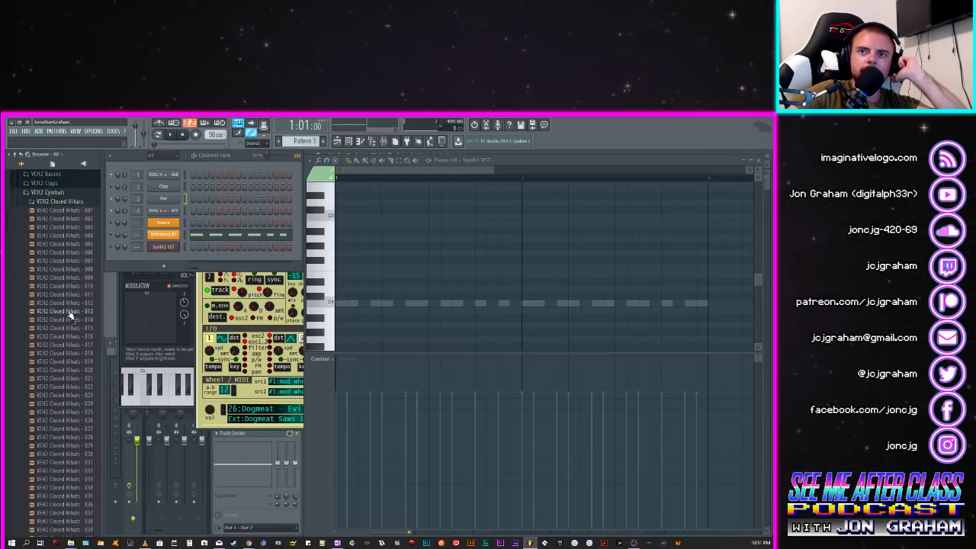
Step: Audition the VEH2 Closed Hihats samples one after another from 001 to 075, going back over those around 033 to 036
{"action": "left_click", "coordinate": [90, 213]}
{"action": "key", "text": "Down"}
{"action": "key", "text": "Down"}
{"action": "key", "text": "Down"}
{"action": "key", "text": "Down"}
{"action": "key", "text": "Down"}
{"action": "key", "text": "Down"}
{"action": "key", "text": "Down"}
{"action": "key", "text": "Down"}
{"action": "key", "text": "Down"}
{"action": "key", "text": "Down"}
{"action": "key", "text": "Down"}
{"action": "key", "text": "Down"}
{"action": "key", "text": "Down"}
{"action": "key", "text": "Down"}
{"action": "key", "text": "Down"}
{"action": "key", "text": "Down"}
{"action": "key", "text": "Down"}
{"action": "key", "text": "Down"}
{"action": "key", "text": "Down"}
{"action": "key", "text": "Down"}
{"action": "key", "text": "Down"}
{"action": "key", "text": "Down"}
{"action": "key", "text": "Down"}
{"action": "key", "text": "Down"}
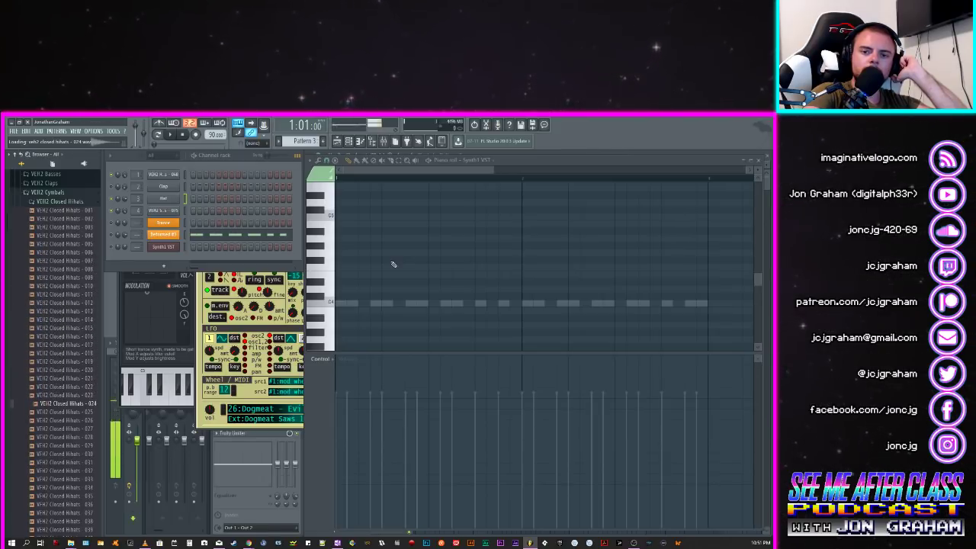
{"action": "key", "text": "Up"}
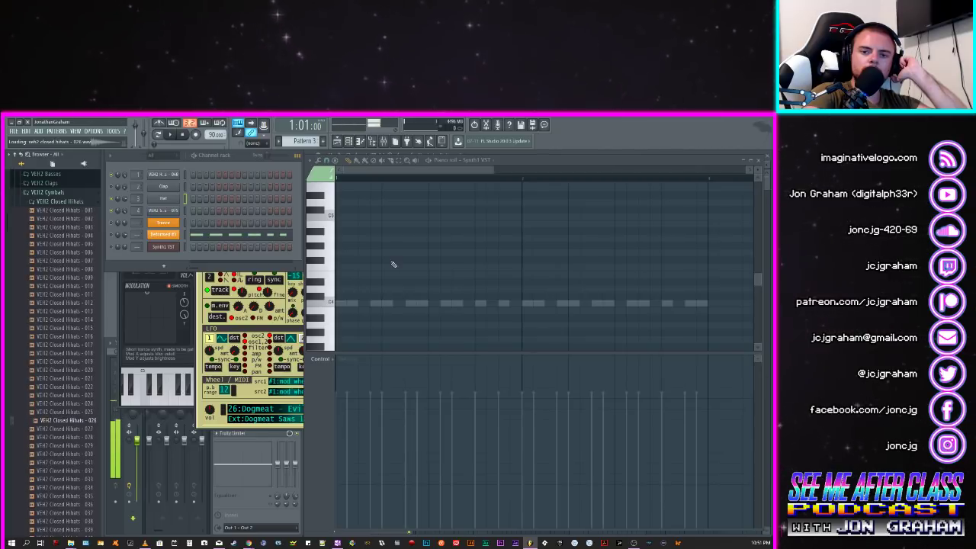
{"action": "key", "text": "Down"}
{"action": "key", "text": "Down"}
{"action": "key", "text": "Down"}
{"action": "key", "text": "Down"}
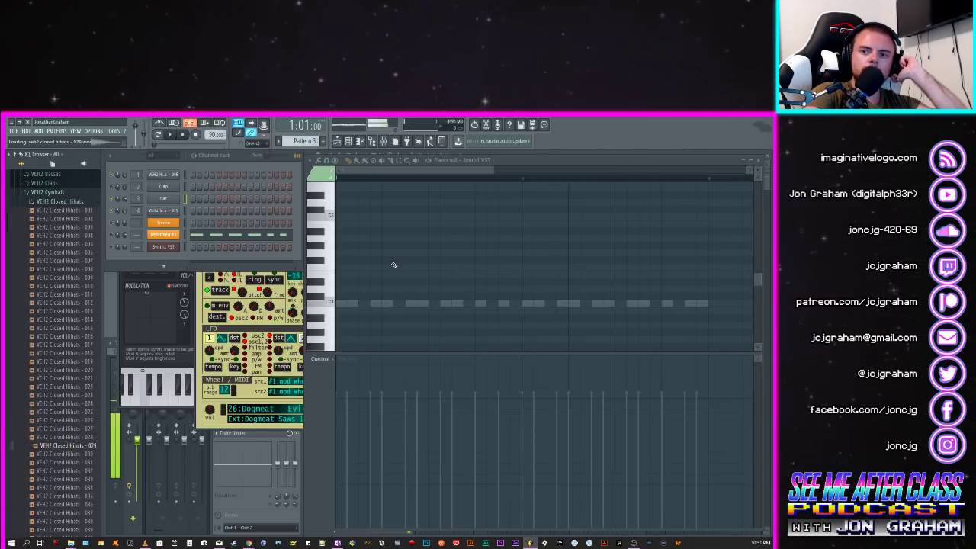
{"action": "key", "text": "Down"}
{"action": "key", "text": "Down"}
{"action": "key", "text": "Down"}
{"action": "key", "text": "Down"}
{"action": "key", "text": "Down"}
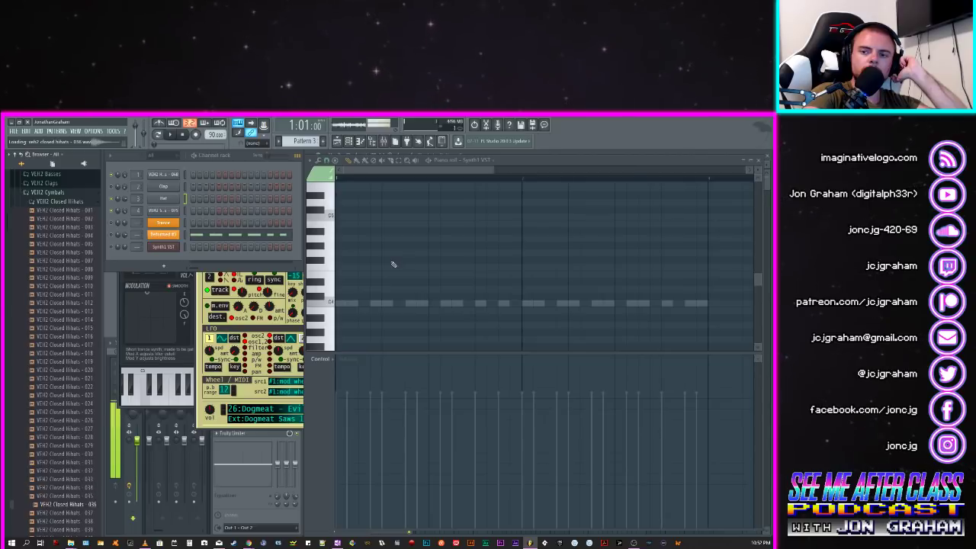
{"action": "key", "text": "Up"}
{"action": "key", "text": "Up"}
{"action": "key", "text": "Up"}
{"action": "key", "text": "Up"}
{"action": "key", "text": "Up"}
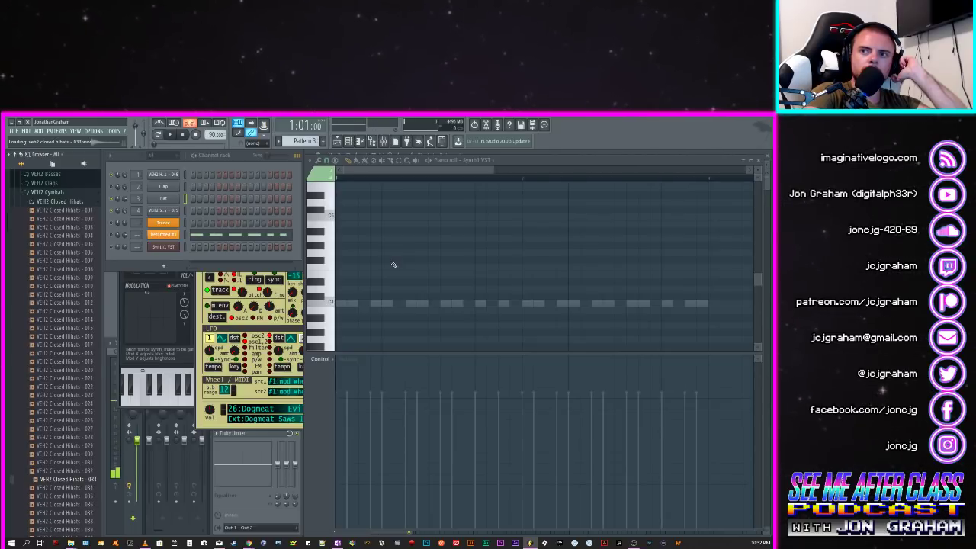
{"action": "key", "text": "Down"}
{"action": "key", "text": "Down"}
{"action": "key", "text": "Up"}
{"action": "key", "text": "Up"}
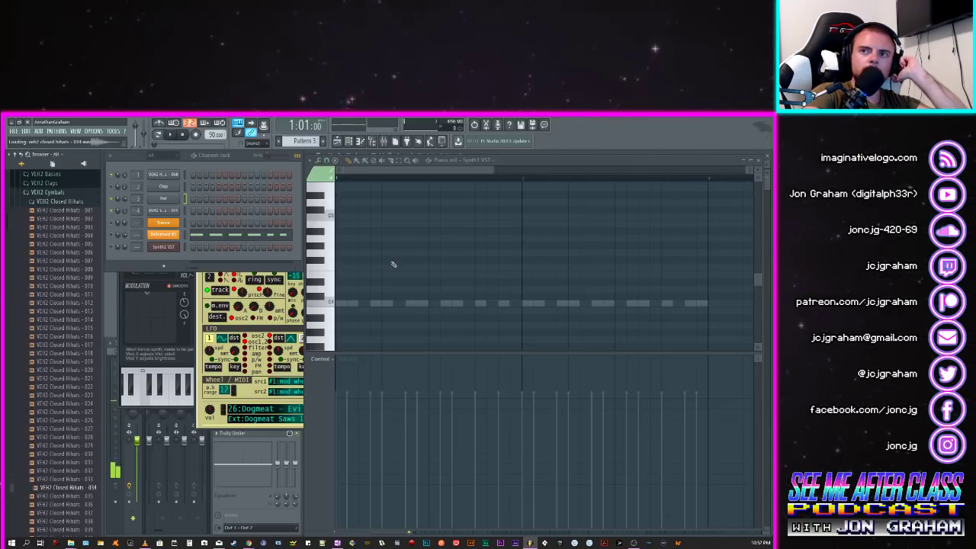
{"action": "key", "text": "Down"}
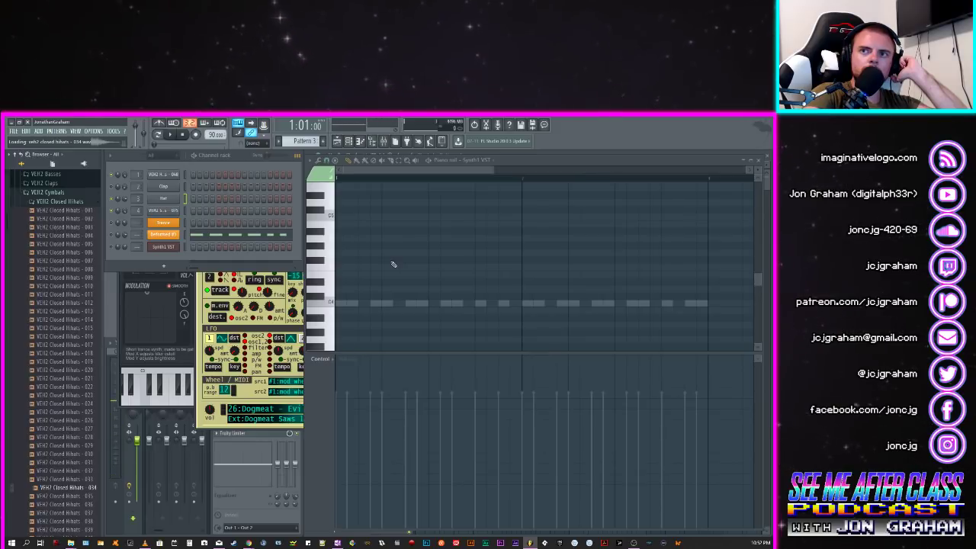
{"action": "key", "text": "Down"}
{"action": "key", "text": "Down"}
{"action": "key", "text": "Down"}
{"action": "key", "text": "Down"}
{"action": "key", "text": "Down"}
{"action": "key", "text": "Down"}
{"action": "key", "text": "Down"}
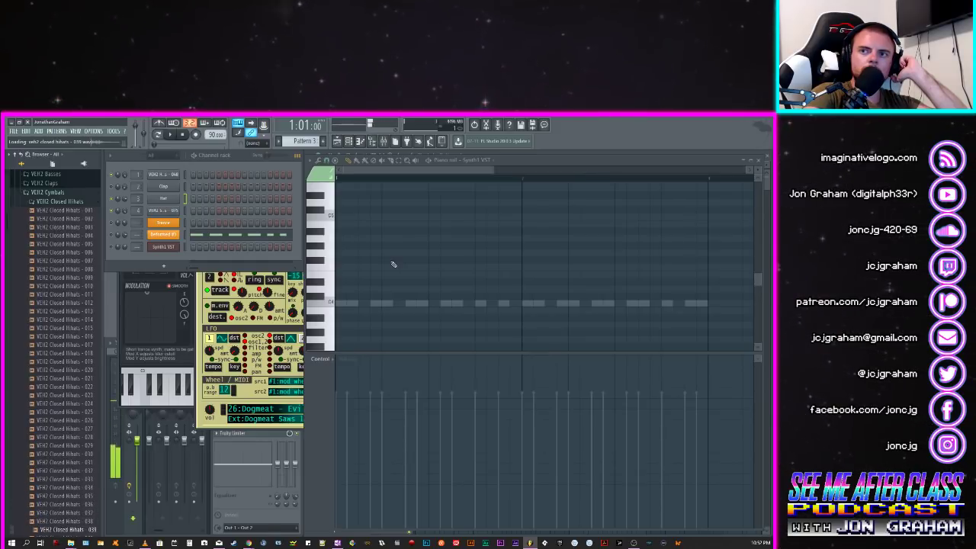
{"action": "key", "text": "Down"}
{"action": "key", "text": "Down"}
{"action": "key", "text": "Down"}
{"action": "key", "text": "Down"}
{"action": "key", "text": "Down"}
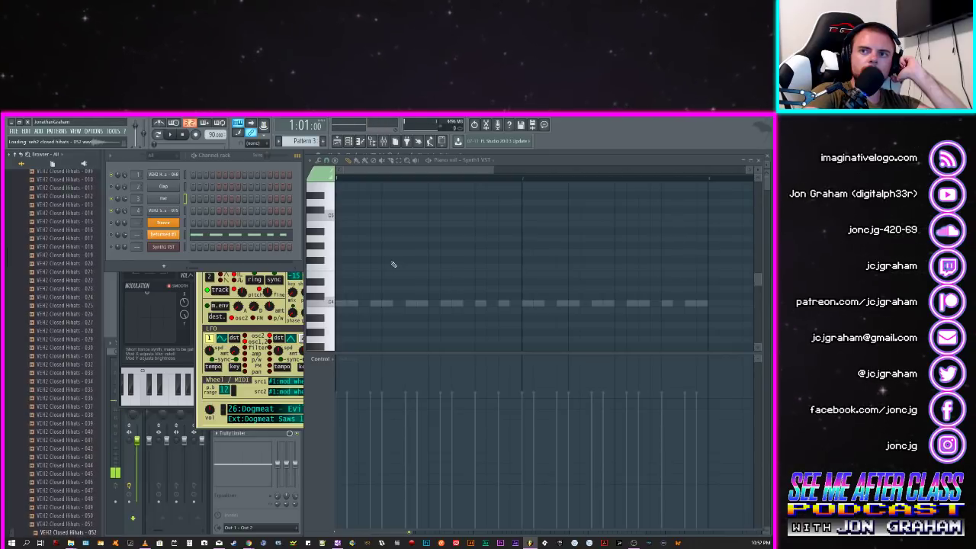
{"action": "key", "text": "Down"}
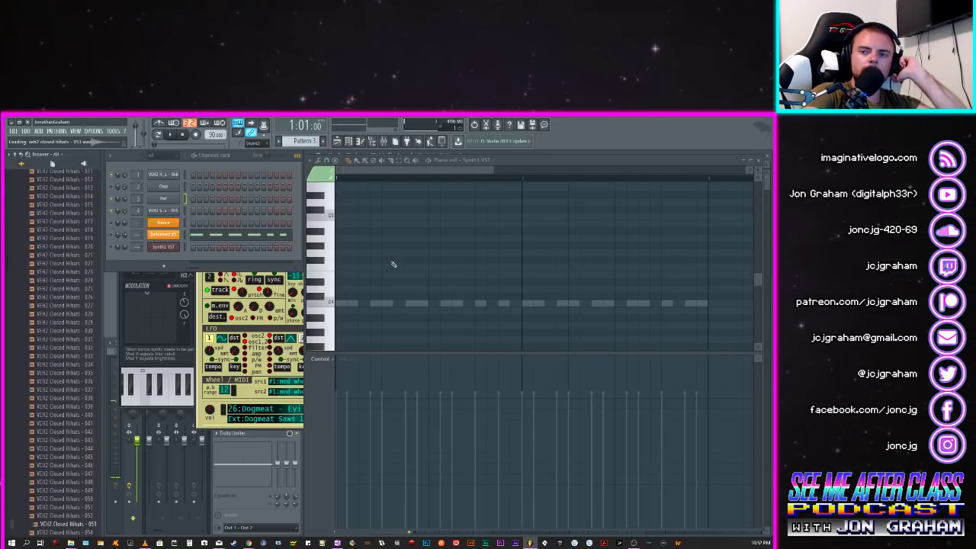
{"action": "key", "text": "Down"}
{"action": "key", "text": "Down"}
{"action": "key", "text": "Down"}
{"action": "key", "text": "Down"}
{"action": "key", "text": "Down"}
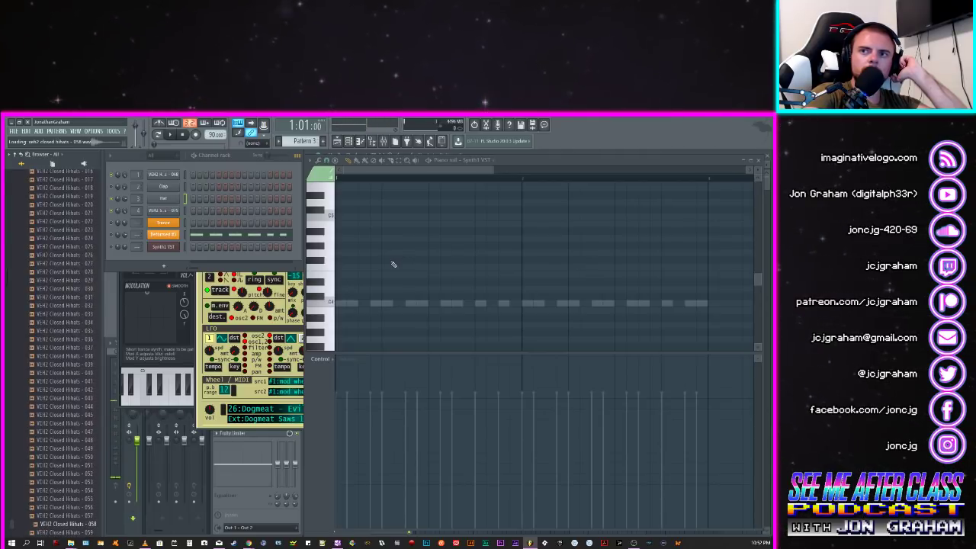
{"action": "key", "text": "Down"}
{"action": "key", "text": "Down"}
{"action": "key", "text": "Down"}
{"action": "key", "text": "Down"}
{"action": "key", "text": "Down"}
{"action": "key", "text": "Down"}
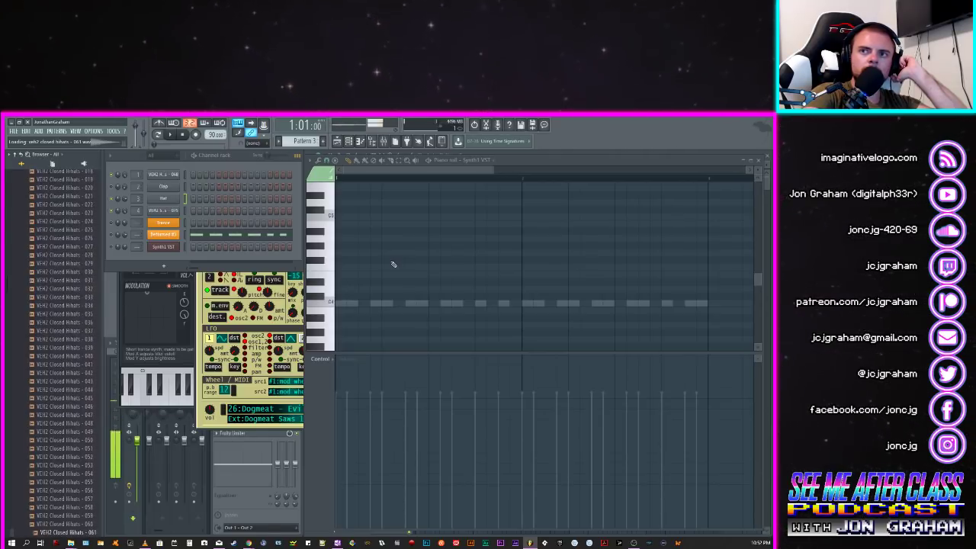
{"action": "key", "text": "Down"}
{"action": "key", "text": "Down"}
{"action": "key", "text": "Down"}
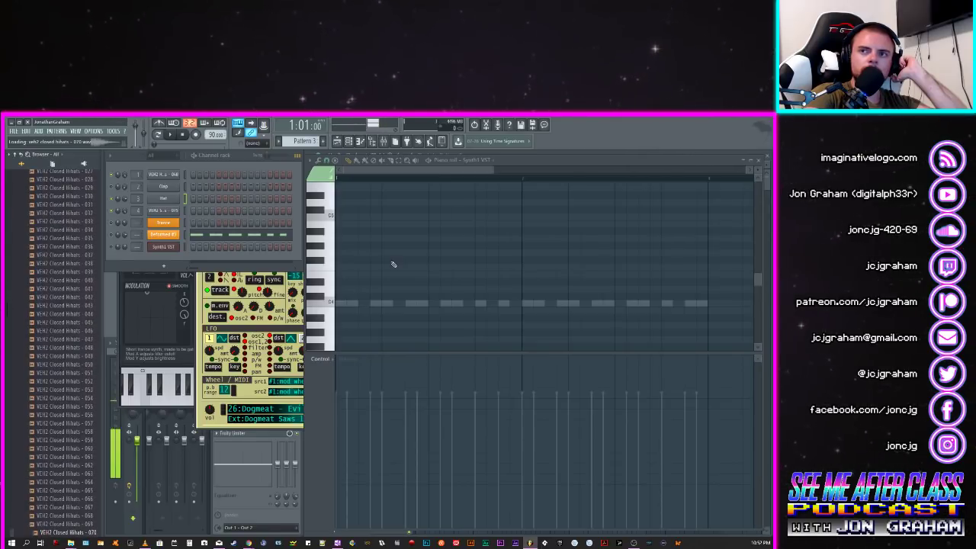
{"action": "key", "text": "Down"}
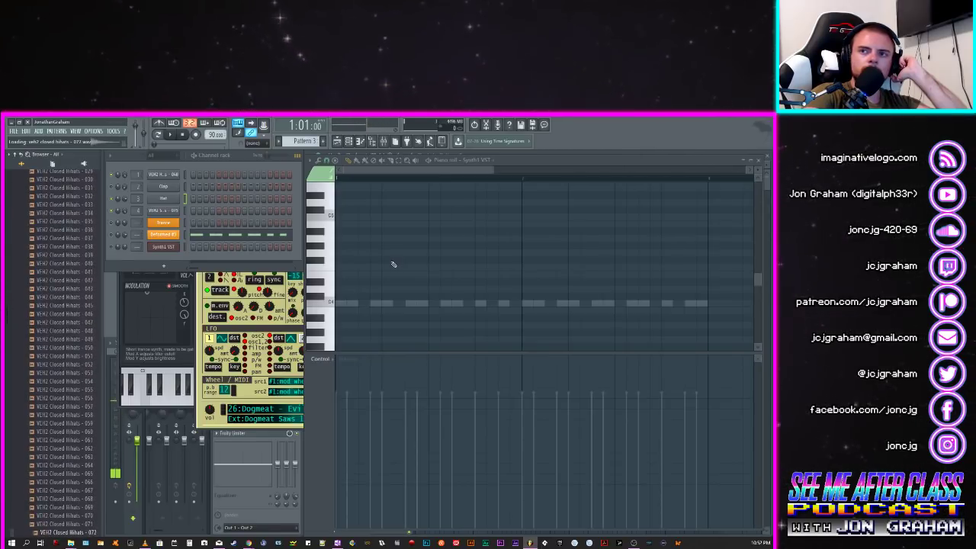
{"action": "key", "text": "Down"}
{"action": "key", "text": "Down"}
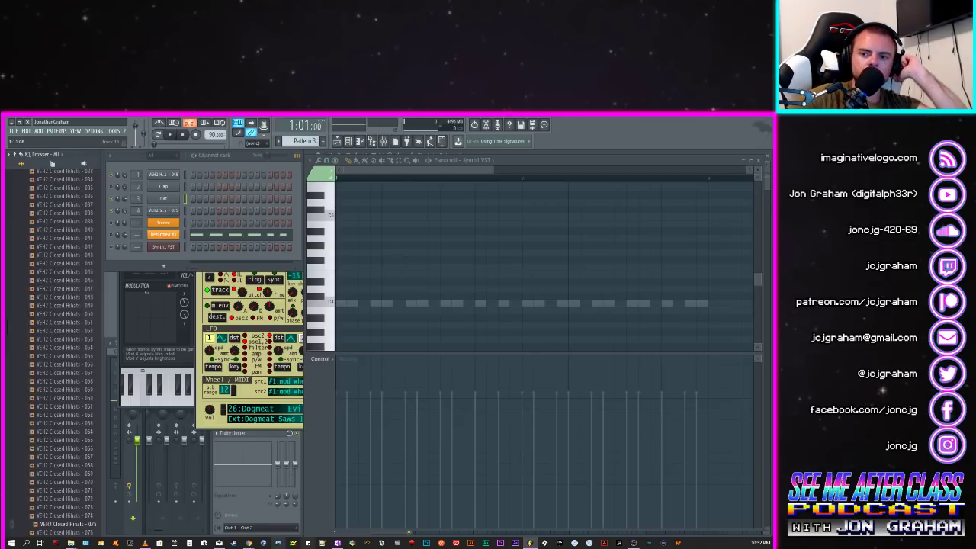
Step: Load VEH2 Closed Hihats 075 onto the Hat channel and play Pattern 3 briefly to judge it
{"action": "left_click_drag", "start_coordinate": [67, 526], "coordinate": [167, 199]}
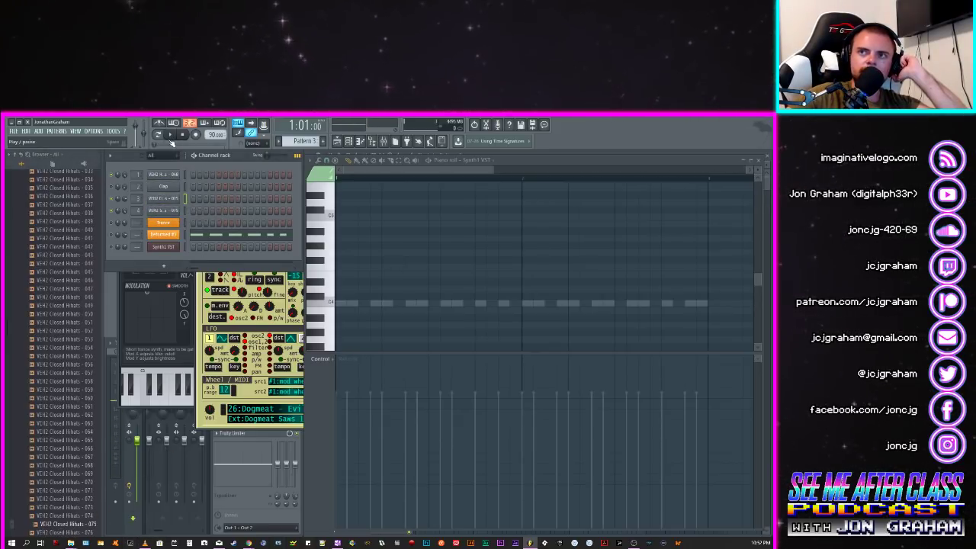
{"action": "left_click", "coordinate": [170, 136]}
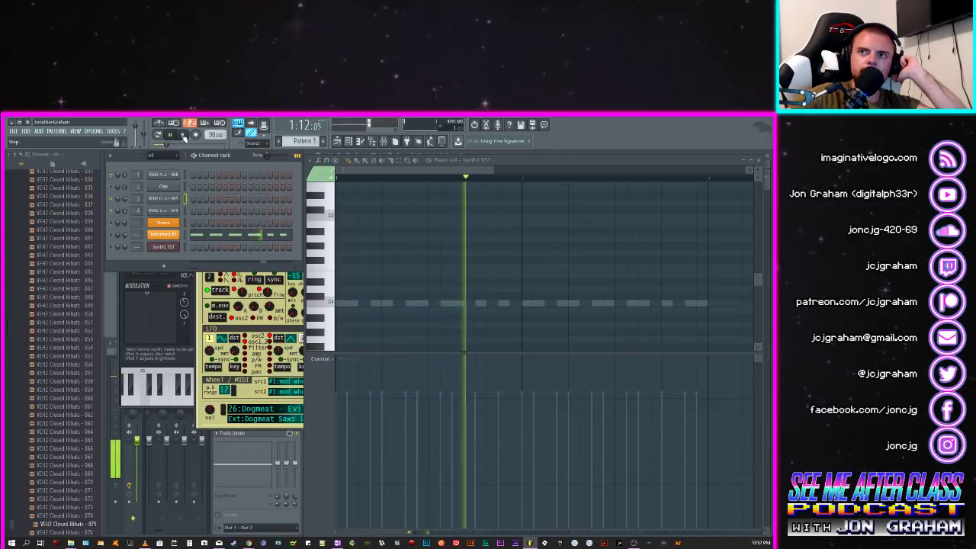
{"action": "left_click", "coordinate": [185, 136]}
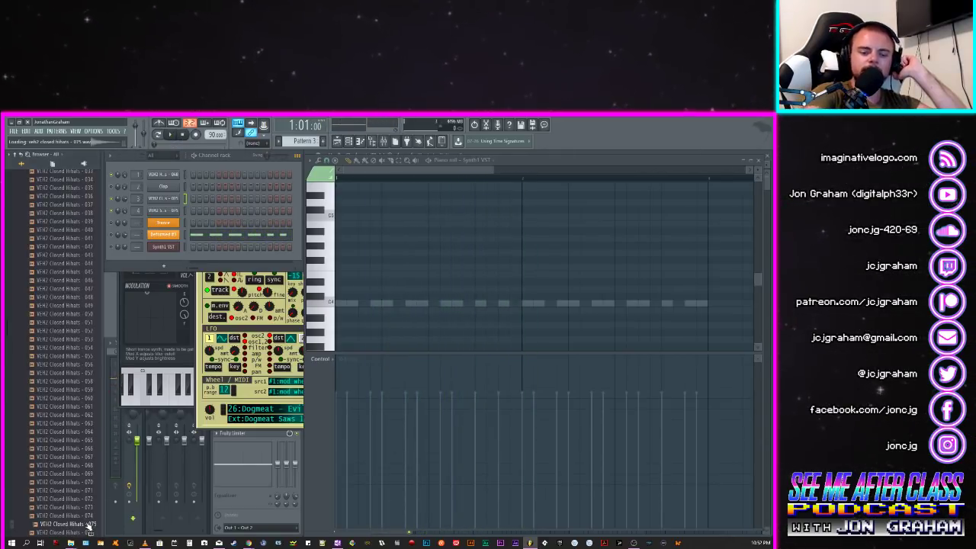
Step: Audition the VEH2 Closed Hihats samples from 075 to 092, going back to 090
{"action": "left_click", "coordinate": [89, 528]}
{"action": "key", "text": "Down"}
{"action": "key", "text": "Down"}
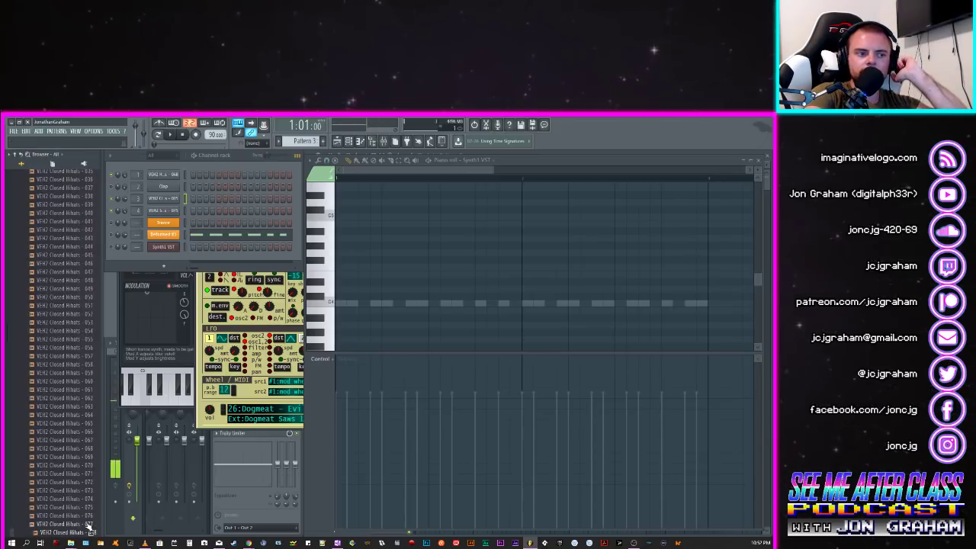
{"action": "key", "text": "Down"}
{"action": "key", "text": "Down"}
{"action": "key", "text": "Down"}
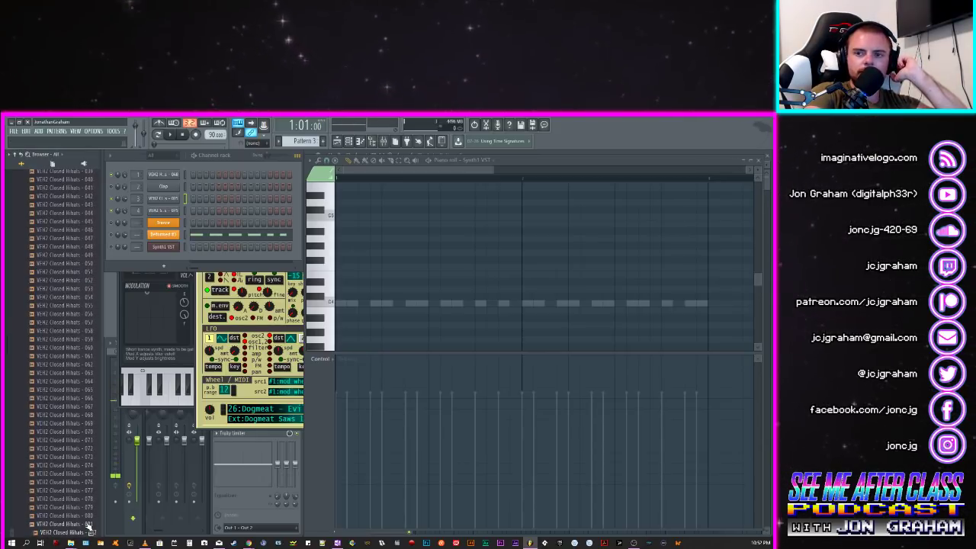
{"action": "key", "text": "Down"}
{"action": "key", "text": "Down"}
{"action": "key", "text": "Down"}
{"action": "key", "text": "Down"}
{"action": "key", "text": "Down"}
{"action": "key", "text": "Down"}
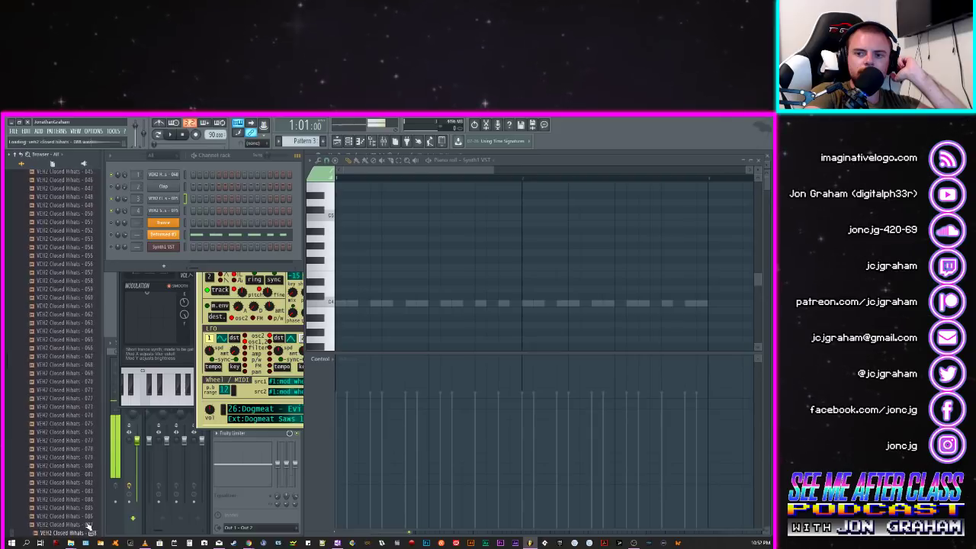
{"action": "key", "text": "Up"}
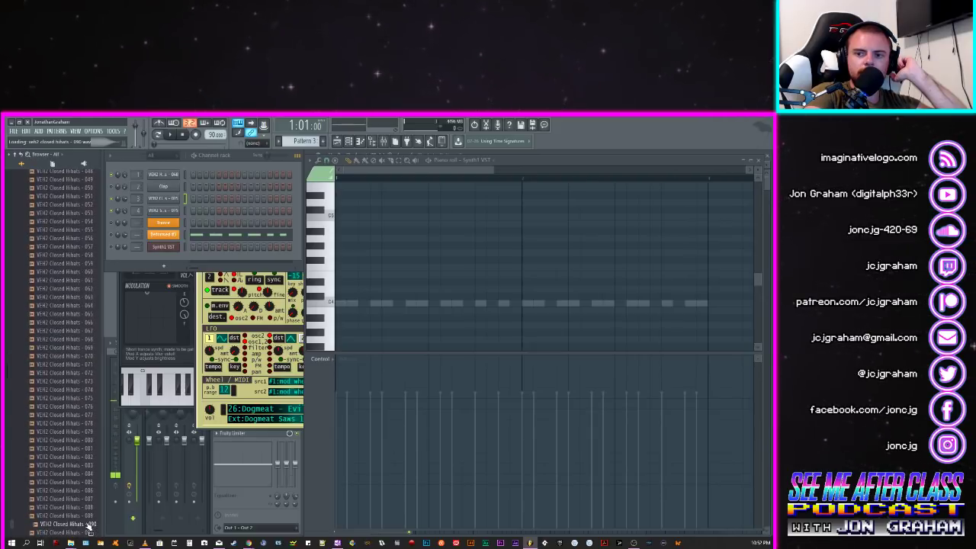
{"action": "key", "text": "Down"}
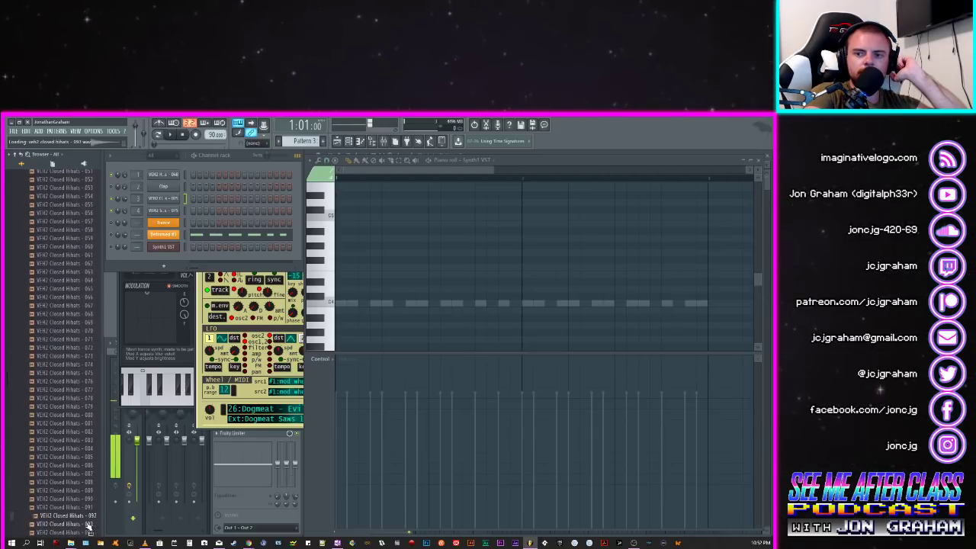
{"action": "key", "text": "Up"}
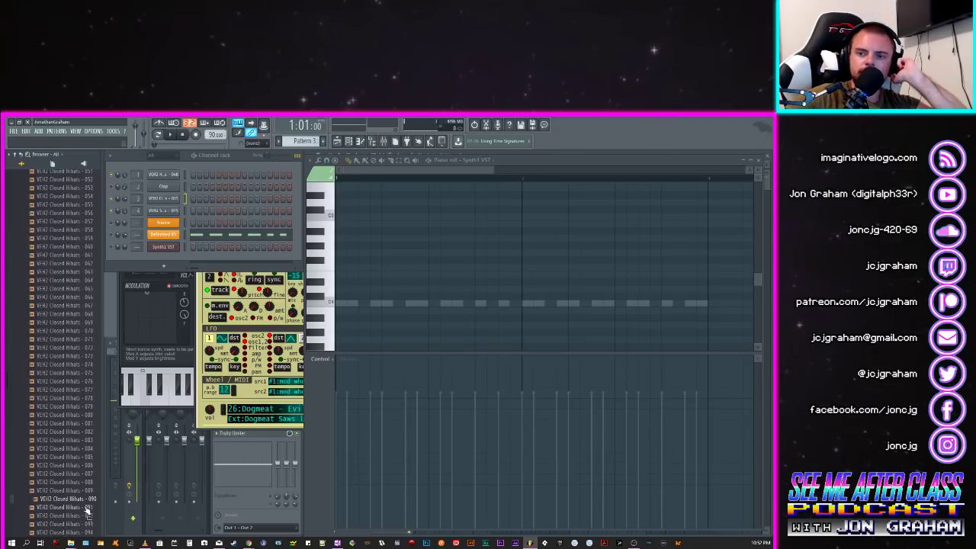
Step: Replace the closed hi-hat channel's sample with VEH2 Closed Hihats 090 and play Pattern 3 briefly to judge it
{"action": "left_click_drag", "start_coordinate": [84, 502], "coordinate": [172, 201]}
{"action": "key", "text": "space"}
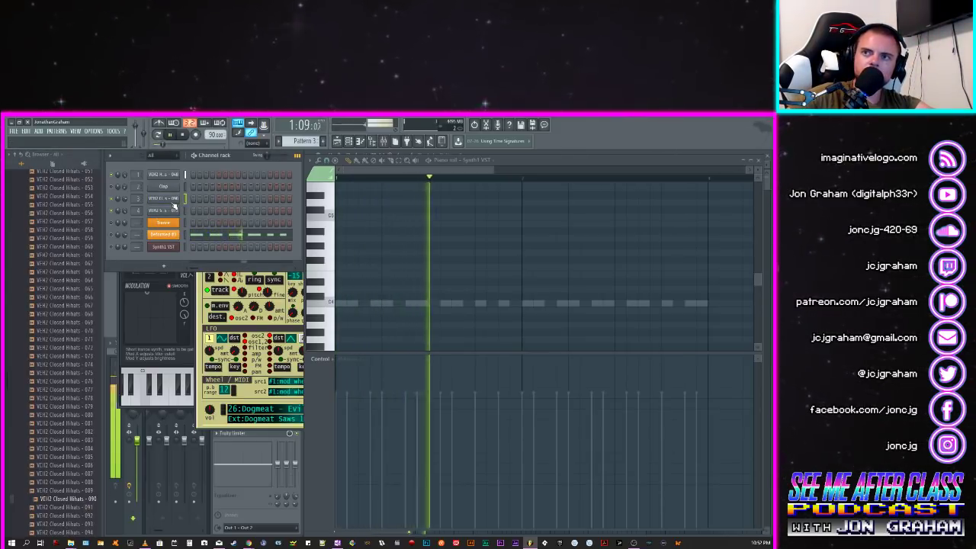
{"action": "key", "text": "space"}
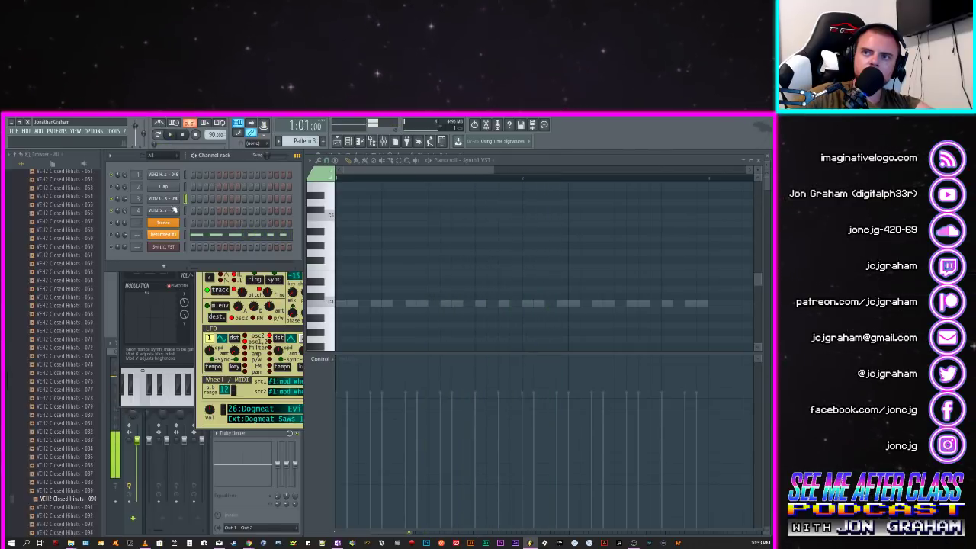
Step: Audition the remaining VEH2 Closed Hihats samples from 091 to 103
{"action": "left_click", "coordinate": [72, 507]}
{"action": "key", "text": "Down"}
{"action": "key", "text": "Down"}
{"action": "key", "text": "Down"}
{"action": "key", "text": "Down"}
{"action": "key", "text": "Down"}
{"action": "key", "text": "Down"}
{"action": "key", "text": "Down"}
{"action": "key", "text": "Down"}
{"action": "key", "text": "Down"}
{"action": "key", "text": "Down"}
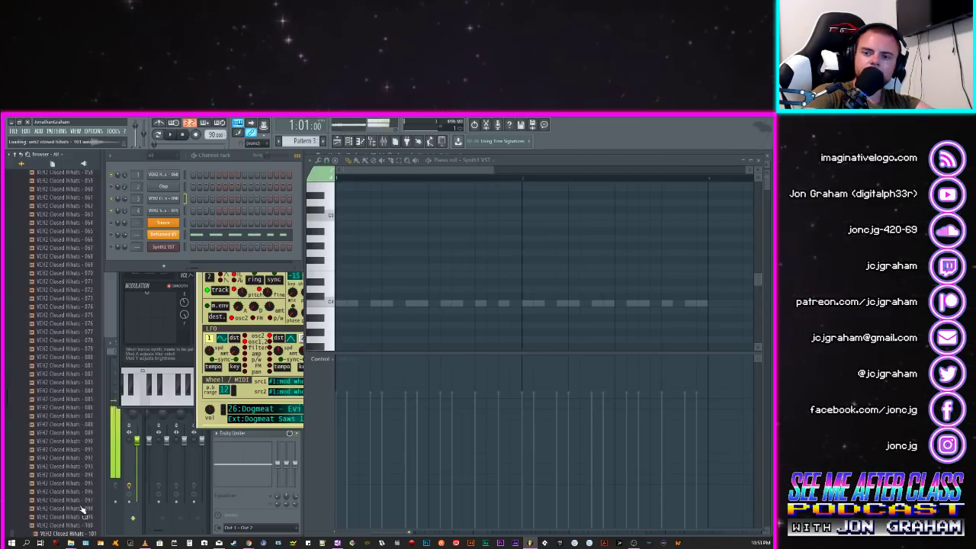
{"action": "key", "text": "Down"}
{"action": "key", "text": "Down"}
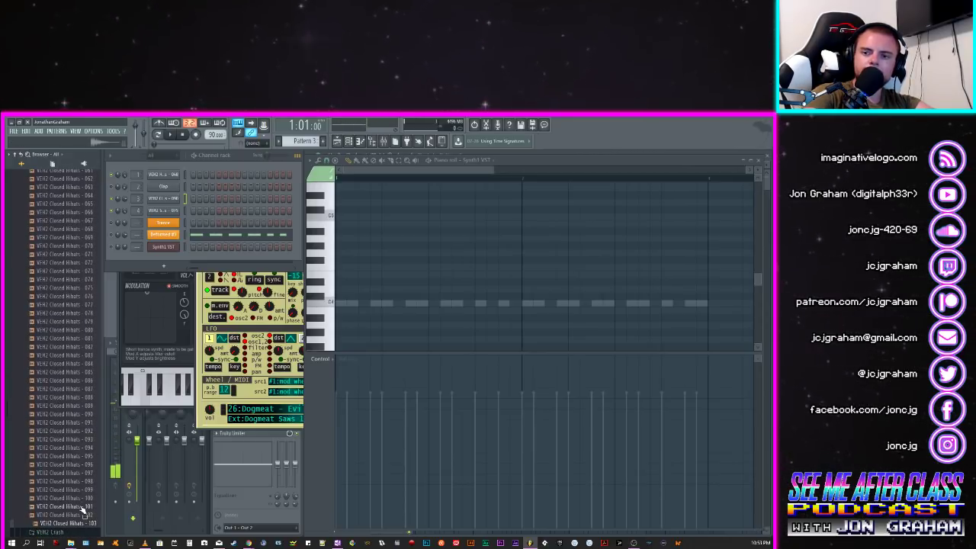
Step: Return to the start of the VEH2 Closed Hihats folder and audition samples 001 to 020 again
{"action": "scroll", "coordinate": [83, 509], "scroll_direction": "up", "scroll_amount": 18}
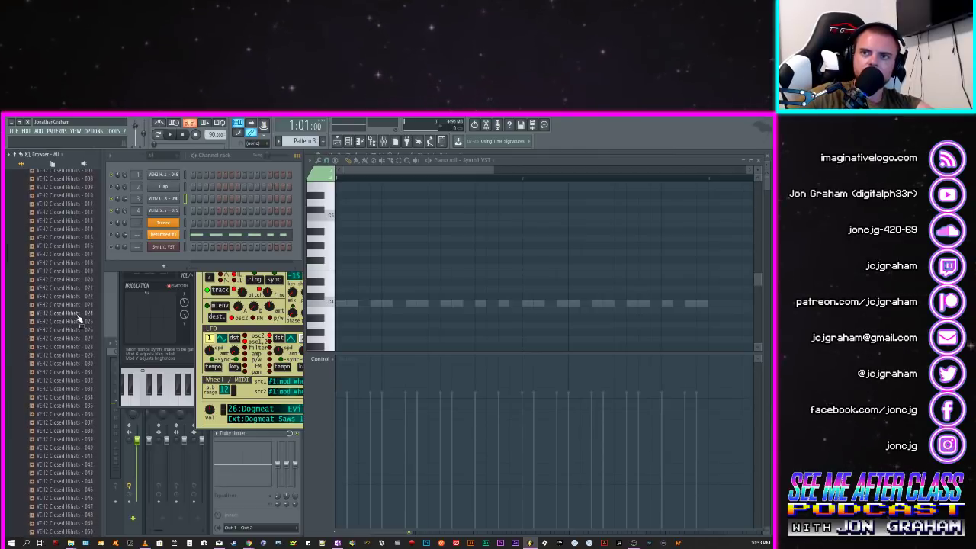
{"action": "left_click", "coordinate": [87, 222]}
{"action": "key", "text": "Down"}
{"action": "key", "text": "Down"}
{"action": "key", "text": "Down"}
{"action": "key", "text": "Down"}
{"action": "key", "text": "Down"}
{"action": "key", "text": "Down"}
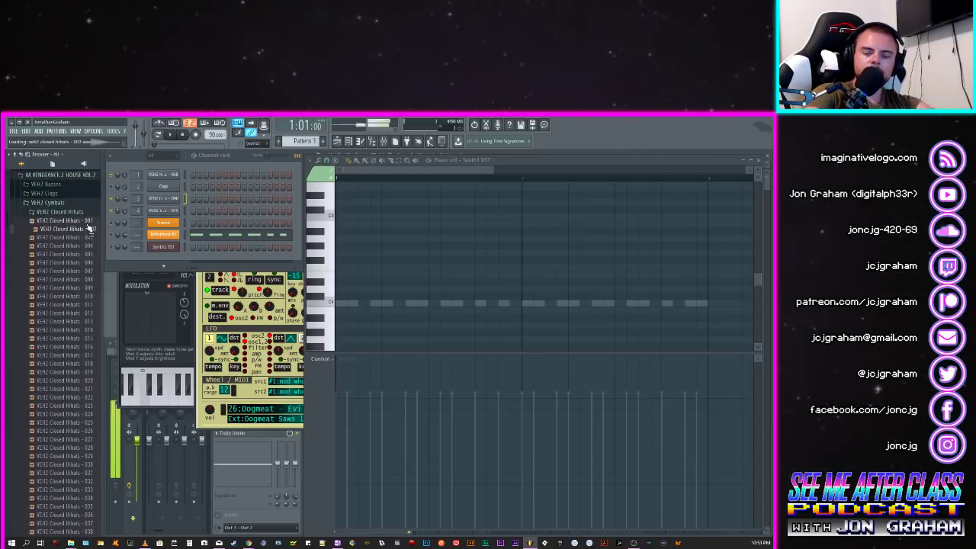
{"action": "key", "text": "Down"}
{"action": "key", "text": "Down"}
{"action": "key", "text": "Down"}
{"action": "key", "text": "Down"}
{"action": "key", "text": "Up"}
{"action": "key", "text": "Down"}
{"action": "key", "text": "Down"}
{"action": "key", "text": "Down"}
{"action": "key", "text": "Down"}
{"action": "key", "text": "Down"}
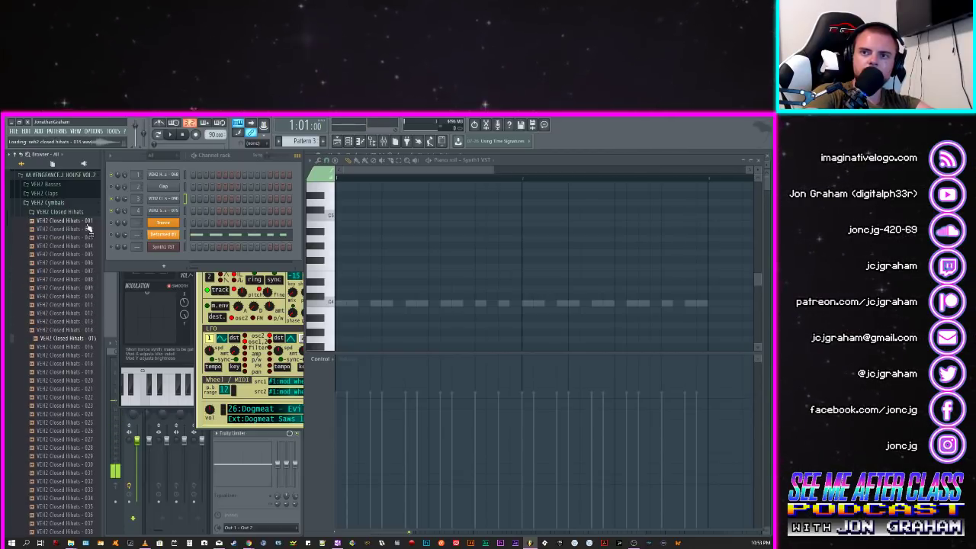
{"action": "key", "text": "Down"}
{"action": "key", "text": "Down"}
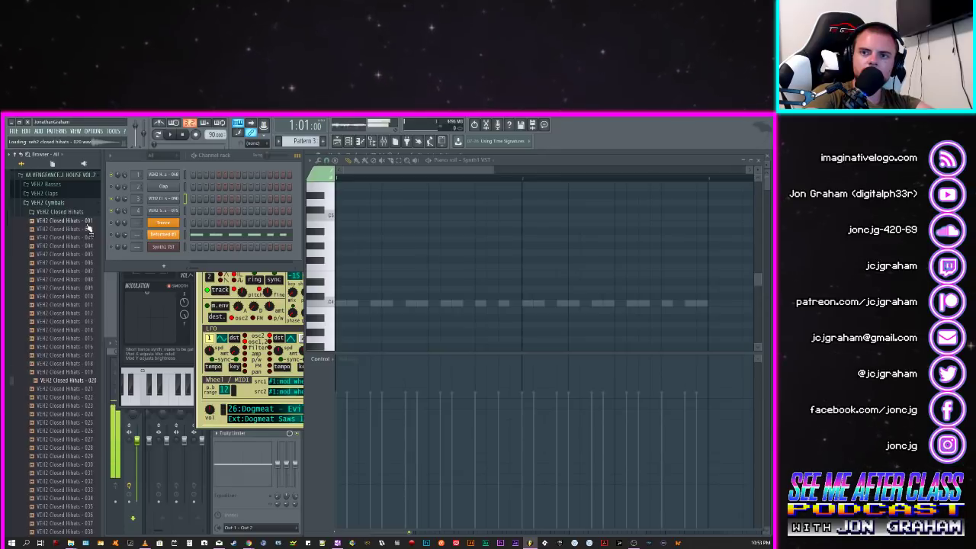
Step: Compare VEH2 Closed Hihats 020 with 021, and load 020 onto the closed hi-hat channel for playback in Pattern 3
{"action": "key", "text": "Down"}
{"action": "key", "text": "Up"}
{"action": "key", "text": "Down"}
{"action": "key", "text": "Up"}
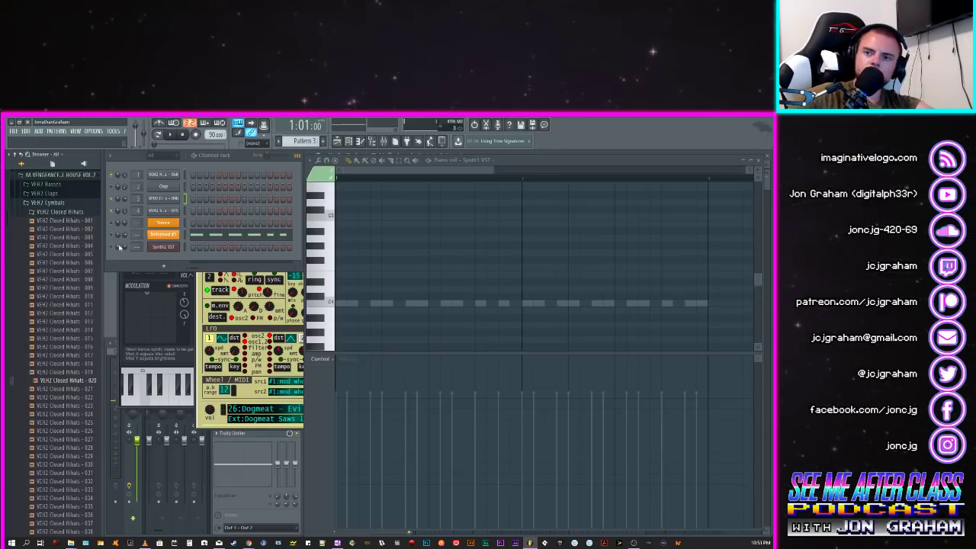
{"action": "left_click_drag", "start_coordinate": [89, 381], "coordinate": [169, 201]}
{"action": "key", "text": "space"}
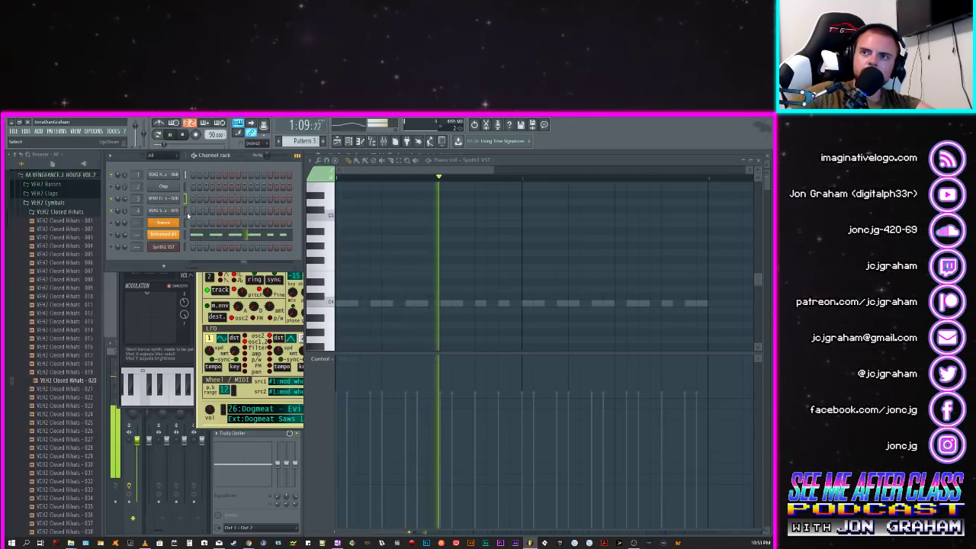
Step: Stop Pattern 3 and audition the VEH2 Closed Hihats samples from 021 through 052
{"action": "key", "text": "space"}
{"action": "left_click", "coordinate": [83, 389]}
{"action": "key", "text": "Home"}
{"action": "key", "text": "Down"}
{"action": "key", "text": "Down"}
{"action": "key", "text": "Down"}
{"action": "key", "text": "Down"}
{"action": "key", "text": "Down"}
{"action": "key", "text": "Down"}
{"action": "key", "text": "Down"}
{"action": "key", "text": "Down"}
{"action": "key", "text": "Down"}
{"action": "key", "text": "Down"}
{"action": "key", "text": "Down"}
{"action": "key", "text": "Down"}
{"action": "key", "text": "Down"}
{"action": "key", "text": "Down"}
{"action": "key", "text": "Down"}
{"action": "key", "text": "Down"}
{"action": "key", "text": "Down"}
{"action": "key", "text": "Down"}
{"action": "key", "text": "Down"}
{"action": "key", "text": "Down"}
{"action": "key", "text": "Down"}
{"action": "key", "text": "Down"}
{"action": "key", "text": "Down"}
{"action": "key", "text": "Down"}
{"action": "key", "text": "Down"}
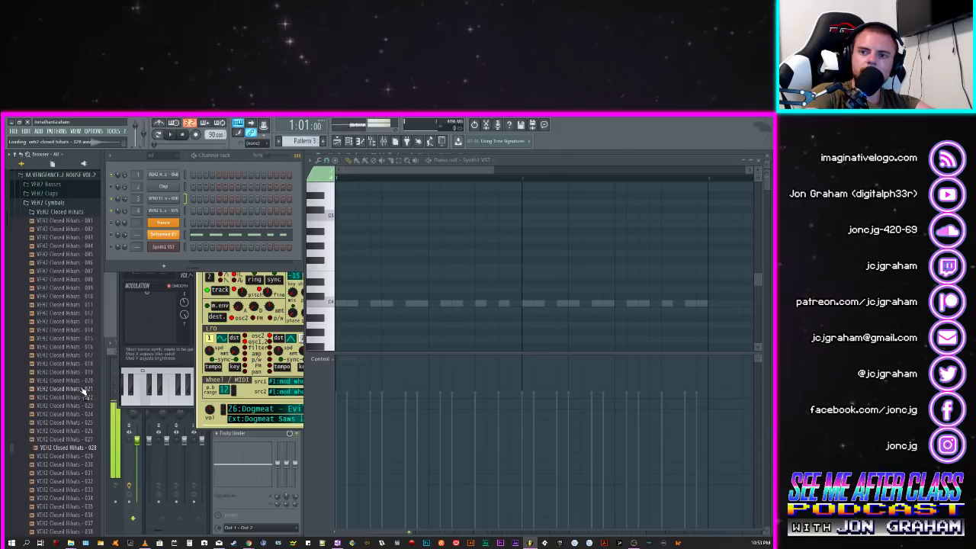
{"action": "key", "text": "Down"}
{"action": "key", "text": "Down"}
{"action": "key", "text": "Down"}
{"action": "key", "text": "Down"}
{"action": "key", "text": "Down"}
{"action": "key", "text": "Down"}
{"action": "key", "text": "Down"}
{"action": "key", "text": "Down"}
{"action": "key", "text": "Down"}
{"action": "key", "text": "Down"}
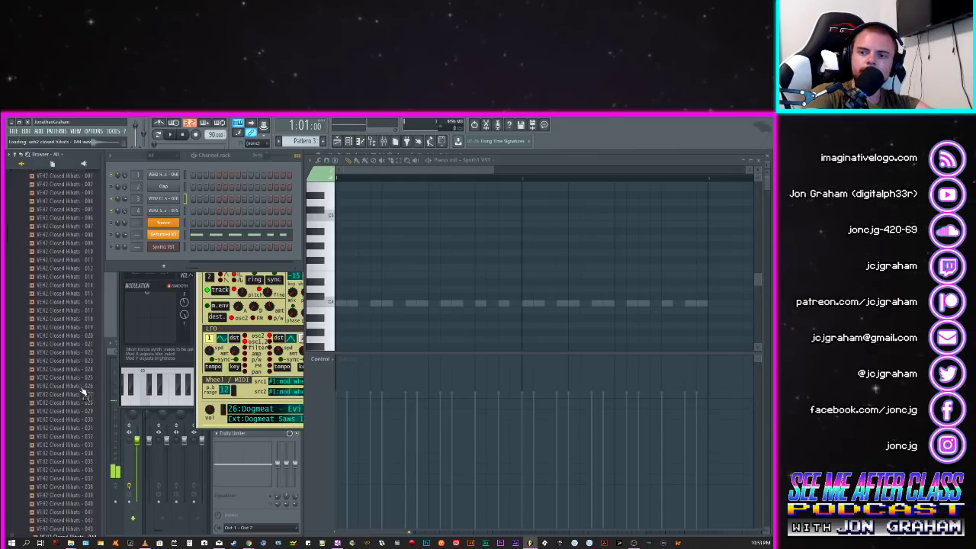
{"action": "key", "text": "Down"}
{"action": "key", "text": "Down"}
{"action": "key", "text": "Down"}
{"action": "key", "text": "Down"}
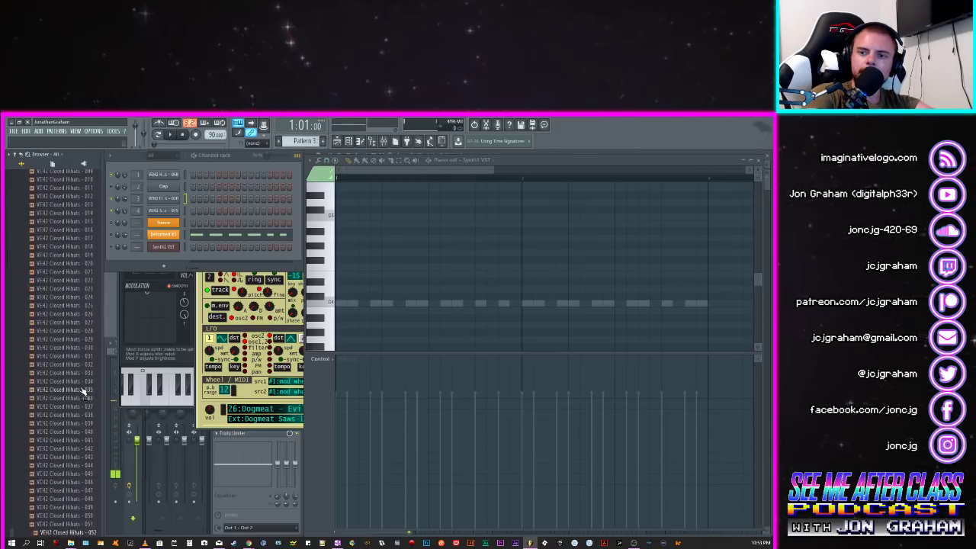
Step: Load VEH2 Closed Hihats 054 onto the closed hi-hat channel and play Pattern 3 briefly to judge it
{"action": "key", "text": "Down"}
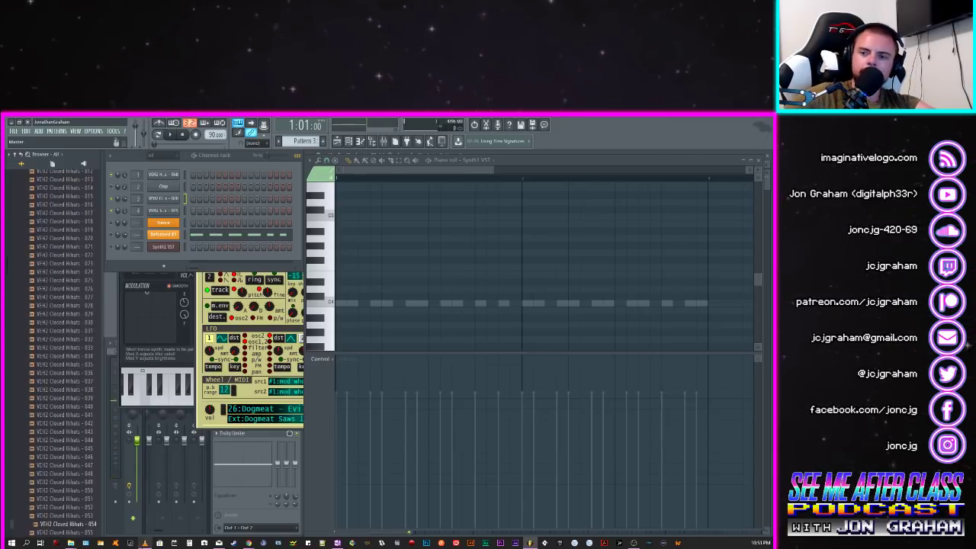
{"action": "key", "text": "space"}
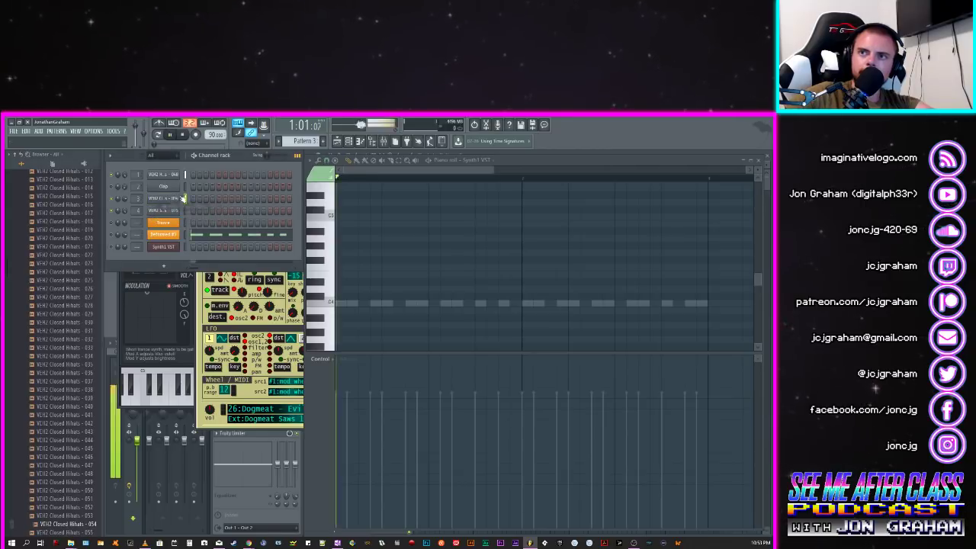
{"action": "key", "text": "space"}
Step: Audition VEH2 Closed Hihats 055 to 057, load 057 onto the closed hi-hat channel and check it in Pattern 3
{"action": "left_click", "coordinate": [75, 533]}
{"action": "key", "text": "Down"}
{"action": "key", "text": "Down"}
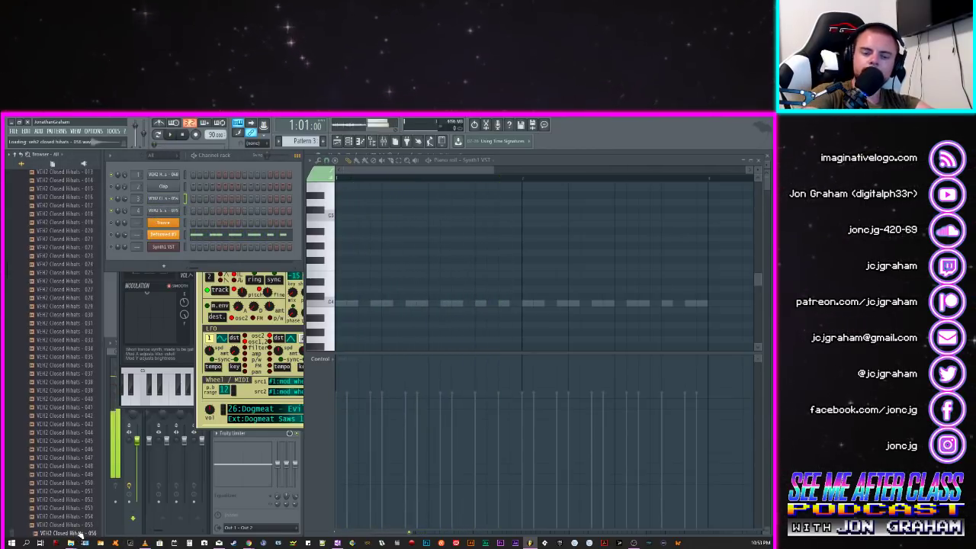
{"action": "key", "text": "Down"}
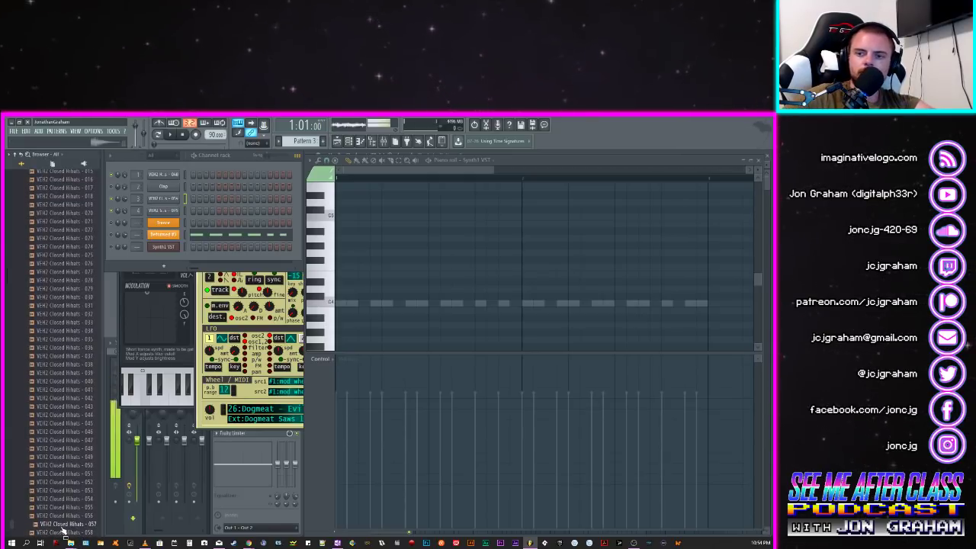
{"action": "key", "text": "space"}
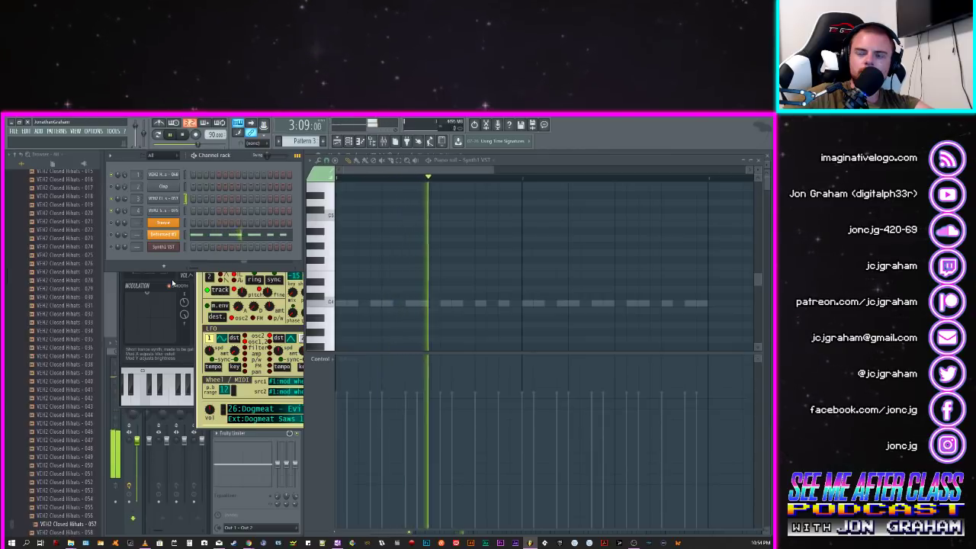
{"action": "key", "text": "space"}
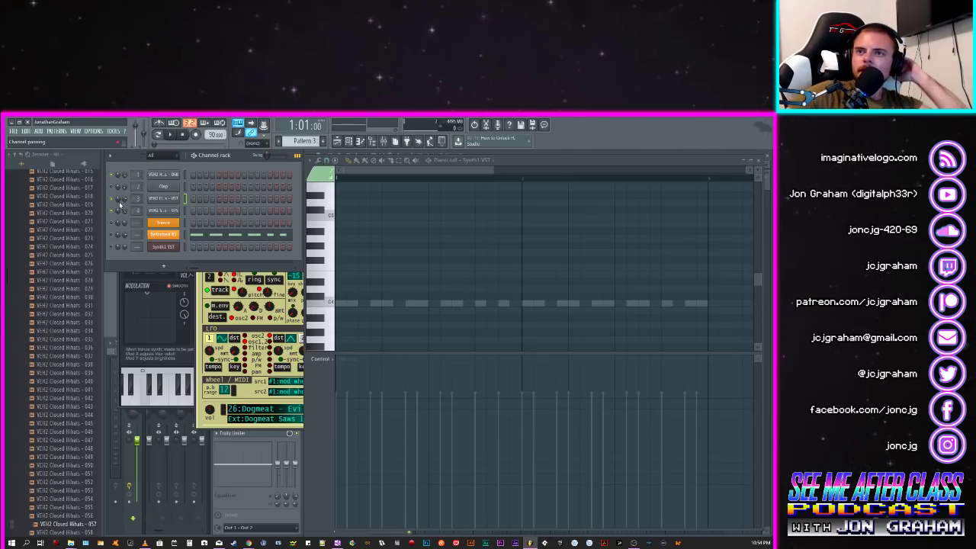
Step: Delete the unused Clap channel from the channel rack
{"action": "right_click", "coordinate": [169, 190]}
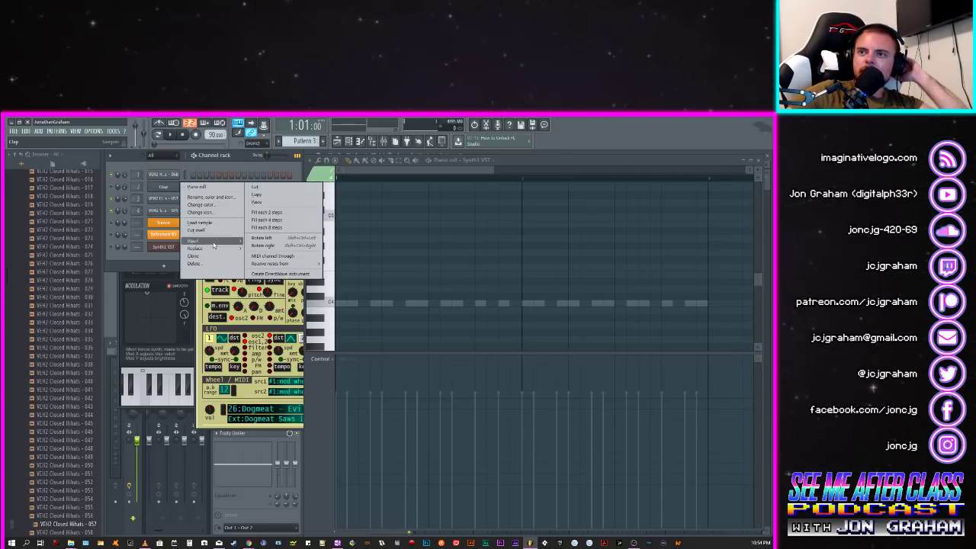
{"action": "left_click", "coordinate": [204, 266]}
{"action": "left_click", "coordinate": [428, 353]}
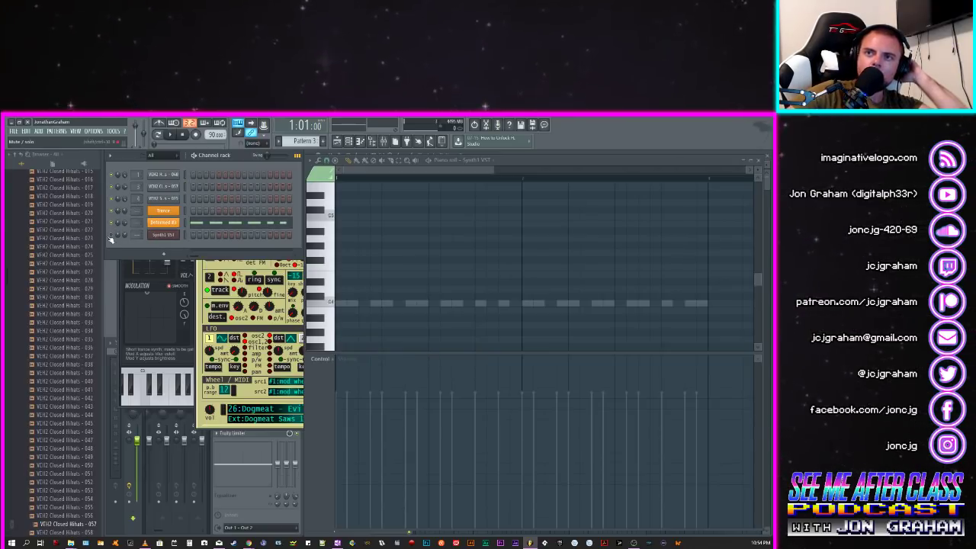
Step: Play Pattern 3 several times to judge how the Trance, Deformed and Synth1 parts sound together, and stop playback
{"action": "left_click", "coordinate": [170, 134]}
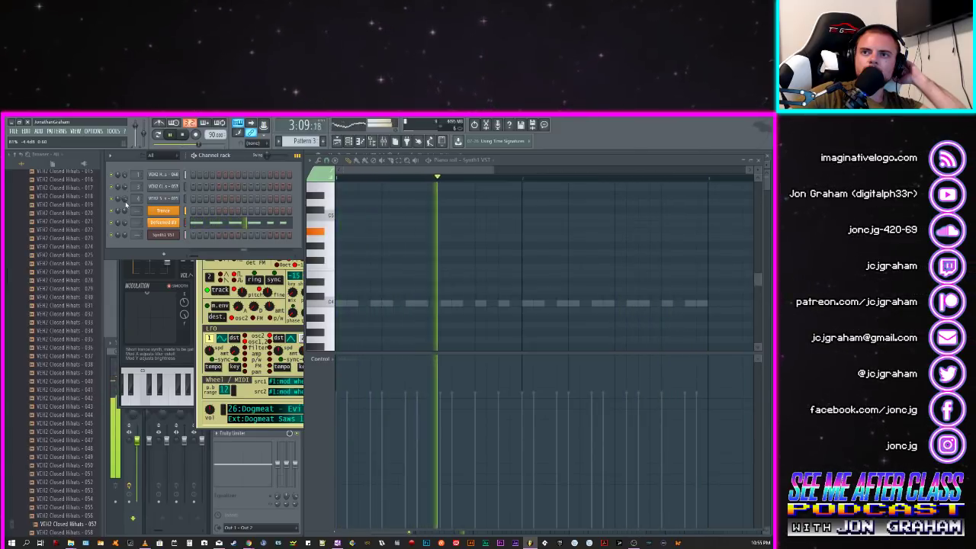
{"action": "left_click", "coordinate": [185, 135]}
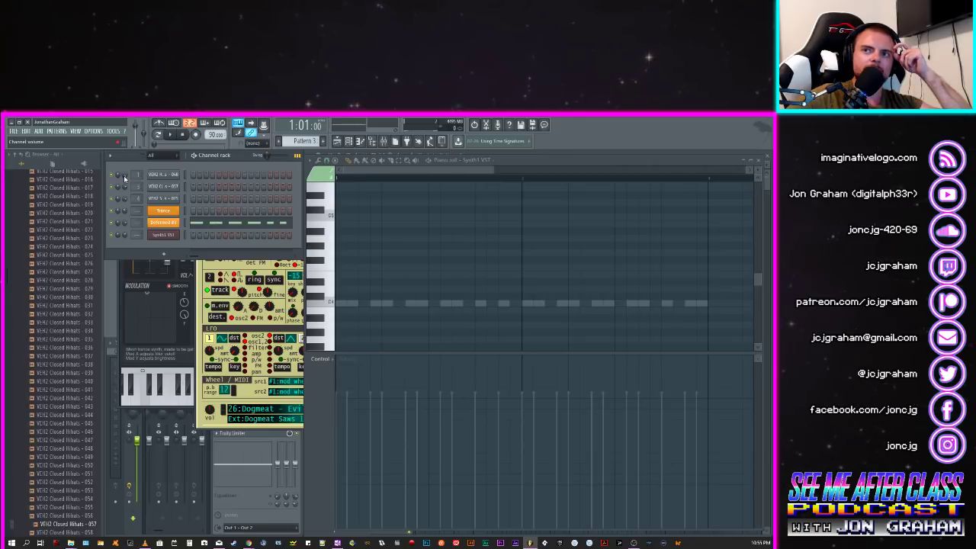
{"action": "left_click", "coordinate": [171, 134]}
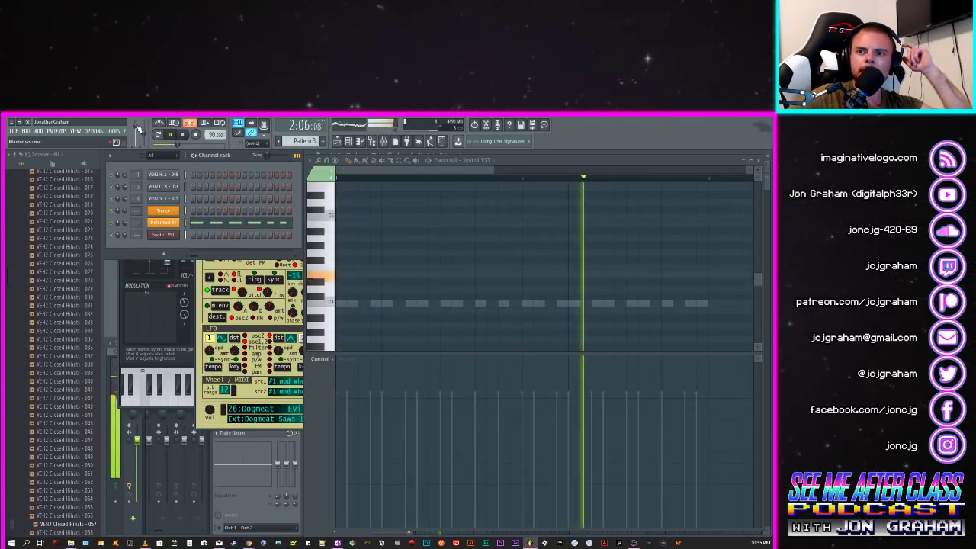
{"action": "left_click", "coordinate": [183, 134]}
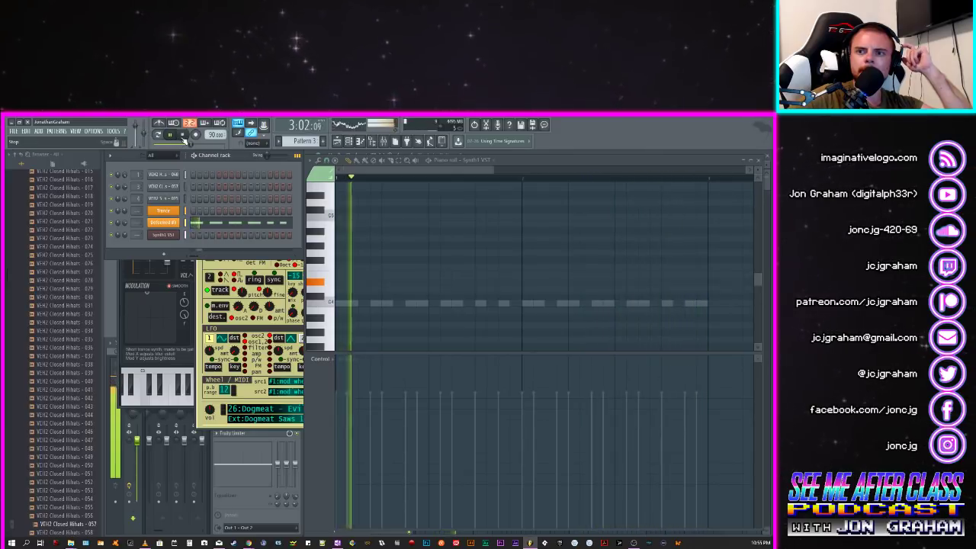
{"action": "left_click", "coordinate": [183, 138]}
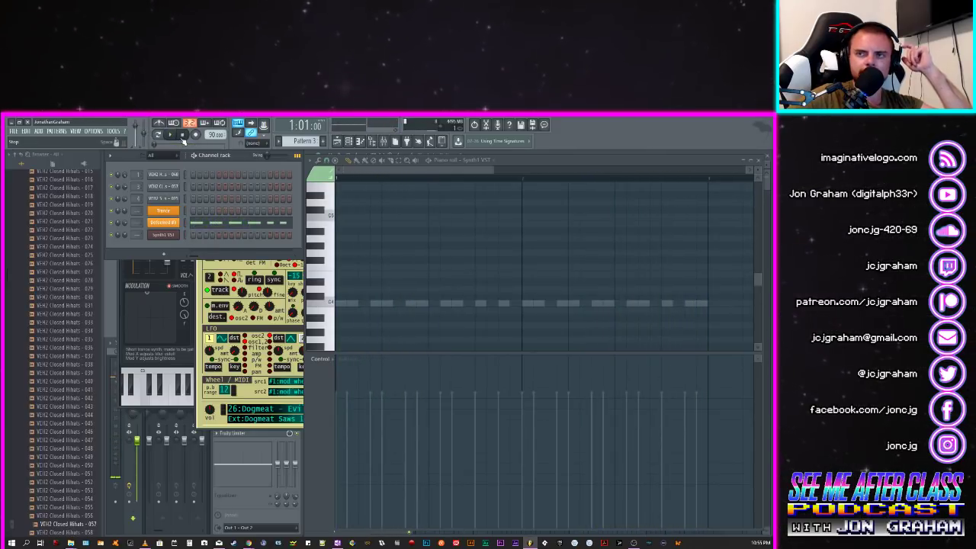
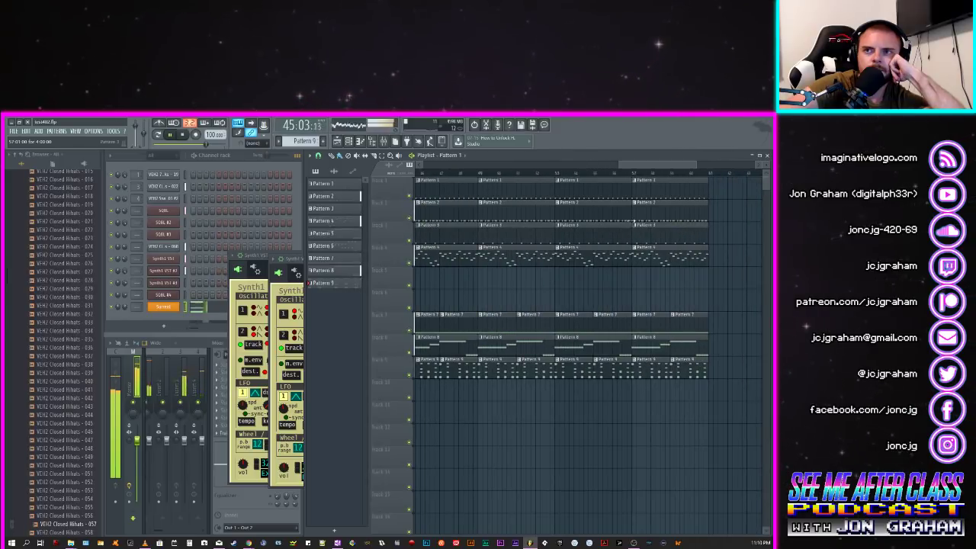
Step: Stop the song in test402.flp and review its Playlist arrangement from the last clips back to bar 1
{"action": "left_click", "coordinate": [186, 135]}
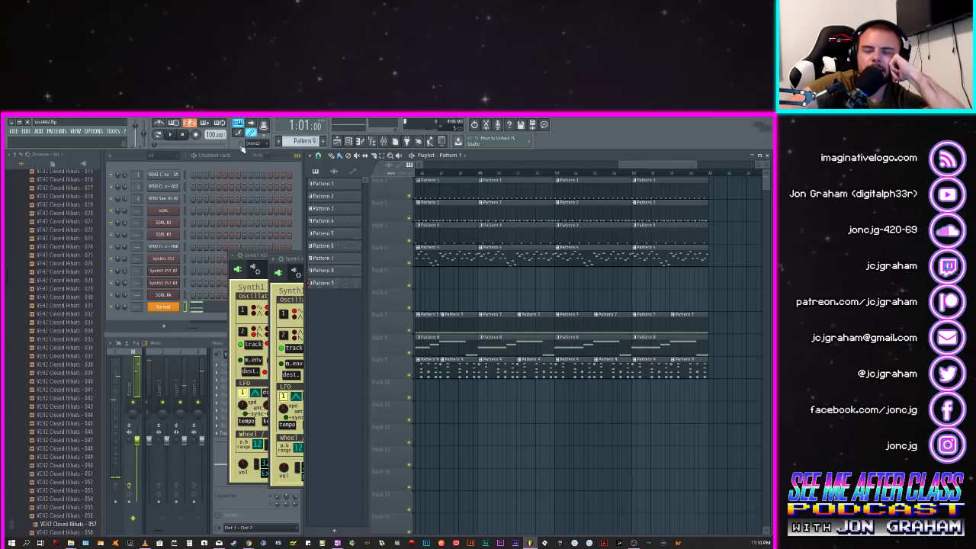
{"action": "left_click_drag", "start_coordinate": [679, 163], "coordinate": [584, 243]}
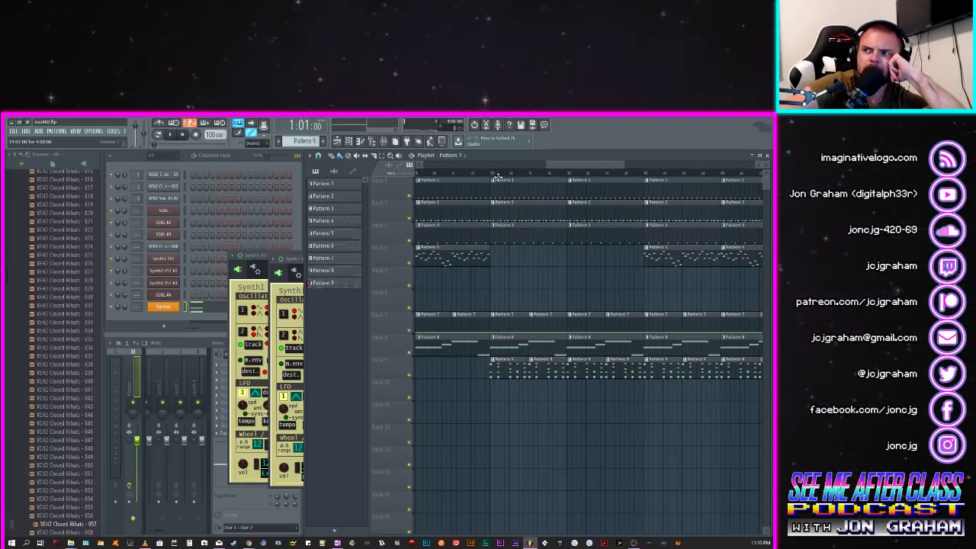
{"action": "left_click_drag", "start_coordinate": [557, 166], "coordinate": [622, 234]}
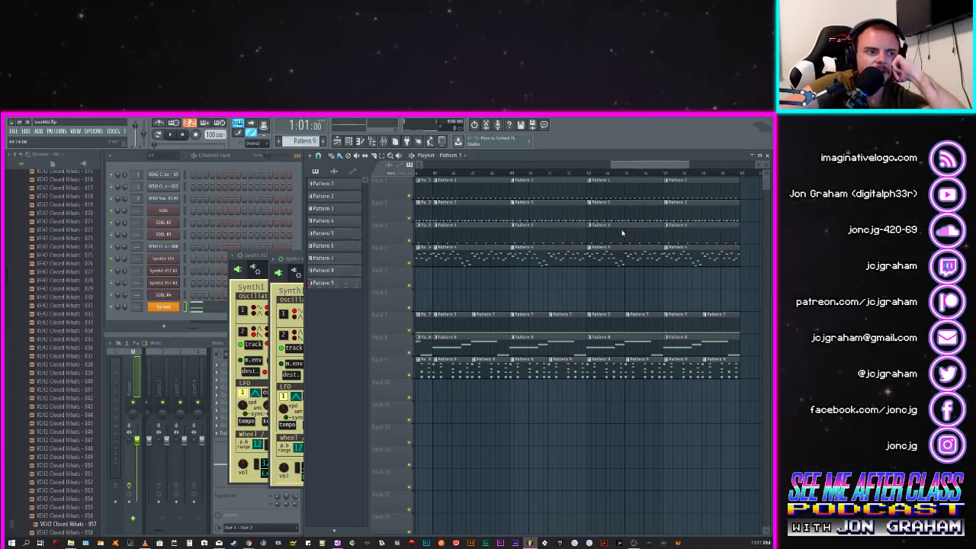
{"action": "left_click_drag", "start_coordinate": [622, 233], "coordinate": [429, 256]}
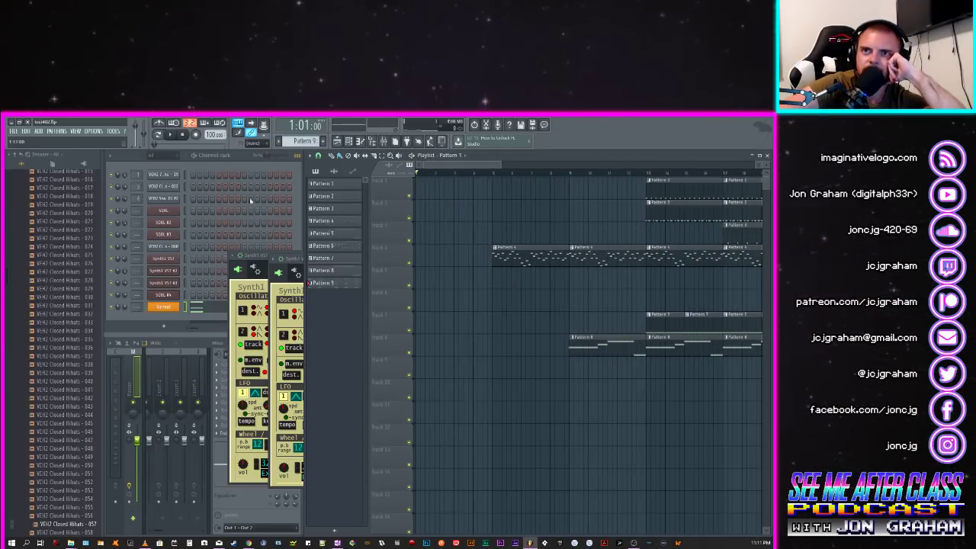
Step: Open the recent project test401.flp
{"action": "left_click", "coordinate": [13, 131]}
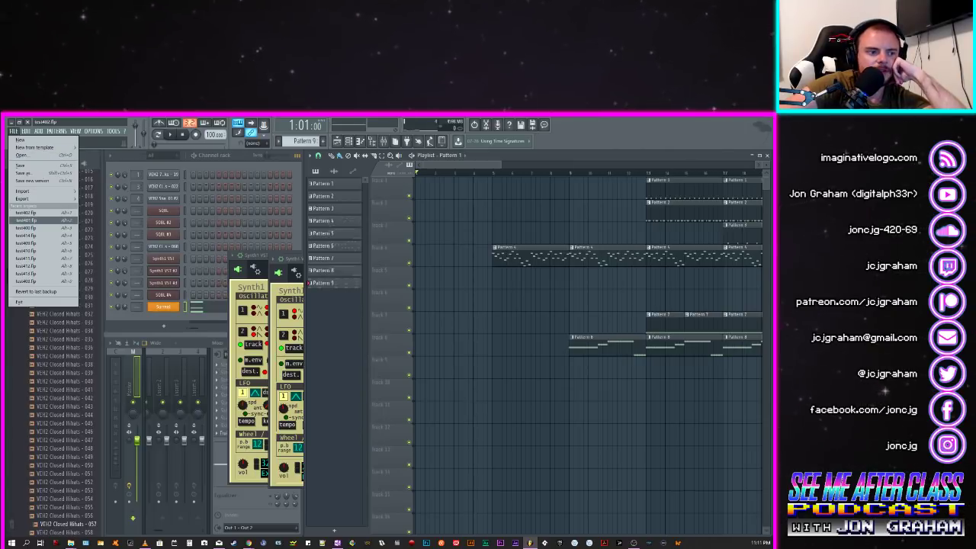
{"action": "left_click", "coordinate": [28, 220]}
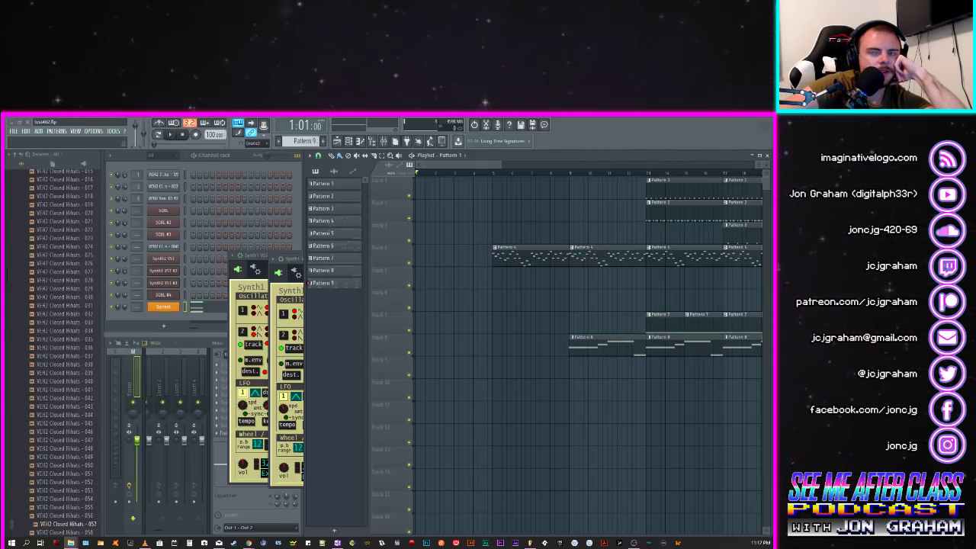
{"action": "left_click", "coordinate": [13, 131]}
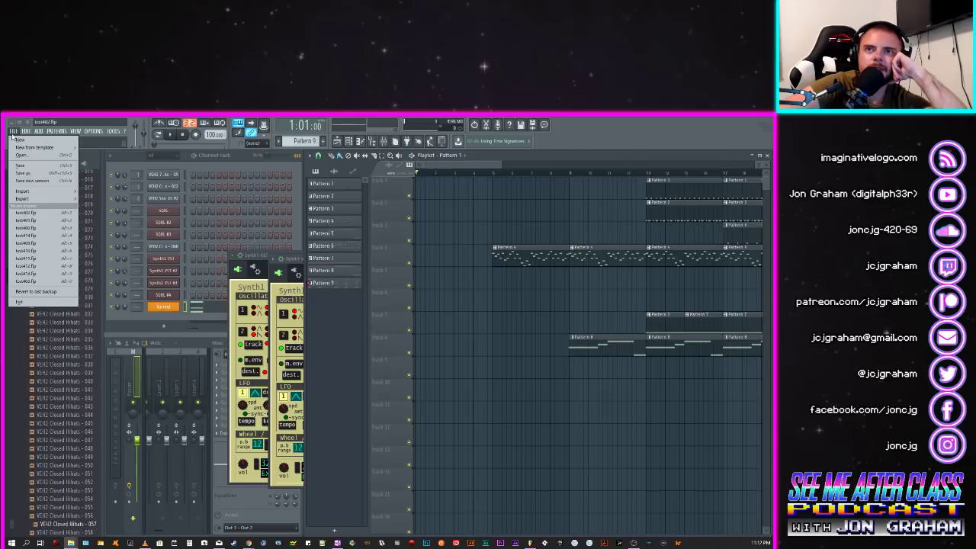
{"action": "left_click", "coordinate": [45, 220]}
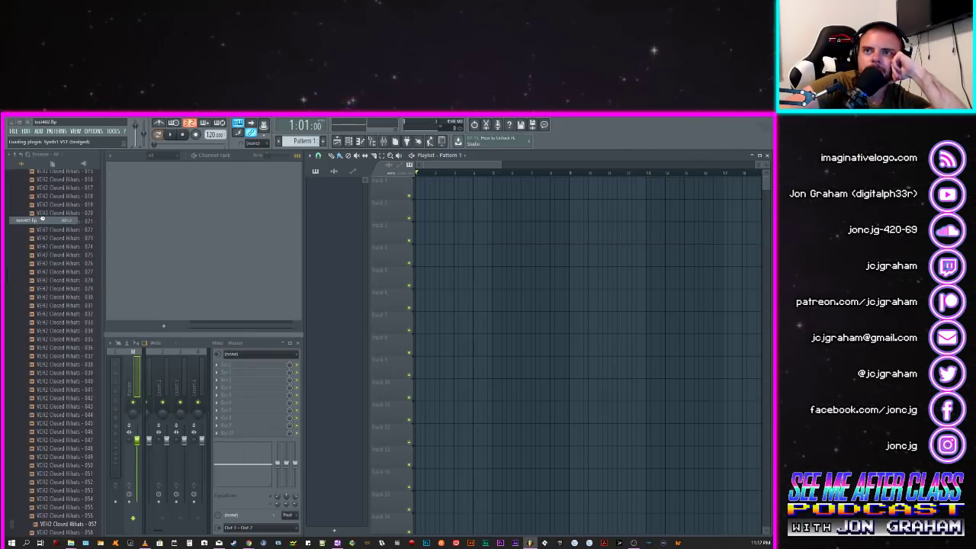
Step: Open the project test404.flp and play its Pattern 1 briefly
{"action": "left_click", "coordinate": [14, 132]}
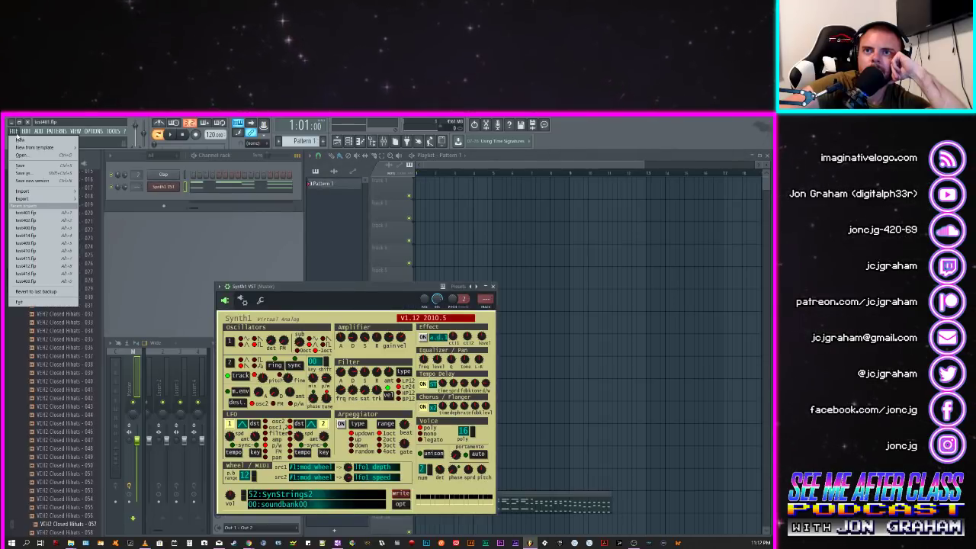
{"action": "left_click", "coordinate": [22, 154]}
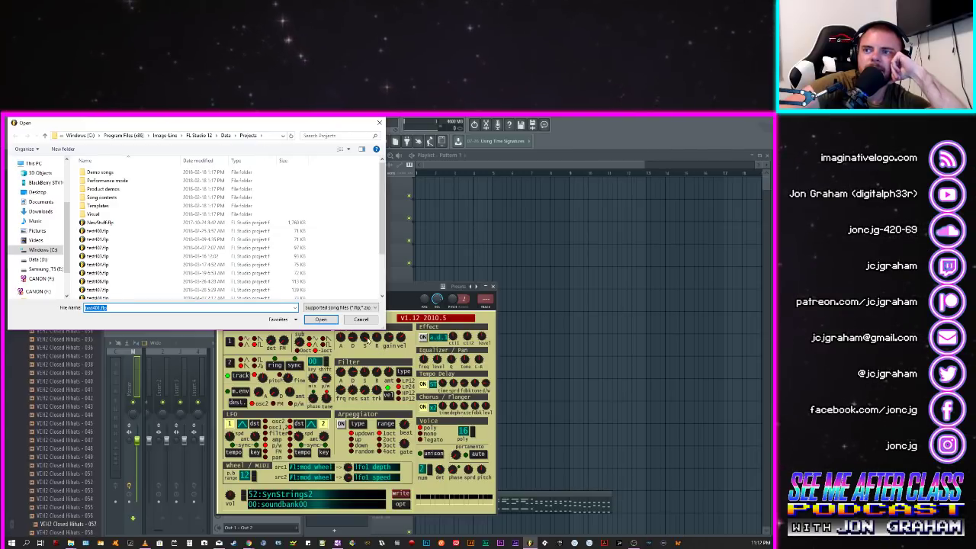
{"action": "key", "text": "Return"}
{"action": "left_click", "coordinate": [71, 543]}
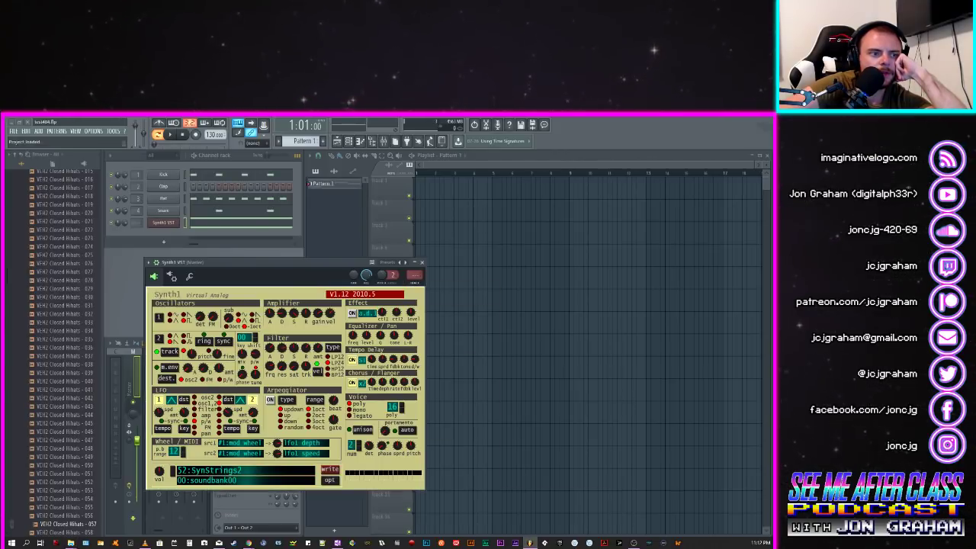
{"action": "key", "text": "space"}
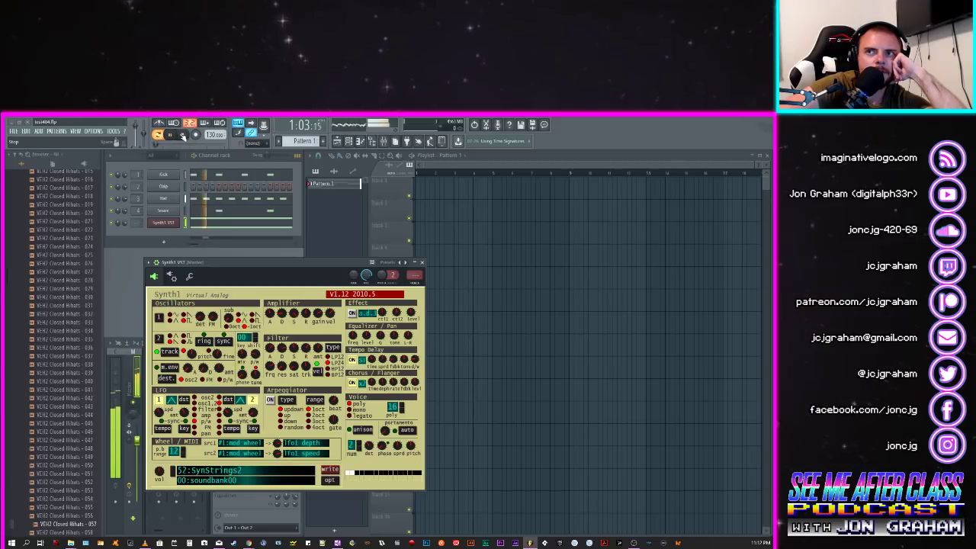
{"action": "left_click", "coordinate": [185, 135]}
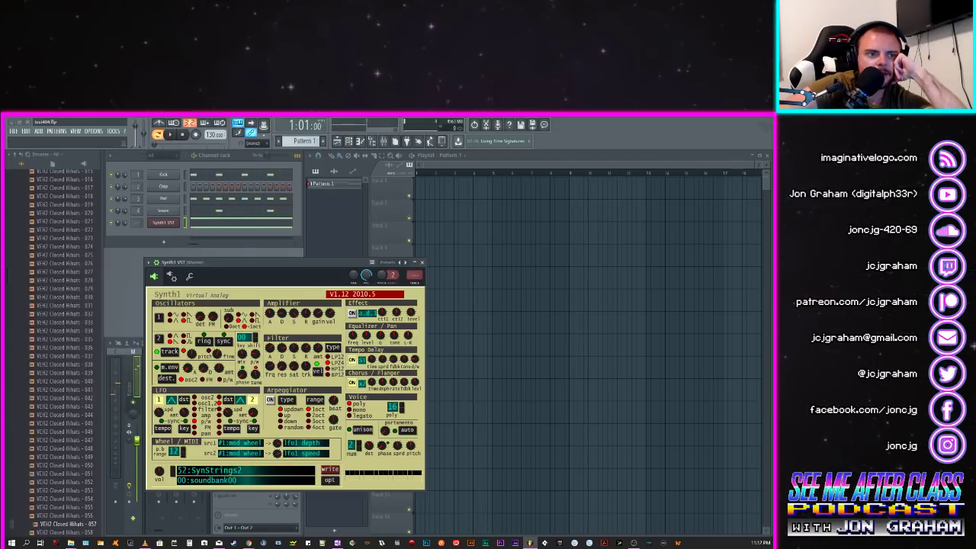
Step: Play Pattern 1 of the test405.flp project to hear its two synth channels, and stop playback
{"action": "left_click", "coordinate": [172, 135]}
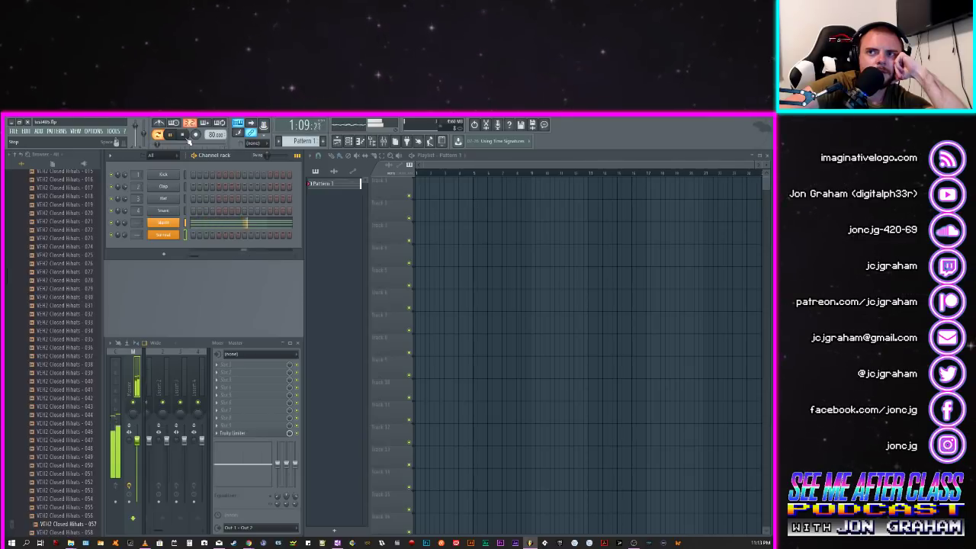
{"action": "left_click", "coordinate": [188, 140]}
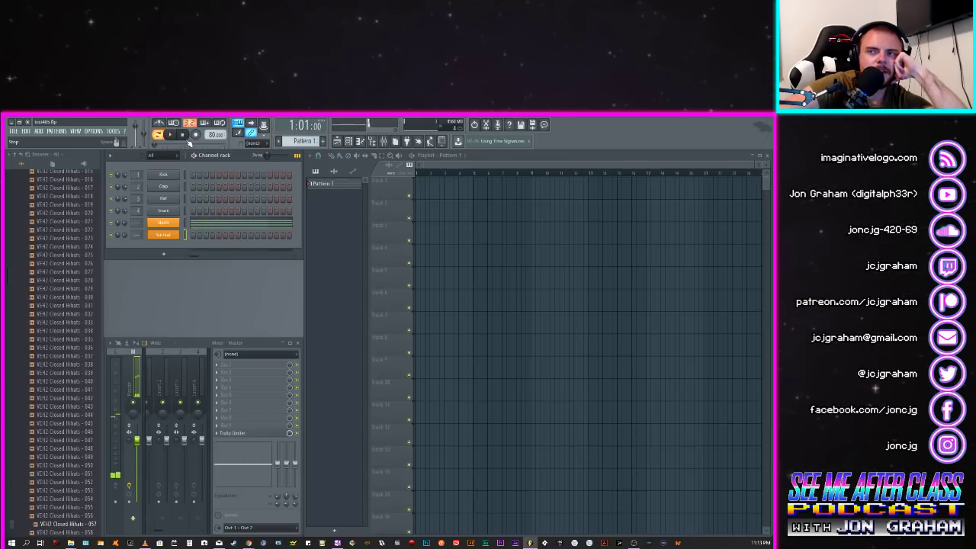
{"action": "right_click", "coordinate": [174, 228]}
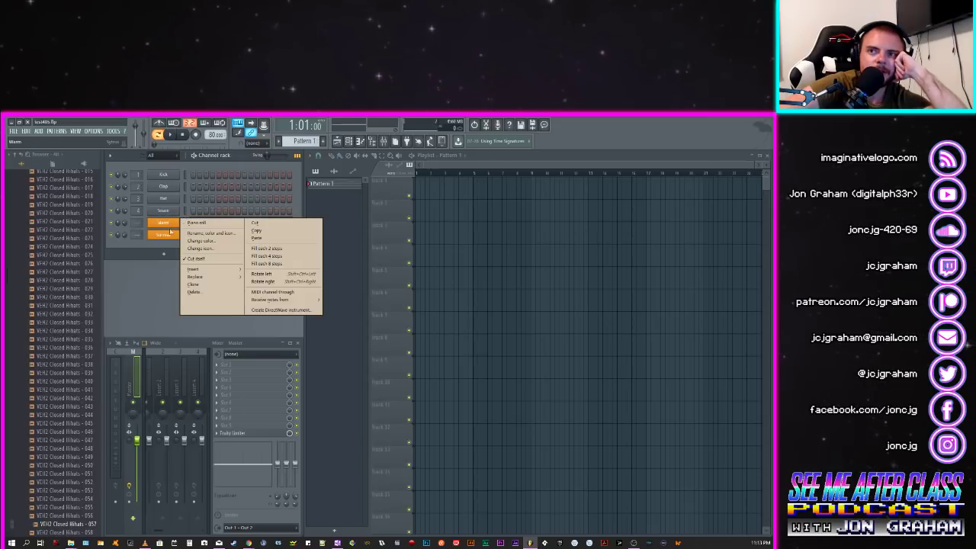
{"action": "left_click", "coordinate": [170, 258]}
Step: Collapse the VEH2 Cymbals folder in the browser to reach the other Vengeance Essential House sample folders
{"action": "scroll", "coordinate": [45, 244], "scroll_direction": "up", "scroll_amount": 8}
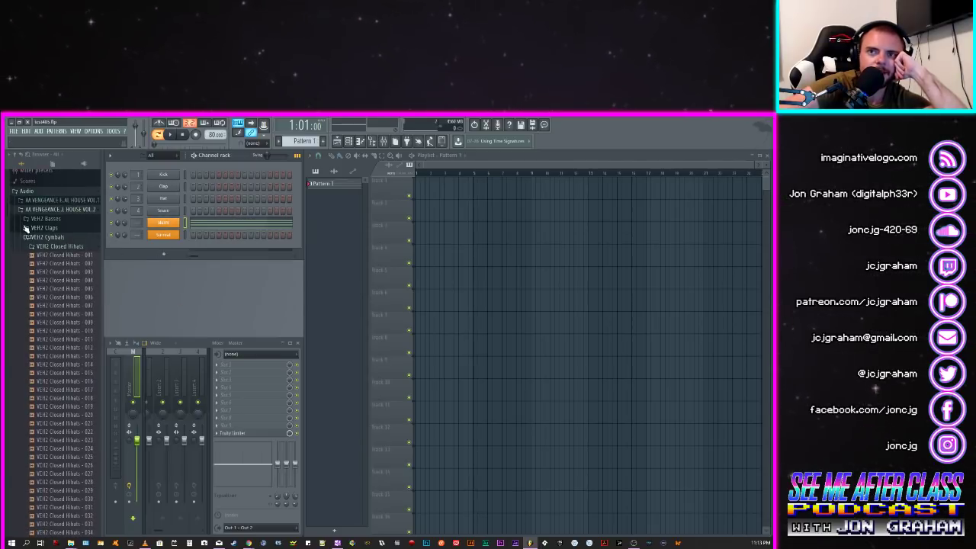
{"action": "left_click", "coordinate": [47, 238]}
{"action": "scroll", "coordinate": [47, 244], "scroll_direction": "up", "scroll_amount": 2}
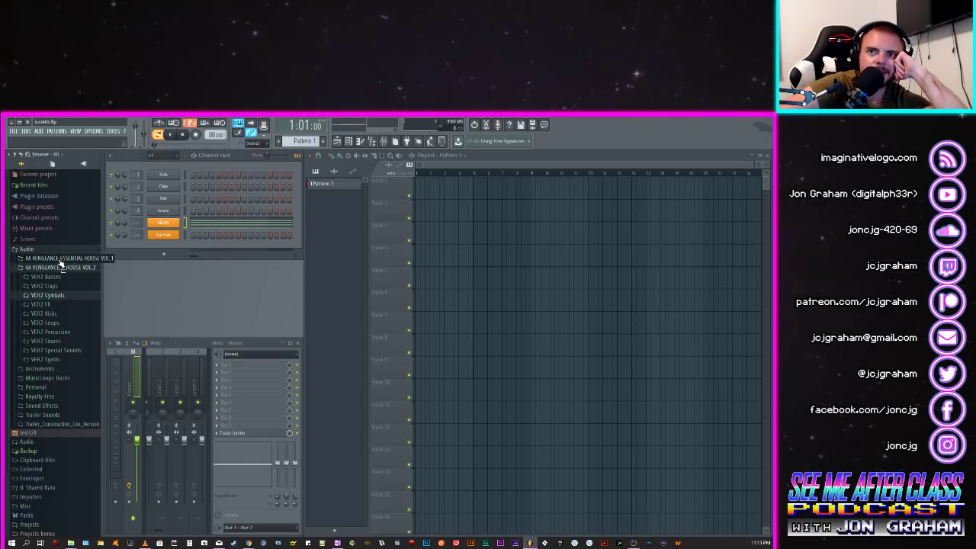
Step: Browse the generator plugin presets to the Pad folder of Sytrus and pick the Warm preset
{"action": "left_click", "coordinate": [47, 209]}
{"action": "left_click", "coordinate": [51, 208]}
{"action": "left_click", "coordinate": [50, 209]}
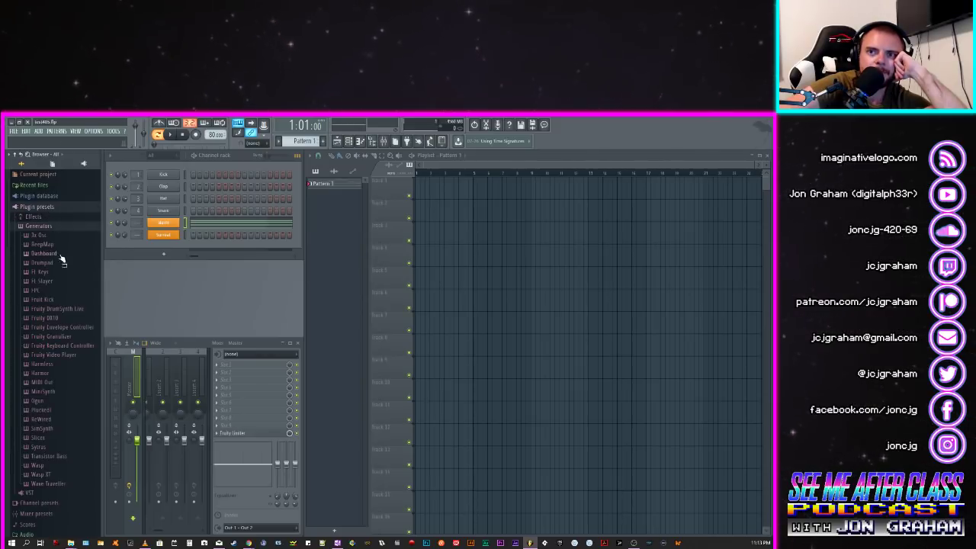
{"action": "left_click", "coordinate": [47, 446]}
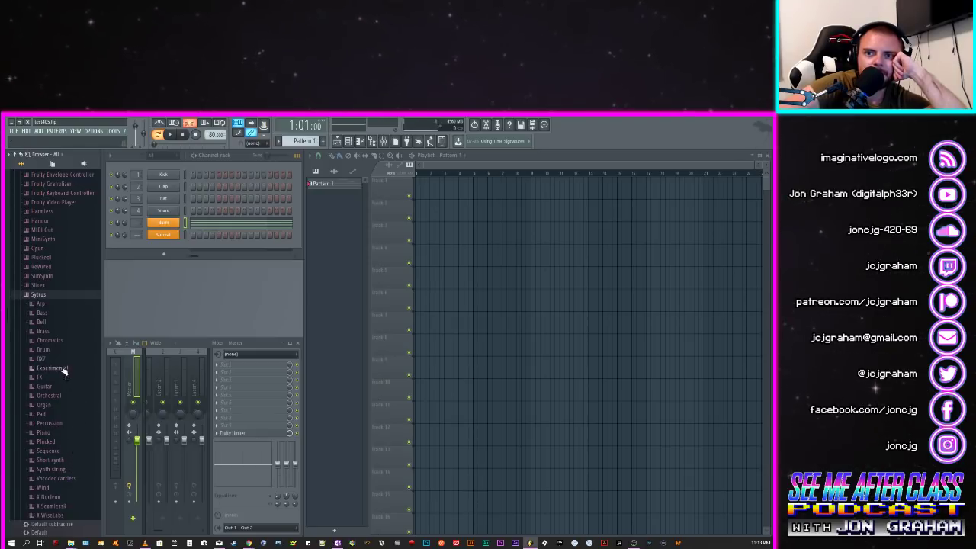
{"action": "left_click", "coordinate": [60, 416]}
{"action": "scroll", "coordinate": [58, 418], "scroll_direction": "down", "scroll_amount": 5}
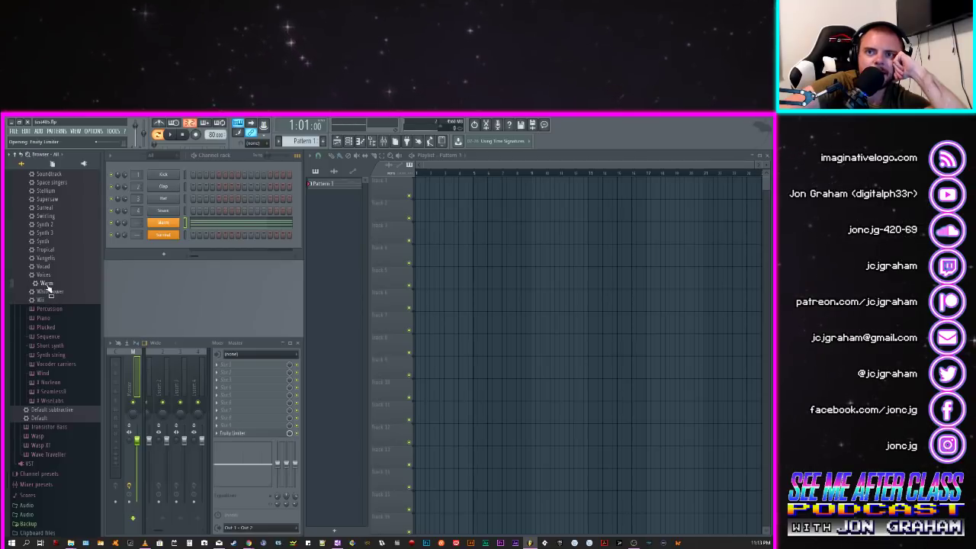
{"action": "left_click_drag", "start_coordinate": [44, 289], "coordinate": [118, 276]}
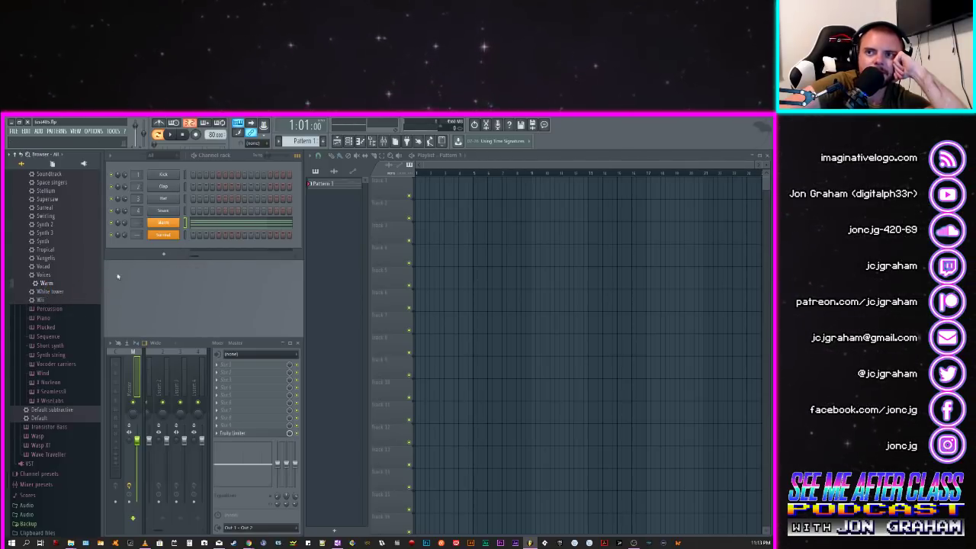
Step: Open the Warm channel's piano roll and audition each note of the opening chord on the keyboard
{"action": "right_click", "coordinate": [173, 227]}
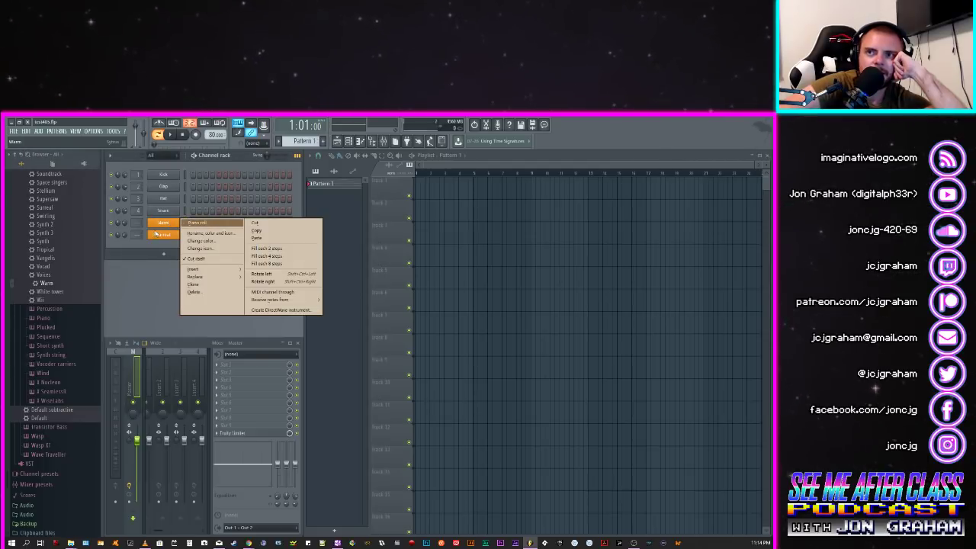
{"action": "left_click", "coordinate": [197, 223]}
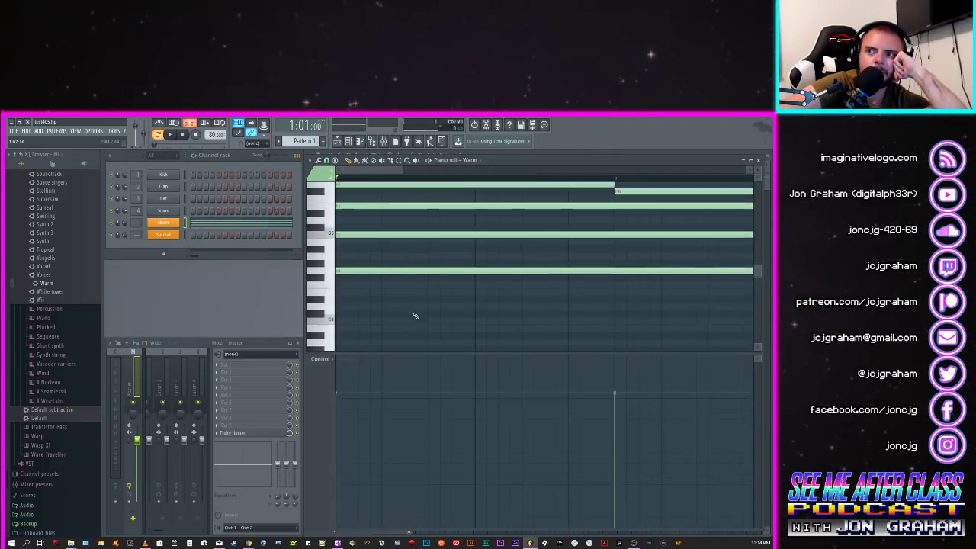
{"action": "scroll", "coordinate": [416, 317], "scroll_direction": "up", "scroll_amount": 2}
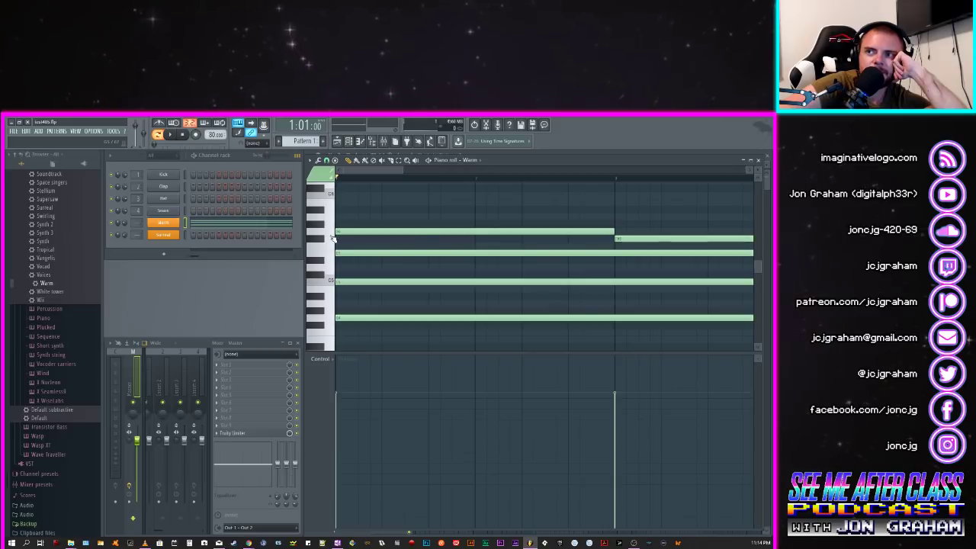
{"action": "left_click", "coordinate": [333, 236]}
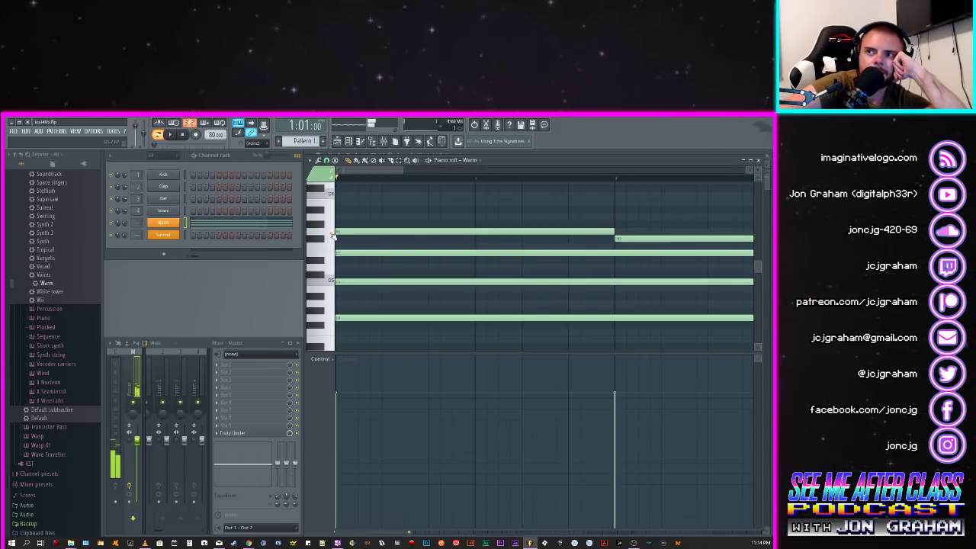
{"action": "left_click", "coordinate": [334, 256]}
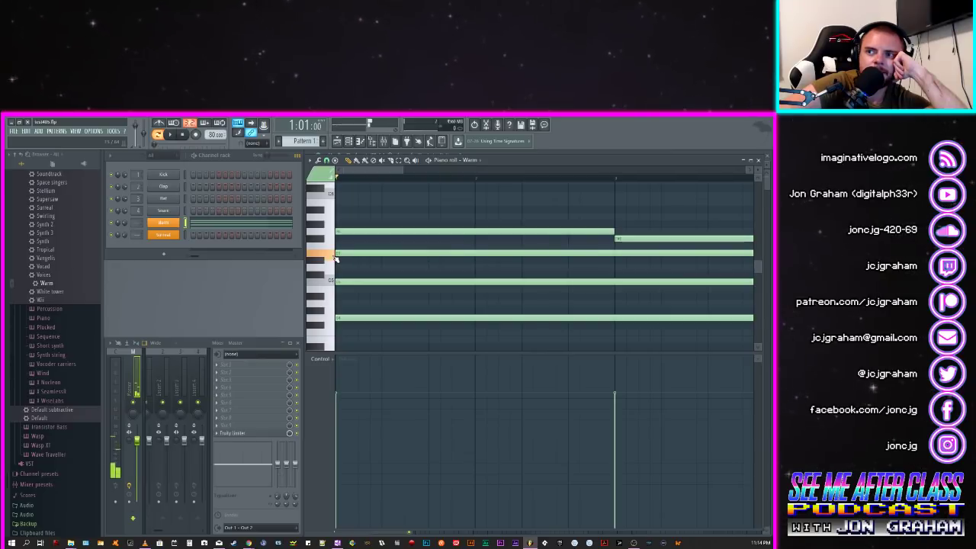
{"action": "left_click", "coordinate": [336, 282]}
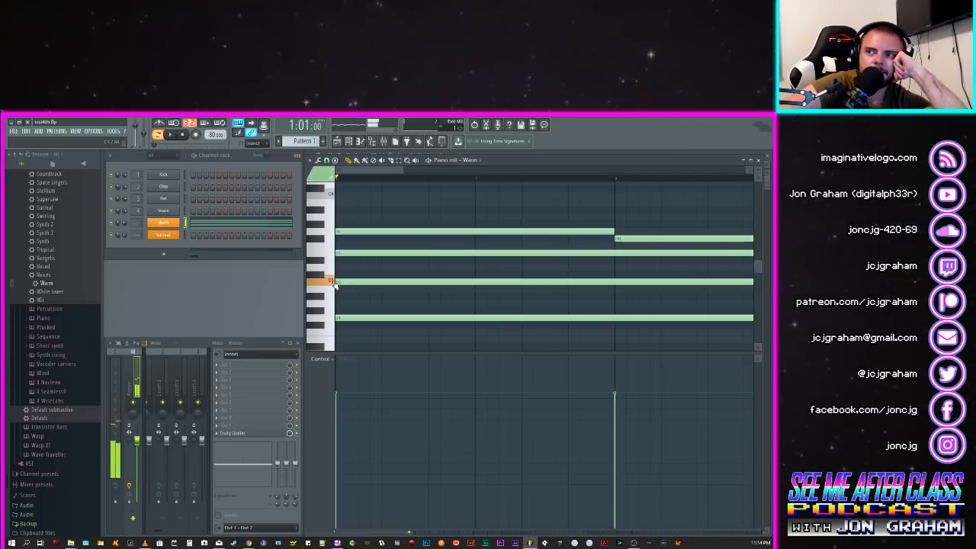
{"action": "left_click", "coordinate": [336, 321]}
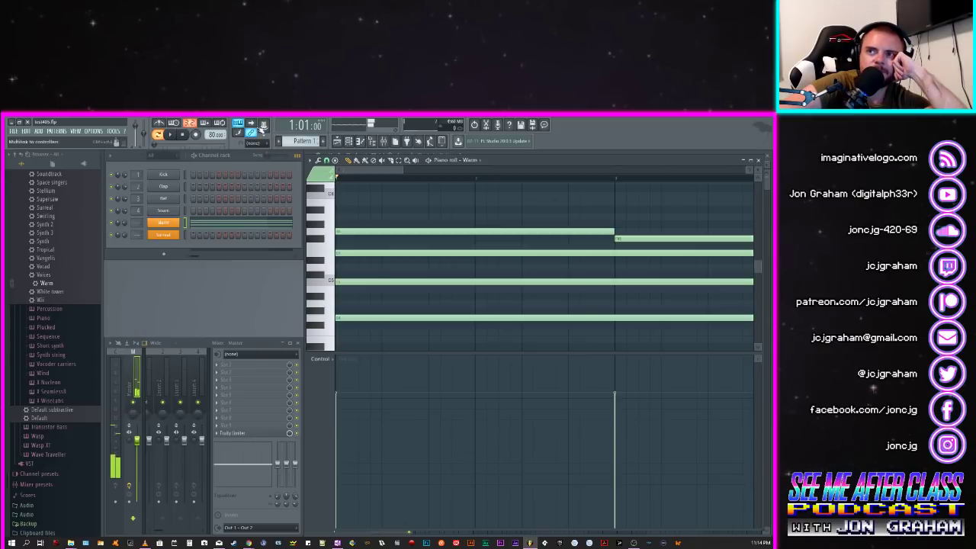
Step: Play the opening bars of Pattern 1, then examine the chord changes across the following bars in the Warm piano roll
{"action": "left_click", "coordinate": [174, 135]}
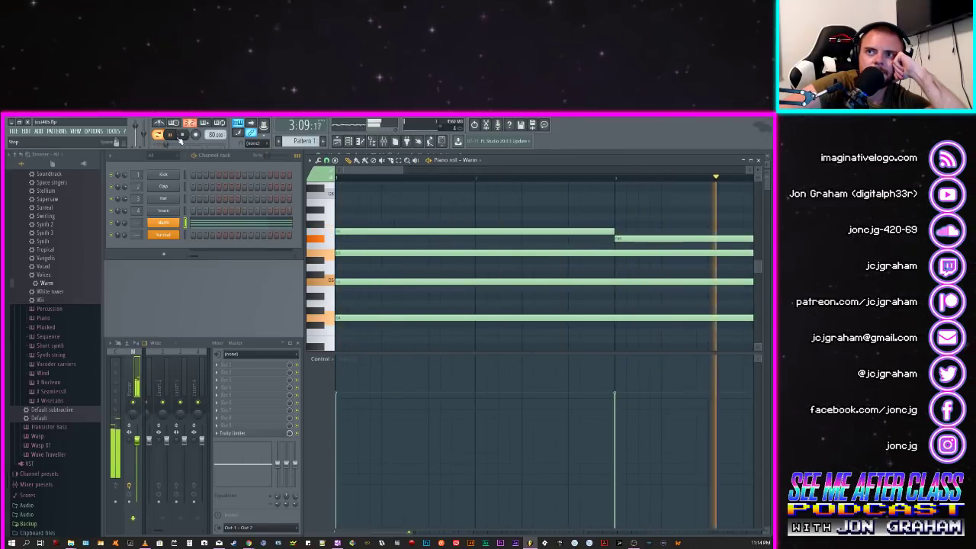
{"action": "key", "text": "space"}
{"action": "left_click_drag", "start_coordinate": [366, 172], "coordinate": [382, 245]}
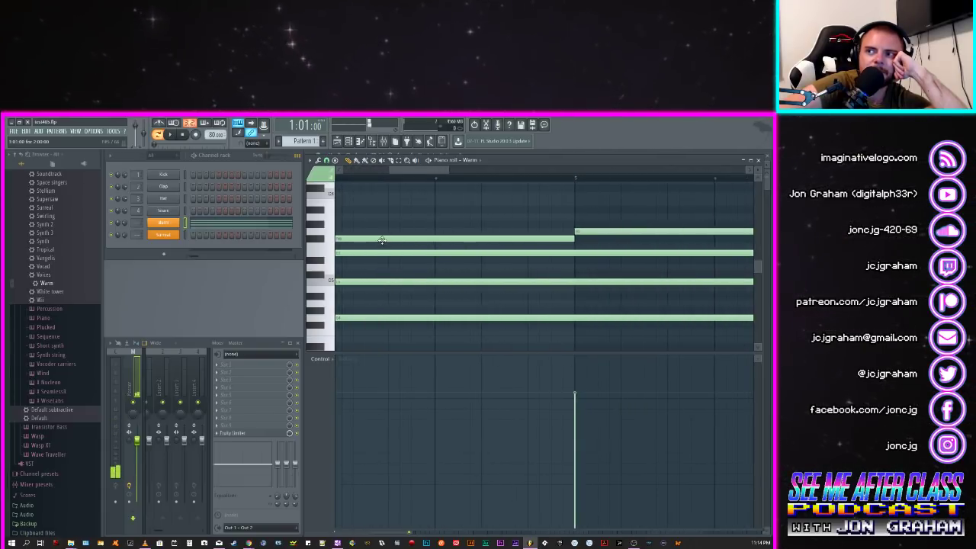
{"action": "left_click_drag", "start_coordinate": [432, 170], "coordinate": [503, 216]}
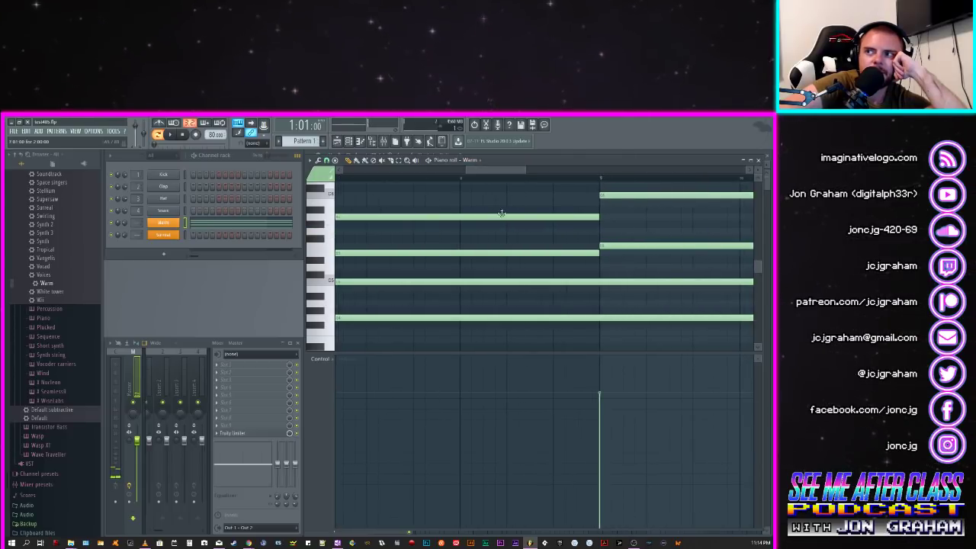
{"action": "left_click_drag", "start_coordinate": [488, 168], "coordinate": [515, 177]}
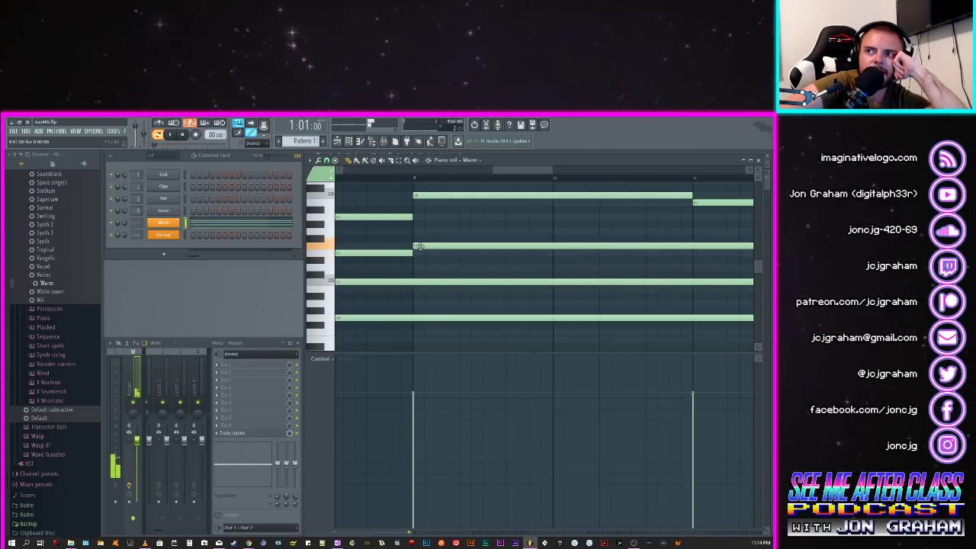
{"action": "left_click_drag", "start_coordinate": [507, 171], "coordinate": [249, 204]}
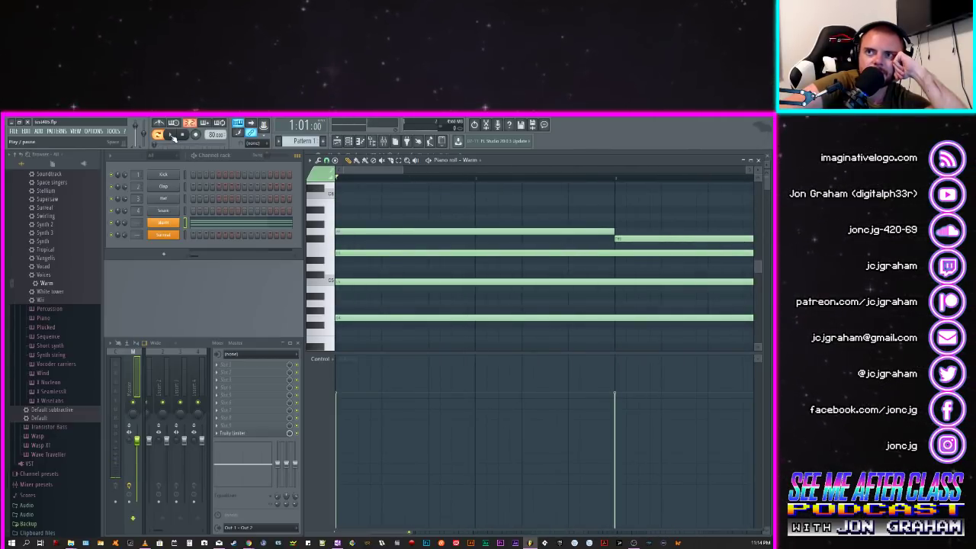
Step: Play Pattern 1 from bar 1 through to bar 16 while following the notes, and stop playback
{"action": "left_click", "coordinate": [172, 135]}
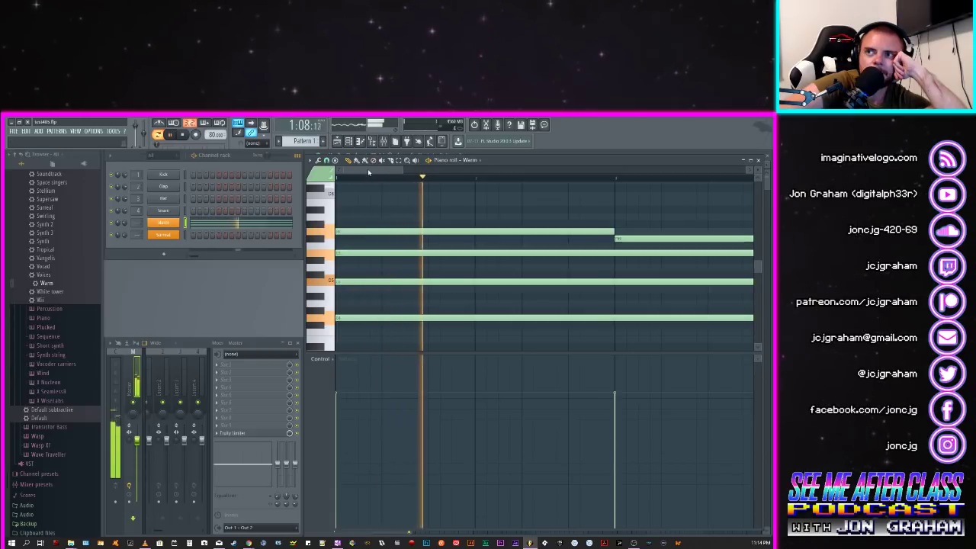
{"action": "left_click_drag", "start_coordinate": [362, 174], "coordinate": [433, 207]}
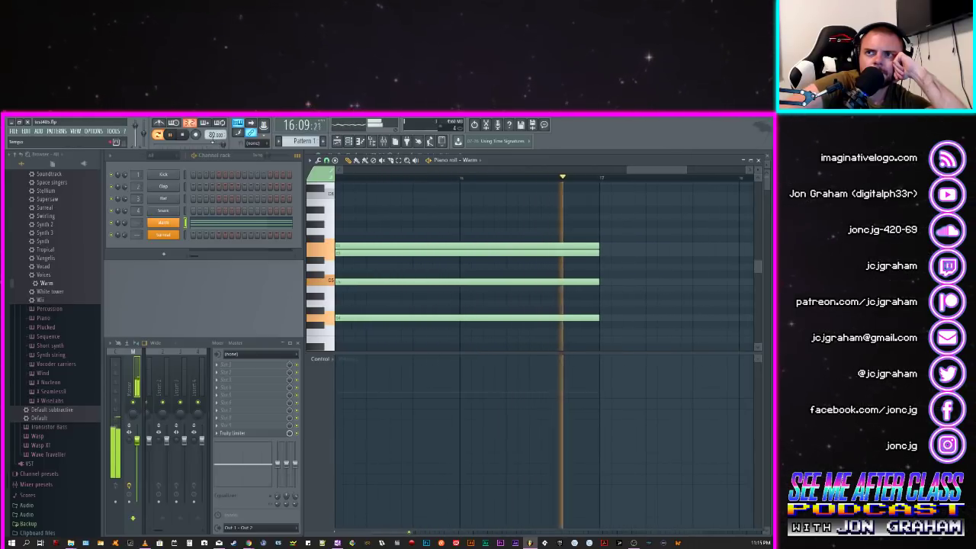
{"action": "left_click", "coordinate": [182, 138]}
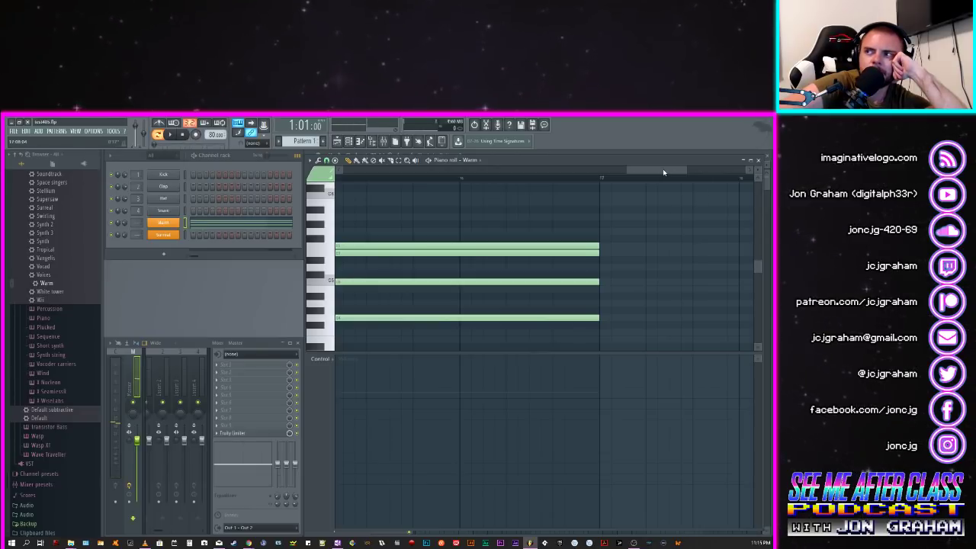
Step: Set the playback position to bar 15 and listen to the final chord of the Warm channel
{"action": "left_click_drag", "start_coordinate": [663, 172], "coordinate": [655, 173]}
{"action": "left_click", "coordinate": [535, 247]}
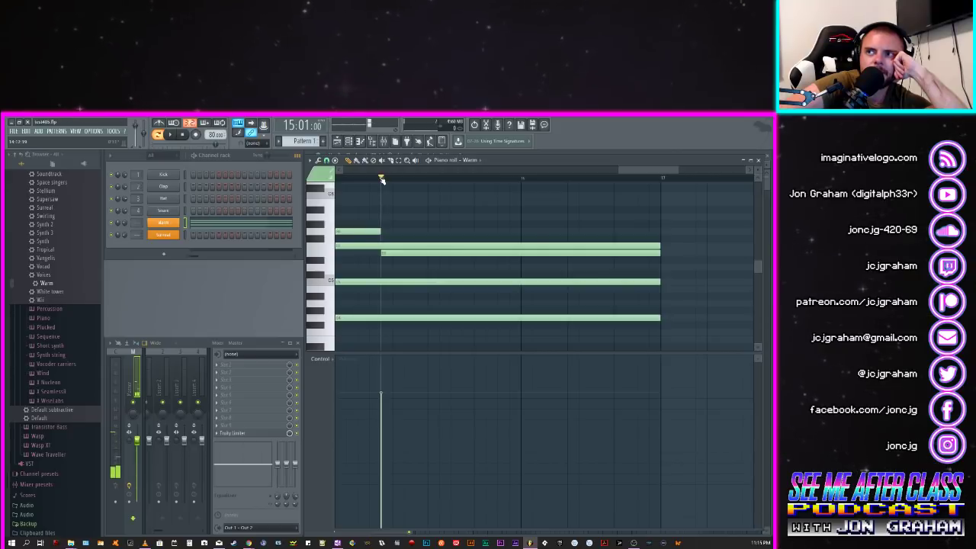
{"action": "left_click", "coordinate": [170, 134]}
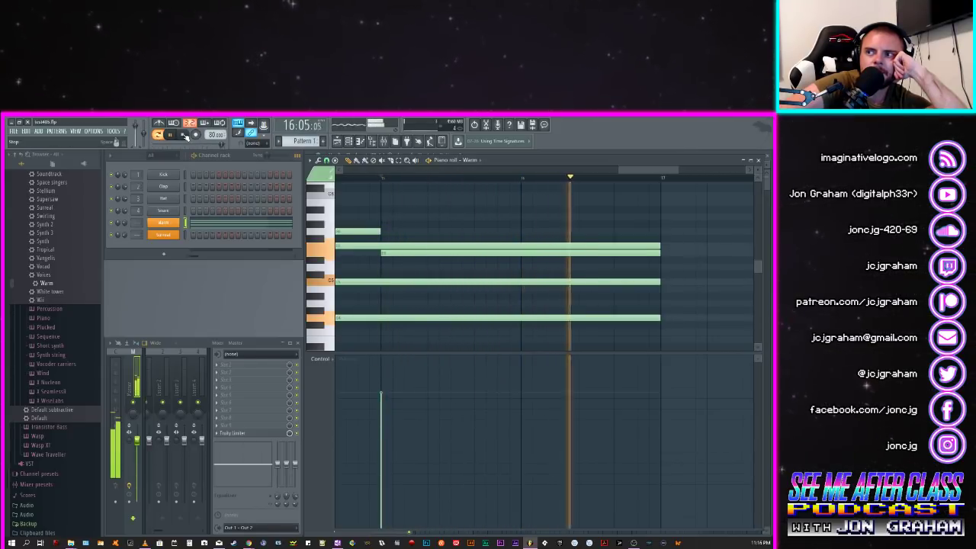
{"action": "left_click", "coordinate": [183, 135]}
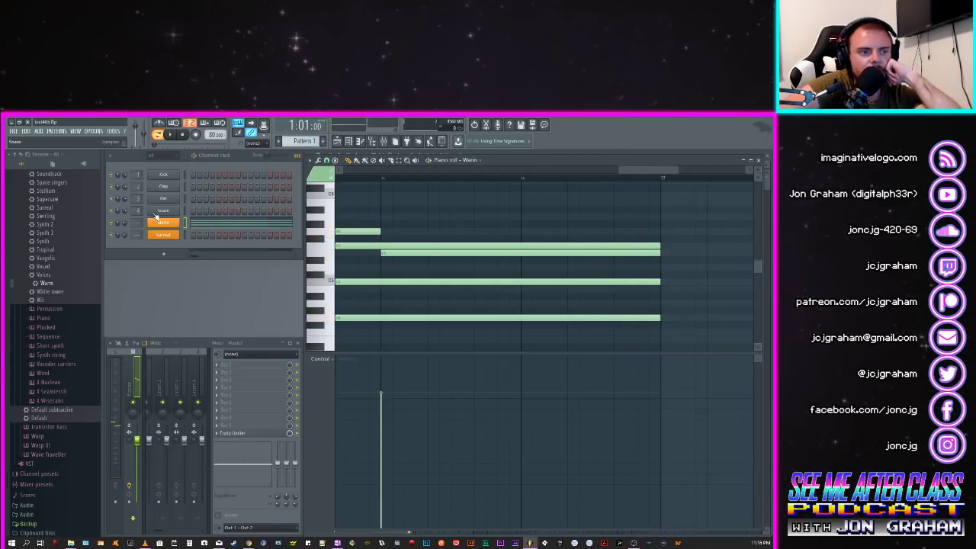
Step: Try raising the lowest note of the opening Warm chord by a semitone to G#4 and play the altered chord
{"action": "left_click_drag", "start_coordinate": [636, 171], "coordinate": [341, 186]}
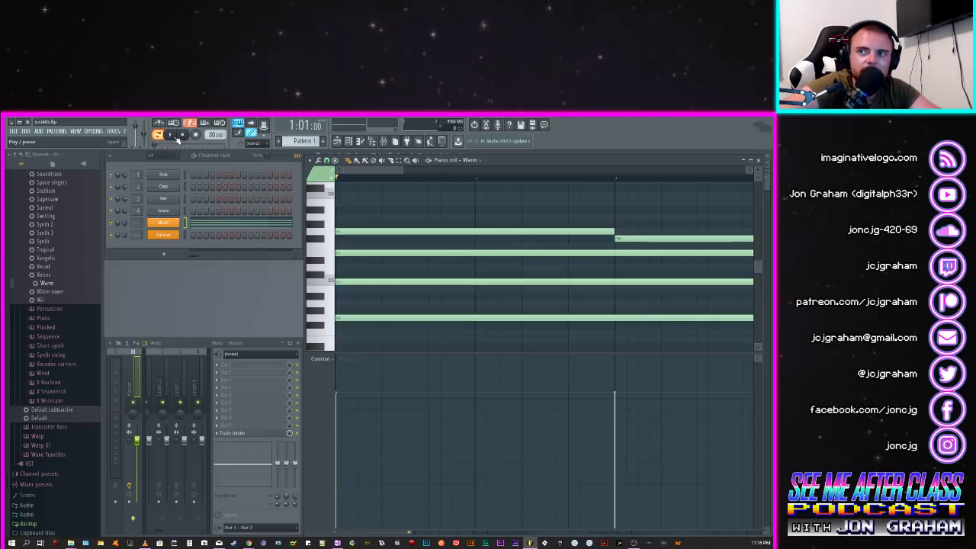
{"action": "mouse_move", "coordinate": [388, 318]}
{"action": "left_mouse_down"}
{"action": "mouse_move", "coordinate": [387, 328]}
{"action": "mouse_move", "coordinate": [389, 314]}
{"action": "left_mouse_up"}
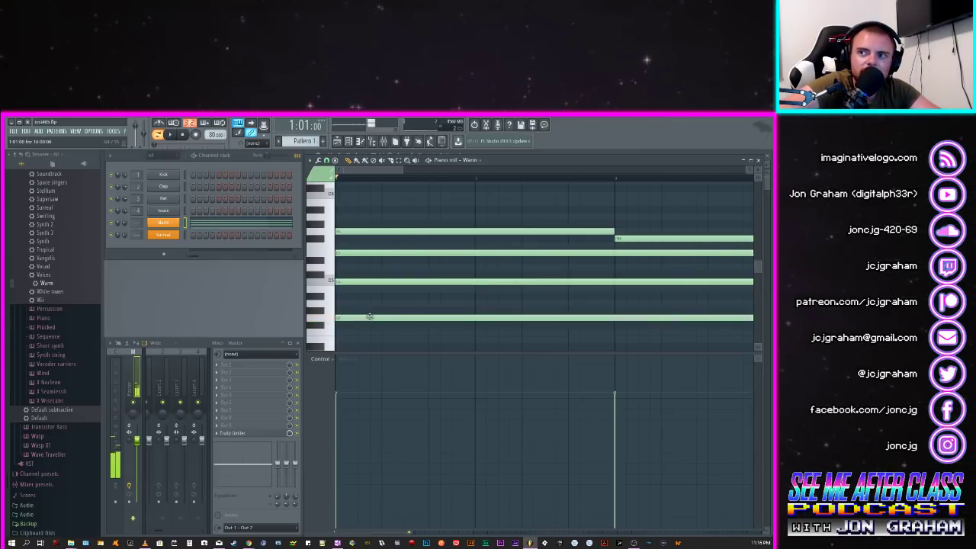
{"action": "left_click", "coordinate": [353, 319]}
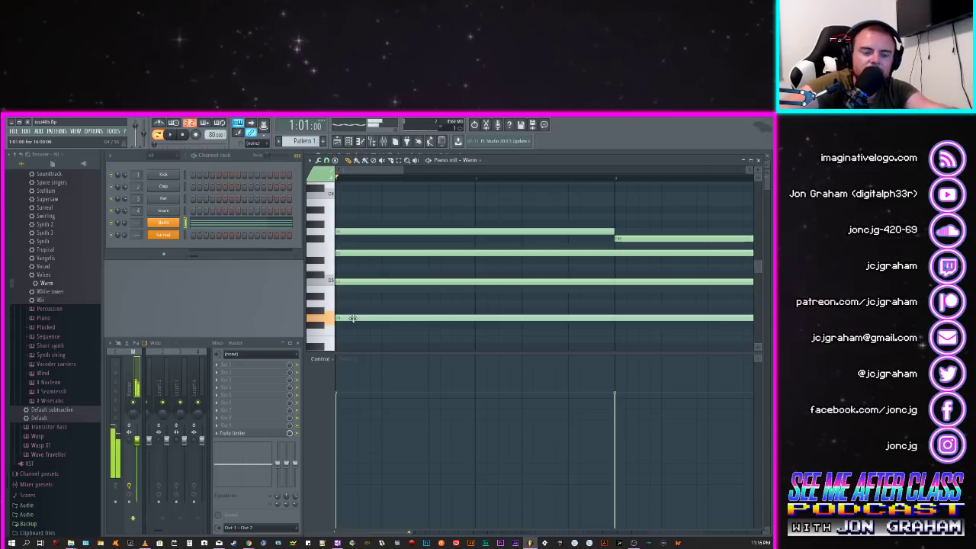
{"action": "left_click_drag", "start_coordinate": [353, 316], "coordinate": [356, 311]}
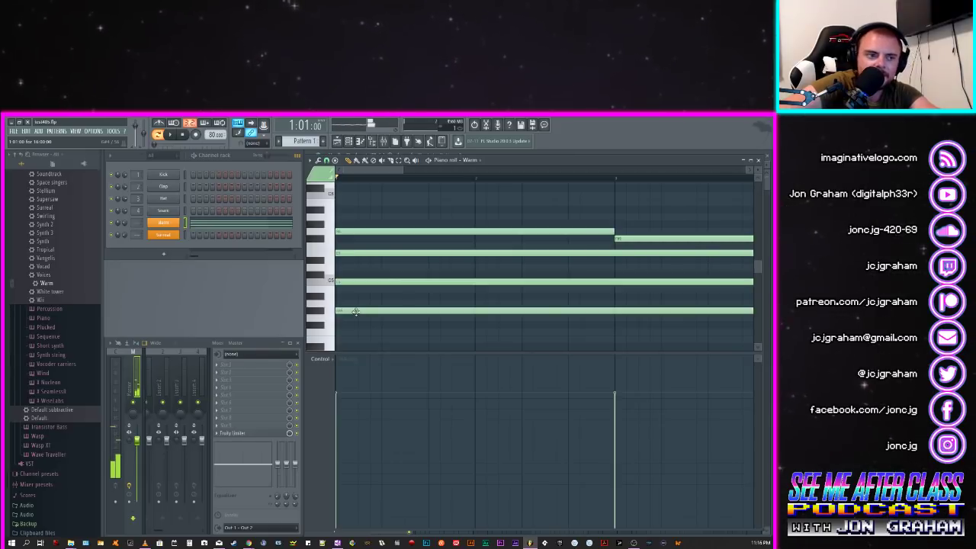
{"action": "key", "text": "space"}
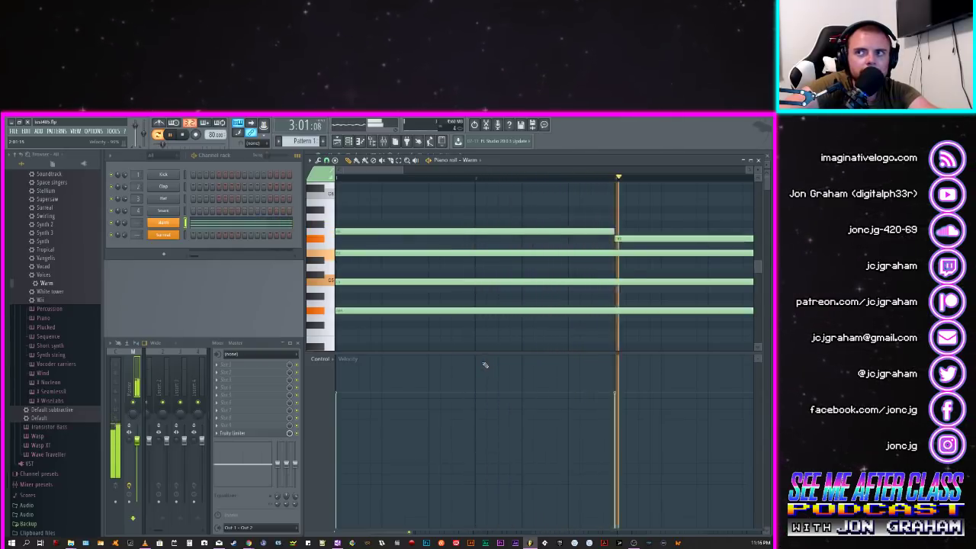
{"action": "key", "text": "space"}
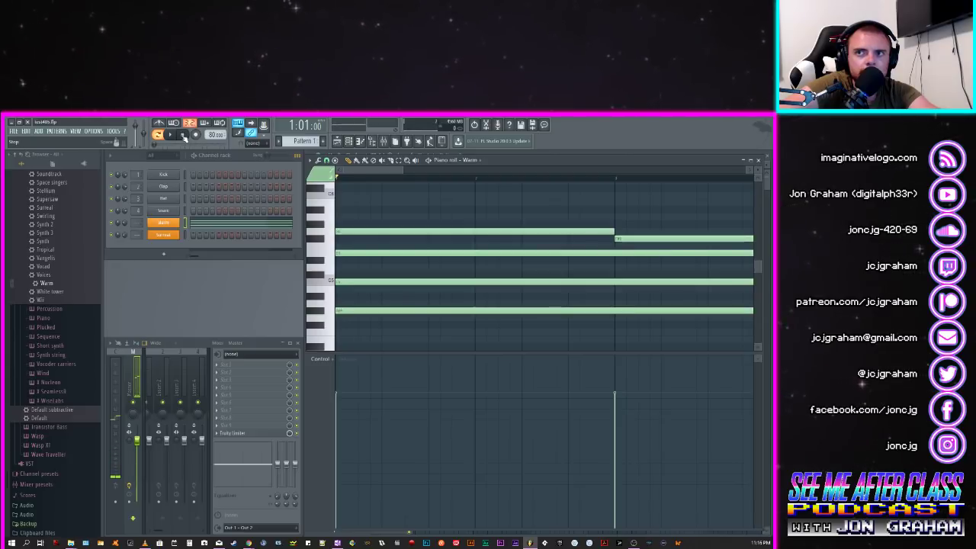
{"action": "left_click", "coordinate": [355, 312]}
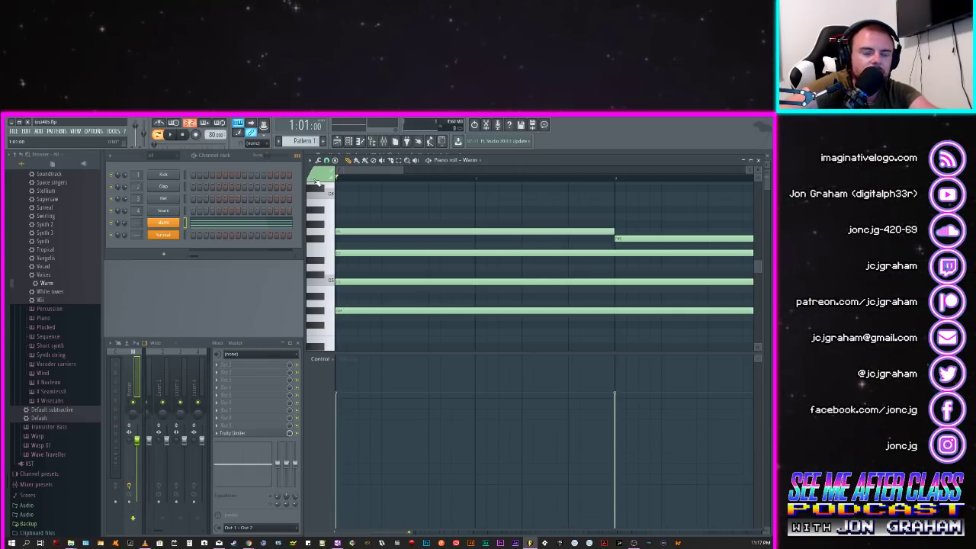
{"action": "key", "text": "space"}
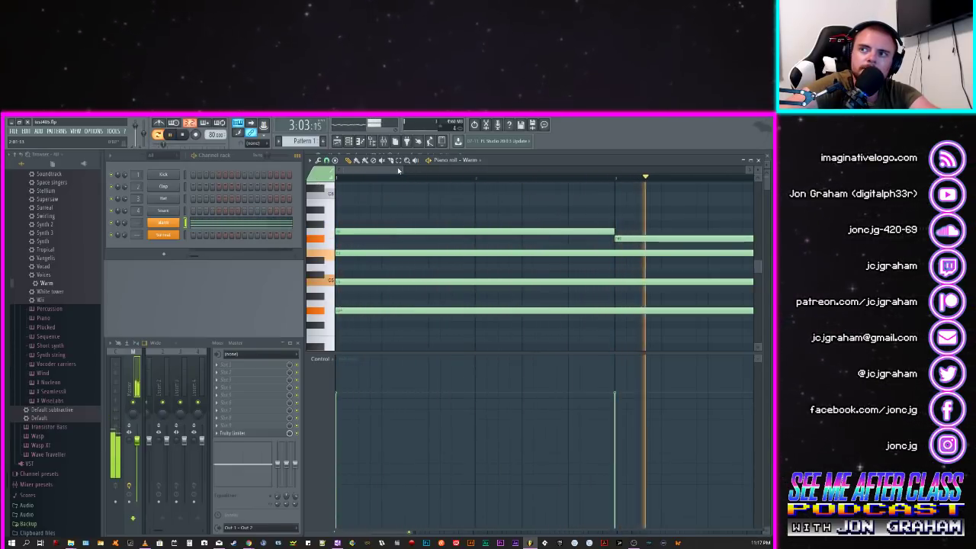
{"action": "key", "text": "space"}
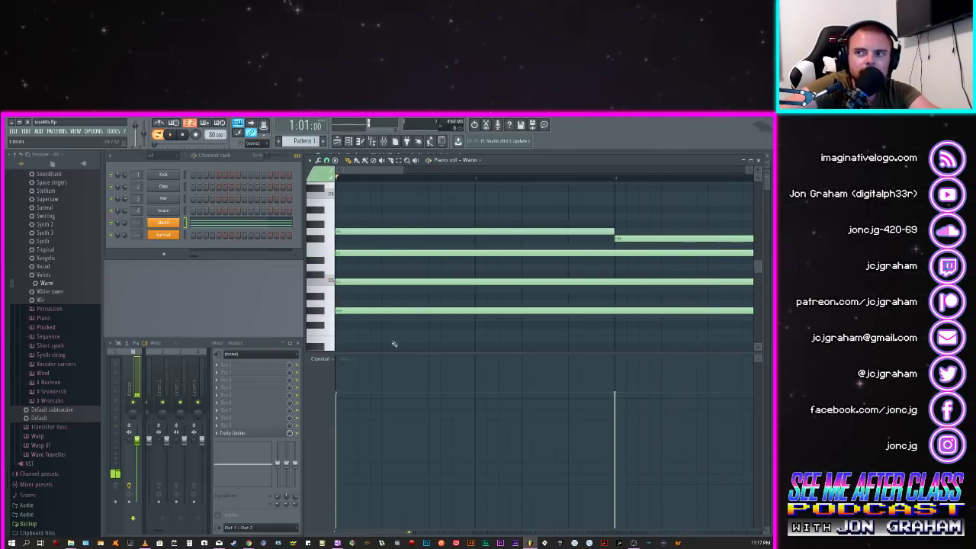
Step: Lower the bottom note of the opening Warm chord back to G4 and play the first bars again
{"action": "left_click", "coordinate": [345, 311]}
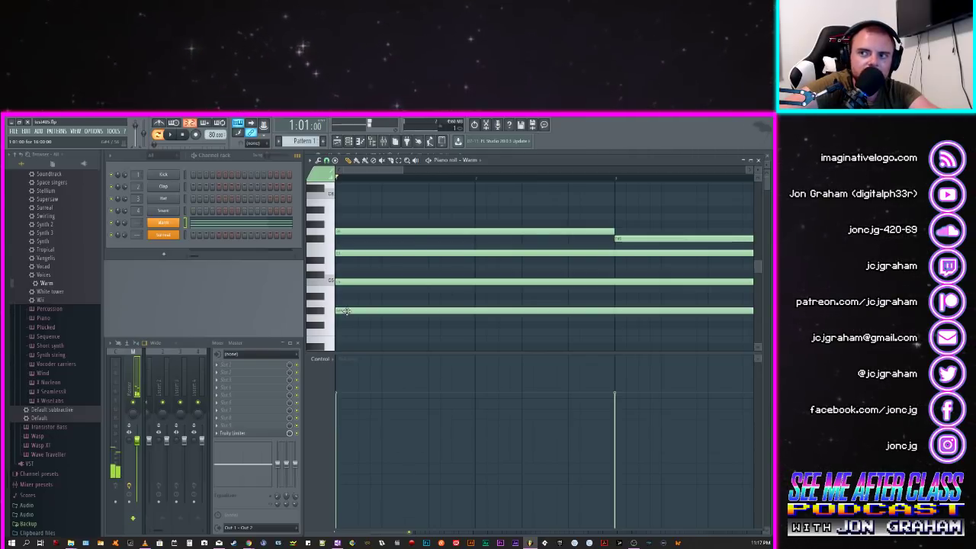
{"action": "left_click_drag", "start_coordinate": [345, 311], "coordinate": [345, 324]}
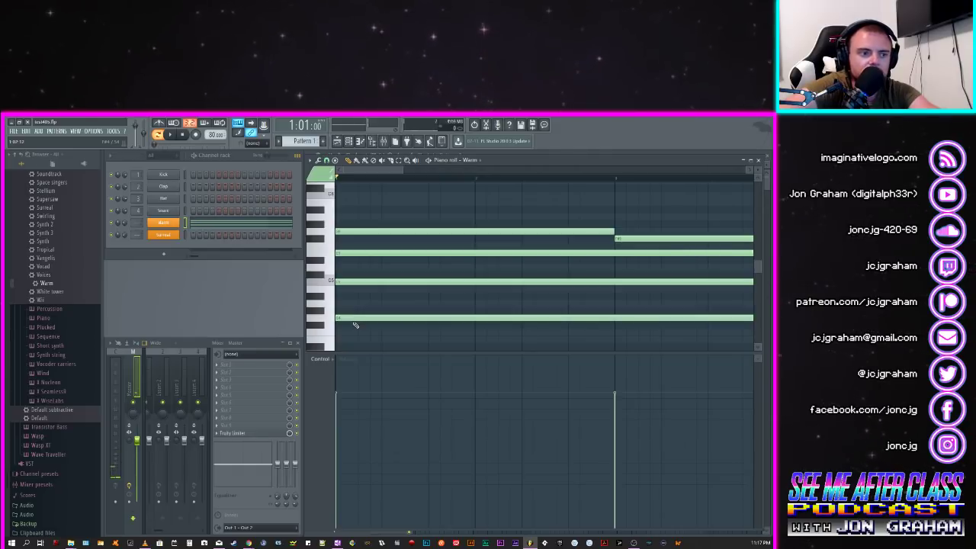
{"action": "key", "text": "space"}
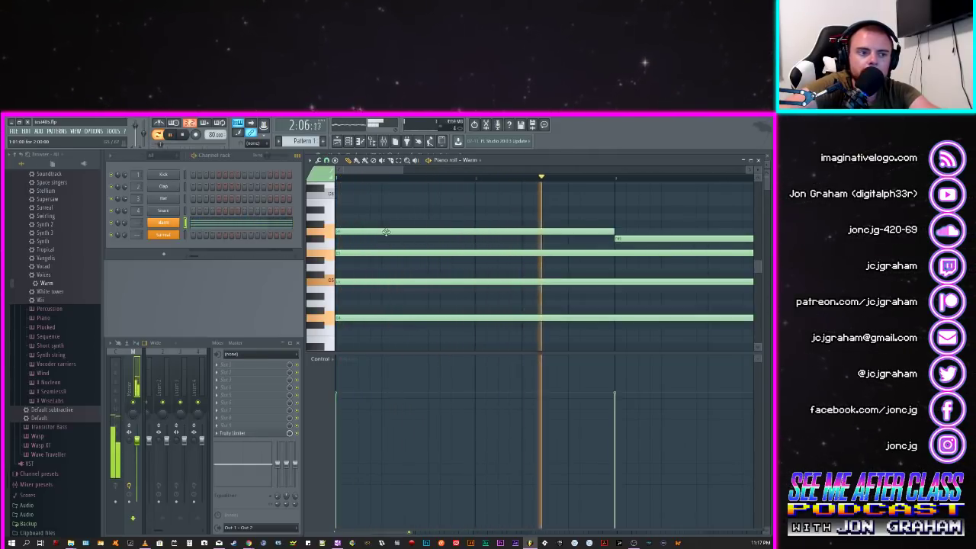
{"action": "key", "text": "space"}
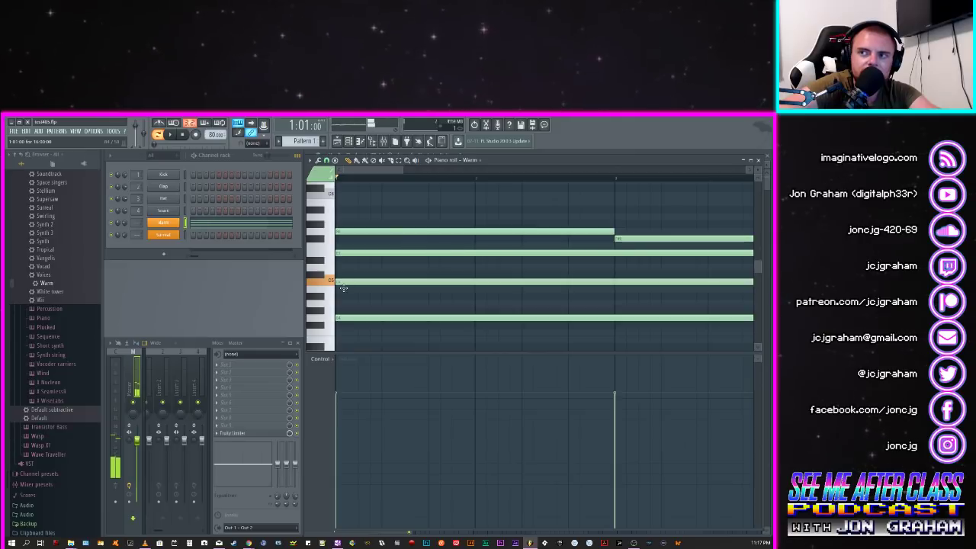
Step: Try lowering the second-lowest note of the opening Warm chord to B4 and play the altered chord
{"action": "left_click_drag", "start_coordinate": [343, 287], "coordinate": [343, 289]}
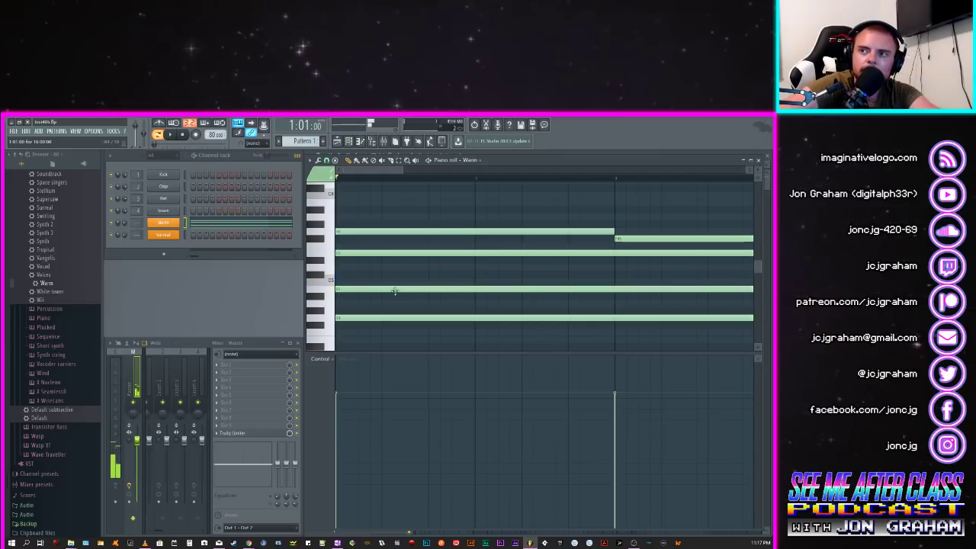
{"action": "key", "text": "space"}
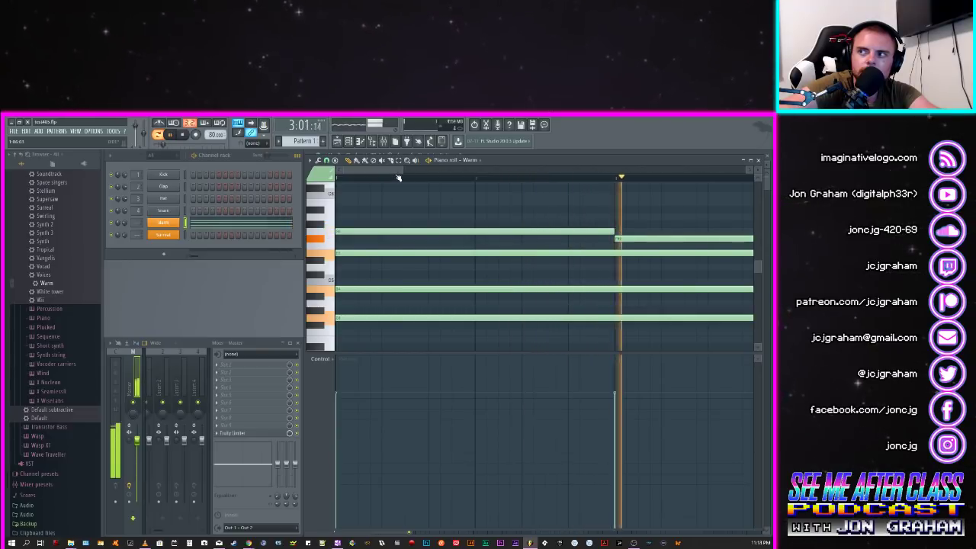
{"action": "left_click", "coordinate": [182, 136]}
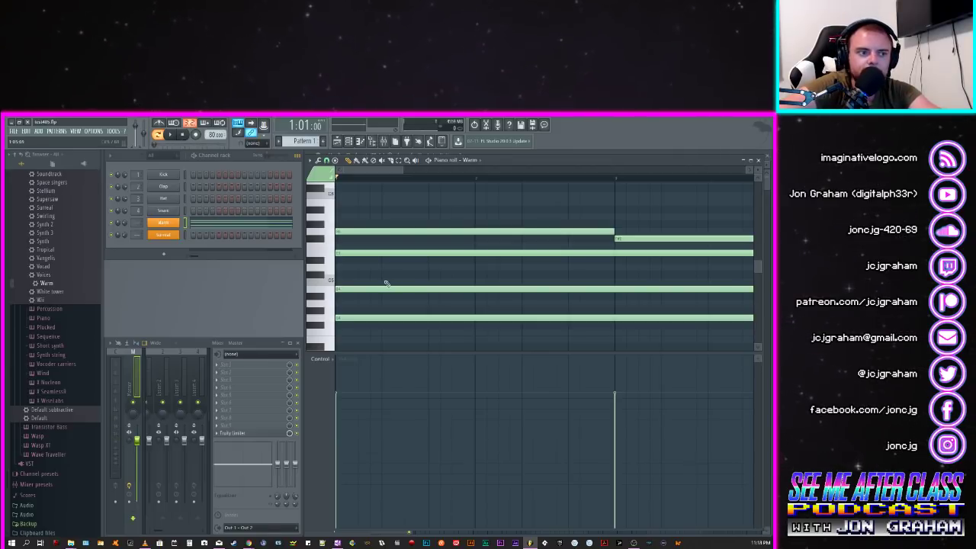
Step: Raise the second-lowest note of the opening Warm chord back to C5 and play the first bars
{"action": "left_click_drag", "start_coordinate": [340, 289], "coordinate": [344, 282]}
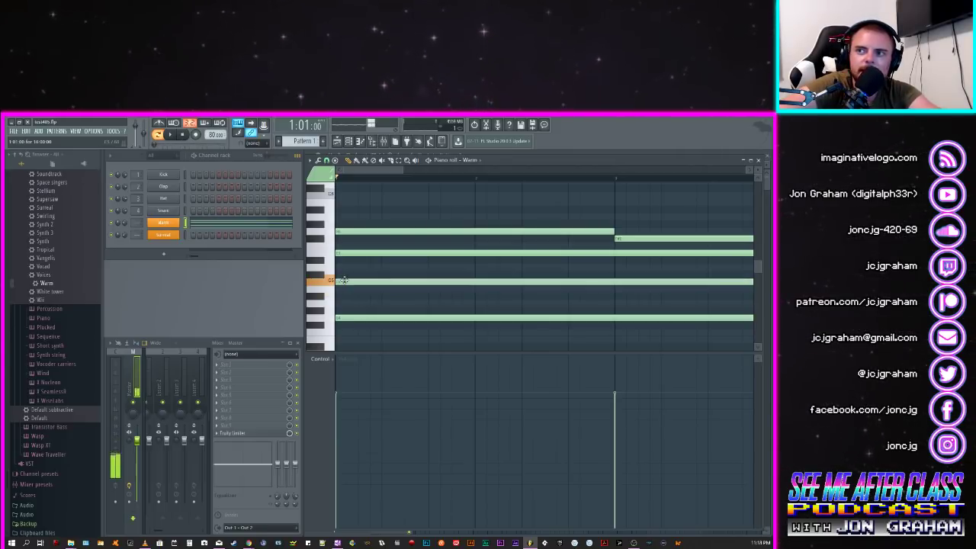
{"action": "key", "text": "space"}
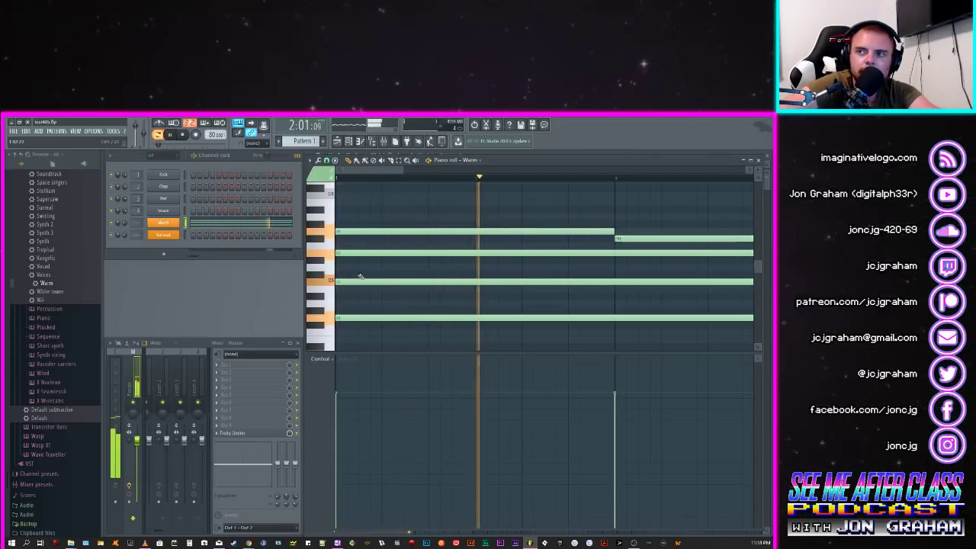
{"action": "left_click", "coordinate": [183, 135]}
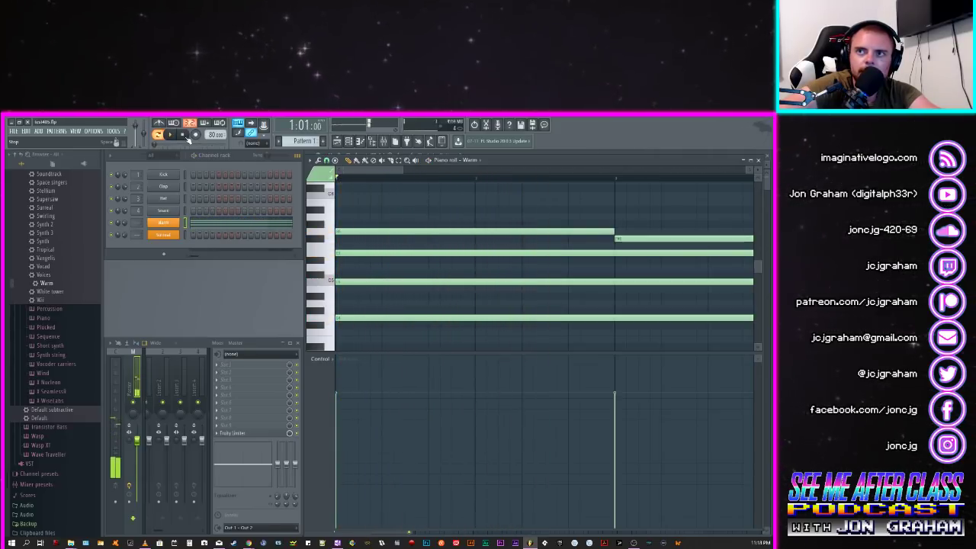
Step: Try lowering the E5 note of the opening Warm chord to D#5 and play the altered chord
{"action": "left_click_drag", "start_coordinate": [351, 252], "coordinate": [351, 261]}
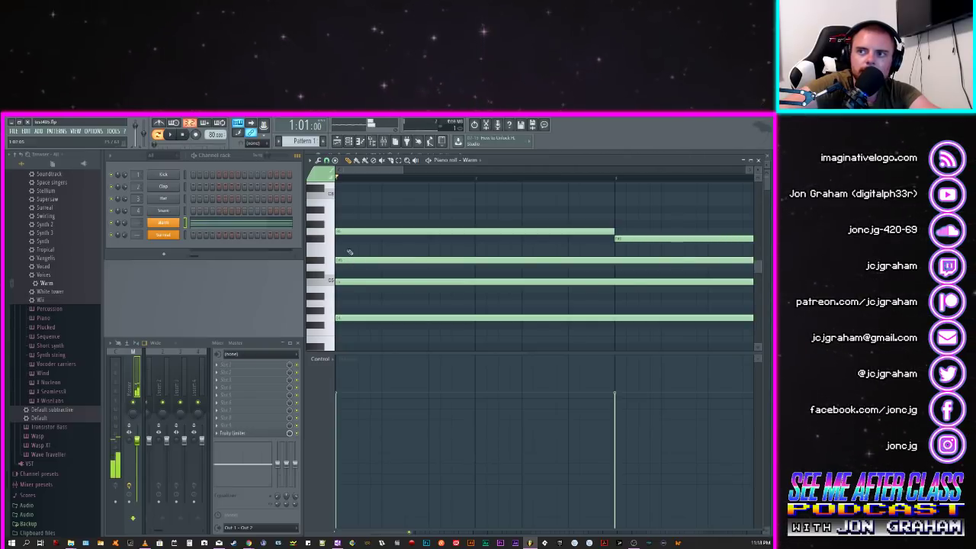
{"action": "key", "text": "space"}
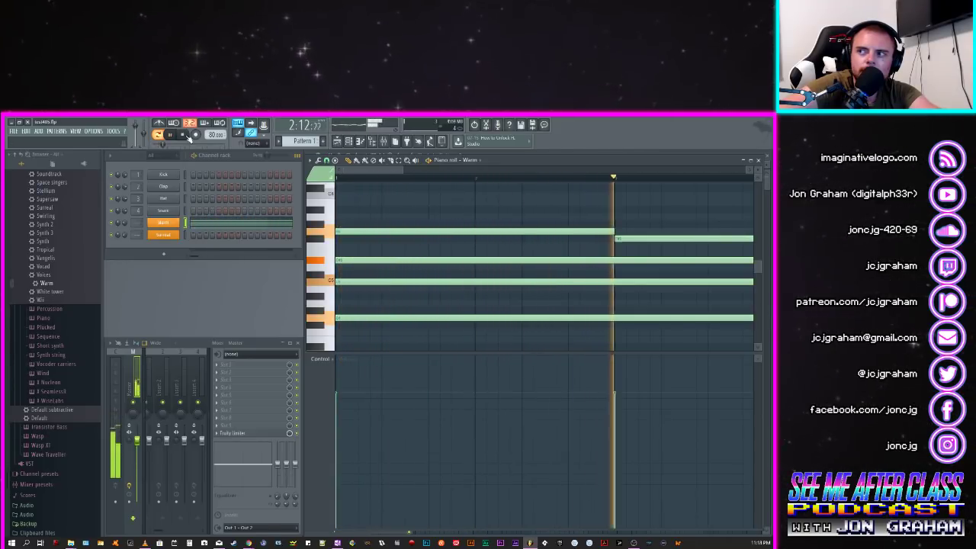
{"action": "key", "text": "space"}
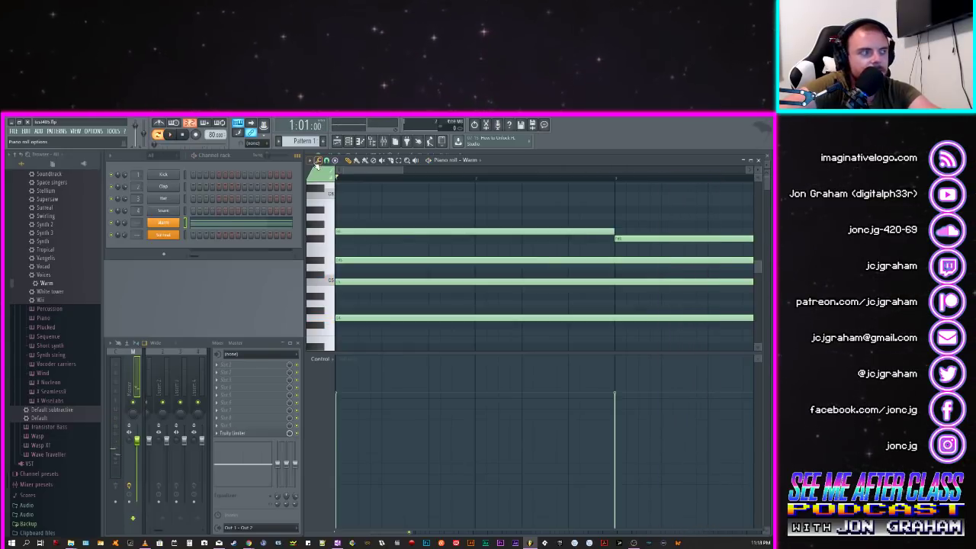
Step: Try lowering the D#5 note of the opening Warm chord to D5 and listen to the first bars
{"action": "left_click_drag", "start_coordinate": [349, 261], "coordinate": [347, 268]}
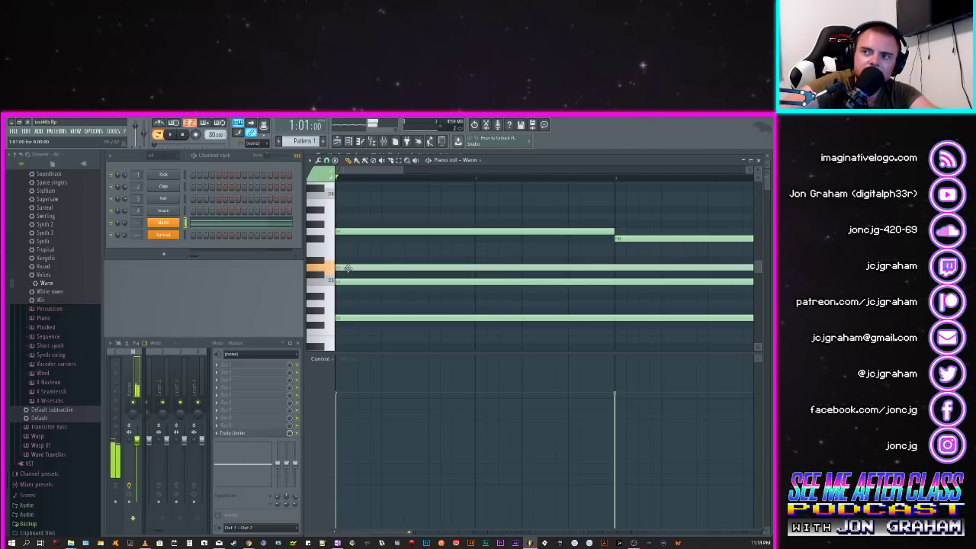
{"action": "key", "text": "space"}
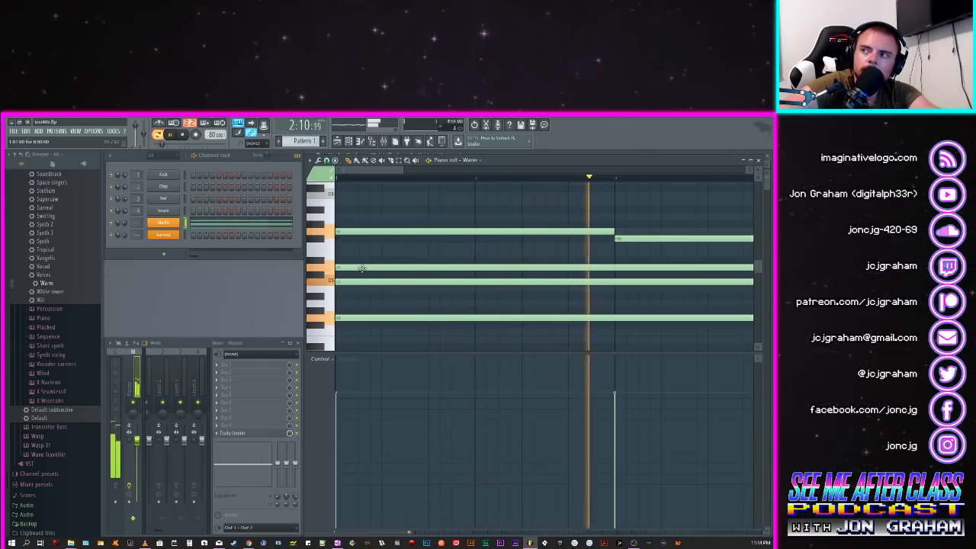
{"action": "left_click_drag", "start_coordinate": [394, 171], "coordinate": [433, 183]}
{"action": "key", "text": "space"}
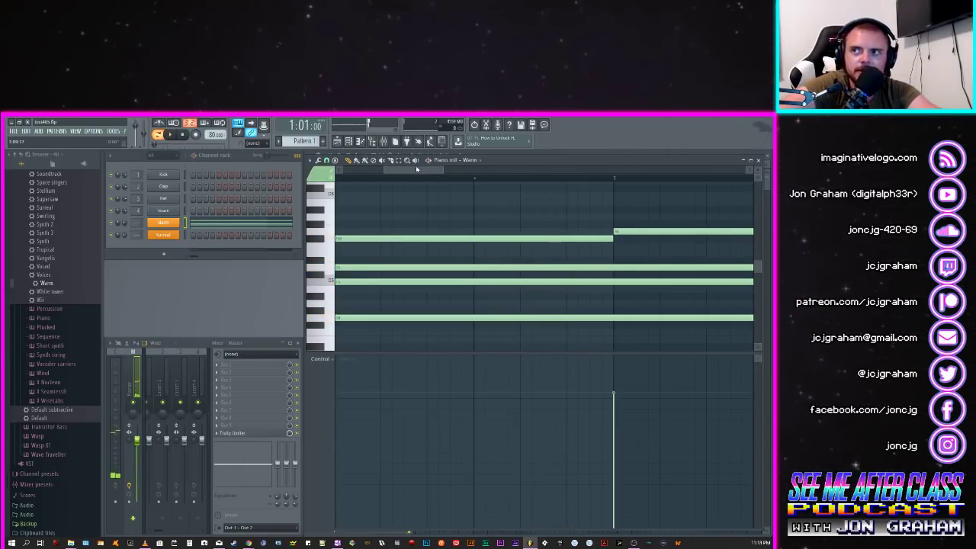
{"action": "left_click", "coordinate": [352, 172]}
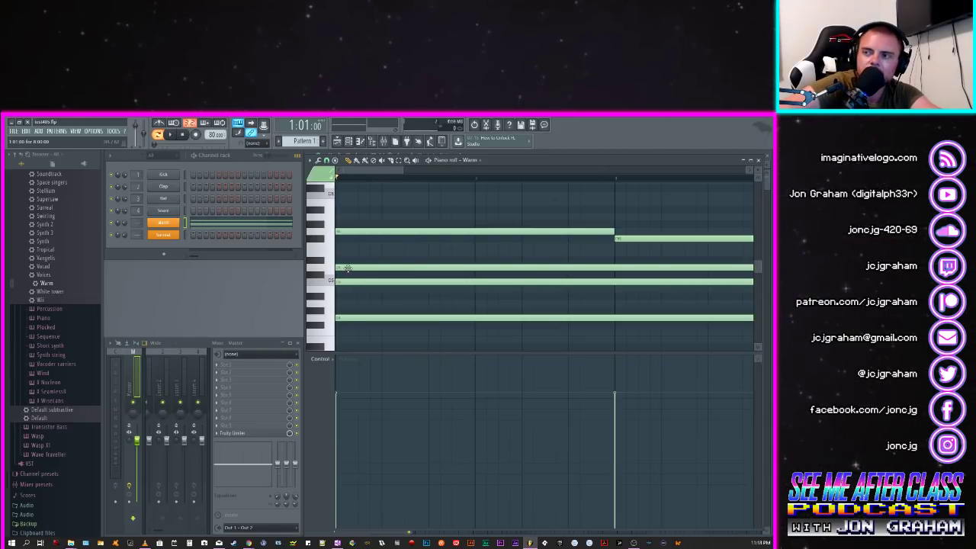
Step: Raise the D5 note of the opening Warm chord back to E5 and play the pattern into bar 6
{"action": "left_click_drag", "start_coordinate": [347, 268], "coordinate": [347, 253]}
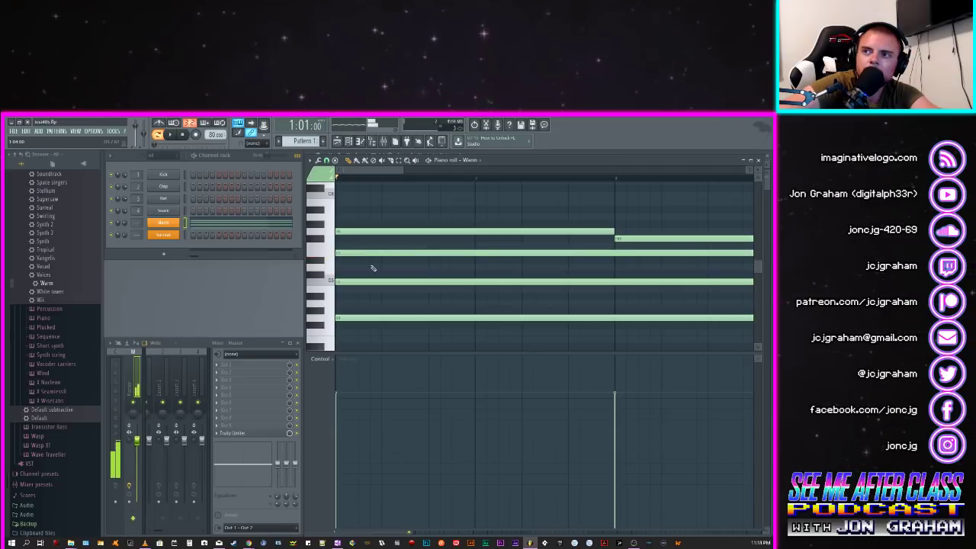
{"action": "key", "text": "space"}
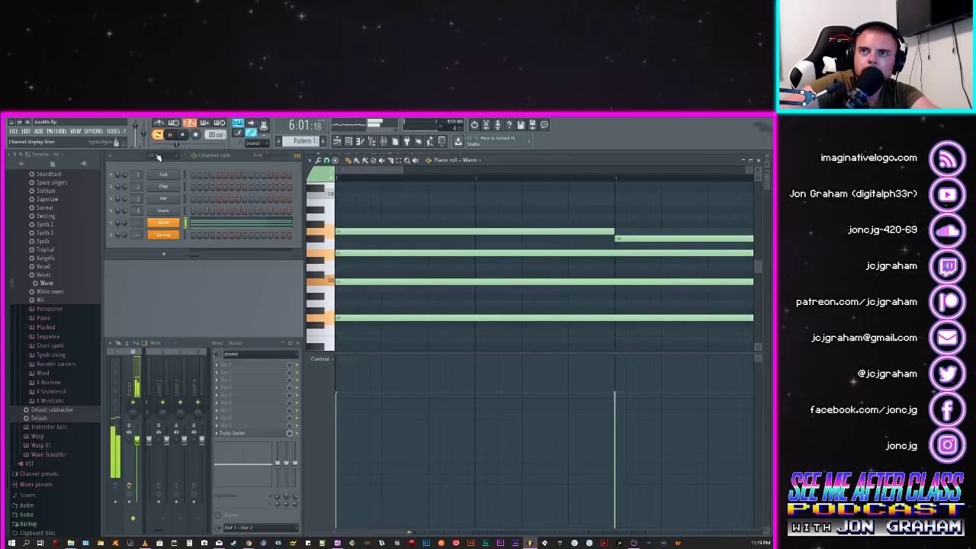
{"action": "left_click", "coordinate": [191, 135]}
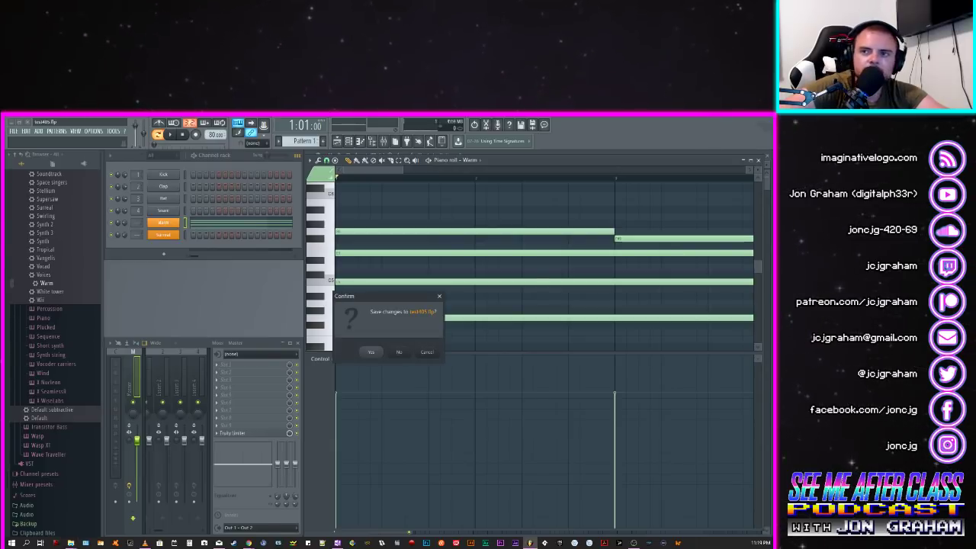
Step: Discard the changes to test405.flp, open test406.flp and play its arrangement in the playlist
{"action": "left_click", "coordinate": [406, 351]}
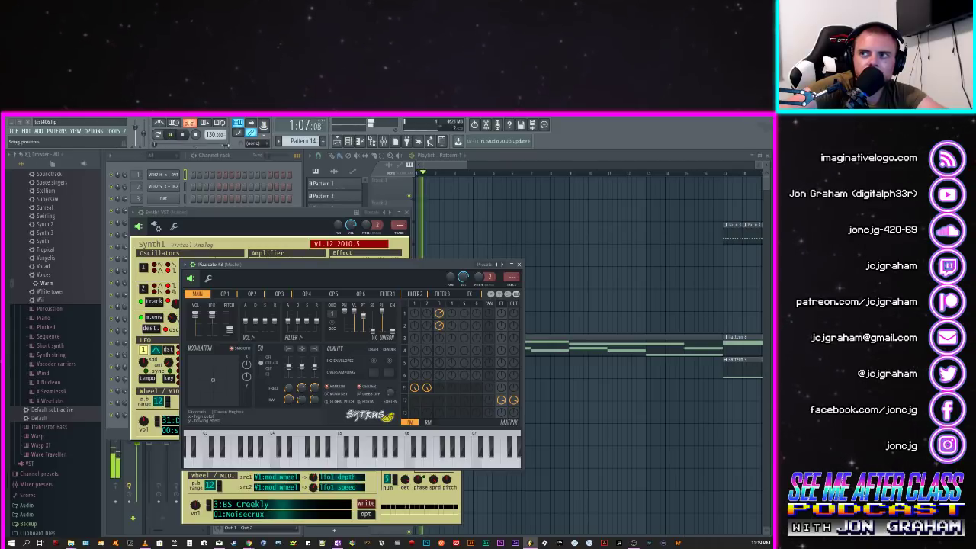
{"action": "left_click", "coordinate": [437, 171]}
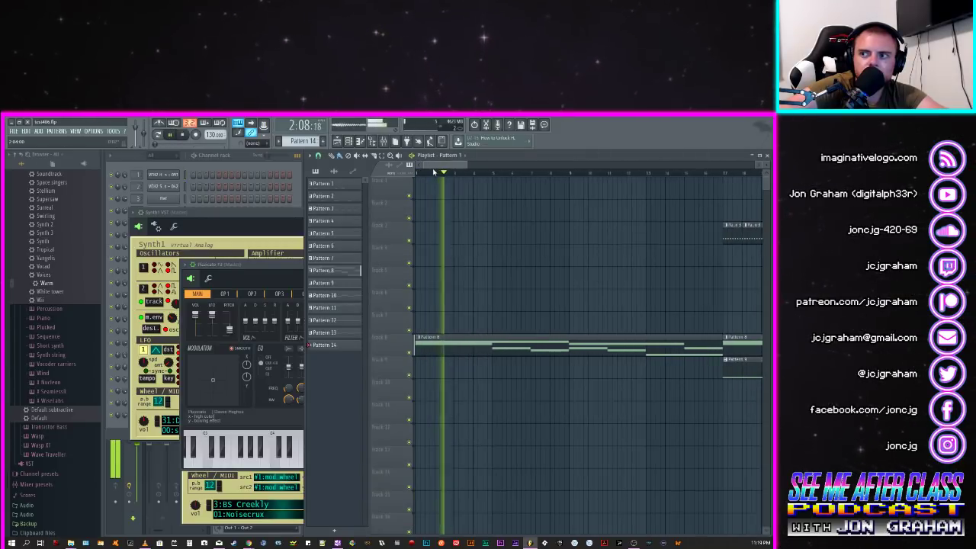
{"action": "left_click", "coordinate": [441, 173]}
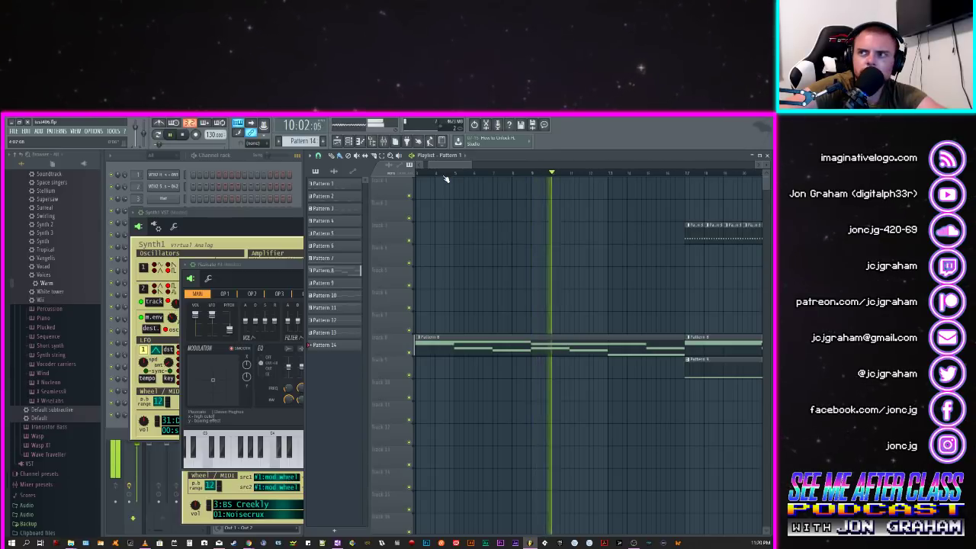
Step: Listen through the test406.flp arrangement, skipping ahead to bar 65 to hear the later section, and stop playback
{"action": "left_click_drag", "start_coordinate": [446, 166], "coordinate": [451, 166]}
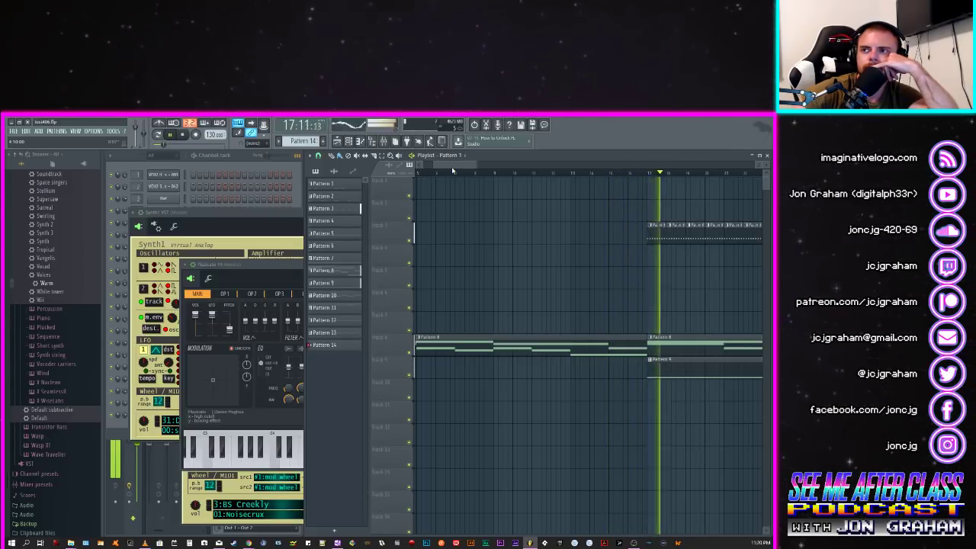
{"action": "left_click_drag", "start_coordinate": [451, 166], "coordinate": [476, 176]}
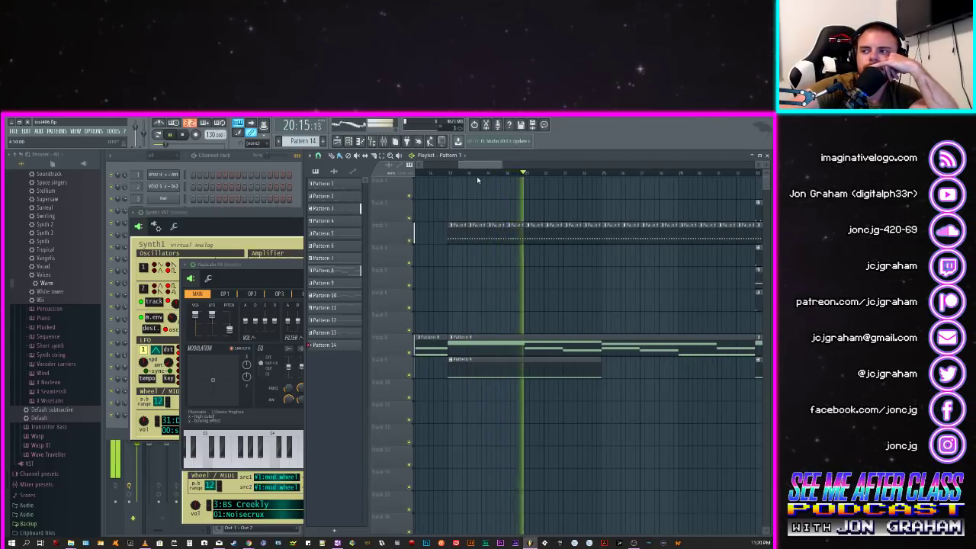
{"action": "left_click_drag", "start_coordinate": [476, 176], "coordinate": [485, 183]}
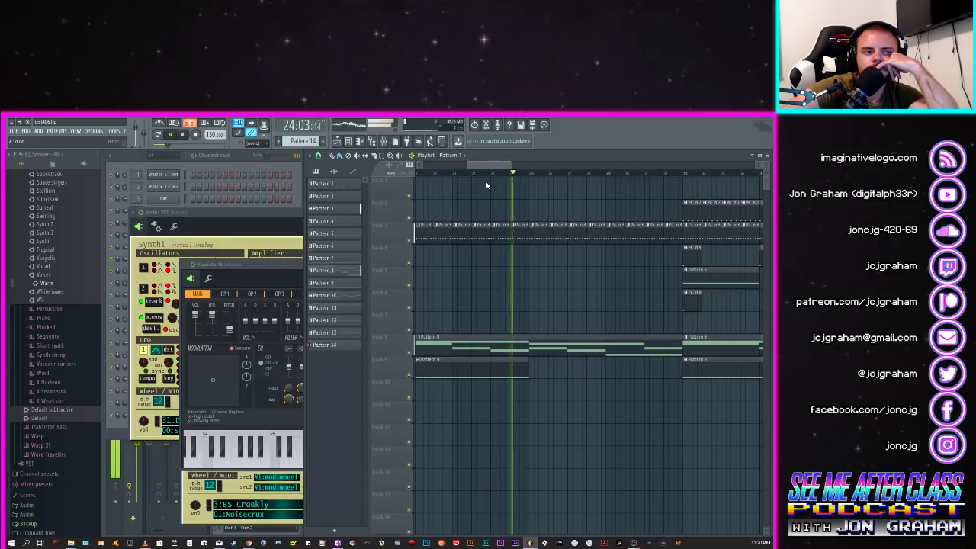
{"action": "left_click_drag", "start_coordinate": [486, 183], "coordinate": [503, 195]}
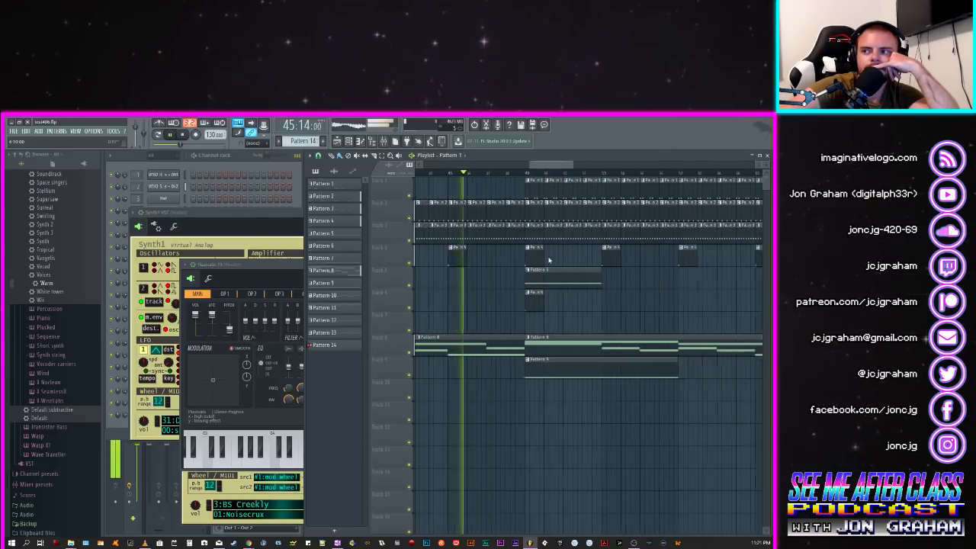
{"action": "left_click", "coordinate": [657, 174]}
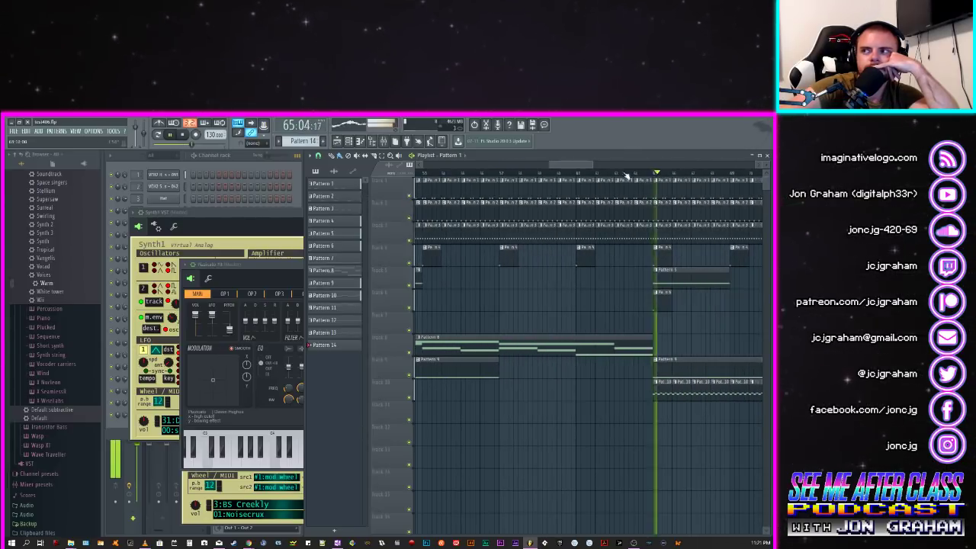
{"action": "left_click_drag", "start_coordinate": [588, 165], "coordinate": [627, 223]}
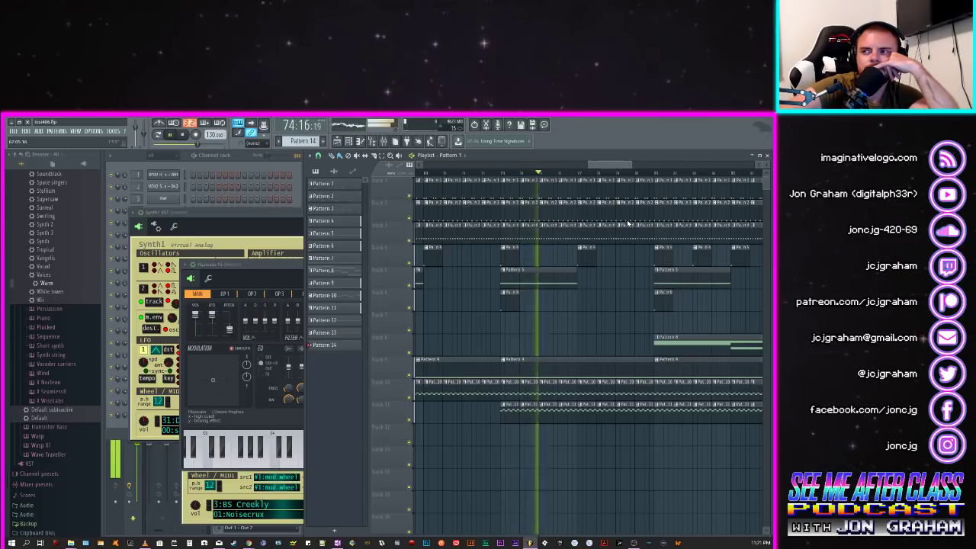
{"action": "left_click_drag", "start_coordinate": [627, 222], "coordinate": [632, 226]}
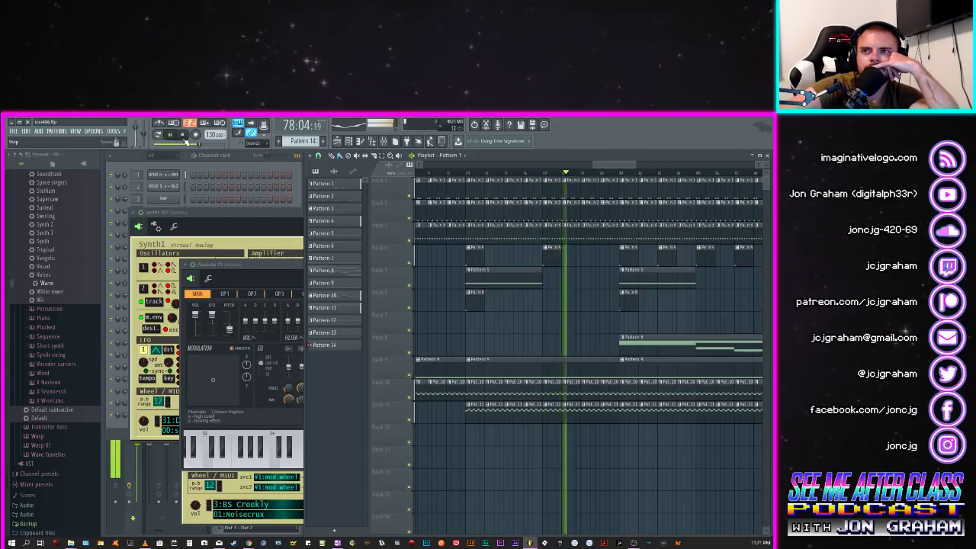
{"action": "left_click", "coordinate": [185, 139]}
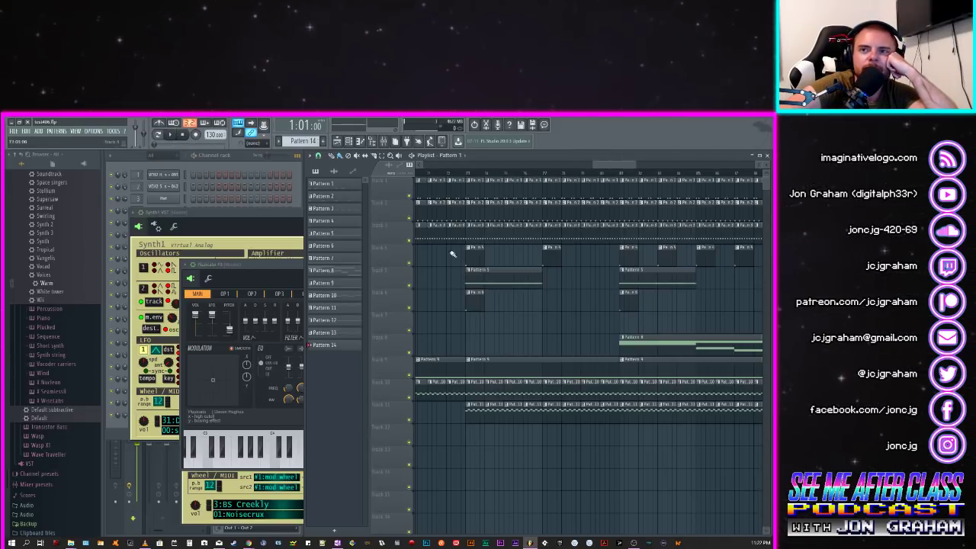
Step: Open the project test407.flp and start playback
{"action": "left_click", "coordinate": [13, 132]}
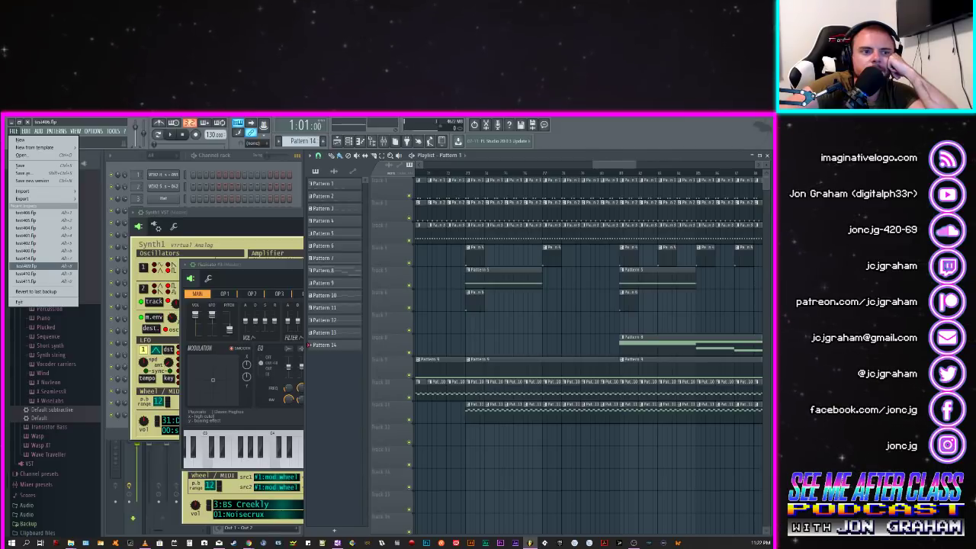
{"action": "left_click", "coordinate": [71, 543]}
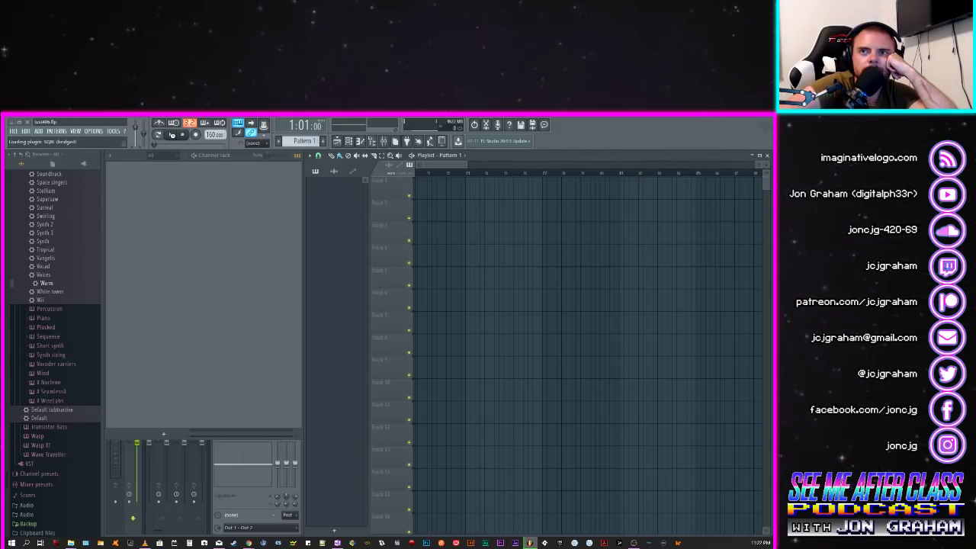
{"action": "left_click", "coordinate": [172, 135]}
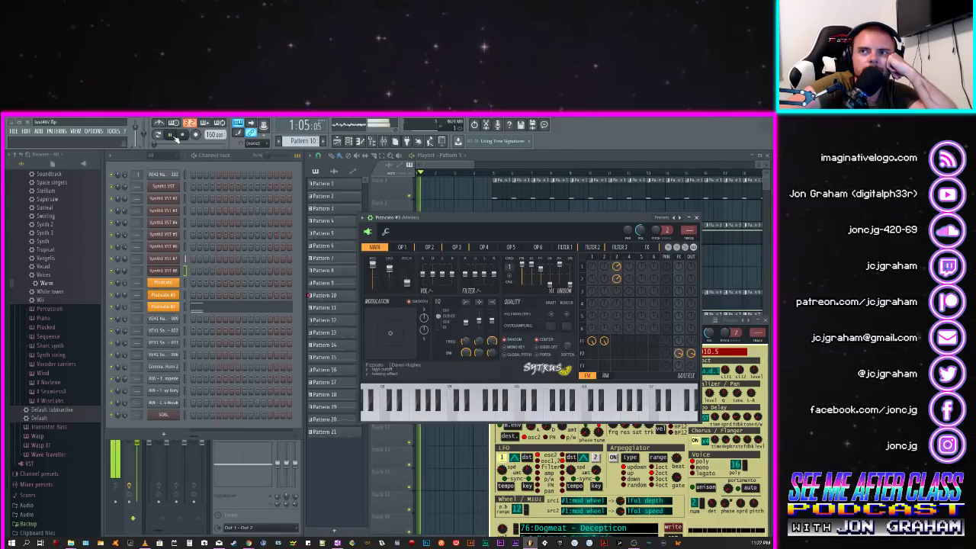
Step: Follow the test407.flp arrangement in the playlist past bar 53 and stop playback
{"action": "left_click_drag", "start_coordinate": [438, 166], "coordinate": [429, 168]}
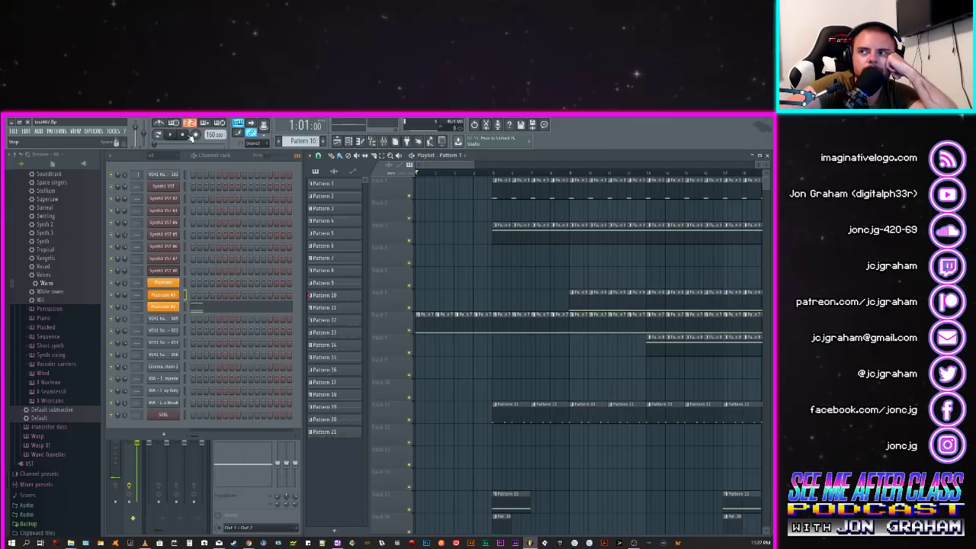
{"action": "left_click_drag", "start_coordinate": [437, 169], "coordinate": [526, 174]}
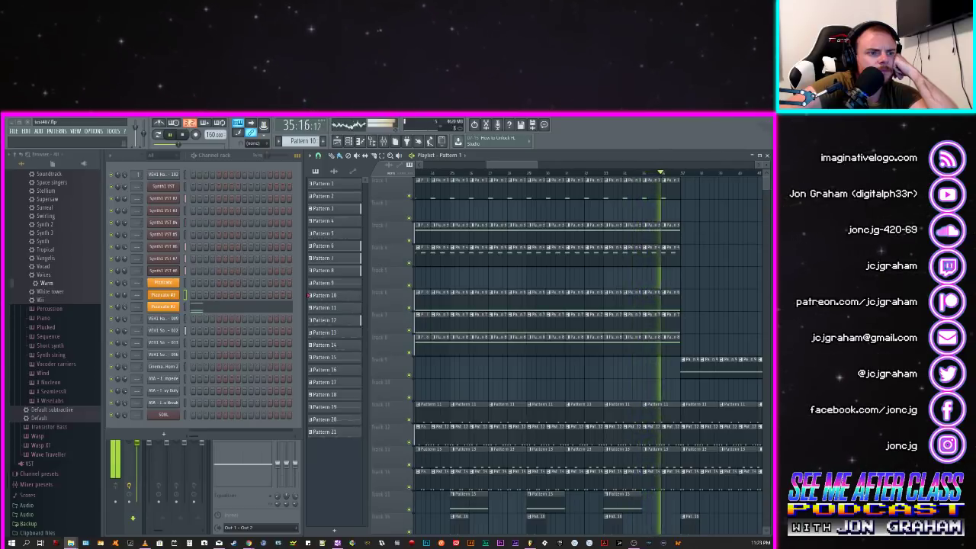
{"action": "mouse_move", "coordinate": [4, 142]}
{"action": "left_mouse_down"}
{"action": "mouse_move", "coordinate": [22, 151]}
{"action": "mouse_move", "coordinate": [5, 150]}
{"action": "left_mouse_up"}
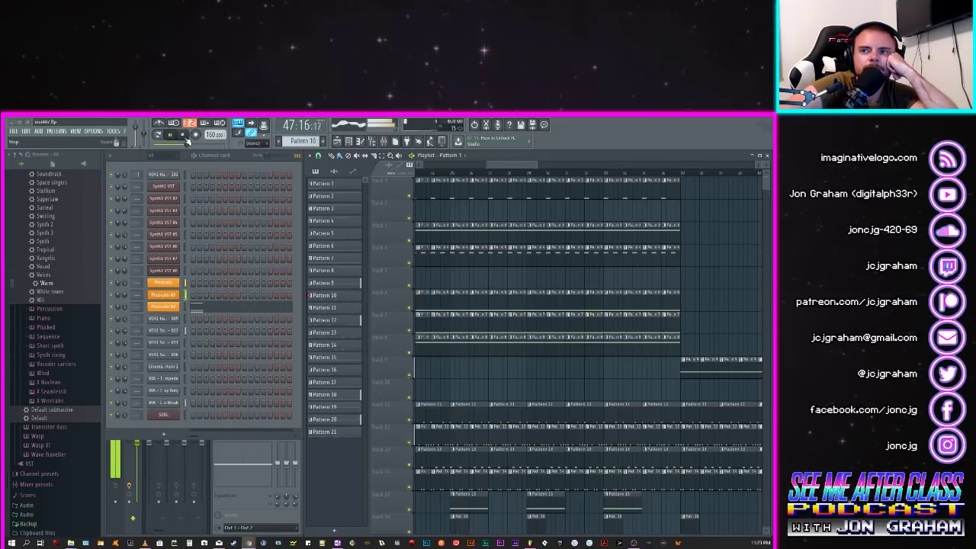
{"action": "left_click_drag", "start_coordinate": [507, 167], "coordinate": [577, 213]}
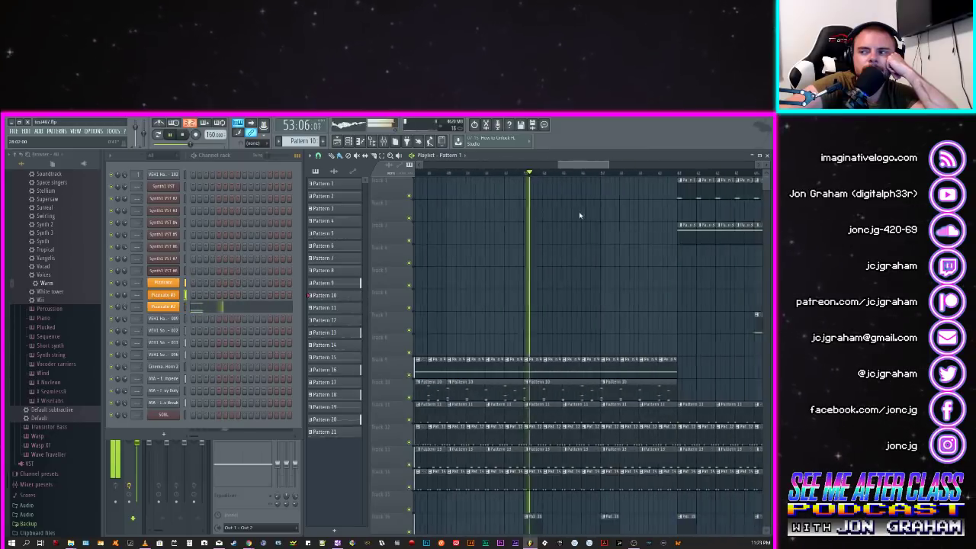
{"action": "left_click", "coordinate": [183, 134]}
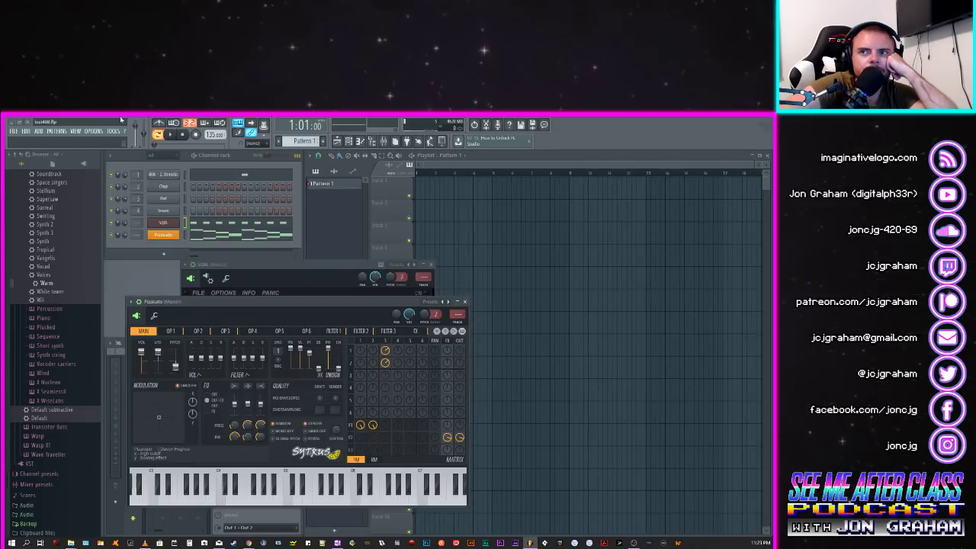
Step: Listen to the test408.flp pattern, open test409.flp and sample the opening of its arrangement
{"action": "key", "text": "space"}
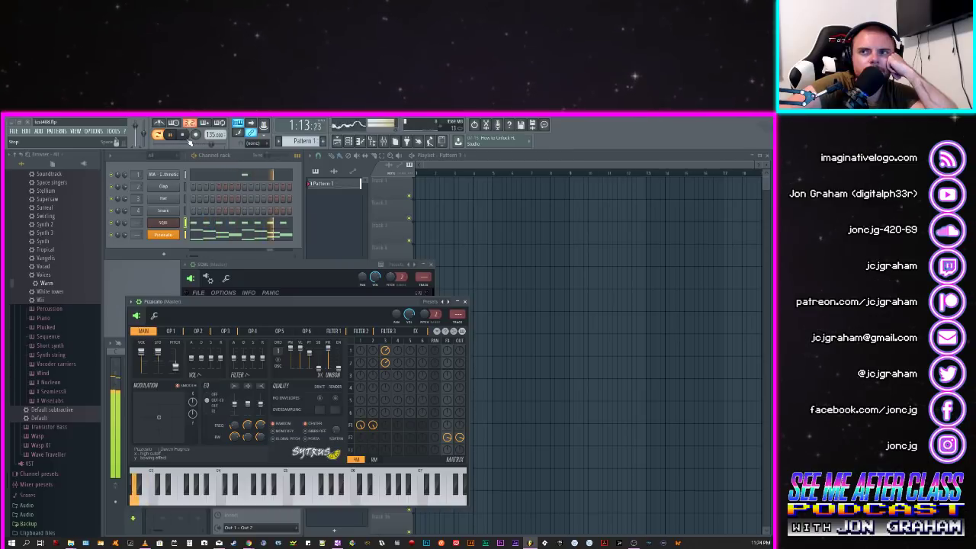
{"action": "left_click", "coordinate": [184, 136]}
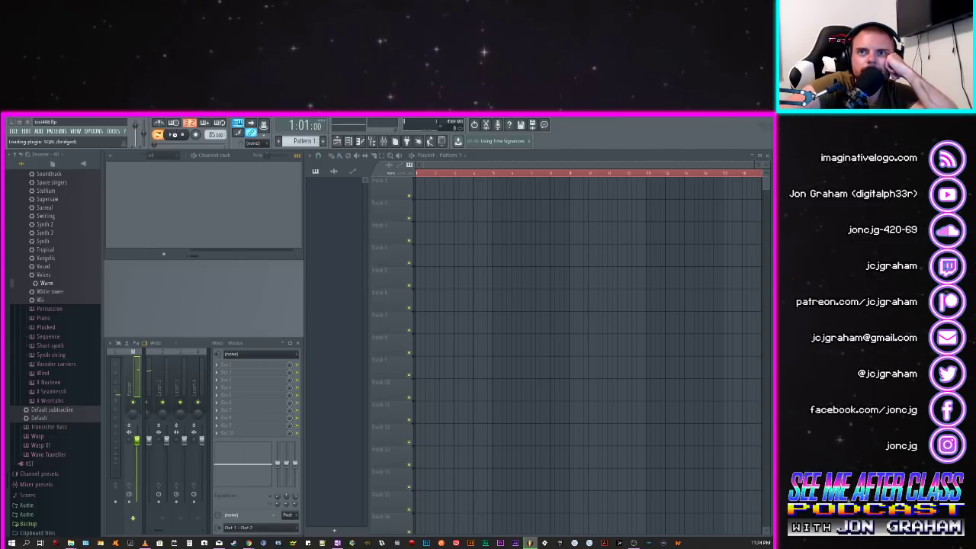
{"action": "left_click", "coordinate": [174, 135]}
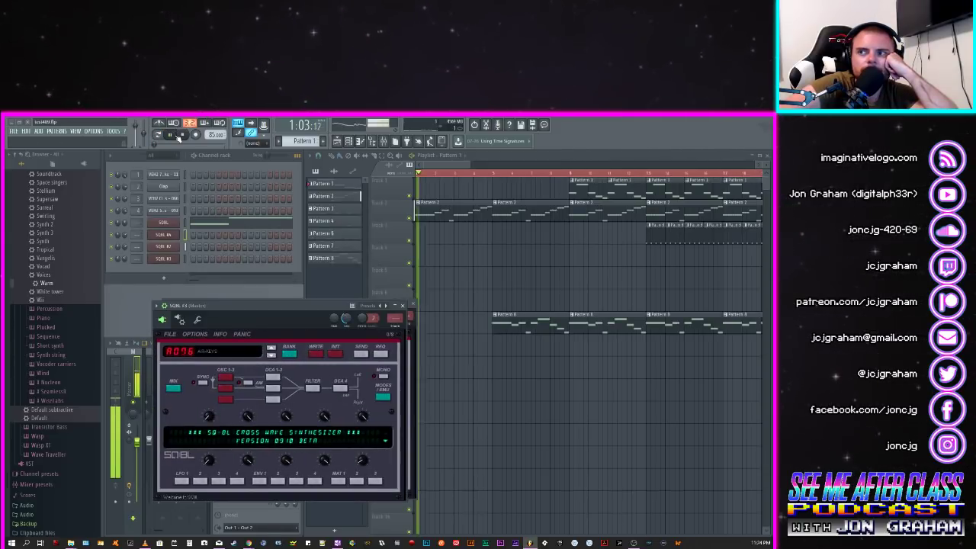
{"action": "left_click", "coordinate": [181, 136]}
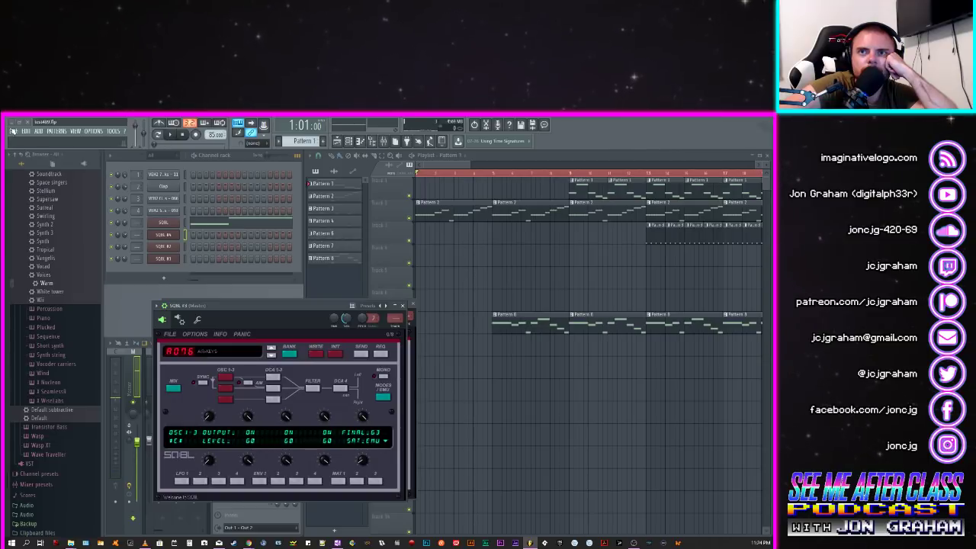
Step: Replay the test409.flp arrangement and look through its later bars in the playlist
{"action": "key", "text": "space"}
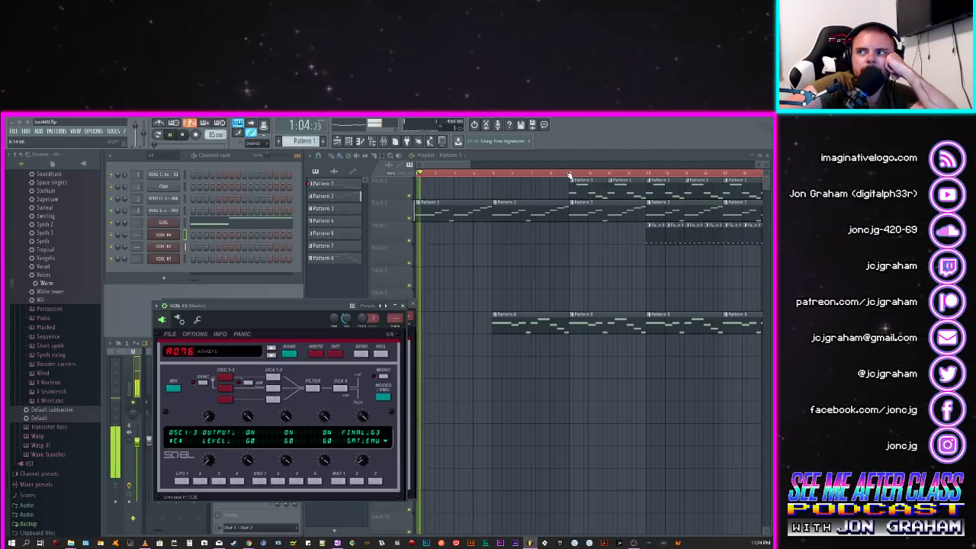
{"action": "left_click", "coordinate": [428, 163]}
{"action": "left_click_drag", "start_coordinate": [429, 164], "coordinate": [527, 189]}
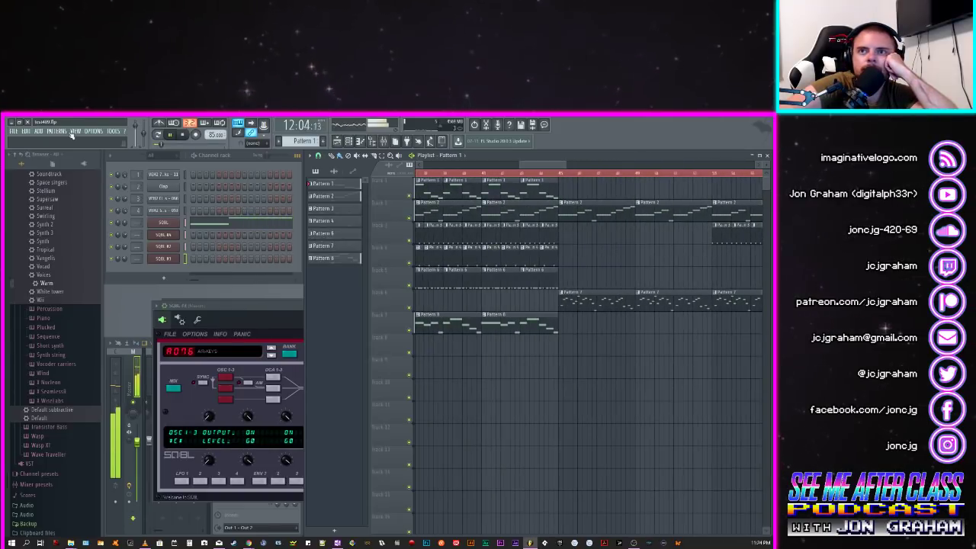
Step: Open test410.flp and listen to its pattern, and do the same with test411.flp
{"action": "left_click", "coordinate": [14, 131]}
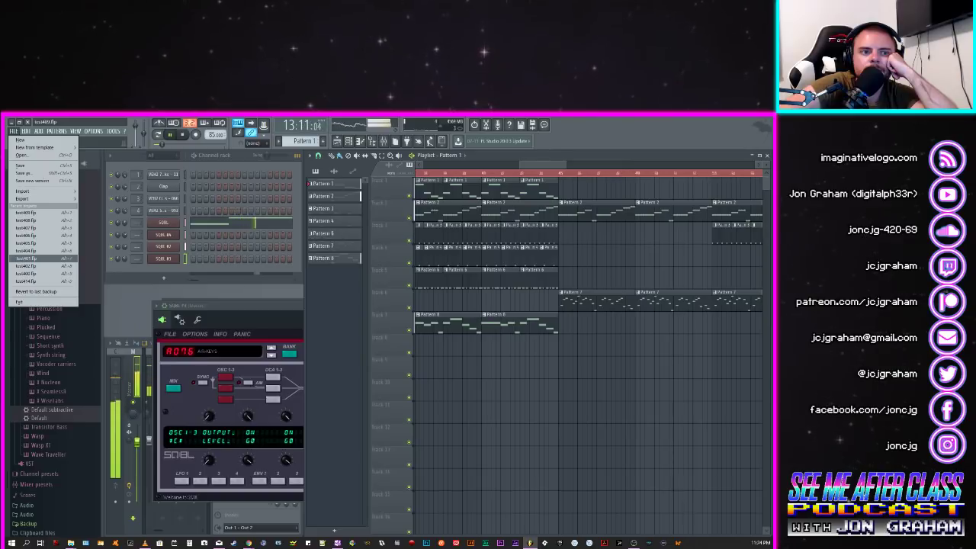
{"action": "left_click", "coordinate": [71, 543]}
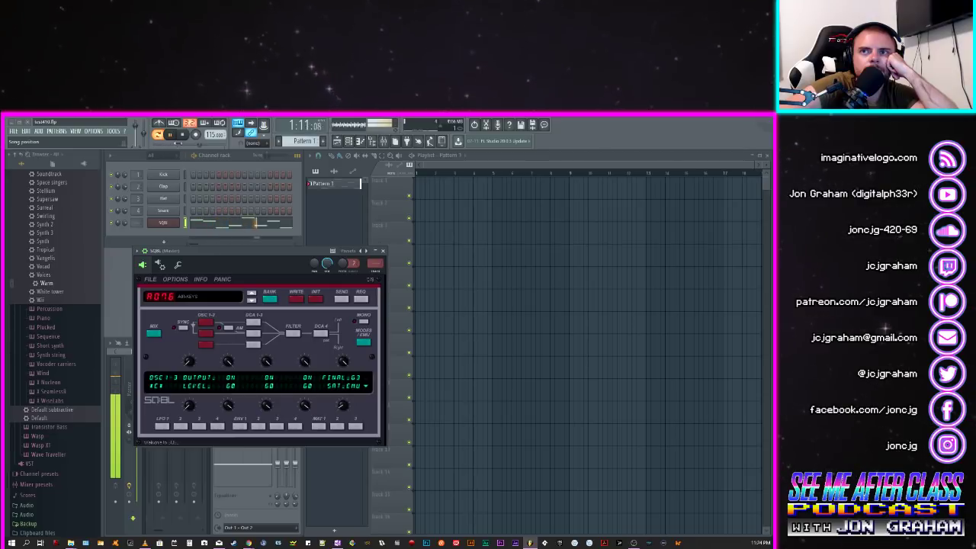
{"action": "left_click", "coordinate": [14, 132]}
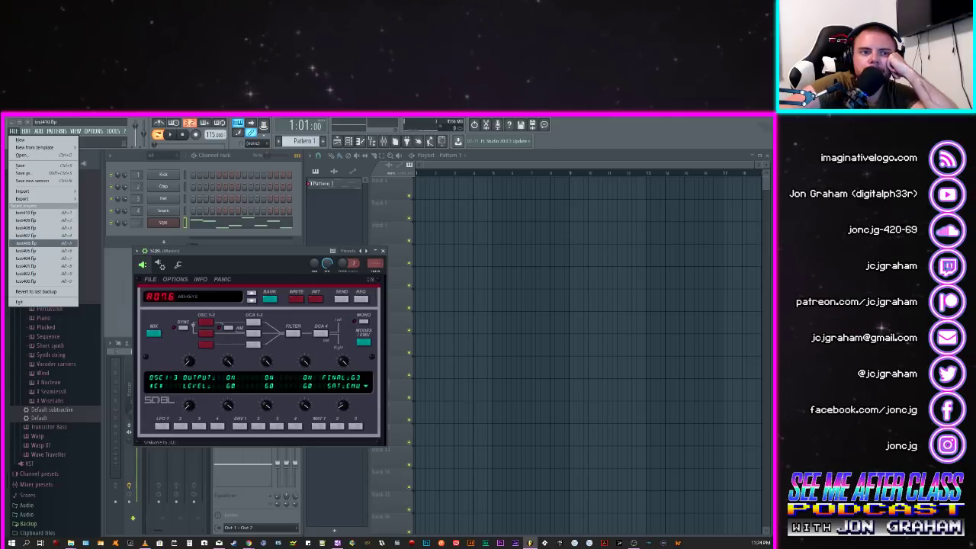
{"action": "left_click", "coordinate": [35, 242]}
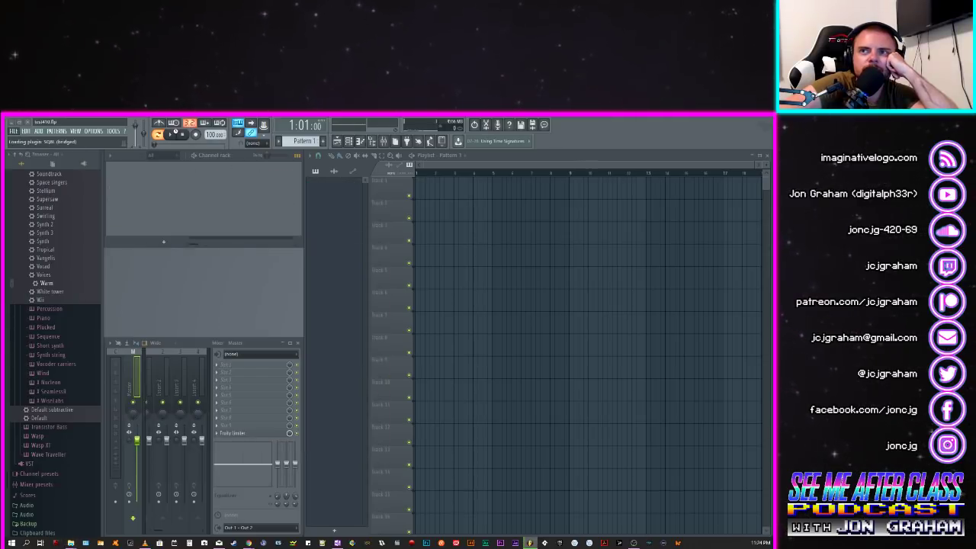
{"action": "left_click", "coordinate": [172, 134]}
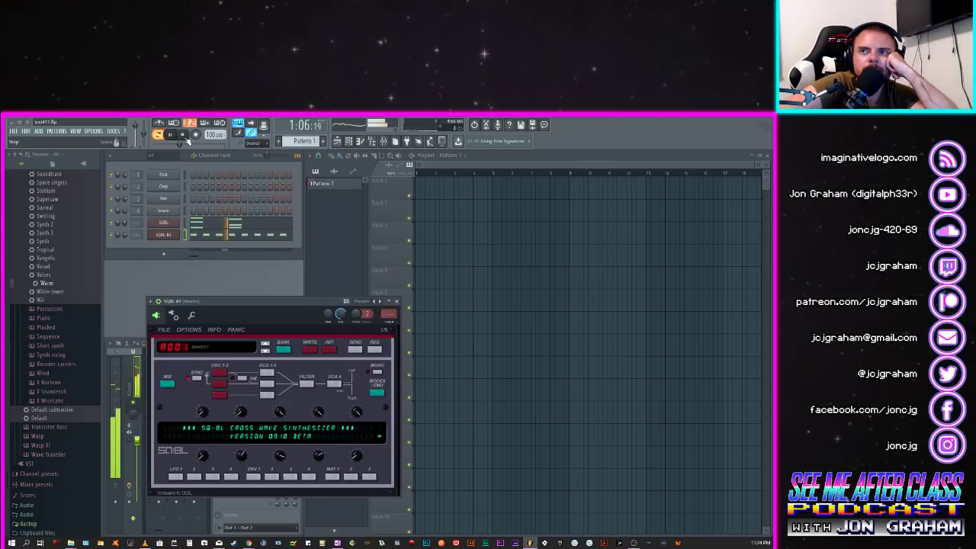
{"action": "left_click", "coordinate": [182, 134]}
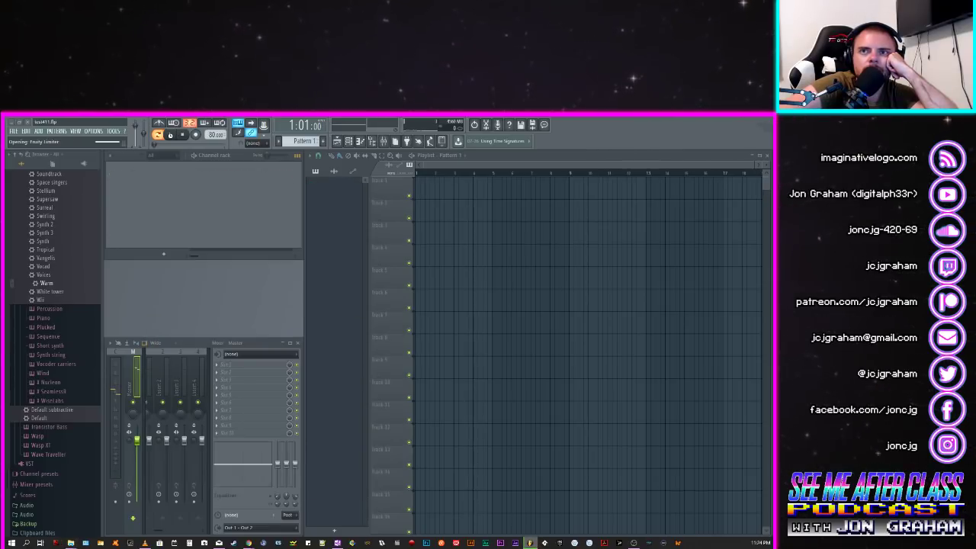
Step: Listen briefly to test412.flp, open test413.flp and play its arrangement, stopping playback at the end
{"action": "left_click", "coordinate": [171, 135]}
{"action": "left_click", "coordinate": [184, 136]}
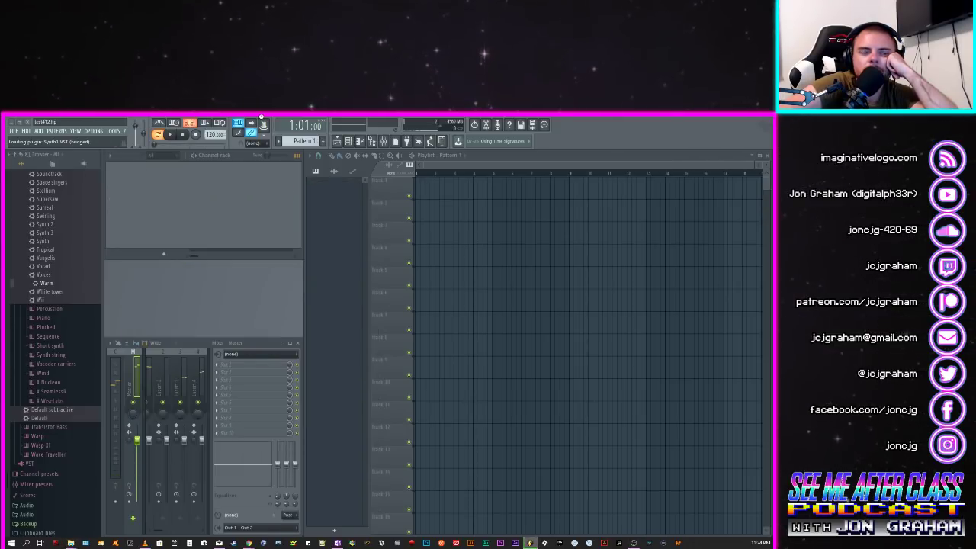
{"action": "left_click", "coordinate": [171, 136]}
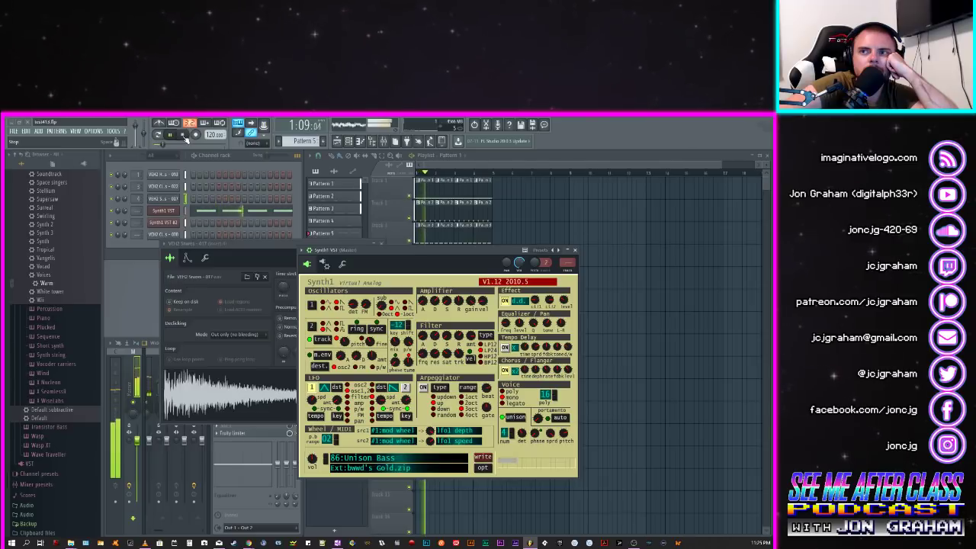
{"action": "left_click", "coordinate": [490, 168]}
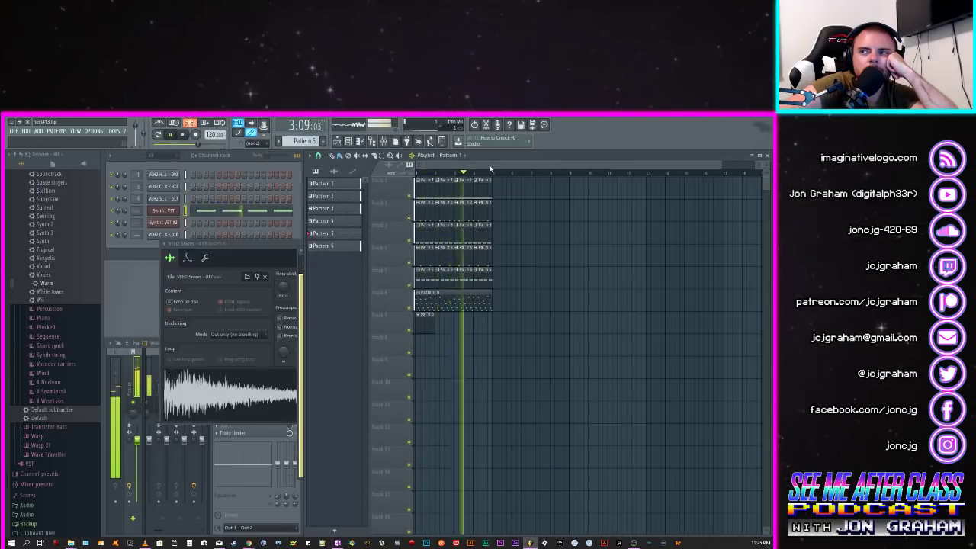
{"action": "left_click", "coordinate": [183, 137]}
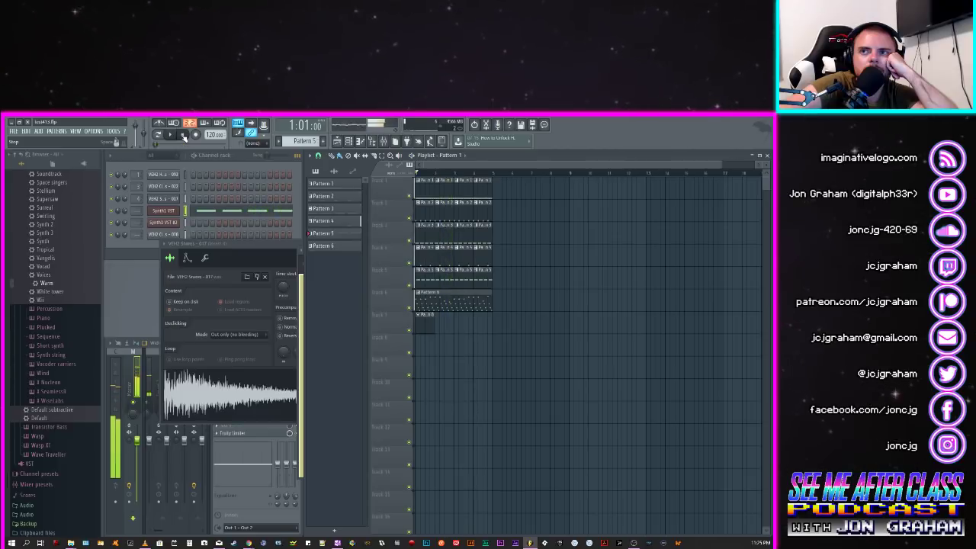
Step: Show the Synth1 VST plugin, mute the rack channels and play the test413.flp arrangement
{"action": "left_click", "coordinate": [173, 216]}
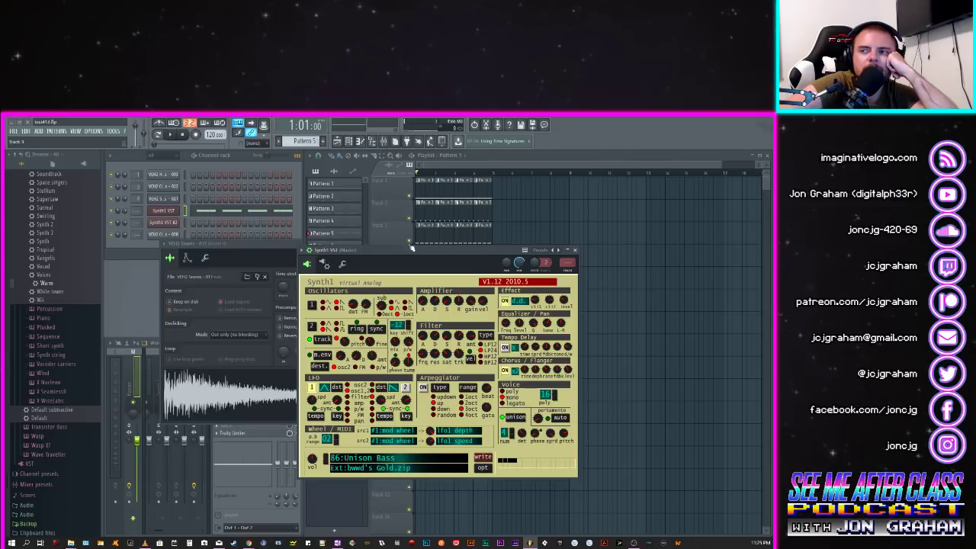
{"action": "left_click_drag", "start_coordinate": [402, 252], "coordinate": [455, 250]}
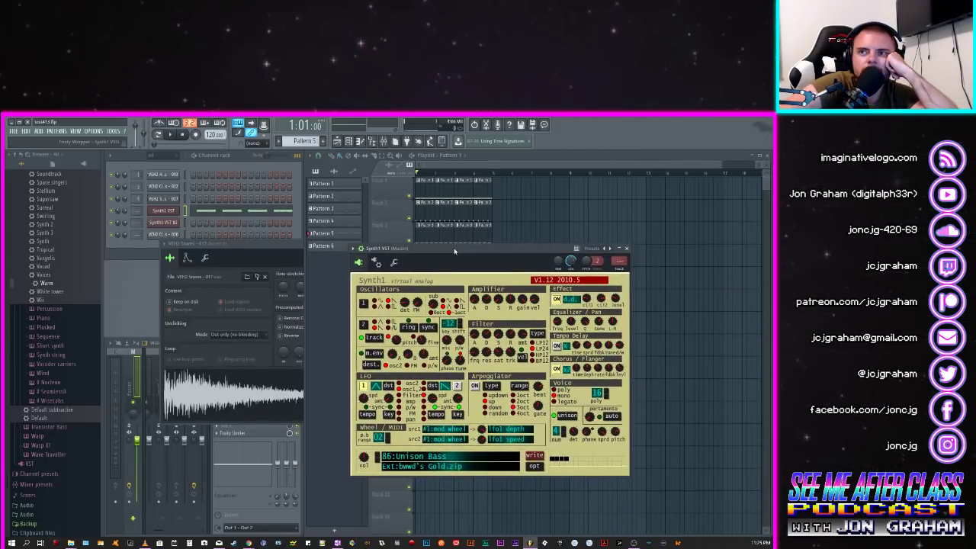
{"action": "left_click", "coordinate": [111, 229]}
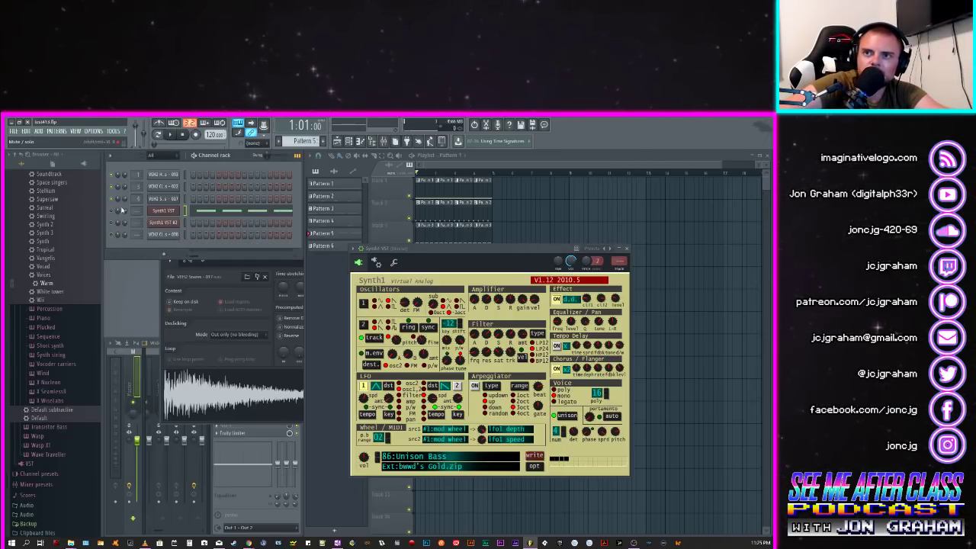
{"action": "left_click", "coordinate": [174, 135]}
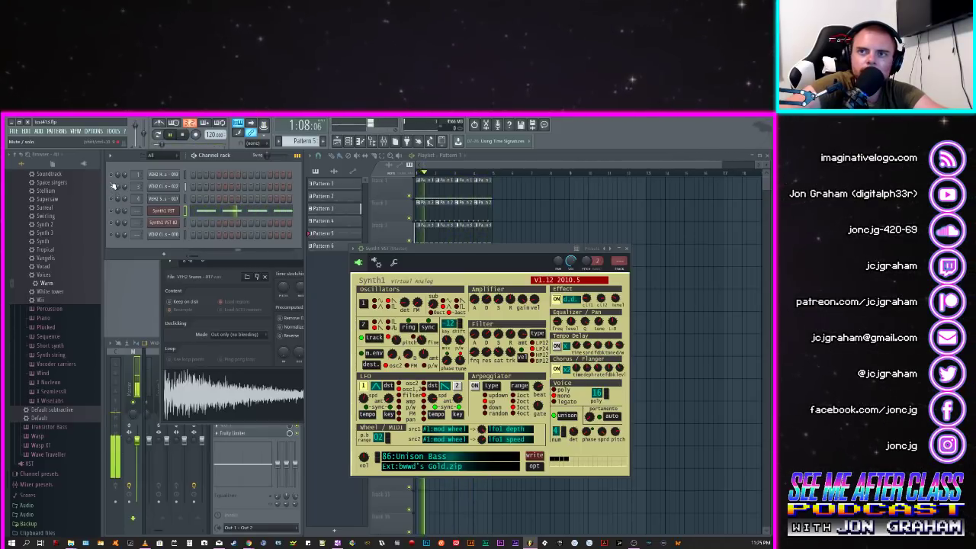
{"action": "left_click", "coordinate": [172, 218]}
{"action": "left_click", "coordinate": [168, 217]}
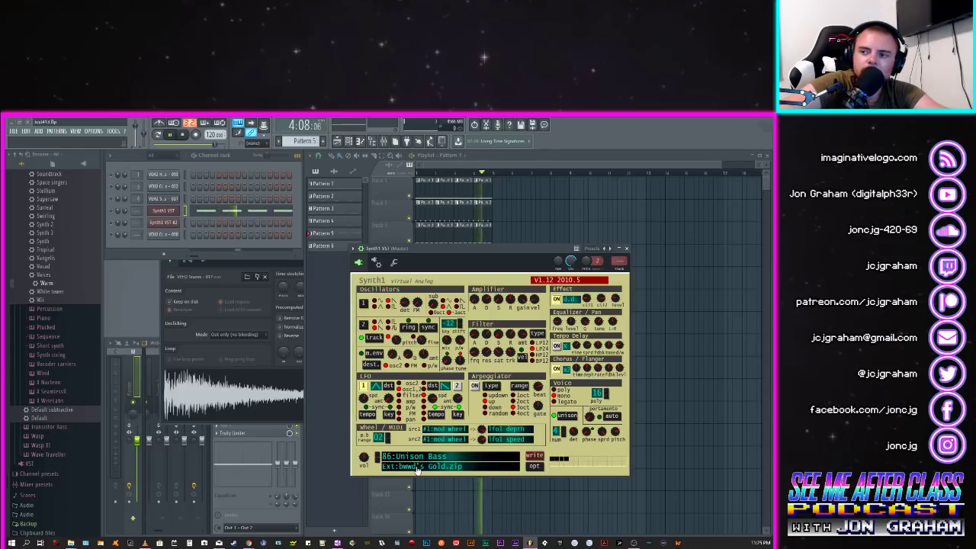
Step: Browse the external banks in Synth1's program list and pick 86:Unison Bass from bwwd's Gold.zip
{"action": "left_click", "coordinate": [390, 463]}
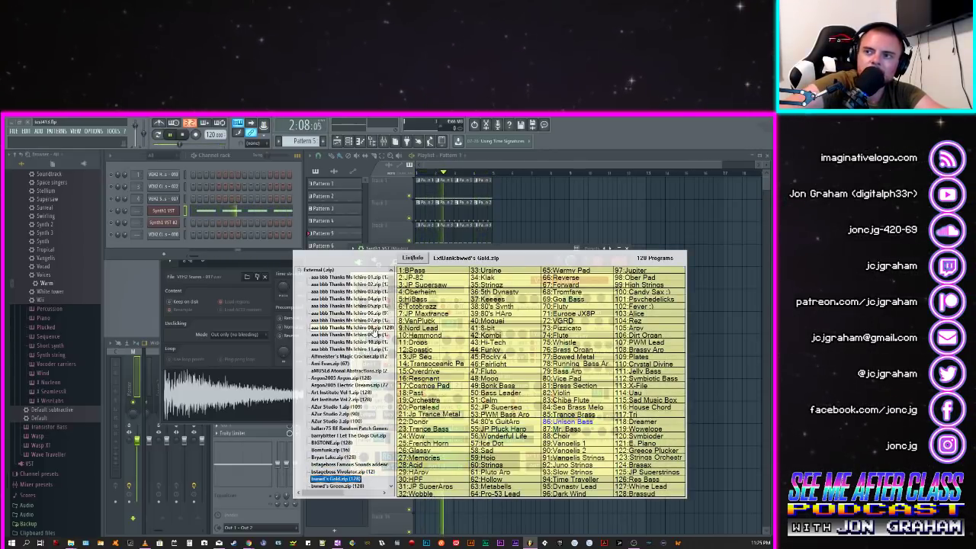
{"action": "scroll", "coordinate": [358, 304], "scroll_direction": "up", "scroll_amount": 2}
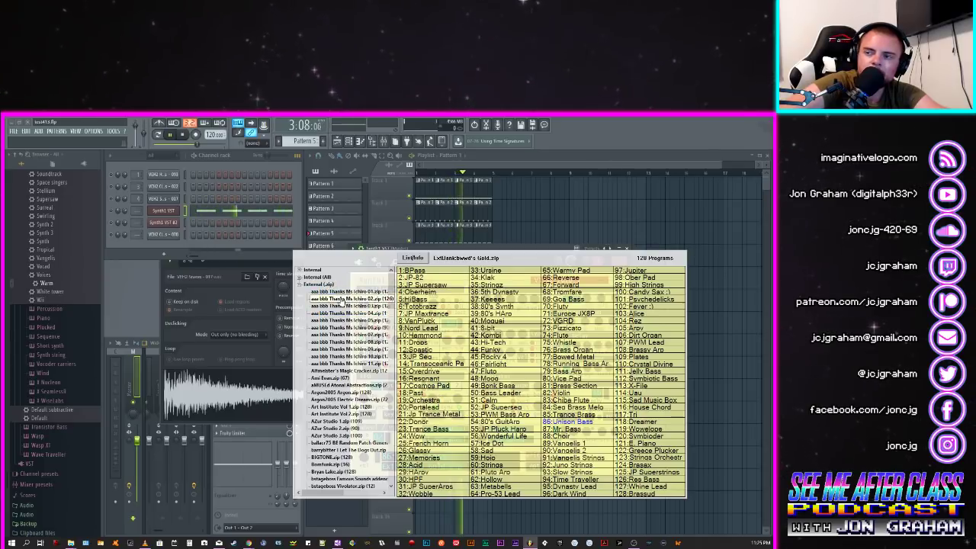
{"action": "scroll", "coordinate": [352, 369], "scroll_direction": "down", "scroll_amount": 2}
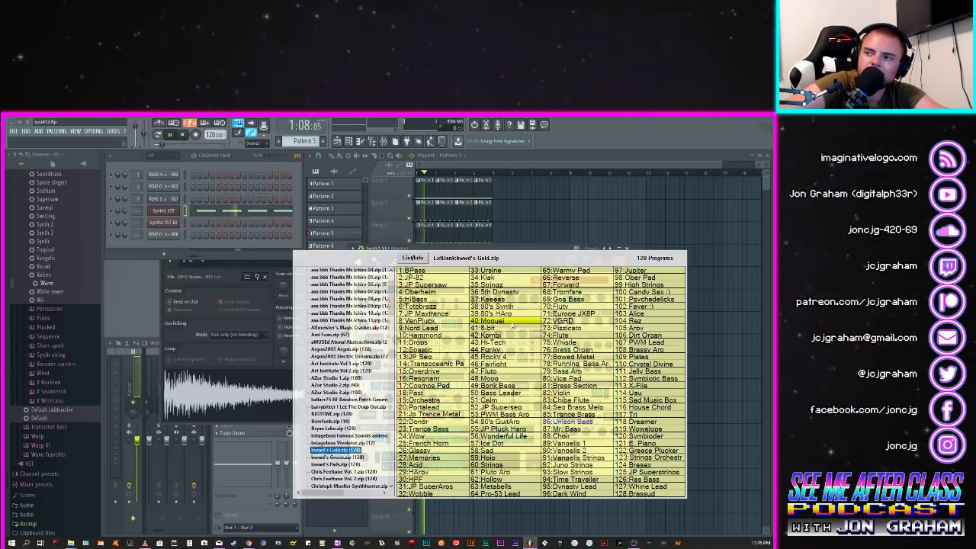
{"action": "left_click", "coordinate": [577, 421]}
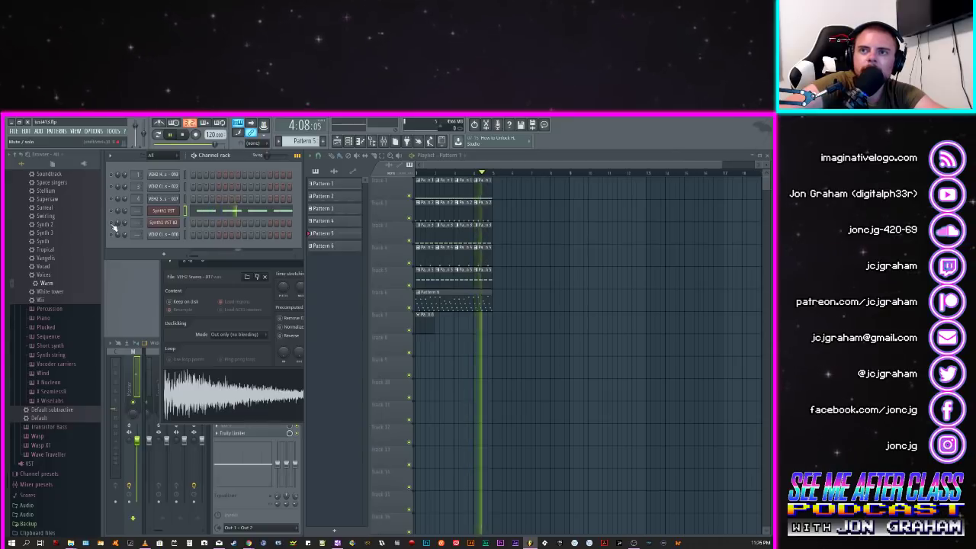
Step: Show Synth1 VST #2, pick 64:0100 Lead from the neko's The 80's.zip program list, and stop playback
{"action": "left_click", "coordinate": [170, 223]}
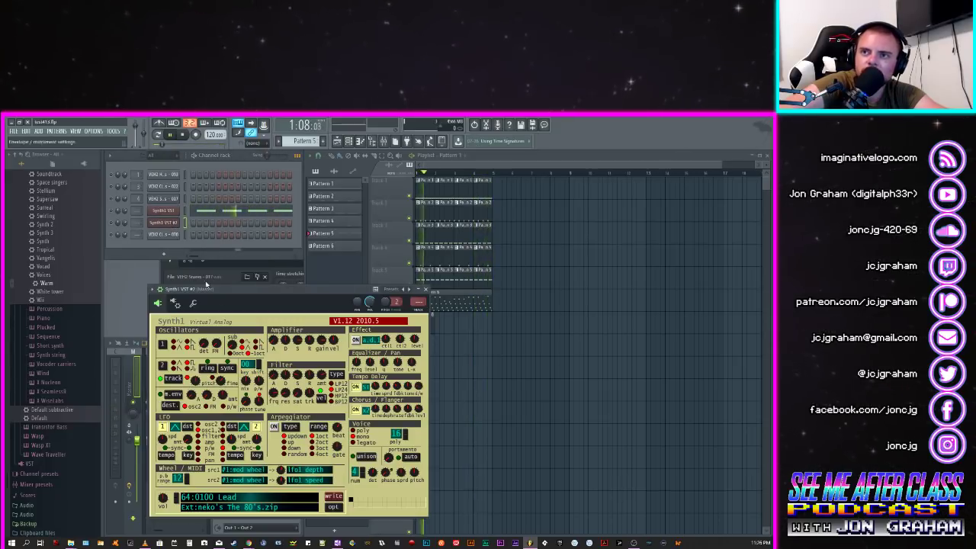
{"action": "left_click_drag", "start_coordinate": [236, 294], "coordinate": [407, 255]}
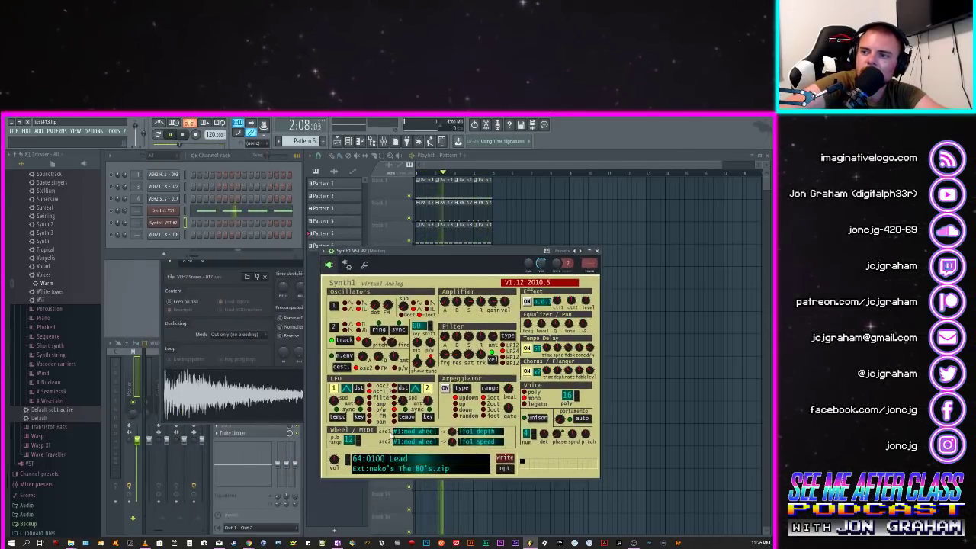
{"action": "left_click", "coordinate": [404, 462]}
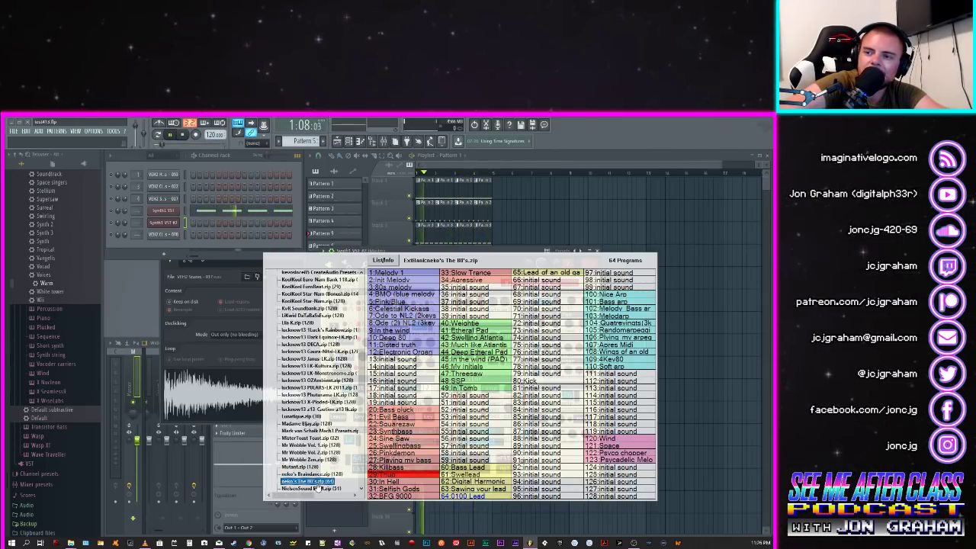
{"action": "left_click", "coordinate": [444, 496]}
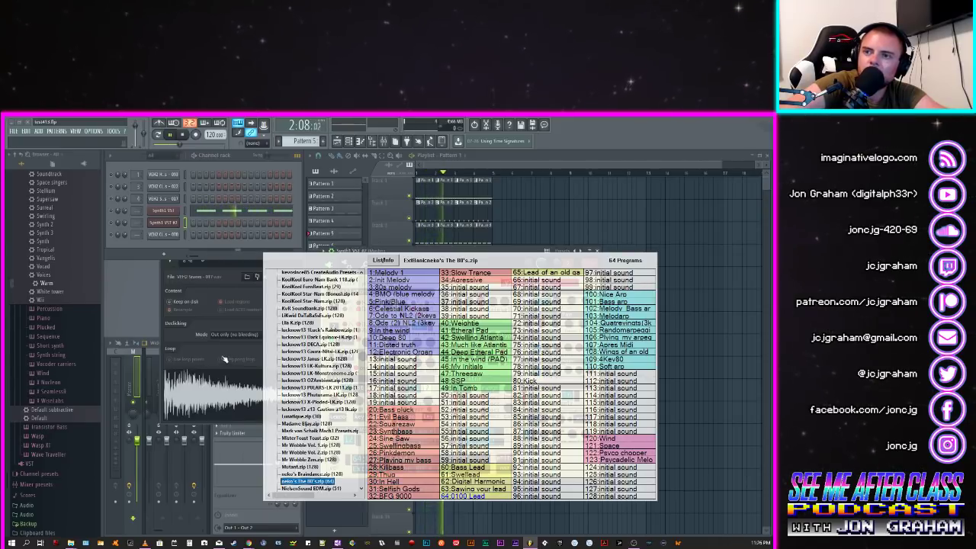
{"action": "left_click", "coordinate": [175, 244]}
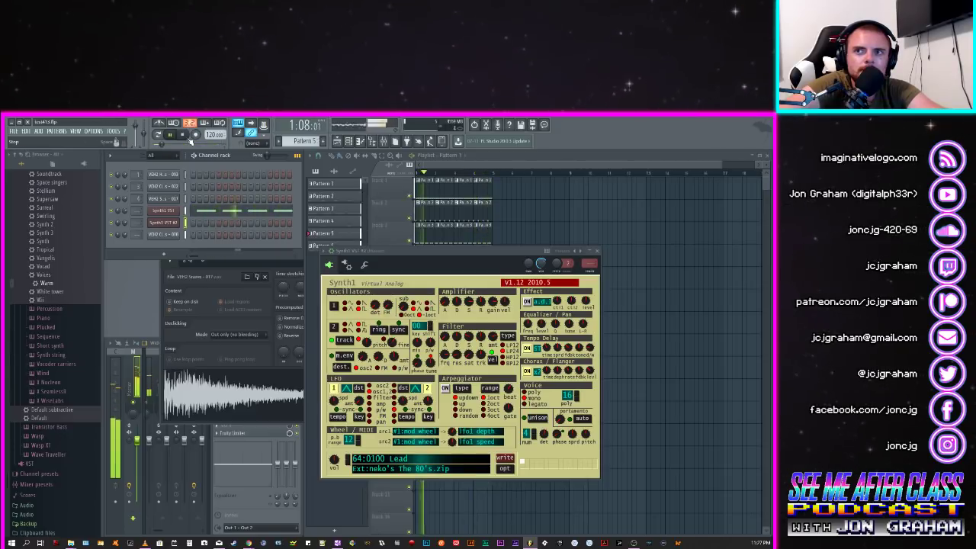
{"action": "left_click", "coordinate": [192, 137]}
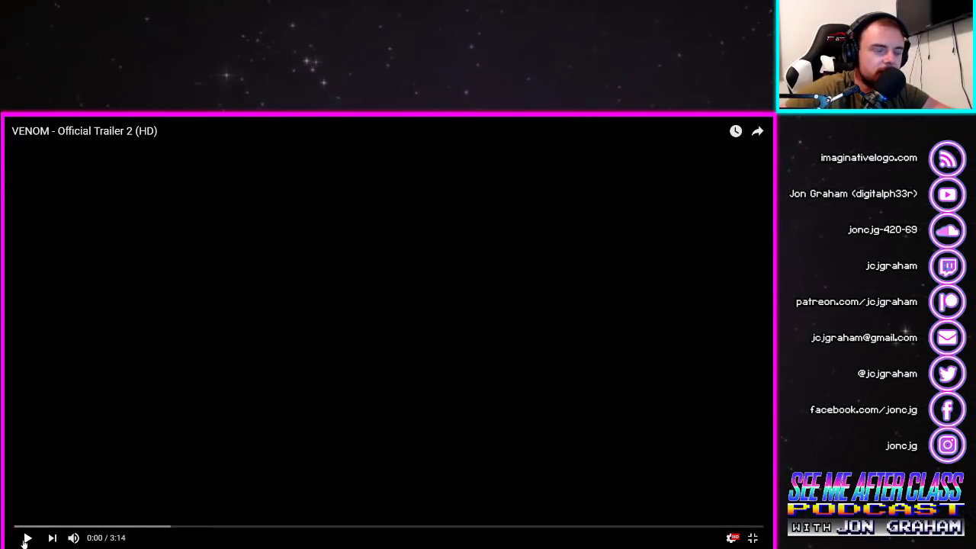
Step: Switch to the full-screen YouTube video and play VENOM - Official Trailer 2 (HD)
{"action": "mouse_move", "coordinate": [74, 539]}
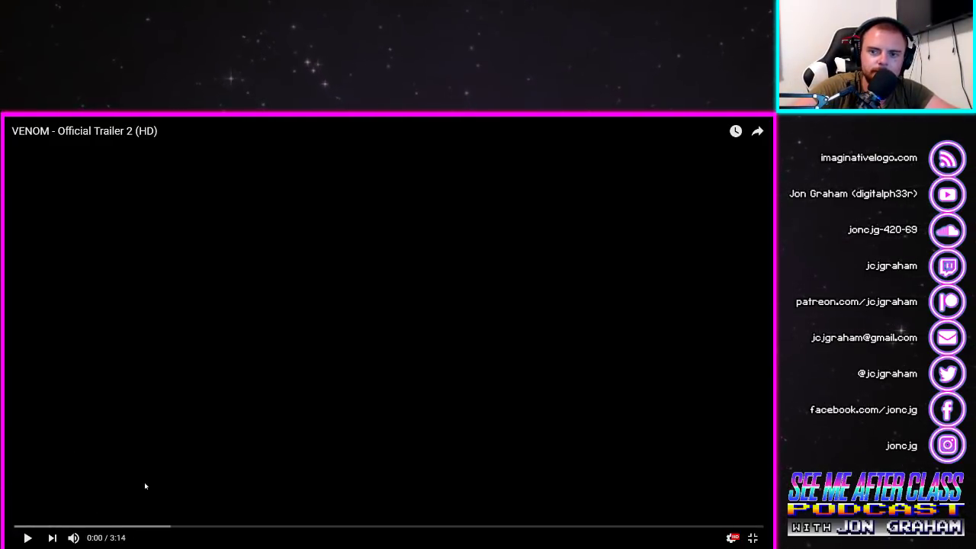
{"action": "left_click", "coordinate": [27, 538]}
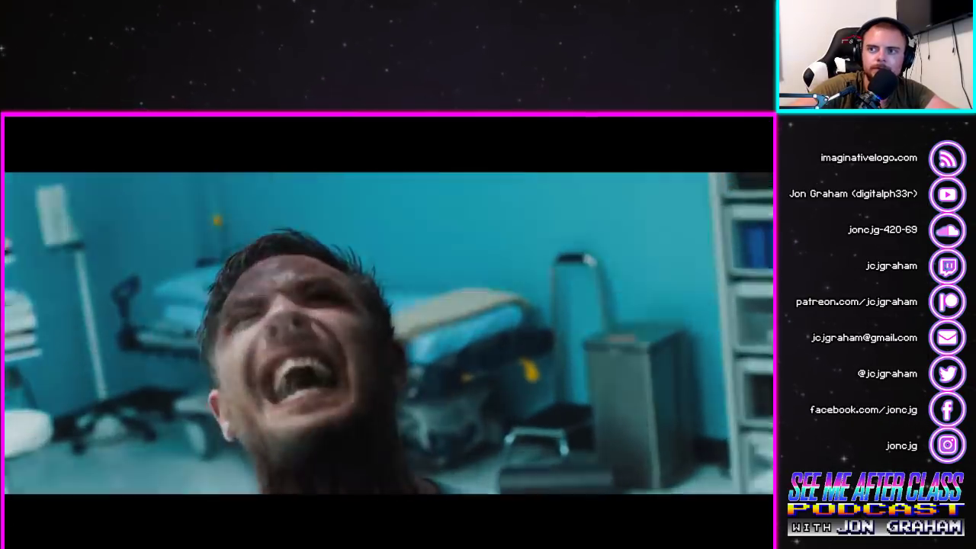